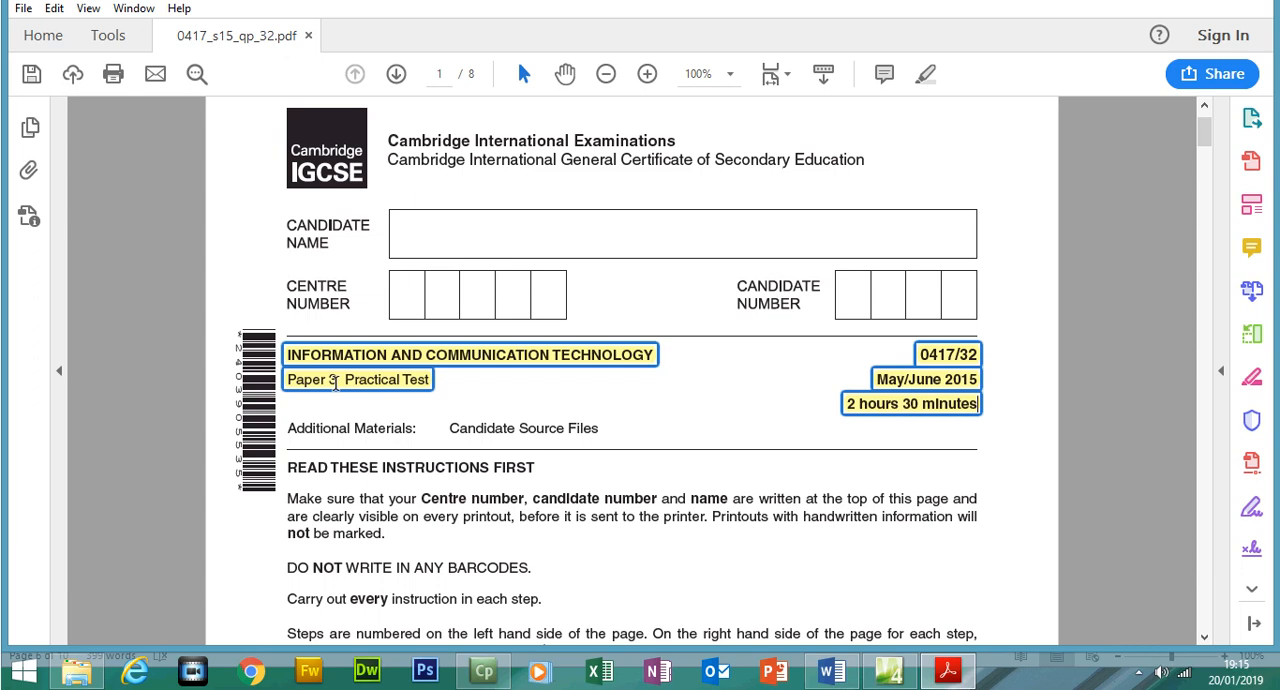
left_click(889, 670)
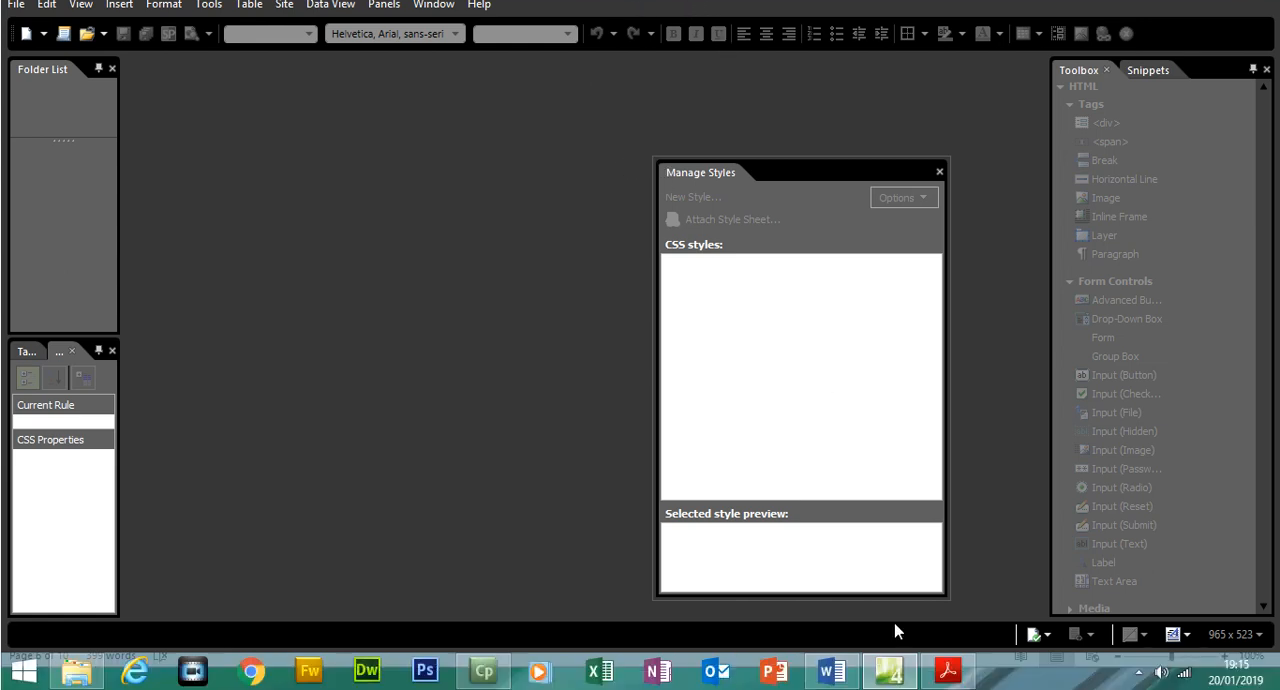
left_click(945, 671)
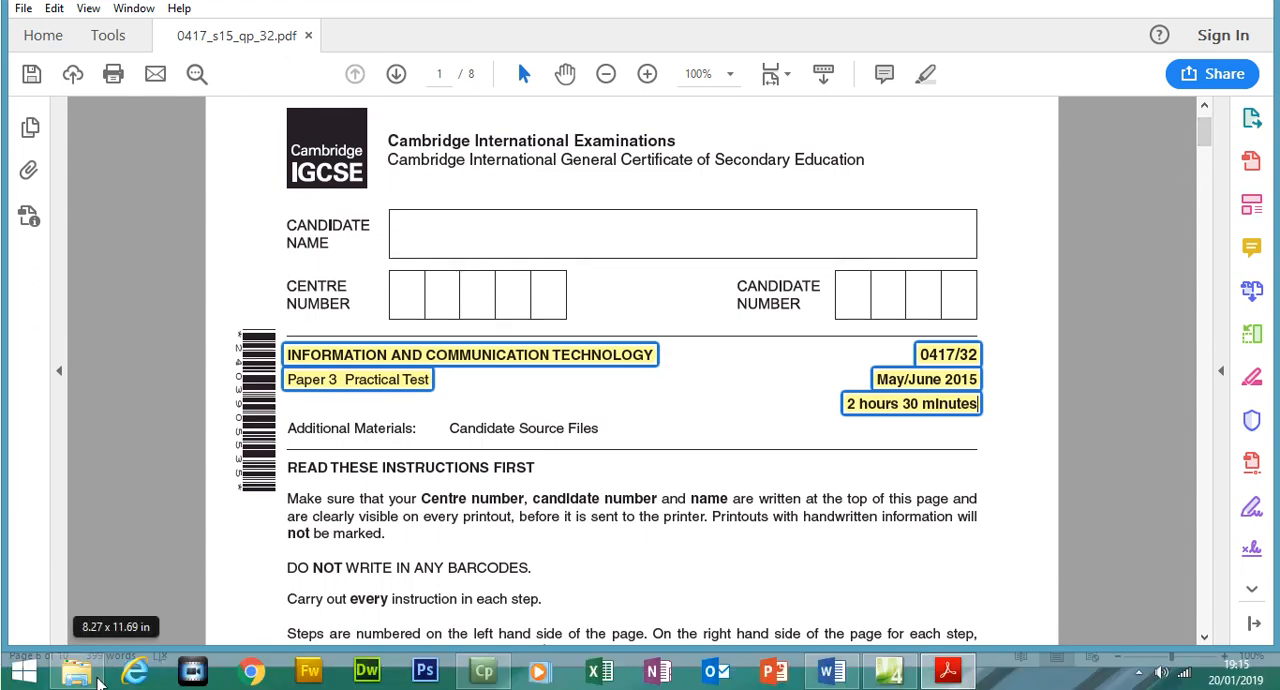
Open the J1532evidence document from the inner 0417_s15_sf_32 source files folder
left_click(79, 673)
double_click(305, 207)
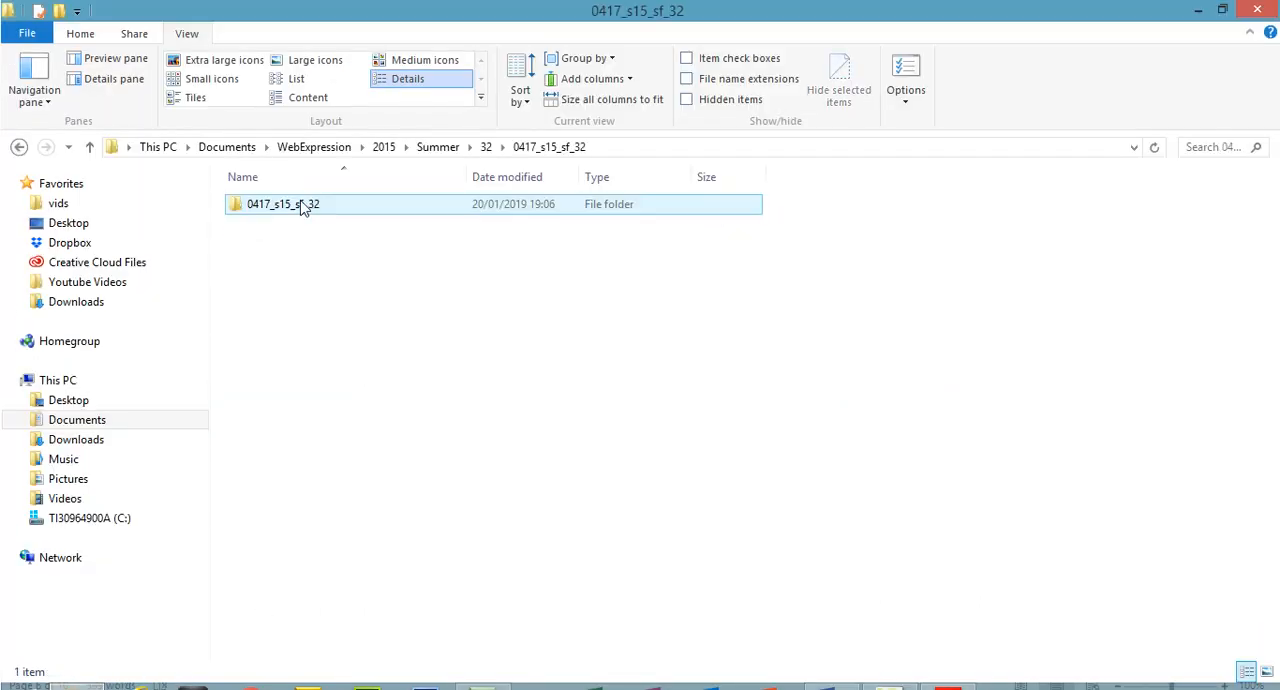
double_click(299, 207)
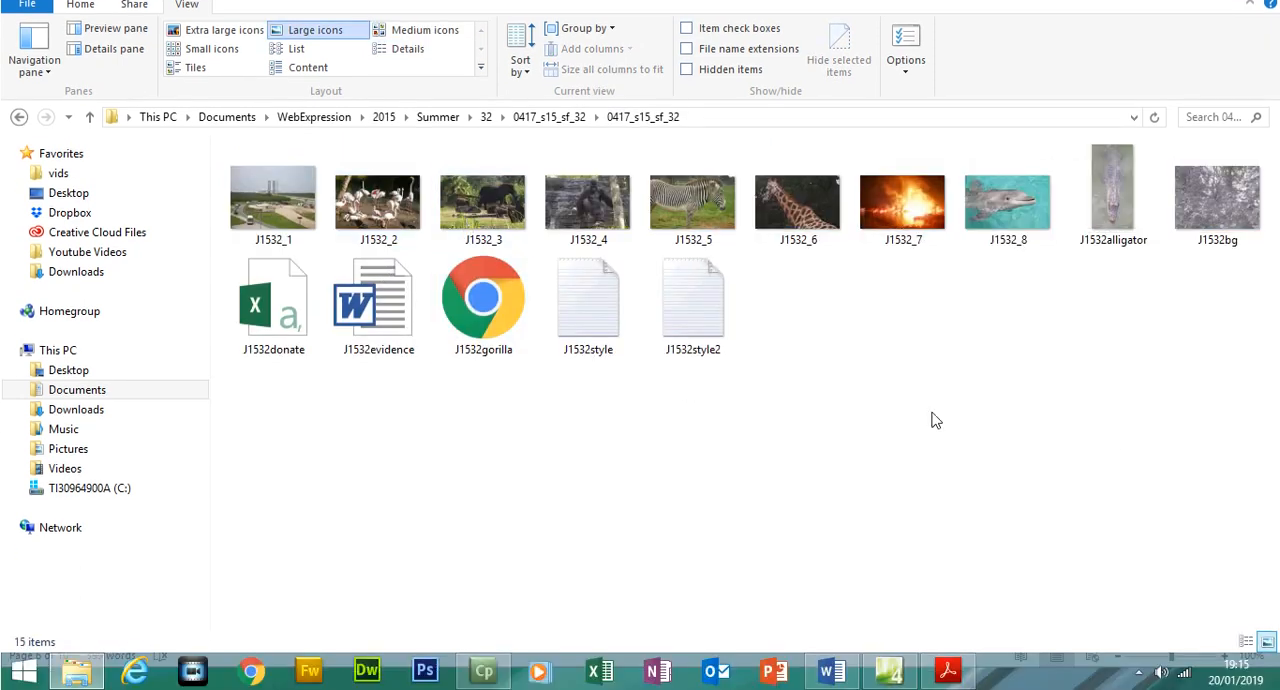
double_click(414, 344)
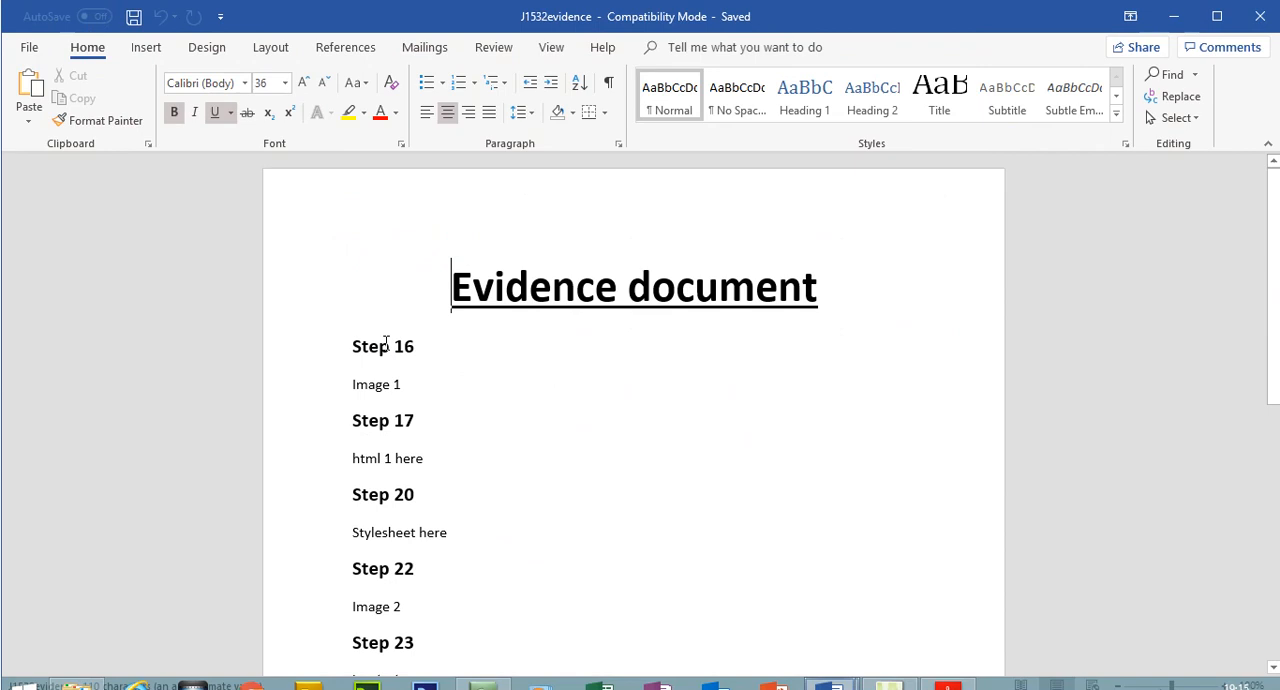
Close the older j5evidence document that is still open in Word, keeping J1532evidence open
mouse_move(828, 686)
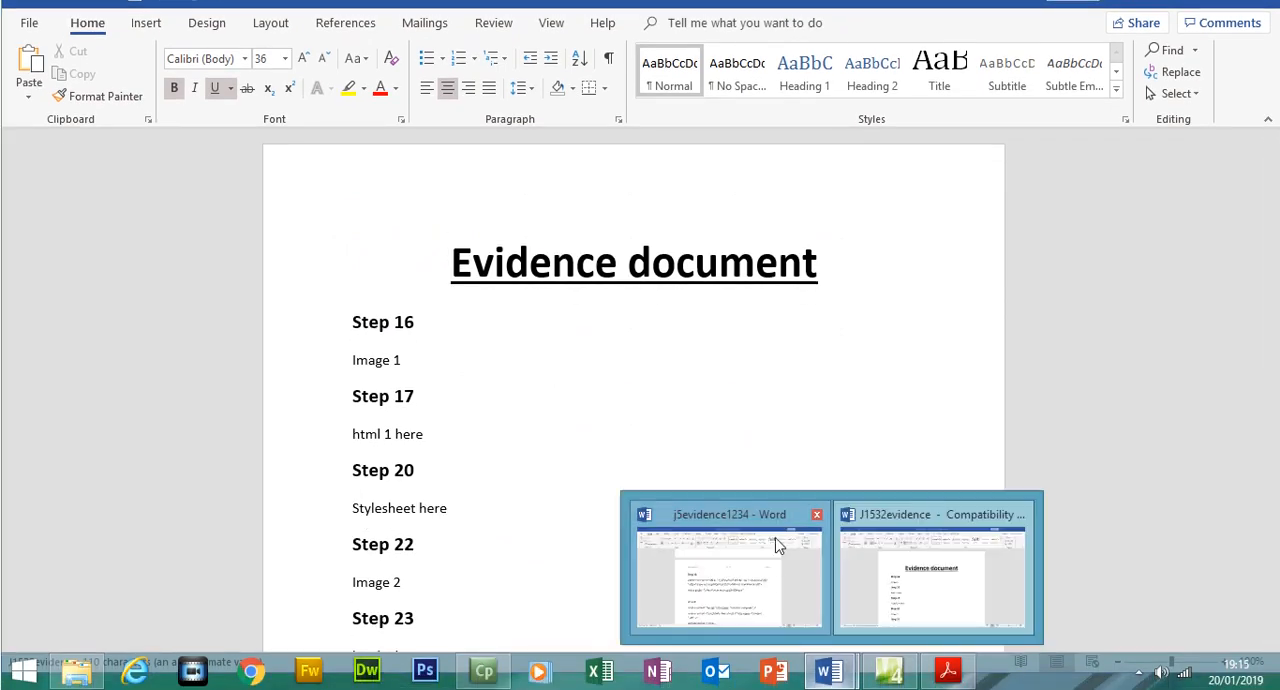
left_click(778, 544)
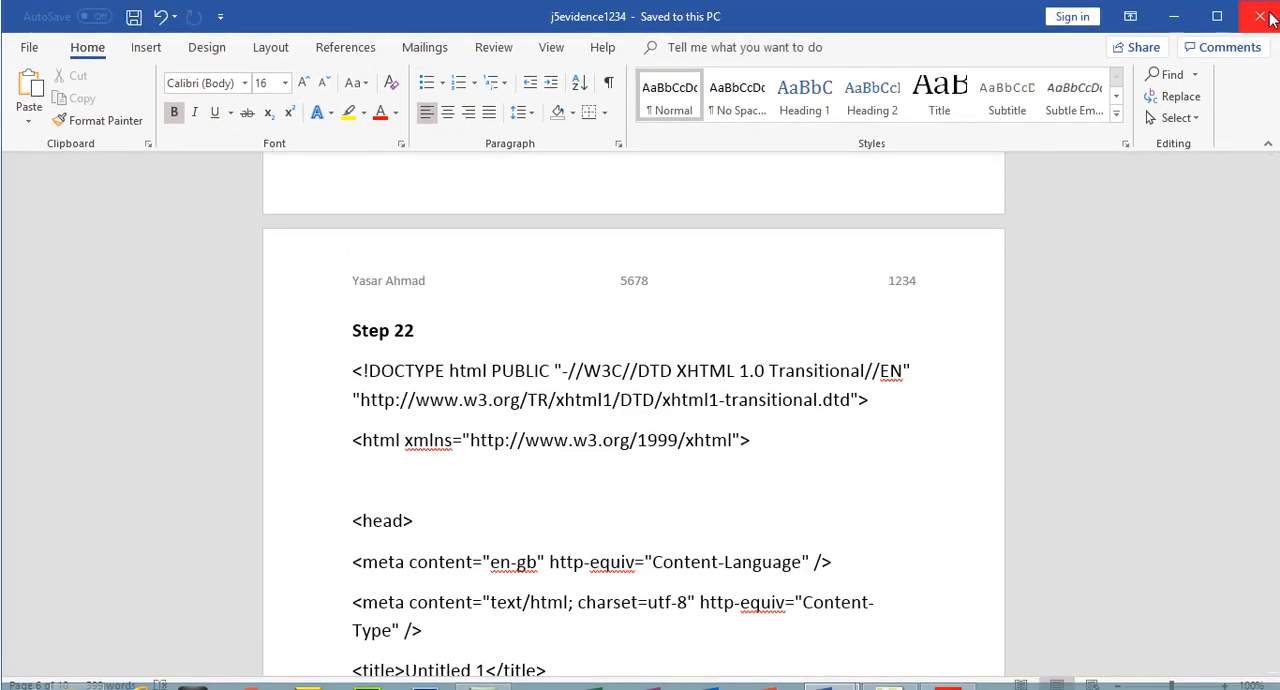
left_click(1262, 16)
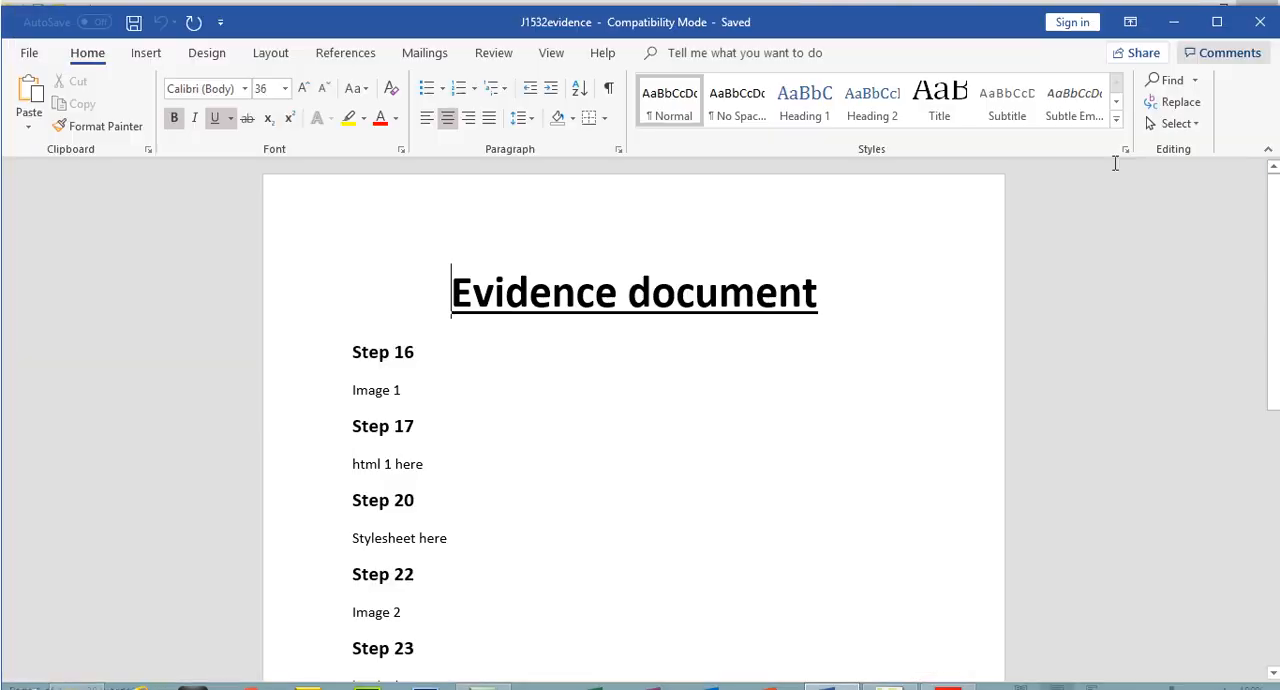
In the exam paper PDF, highlight step 3's instructions to open j1532evidence.rtf and show the candidate details on every page
left_click(948, 670)
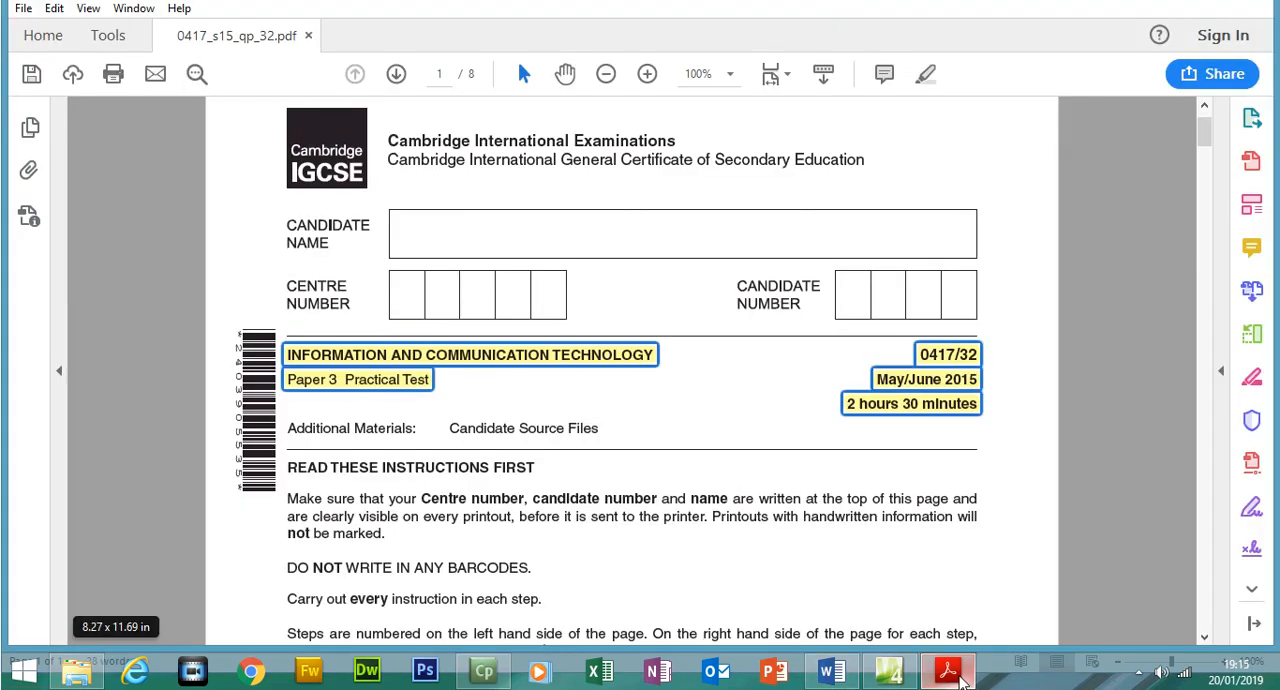
left_click_drag(1205, 160, 1207, 228)
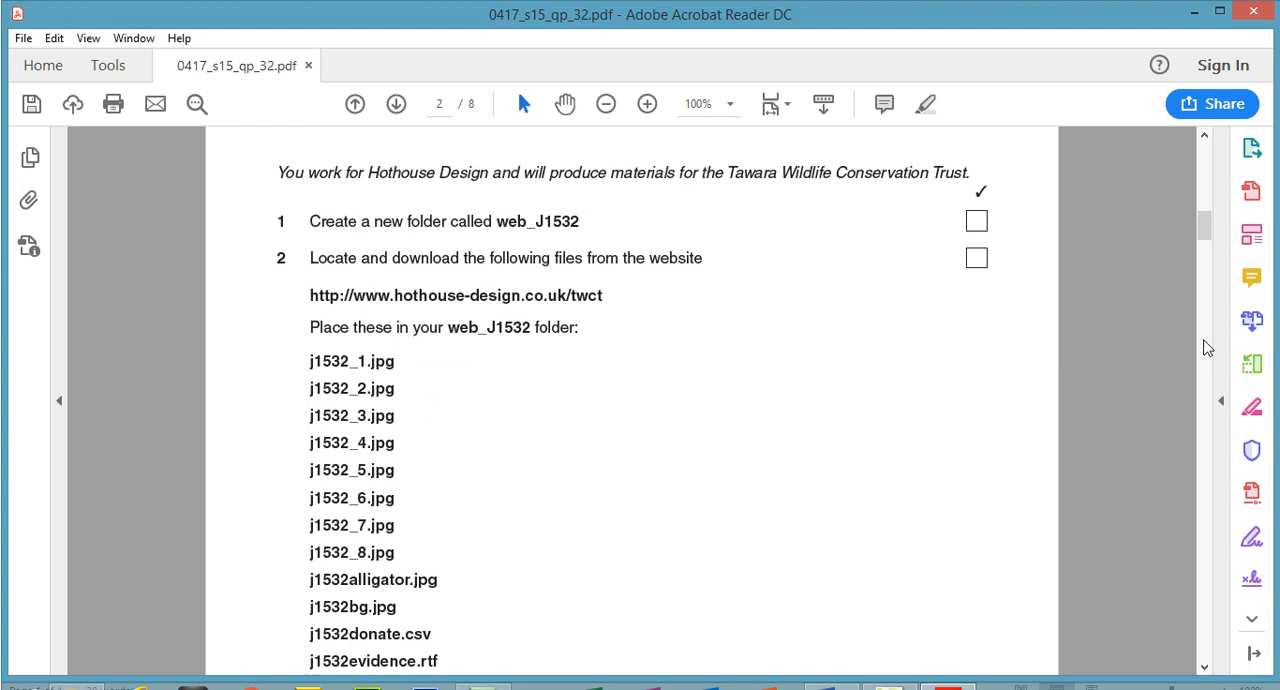
left_click_drag(1205, 232, 1205, 236)
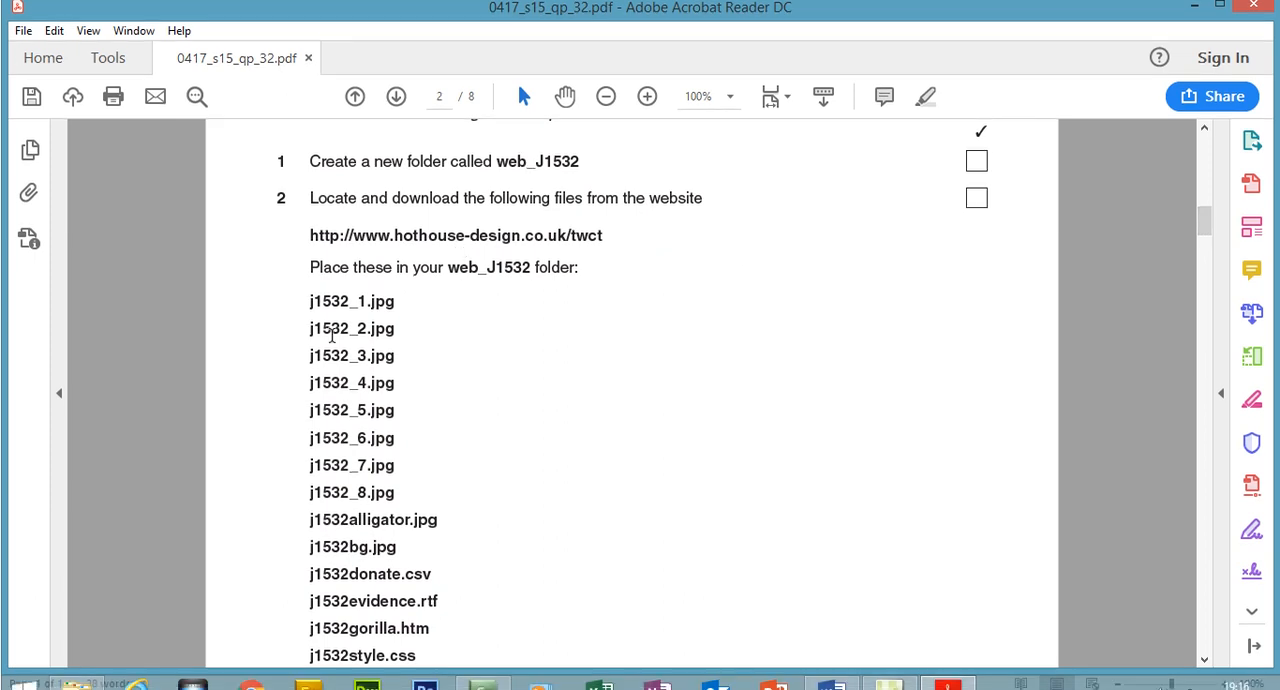
left_click_drag(1208, 222, 1208, 256)
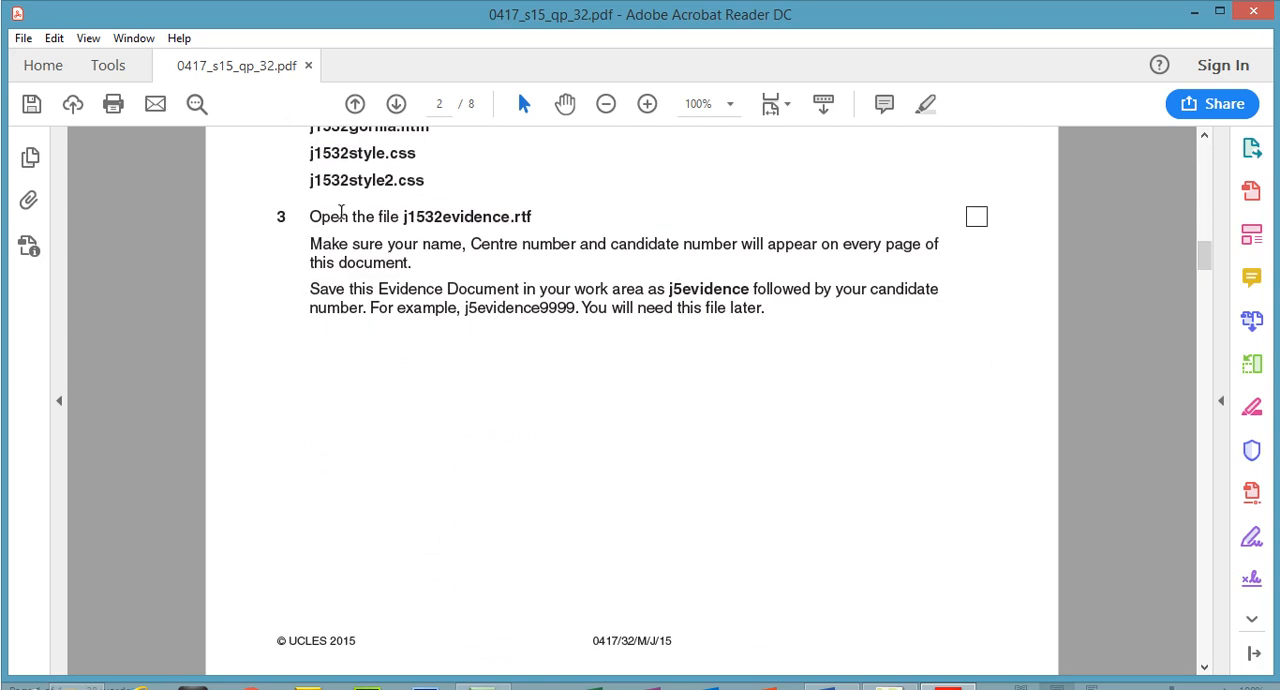
left_click_drag(312, 217, 556, 214)
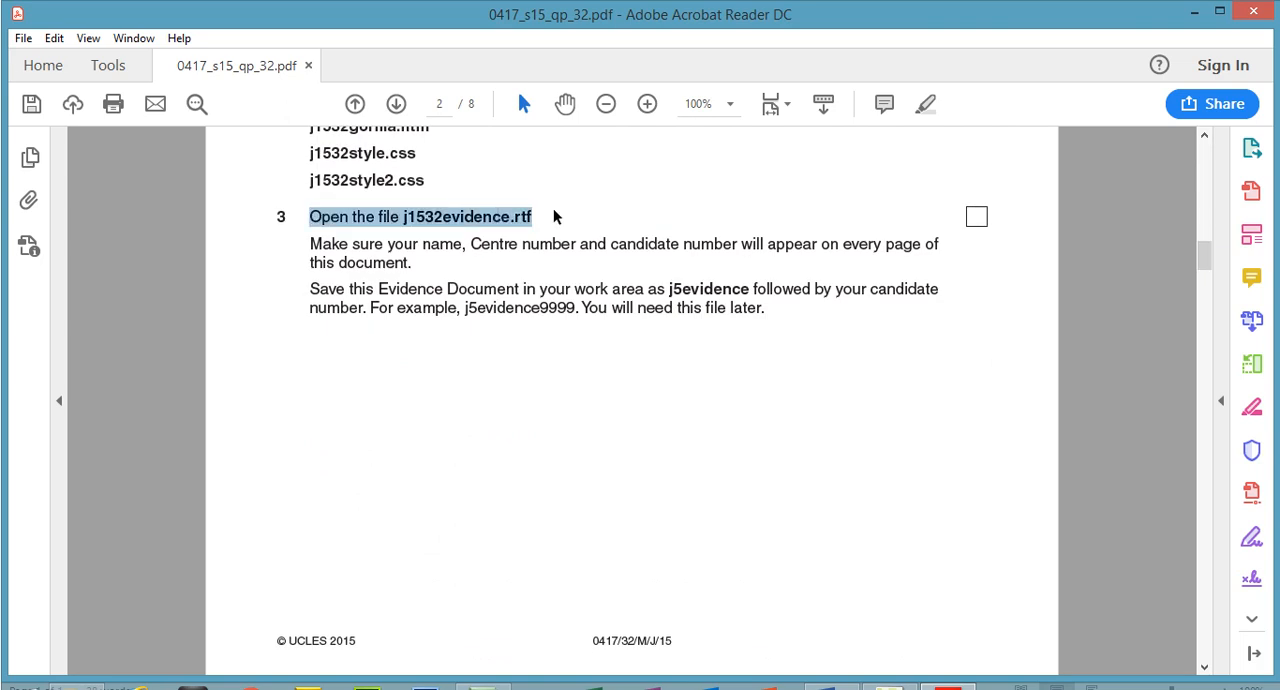
left_click(925, 104)
left_click_drag(310, 243, 417, 263)
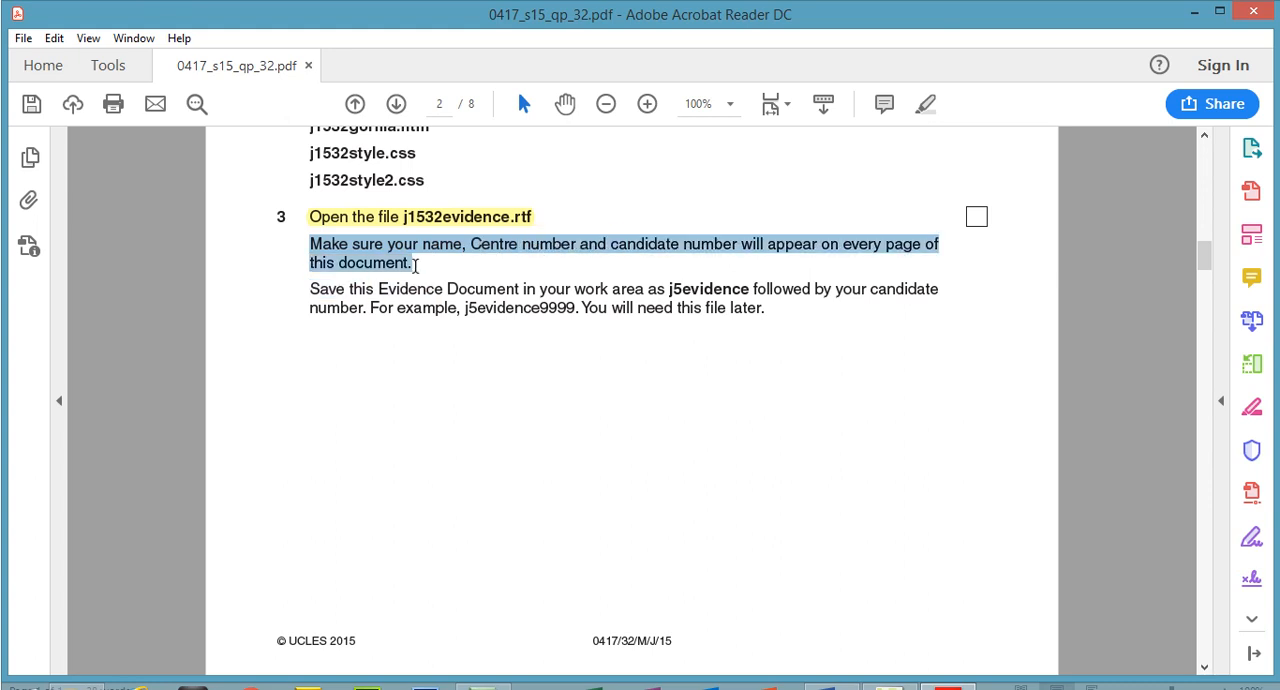
left_click(925, 104)
Switch to the Word evidence document and insert a three-column header
left_click(832, 670)
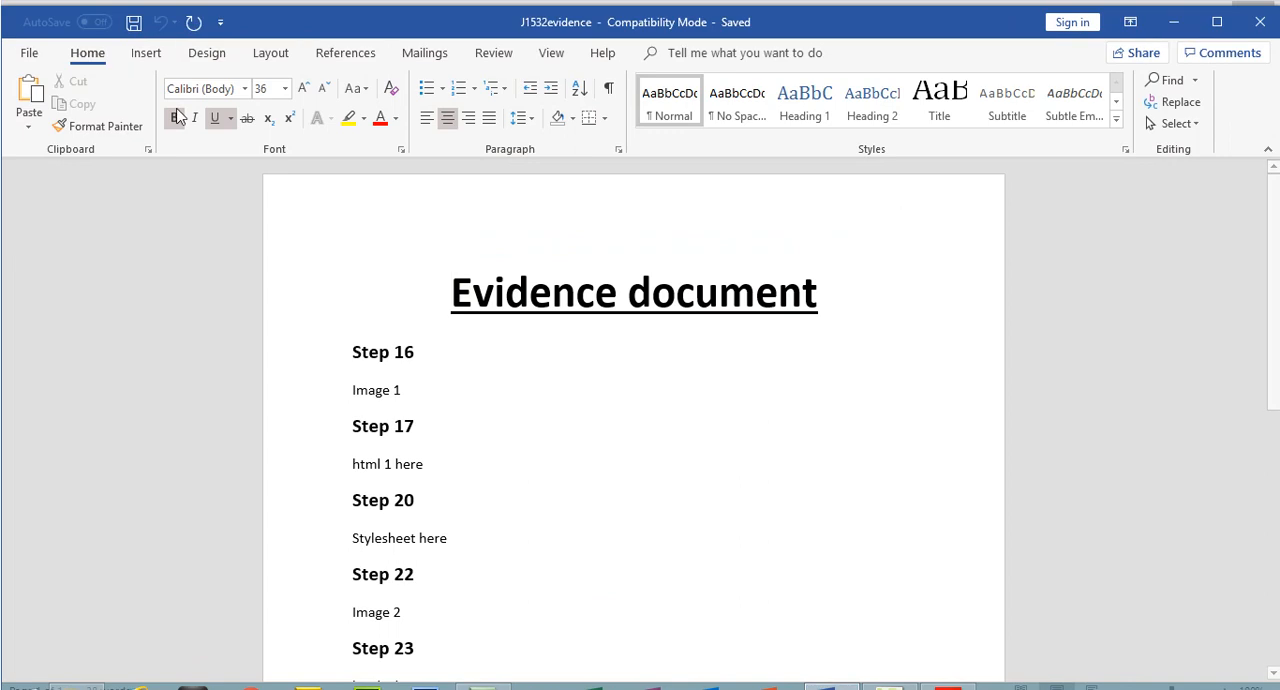
left_click(150, 55)
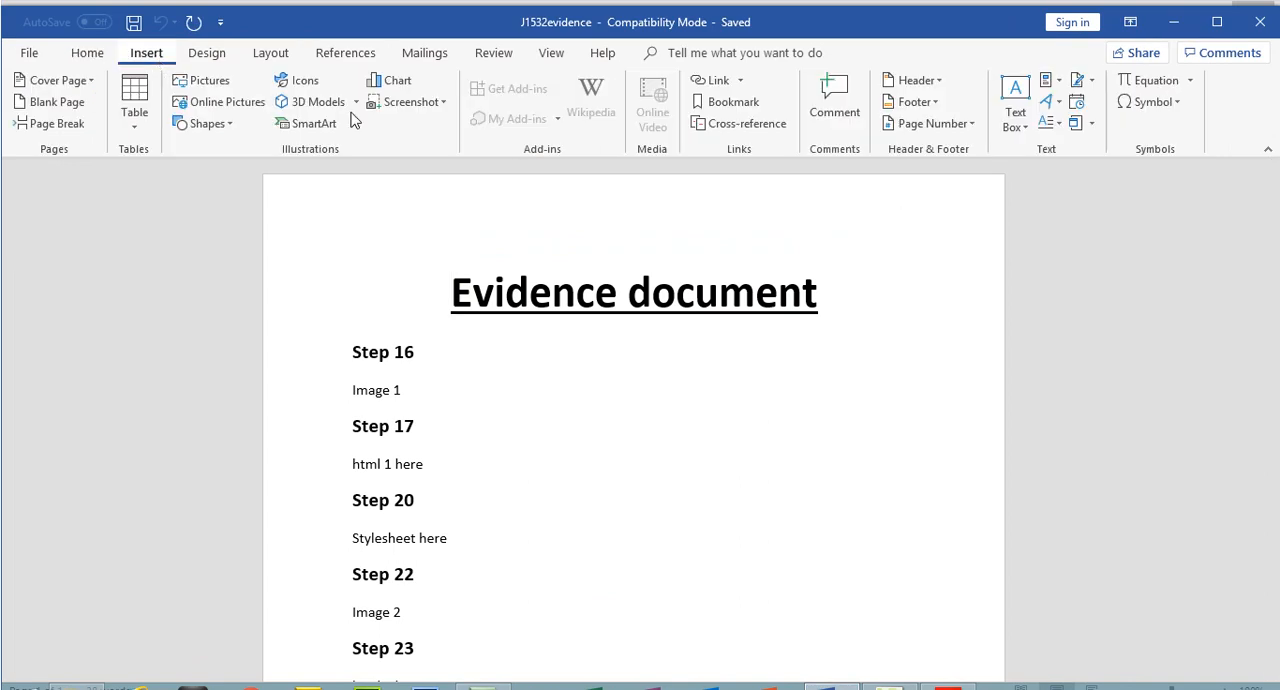
left_click(936, 82)
left_click(871, 277)
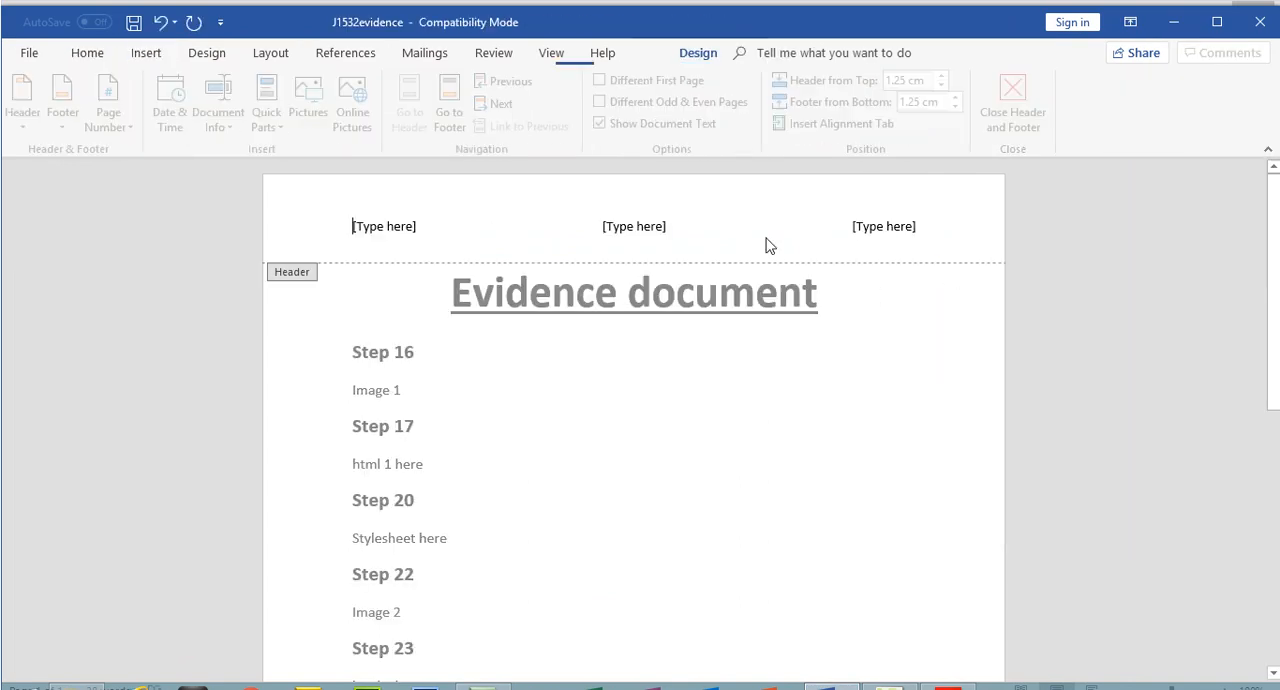
Fill the three header placeholders with the candidate's full name, centre number and candidate number, and close the header
left_click(396, 228)
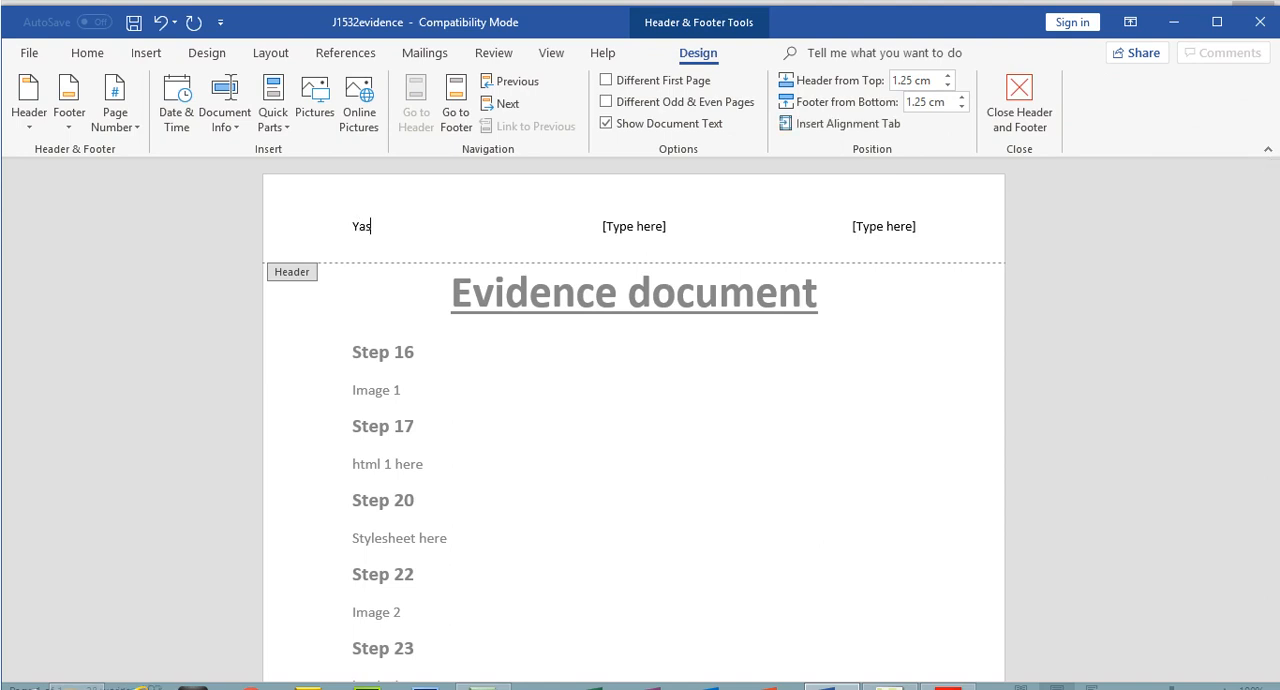
left_click(617, 224)
type("5678")
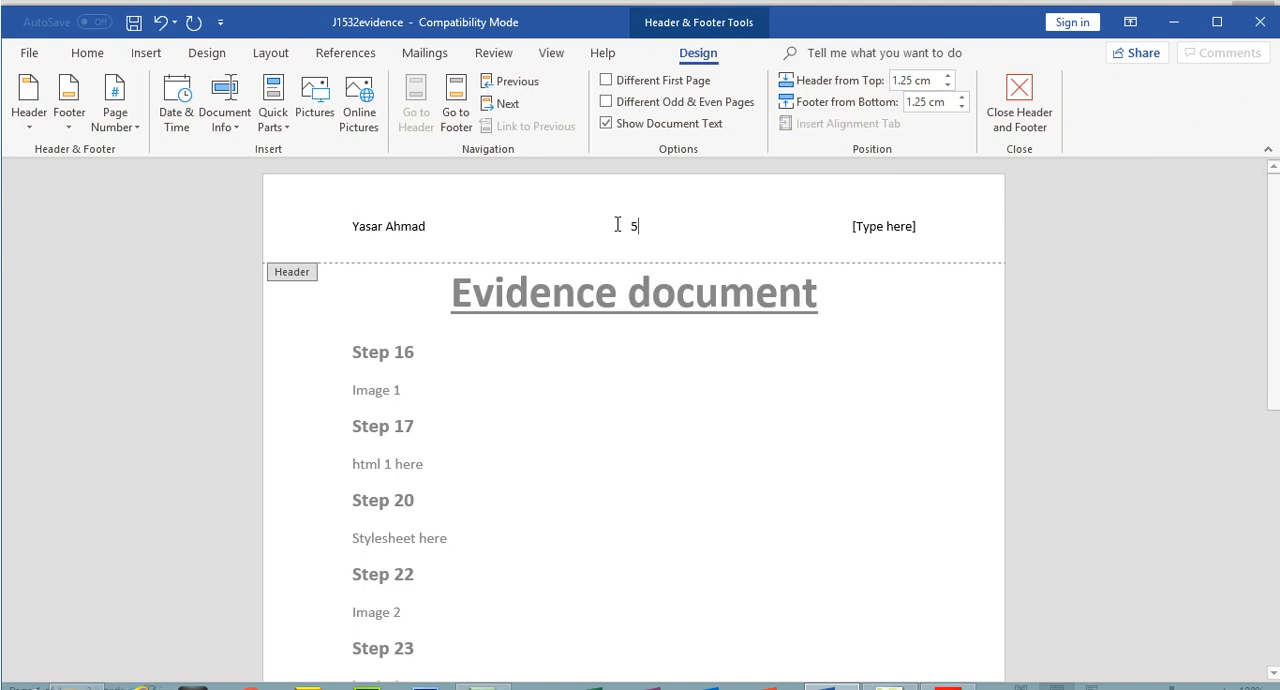
left_click(870, 226)
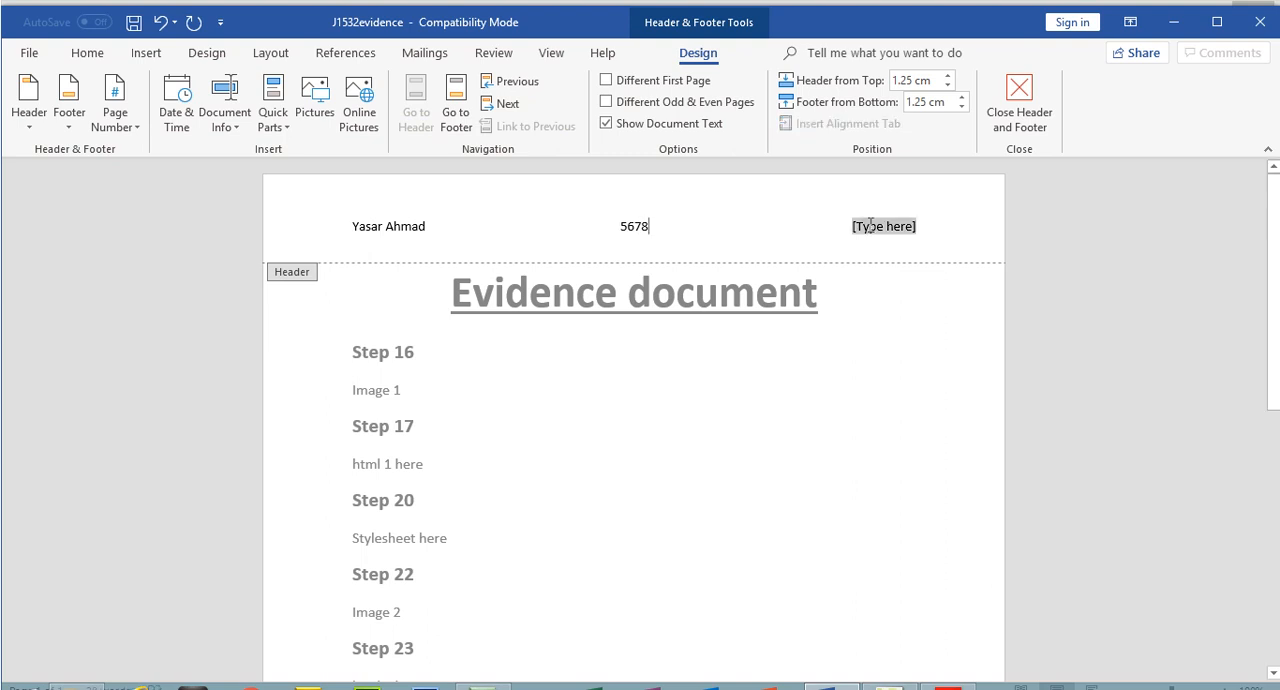
type("1234")
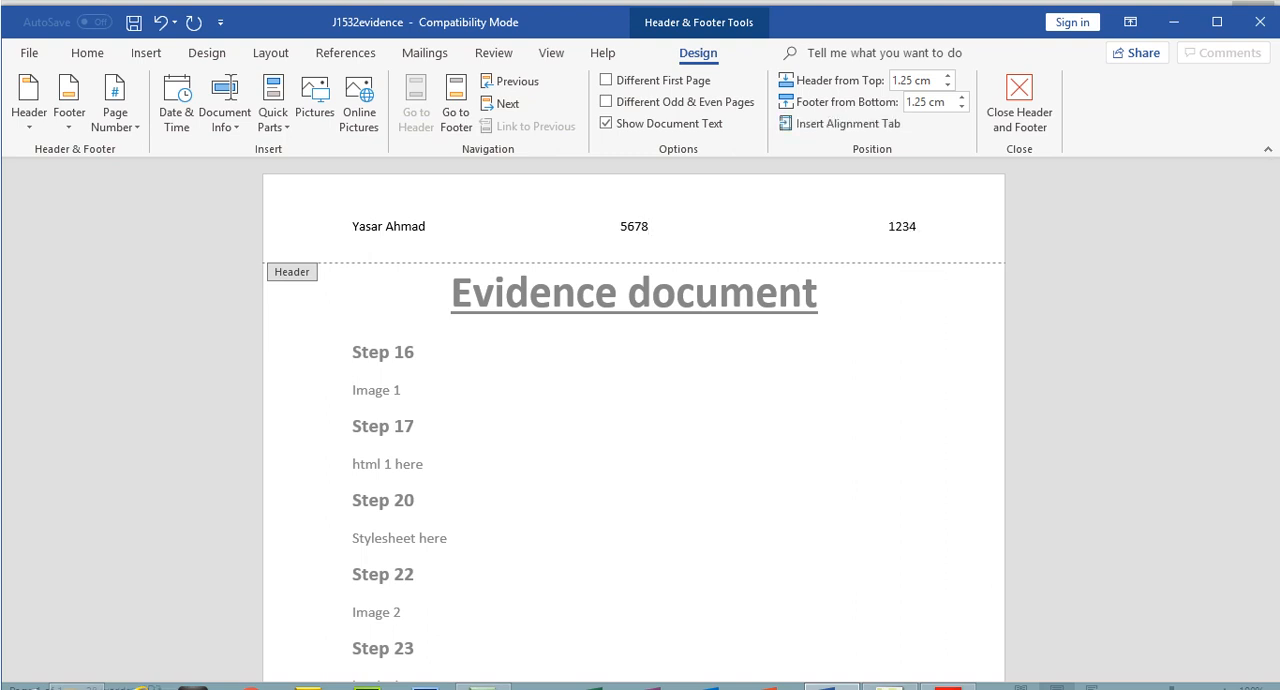
left_click(1020, 103)
In the exam paper PDF, copy the file name j5evidence from step 3 and highlight the instruction on saving the Evidence Document
left_click(949, 672)
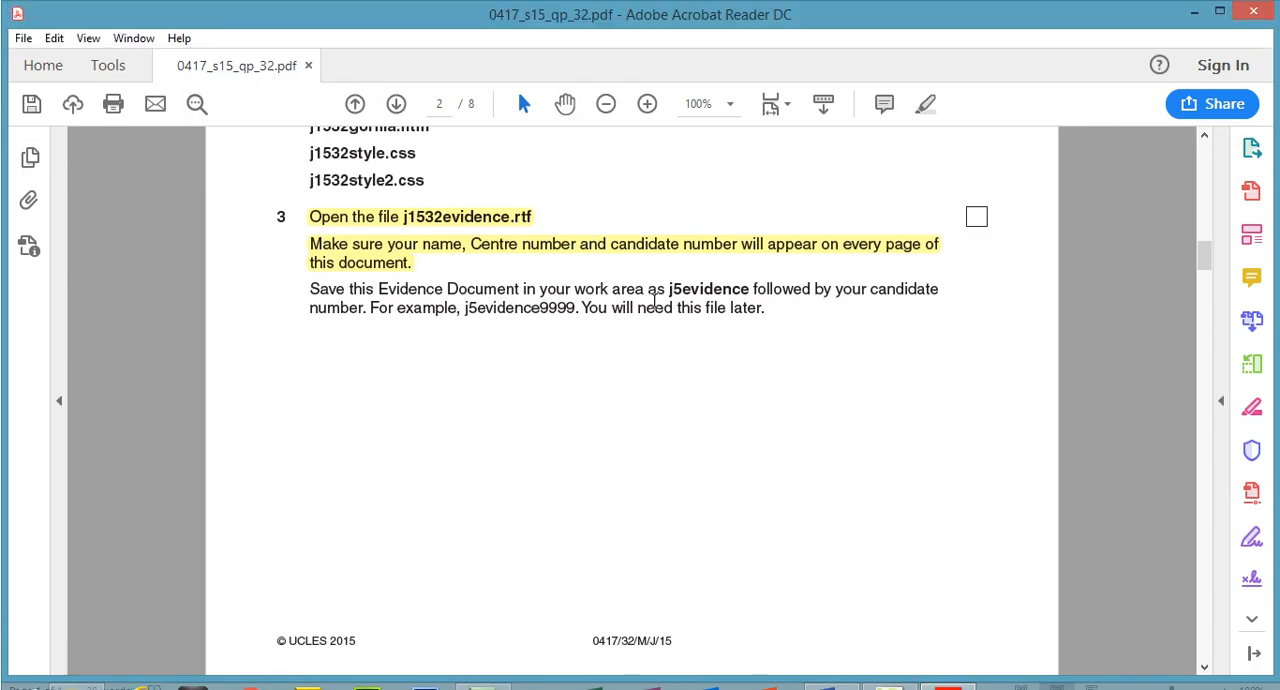
left_click_drag(669, 290, 755, 290)
right_click(740, 290)
left_click(770, 311)
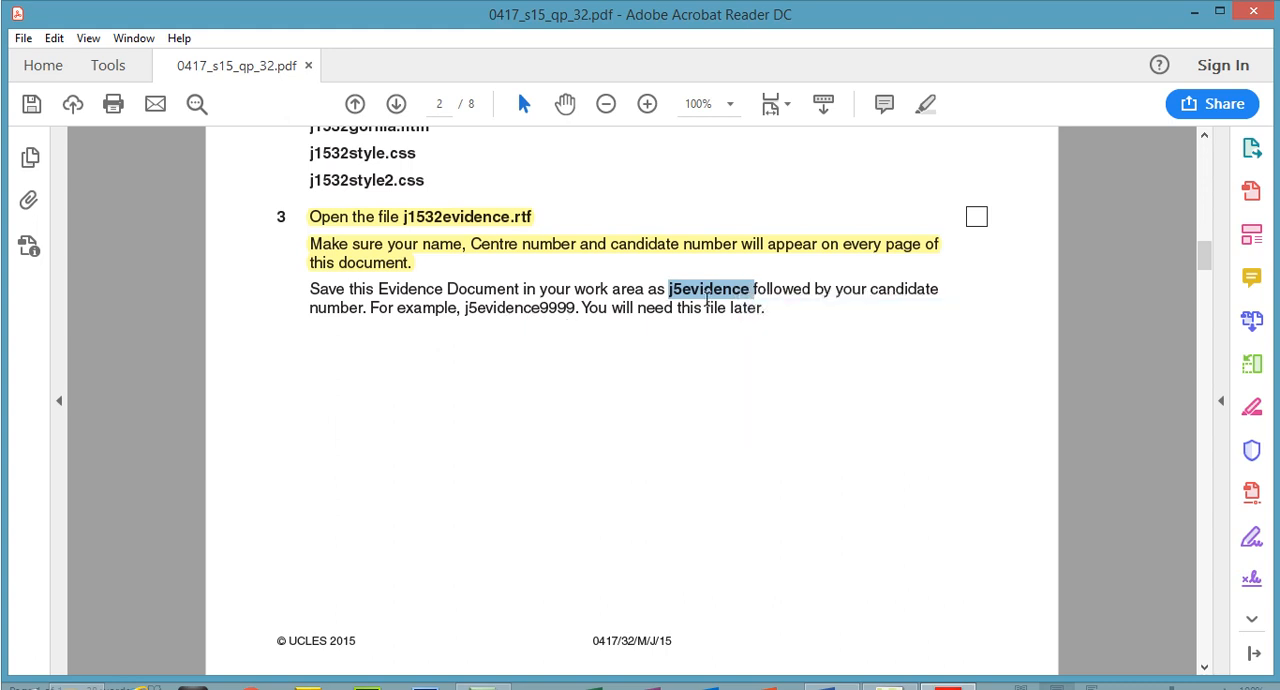
left_click_drag(766, 310, 309, 289)
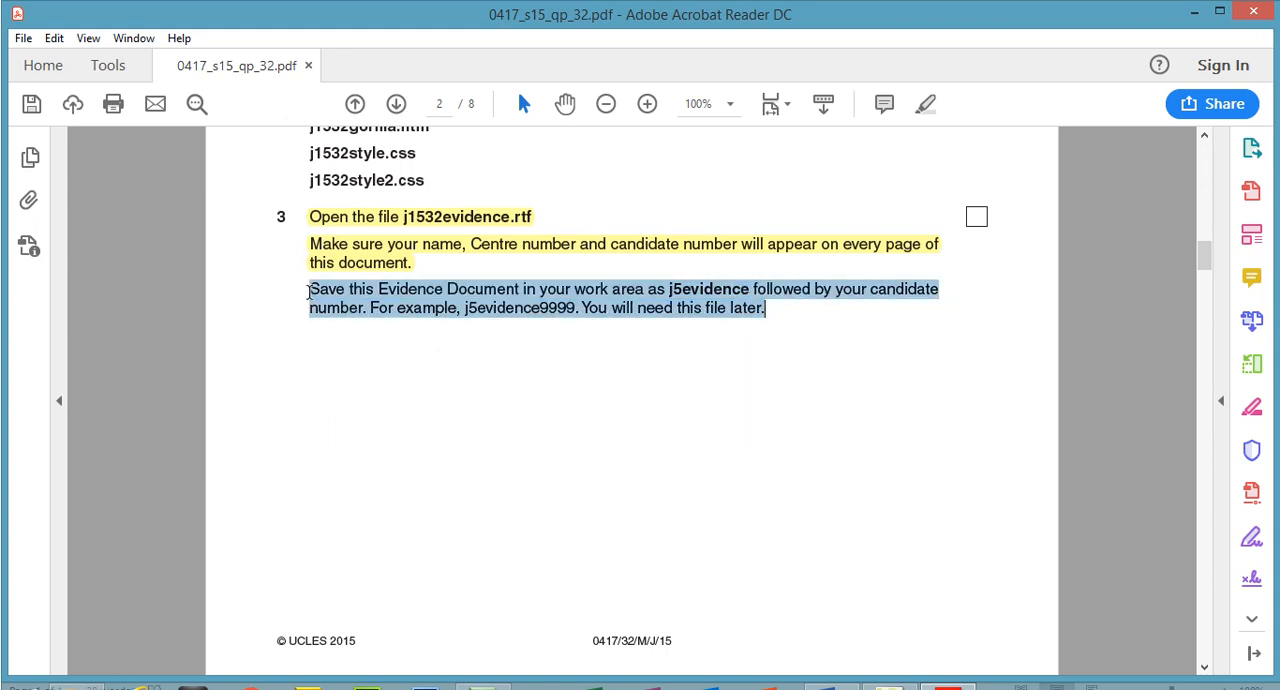
left_click(925, 104)
Save the evidence document in Word Document format in the source files folder, named j5evidence followed by the candidate number
left_click(848, 672)
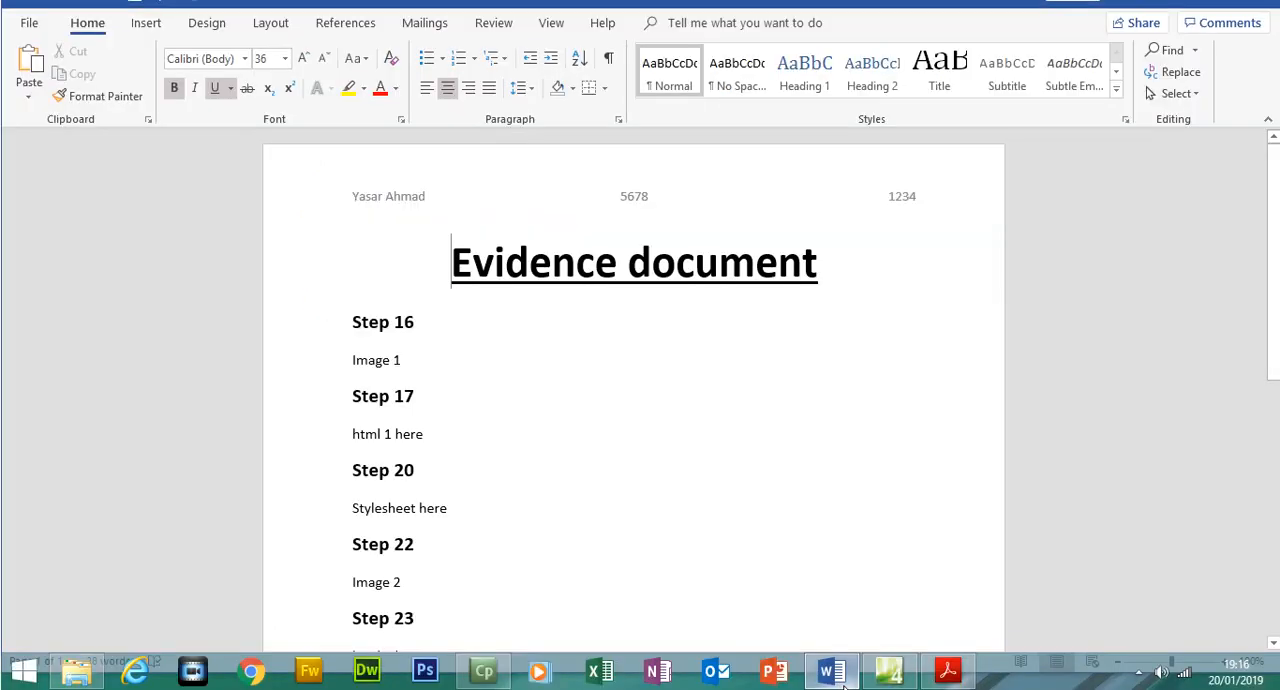
left_click(29, 53)
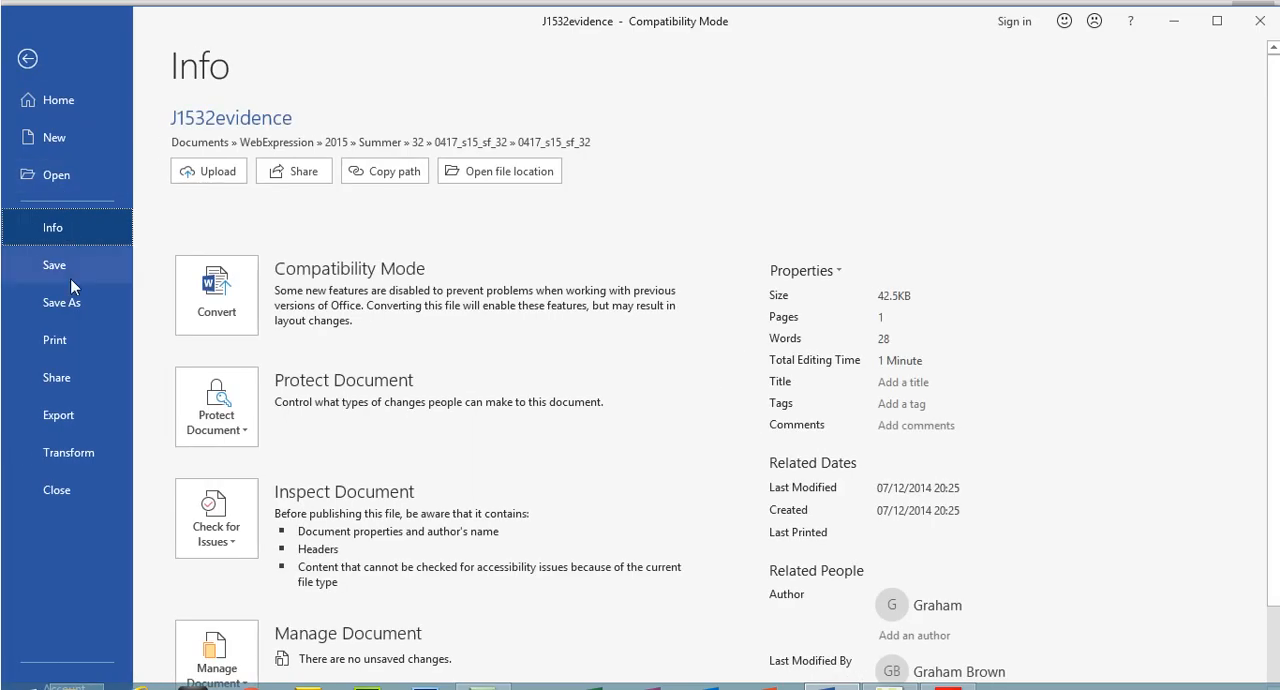
left_click(71, 303)
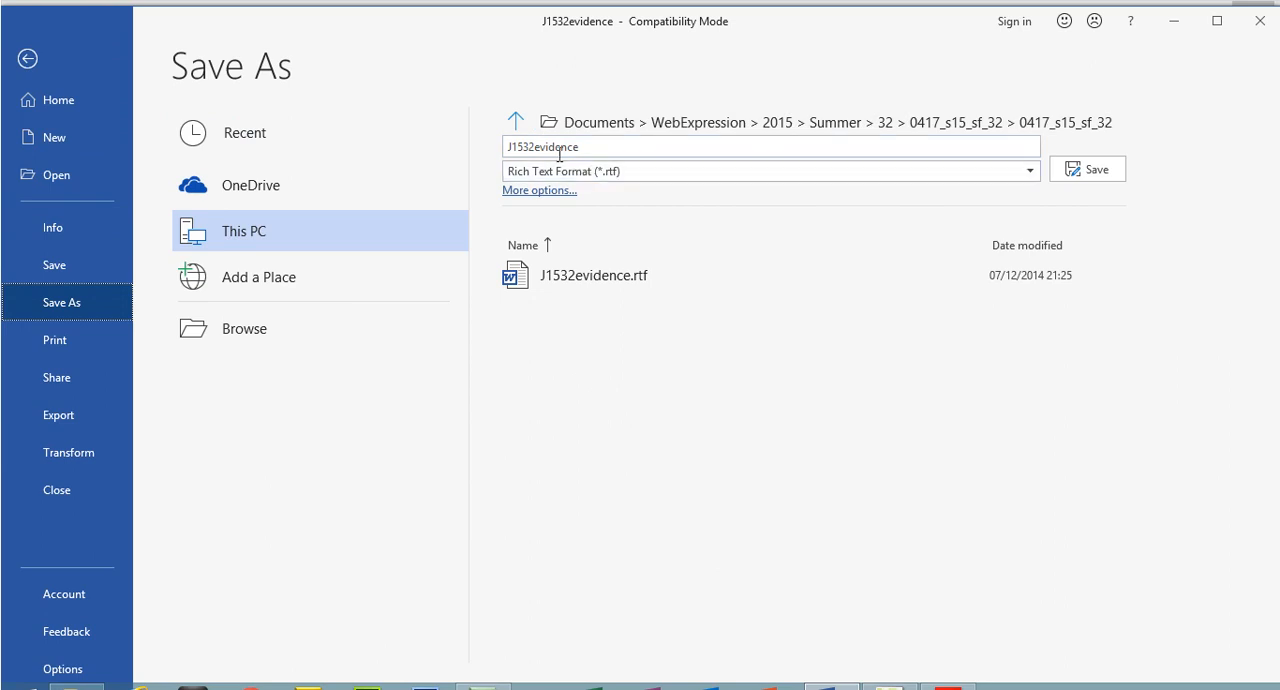
left_click(1074, 126)
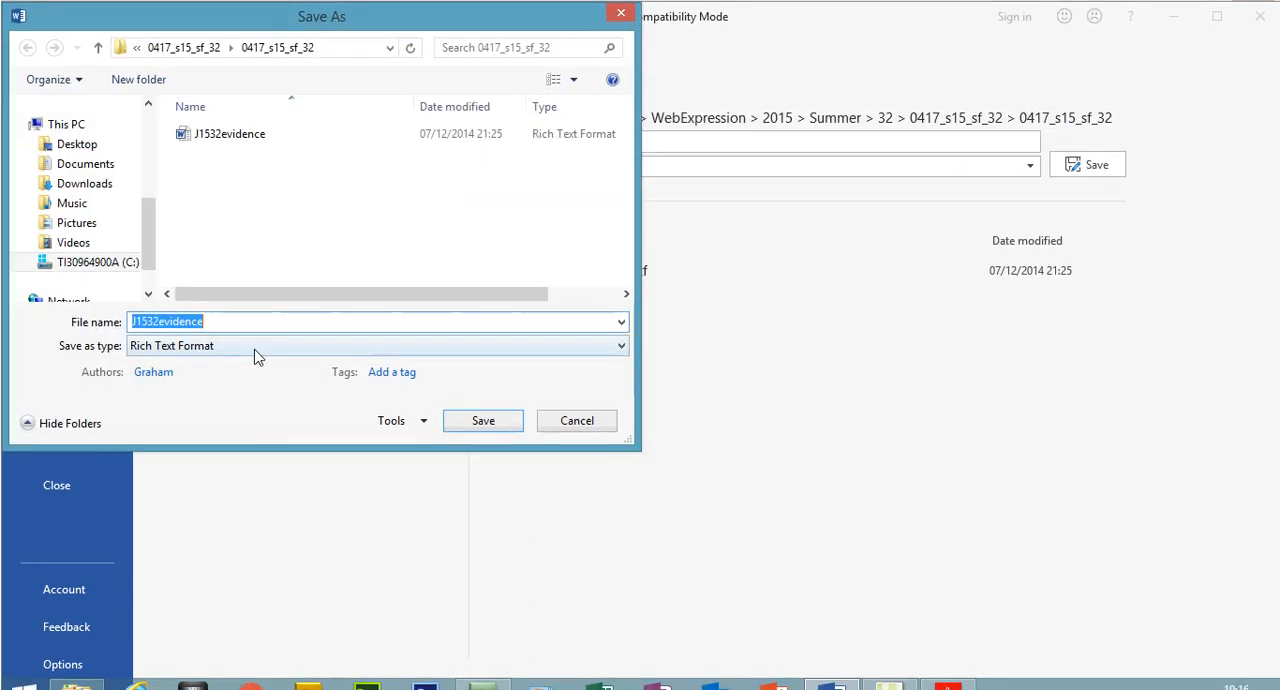
left_click(253, 351)
left_click(187, 362)
left_click(222, 317)
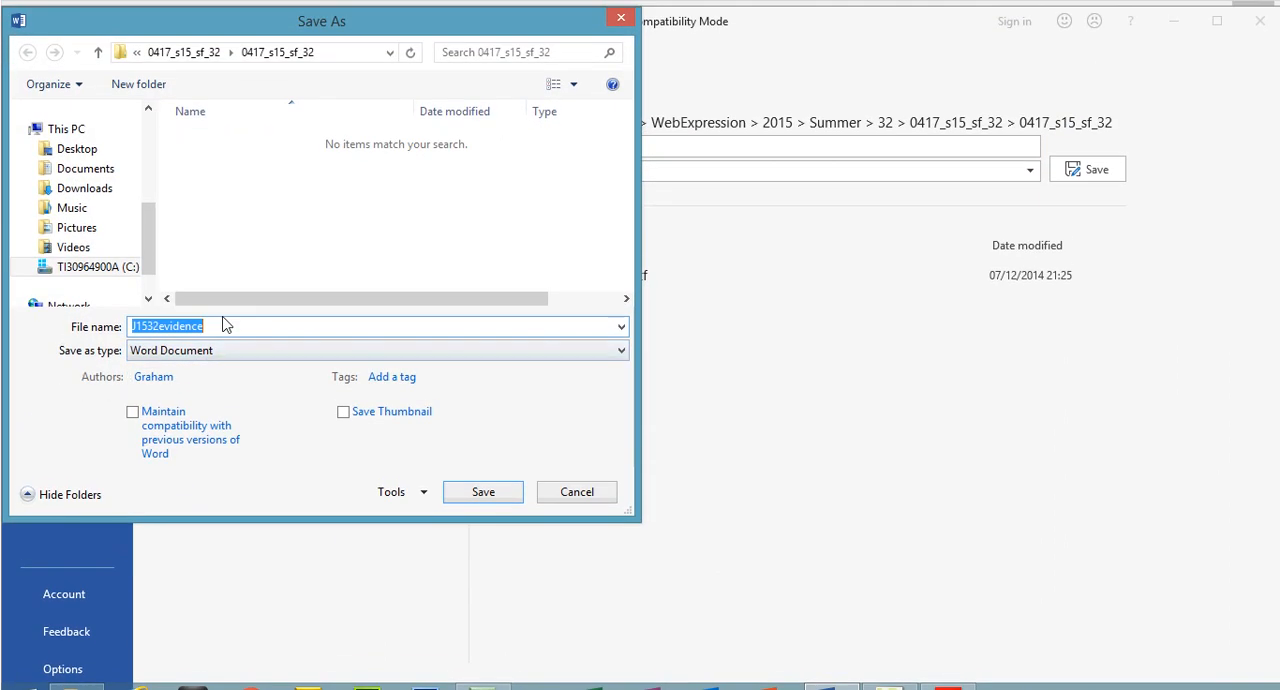
type("j5evidence")
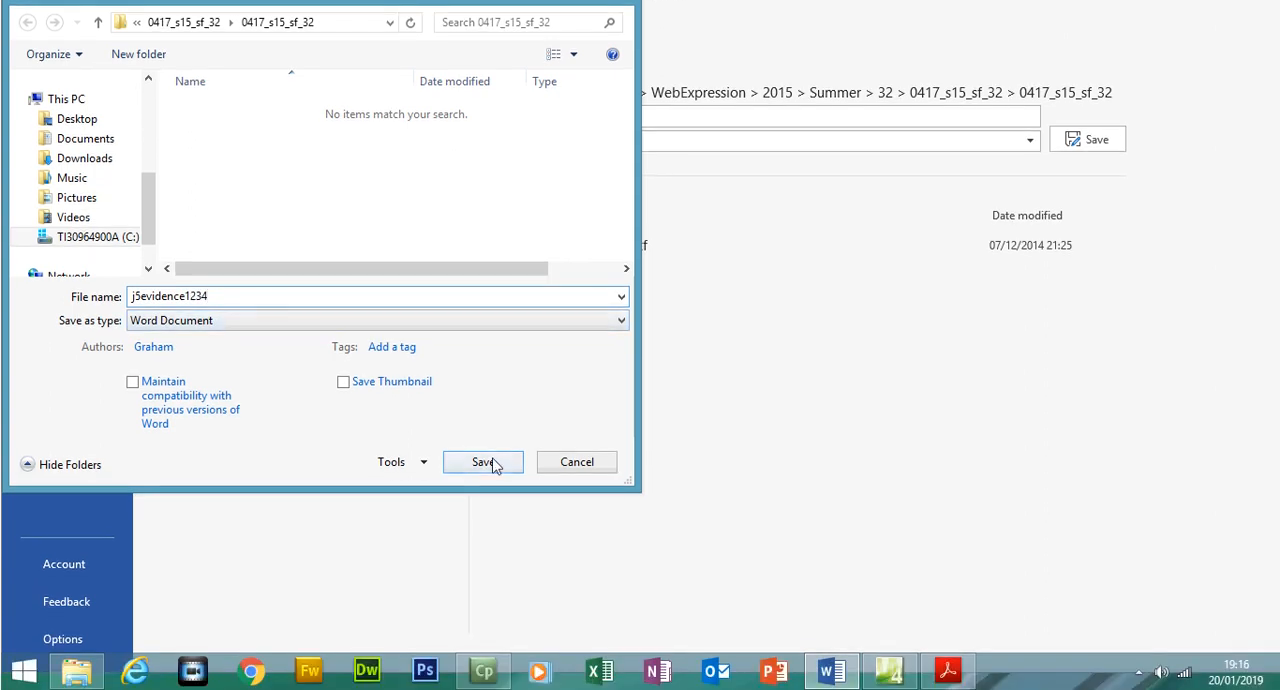
left_click(488, 491)
left_click(703, 377)
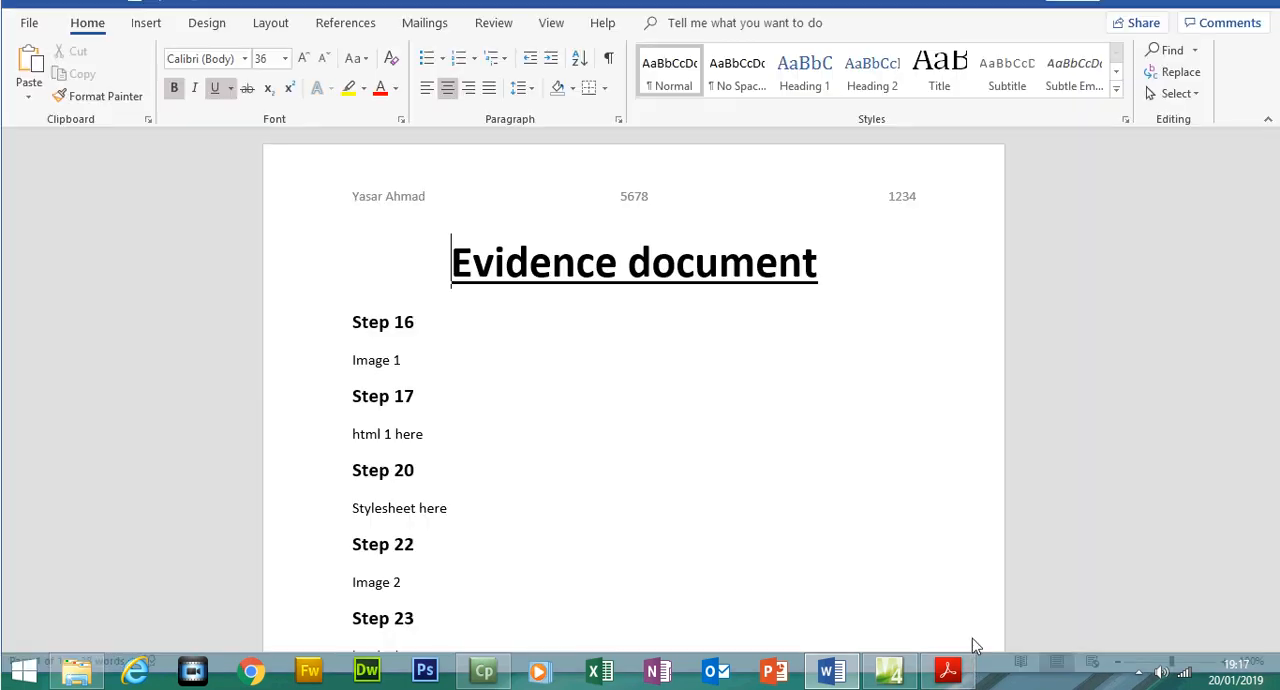
In the exam paper PDF, copy the web page name j1532homepage from step 4
left_click(948, 670)
scroll(1120, 229, "down", 10)
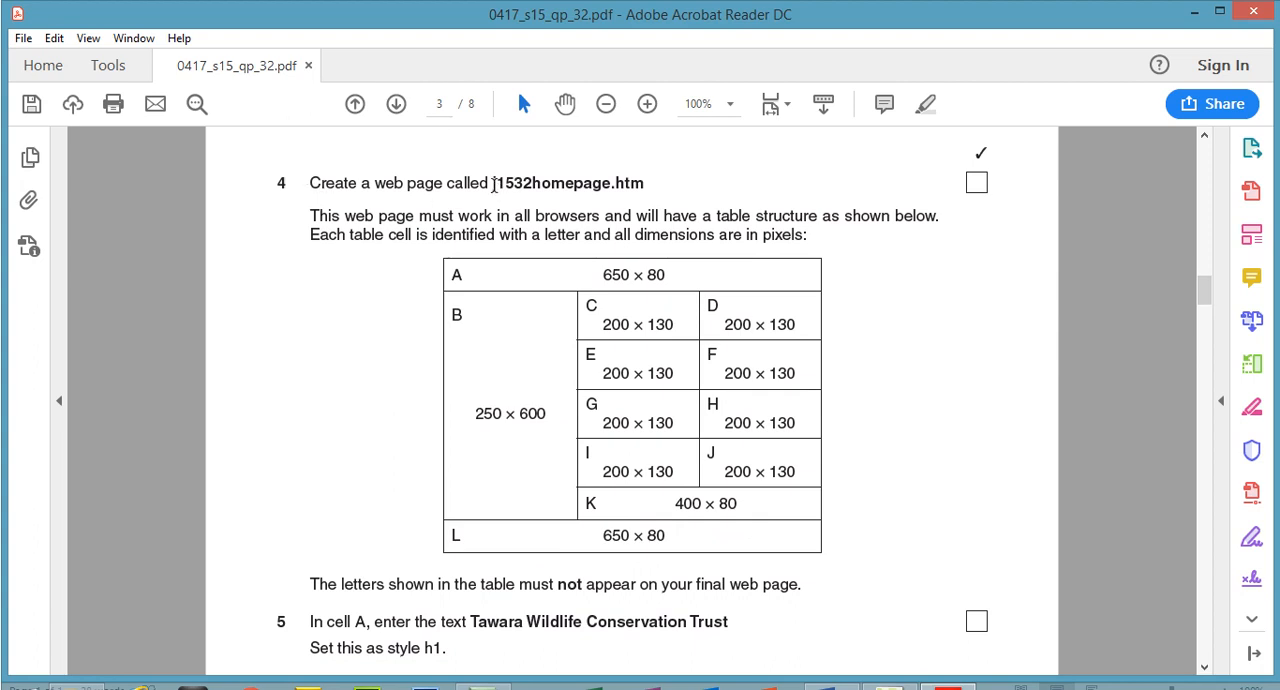
left_click_drag(493, 182, 600, 192)
right_click(598, 189)
left_click(637, 209)
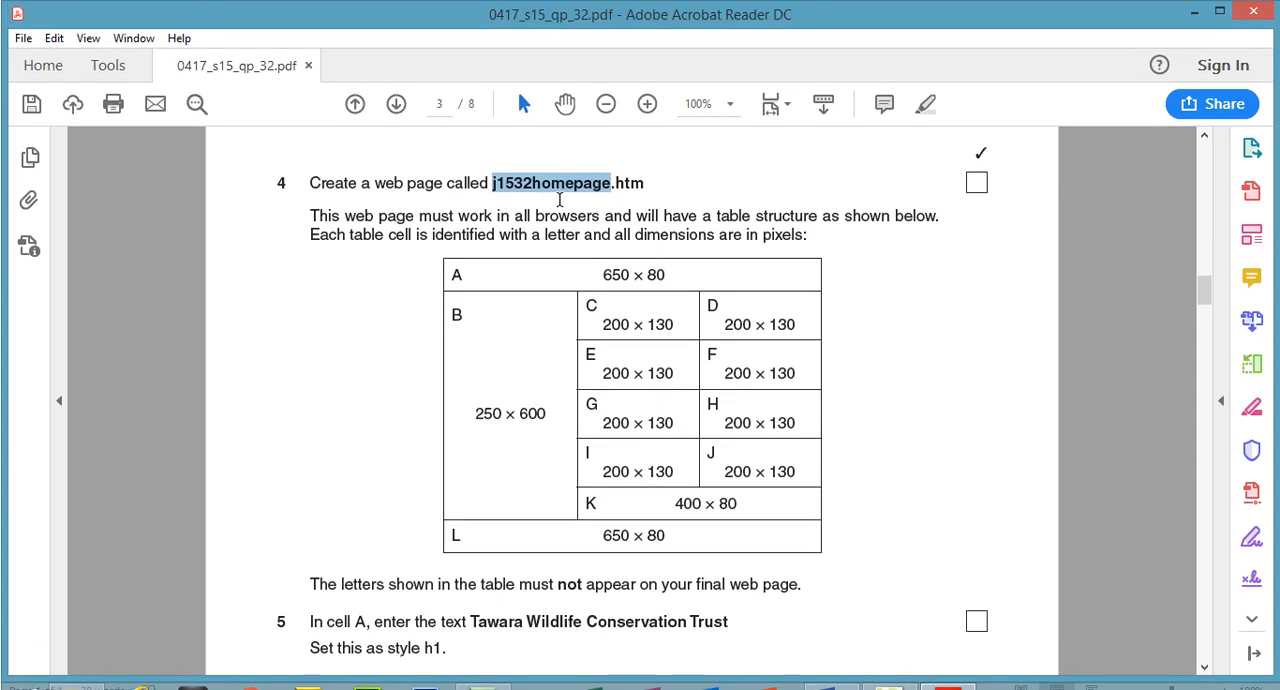
Switch to Microsoft Expression Web 4 and create a new HTML page
left_click(888, 670)
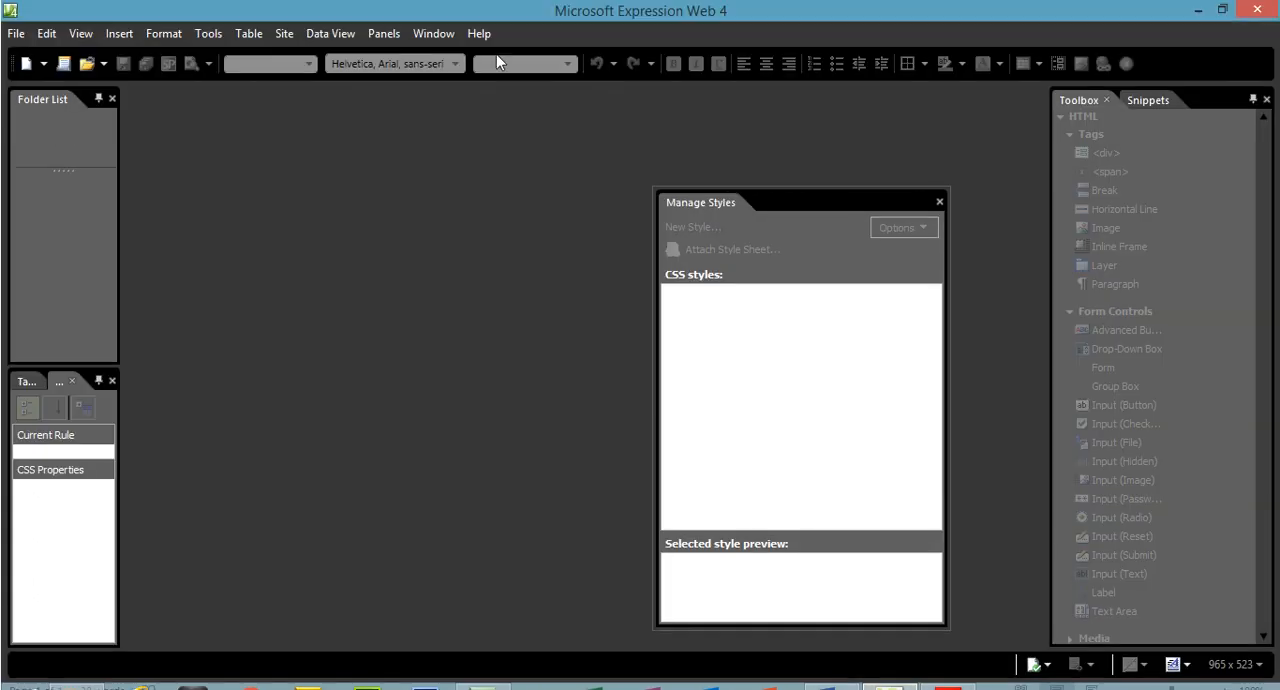
left_click(20, 34)
mouse_move(194, 55)
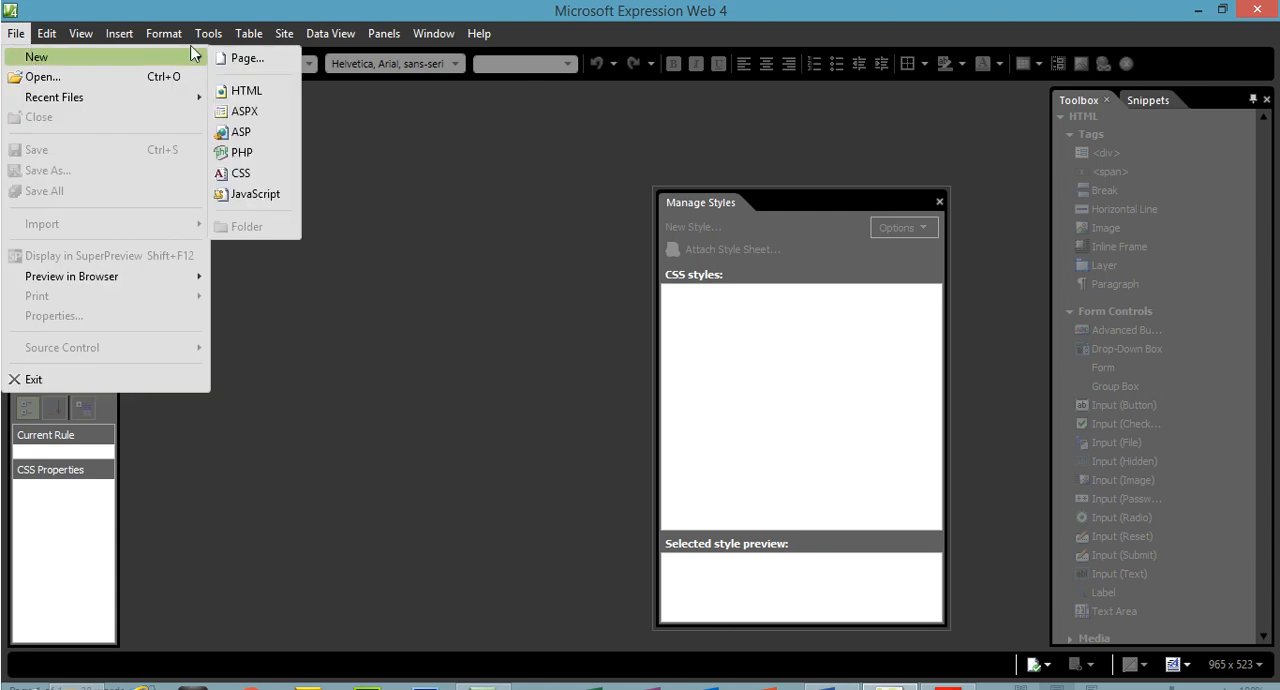
left_click(265, 95)
Start saving the new page under a new name and browse to the inner 0417_s15_sf_32 source files folder
left_click(17, 34)
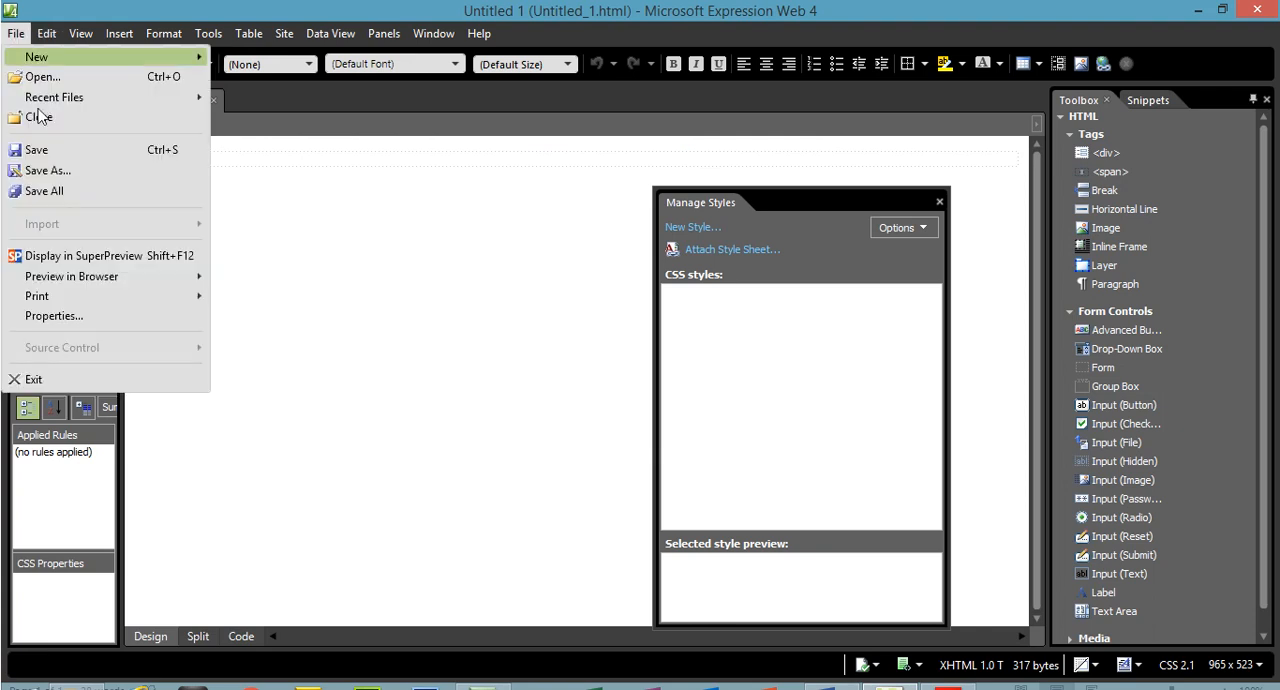
left_click(64, 171)
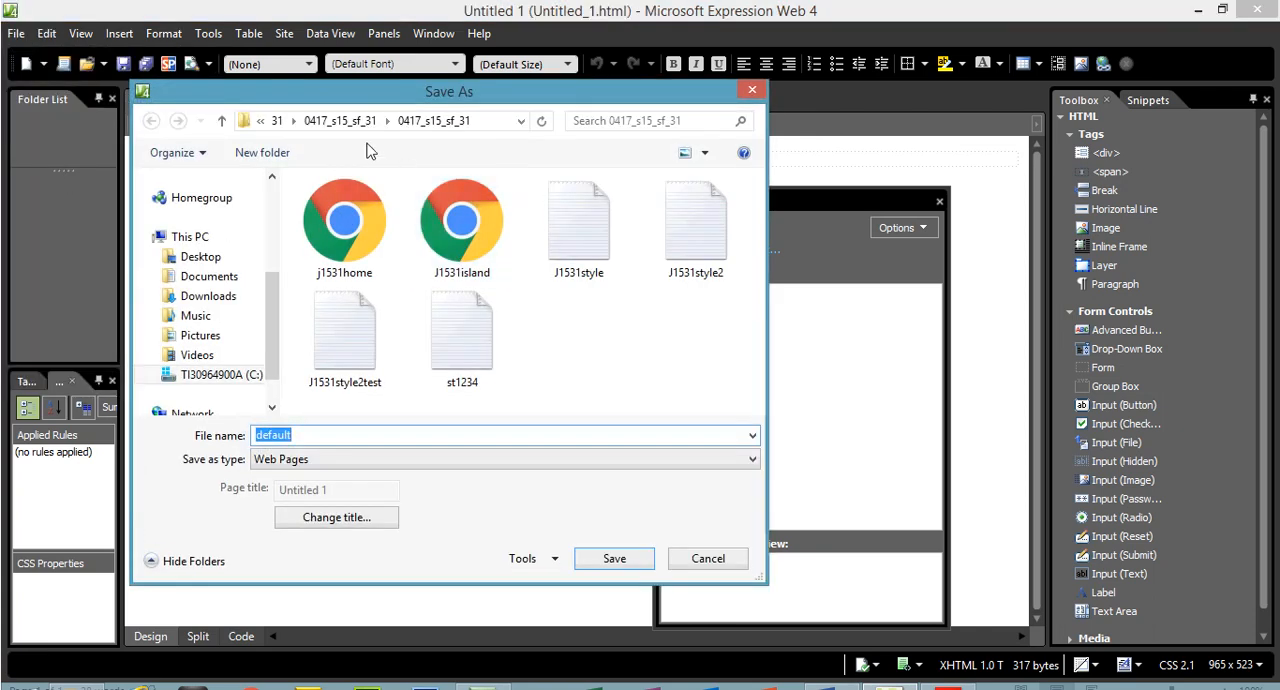
left_click(350, 120)
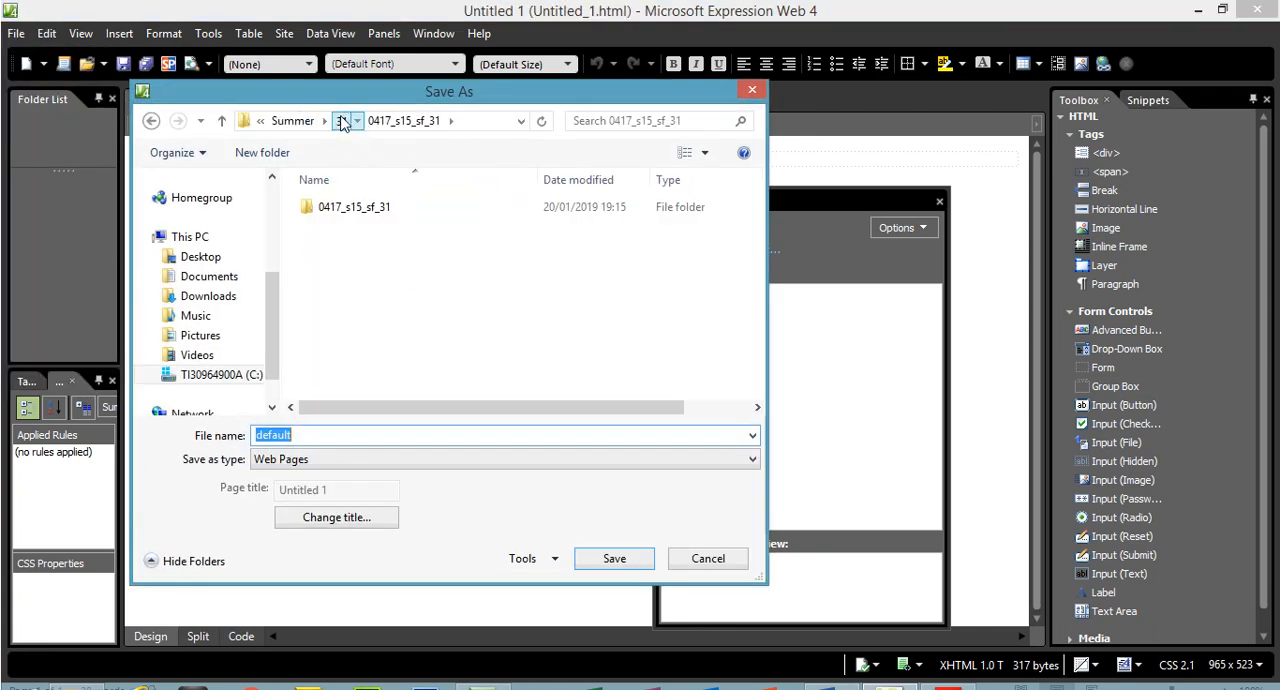
left_click(334, 120)
double_click(332, 228)
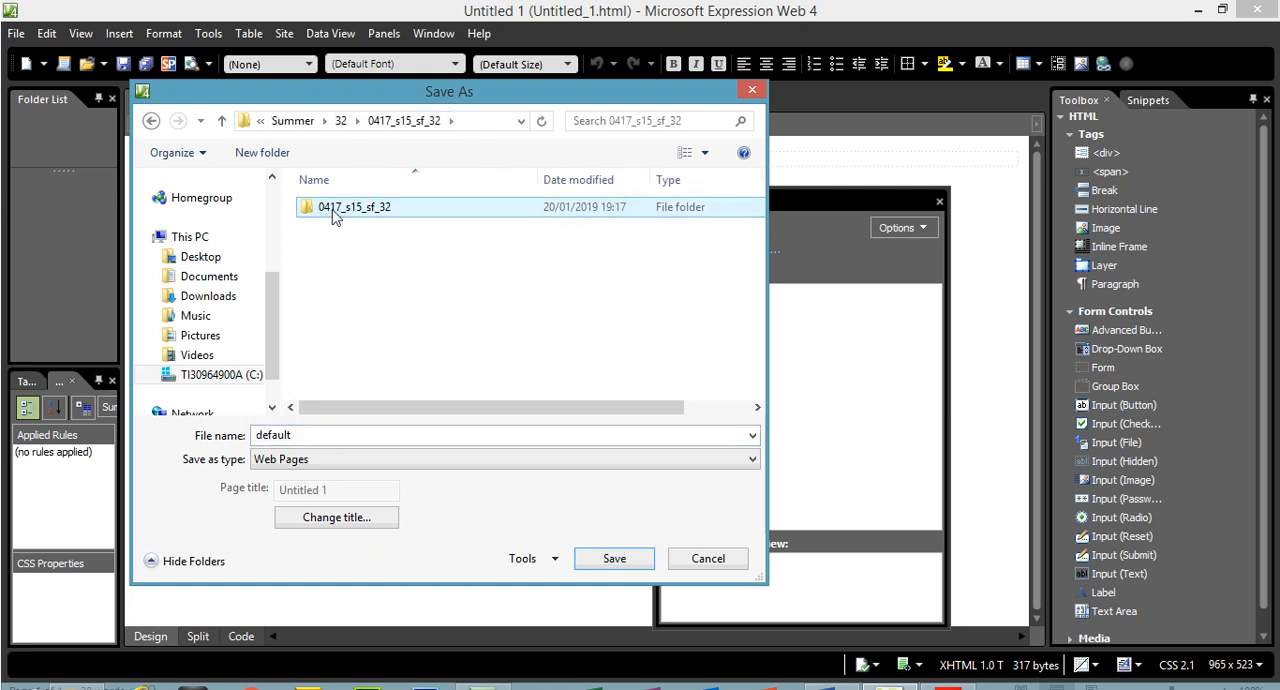
double_click(336, 214)
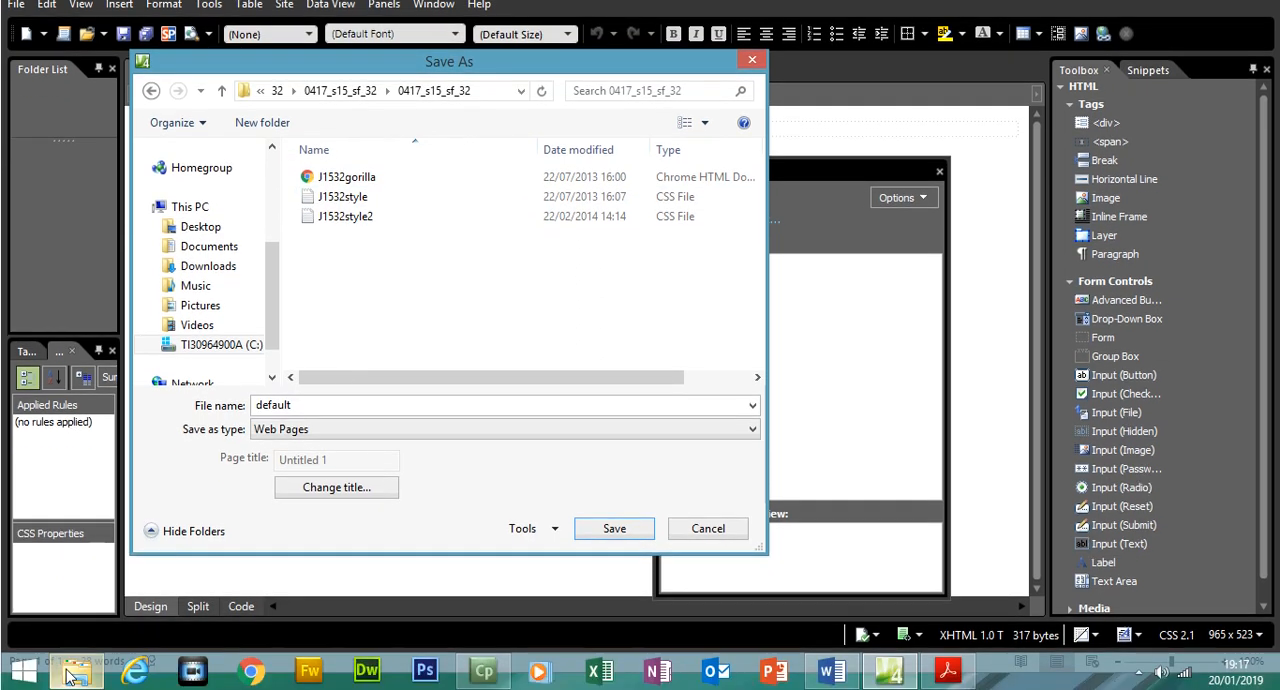
Name the web page j1532homepage, check the name against step 4 of the exam paper, and save it
left_click(77, 672)
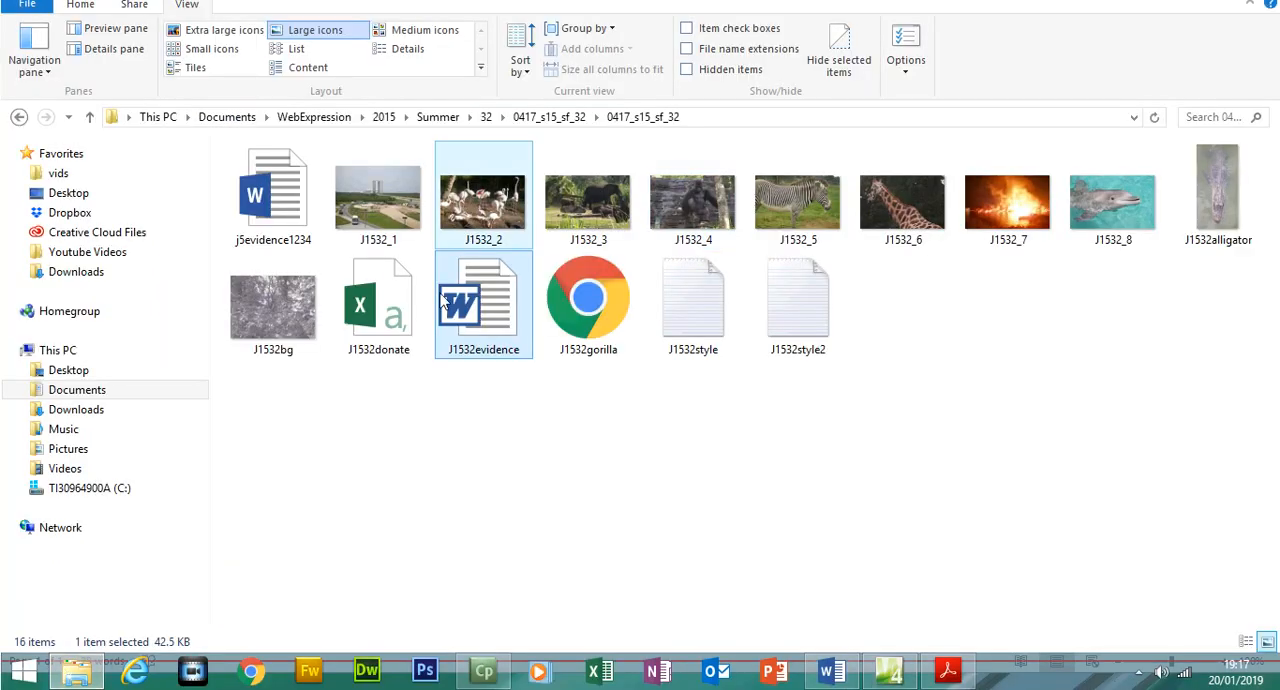
left_click(1194, 9)
double_click(343, 406)
type("j1532homepage")
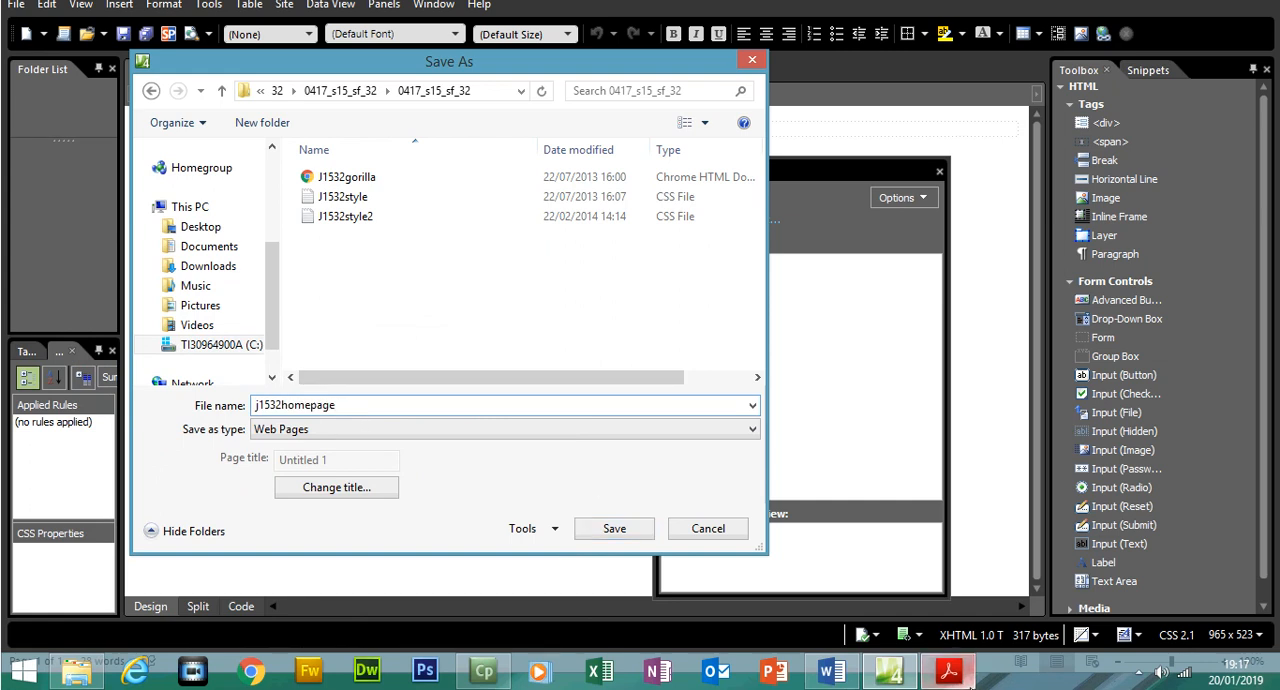
left_click(965, 680)
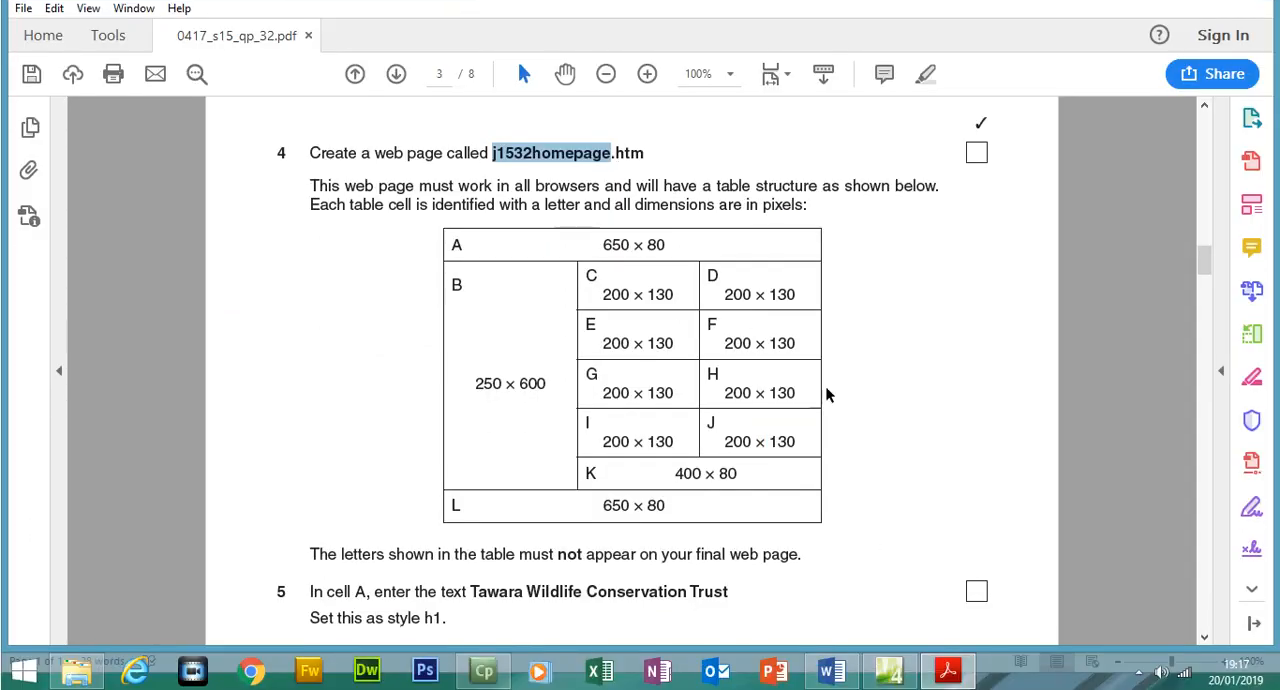
left_click(950, 674)
left_click(612, 527)
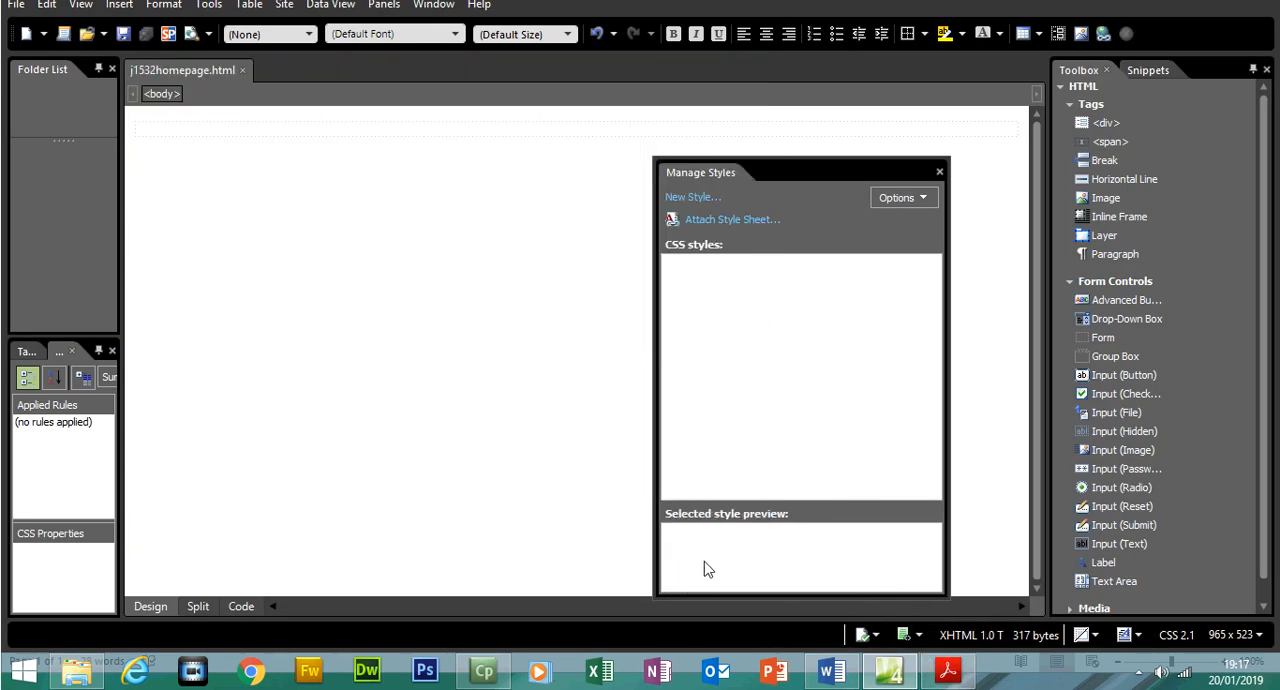
In the exam paper PDF, highlight the step 4 instructions above the table diagram and review the diagram's cell layout
left_click(945, 672)
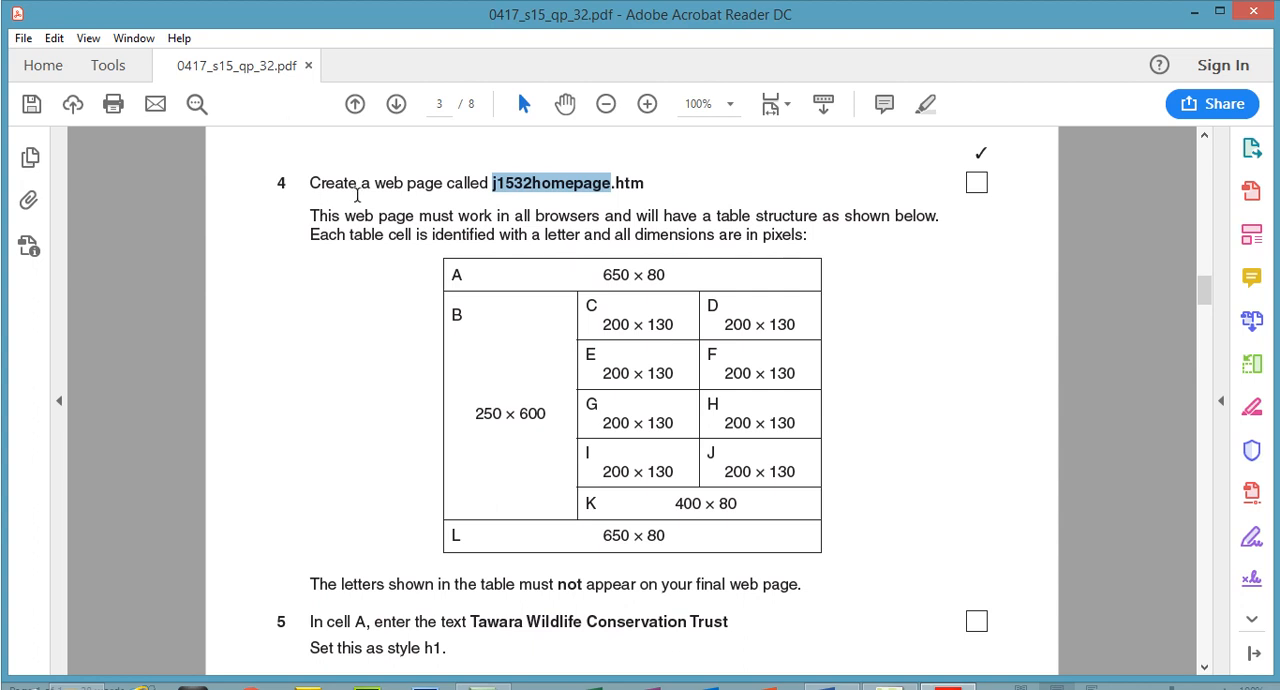
left_click_drag(311, 183, 801, 237)
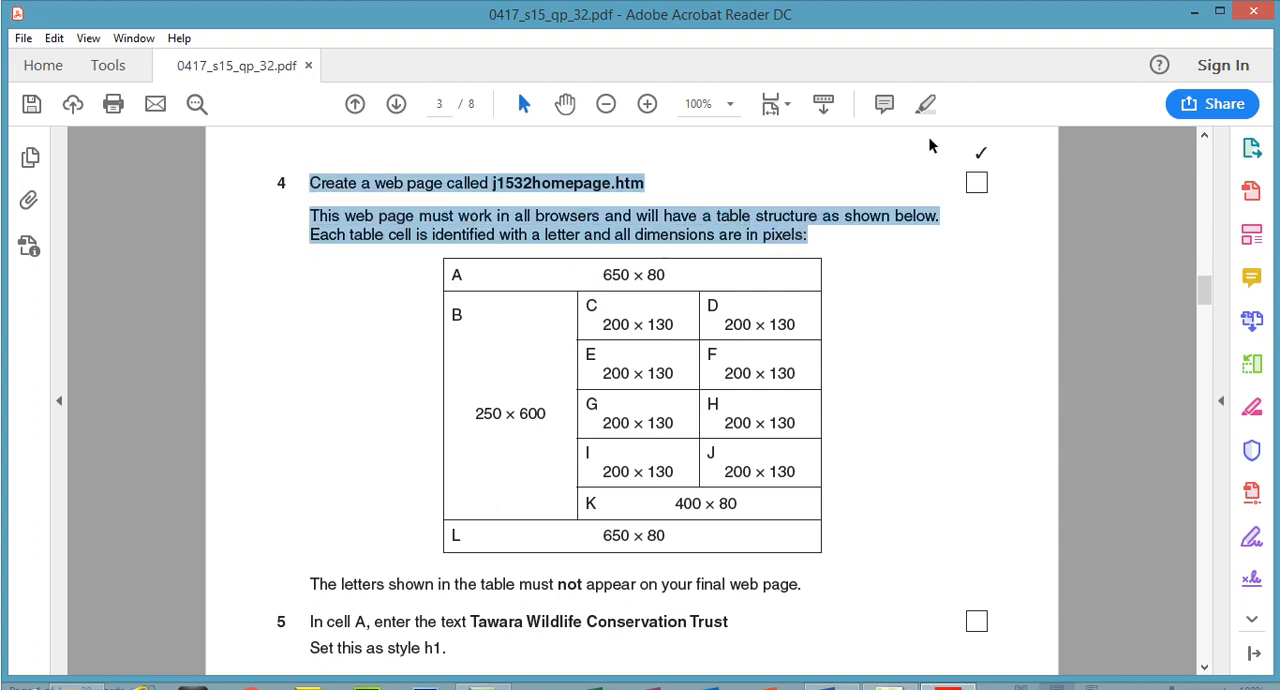
left_click(925, 104)
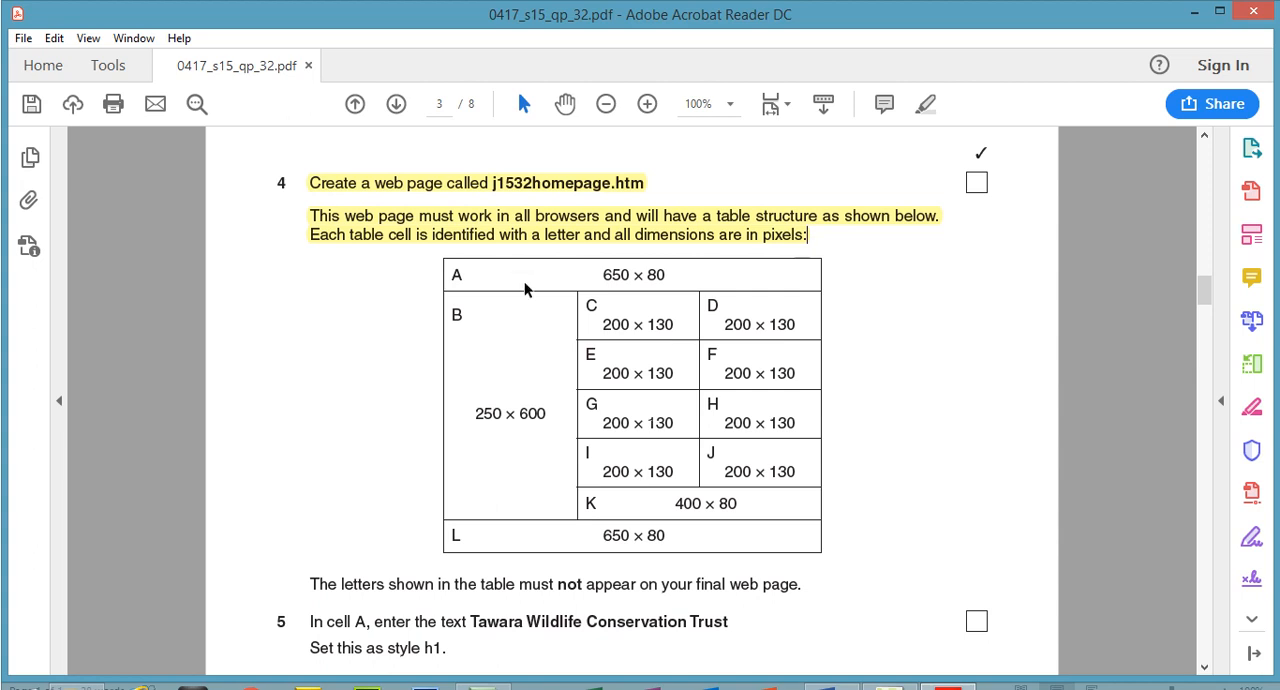
left_click_drag(473, 272, 600, 450)
left_click_drag(723, 490, 619, 476)
left_click_drag(664, 514, 606, 514)
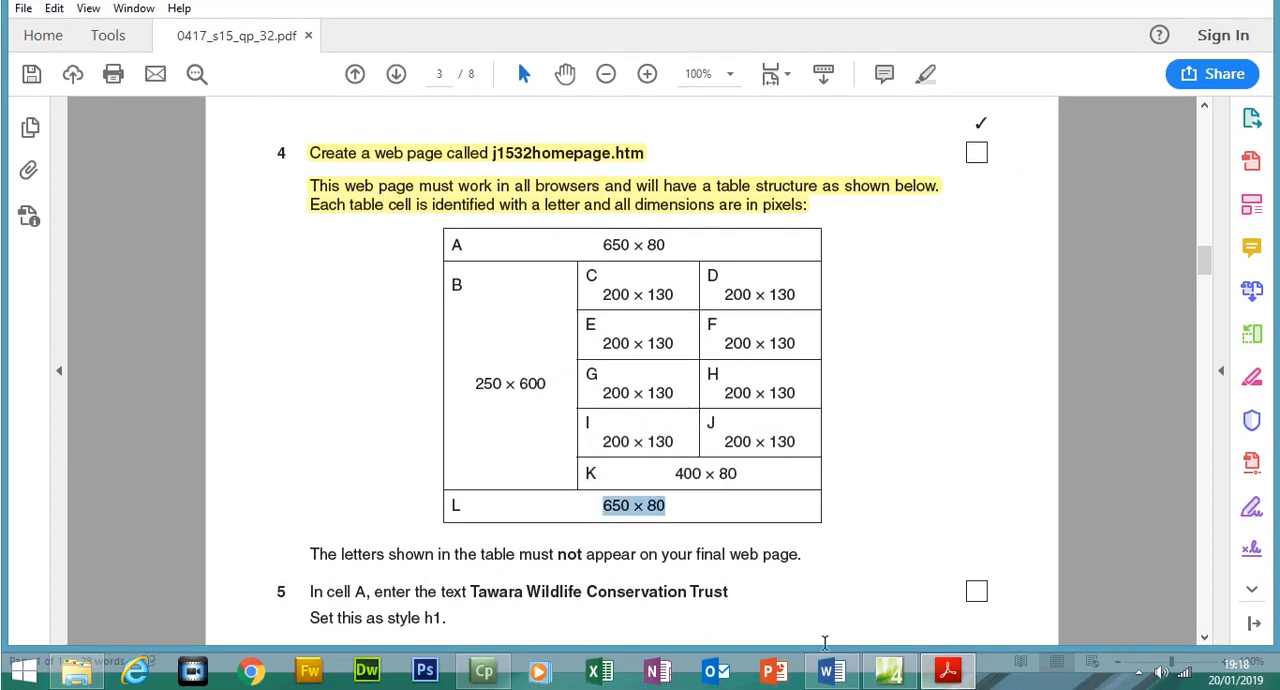
Switch to Expression Web and start inserting a table with 7 rows and 3 columns, checking the layout against the exam paper
left_click(888, 670)
left_click(249, 33)
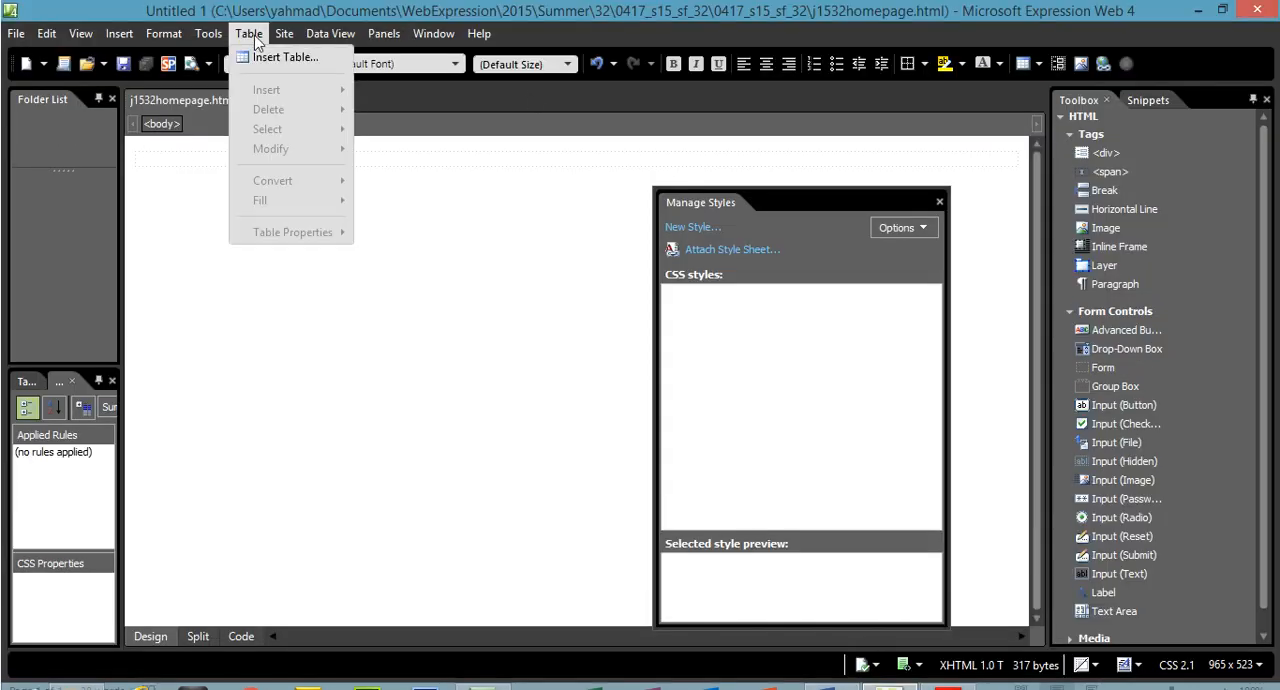
left_click(268, 60)
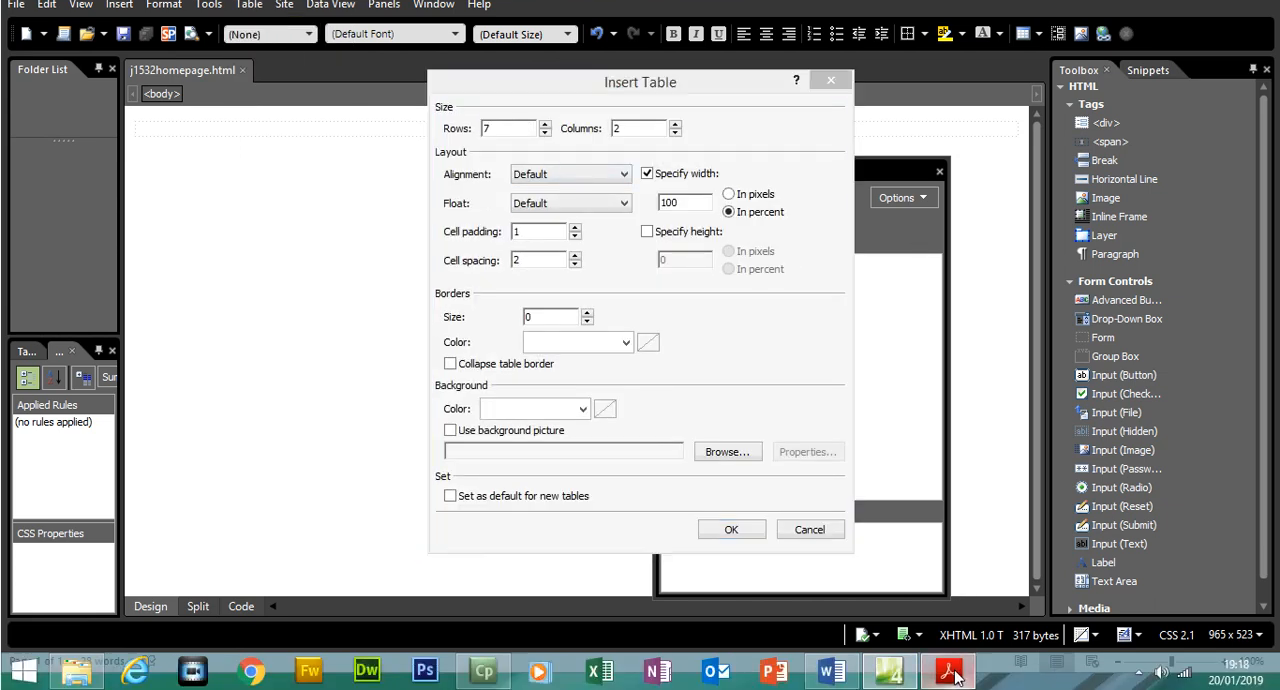
left_click(948, 670)
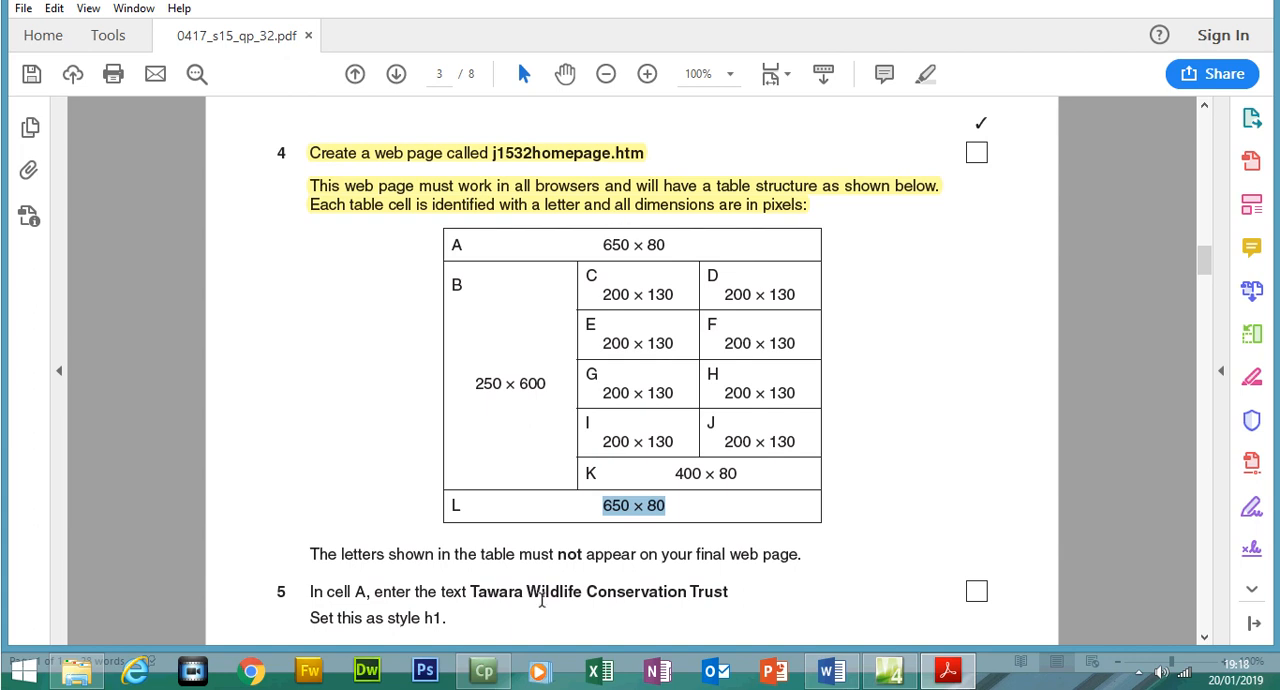
key("alt+Tab")
type("7")
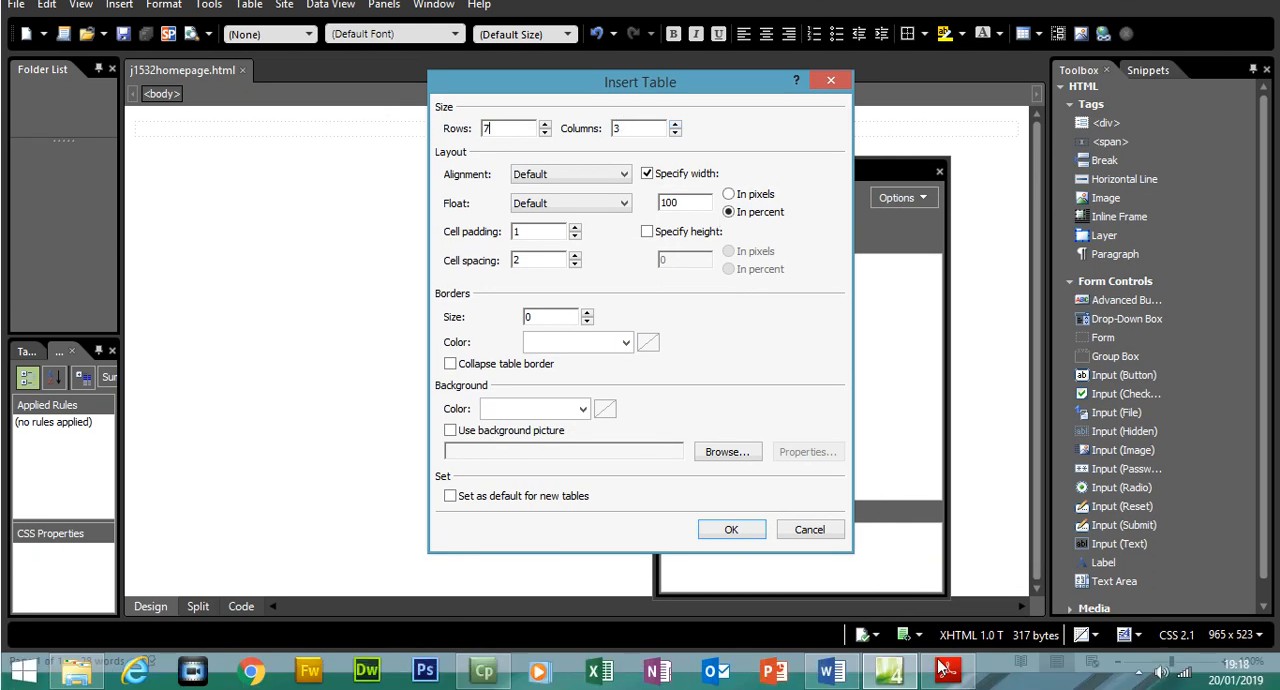
Look up cell A's width in the exam paper, set the table width to 650 pixels, and insert the table
key("alt+Tab")
left_click_drag(602, 246, 634, 250)
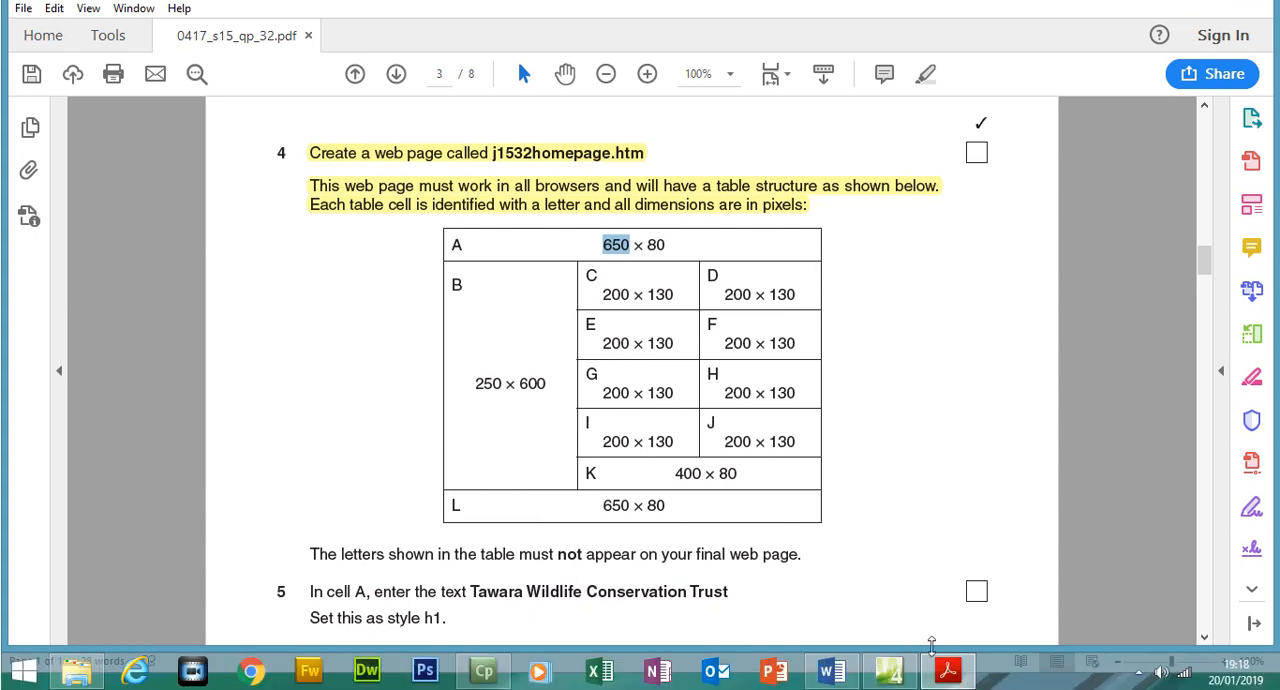
left_click(888, 670)
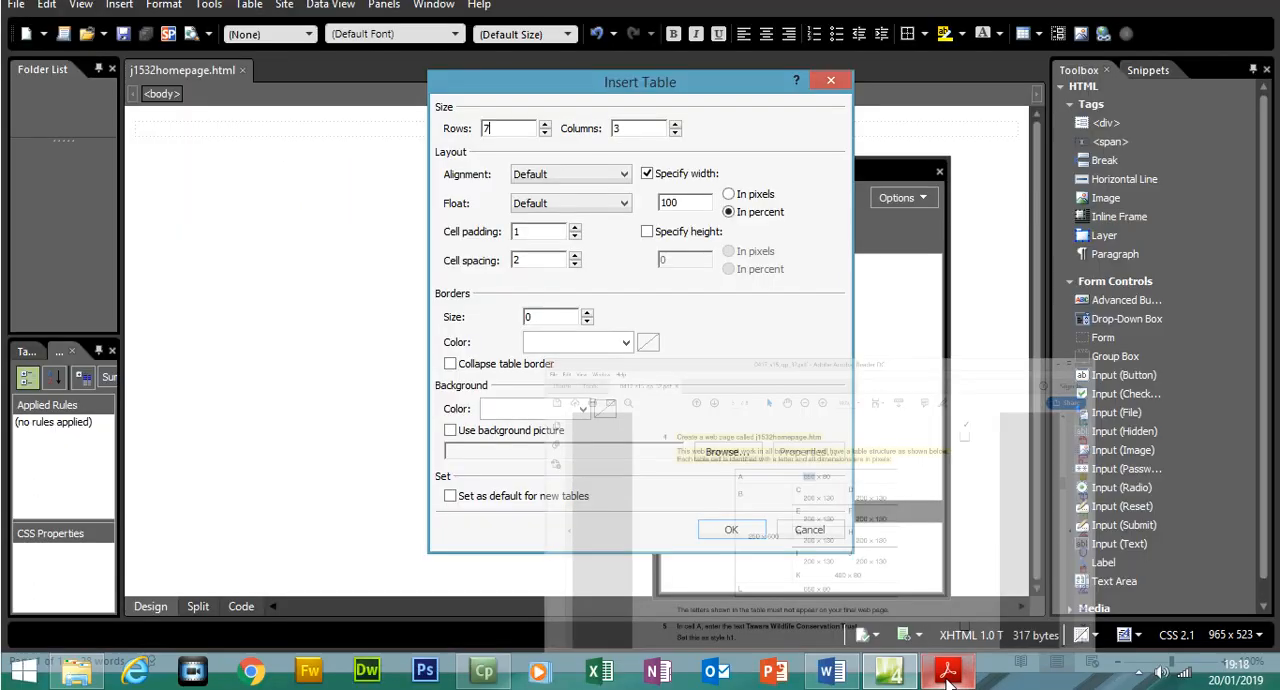
left_click(755, 228)
left_click_drag(702, 237, 632, 238)
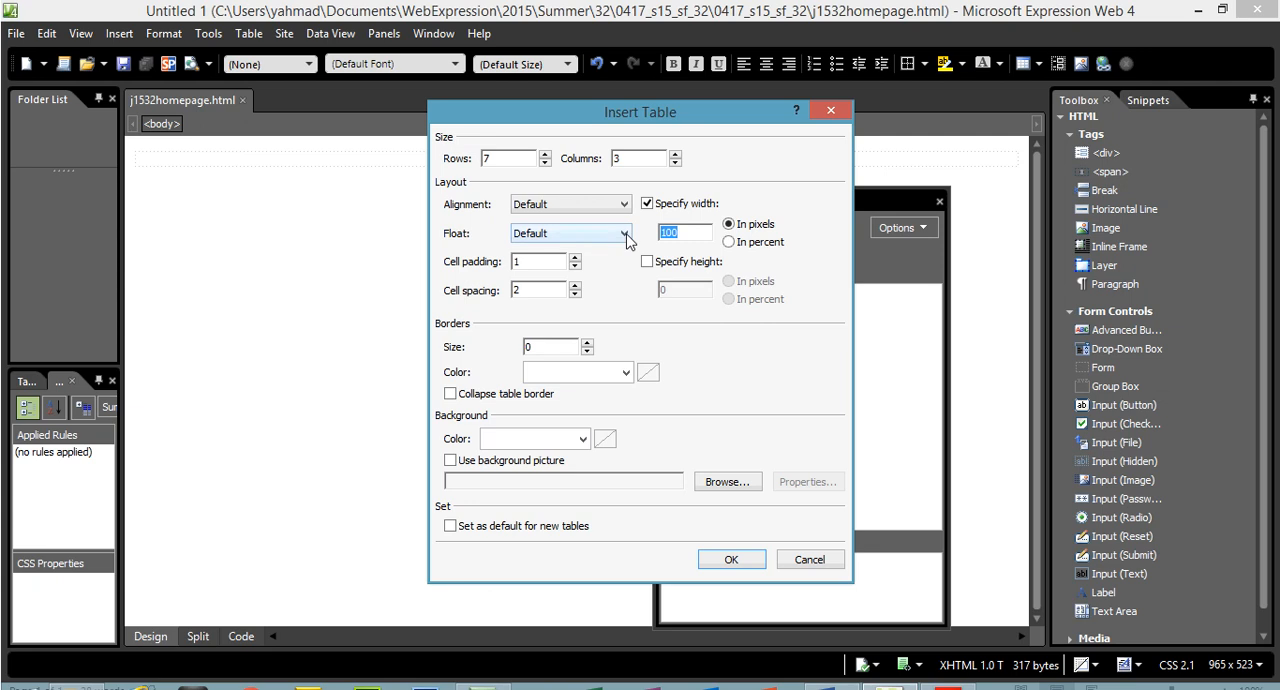
type("650")
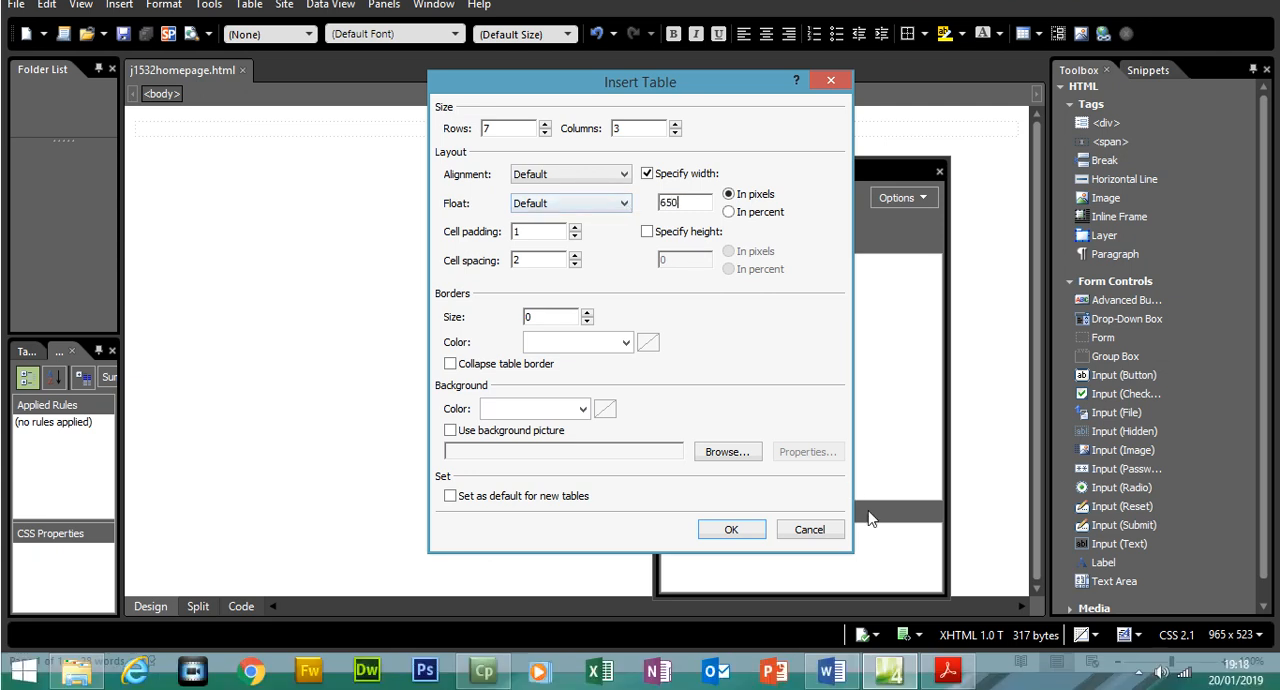
left_click(948, 669)
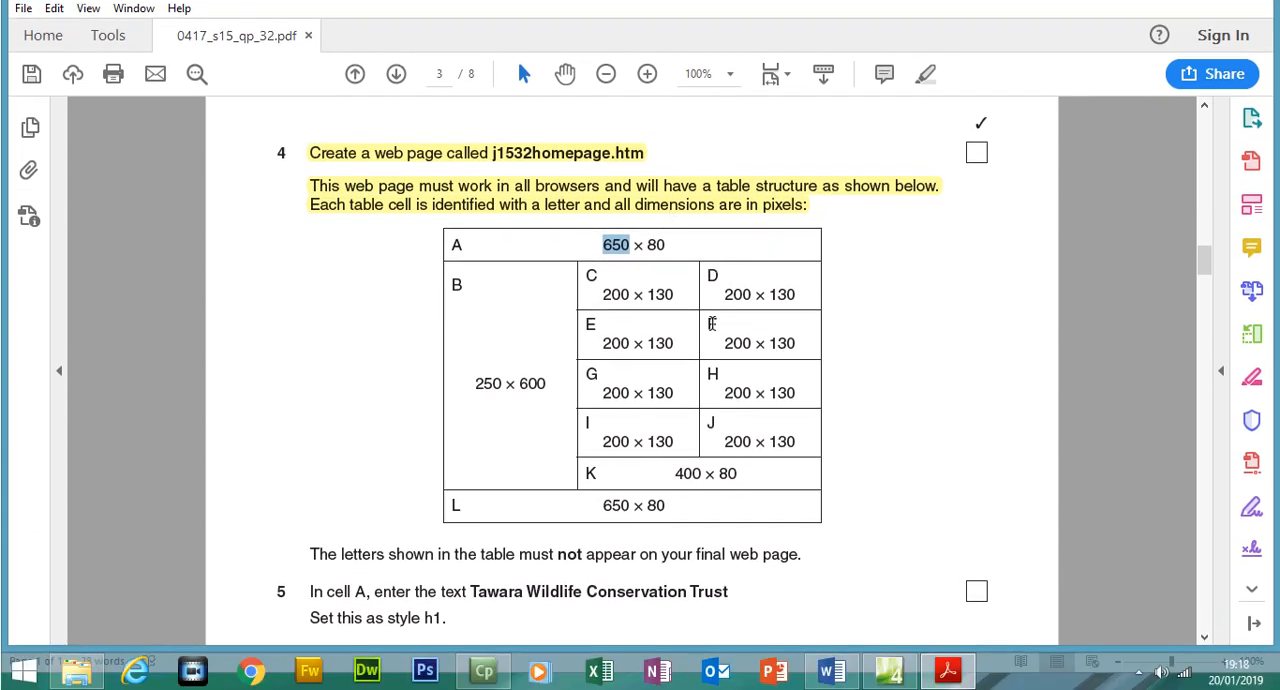
left_click(890, 670)
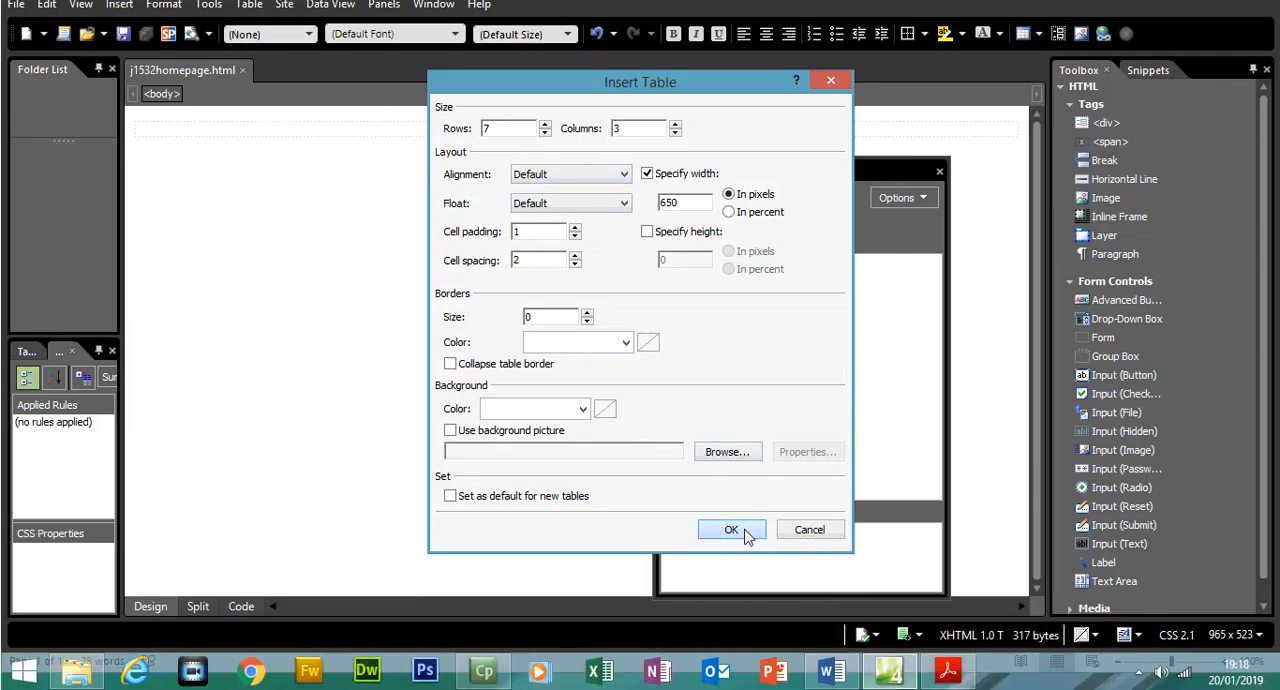
left_click(743, 531)
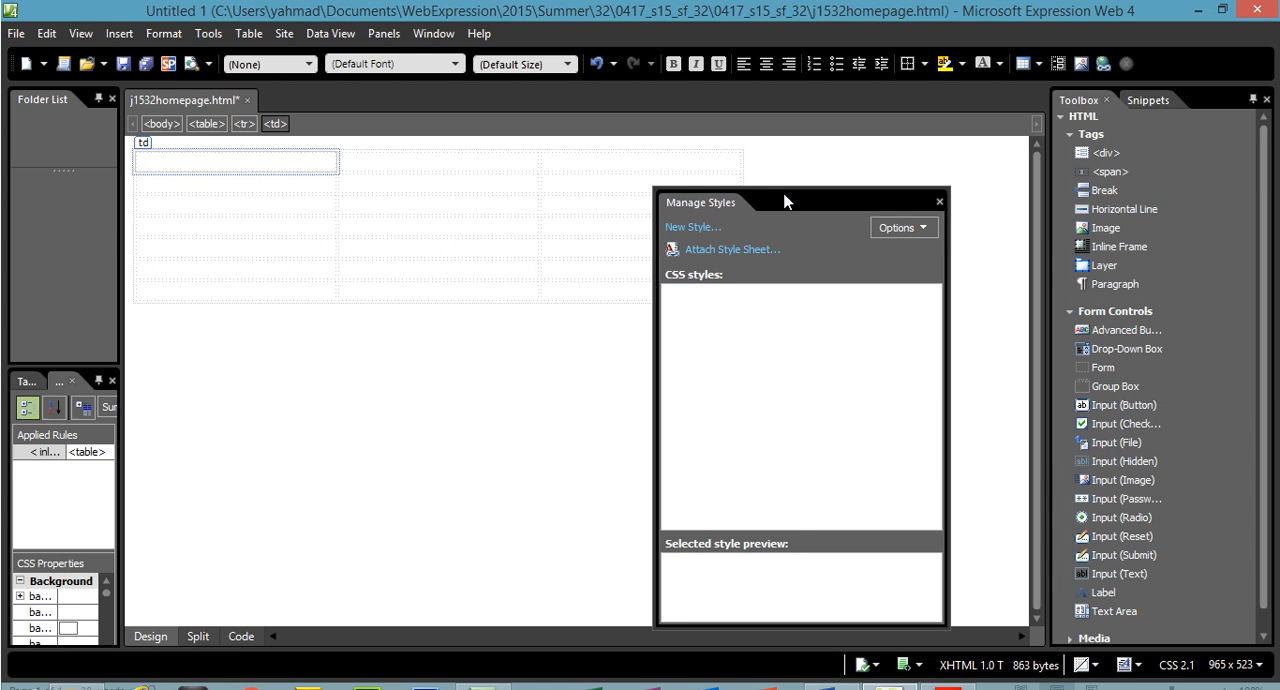
Move the Manage Styles panel clear of the table and merge the three cells of the table's first row
left_click_drag(785, 202, 889, 194)
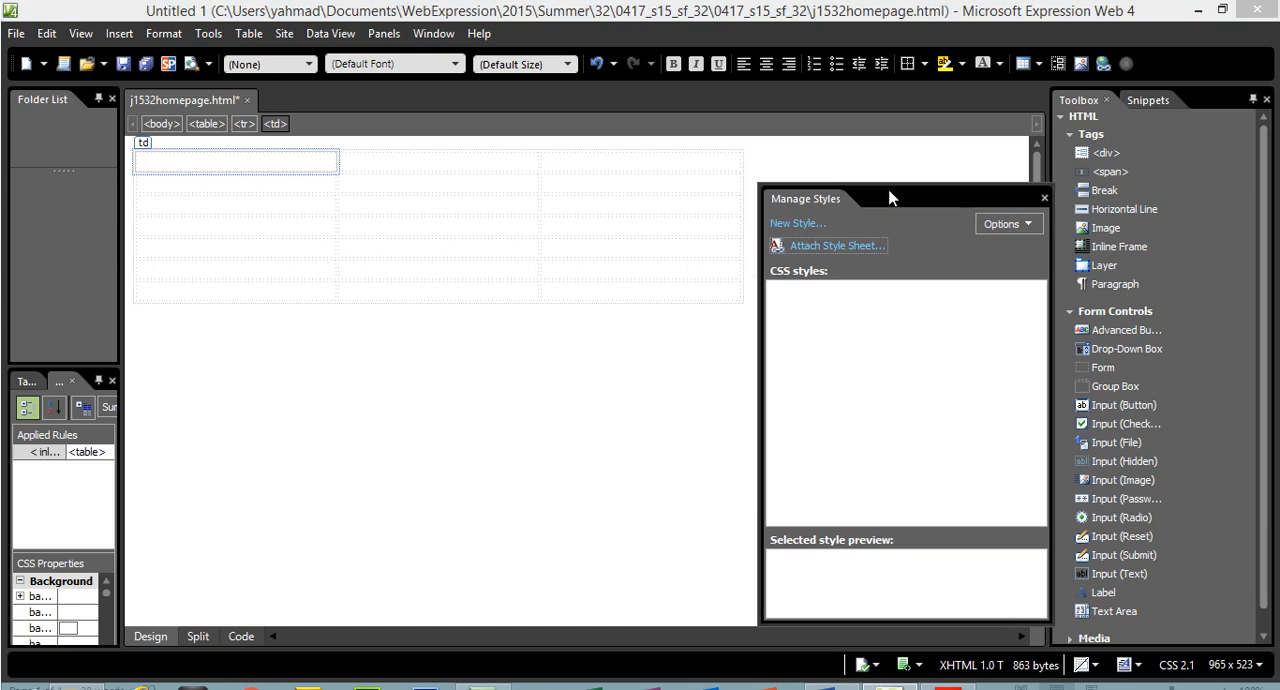
left_click(948, 671)
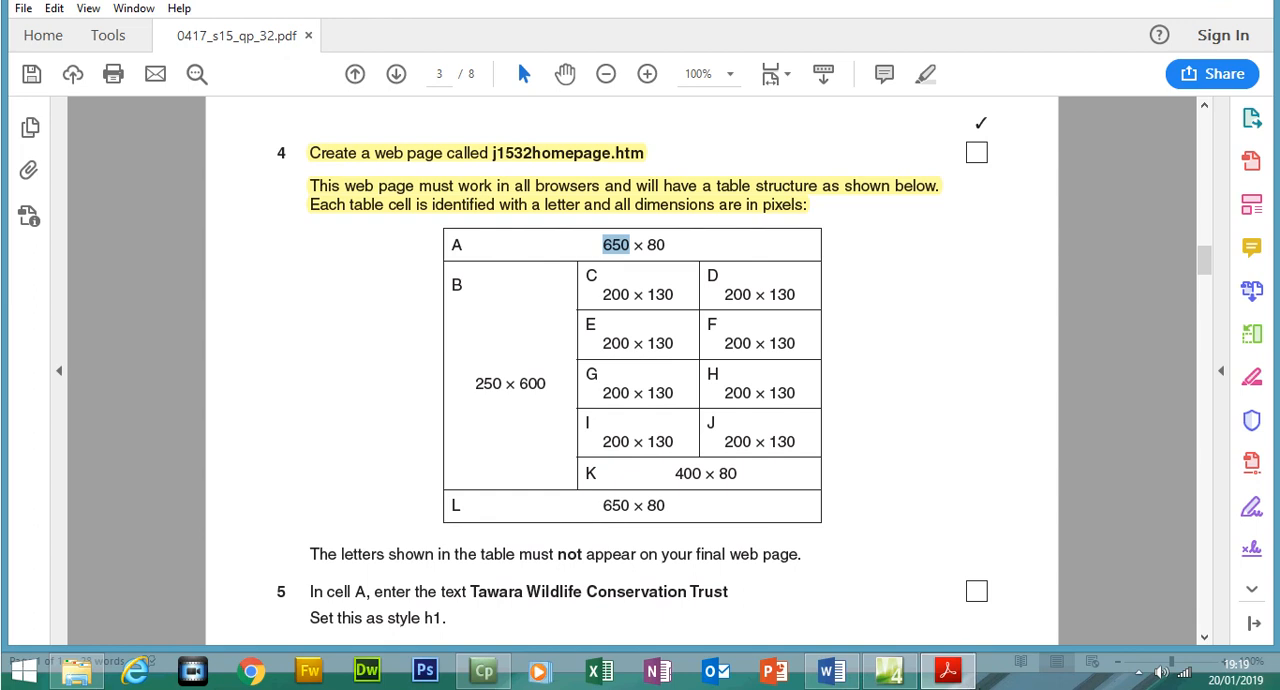
left_click(948, 674)
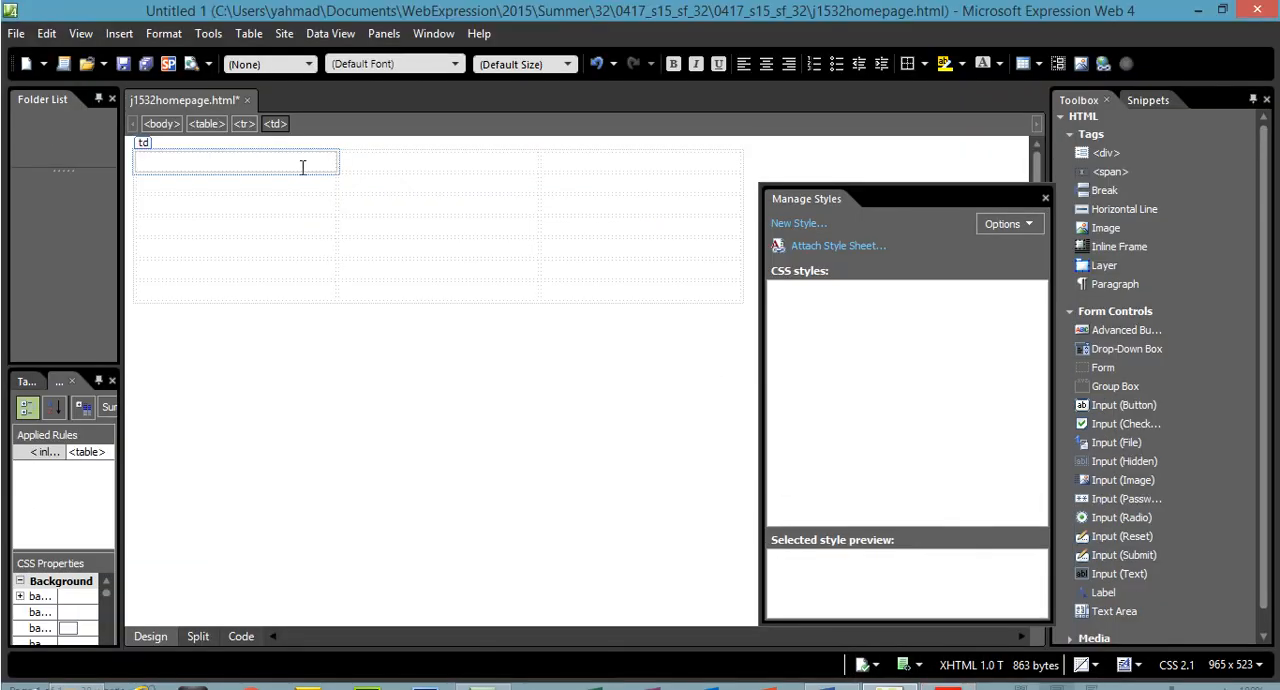
left_click_drag(303, 138, 574, 162)
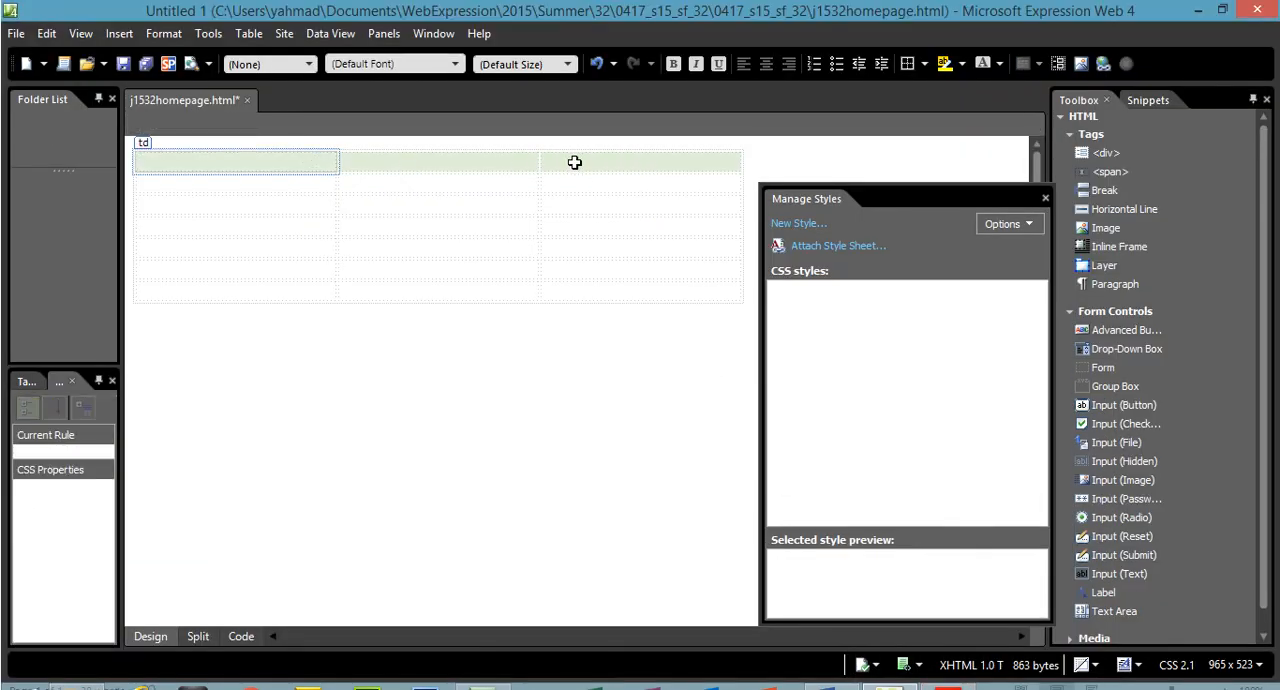
right_click(575, 166)
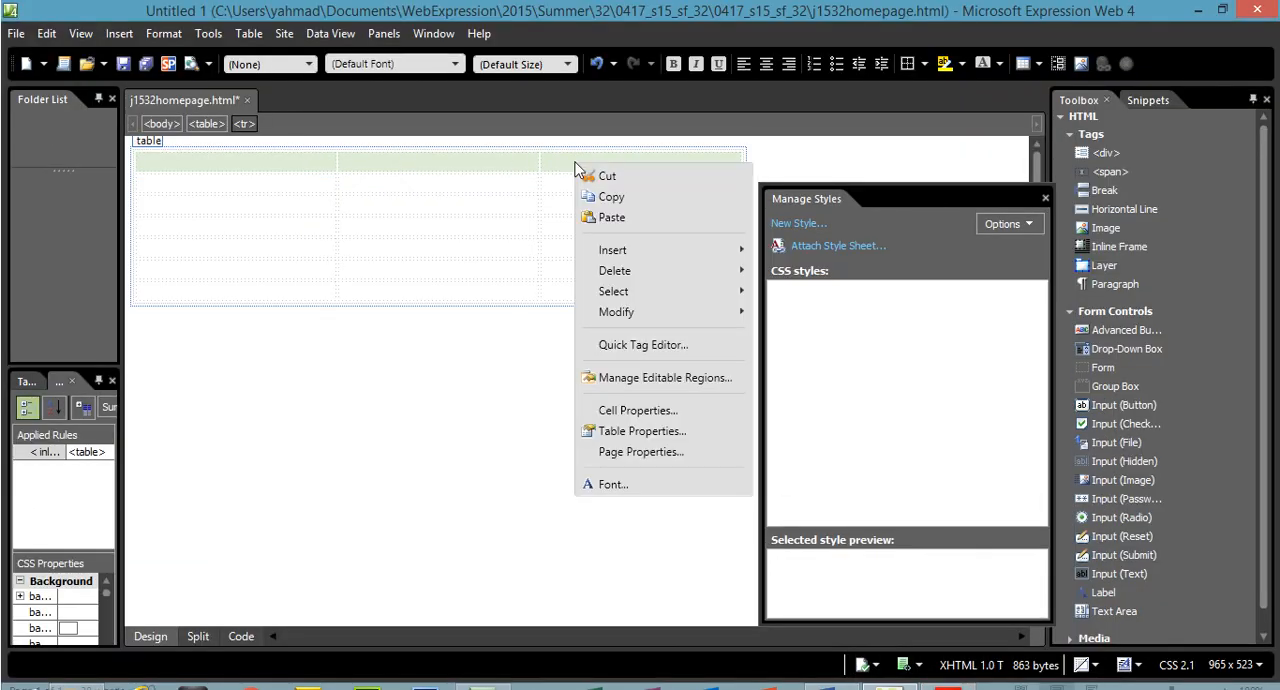
mouse_move(671, 310)
left_click(779, 313)
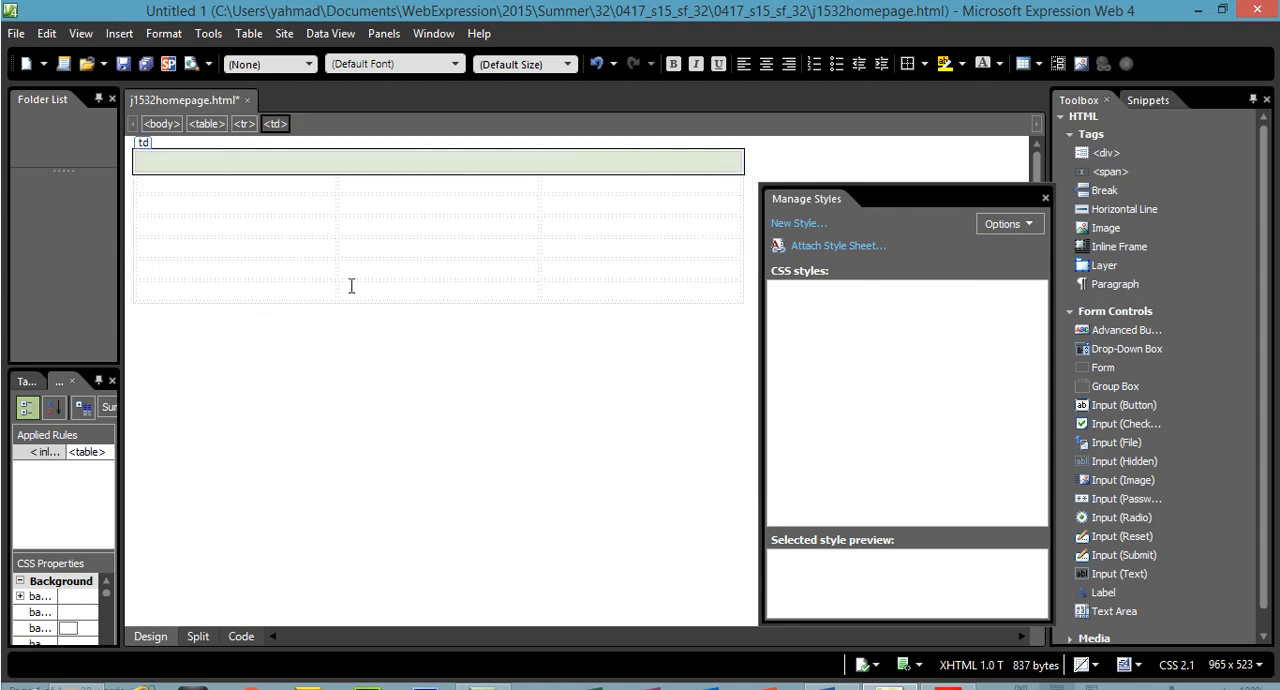
Merge the three cells of the table's last row into a single cell
left_click_drag(265, 291, 586, 294)
right_click(585, 297)
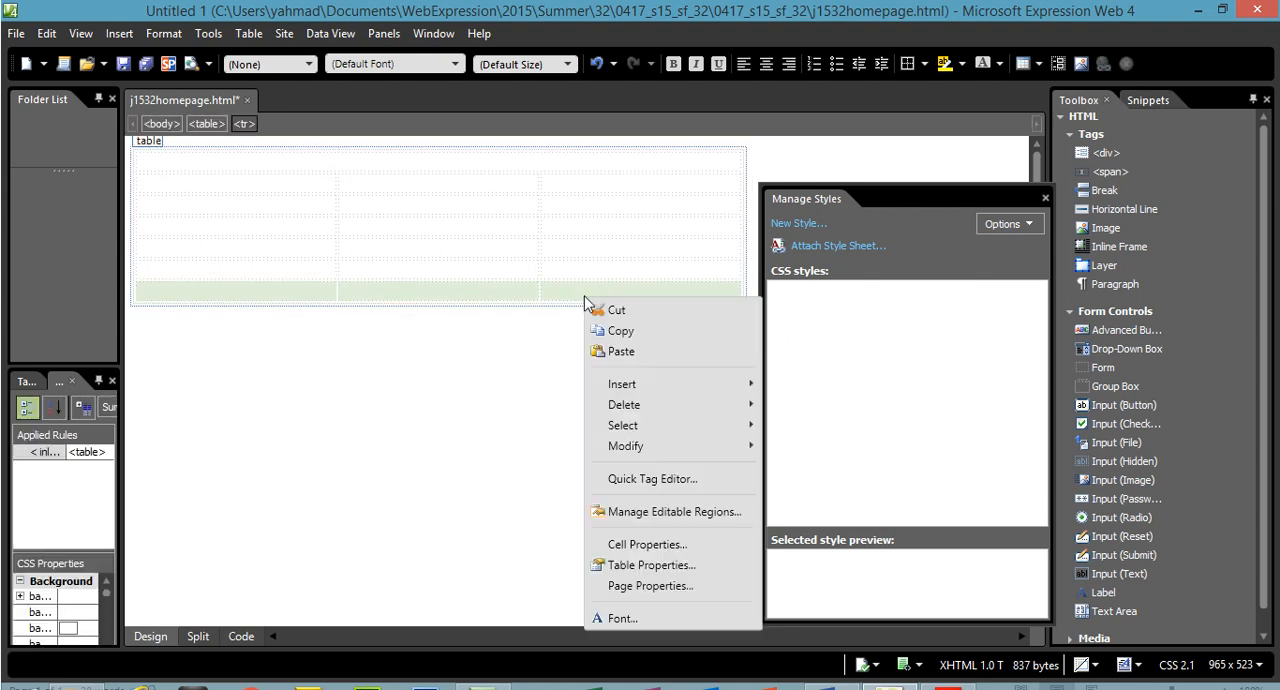
mouse_move(740, 445)
left_click(790, 444)
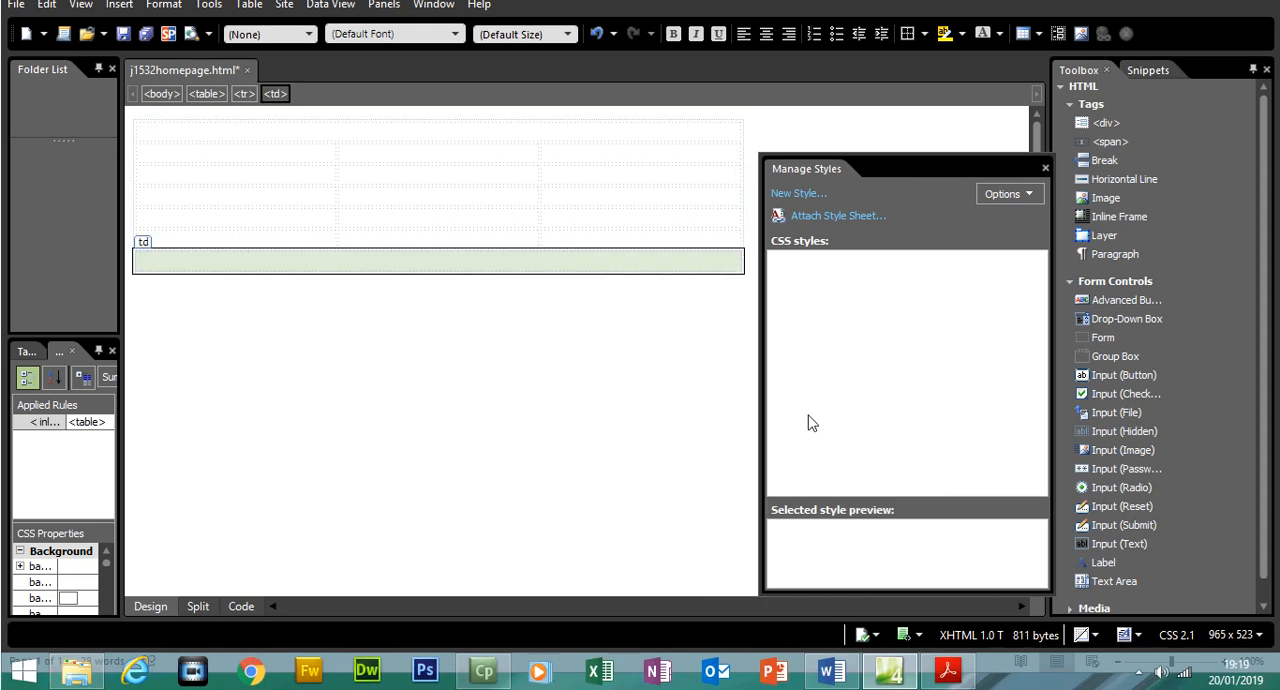
Check the position of cell B in the exam paper and merge the first column's cells between the merged first and last rows
left_click(947, 670)
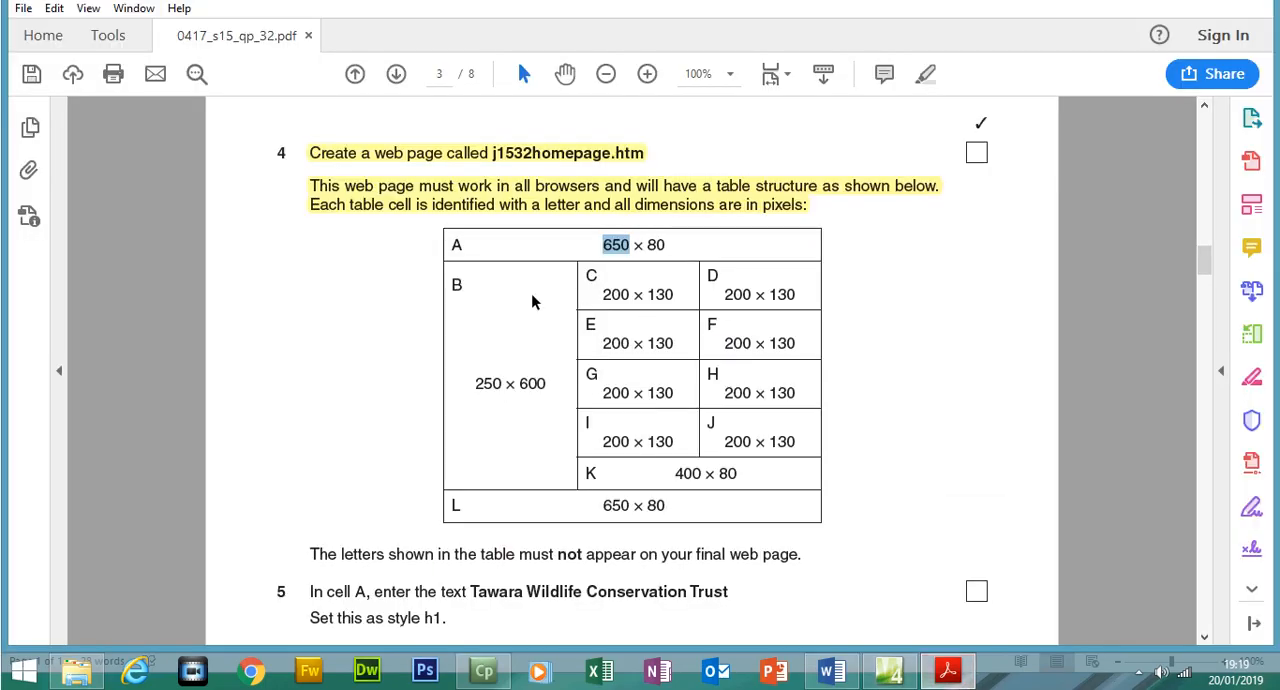
left_click(889, 670)
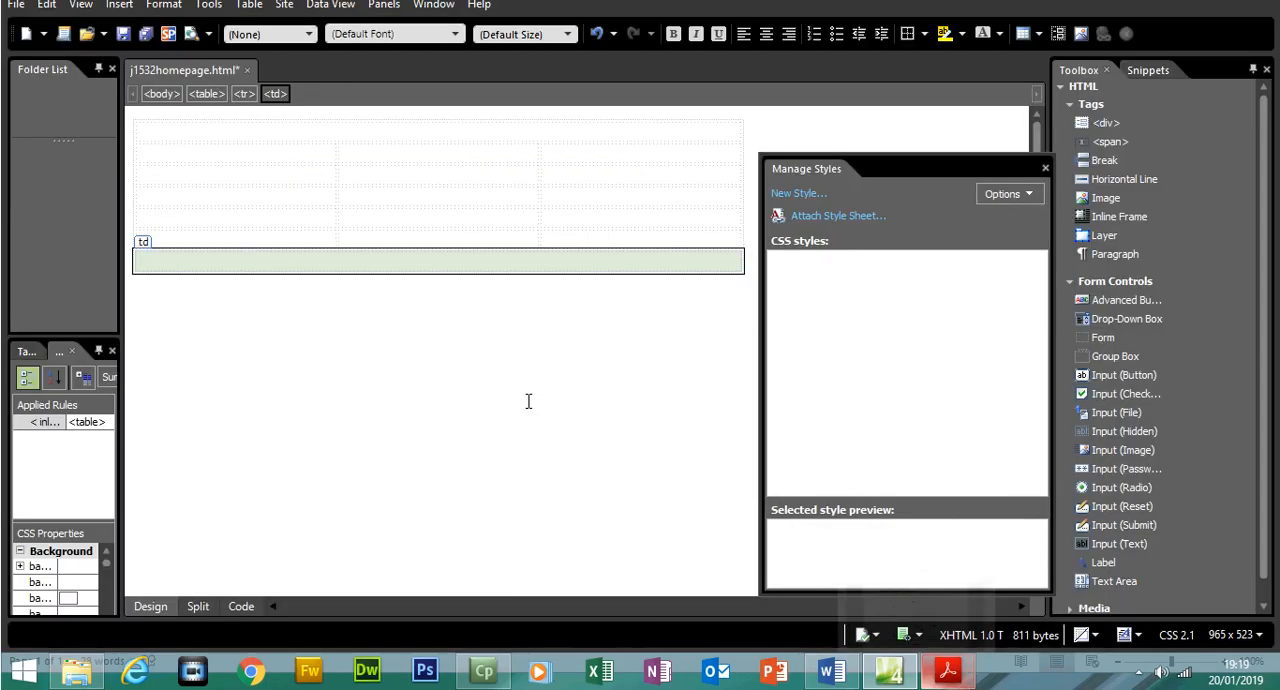
left_click_drag(268, 187, 263, 272)
right_click(263, 272)
mouse_move(412, 418)
left_click(472, 418)
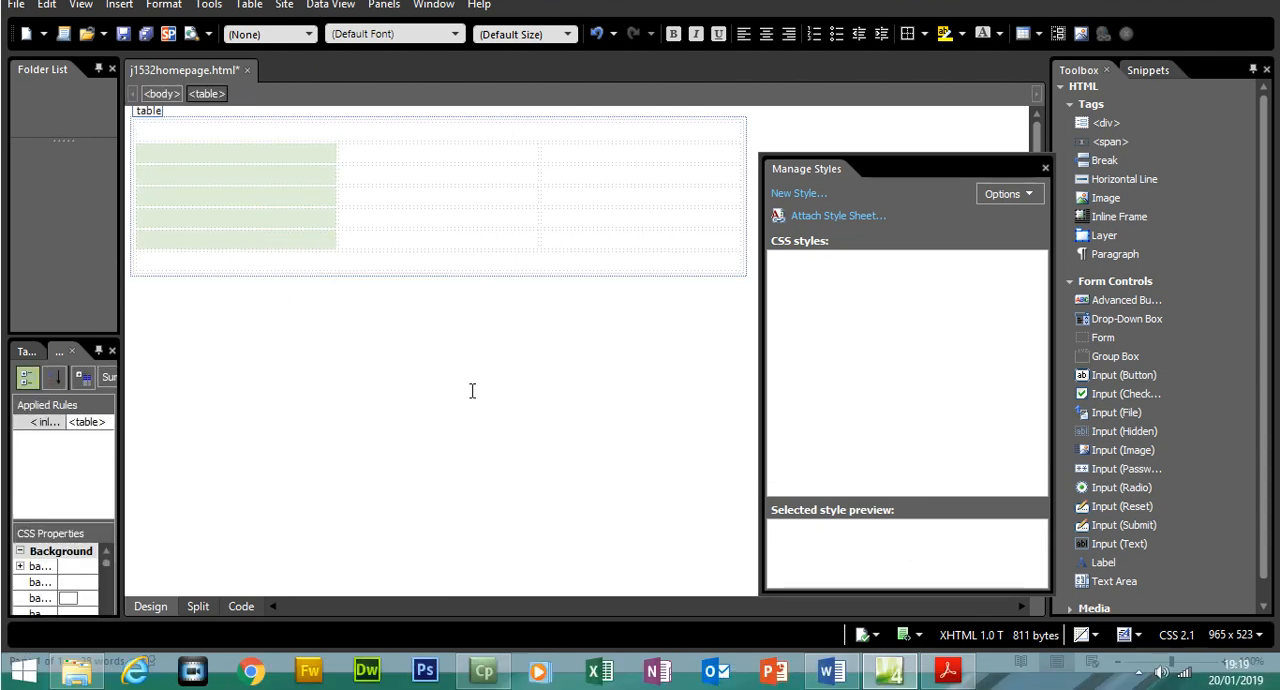
left_click(472, 390)
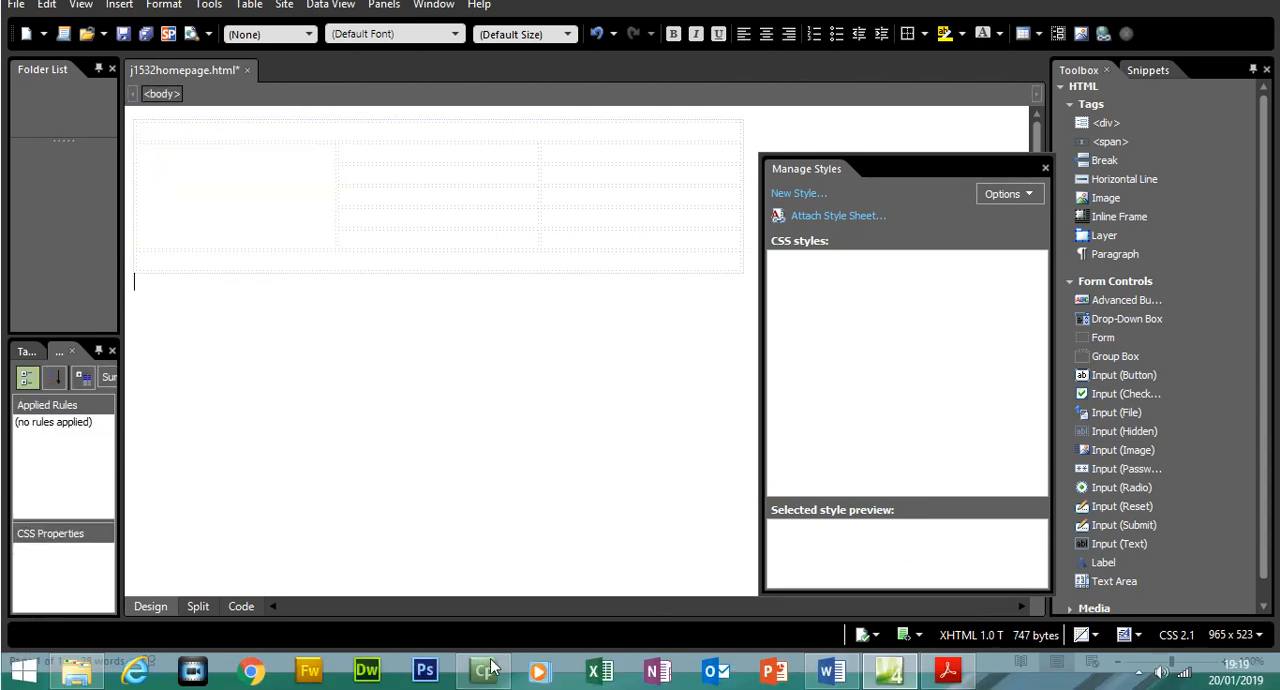
Check the dimensions of cells A and L in the exam paper against the table's merged first and last rows
left_click(948, 670)
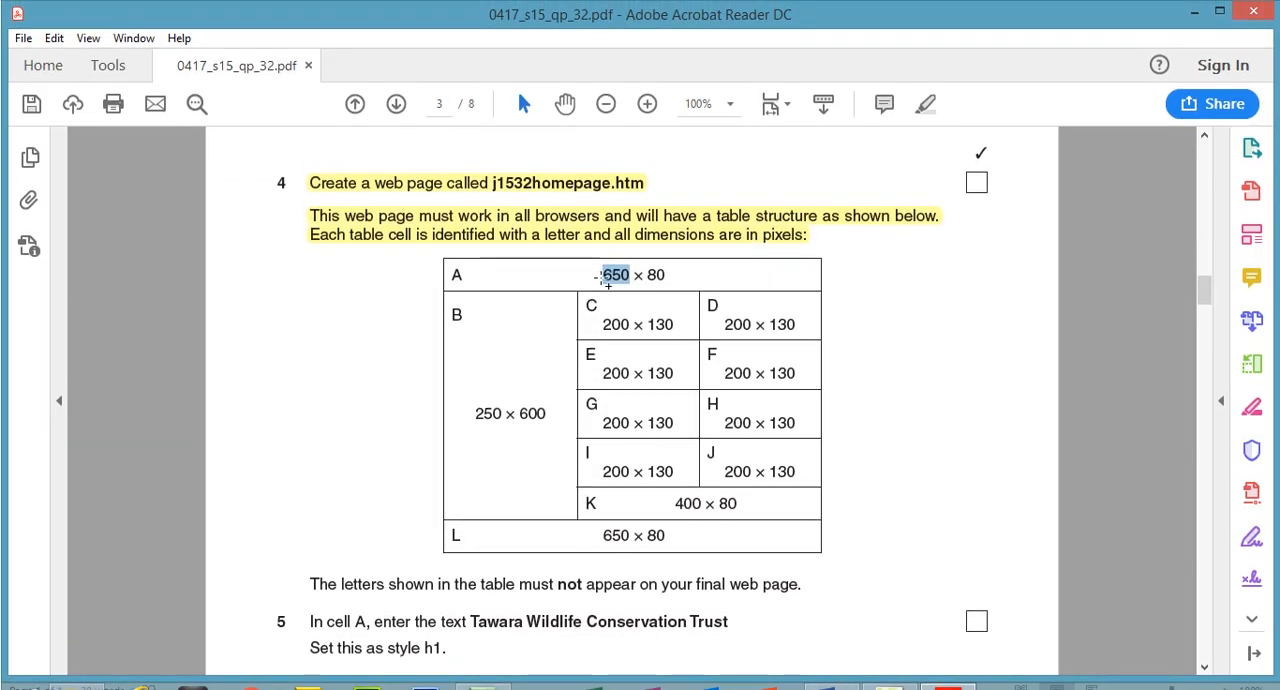
left_click_drag(666, 278, 603, 276)
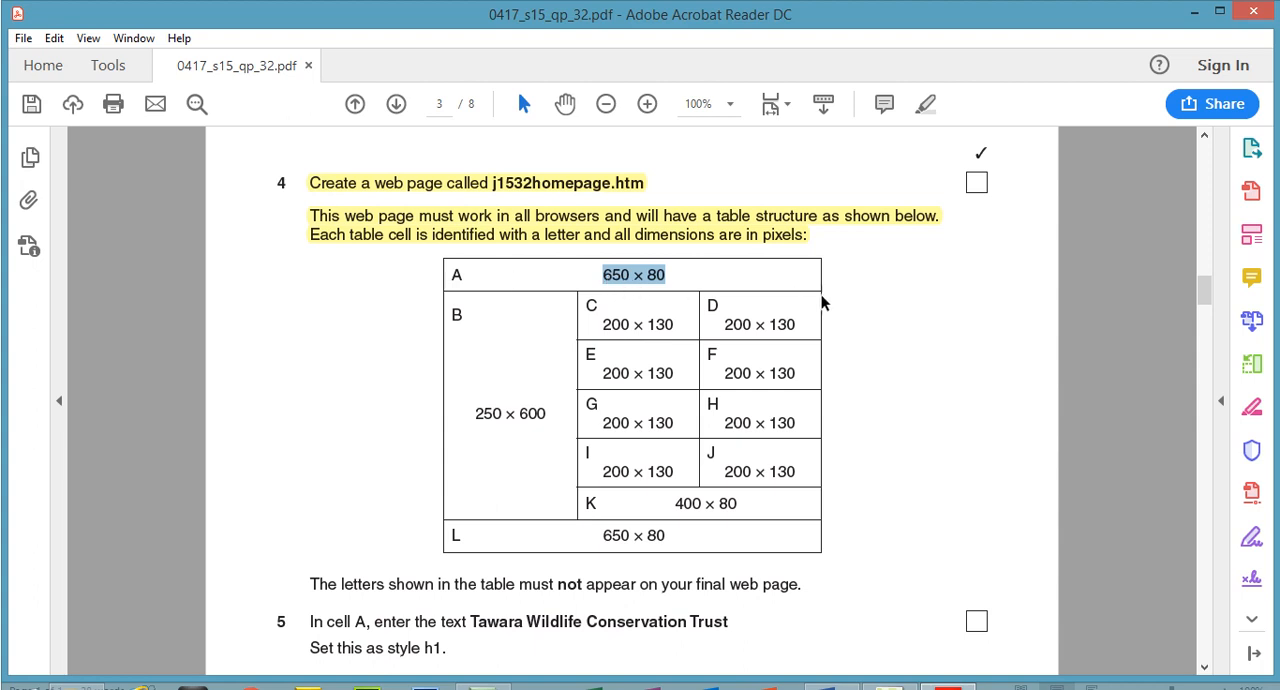
left_click(890, 668)
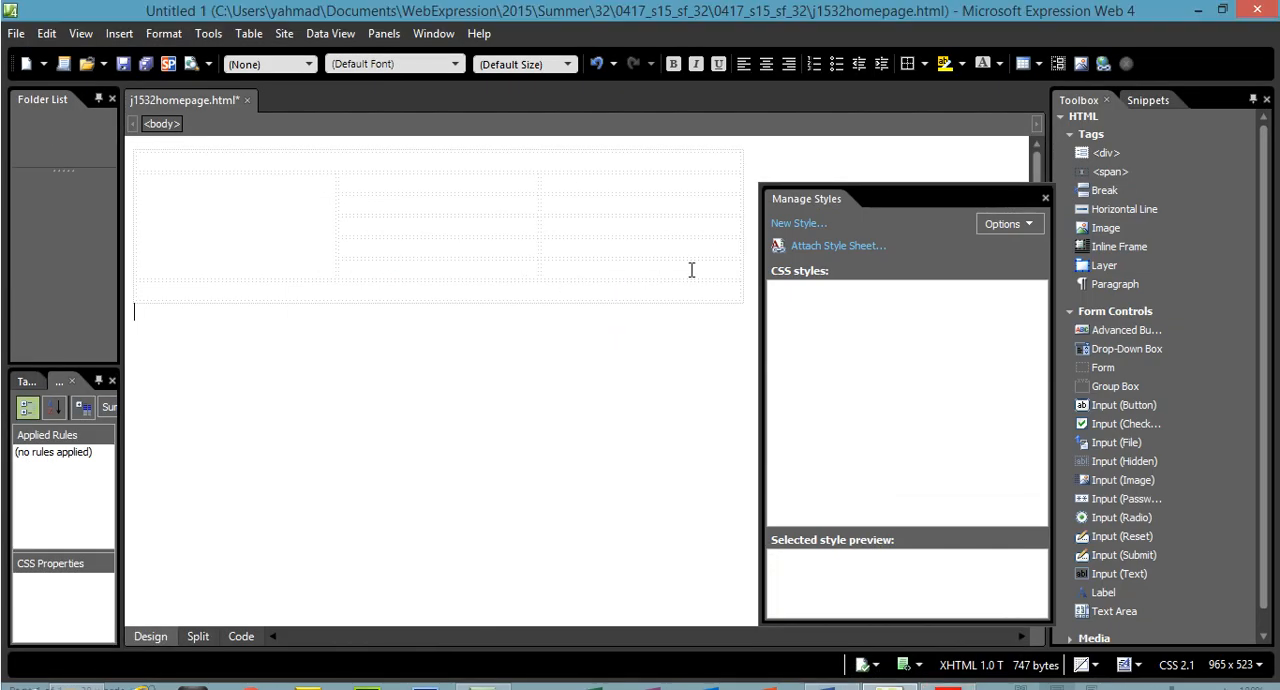
left_click(567, 165)
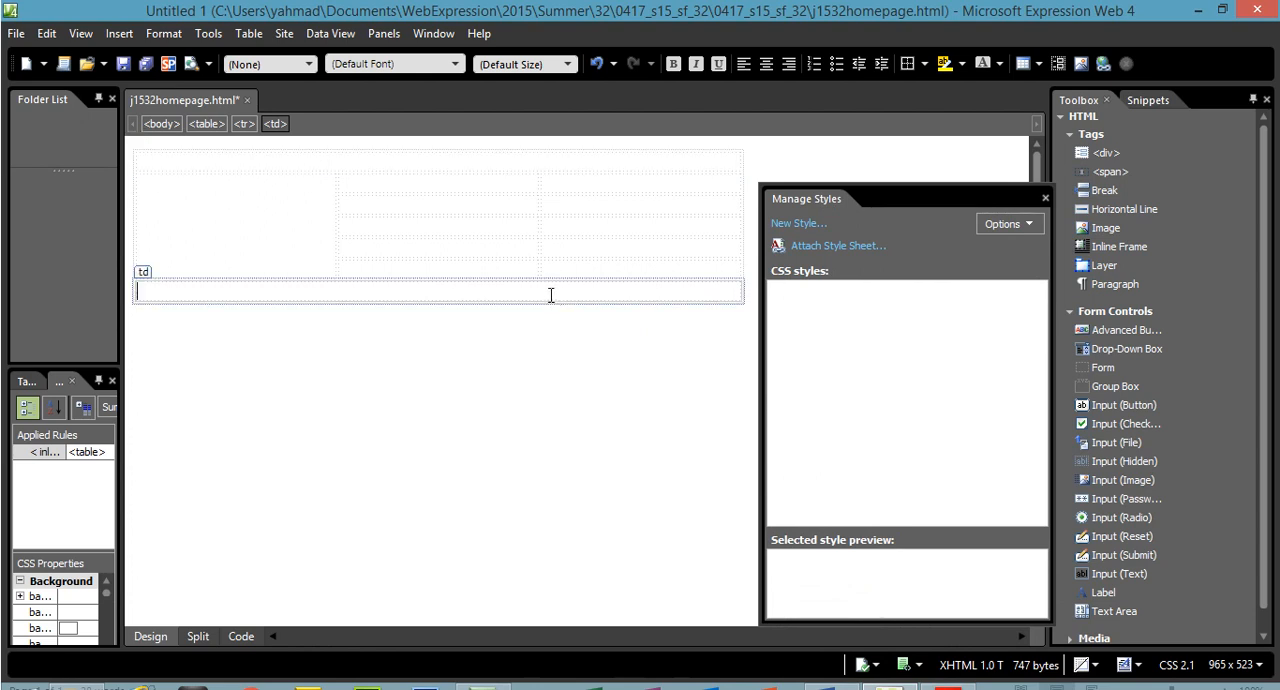
left_click(551, 293)
left_click(950, 672)
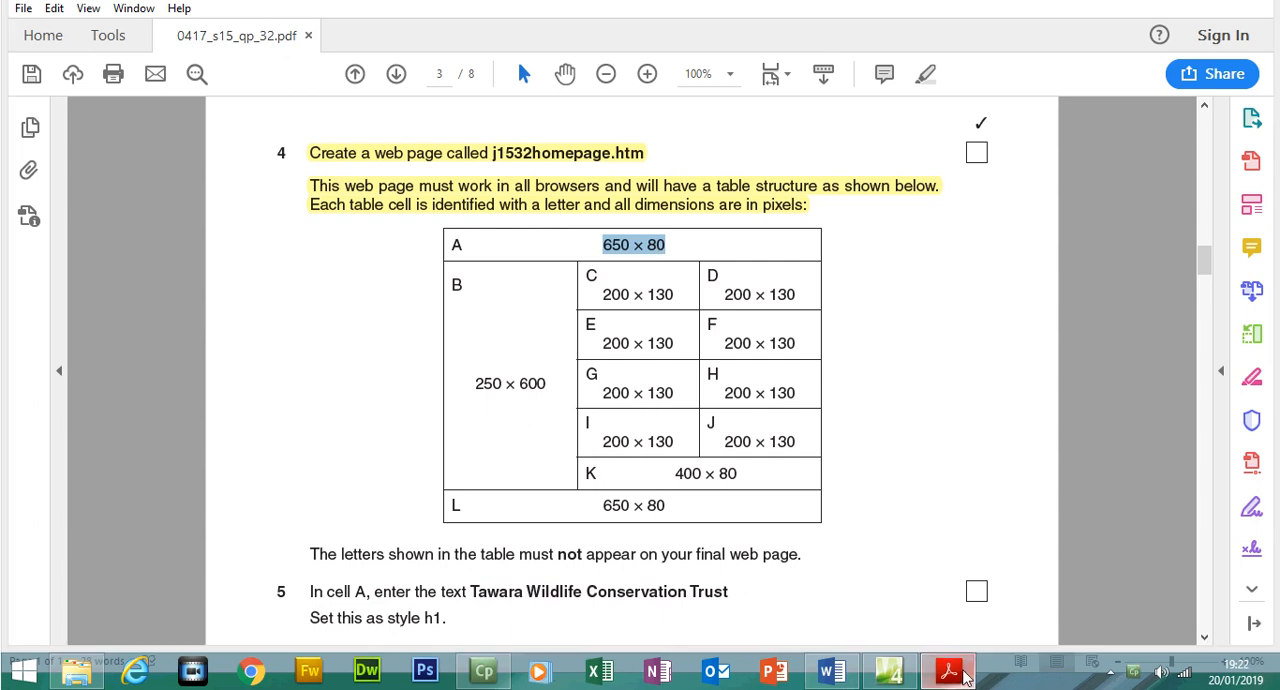
left_click(951, 670)
Set the merged first-row cell to a height of 80 pixels and a width of 650 pixels
left_click(513, 160)
right_click(511, 162)
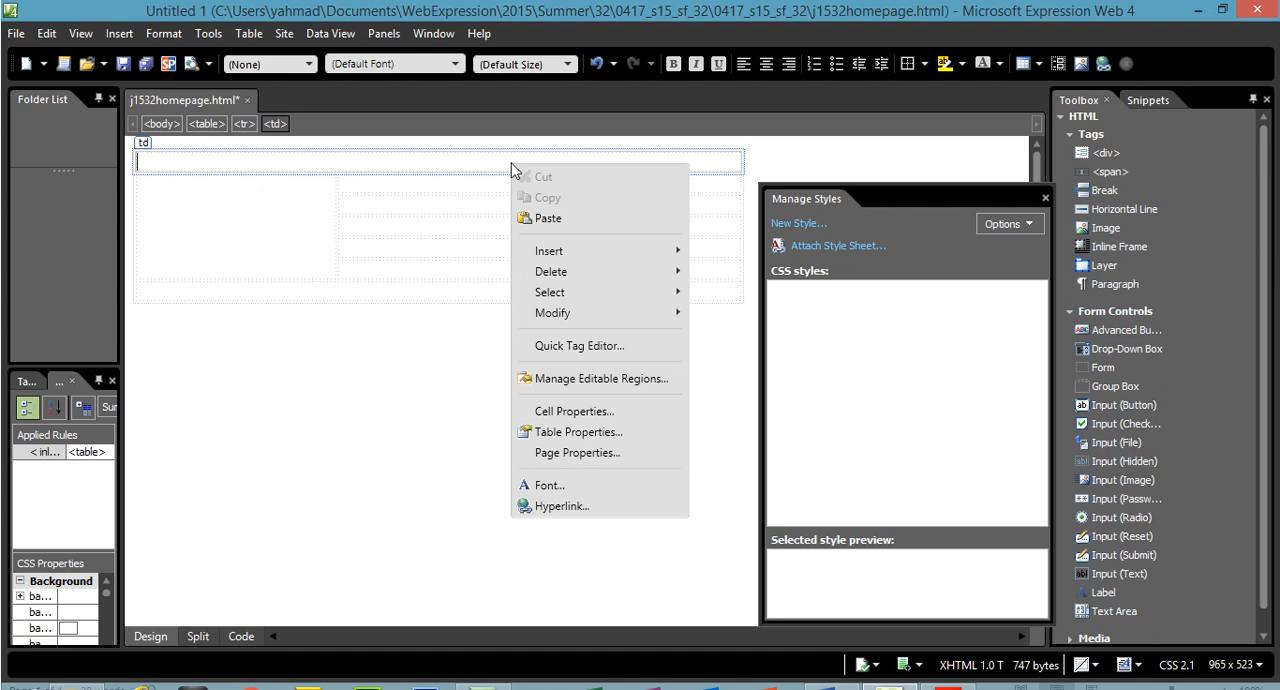
left_click(574, 411)
left_click(937, 323)
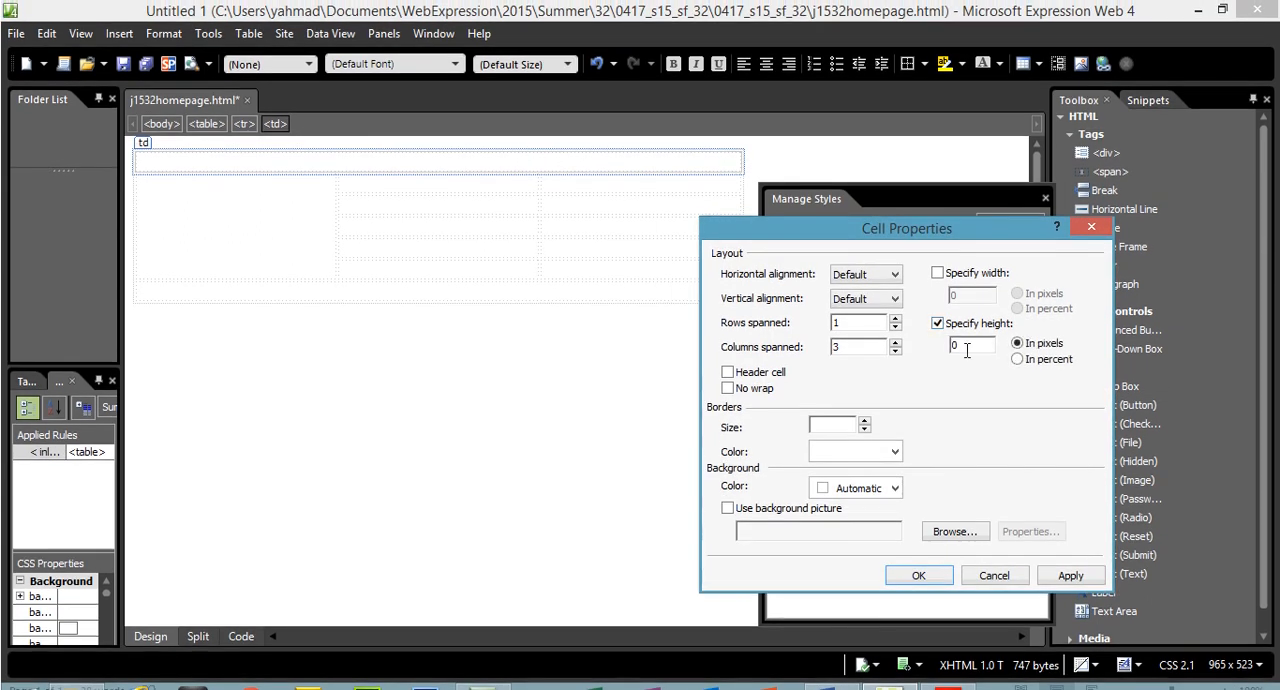
left_click_drag(966, 350, 930, 352)
type("8")
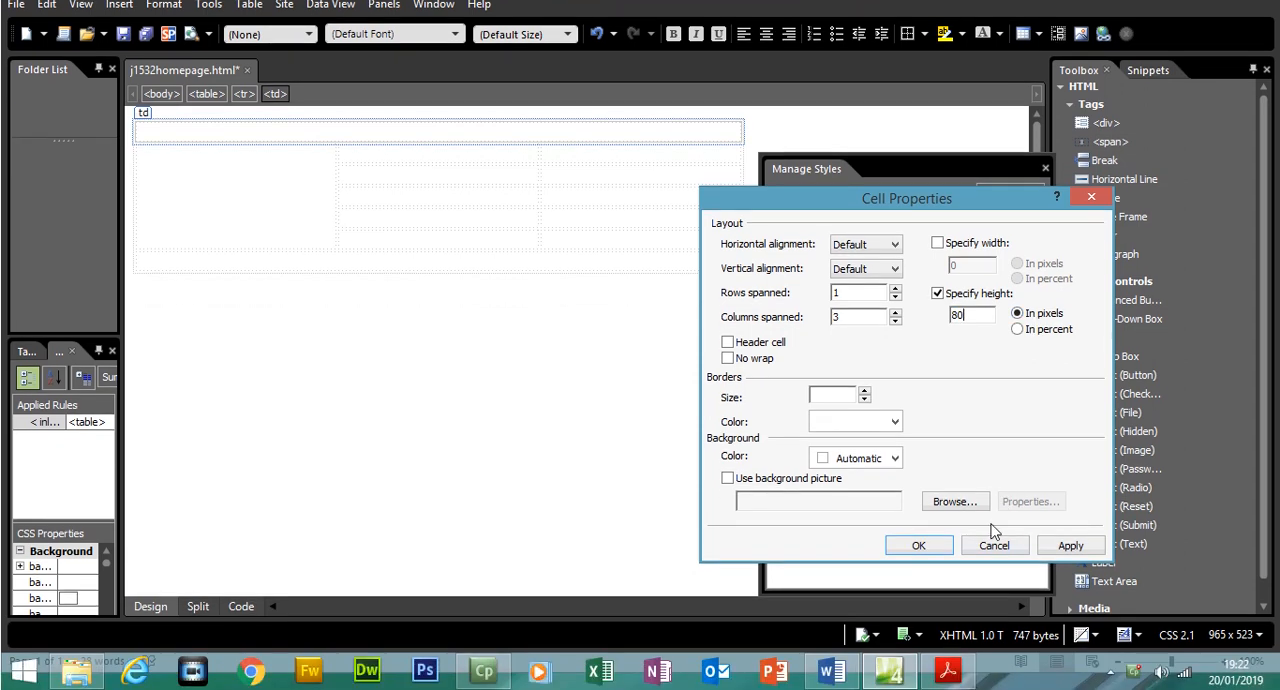
left_click(957, 677)
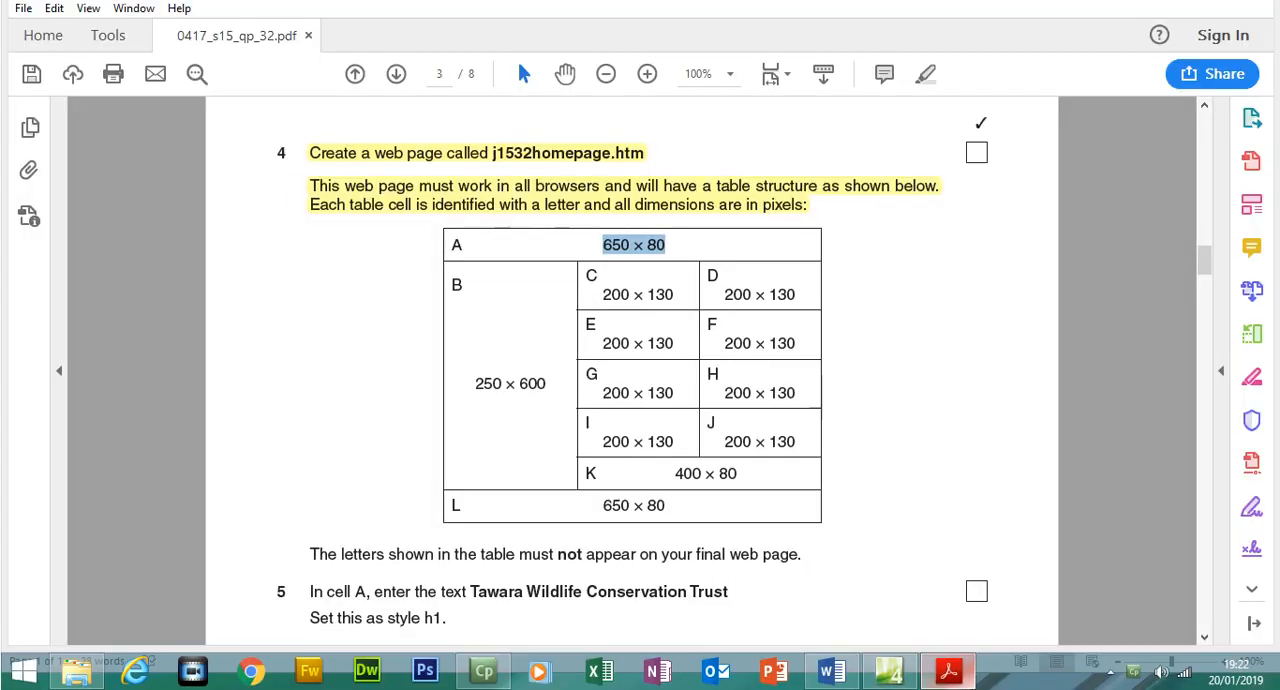
left_click(957, 677)
left_click(962, 277)
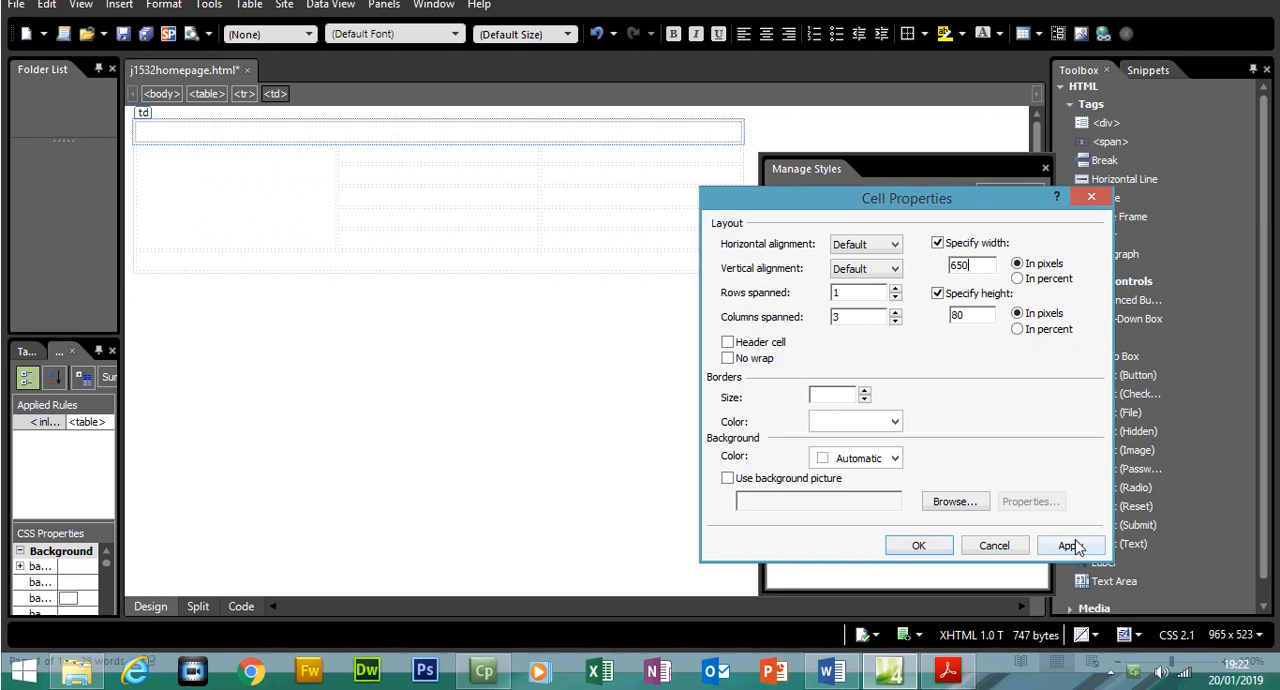
left_click(1075, 573)
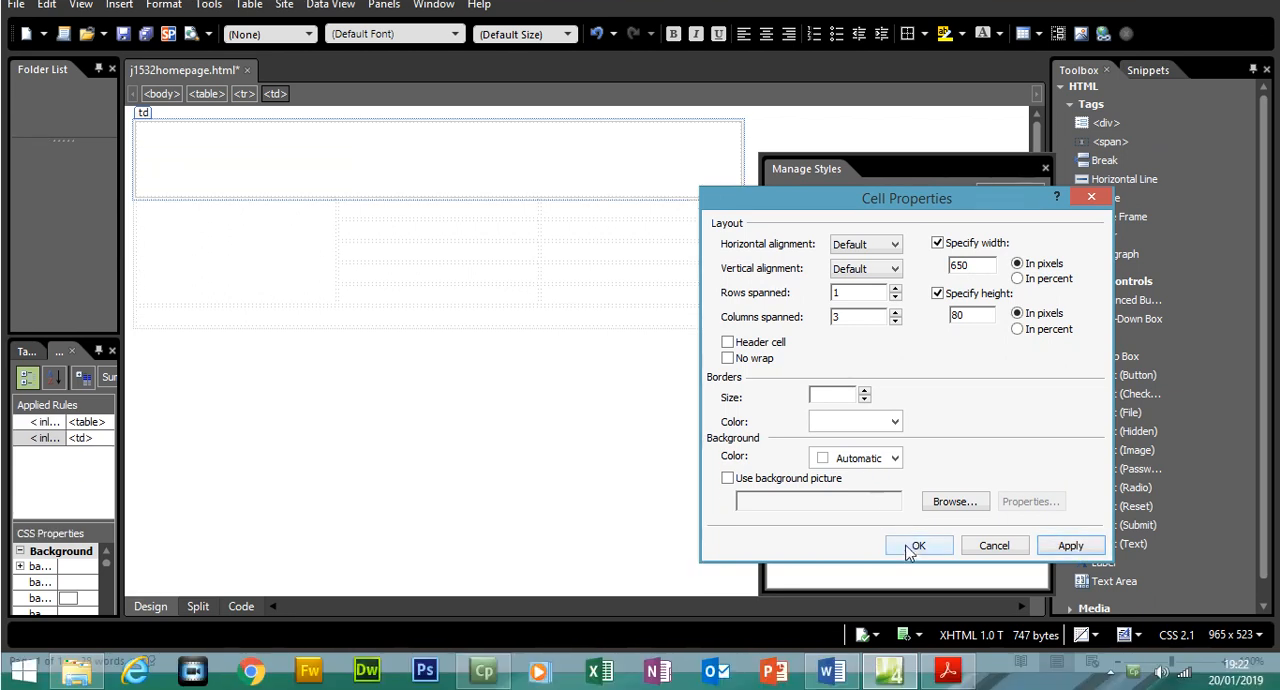
left_click(918, 545)
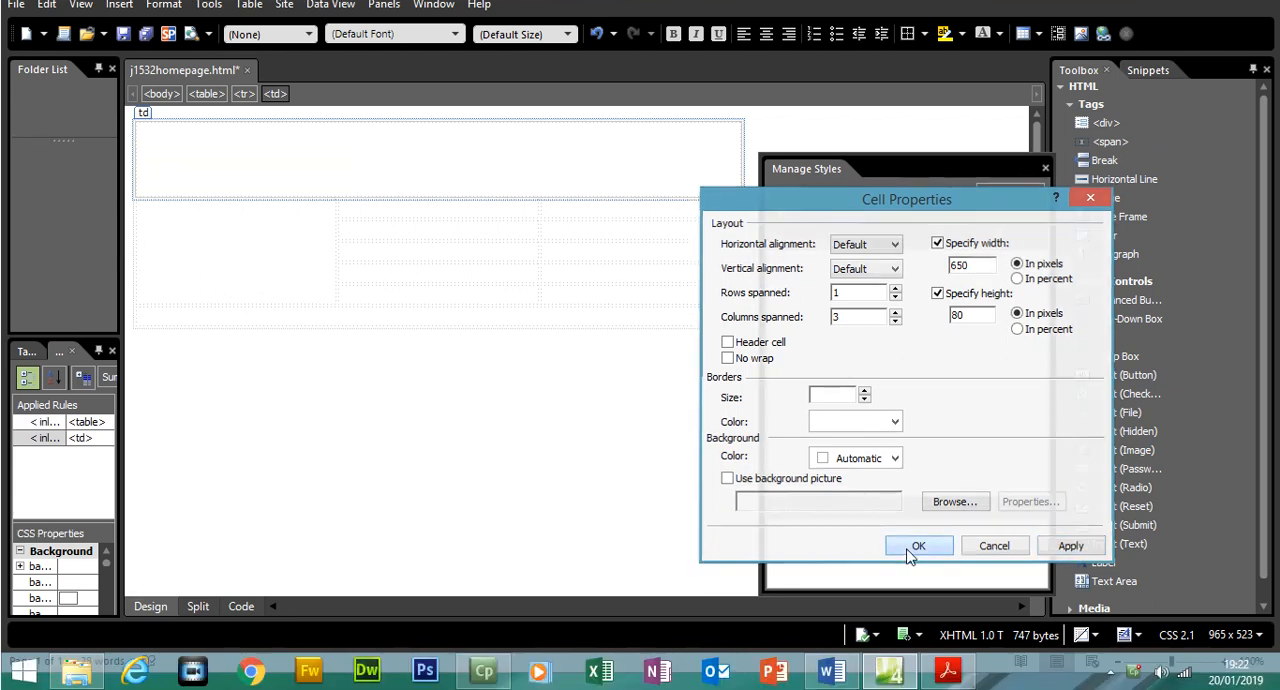
Set the height of the merged last-row cell to 80 pixels
left_click(553, 312)
right_click(551, 318)
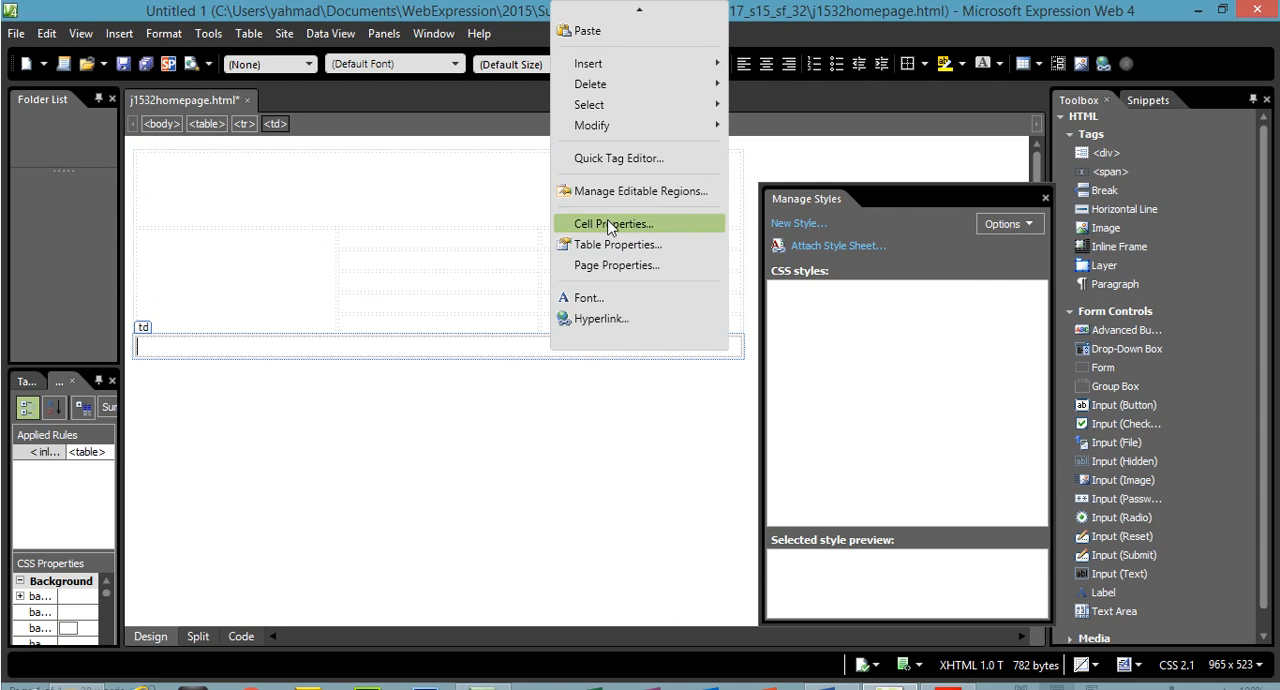
left_click(608, 194)
left_click(672, 230)
left_click_drag(669, 283, 657, 283)
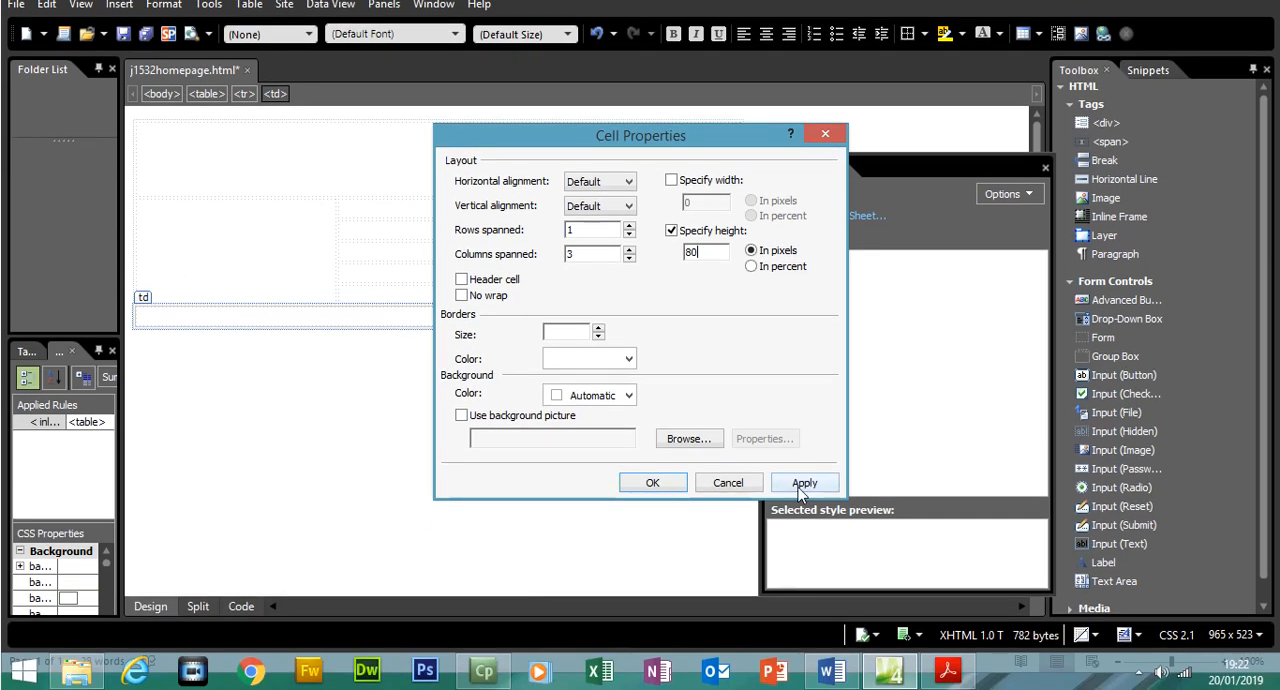
left_click(803, 512)
left_click(652, 512)
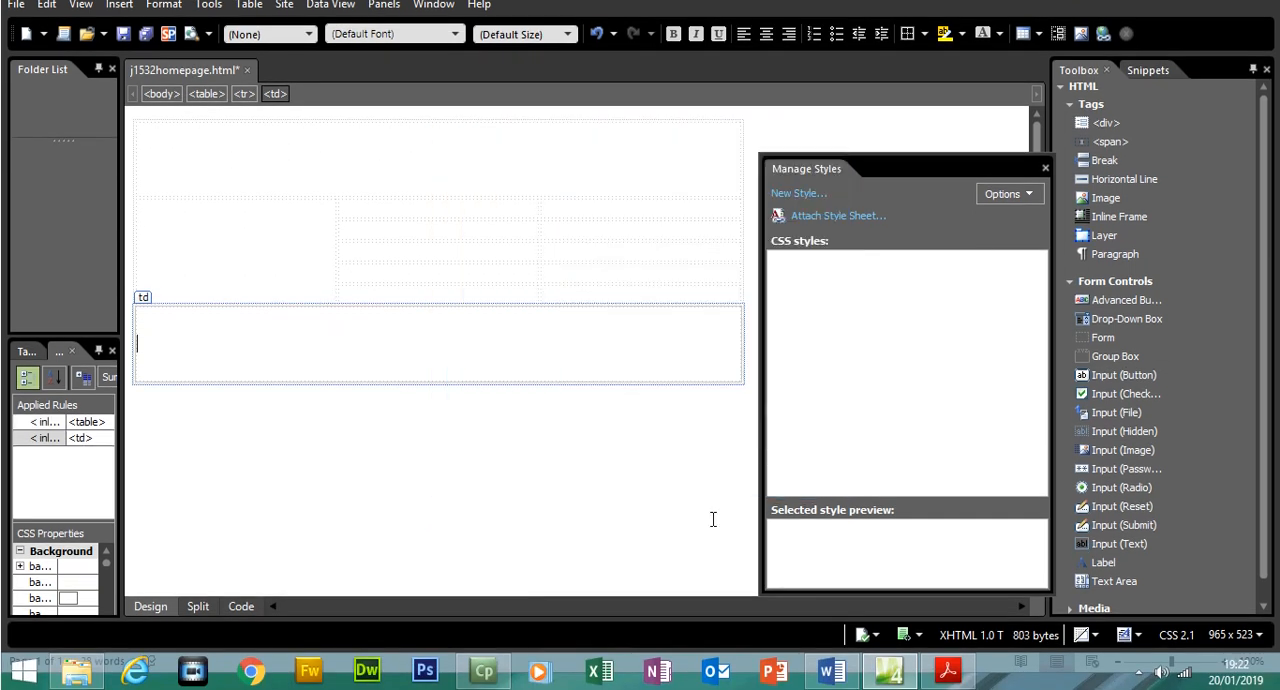
Check the layout of cells C to K in the exam paper and merge the two cells directly above the last row for cell K
left_click(945, 672)
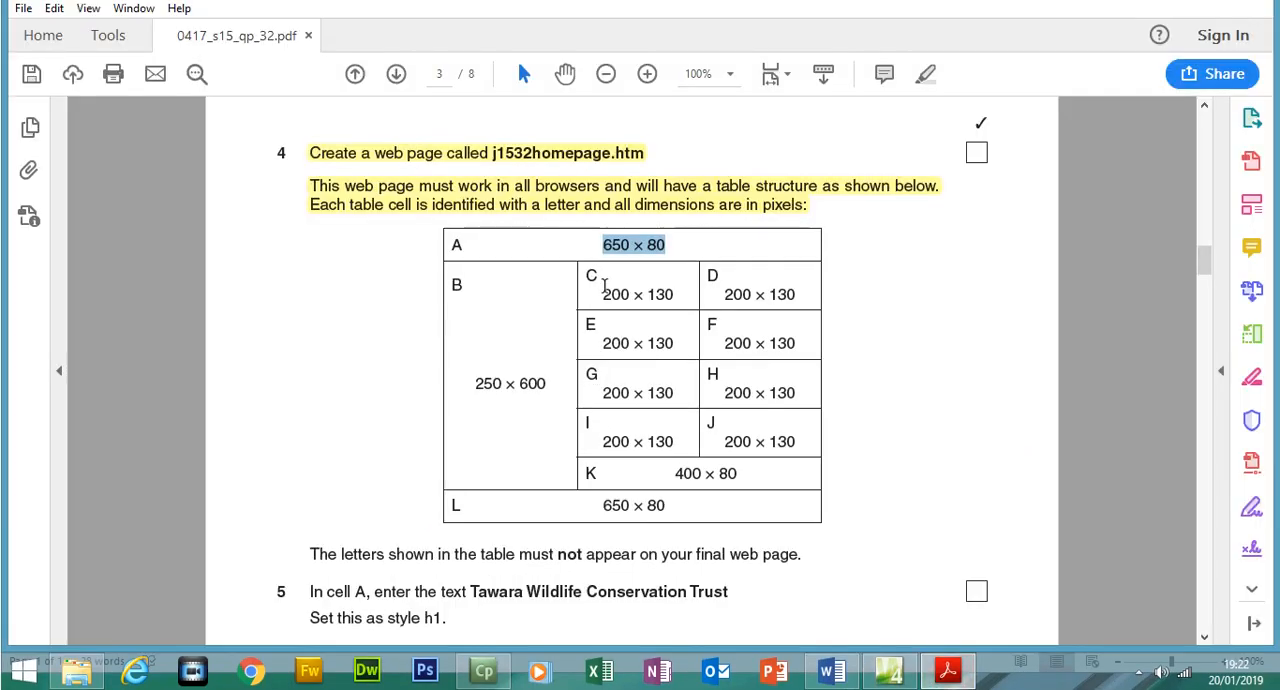
left_click_drag(602, 281, 779, 430)
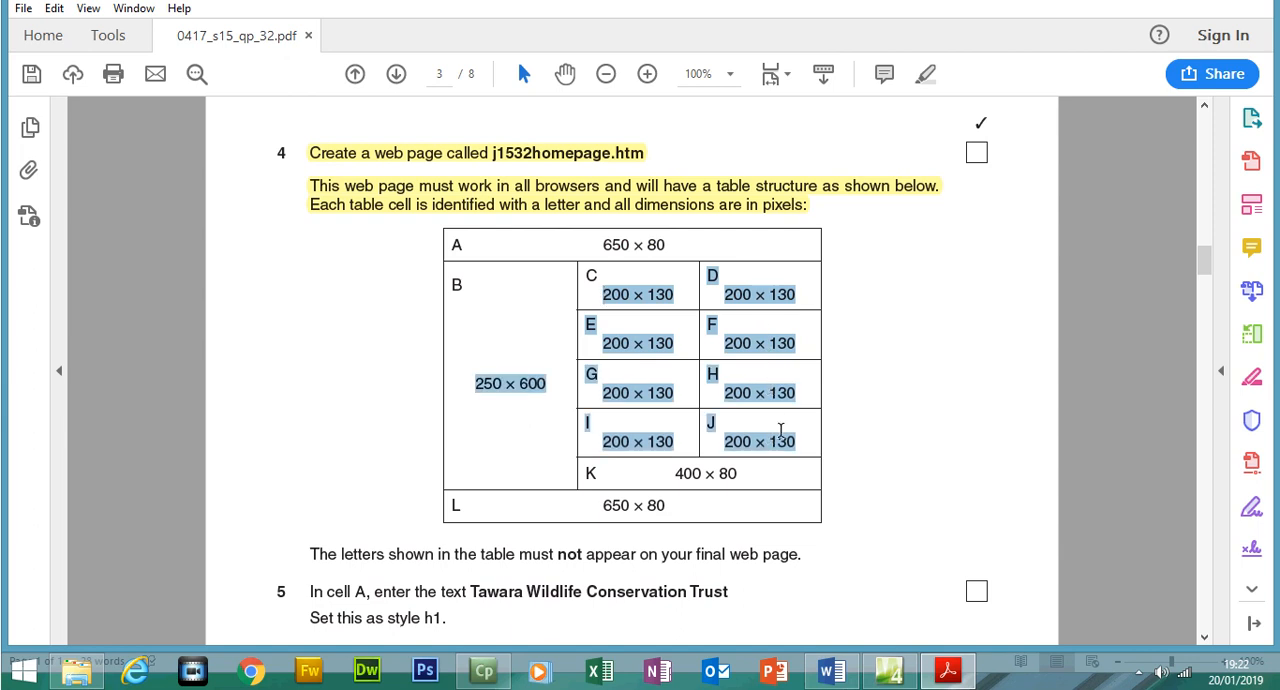
left_click_drag(667, 473, 738, 475)
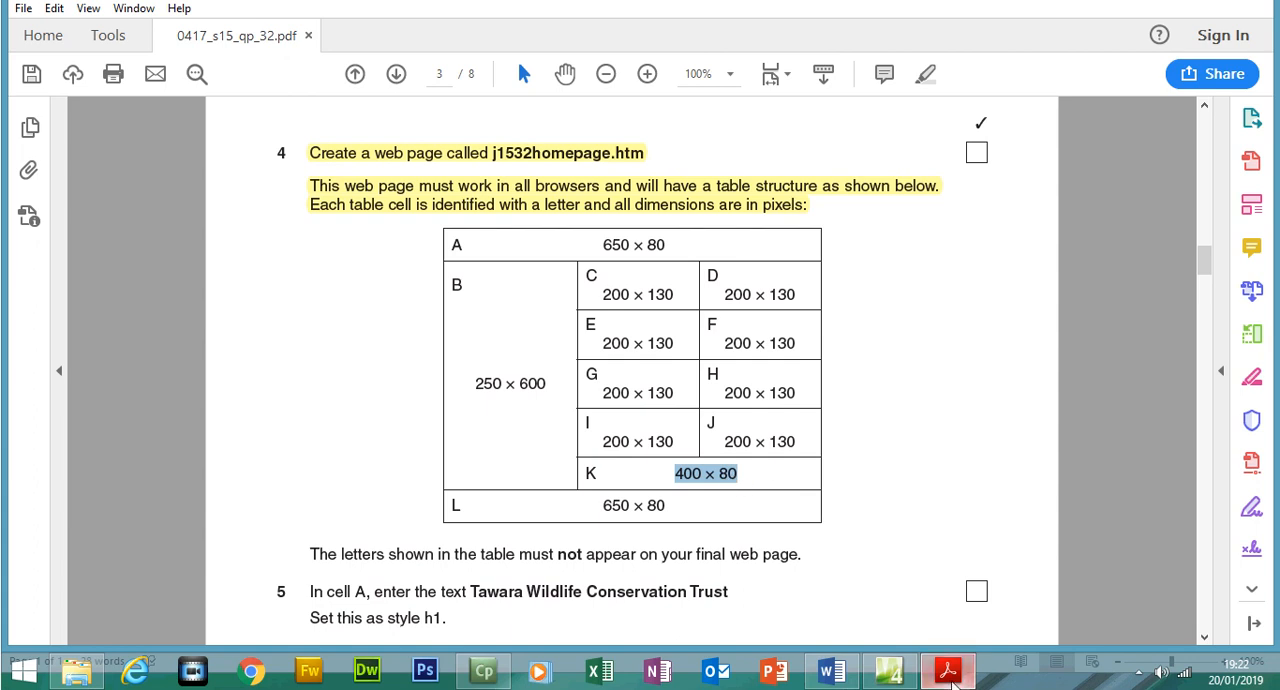
left_click(950, 678)
left_click_drag(509, 293, 549, 291)
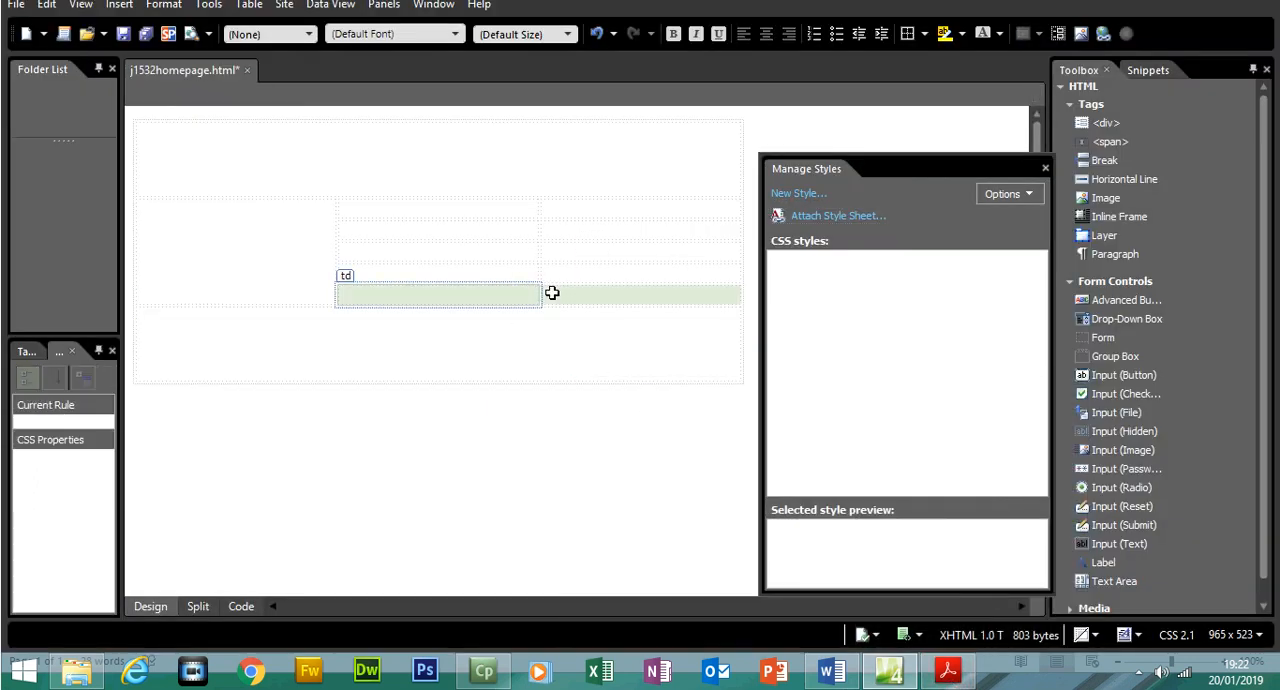
right_click(556, 293)
mouse_move(628, 445)
left_click(768, 447)
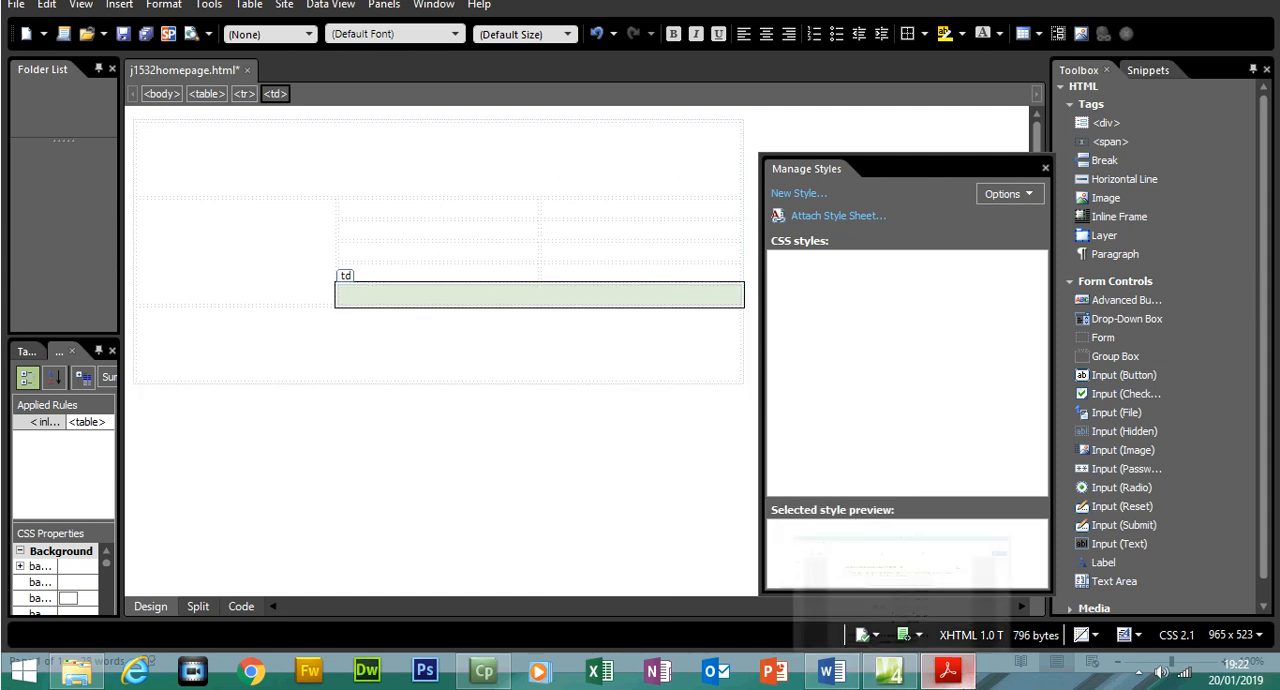
Look up the size of cells C to J in the exam paper and set those eight cells to 200 pixels wide and 130 pixels high
left_click(948, 670)
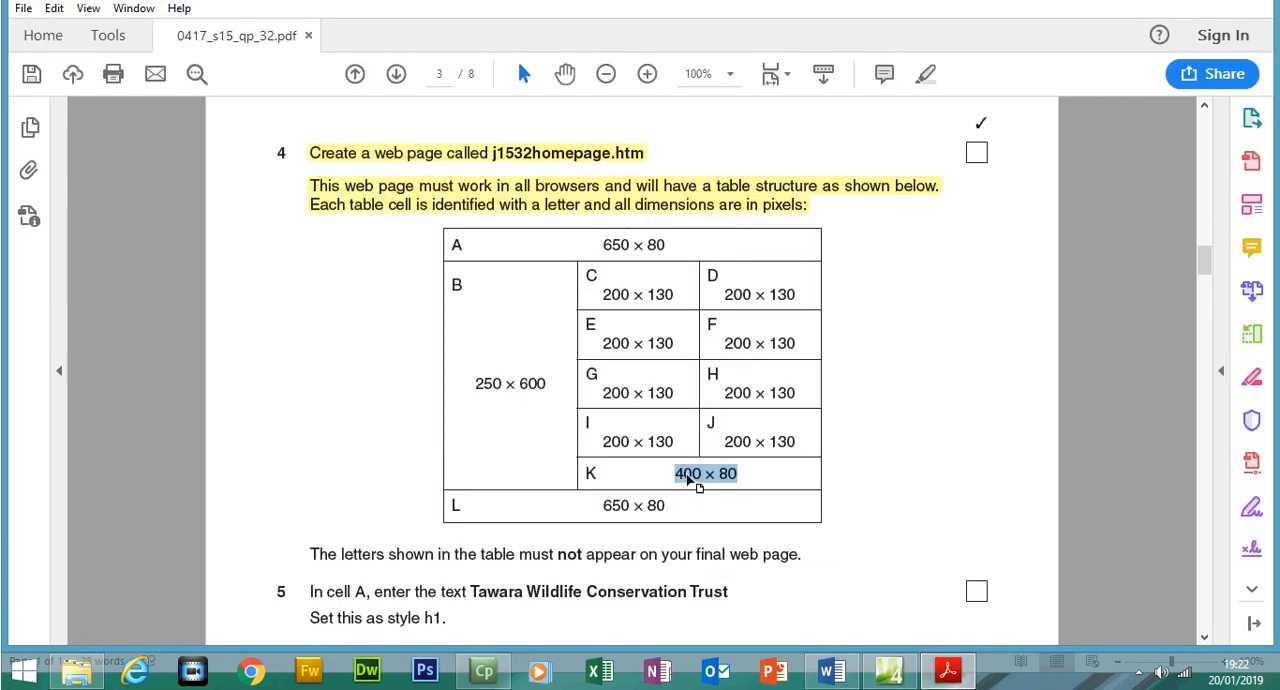
left_click_drag(603, 290, 750, 295)
left_click(932, 668)
left_click_drag(461, 240, 560, 295)
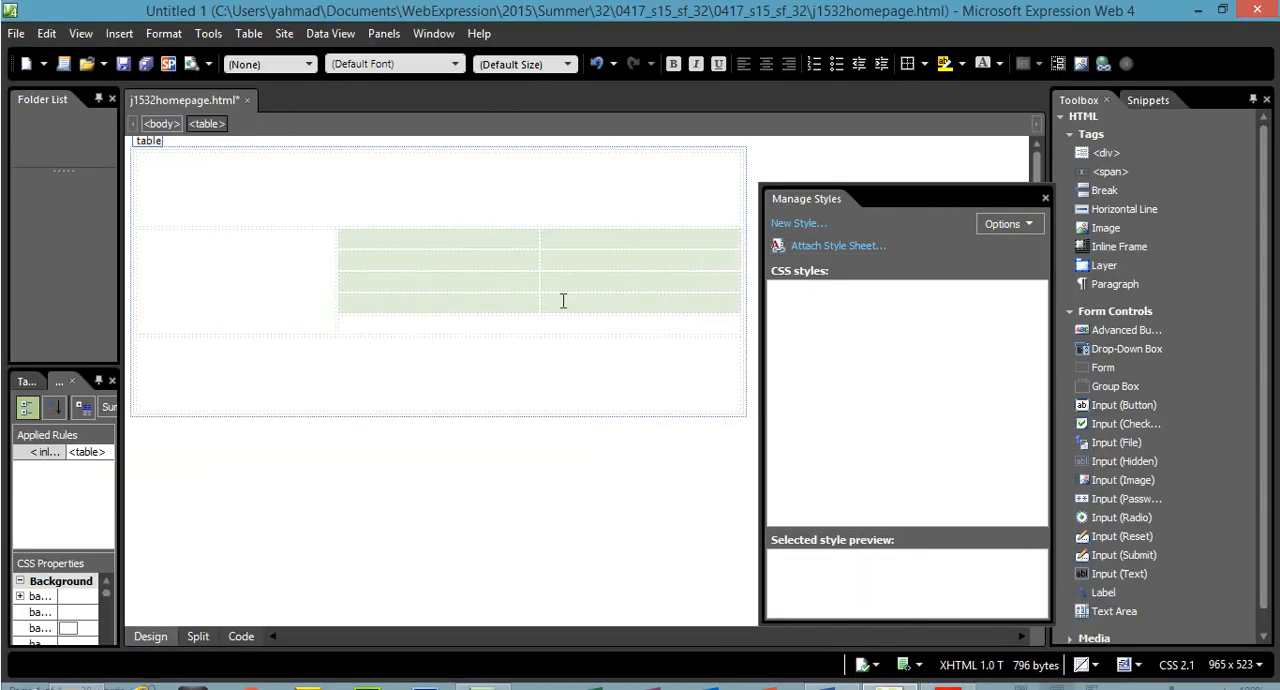
right_click(560, 296)
left_click(631, 516)
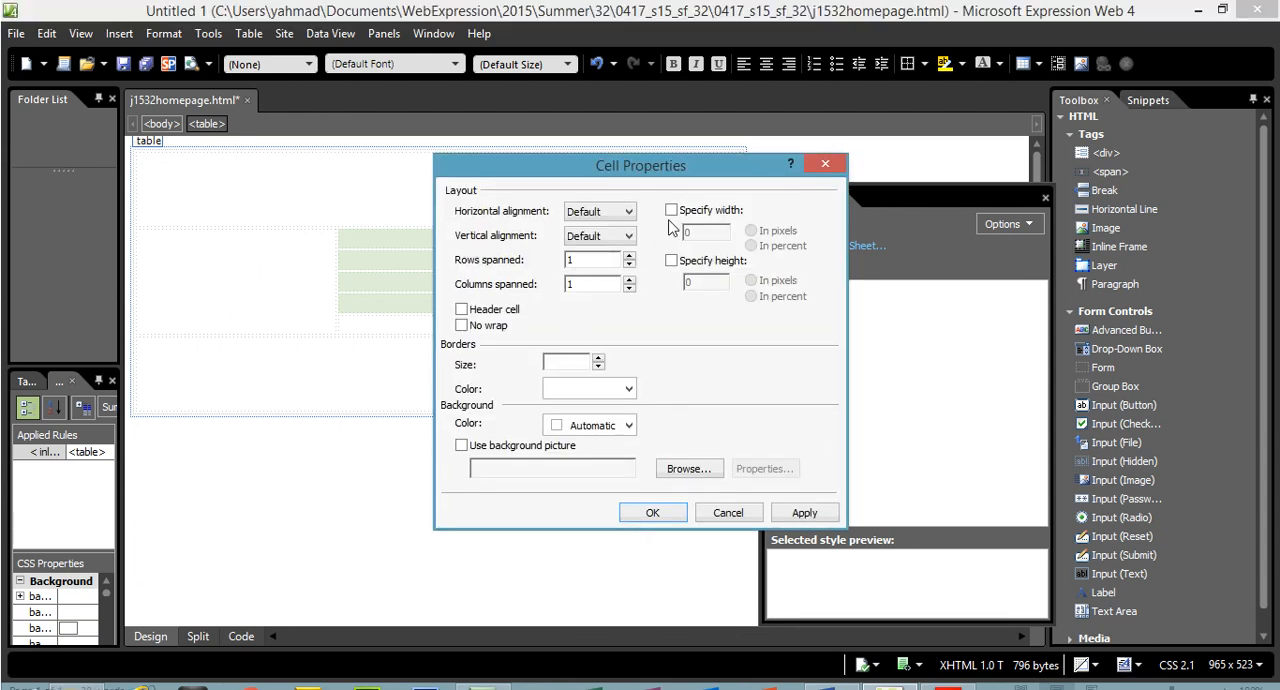
left_click(671, 180)
left_click(671, 260)
left_click(948, 672)
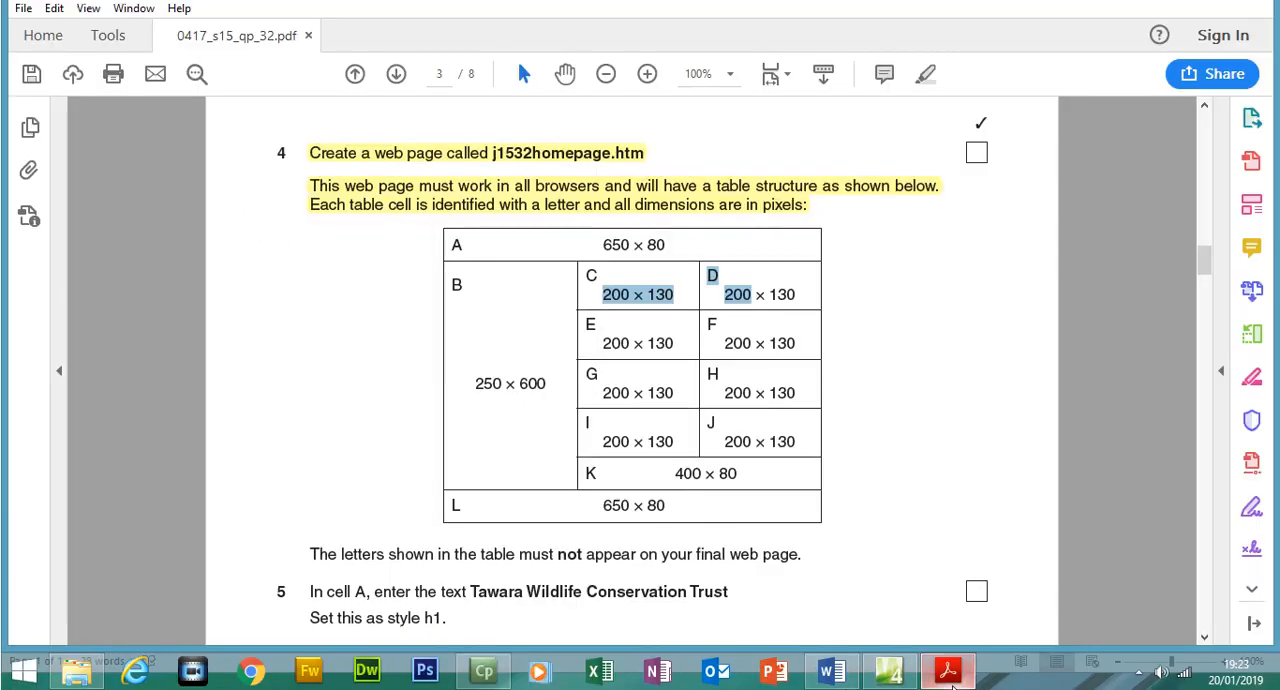
left_click(890, 670)
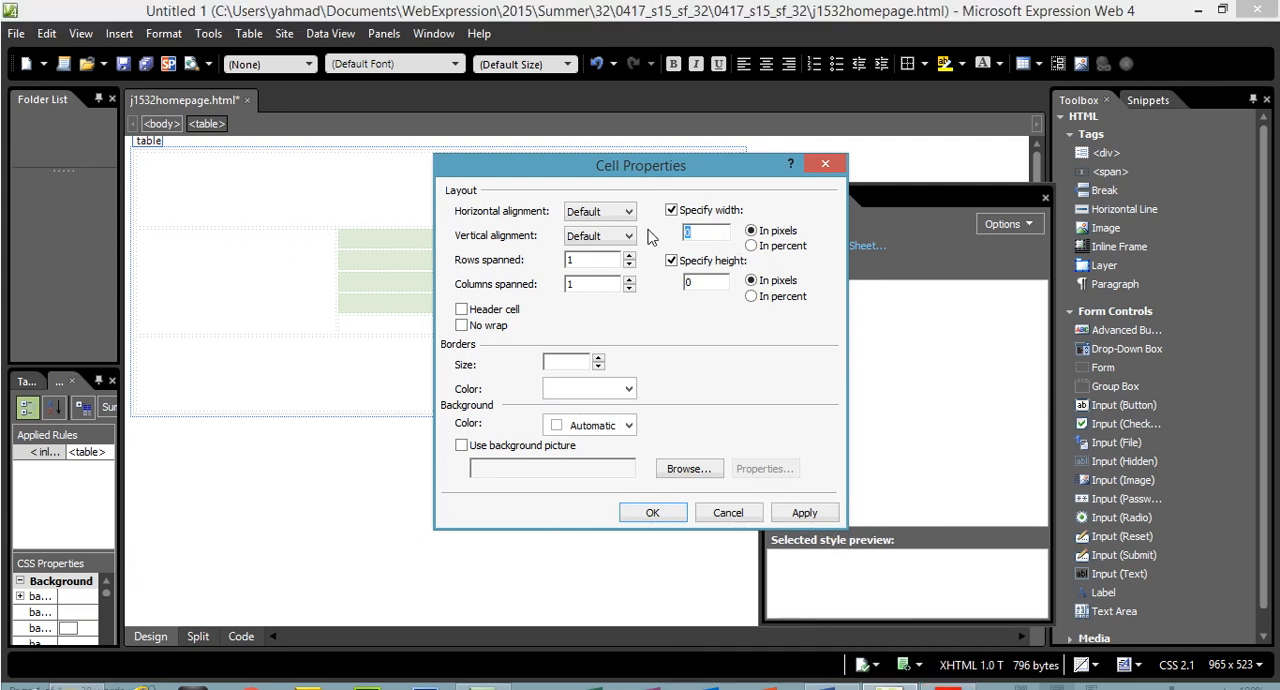
type("200")
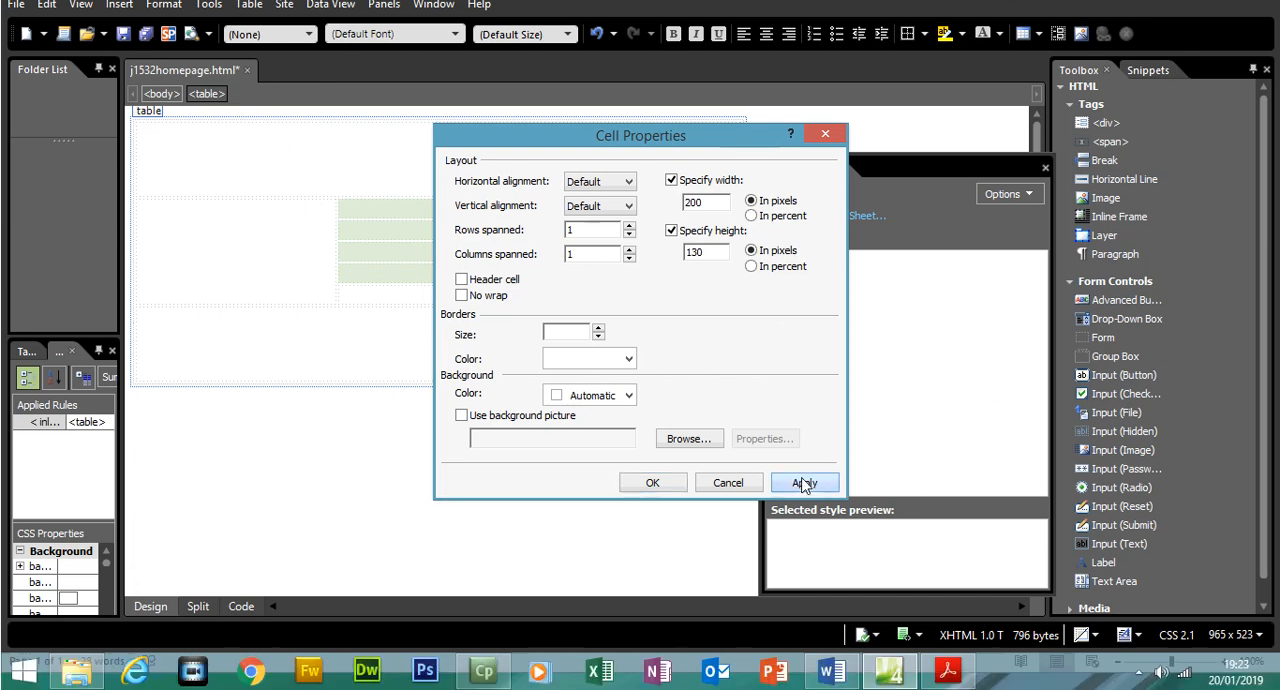
left_click(804, 512)
left_click(652, 512)
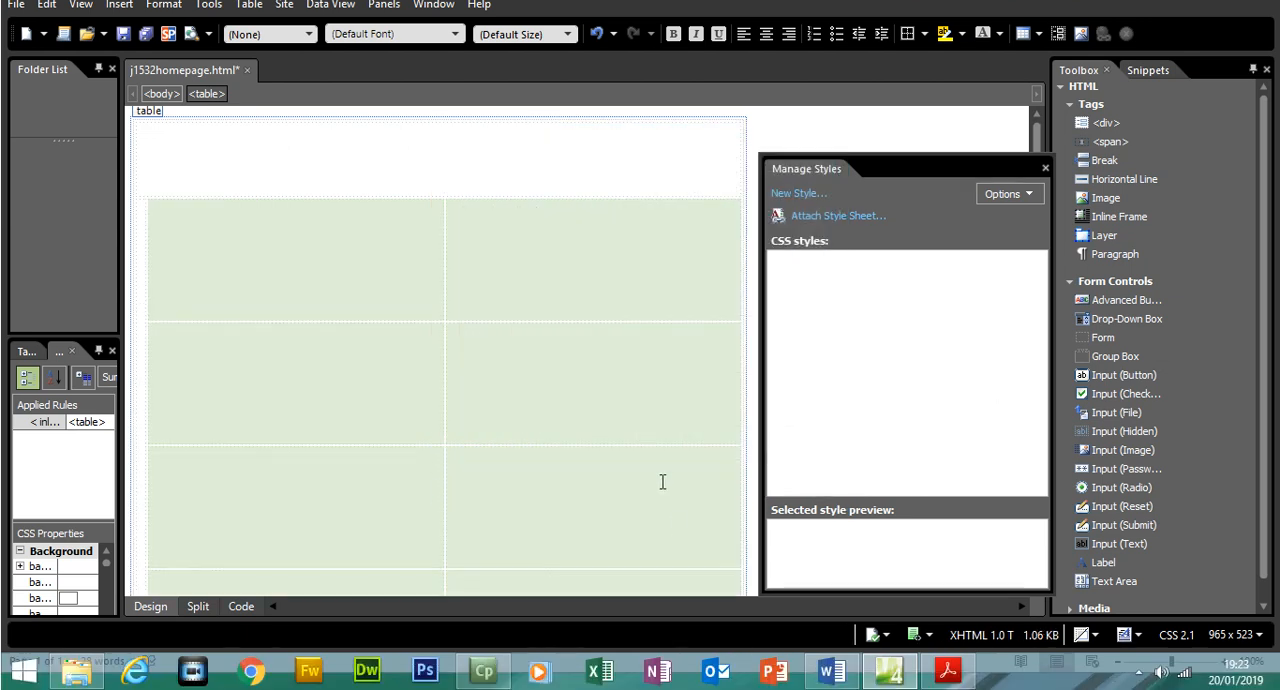
Look up cell B's size in the exam paper and set the merged first-column cell to 250 pixels wide and 600 pixels high
left_click(948, 670)
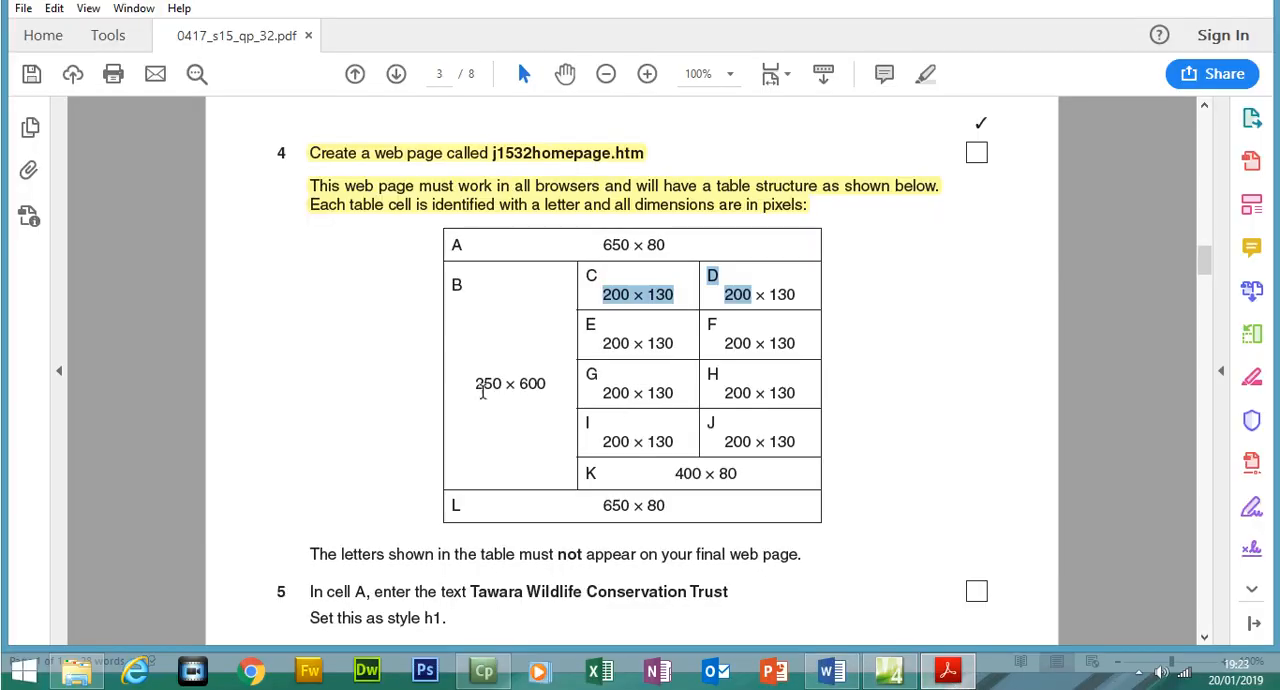
left_click_drag(466, 383, 528, 380)
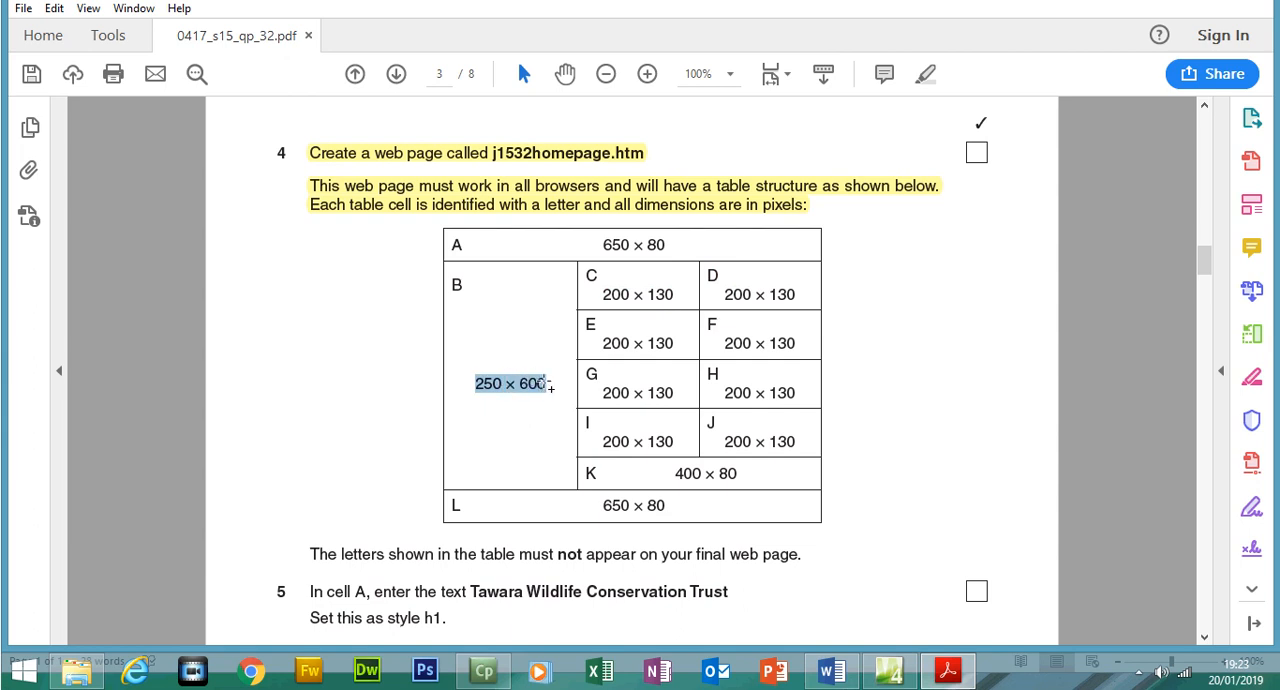
left_click(948, 672)
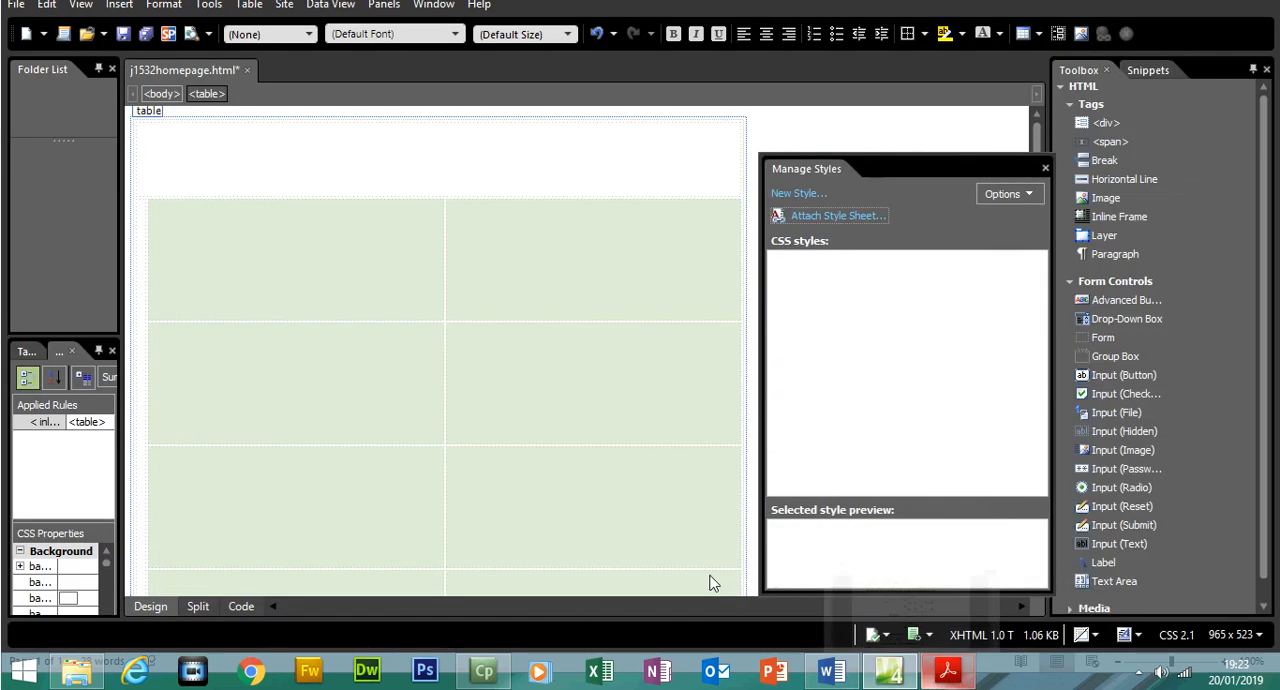
left_click(145, 345)
right_click(143, 345)
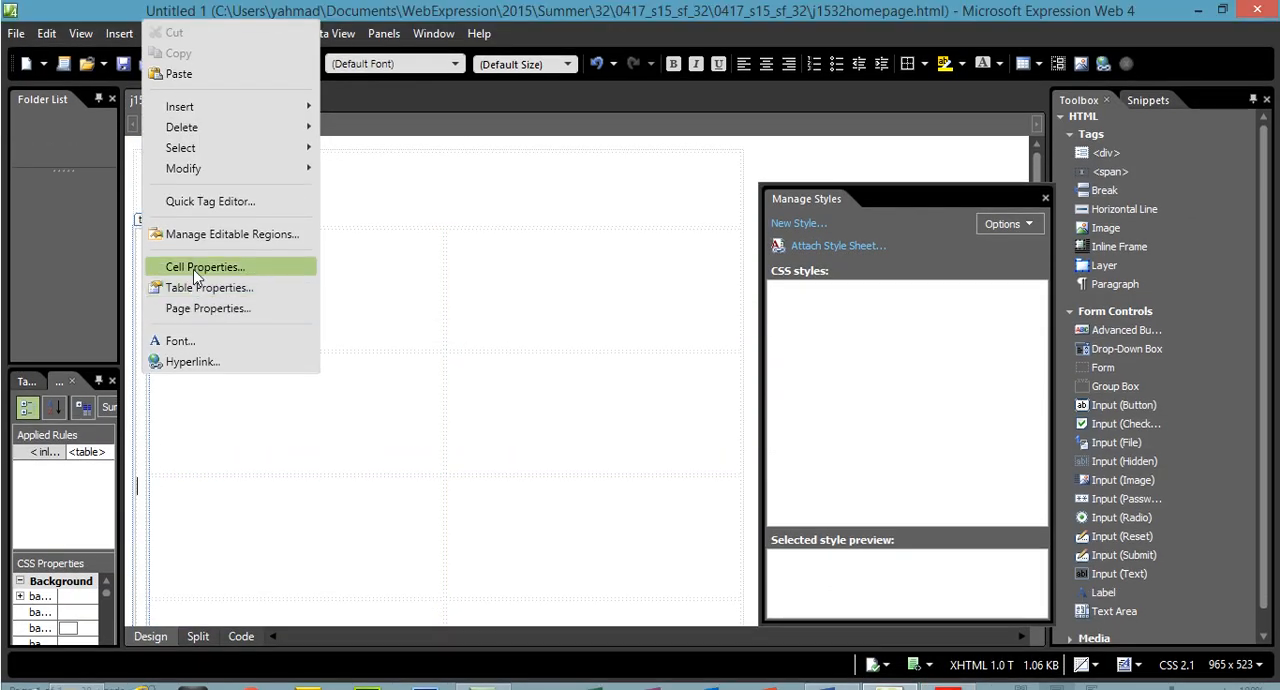
left_click(197, 267)
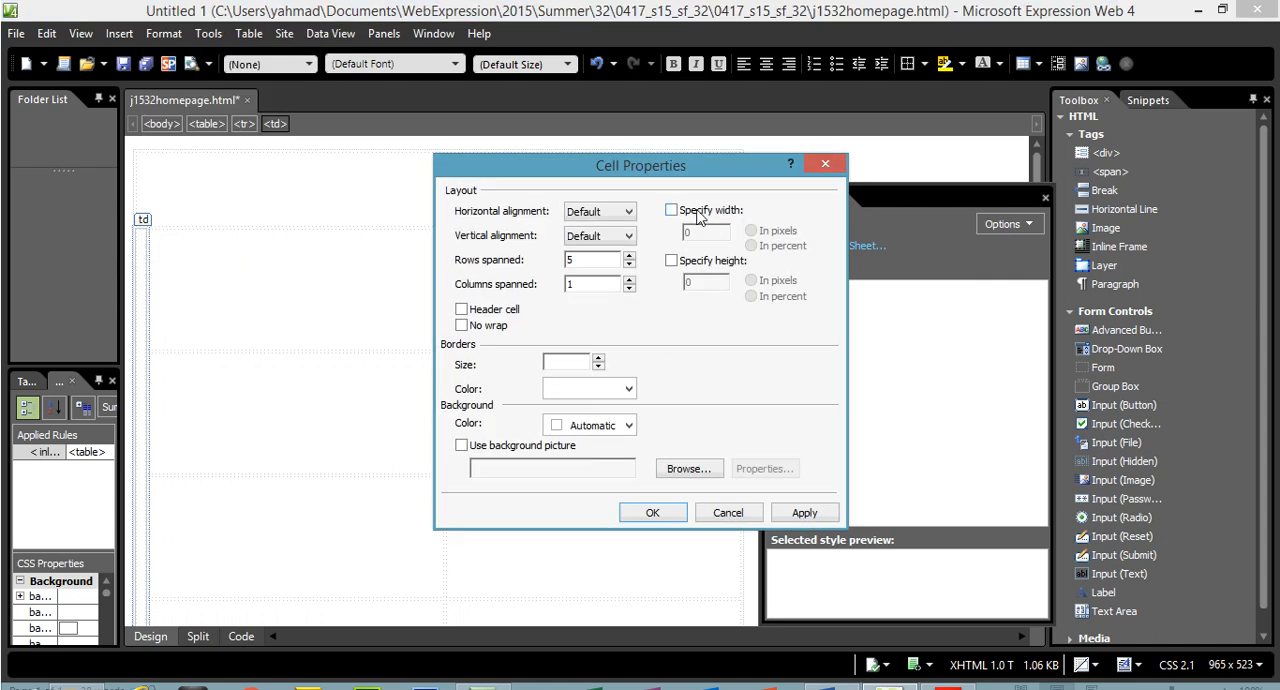
left_click(698, 218)
left_click(693, 261)
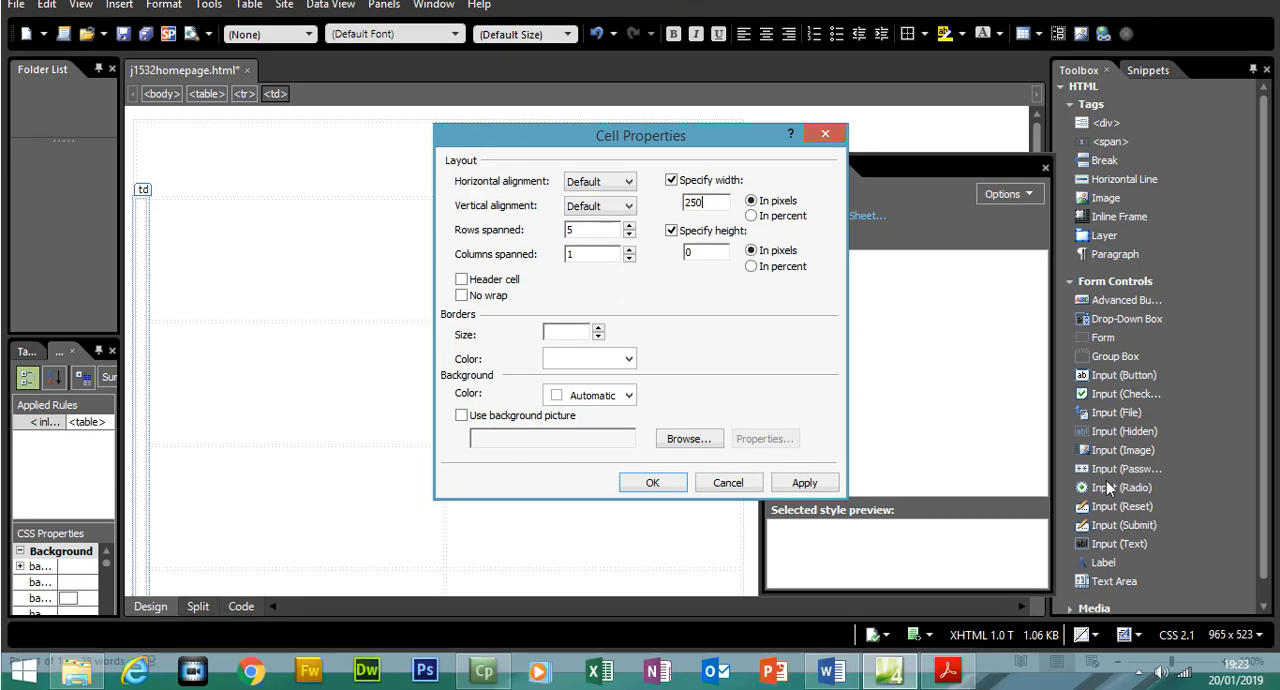
left_click(948, 671)
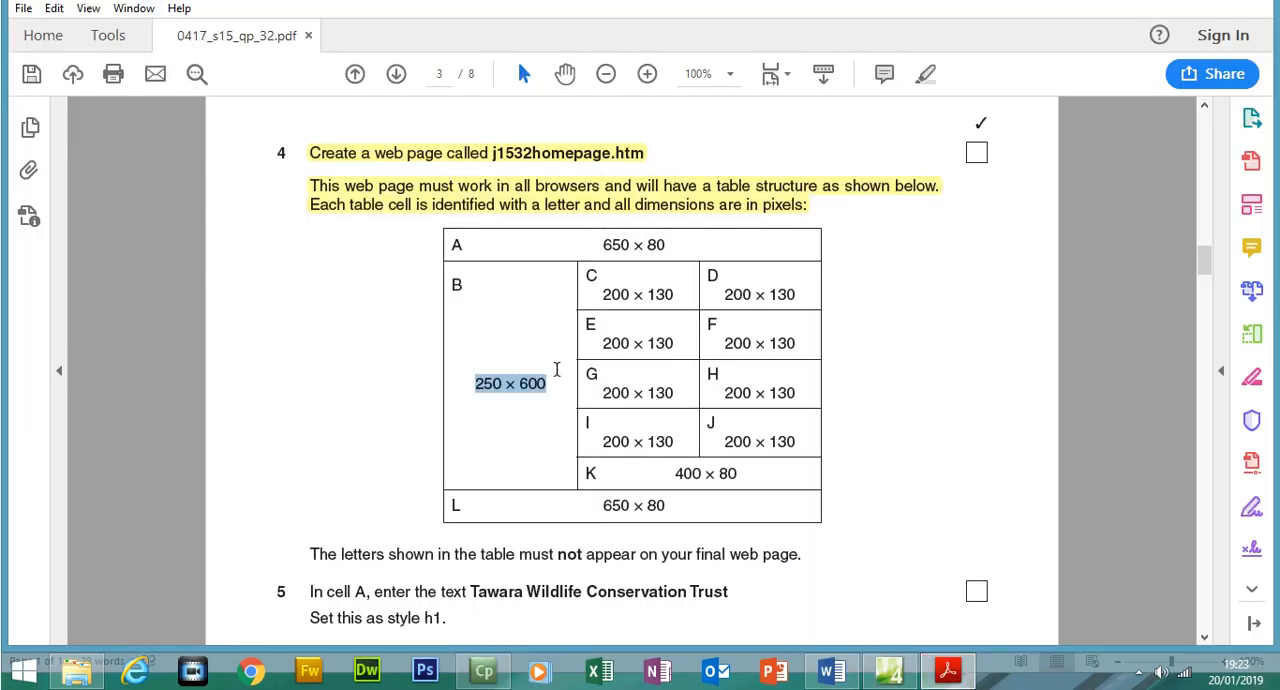
left_click(889, 671)
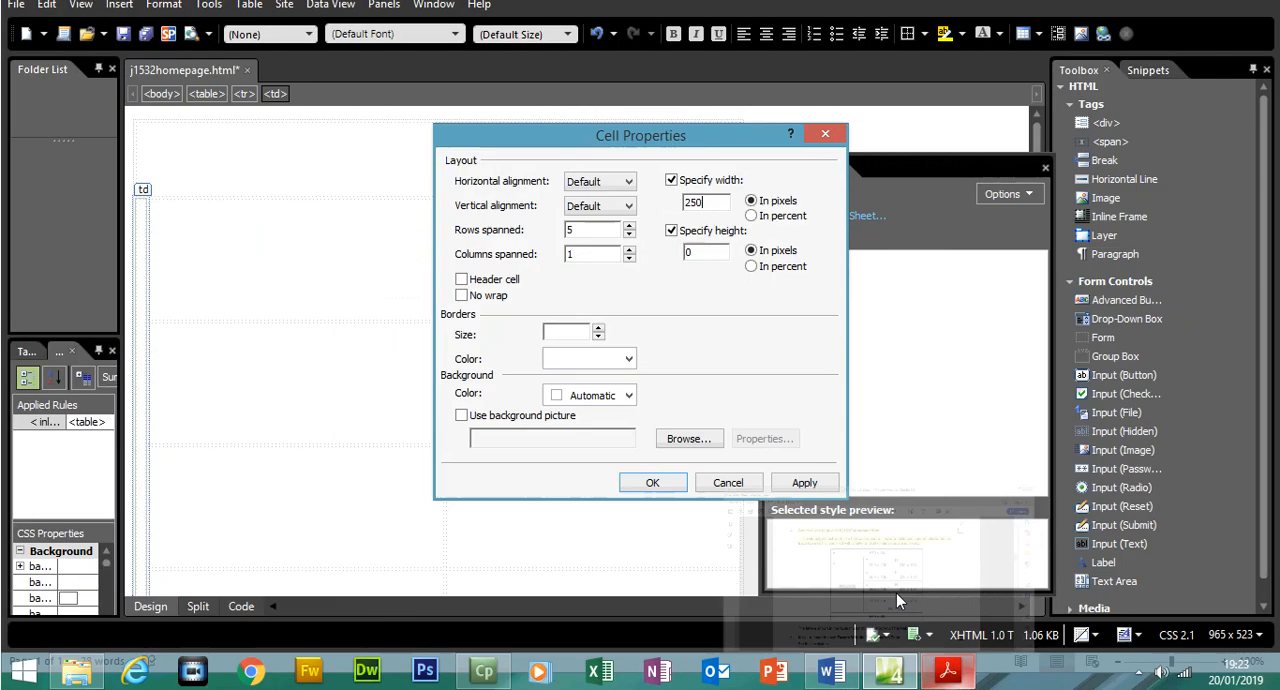
type("600")
left_click(804, 483)
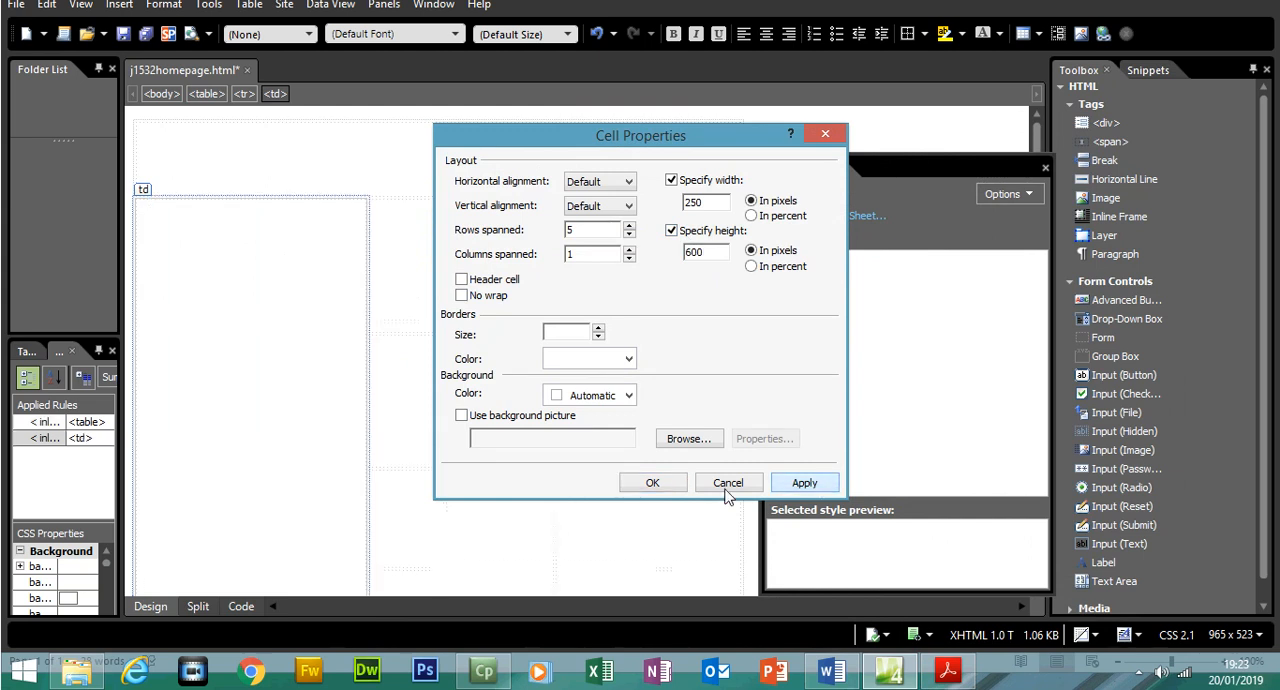
Close the Manage Styles panel and look up cell K's size in the exam paper
left_click(652, 482)
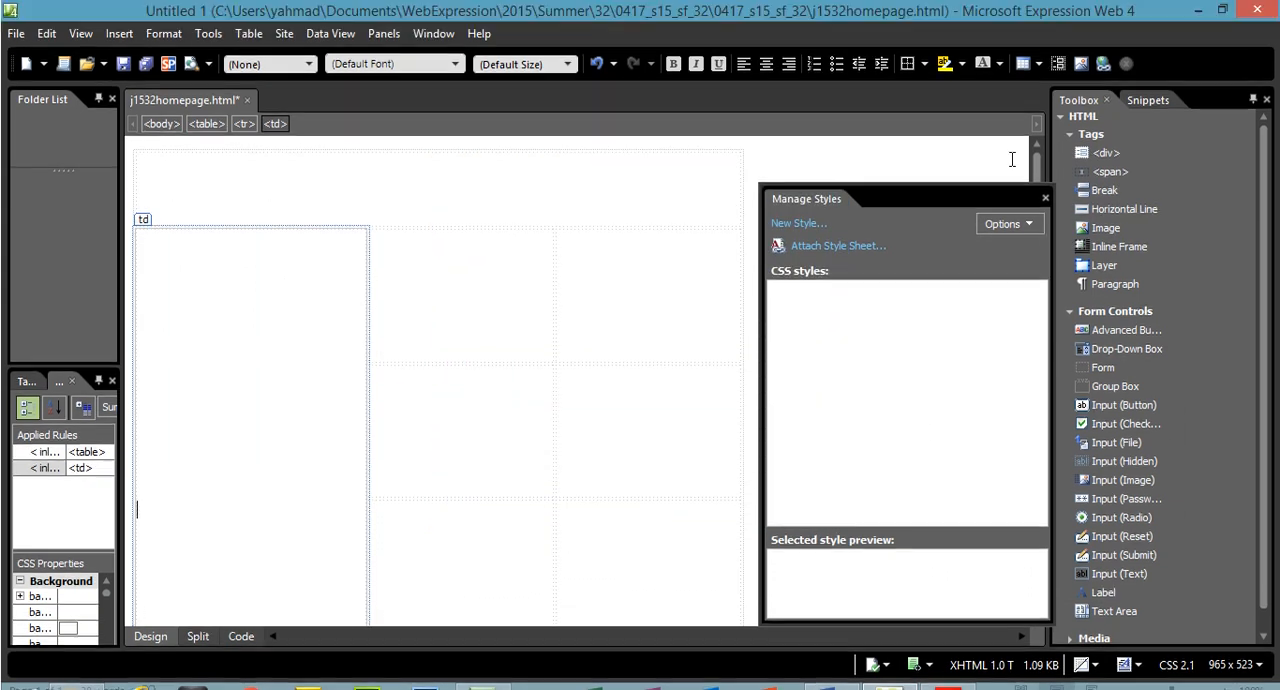
left_click(1045, 168)
left_click_drag(1040, 200, 1058, 369)
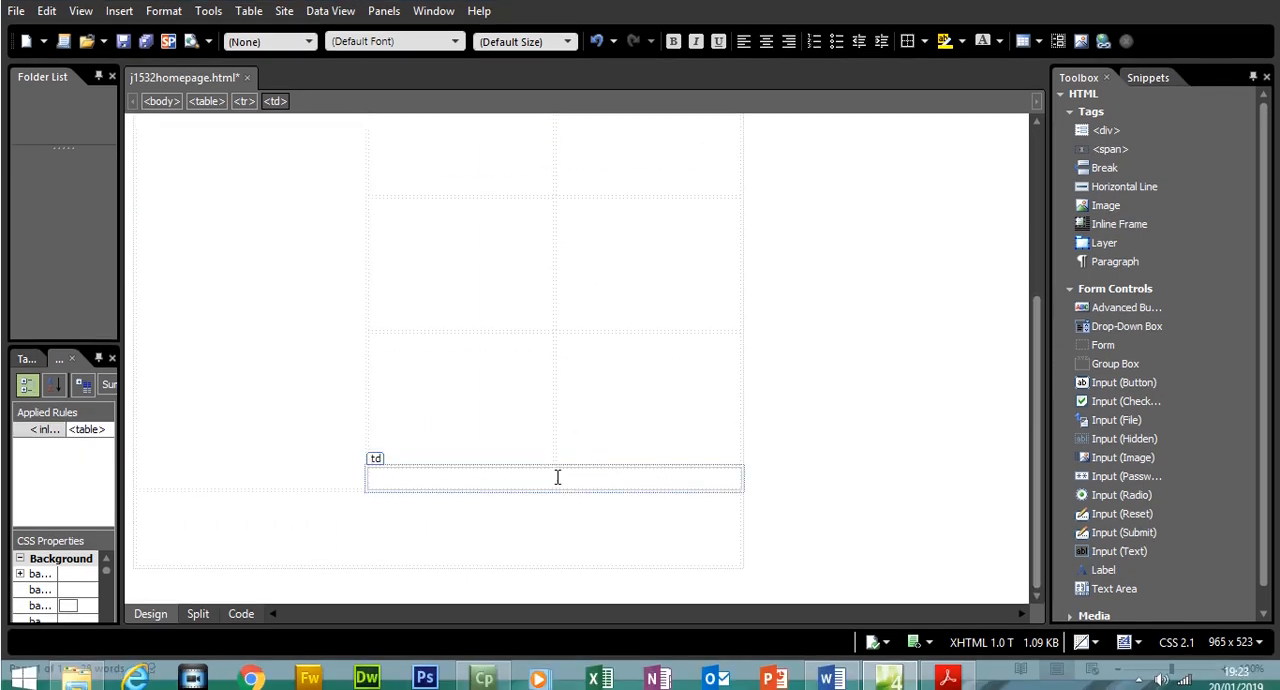
left_click(557, 476)
key("alt+Tab")
left_click_drag(674, 474, 738, 474)
left_click(950, 670)
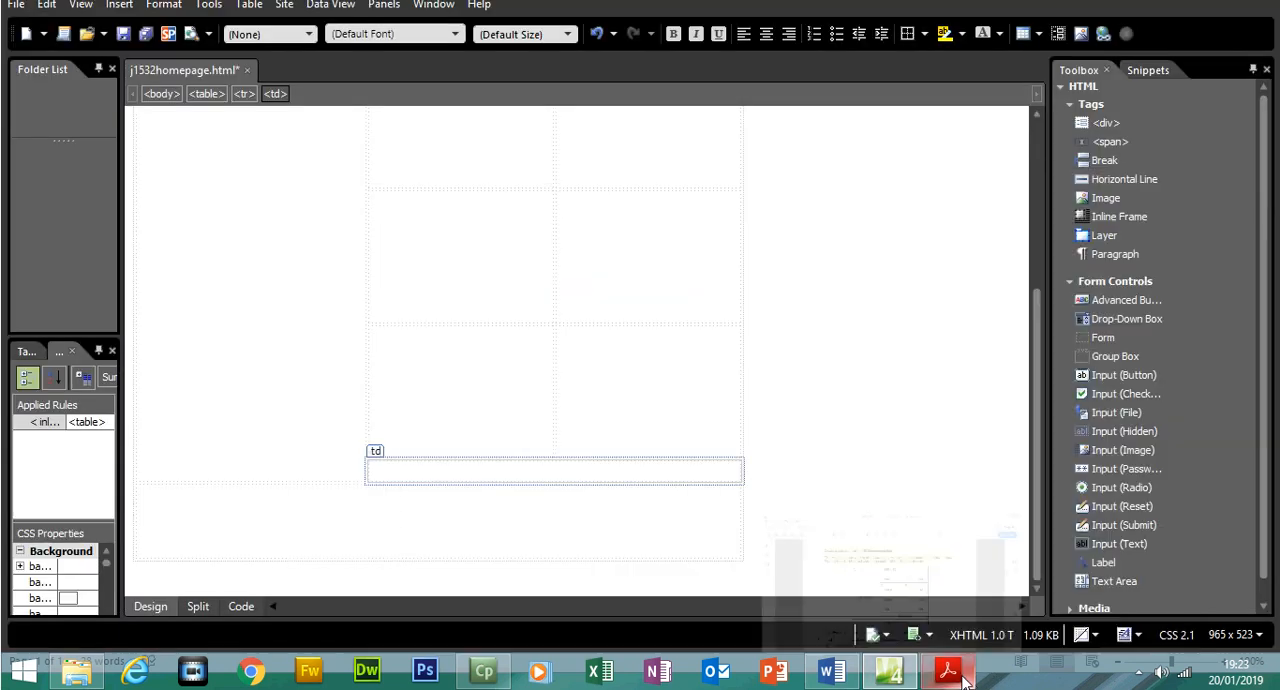
Set the merged cell K directly above the last row to 400 pixels wide and 80 pixels high
right_click(595, 468)
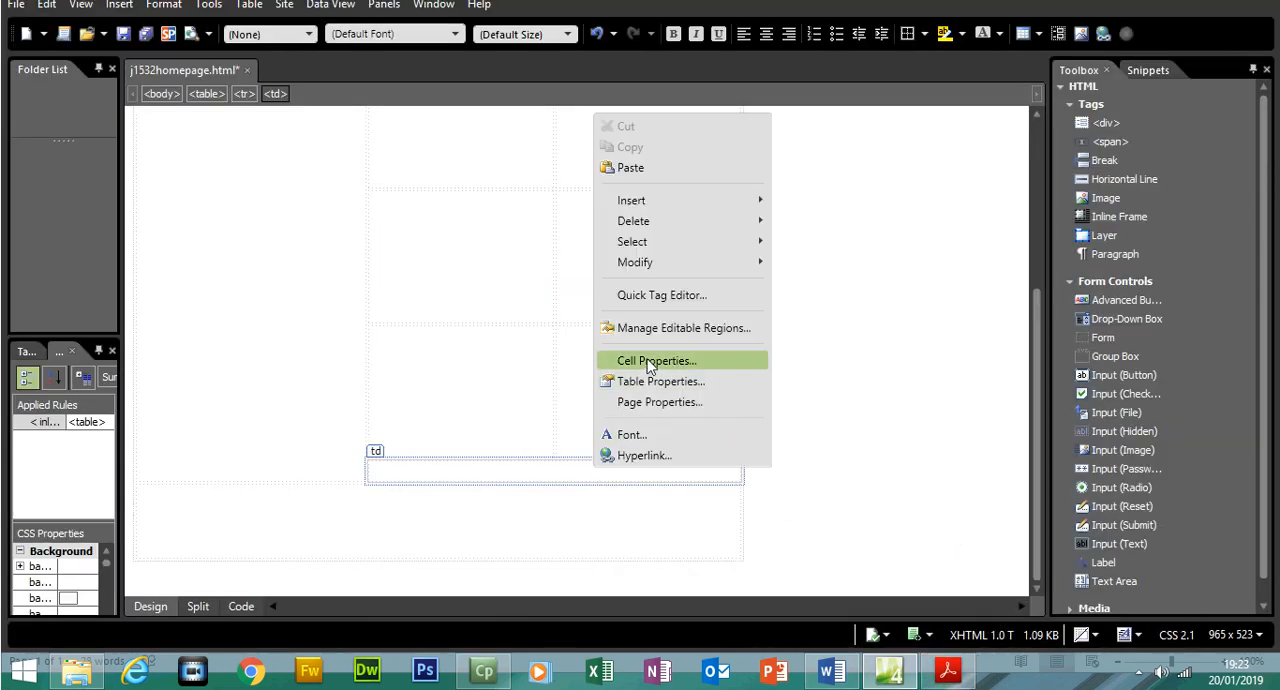
left_click(600, 380)
left_click(671, 180)
left_click(671, 230)
double_click(690, 201)
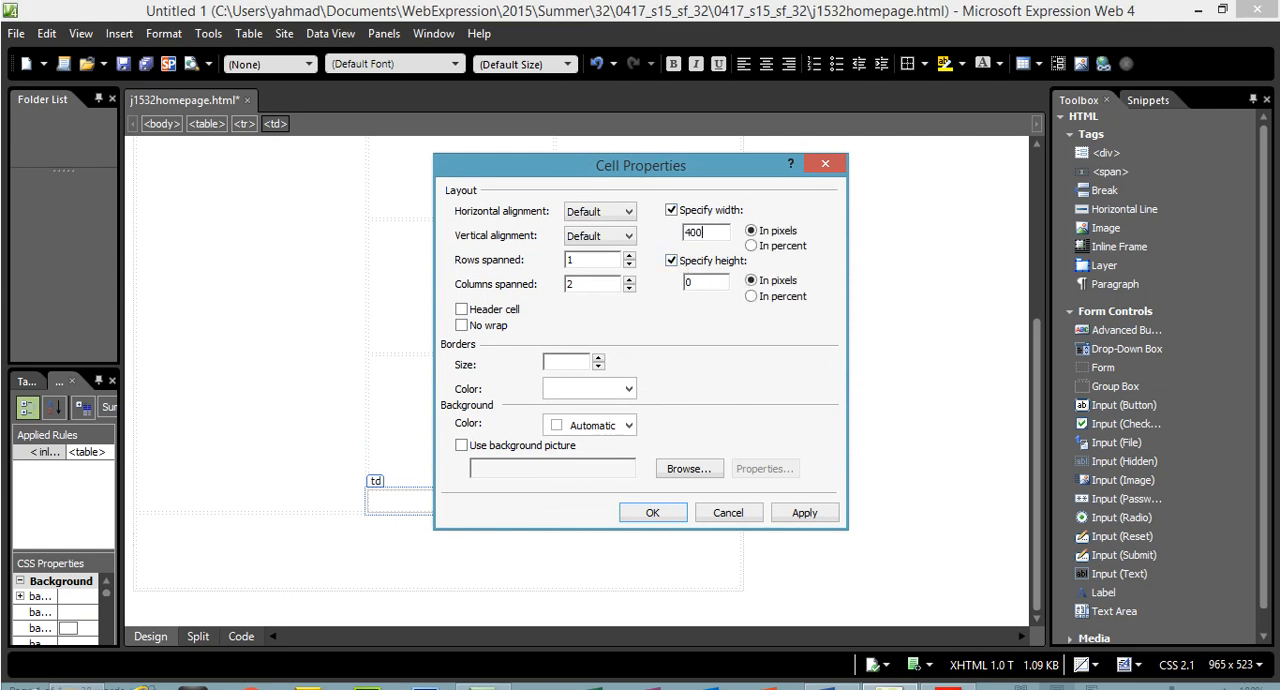
double_click(706, 282)
type("80")
left_click(804, 512)
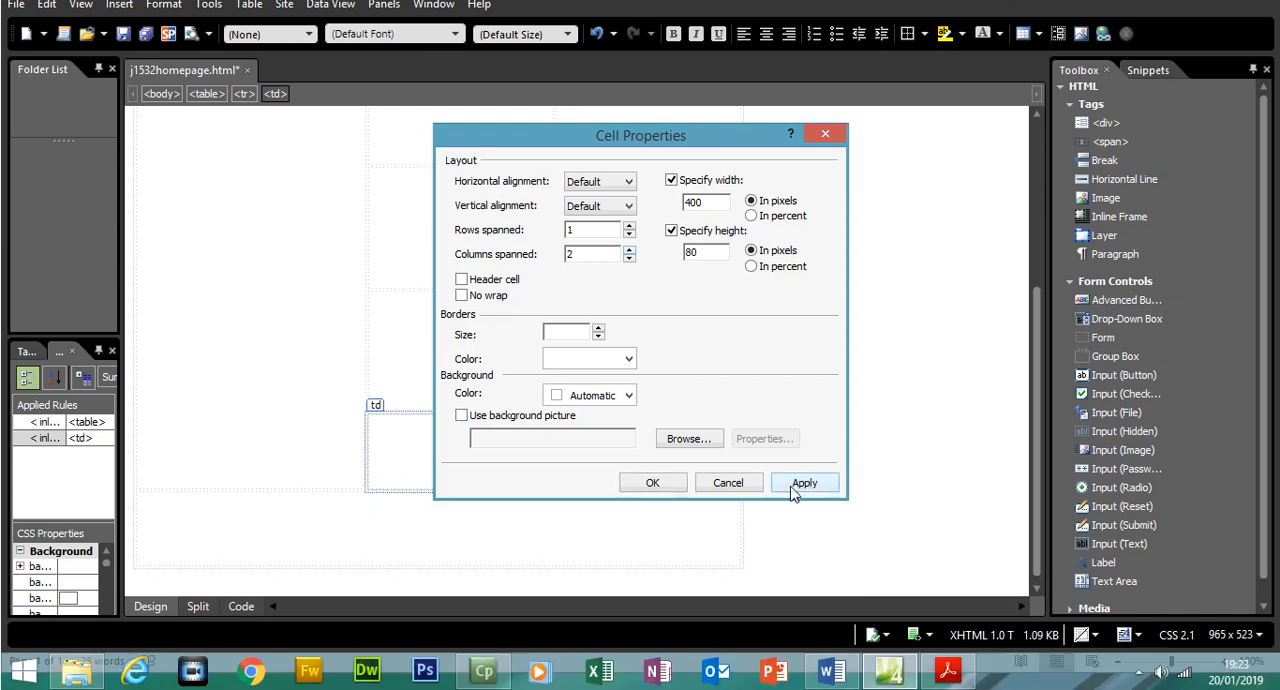
left_click(655, 512)
Examine the table's HTML code and compare its first two row blocks with the matching cells in the page design
left_click(258, 607)
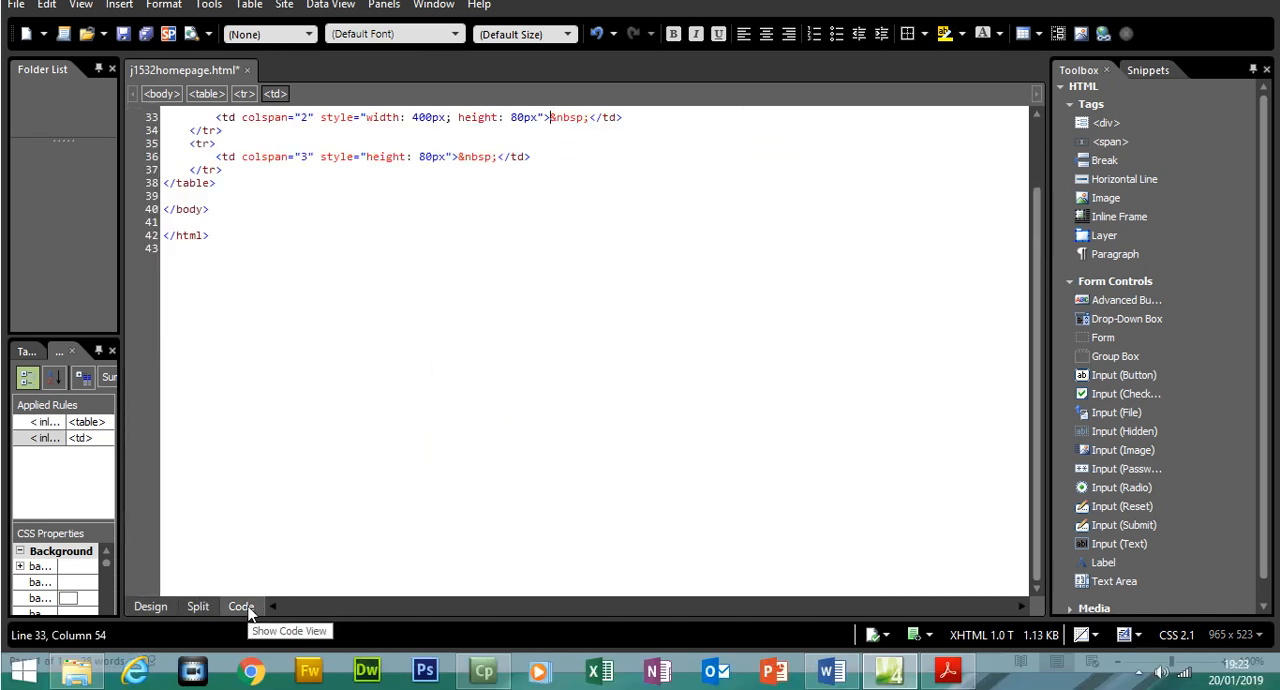
left_click_drag(1035, 384, 1033, 265)
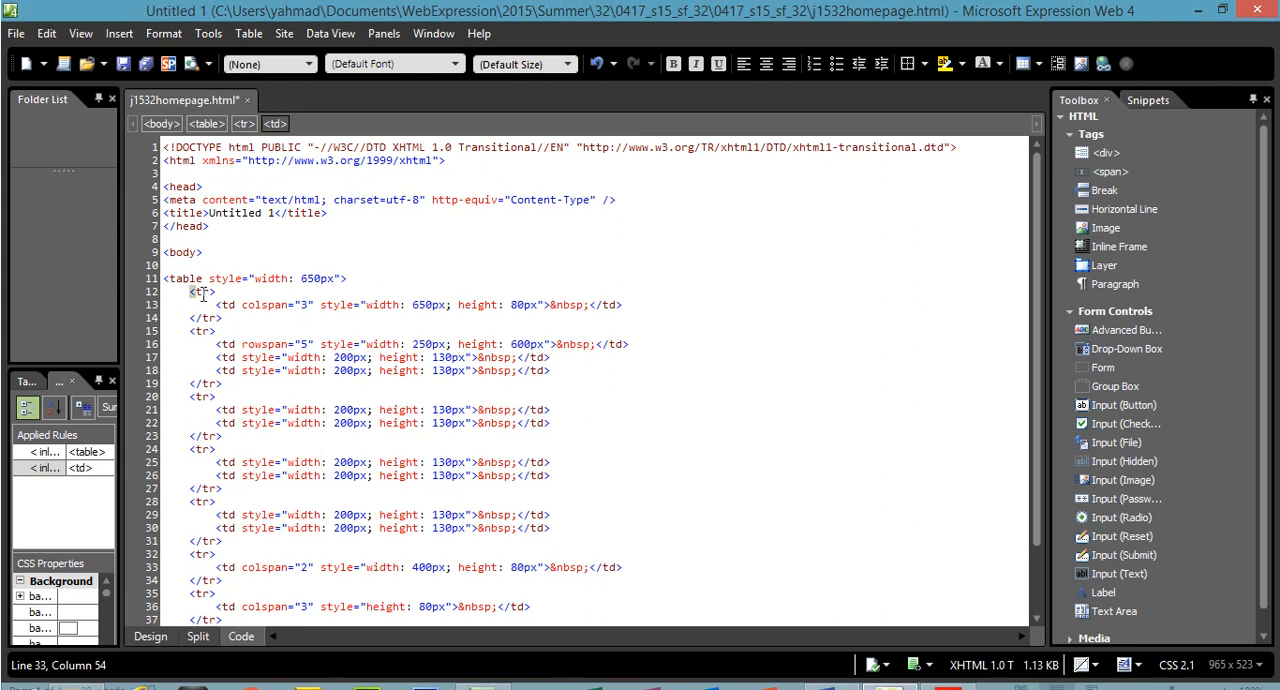
left_click_drag(200, 292, 220, 318)
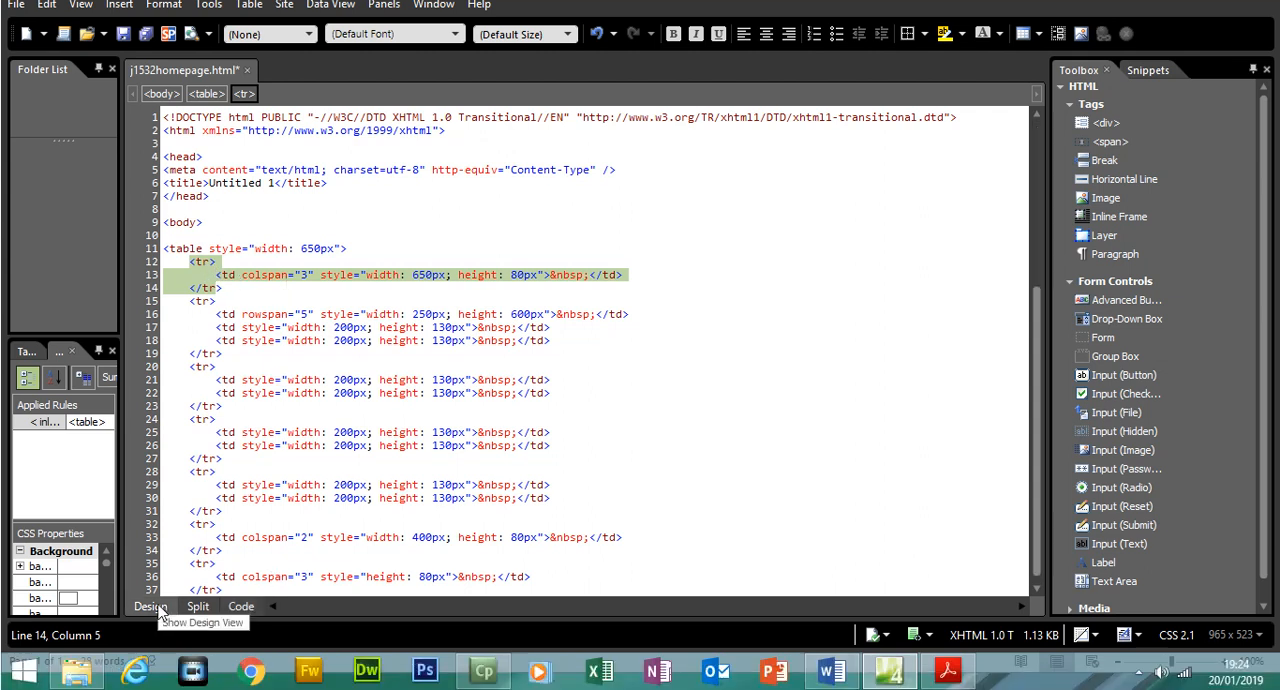
left_click(152, 636)
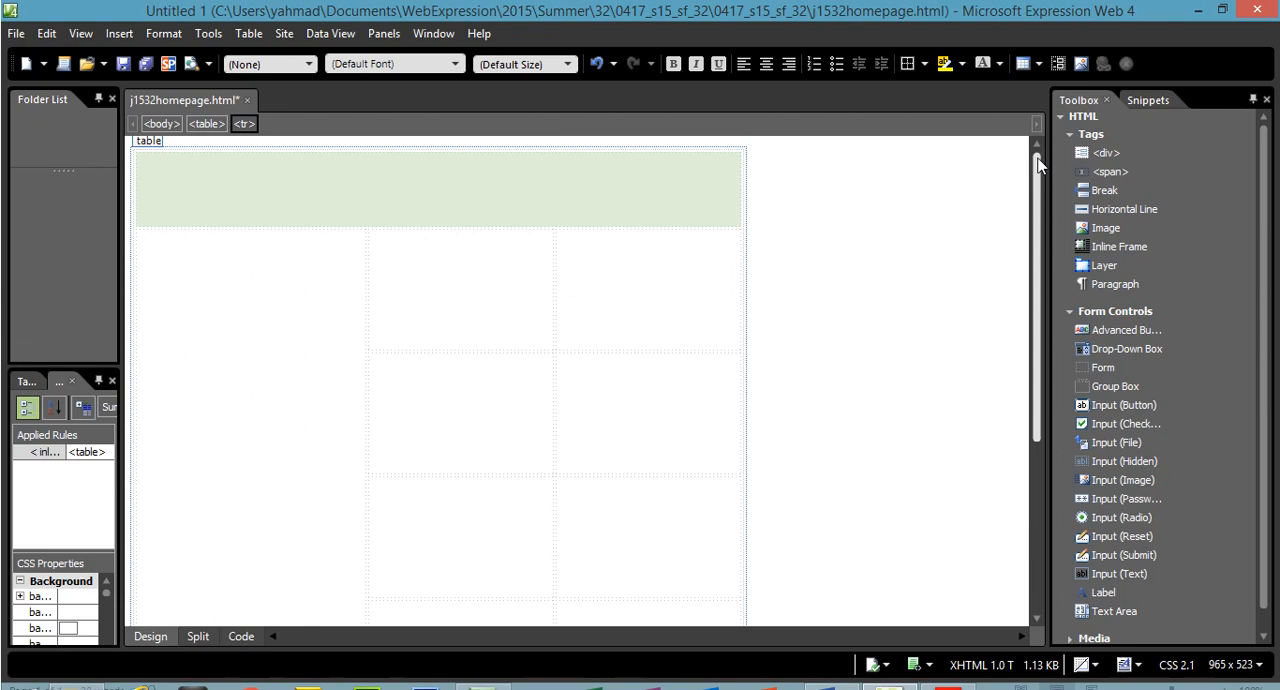
left_click(335, 218)
left_click(292, 288)
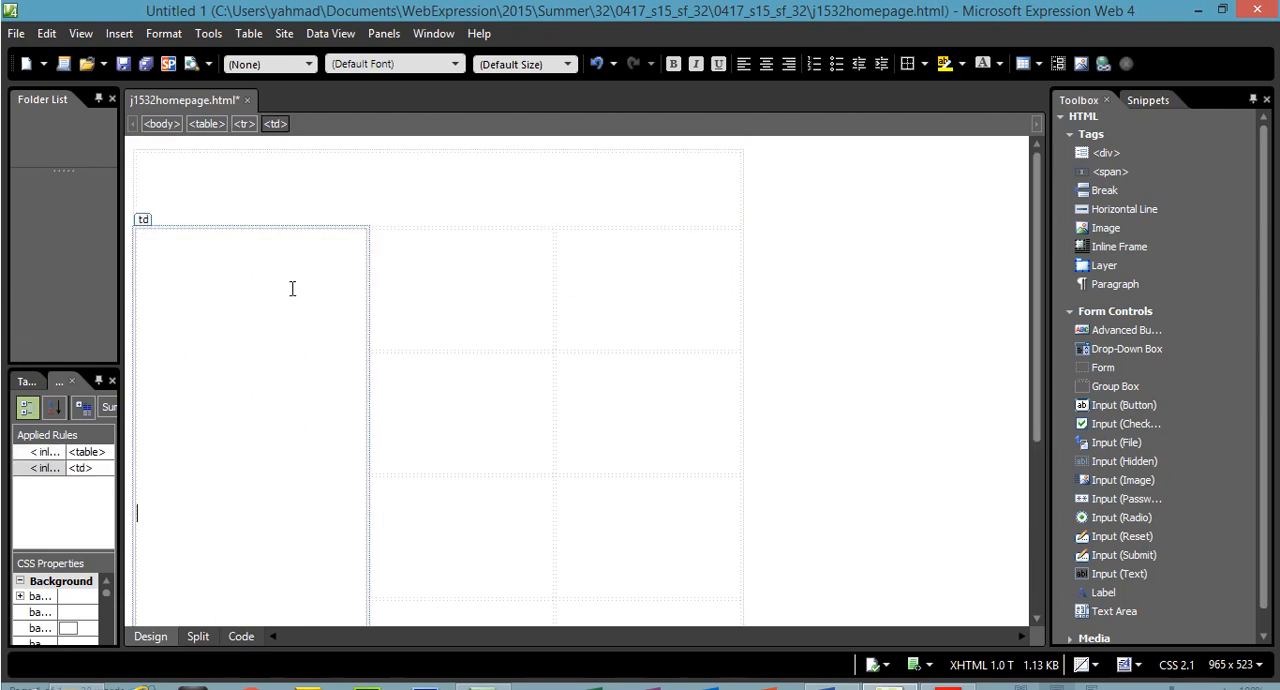
left_click(521, 307)
left_click(628, 289)
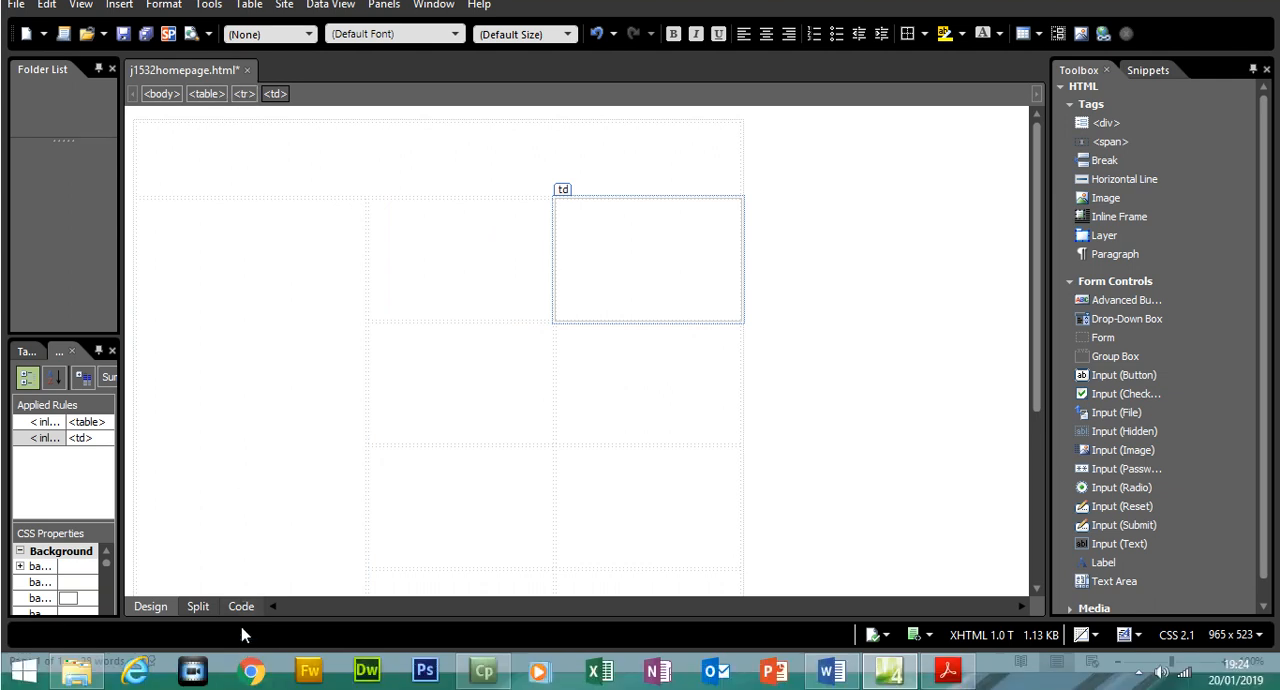
left_click(240, 606)
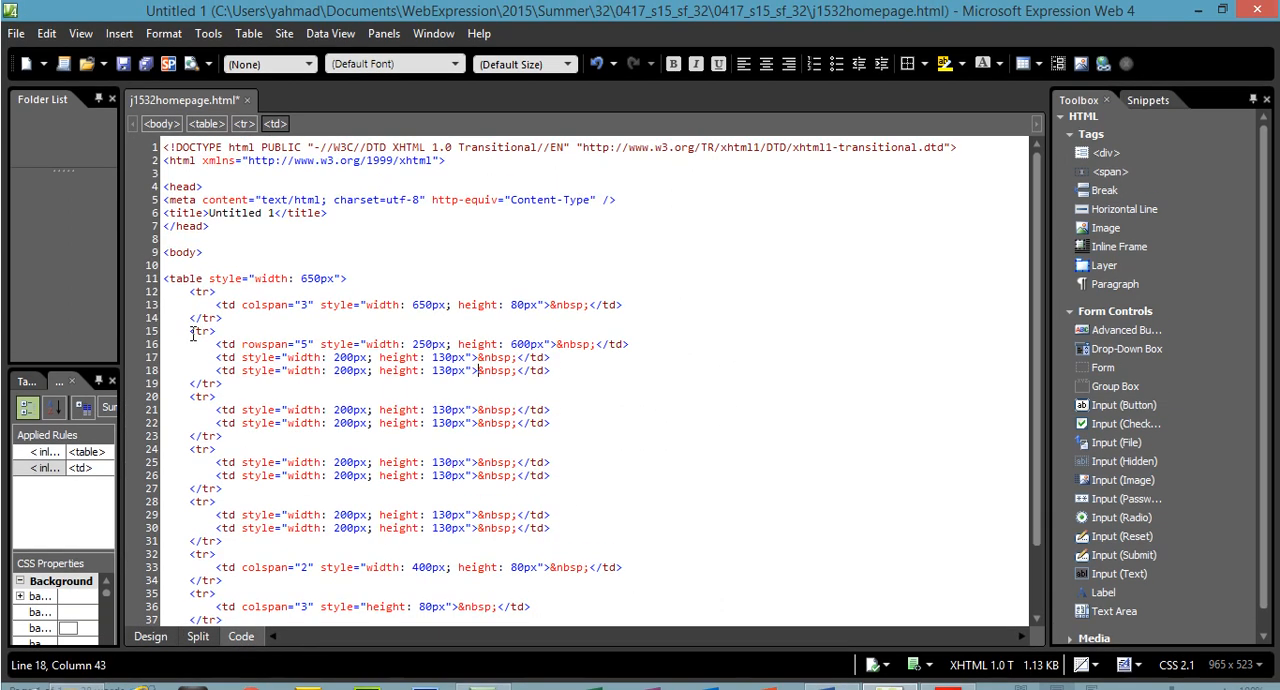
left_click_drag(190, 301, 221, 383)
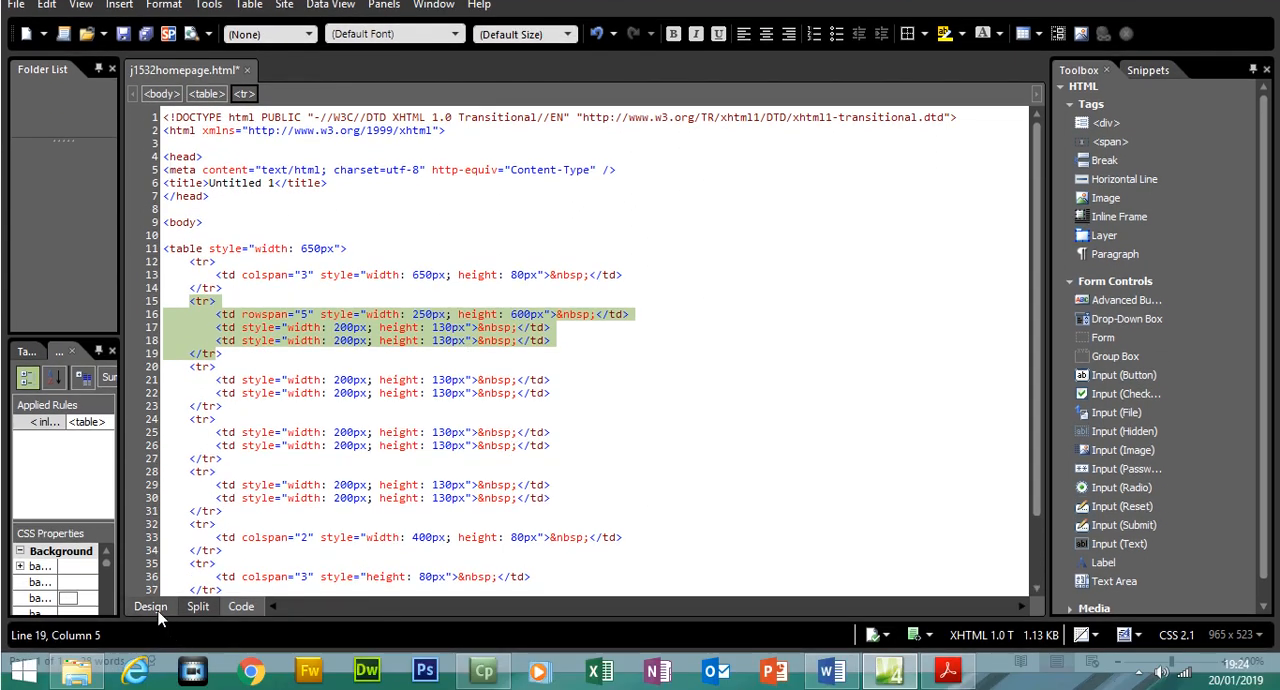
left_click(160, 617)
Switch to the exam paper PDF and copy the text "Tawara Wildlife Conservation Trust" from question 5
left_click(947, 670)
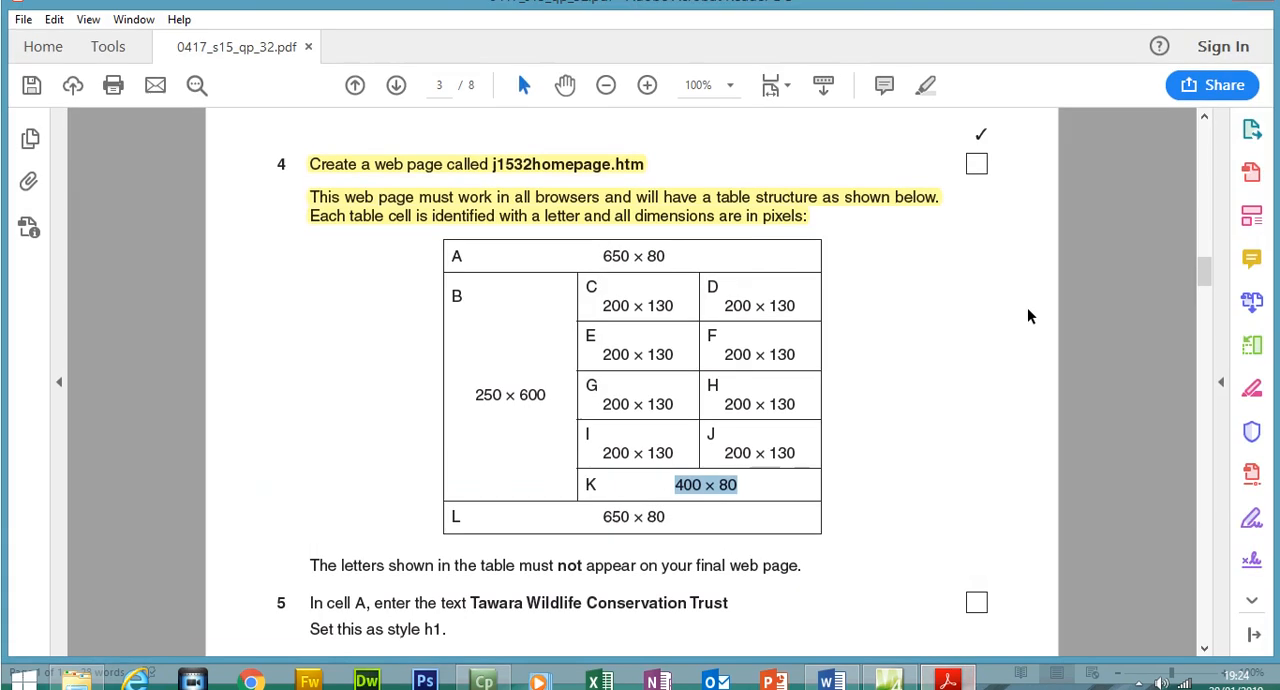
scroll(364, 357, "down", 3)
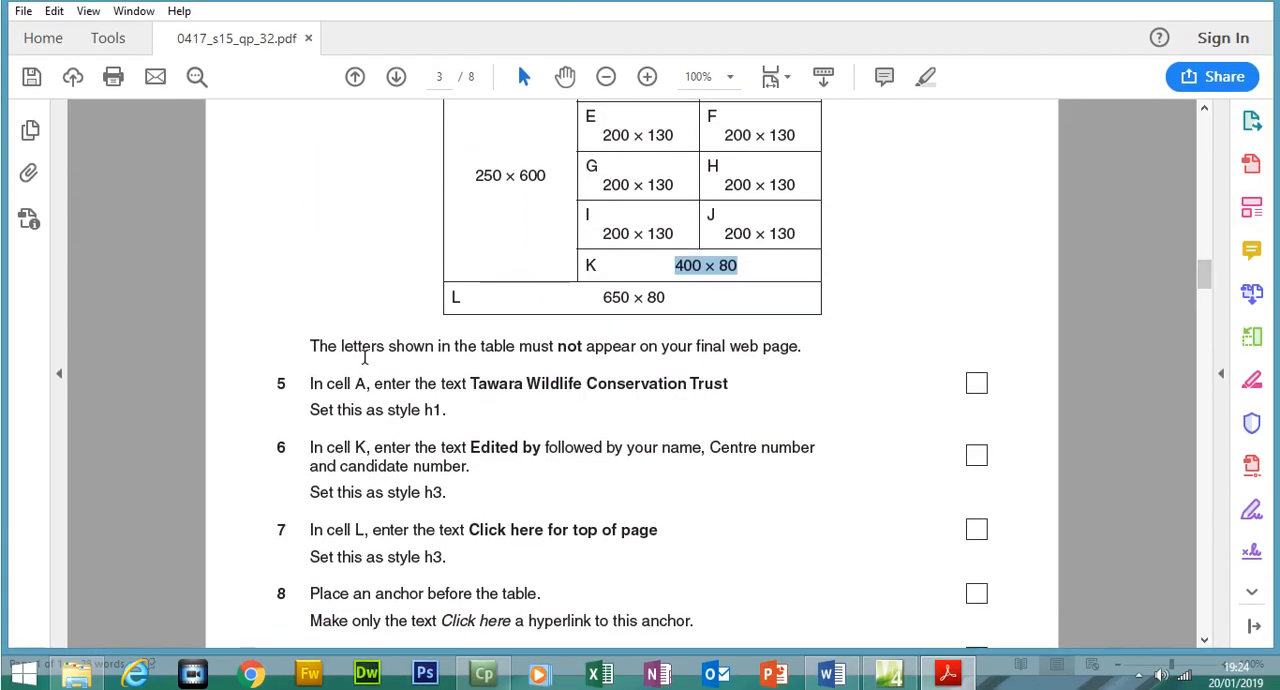
left_click_drag(473, 380, 729, 391)
right_click(718, 390)
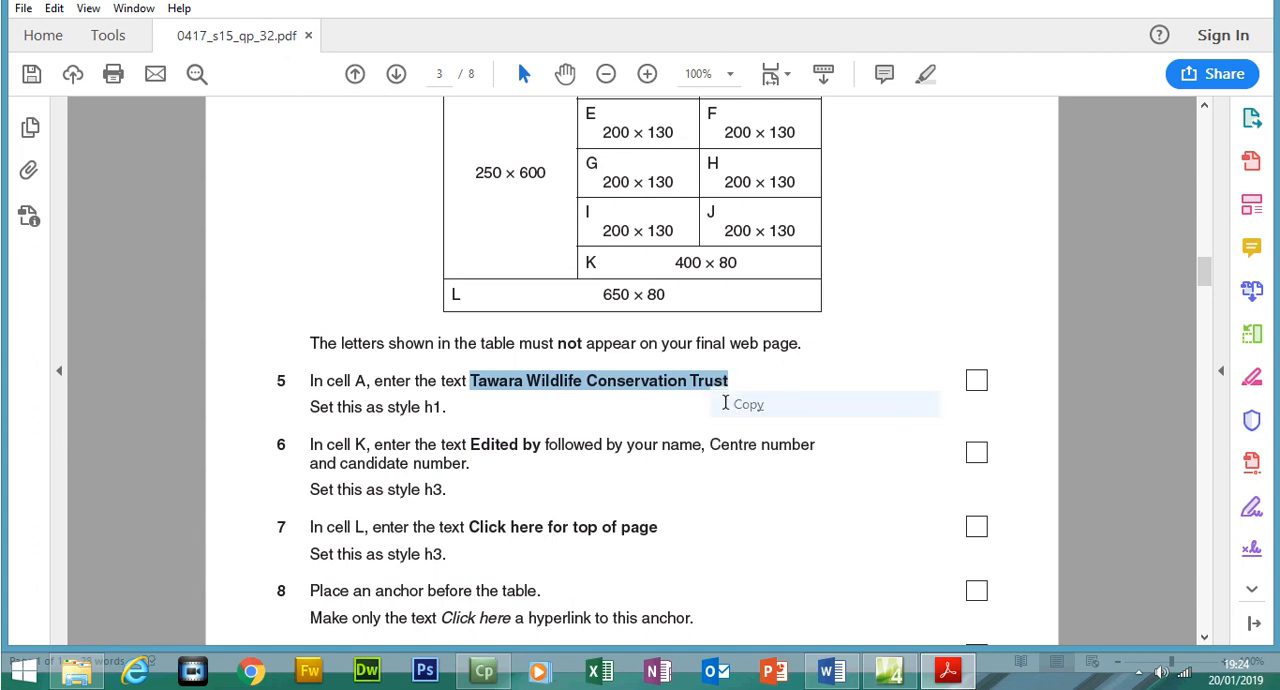
left_click(729, 407)
Check cell A's position in the exam paper's table diagram and paste the copied title into cell A of the web page
scroll(1202, 275, "up", 2)
scroll(1203, 300, "up", 1)
left_click_drag(465, 170, 456, 171)
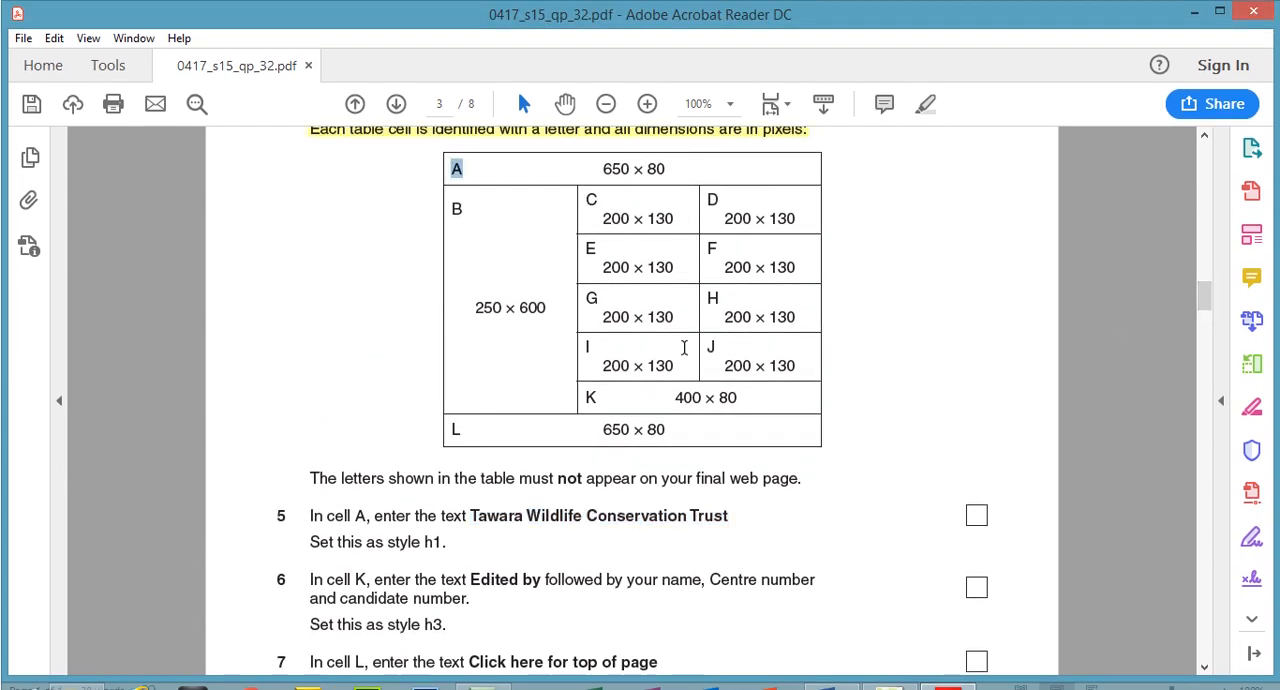
left_click(905, 675)
left_click(451, 197)
key("ctrl+v")
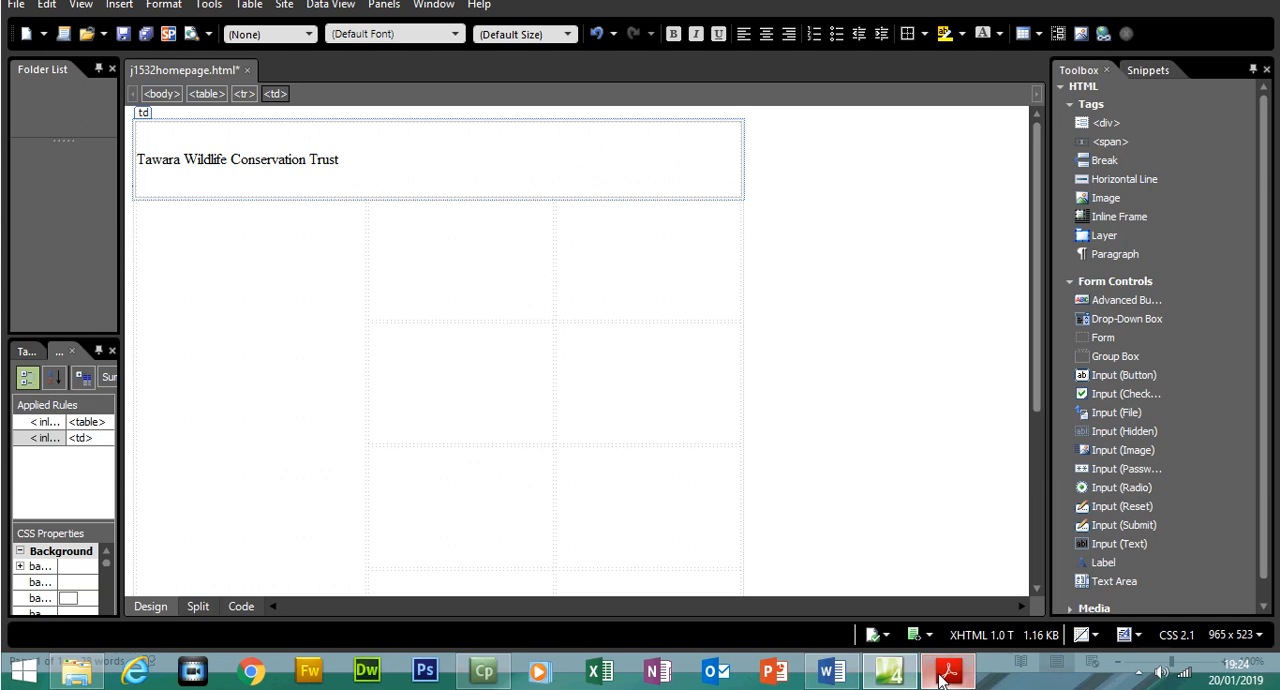
Check the style required by question 5 and format the cell A text as Heading 1
left_click(945, 672)
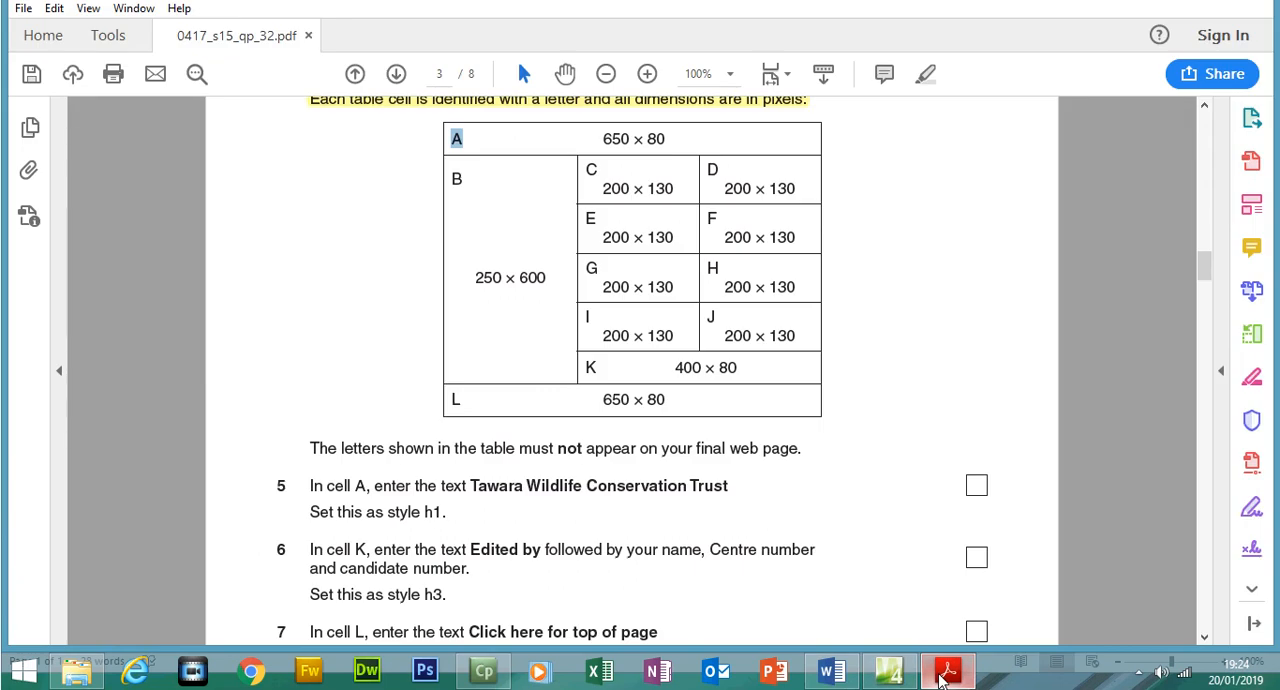
left_click(945, 672)
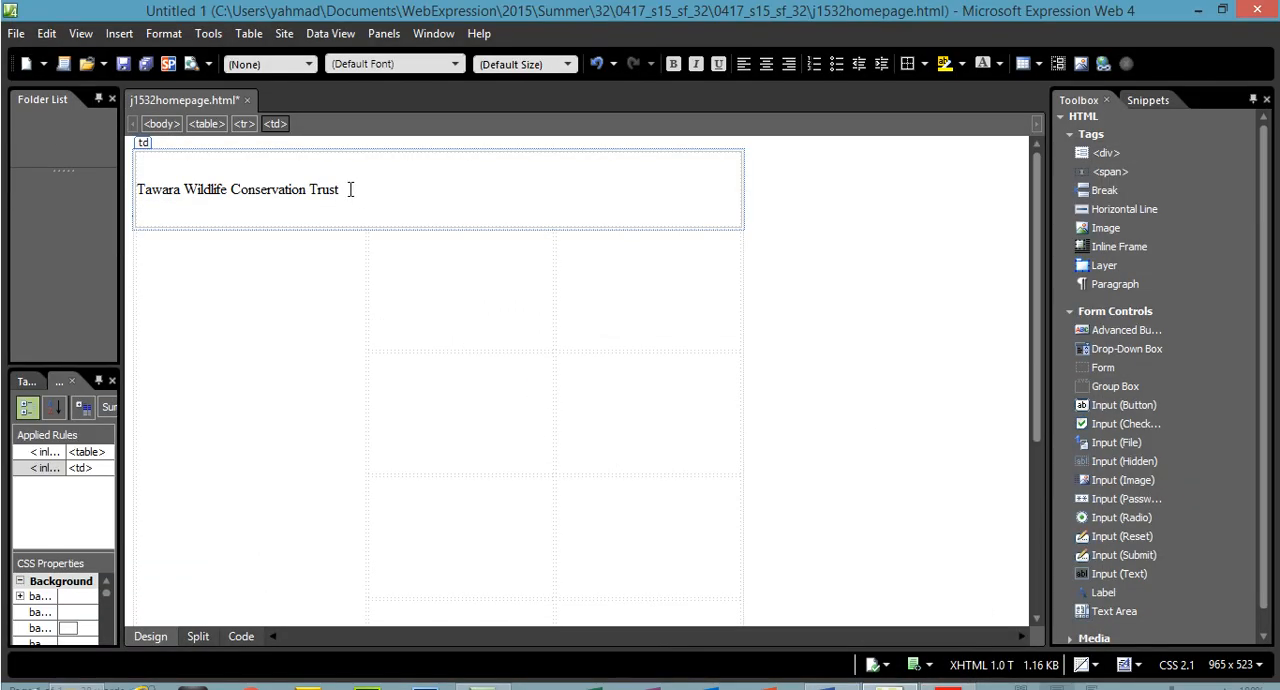
left_click(298, 63)
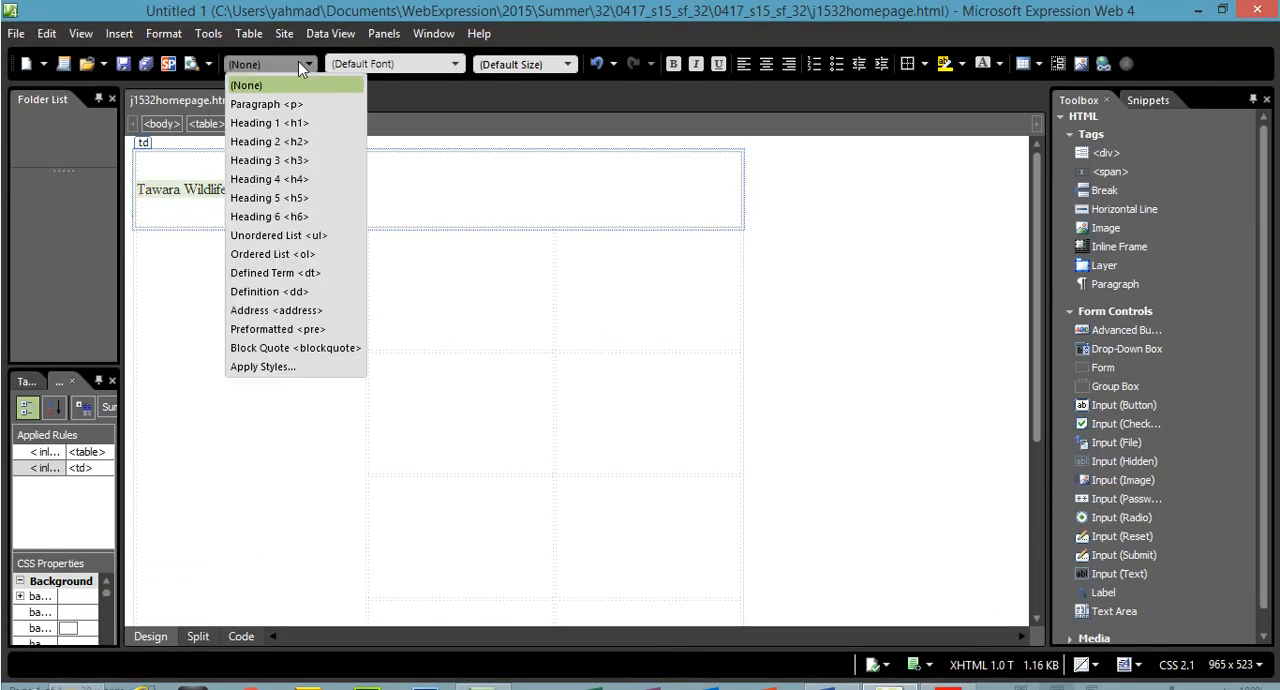
left_click(299, 122)
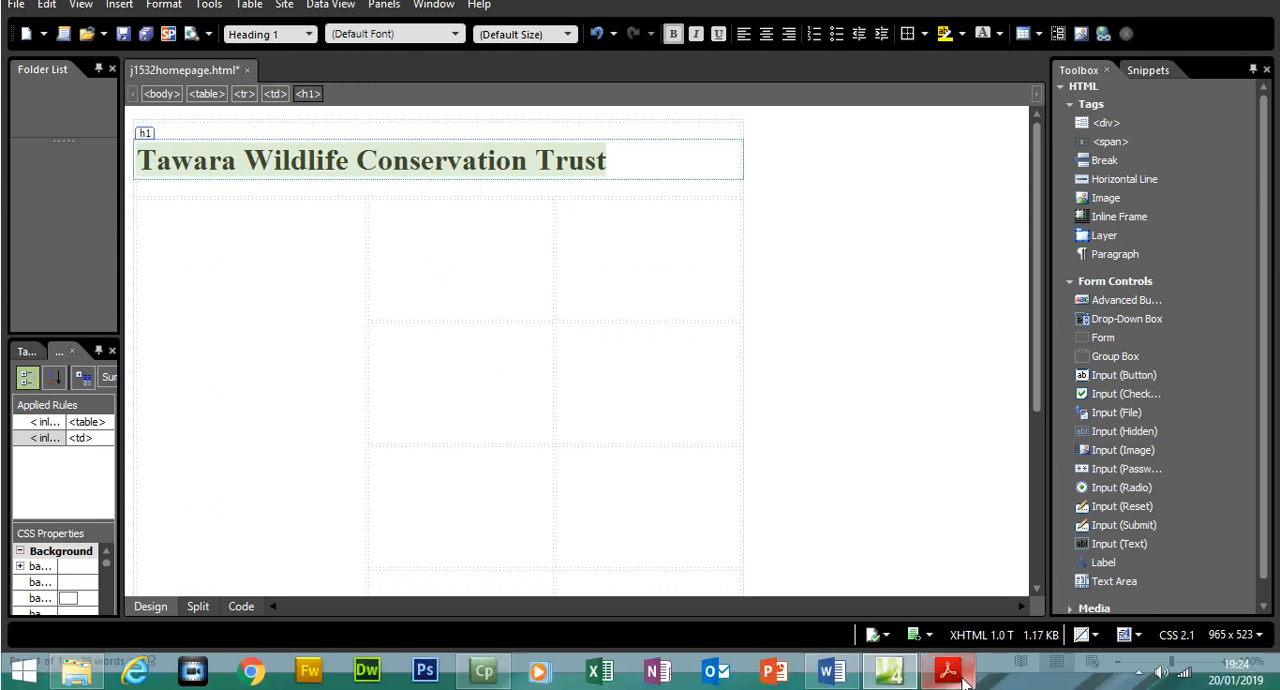
Locate cell K in the exam paper's table diagram and copy the text "Edited by" from question 6
left_click(945, 672)
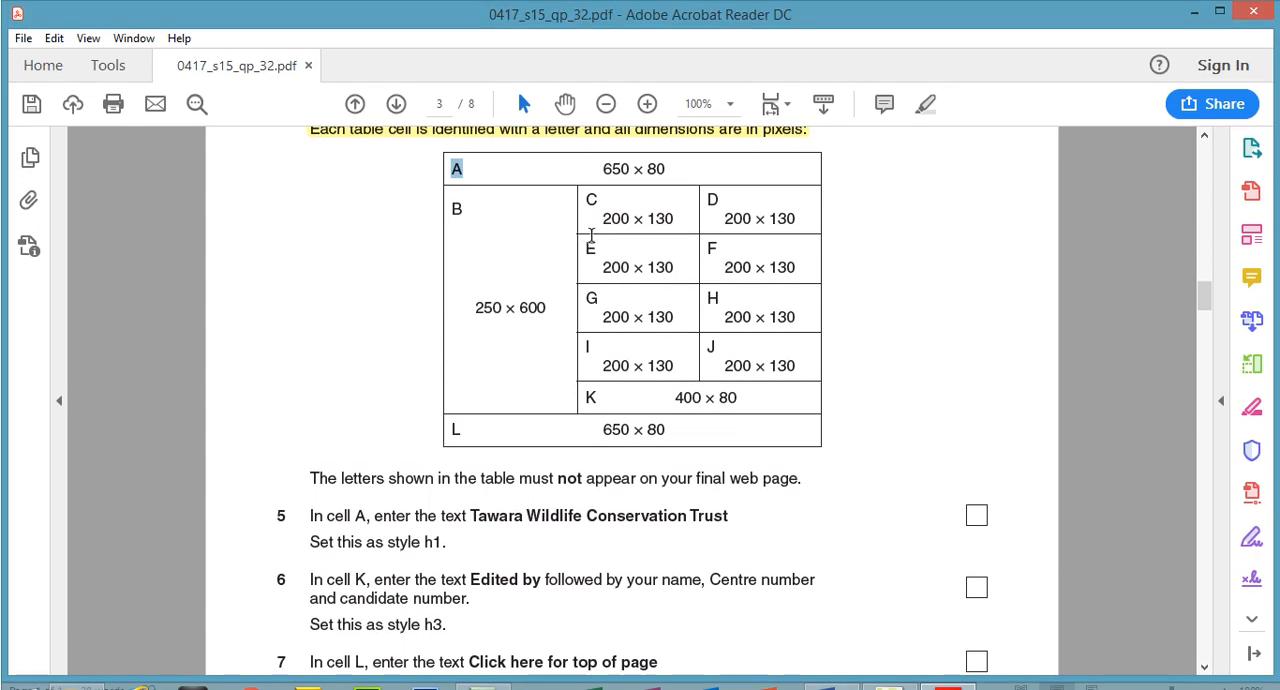
left_click_drag(609, 423, 742, 404)
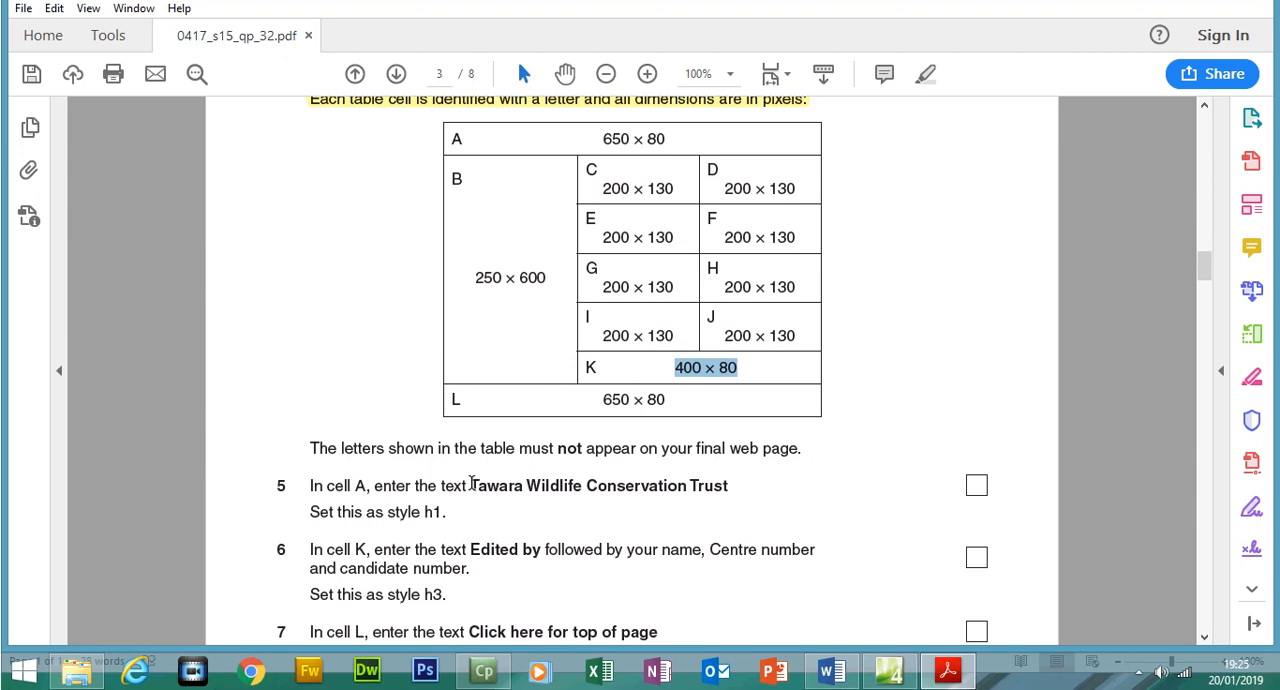
left_click_drag(470, 549, 544, 549)
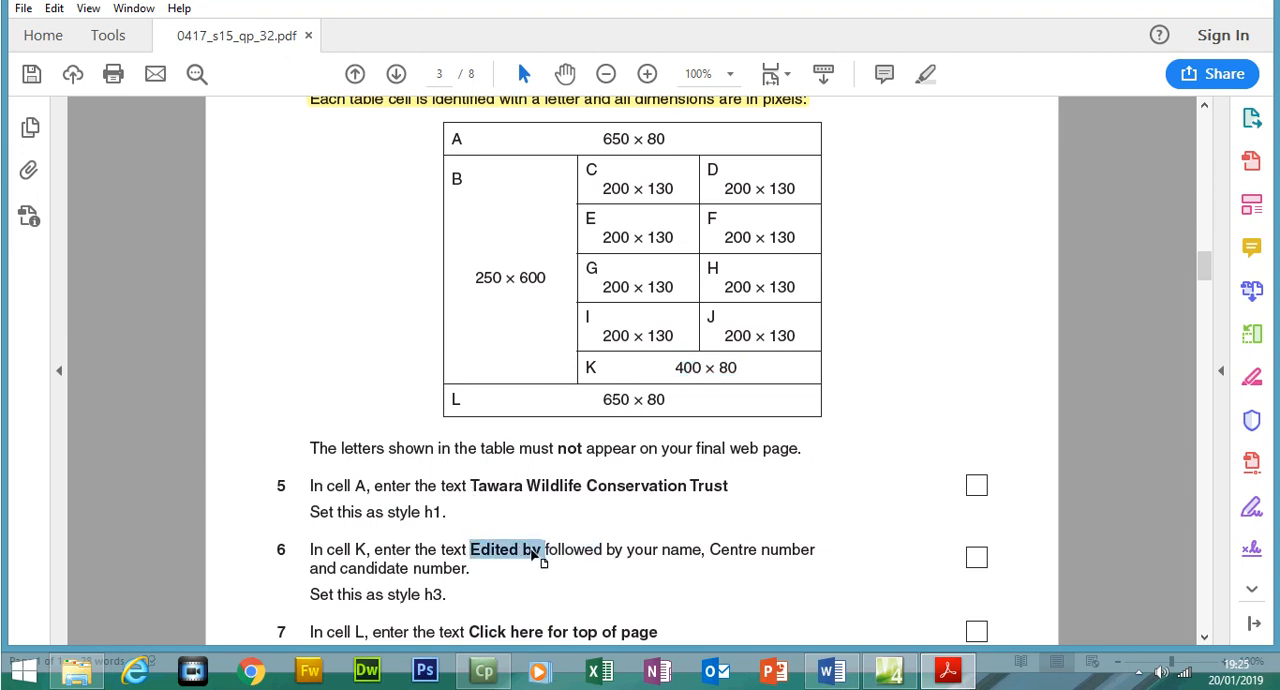
right_click(540, 551)
left_click(572, 377)
Paste "Edited by" into cell K of the web page and add the author's name, Centre number and candidate number
left_click(889, 671)
left_click_drag(1035, 357, 1037, 517)
left_click(535, 484)
key("ctrl+v")
type("Y")
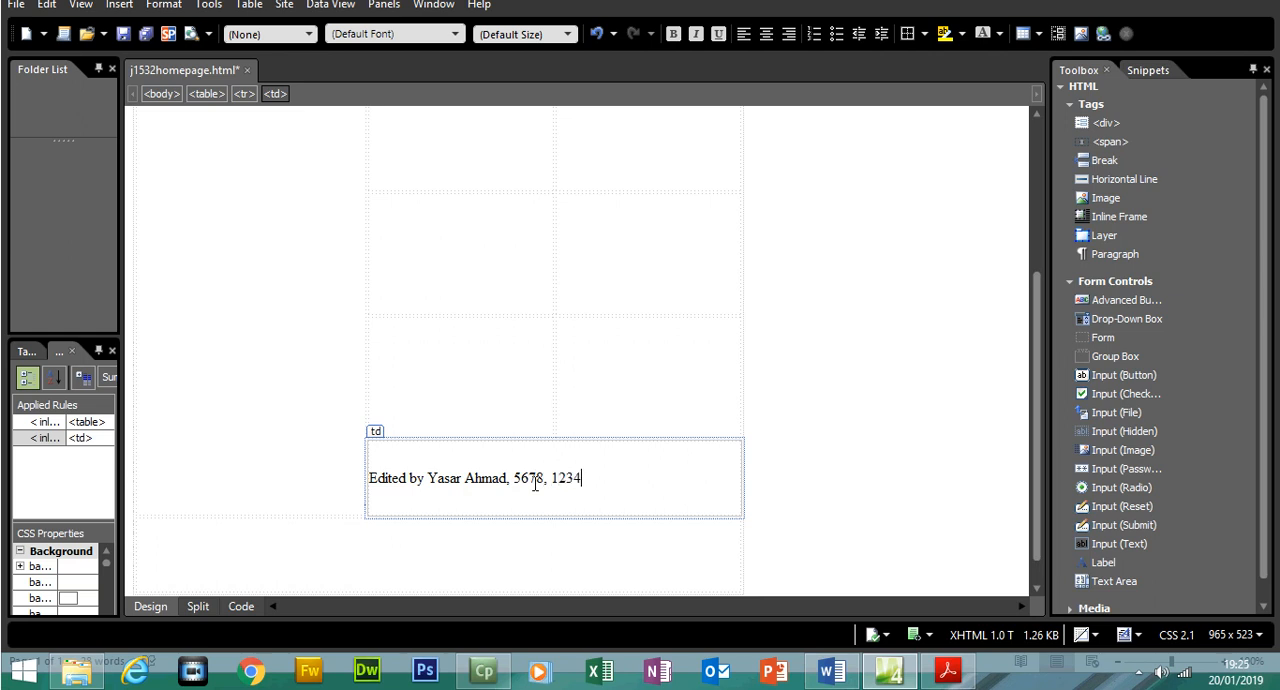
Highlight questions 5 and 6 in the exam paper and format the cell K text on the web page as Heading 3
left_click(369, 469)
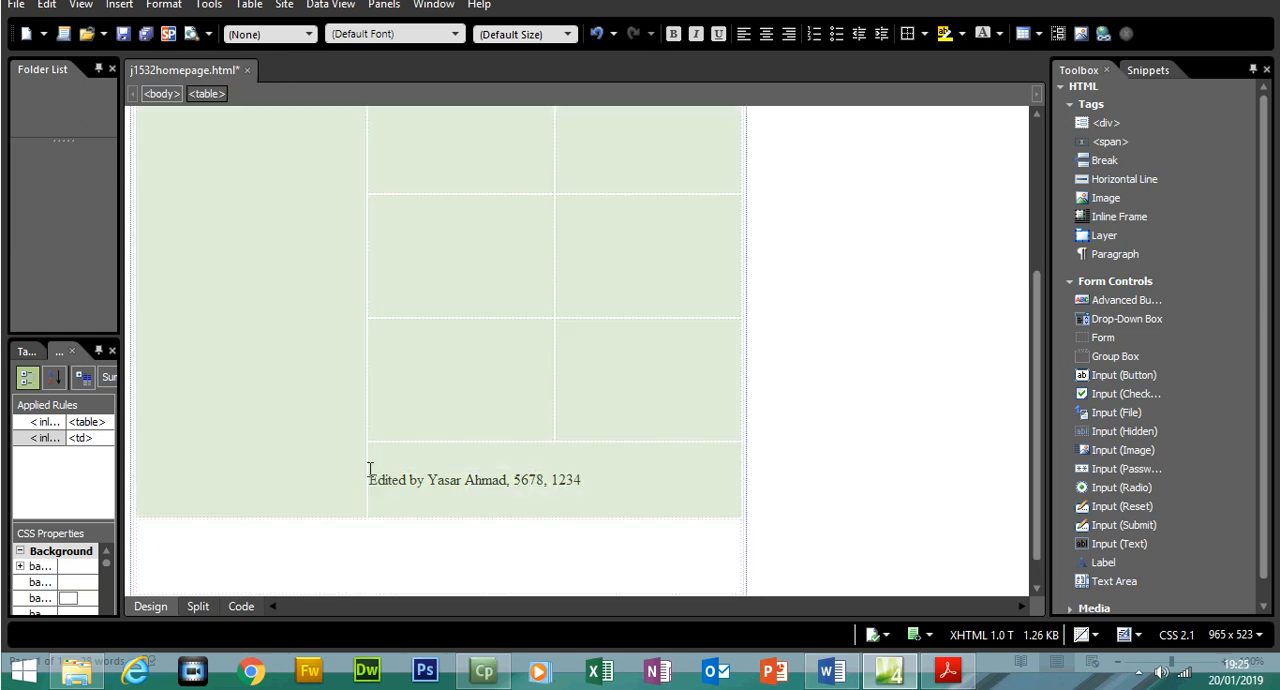
left_click_drag(586, 478, 373, 482)
left_click(947, 670)
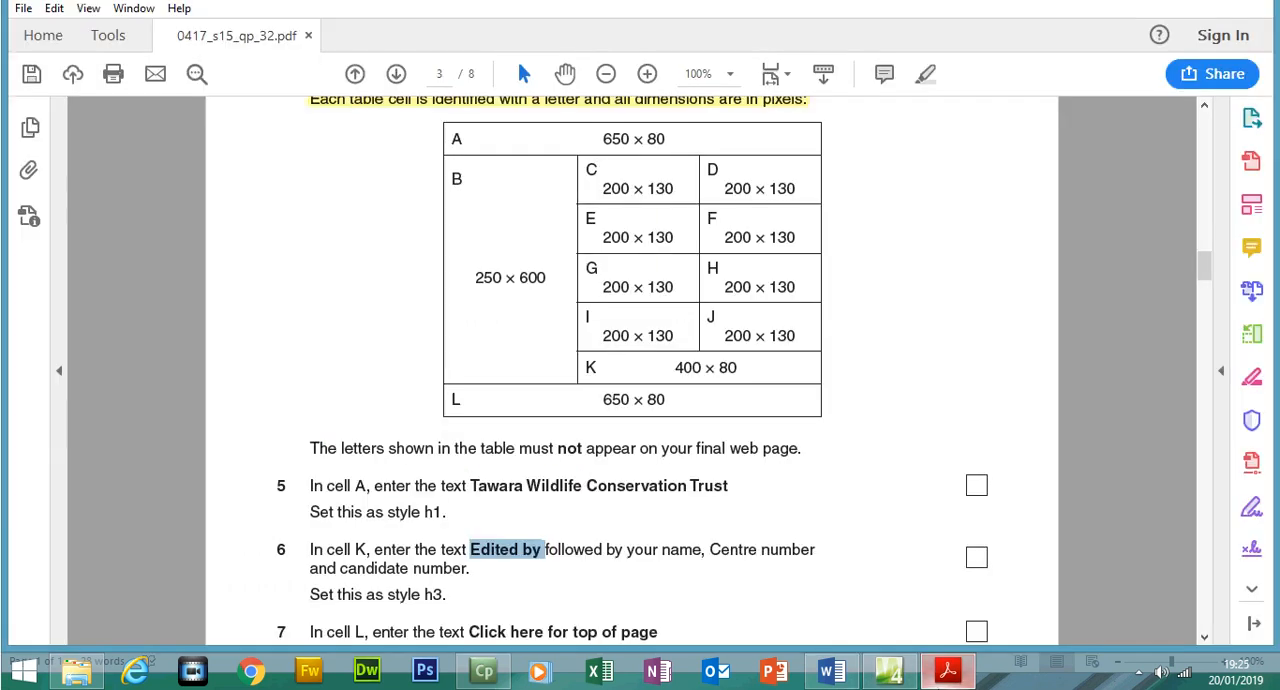
left_click_drag(448, 598, 281, 484)
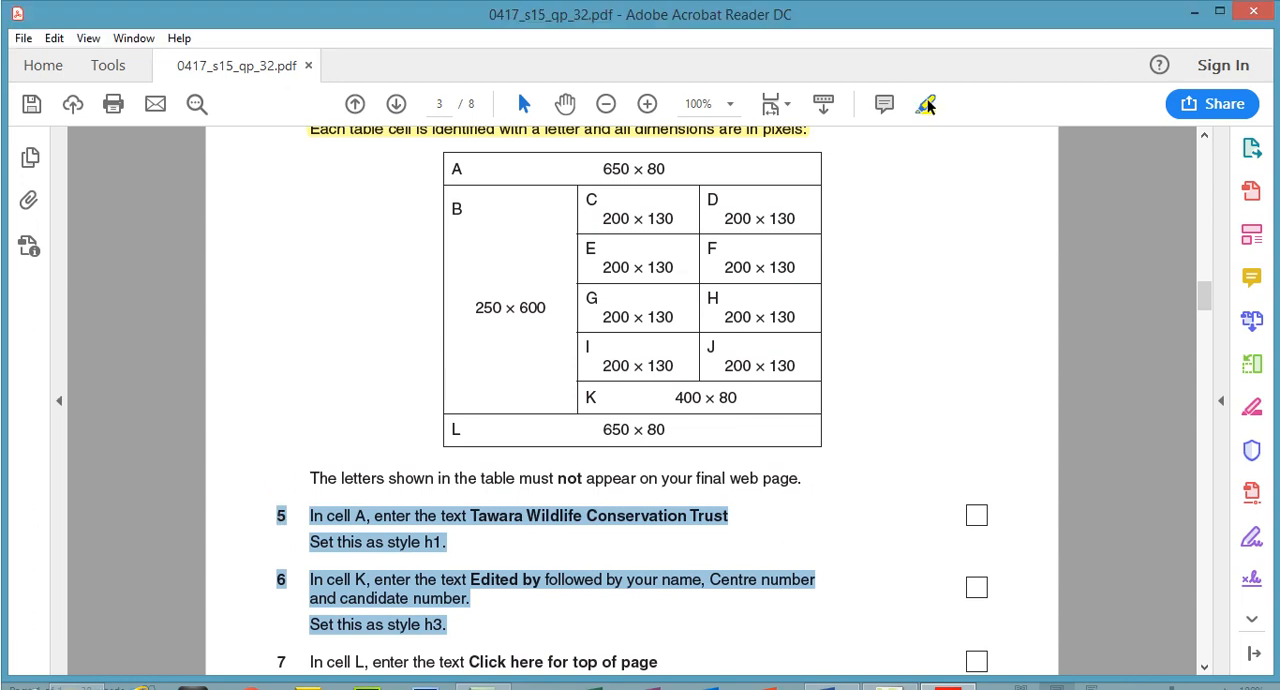
left_click(926, 74)
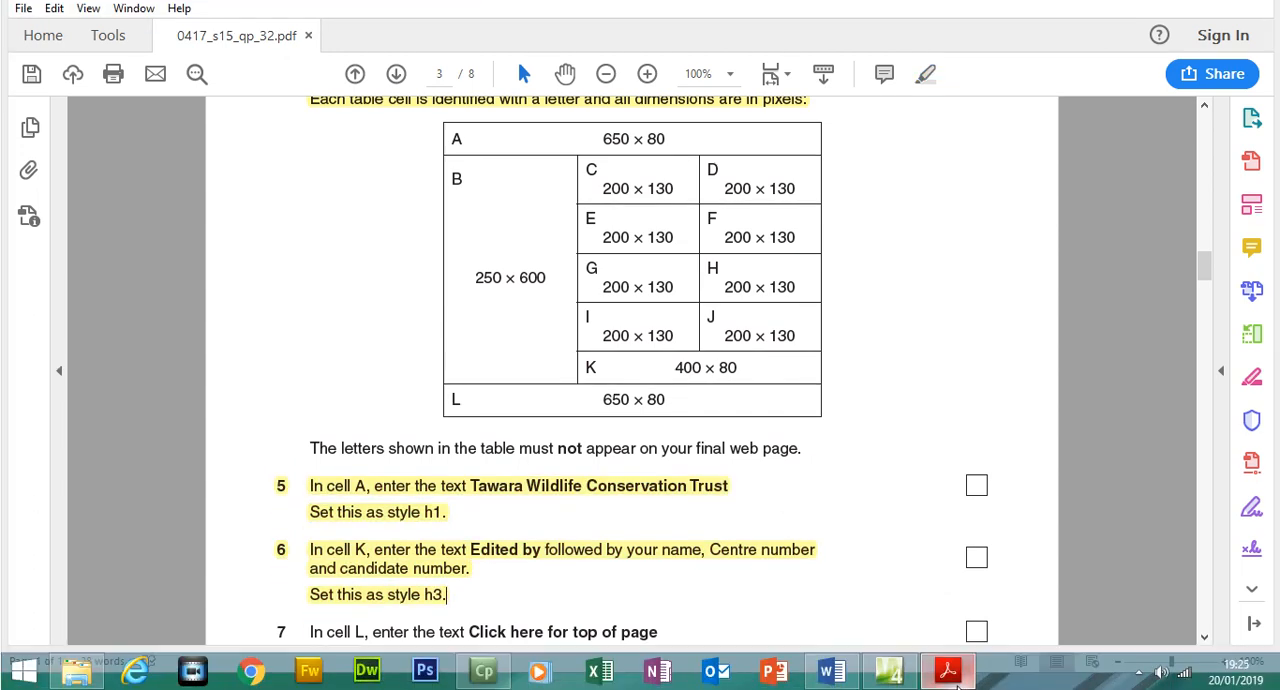
left_click(889, 670)
left_click(270, 34)
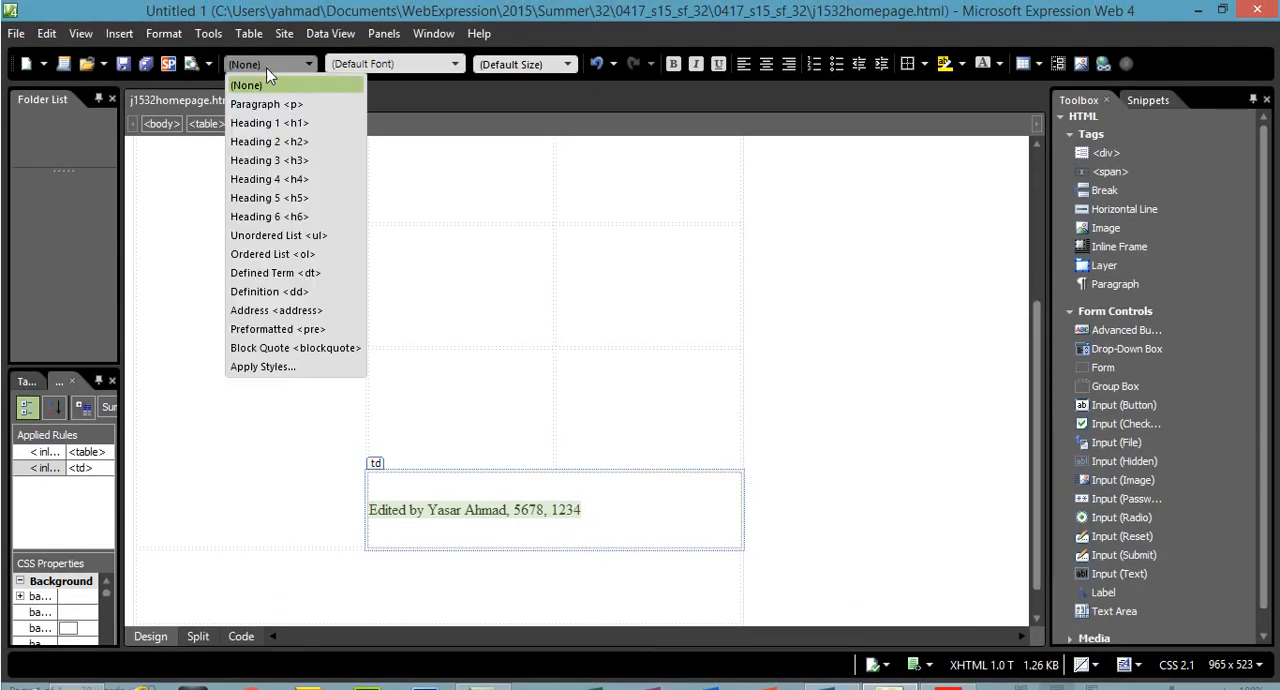
left_click(289, 160)
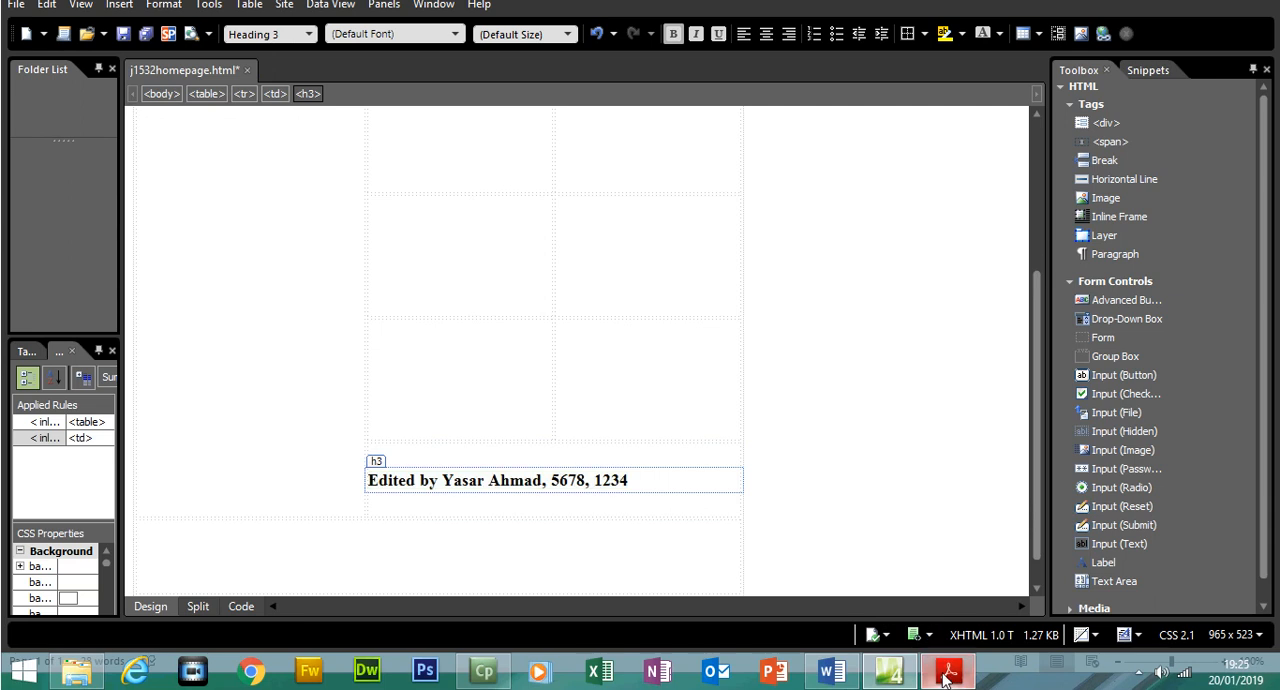
Return to the exam paper and copy the text "Click here for top of page" from question 7
left_click(946, 668)
left_click_drag(1204, 262, 1206, 316)
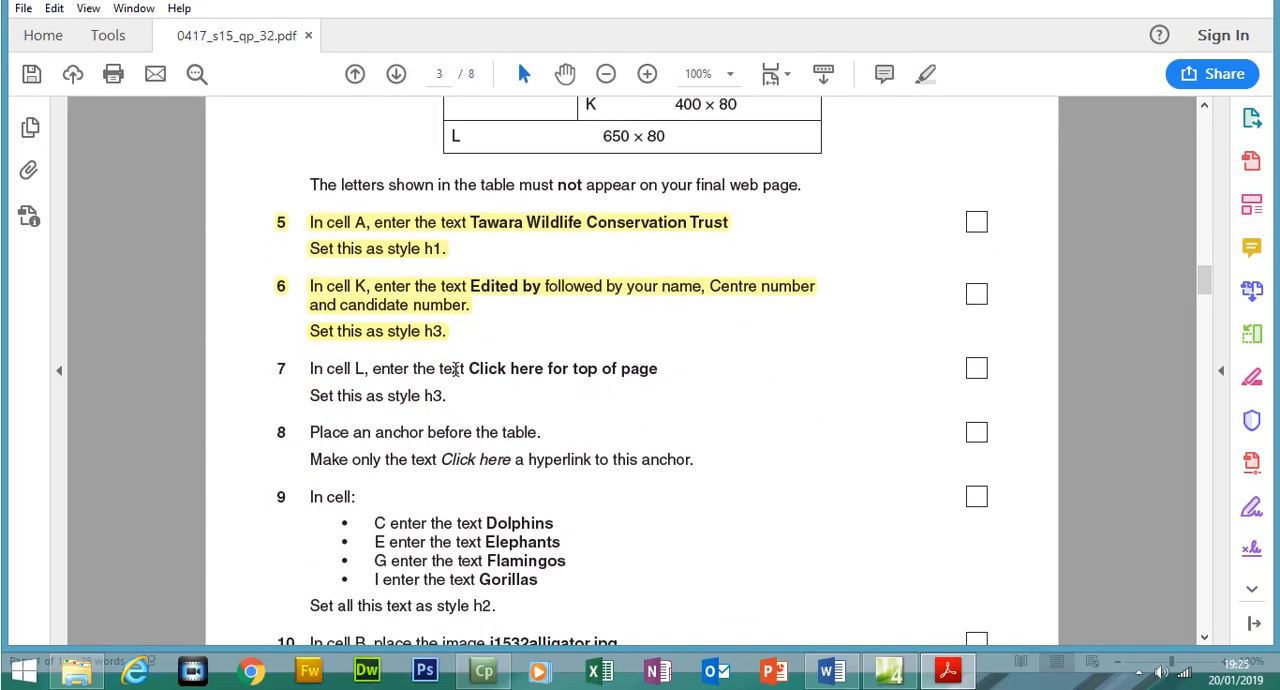
left_click_drag(470, 369, 642, 374)
right_click(643, 376)
left_click(680, 391)
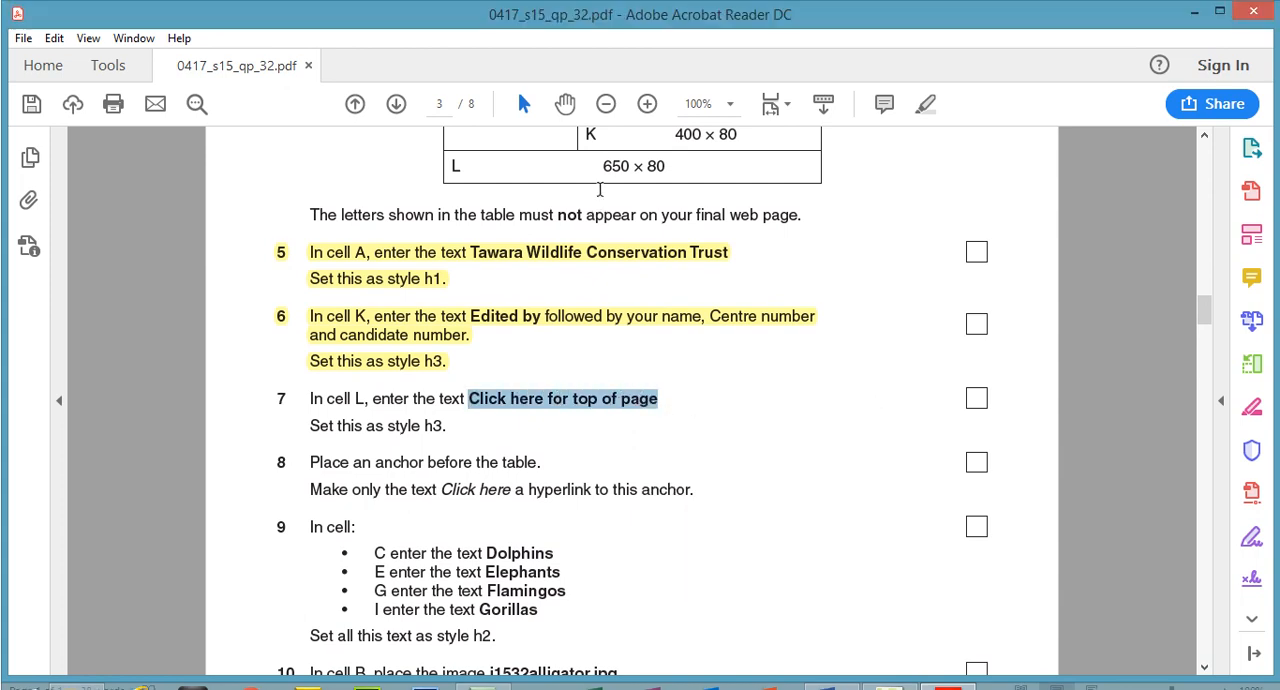
Locate cell L in the exam paper's table diagram and paste "Click here for top of page" into cell L of the web page
left_click_drag(603, 136, 668, 166)
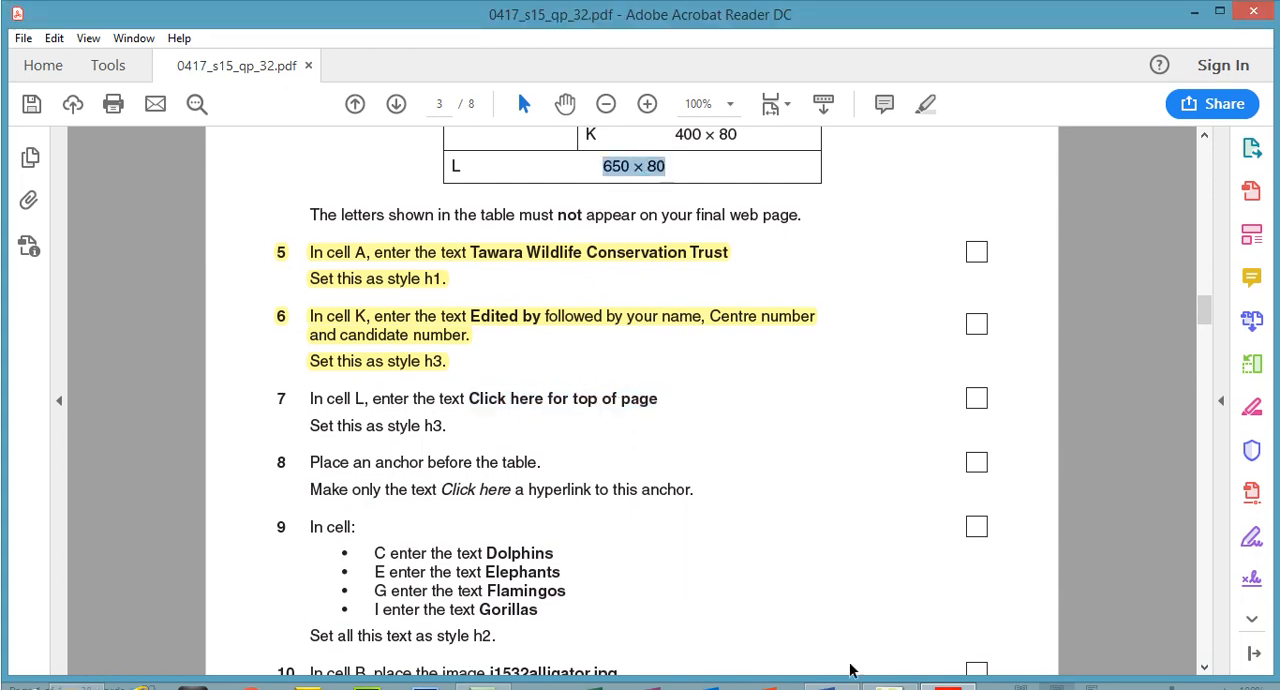
left_click(940, 676)
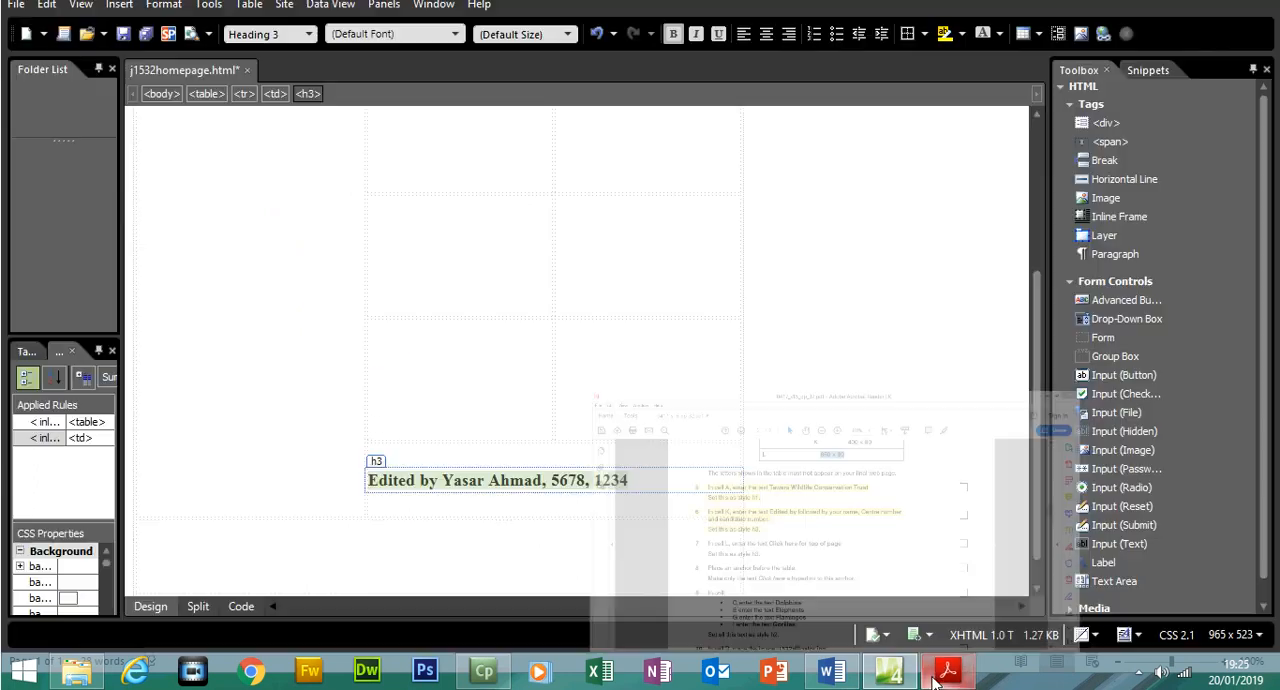
left_click(480, 553)
key("ctrl+v")
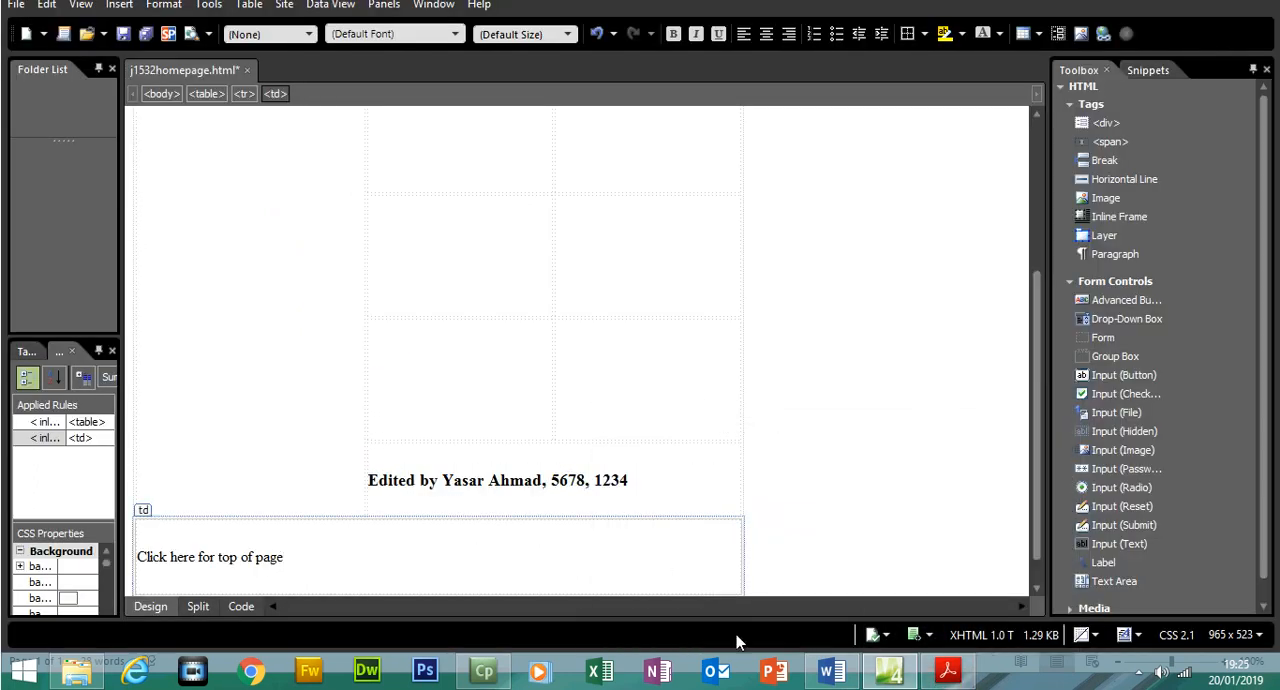
Return to the exam paper and highlight both lines of question 7 in yellow as completed
left_click(948, 670)
mouse_move(442, 400)
left_mouse_down()
mouse_move(366, 396)
mouse_move(312, 370)
left_mouse_up()
left_click(925, 74)
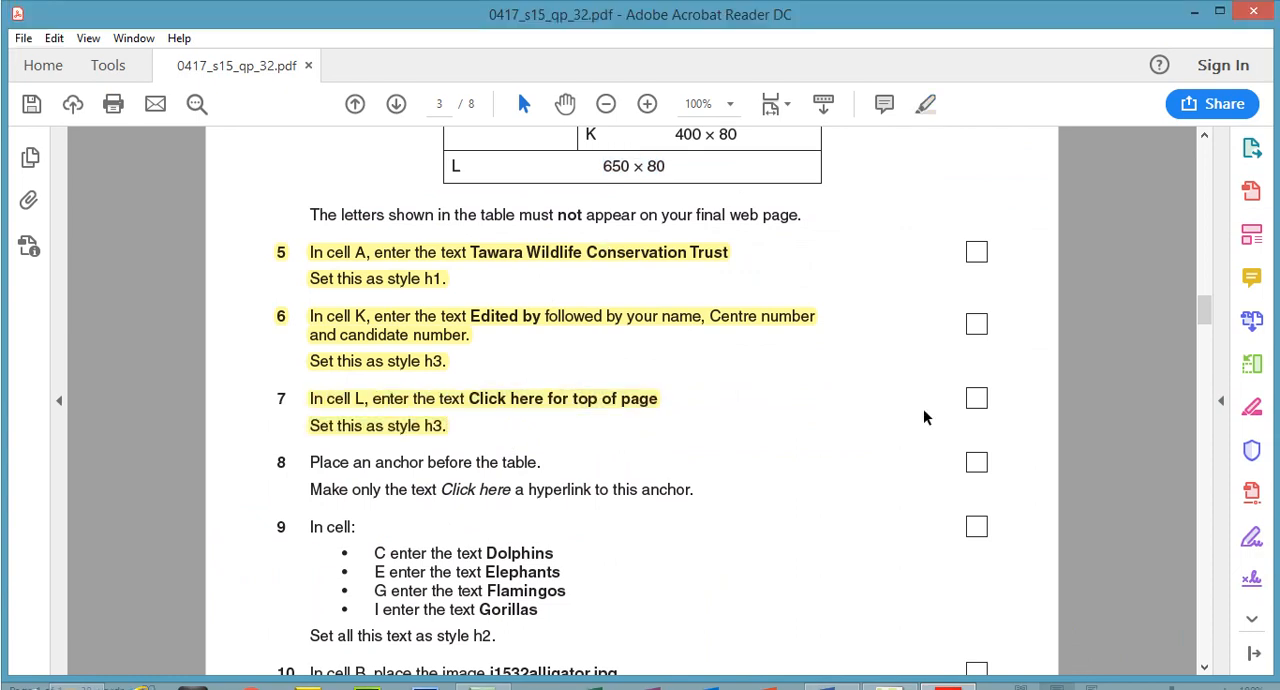
left_click(540, 408)
Switch back to the web page and format the cell L text "Click here for top of page" as Heading 3
left_click(948, 678)
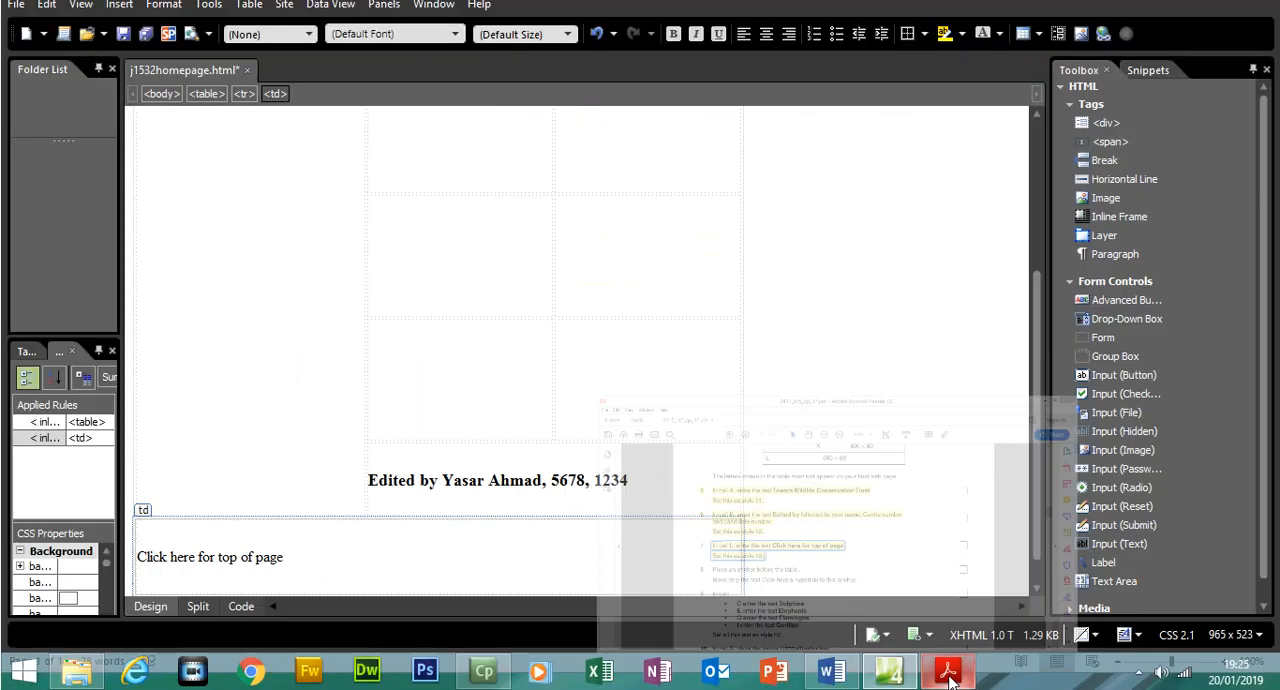
left_click_drag(287, 557, 137, 560)
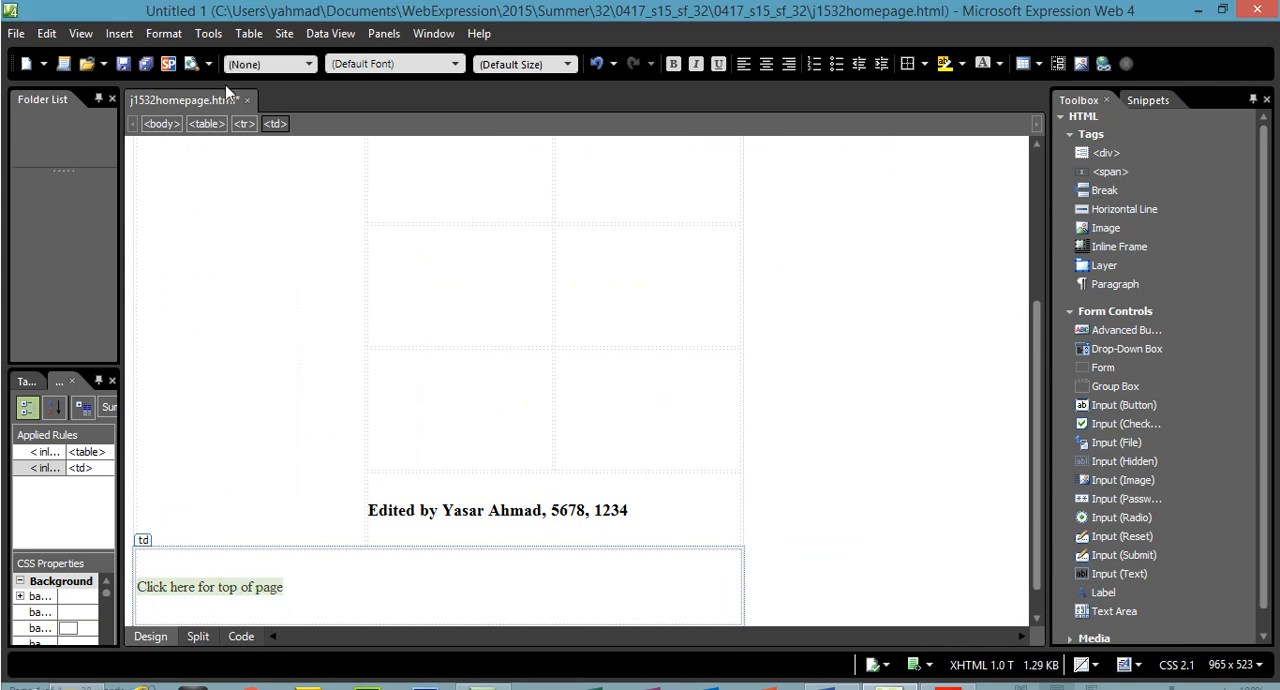
left_click(268, 34)
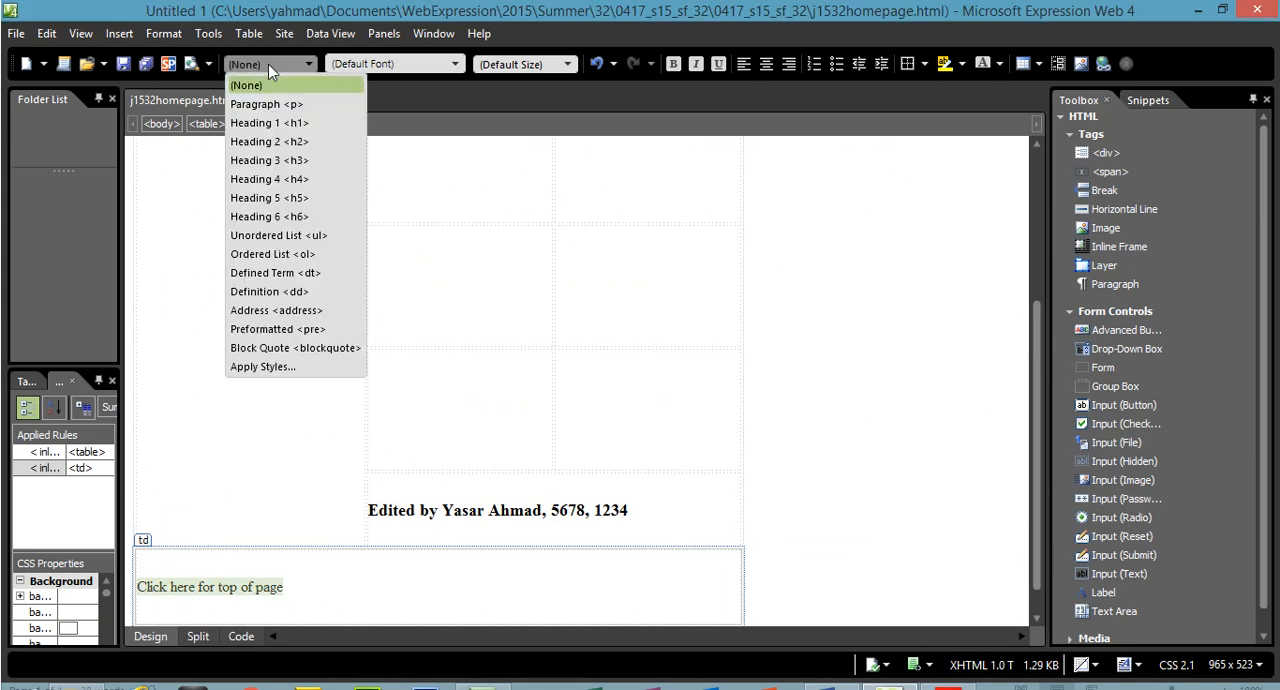
left_click(295, 163)
Return to the exam paper and read question 8's instruction about placing an anchor before the table
left_click(958, 678)
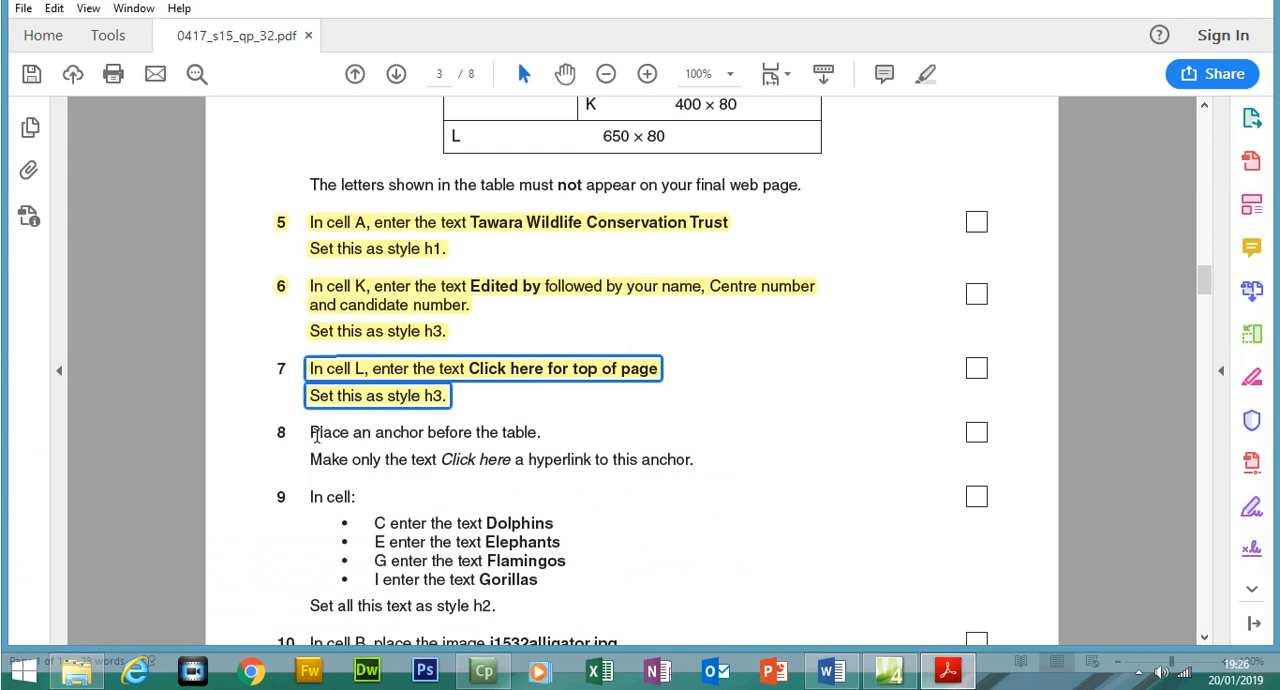
left_click_drag(311, 431, 521, 432)
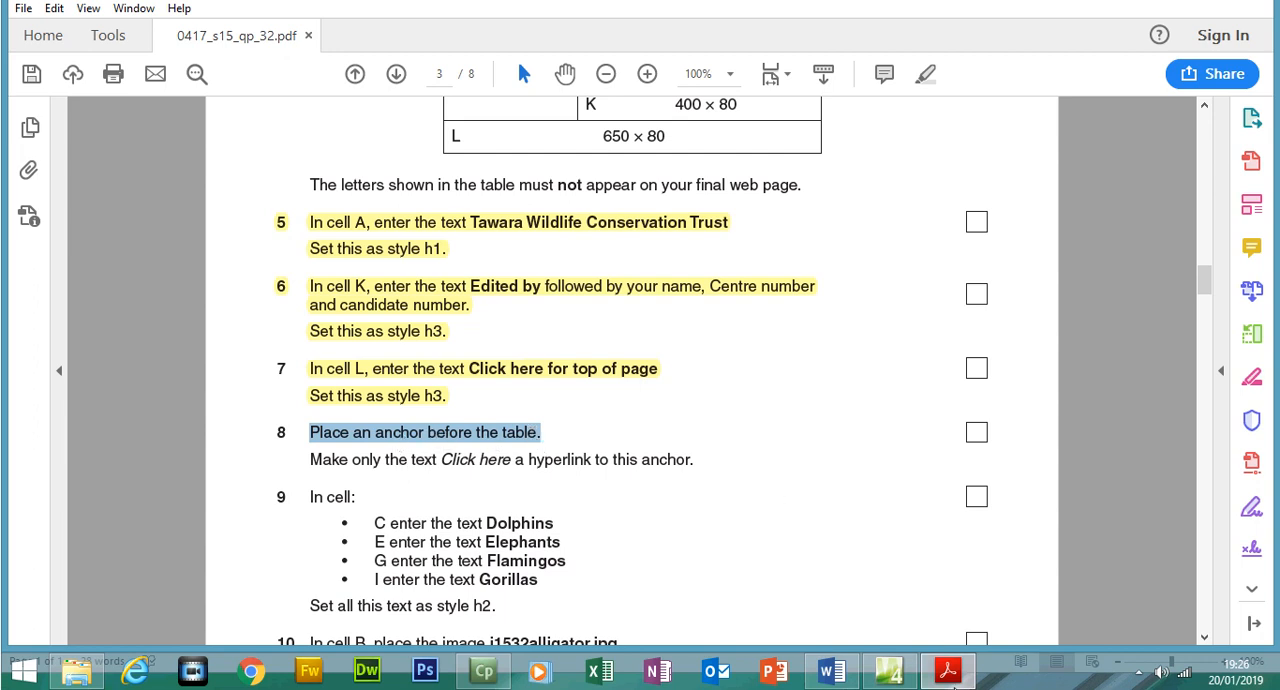
mouse_move(890, 675)
mouse_move(783, 502)
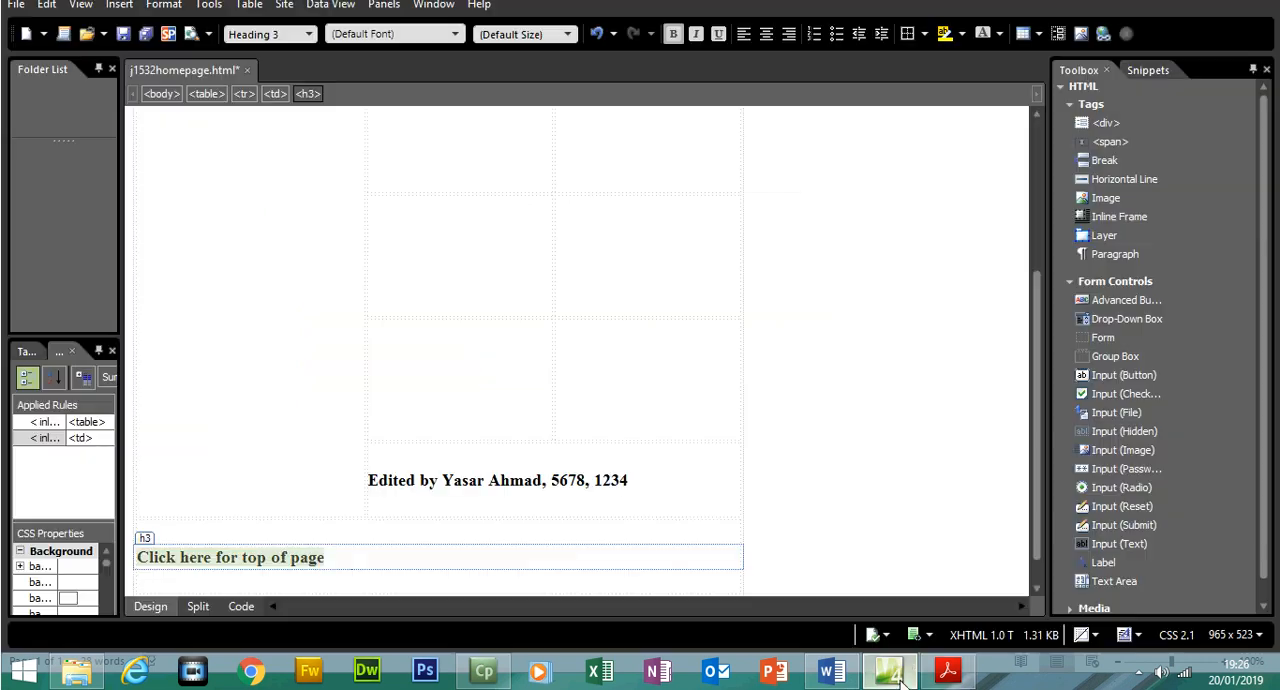
In the HTML code of j1532homepage, insert a bookmark named "top" between the opening body tag and the table
left_click(890, 672)
left_click_drag(1039, 407, 1037, 211)
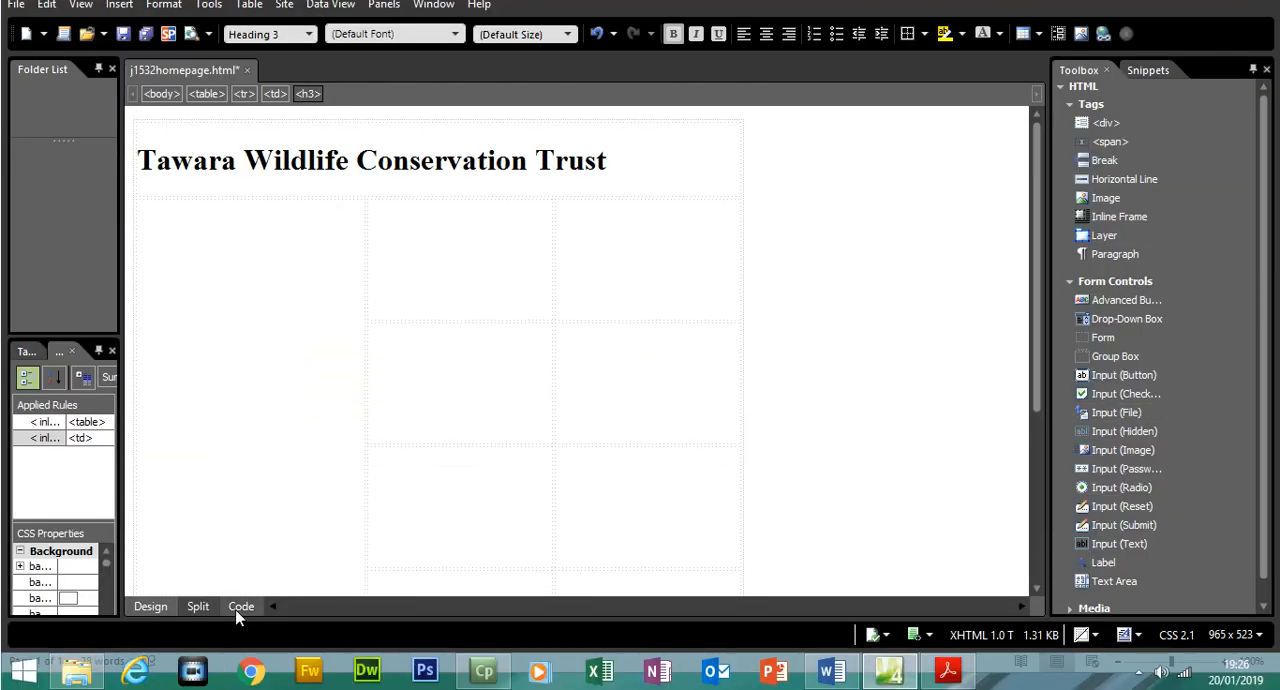
left_click(238, 612)
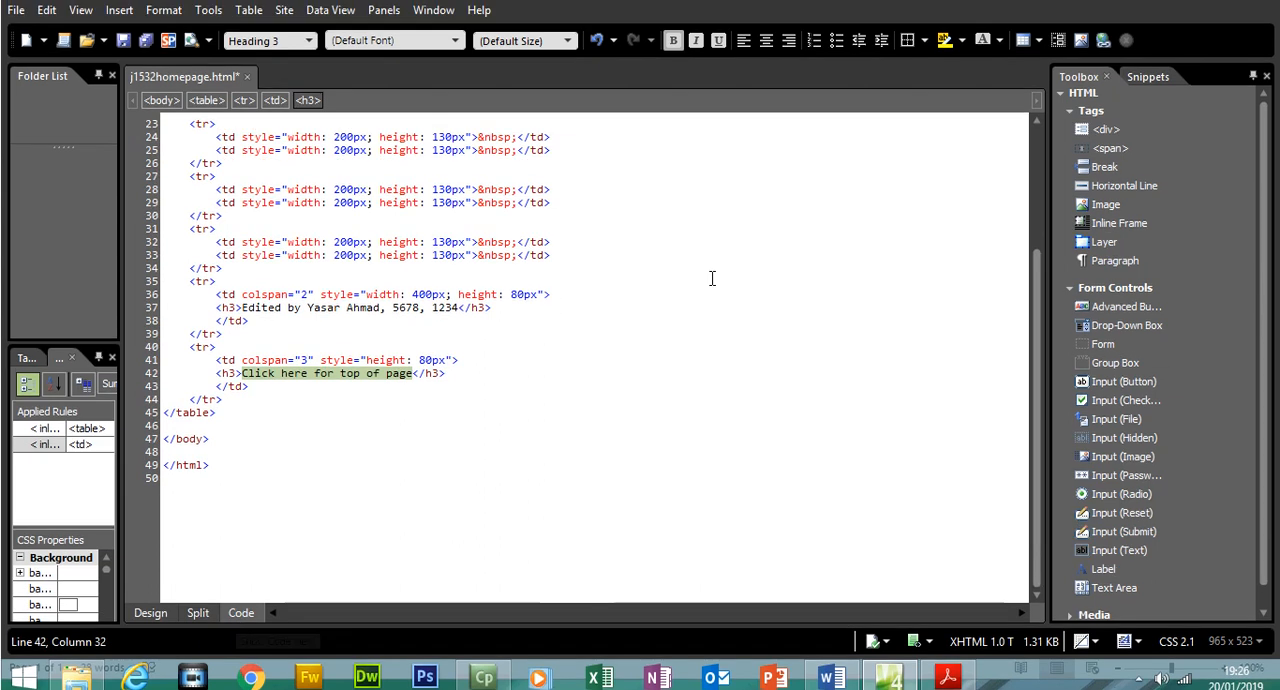
scroll(1037, 337, "up", 3)
scroll(1037, 352, "up", 5)
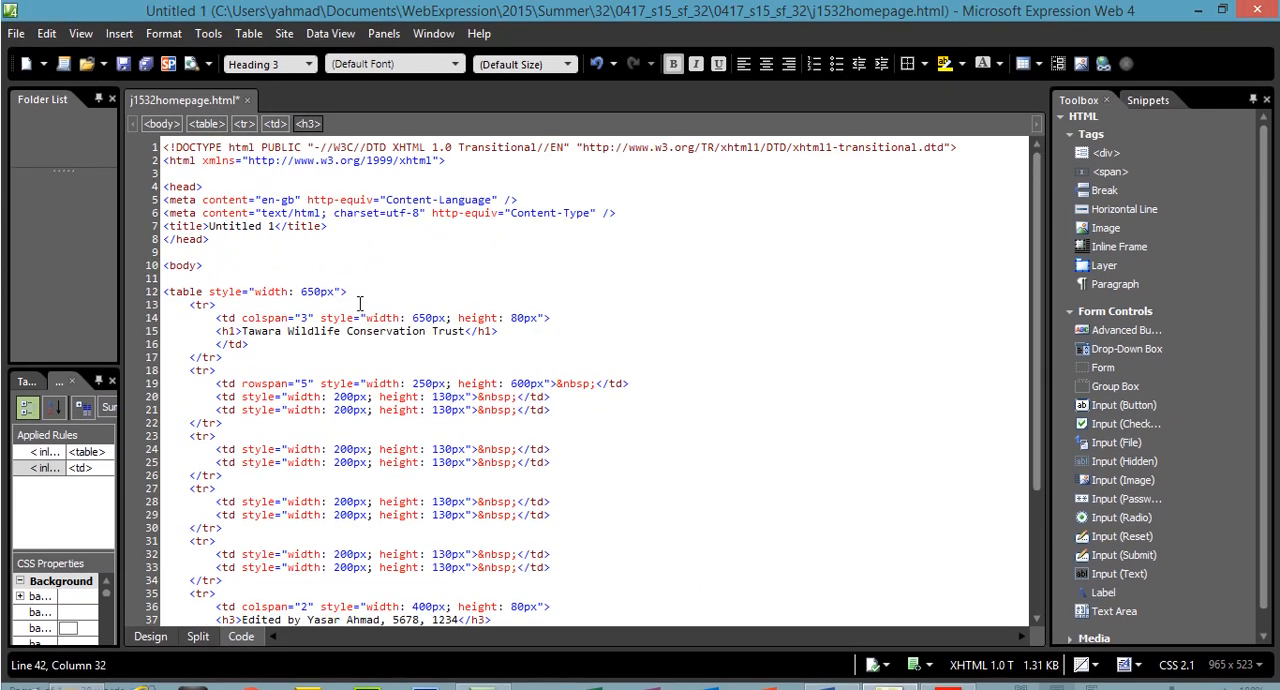
left_click(173, 280)
left_click_drag(209, 266, 160, 267)
left_click(172, 280)
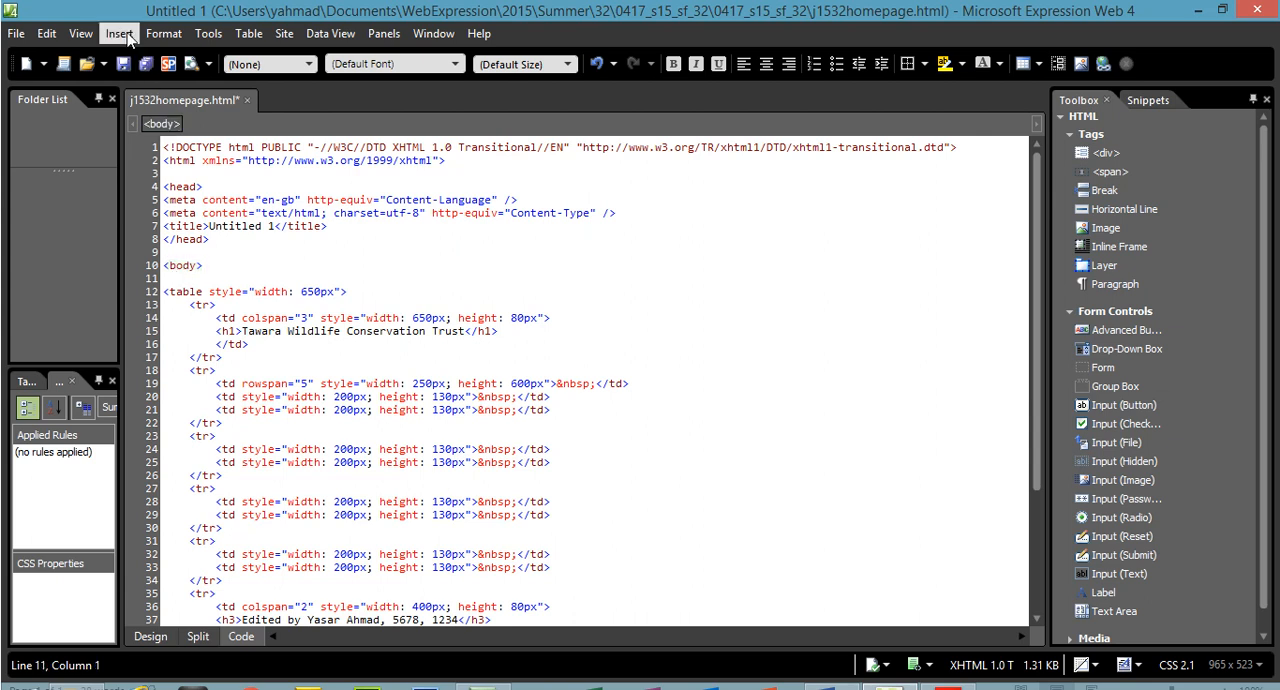
left_click(128, 35)
left_click(156, 152)
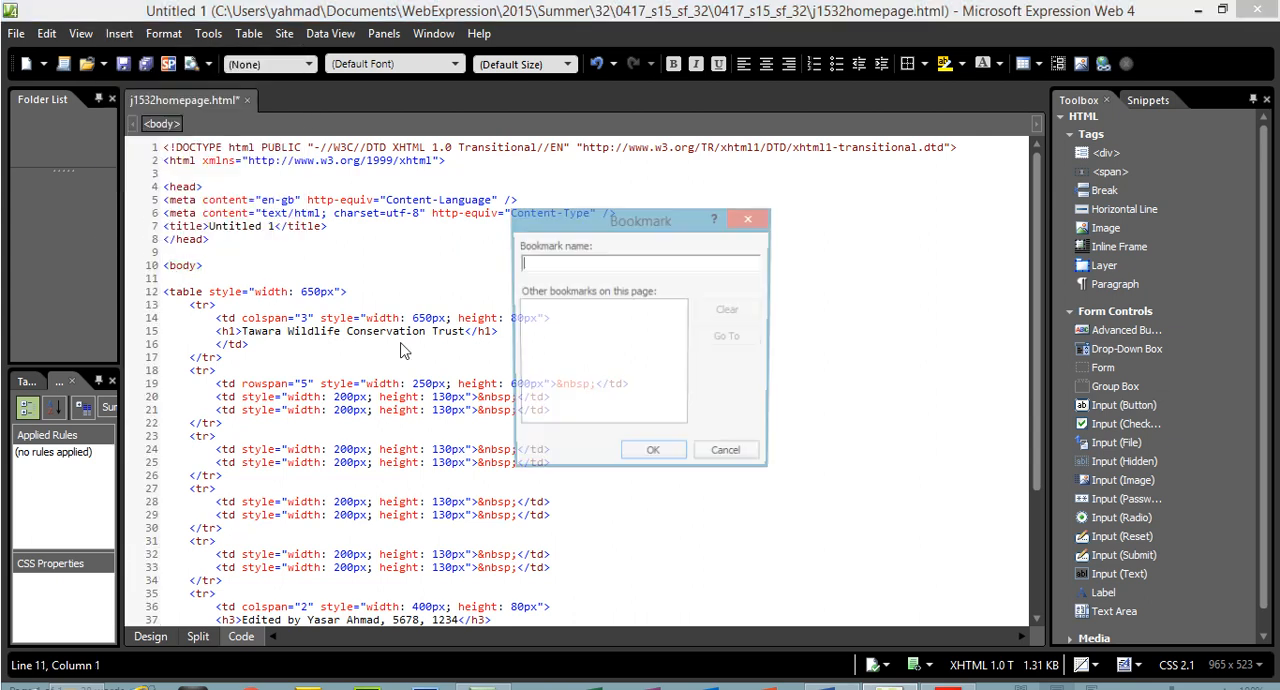
left_click(948, 668)
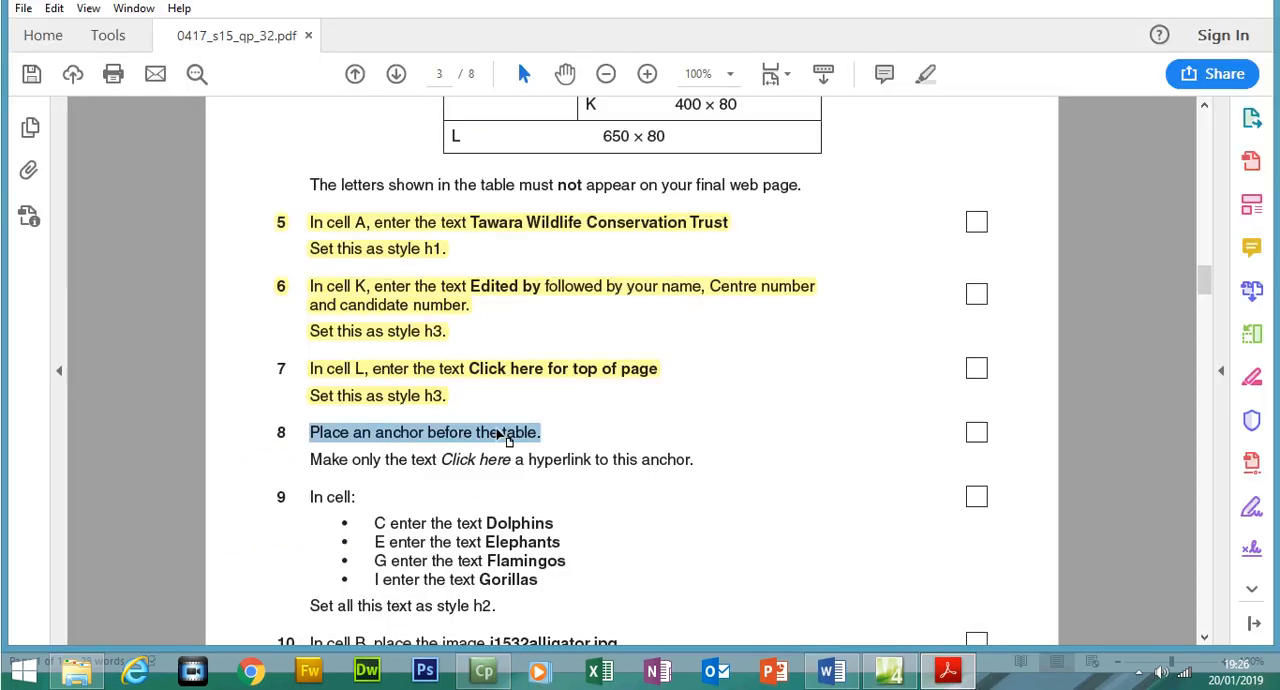
left_click(955, 672)
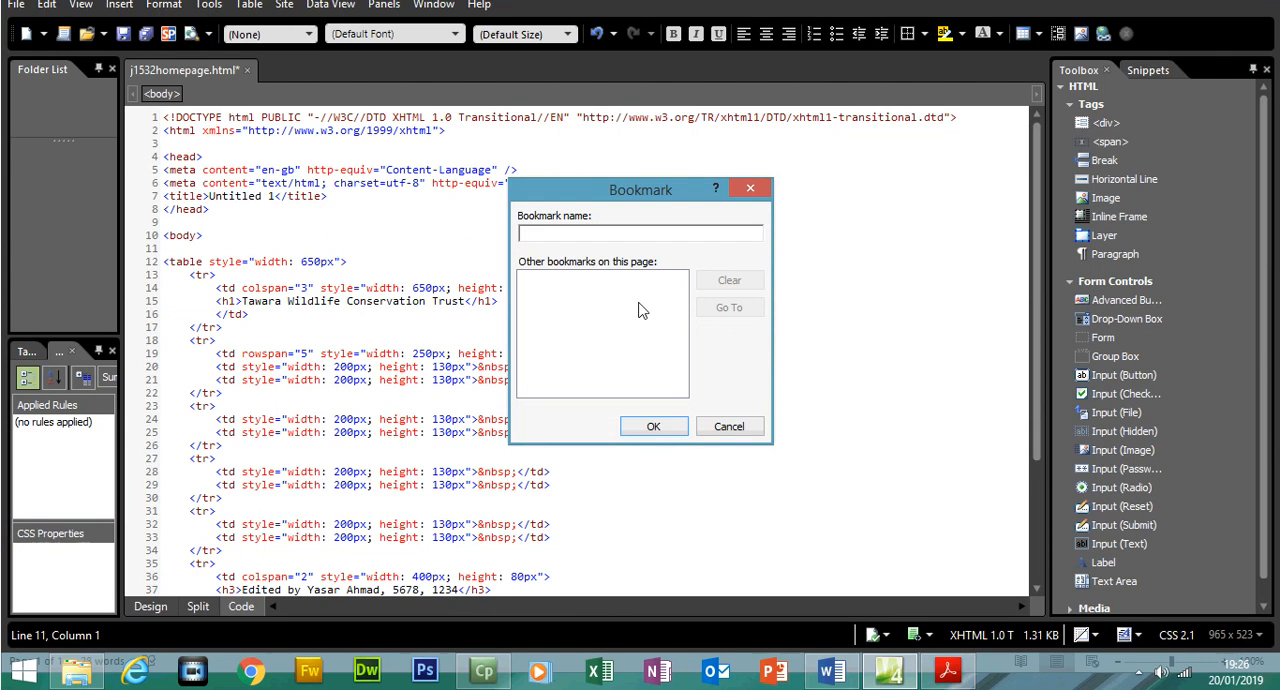
left_click(653, 426)
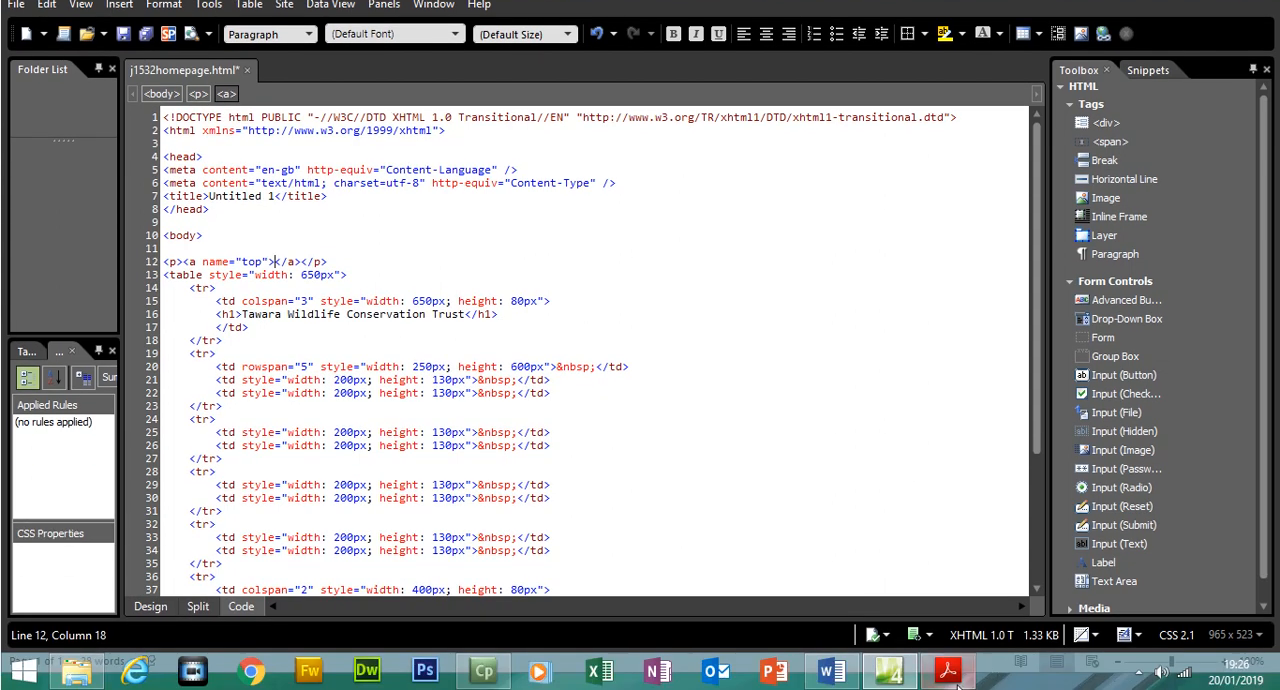
Read question 8's instruction about making only "Click here" a hyperlink in the exam paper and switch back to the web page
left_click(950, 672)
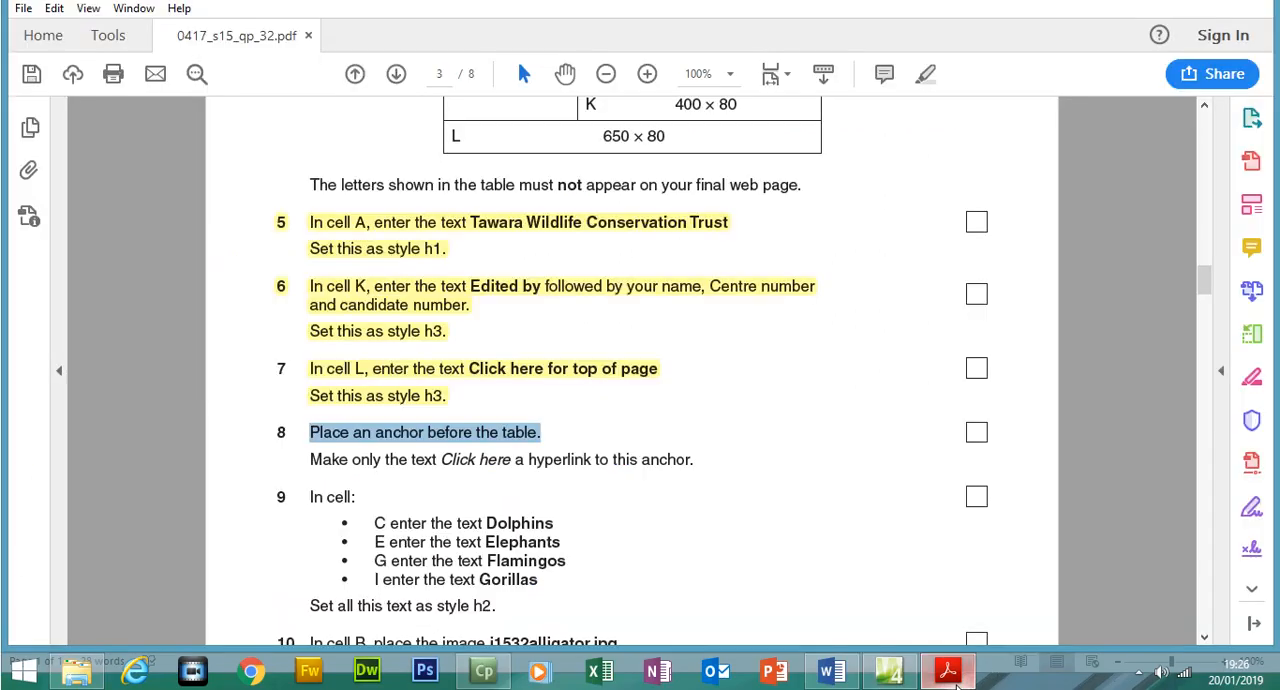
left_click_drag(313, 459, 690, 461)
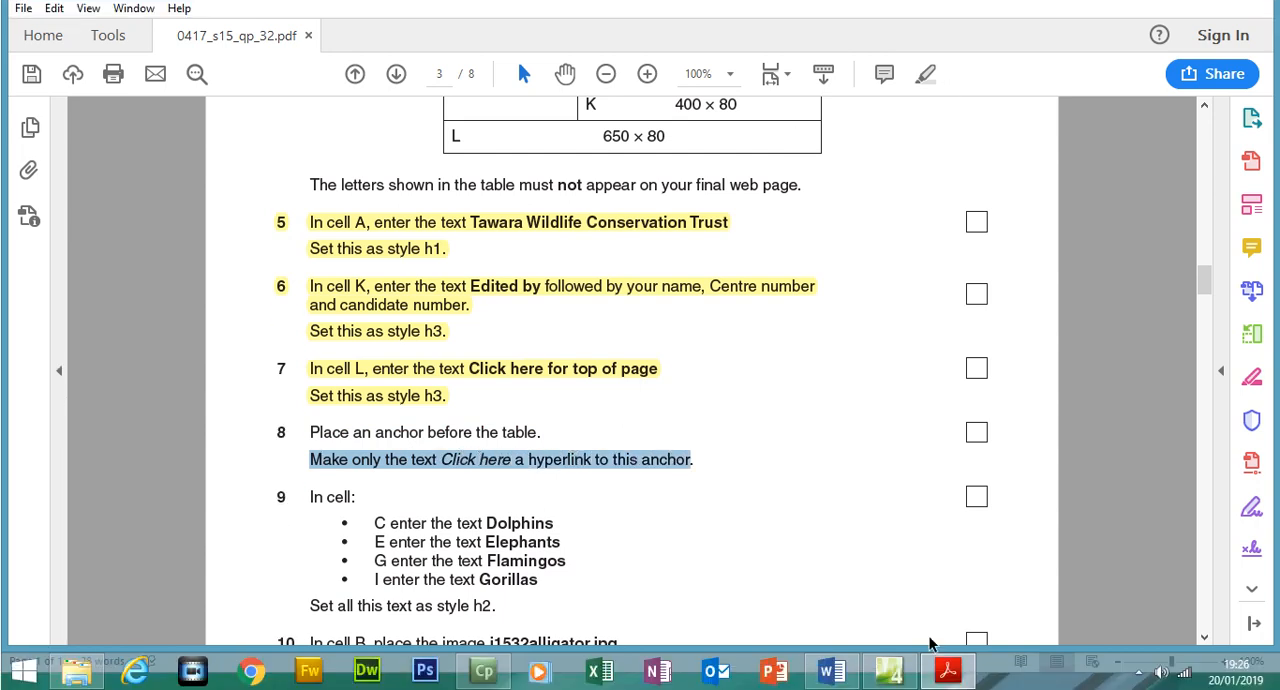
left_click(888, 670)
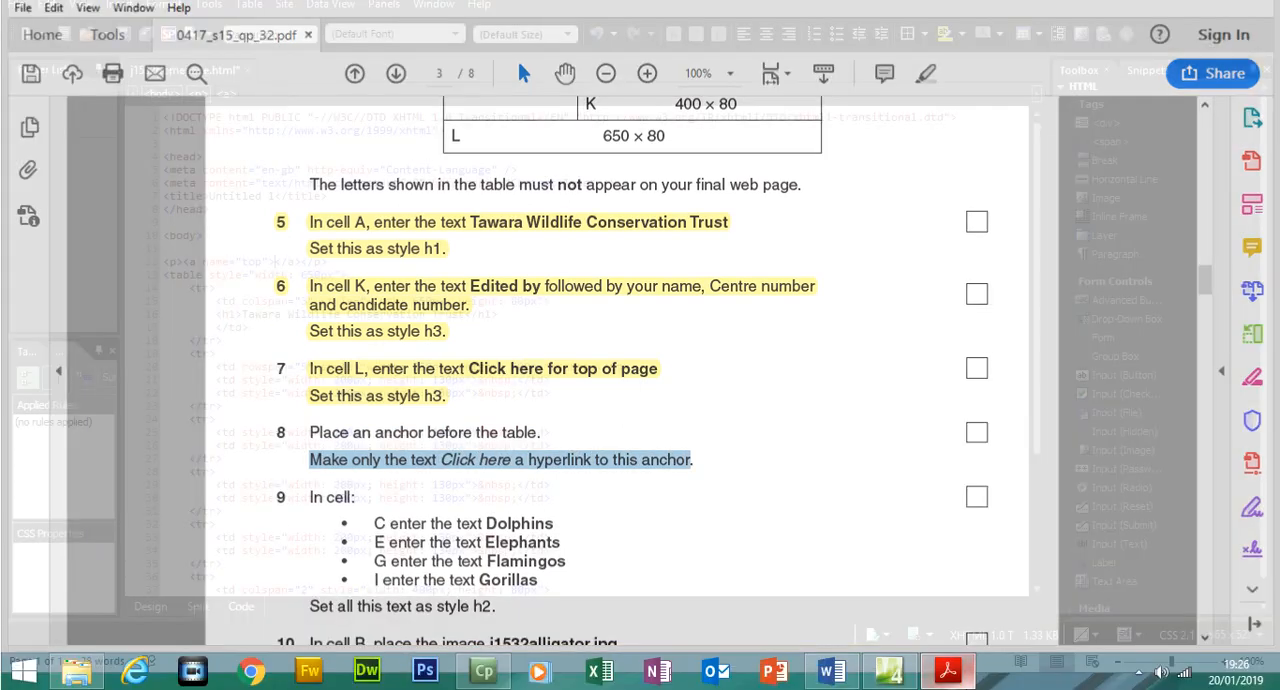
In Design view, link only the words "Click here" in cell L to the "top" bookmark in this document
left_click(150, 606)
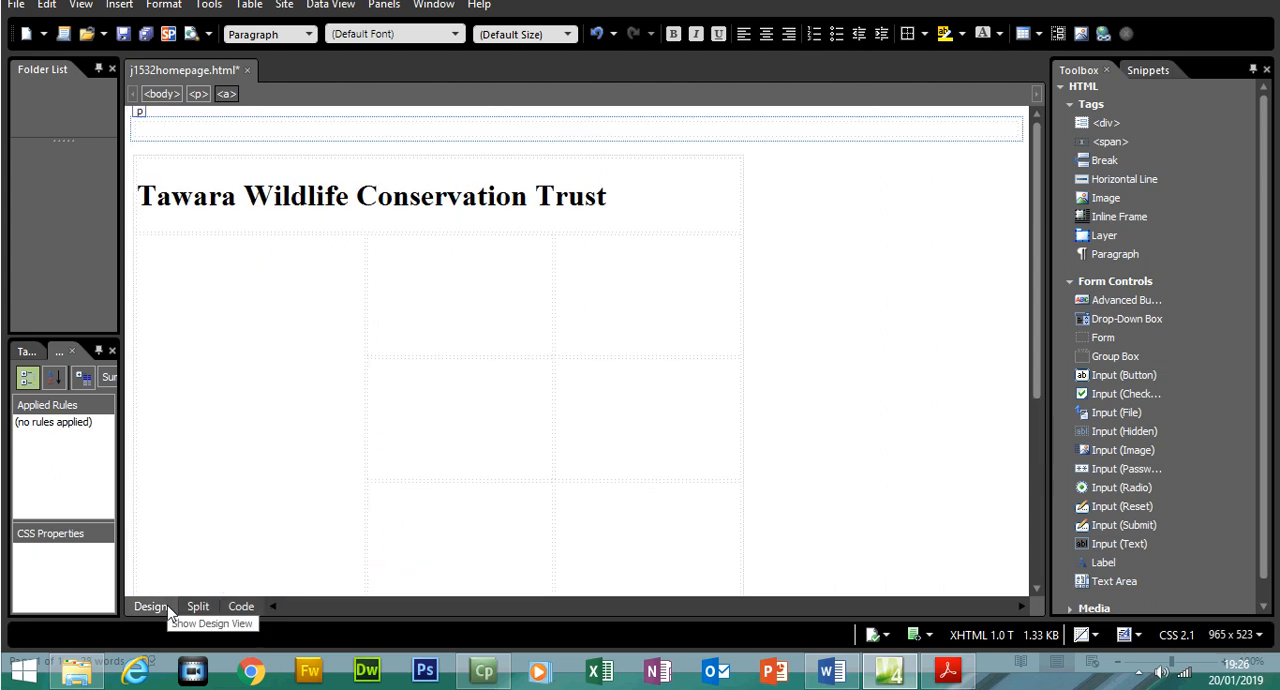
left_click_drag(1032, 362, 1047, 548)
left_click_drag(210, 524, 146, 524)
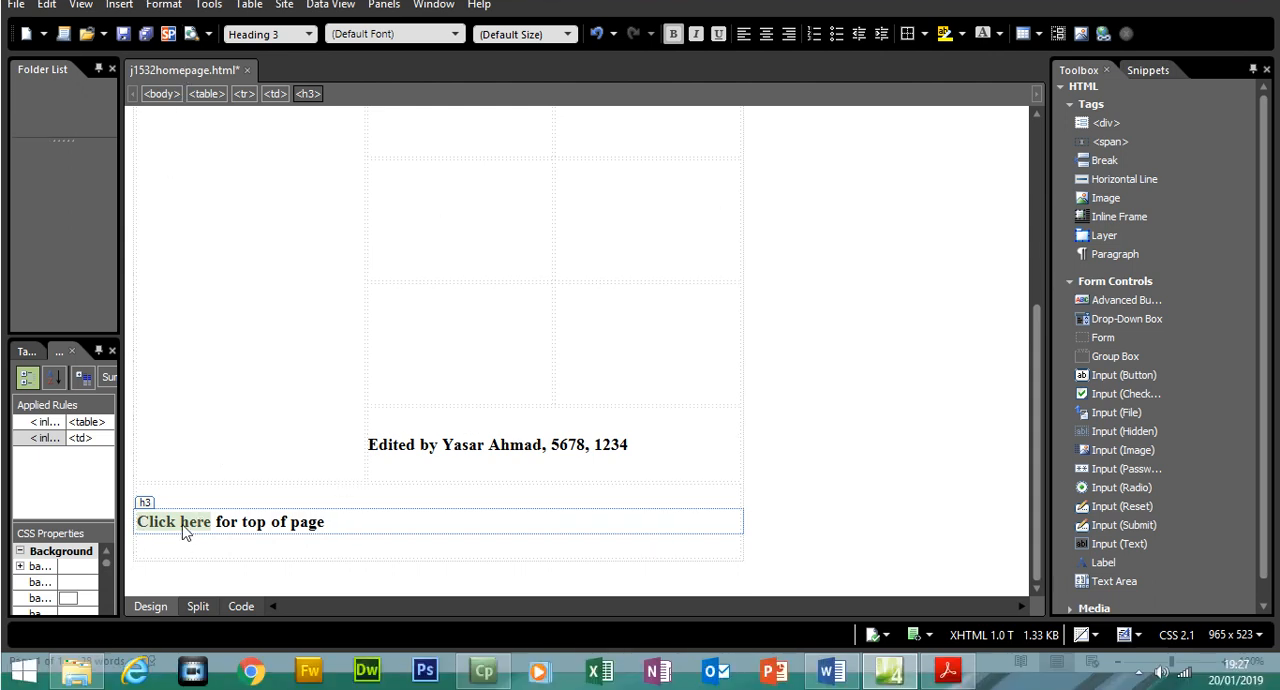
right_click(183, 528)
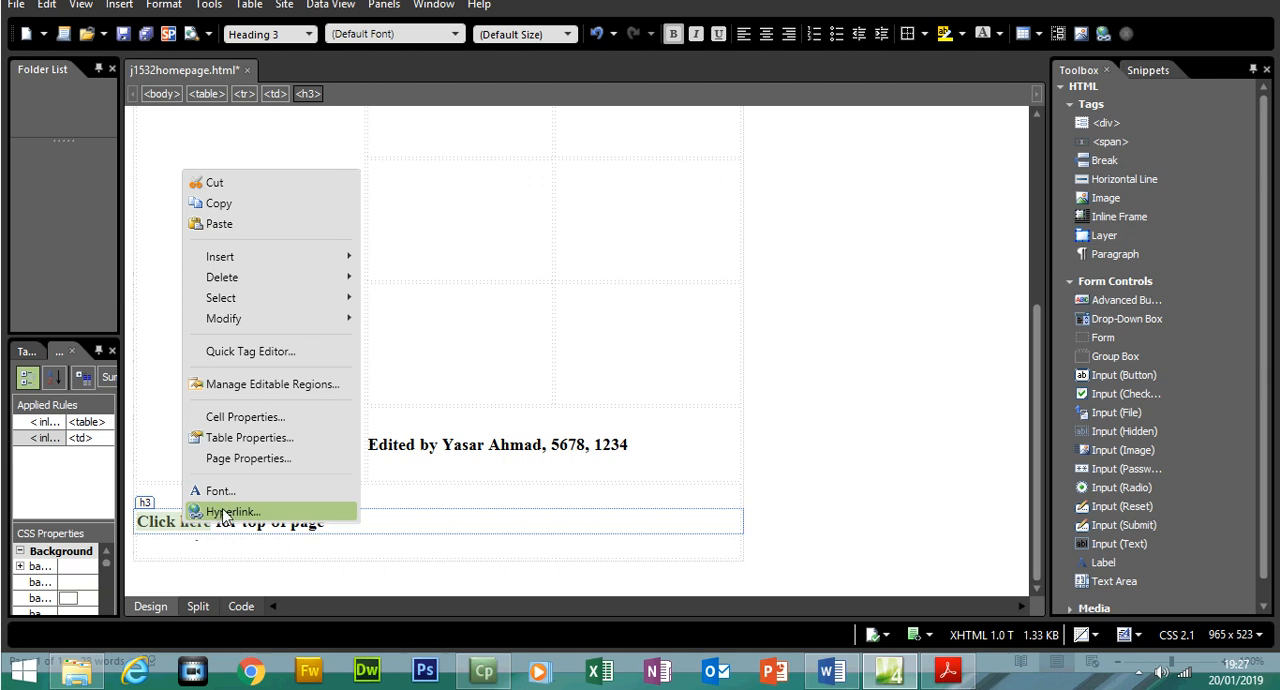
left_click(228, 512)
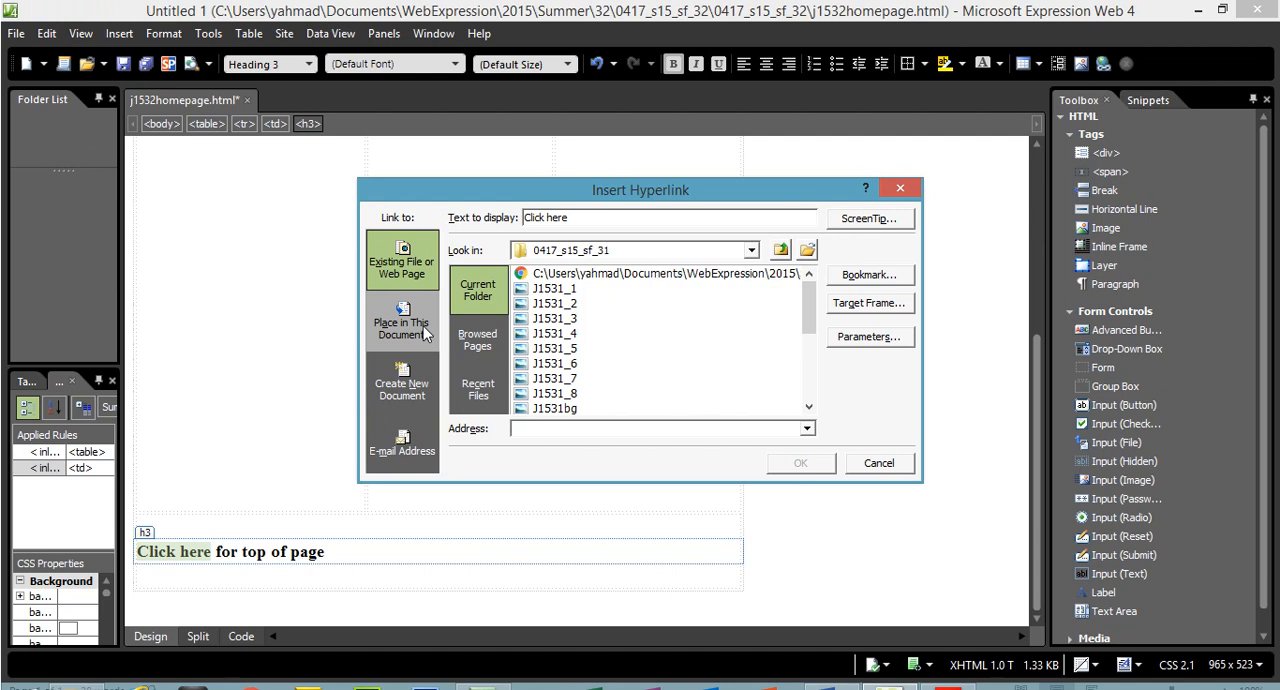
left_click(423, 326)
left_click(505, 280)
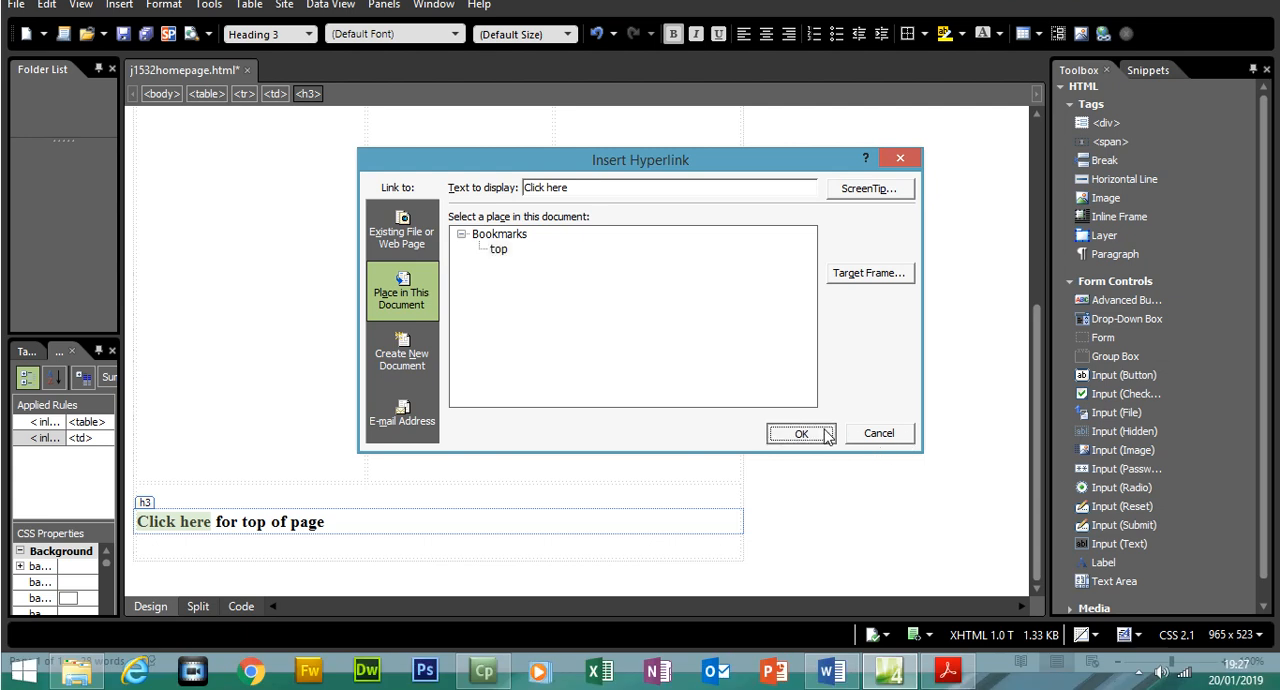
left_click(805, 463)
Preview the homepage in Chrome and test the "Click here" link at the end of the page
left_click(15, 4)
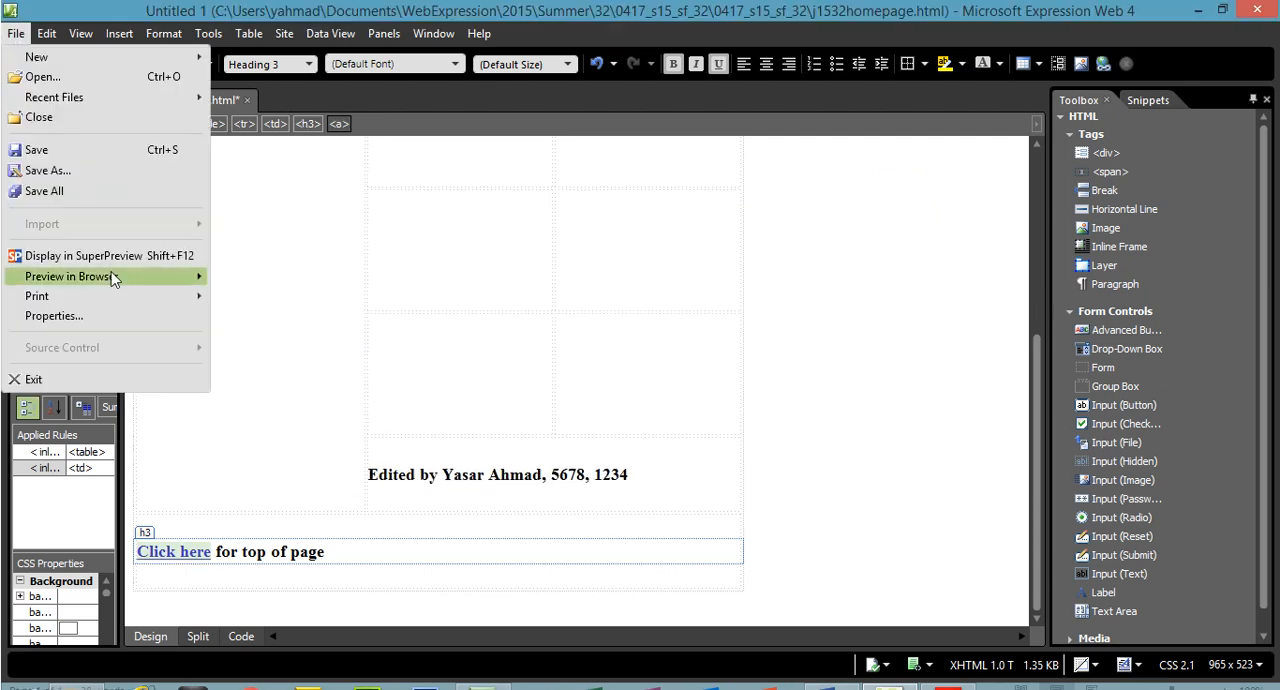
mouse_move(83, 291)
left_click(252, 296)
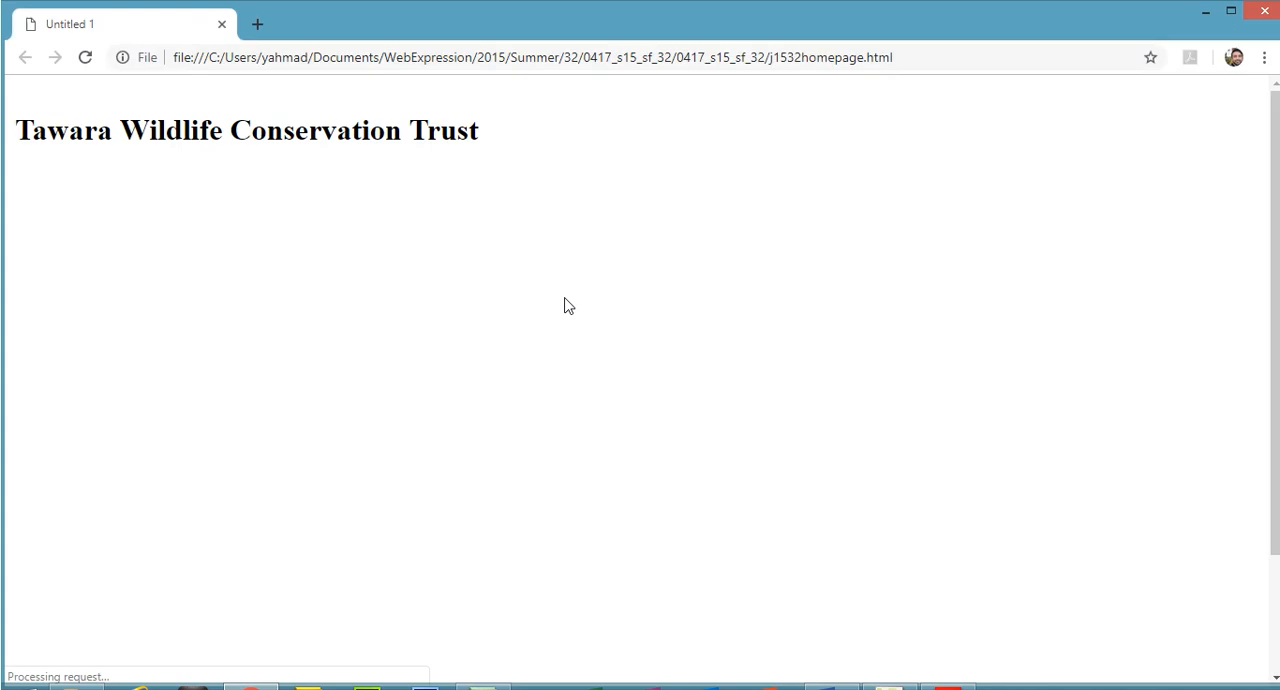
left_click_drag(1275, 310, 1275, 425)
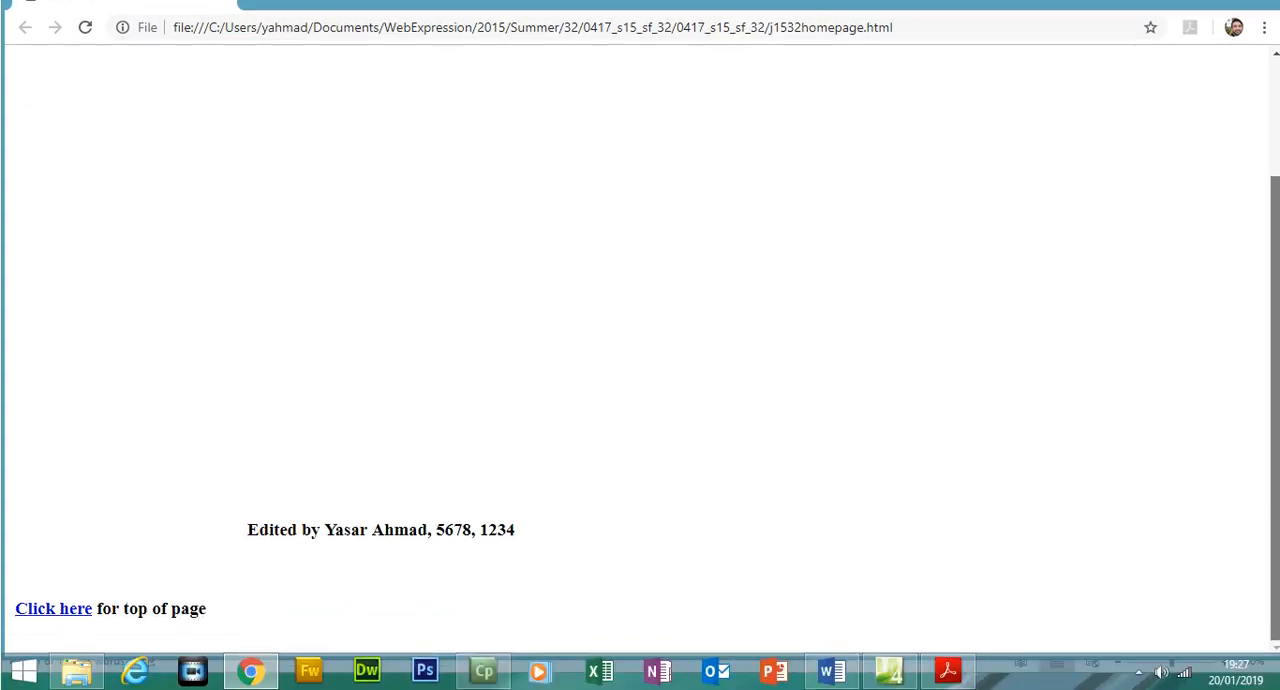
left_click(55, 609)
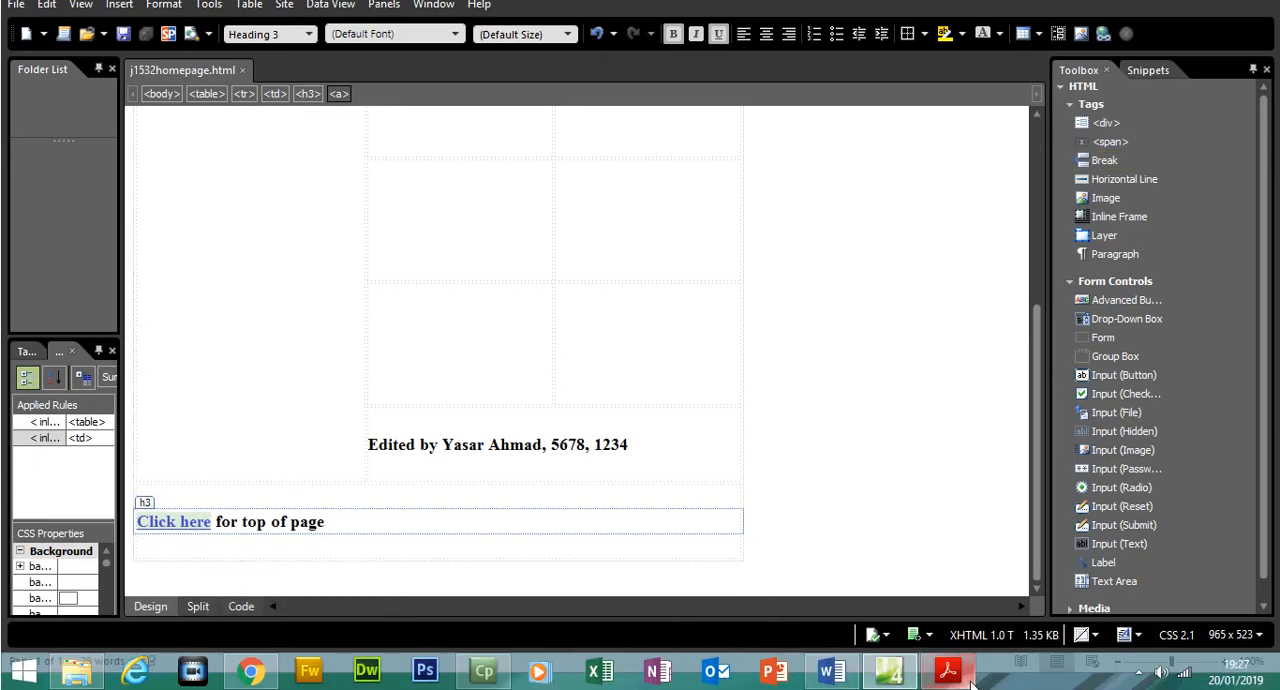
Check the HTML code of the "Click here" link and highlight both lines of question 8 in the exam paper
left_click(241, 606)
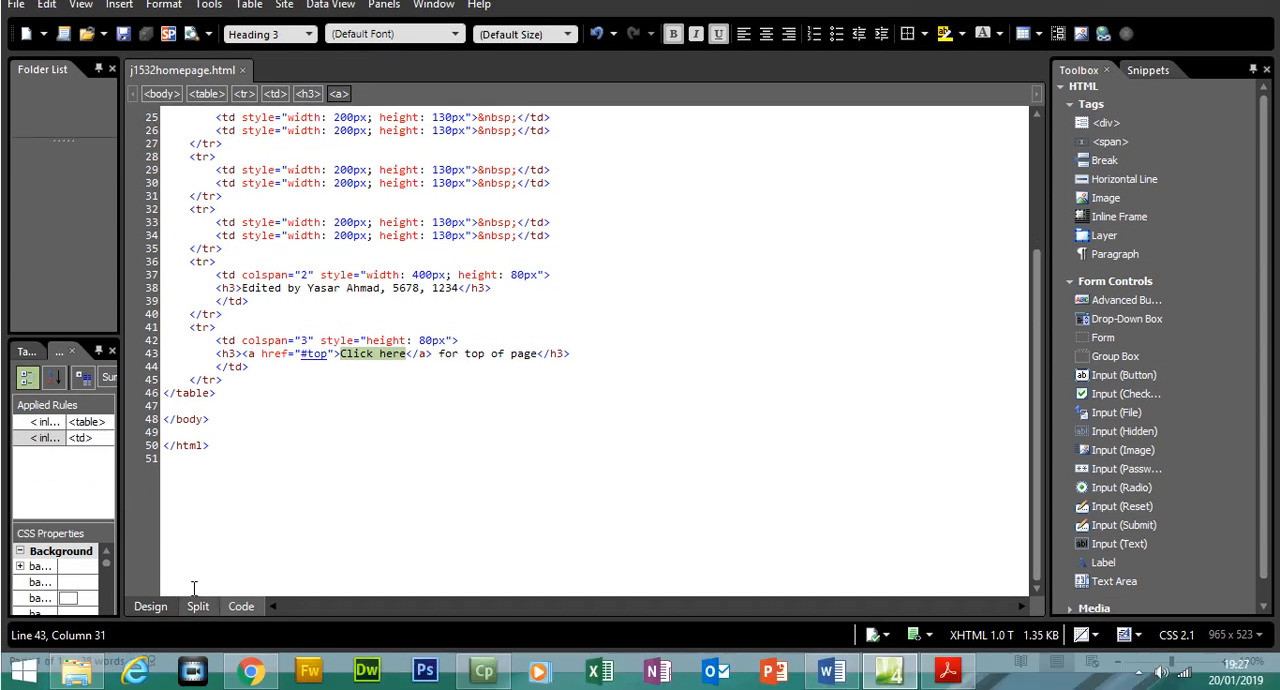
left_click(150, 606)
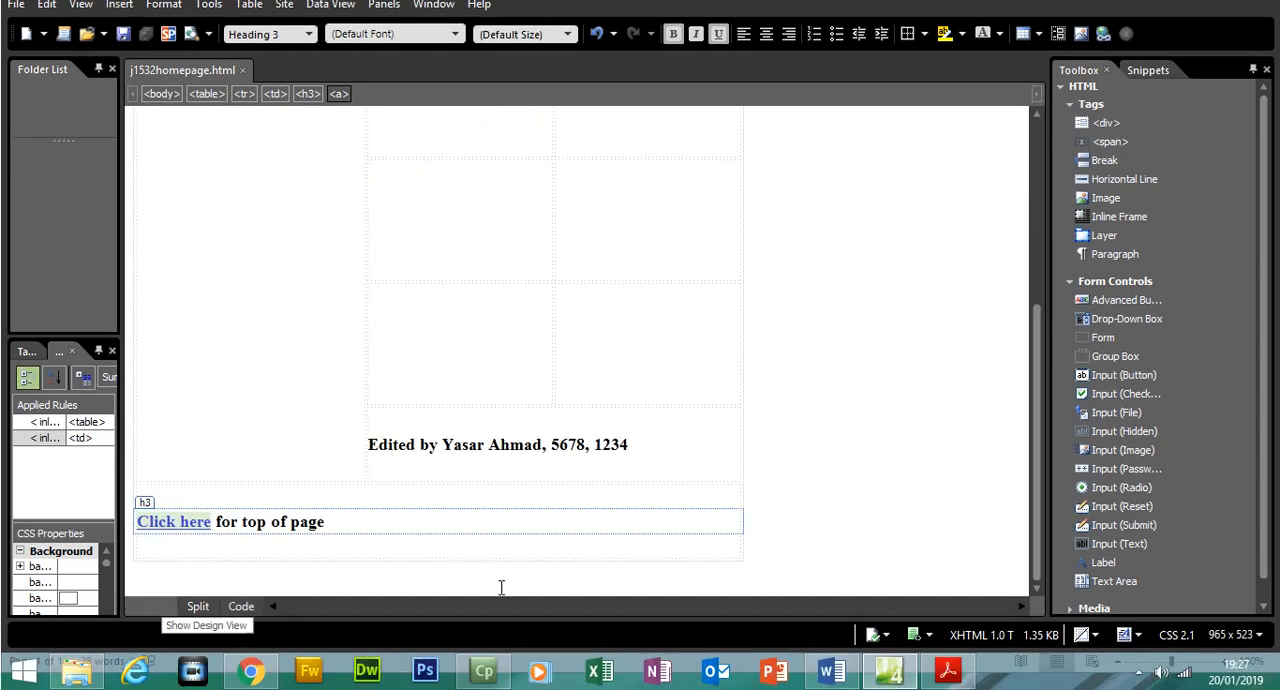
left_click(948, 670)
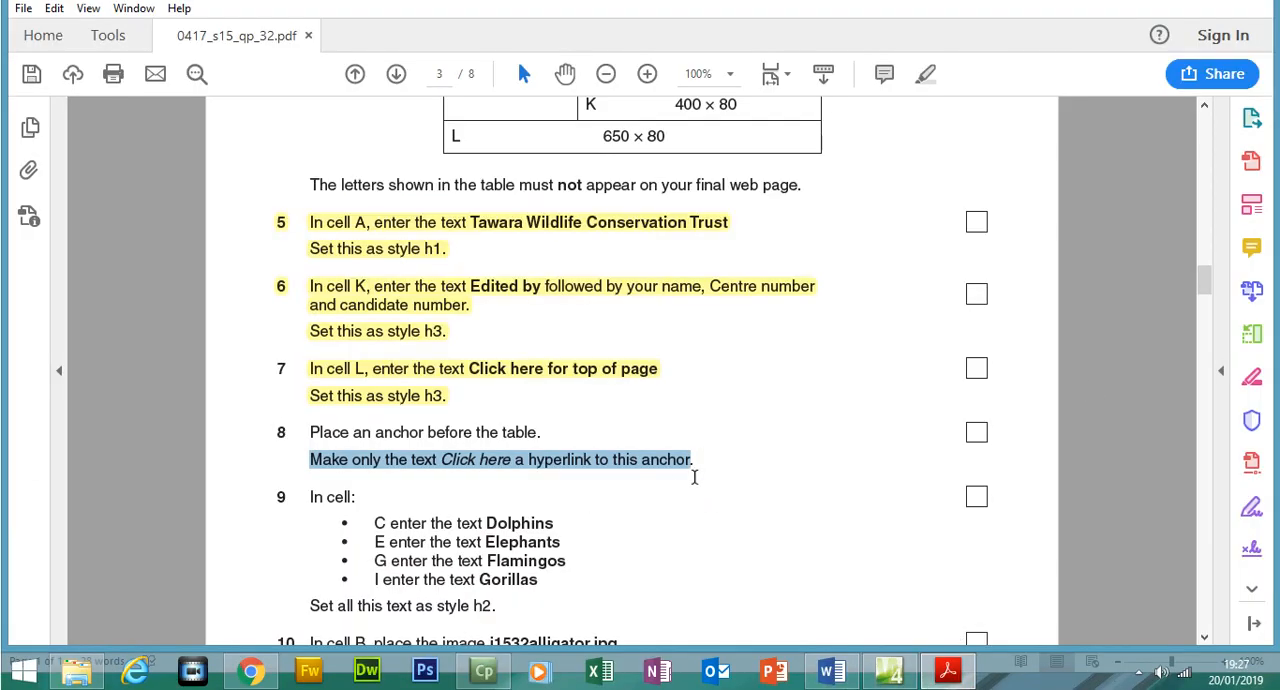
left_click_drag(312, 437, 694, 462)
left_click(925, 104)
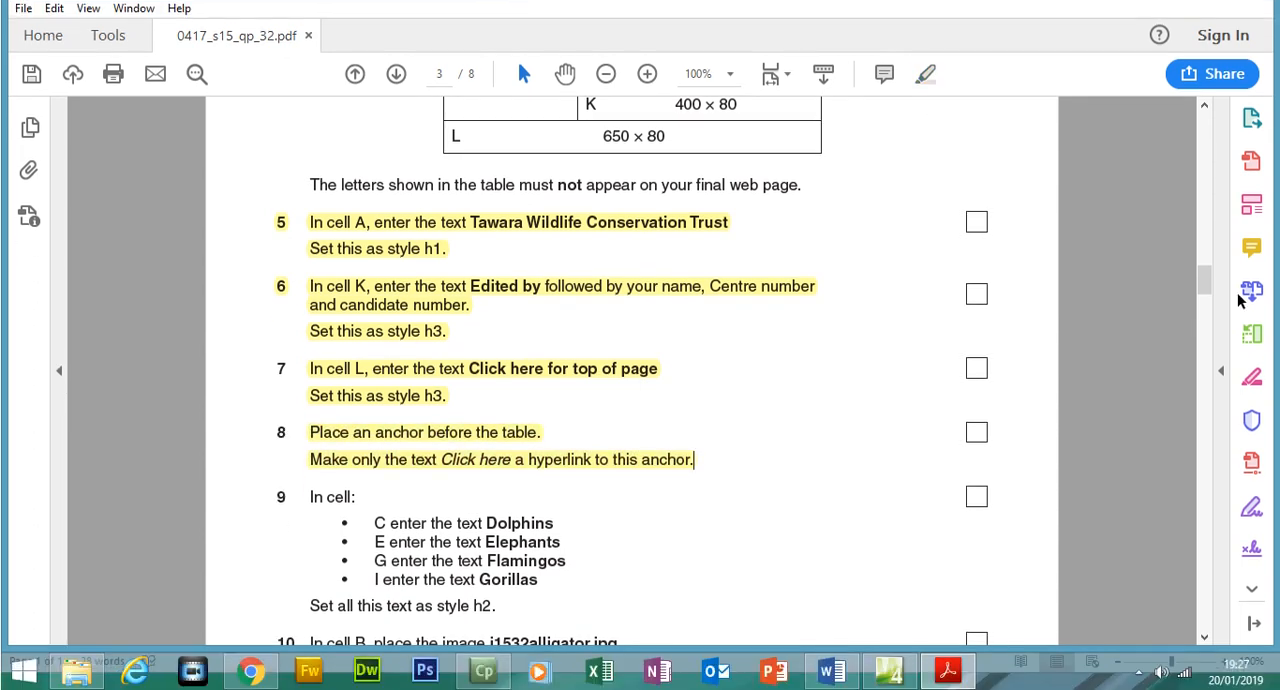
Read question 9 in the exam paper and examine the table diagram for the positions of cells C, E, G and I
scroll(1203, 320, "down", 2)
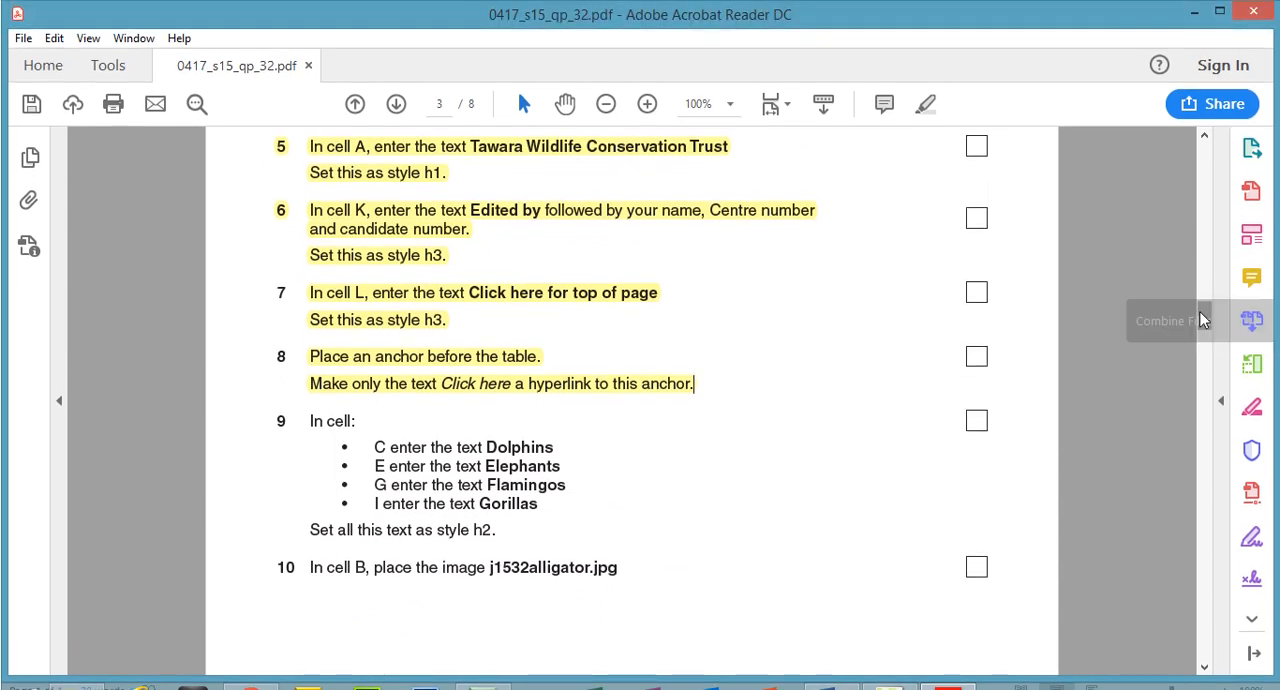
scroll(1204, 258, "up", 8)
scroll(1204, 288, "down", 3)
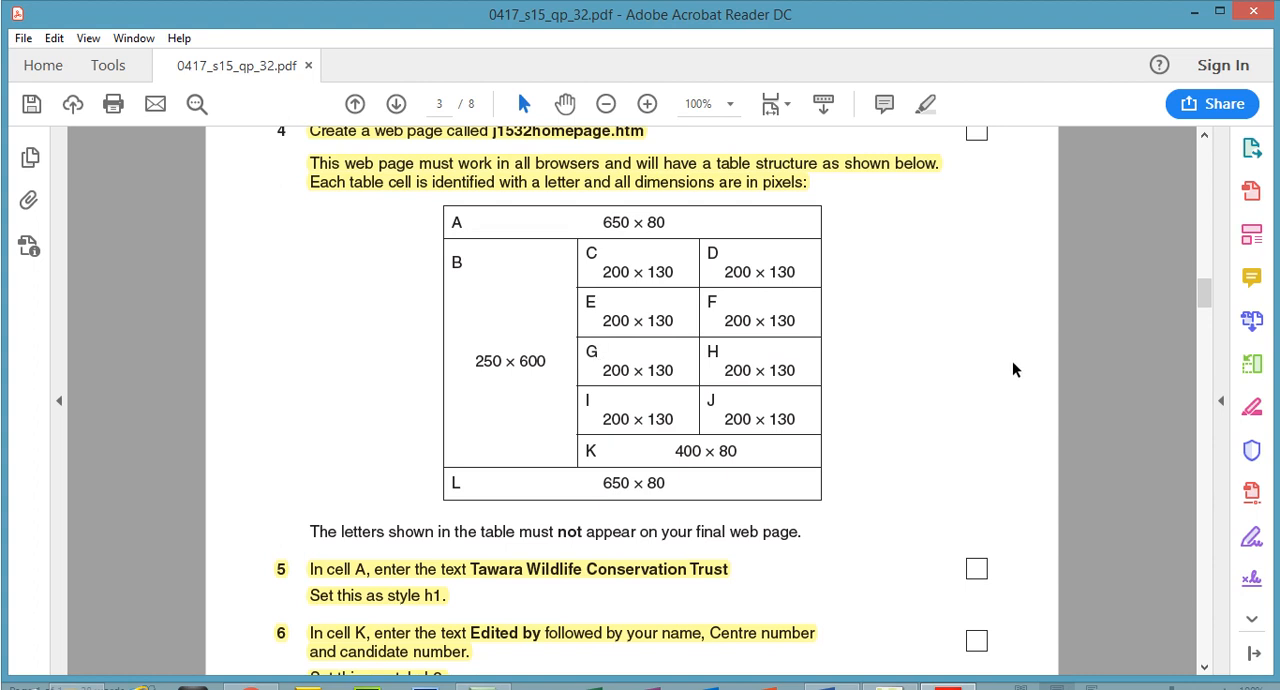
Copy the word "Dolphins" from question 9 of the exam paper into cell C of the homepage table in Expression Web
mouse_move(1209, 293)
left_mouse_down()
mouse_move(1210, 314)
mouse_move(1207, 296)
left_mouse_up()
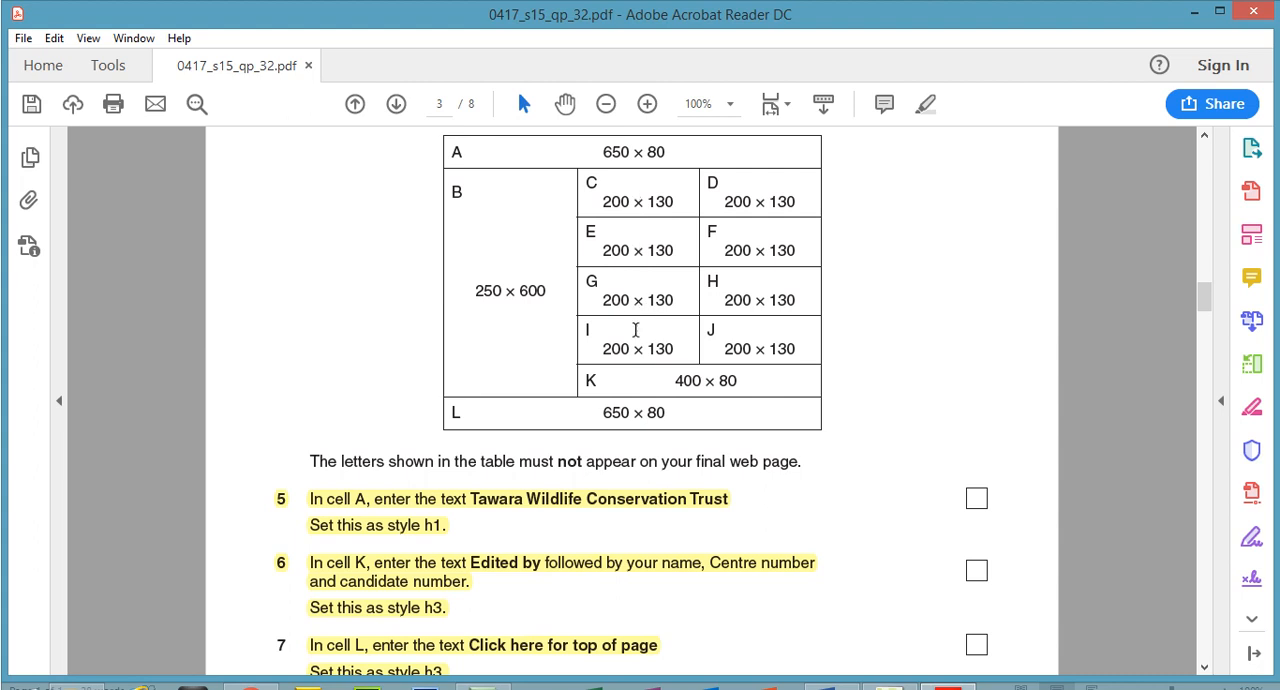
scroll(1135, 315, "down", 5)
left_click_drag(556, 397, 491, 395)
right_click(491, 369)
left_click(527, 385)
left_click(888, 672)
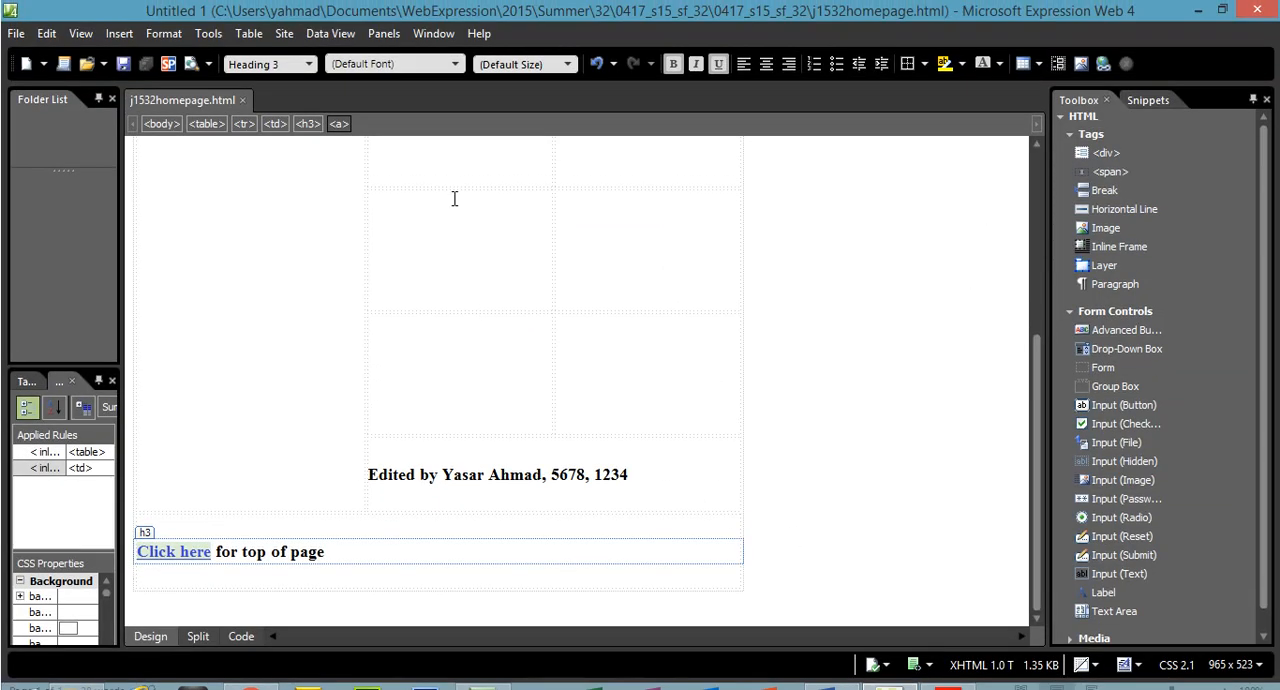
left_click_drag(1036, 327, 1034, 215)
left_click(437, 249)
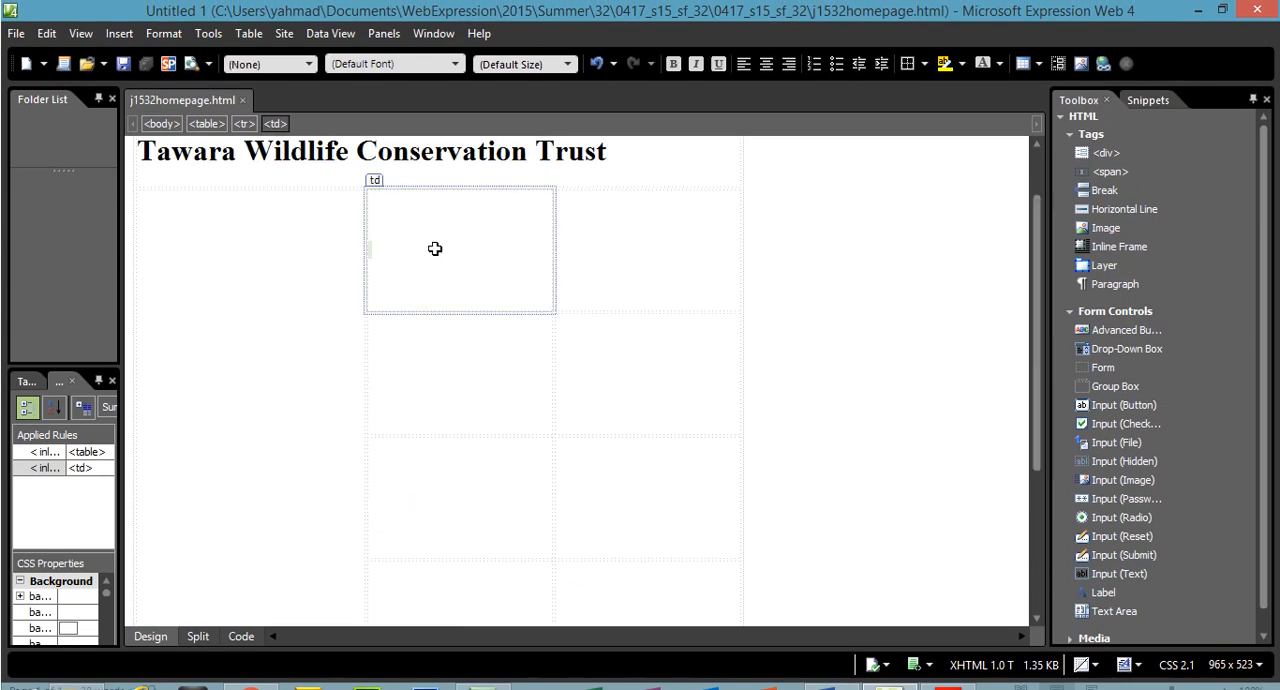
key("ctrl+v")
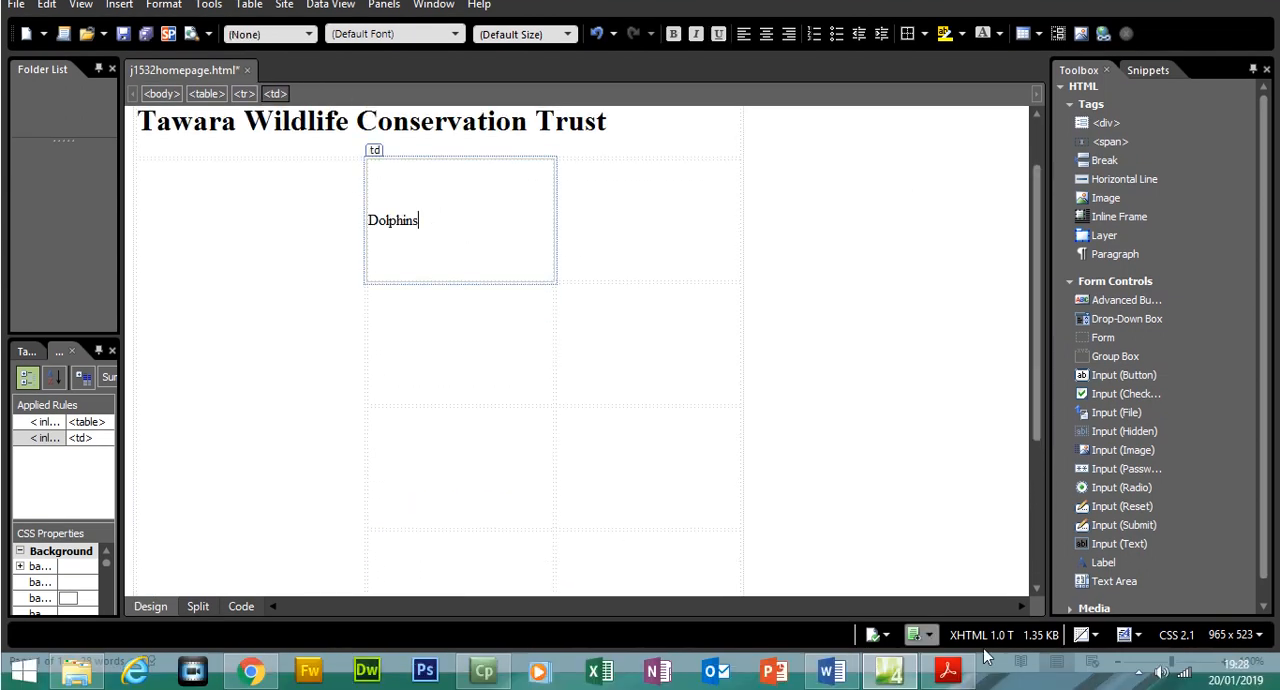
Copy the word "Elephants" from question 9 of the exam paper into cell E of the homepage table
left_click(948, 671)
left_click_drag(561, 384, 487, 386)
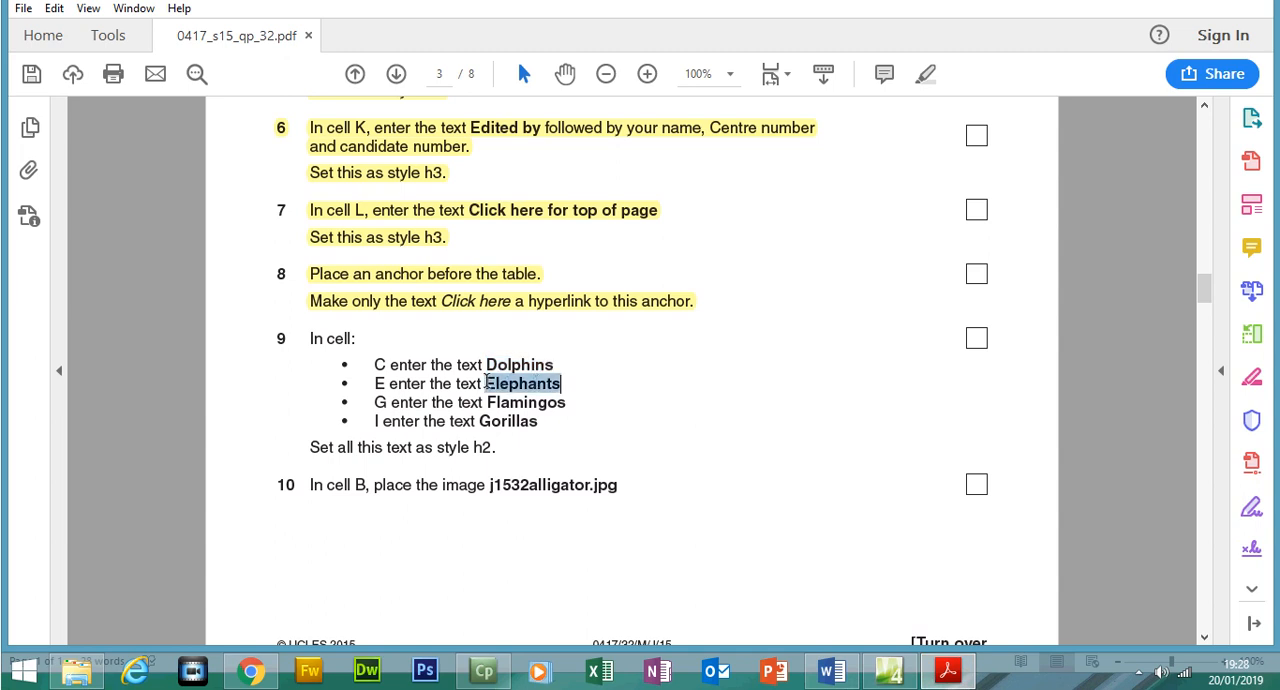
right_click(490, 388)
left_click(517, 401)
key("alt+Tab")
left_click(506, 337)
key("ctrl+v")
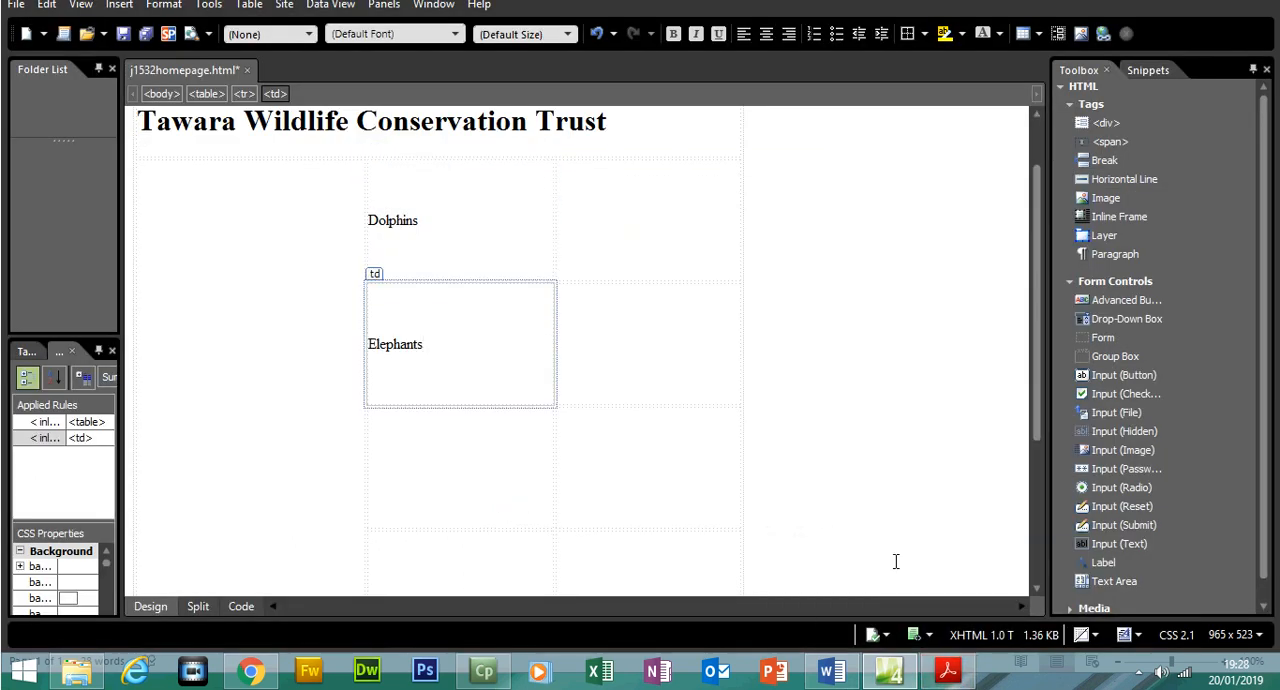
Copy the word "Flamingos" from question 9 of the exam paper into cell G of the homepage table
left_click(948, 671)
left_click_drag(573, 405, 481, 400)
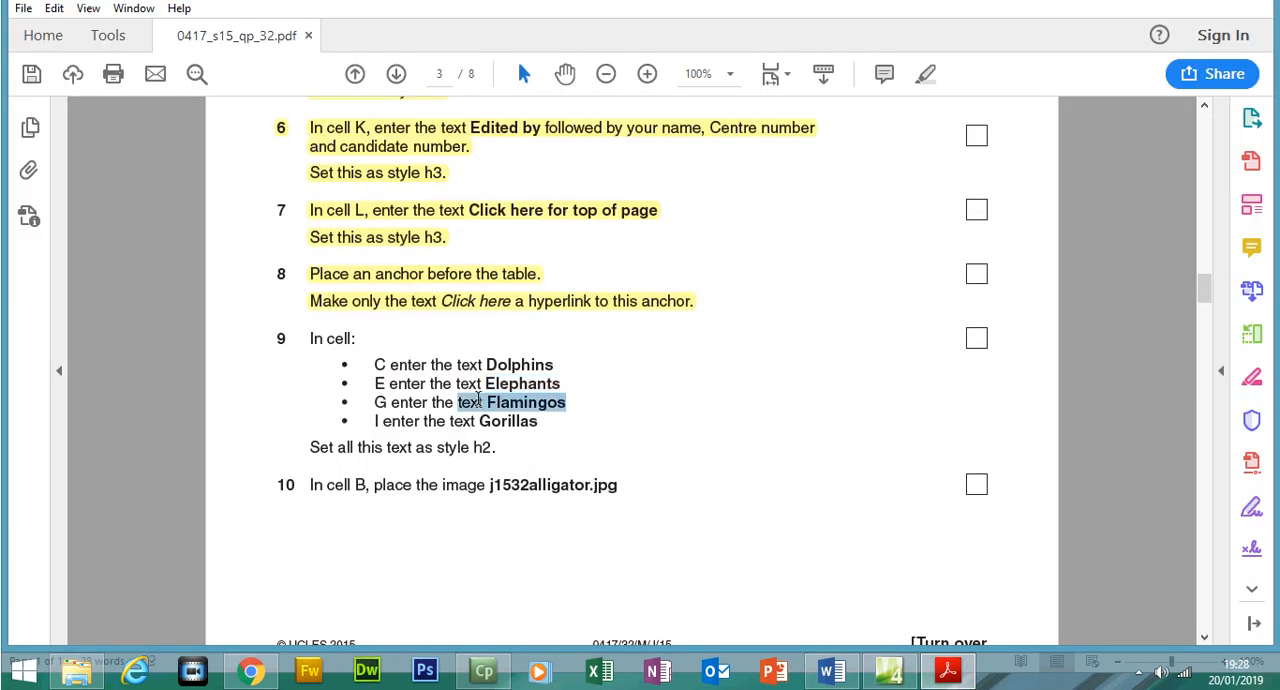
right_click(491, 410)
left_click(525, 426)
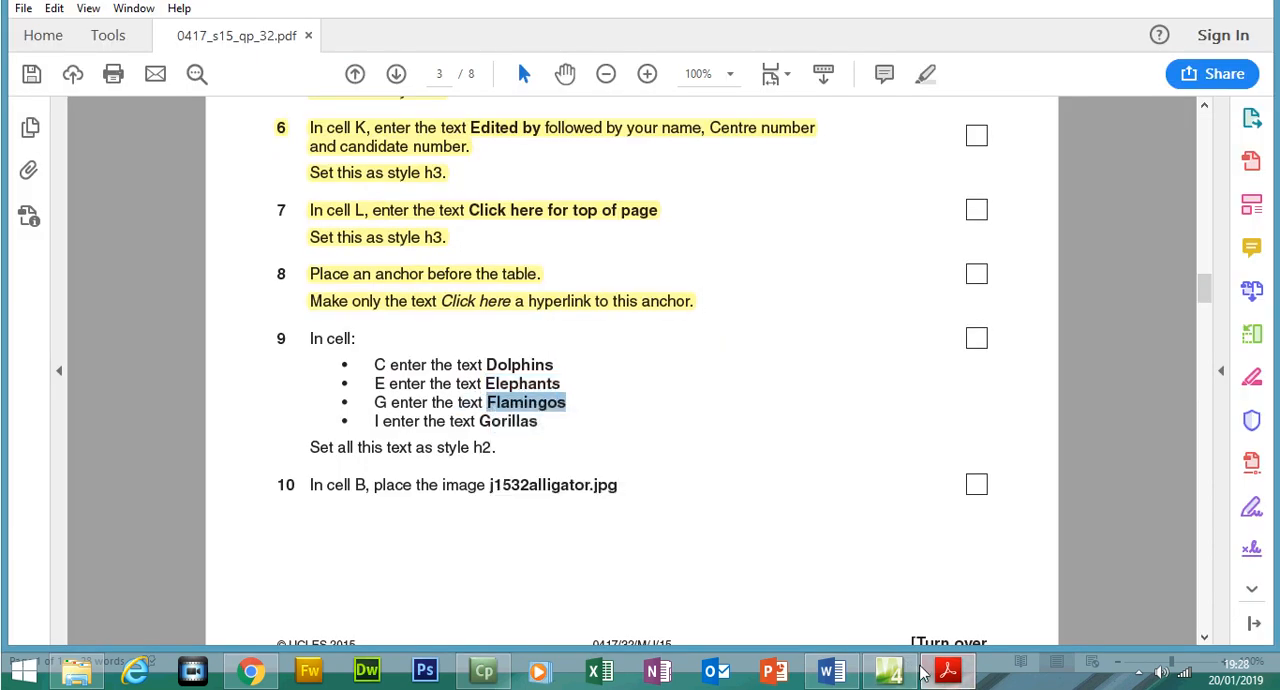
left_click(889, 671)
left_click(489, 480)
key("ctrl+v")
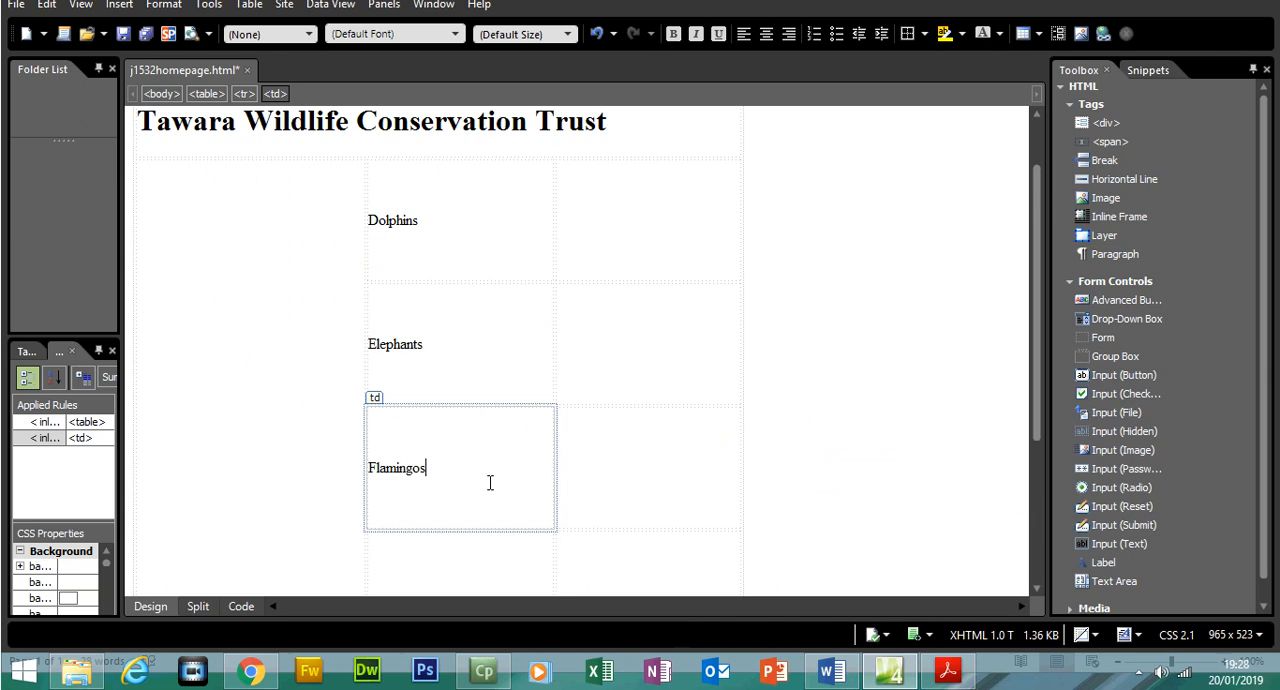
Copy the word "Gorillas" from question 9 of the exam paper into cell I of the homepage table
left_click(948, 671)
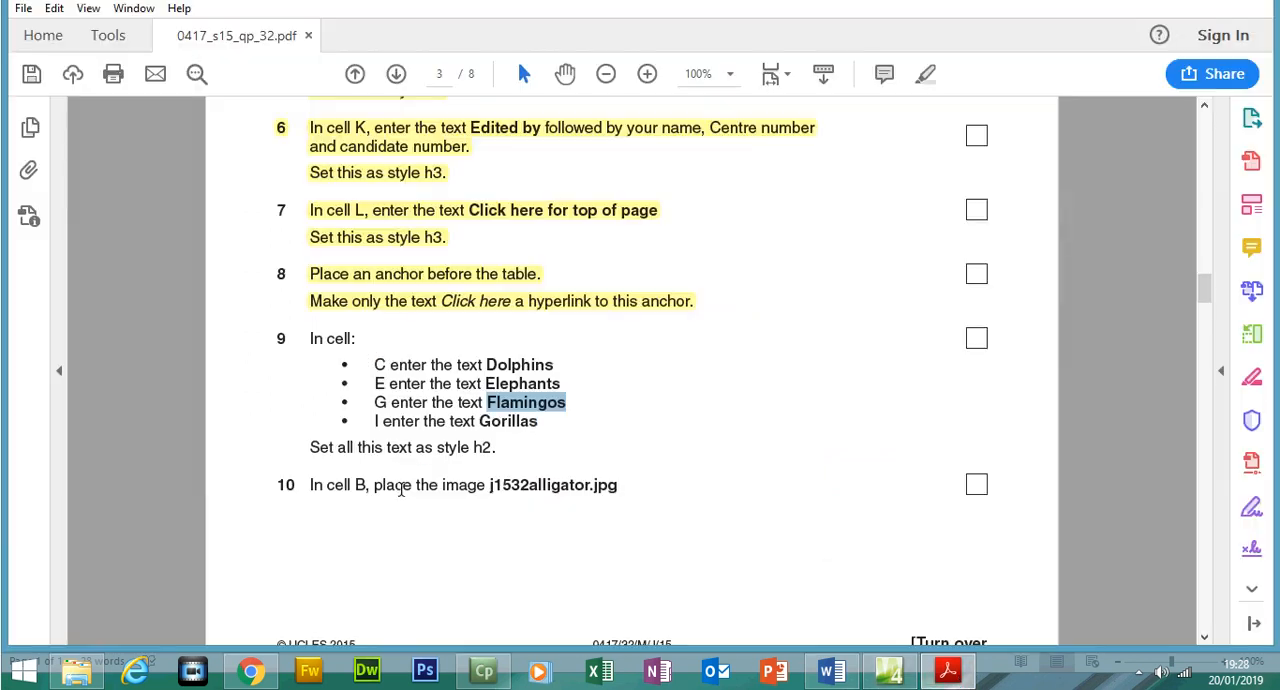
left_click_drag(550, 426, 490, 421)
right_click(483, 421)
left_click(525, 440)
left_click(952, 673)
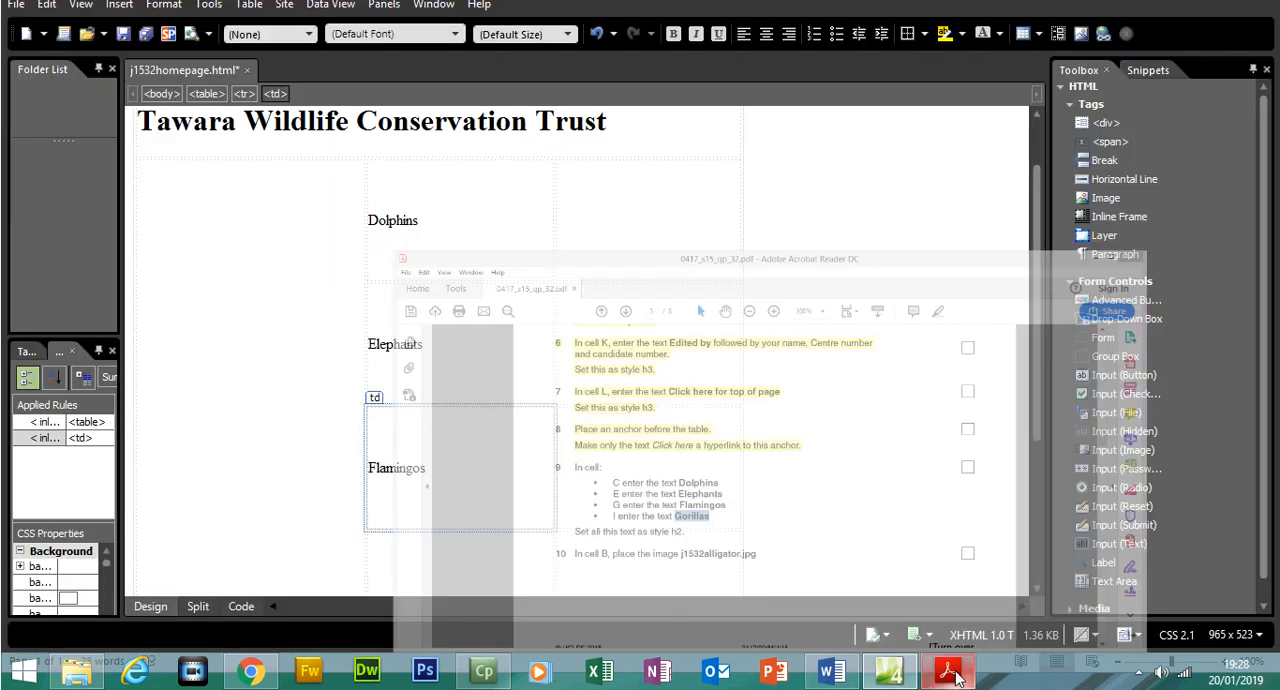
left_click(474, 559)
key("ctrl+v")
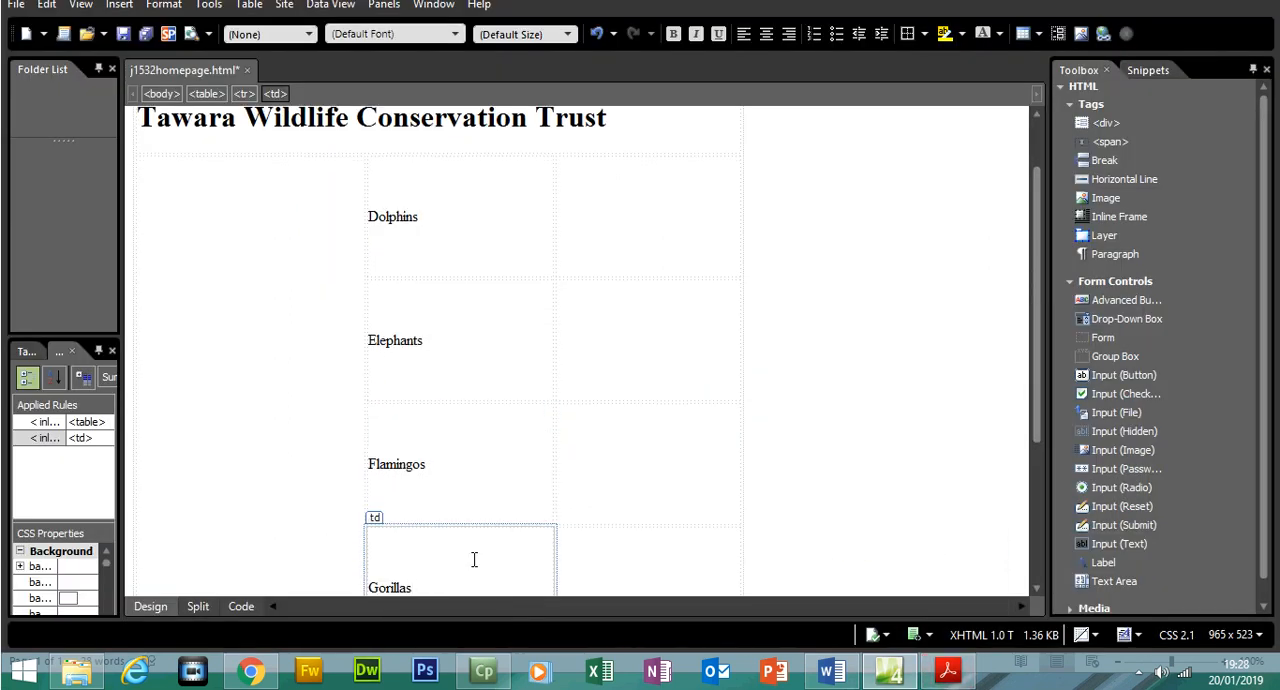
Highlight all of question 9 in the exam paper, from "In cell:" to the h2 style instruction
left_click(948, 672)
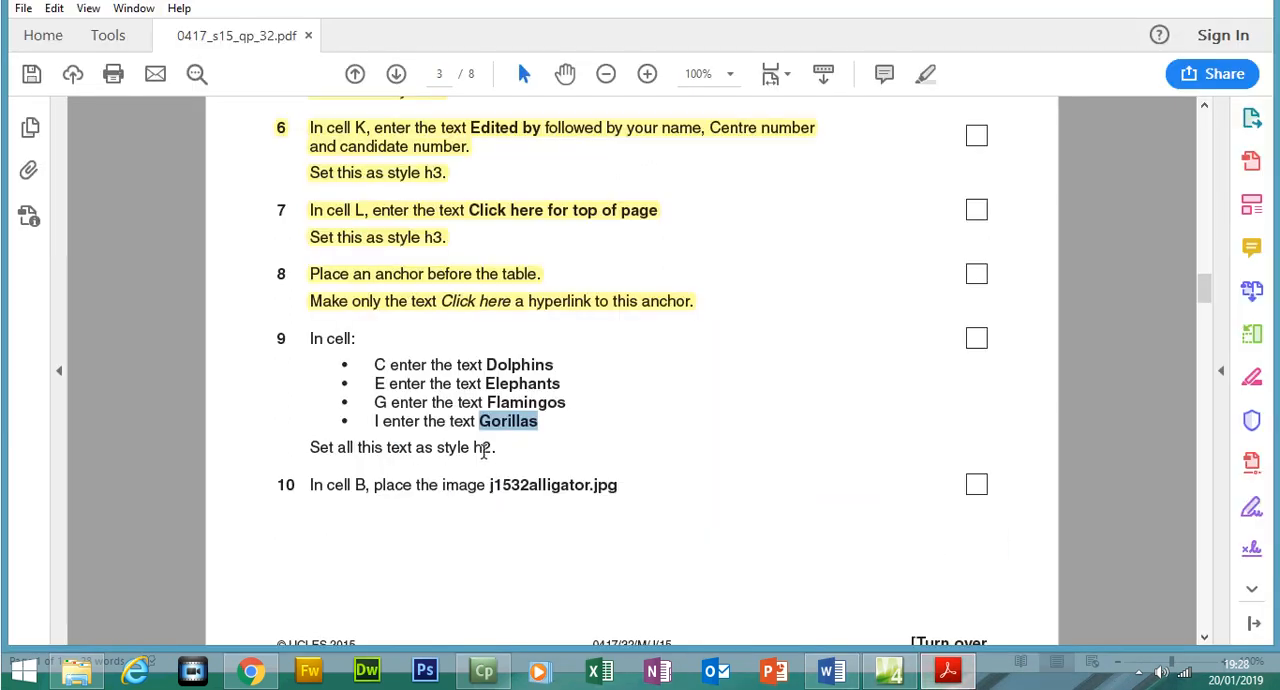
left_click_drag(504, 447, 310, 340)
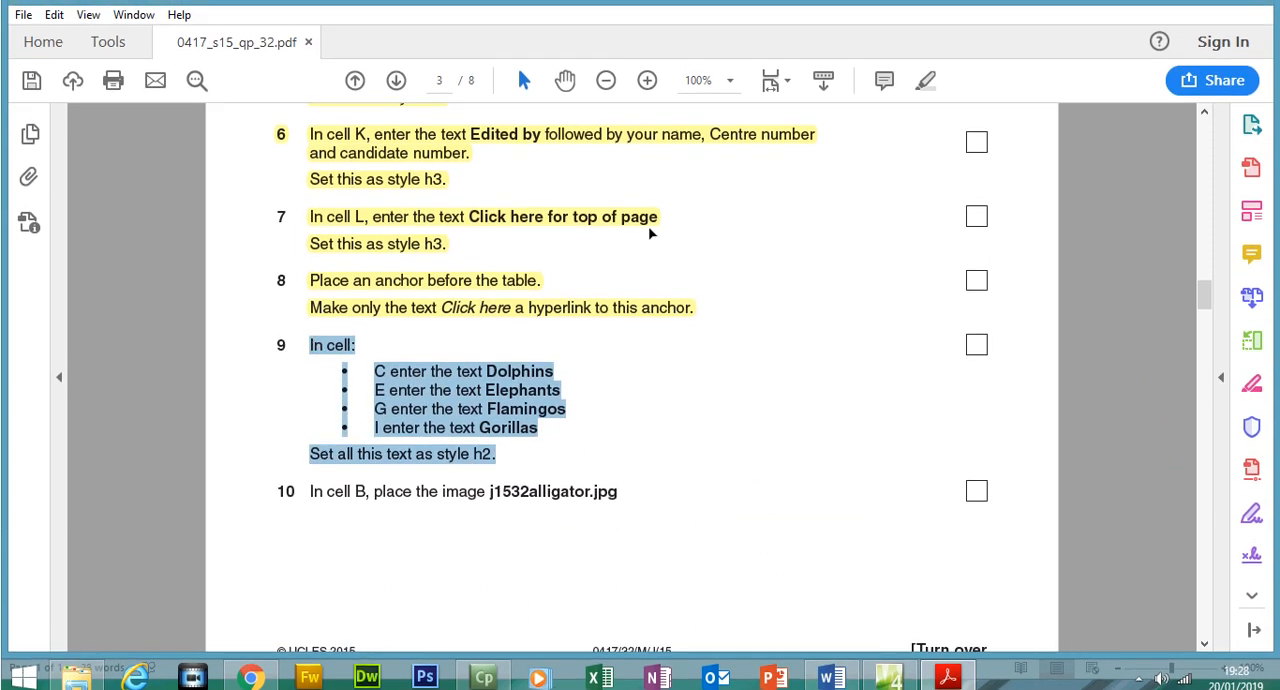
left_click(925, 108)
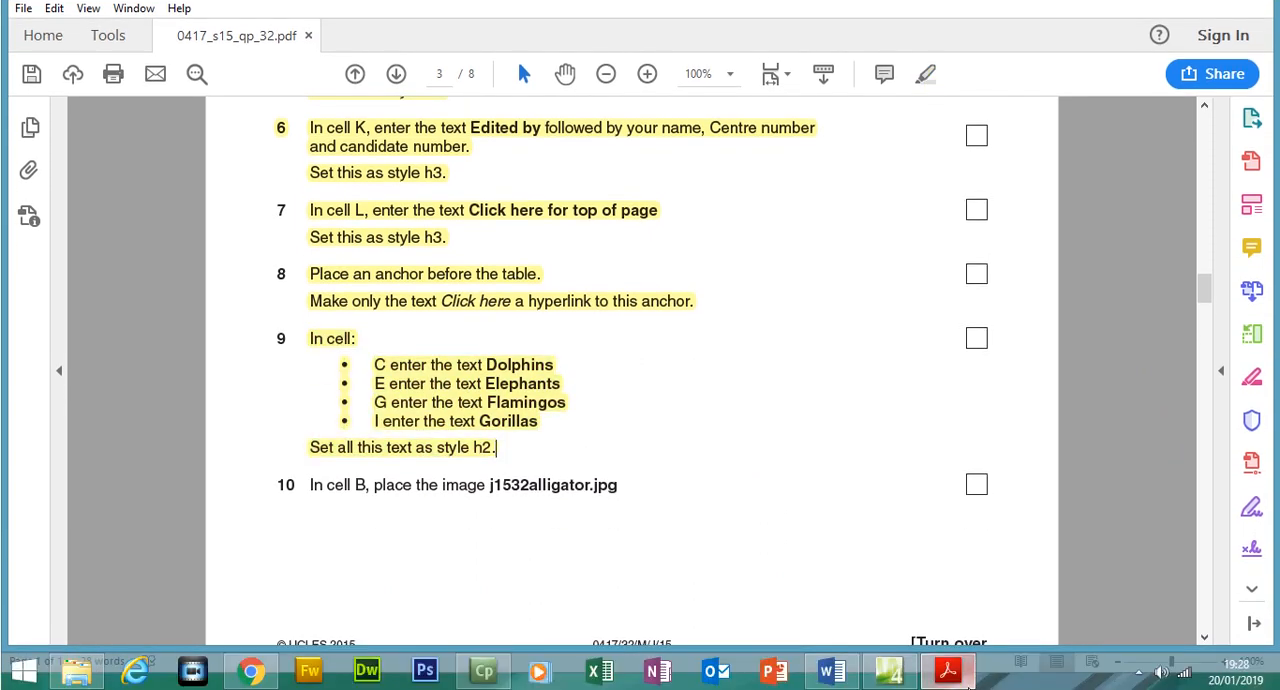
Return to Expression Web and set the texts "Dolphins" and "Elephants" to the Heading 2 <h2> style
left_click(948, 667)
left_click(369, 248)
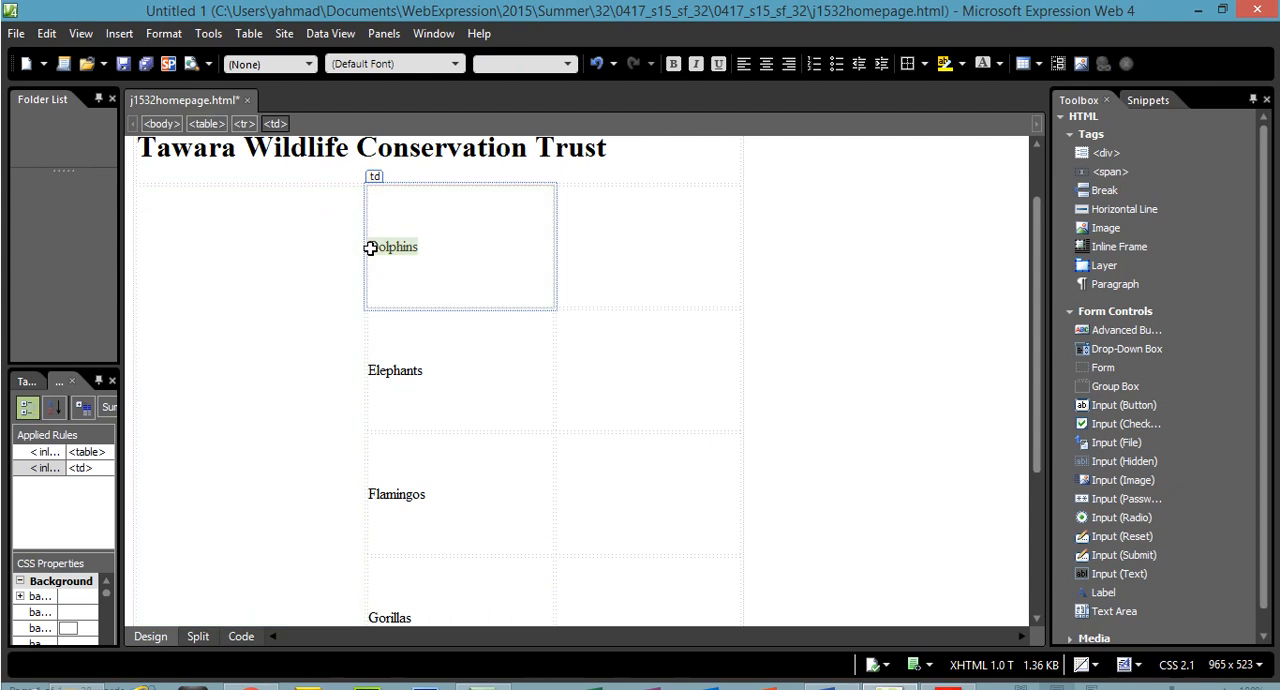
left_click(275, 64)
left_click(276, 140)
double_click(379, 350)
left_click(275, 44)
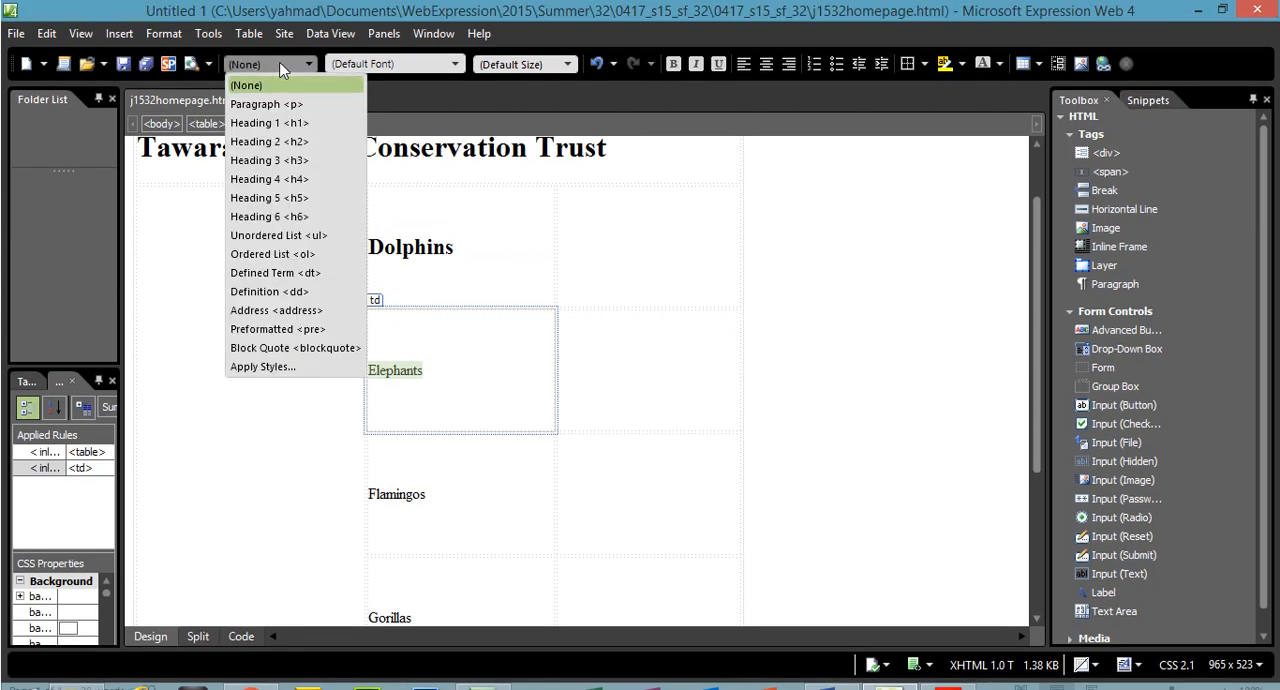
left_click(280, 134)
Set the texts "Flamingos" and "Gorillas" in cells G and I to the Heading 2 <h2> style
double_click(375, 492)
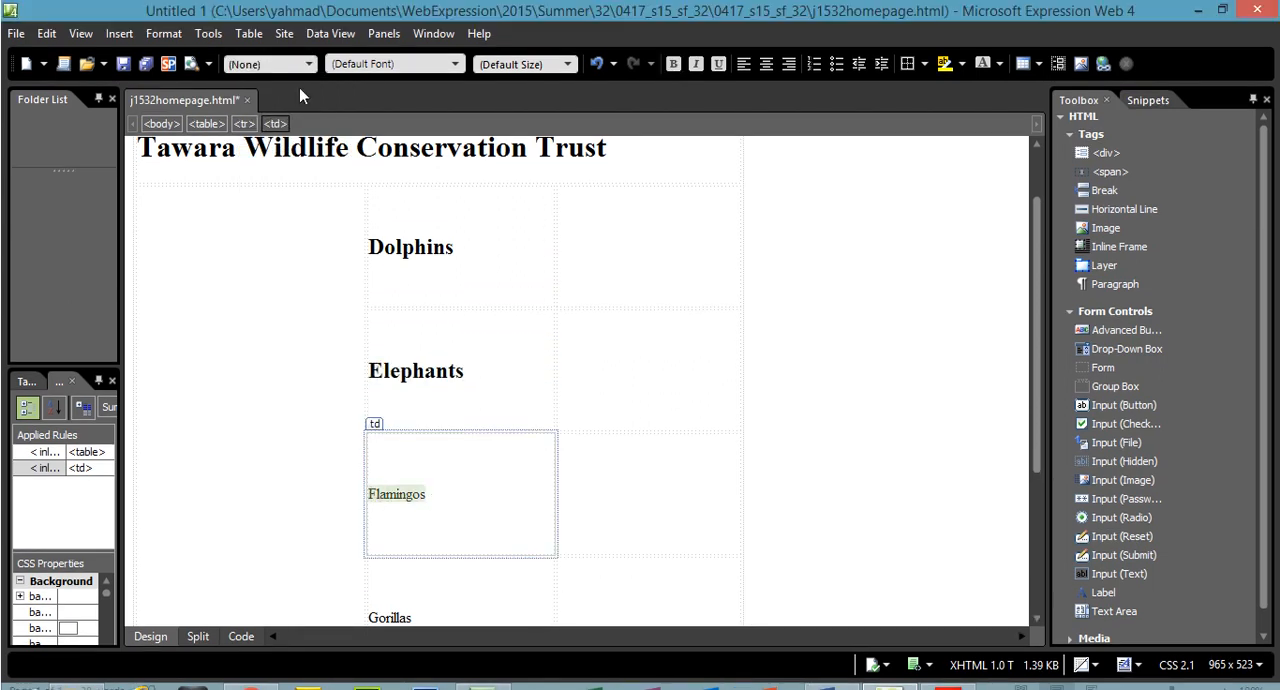
left_click(290, 34)
left_click(286, 114)
left_click_drag(1032, 346, 1032, 423)
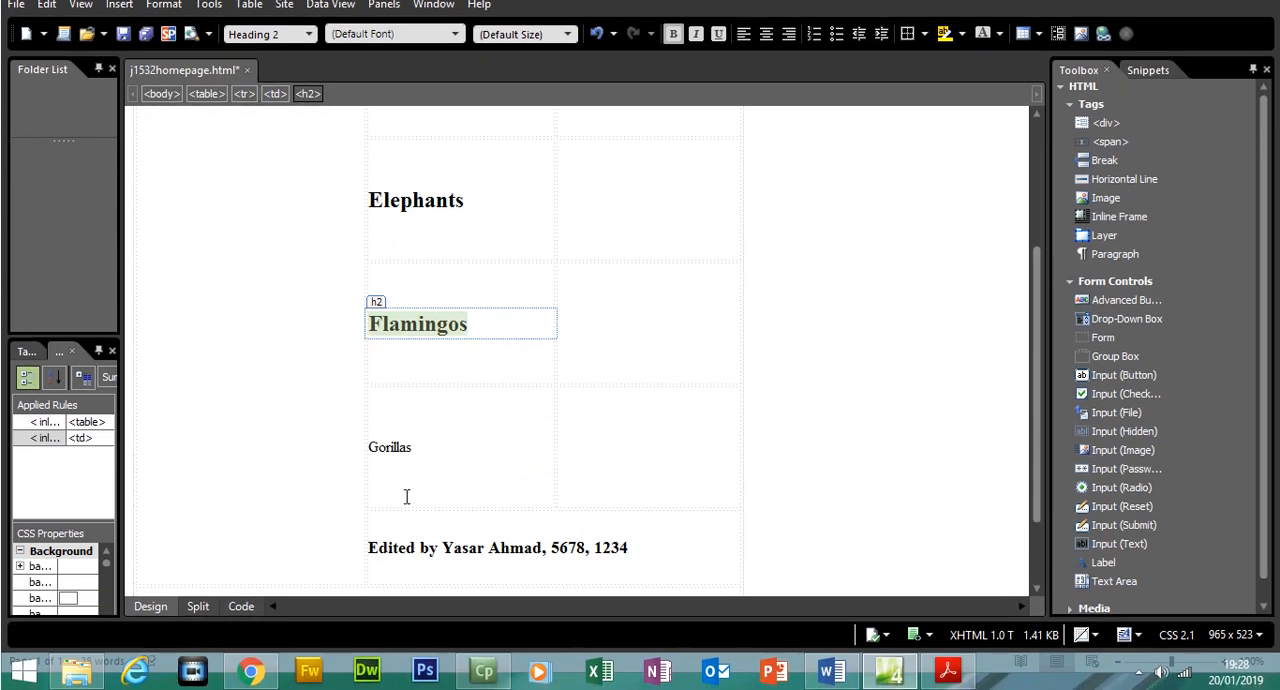
left_click_drag(431, 463, 372, 447)
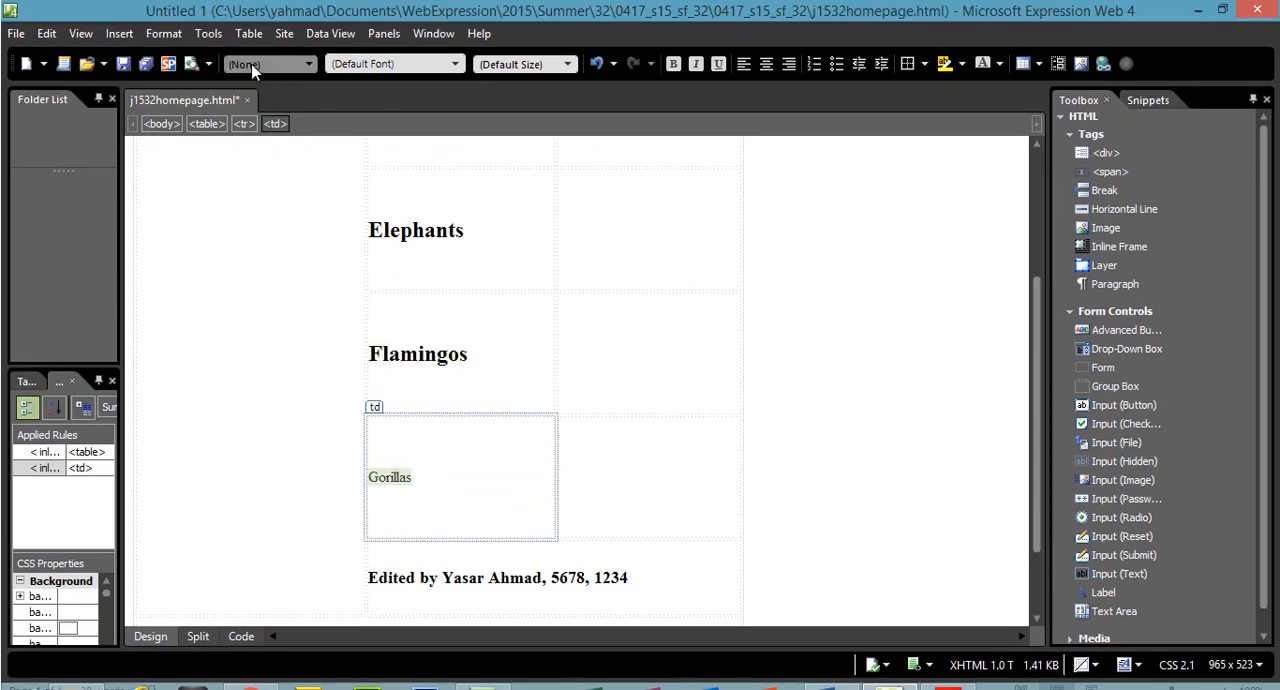
left_click(290, 34)
left_click(286, 114)
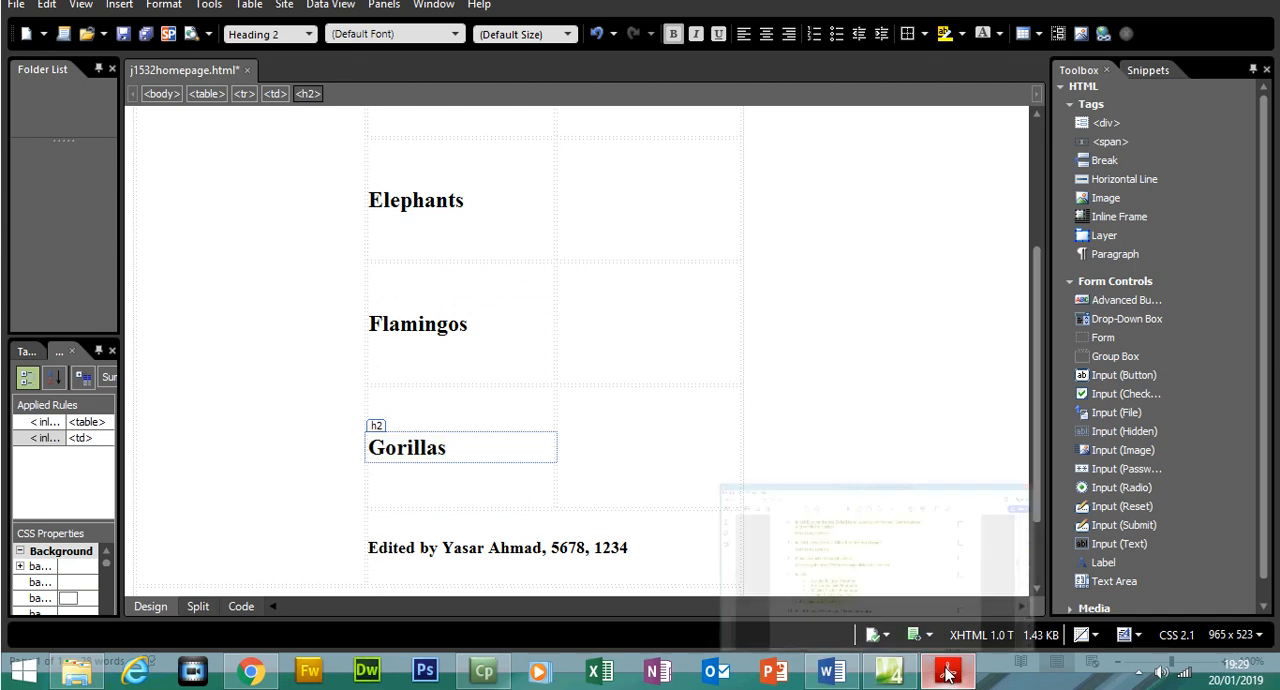
Read question 10 in the exam paper for the image file name and examine the table diagram for cell B's position
left_click(947, 670)
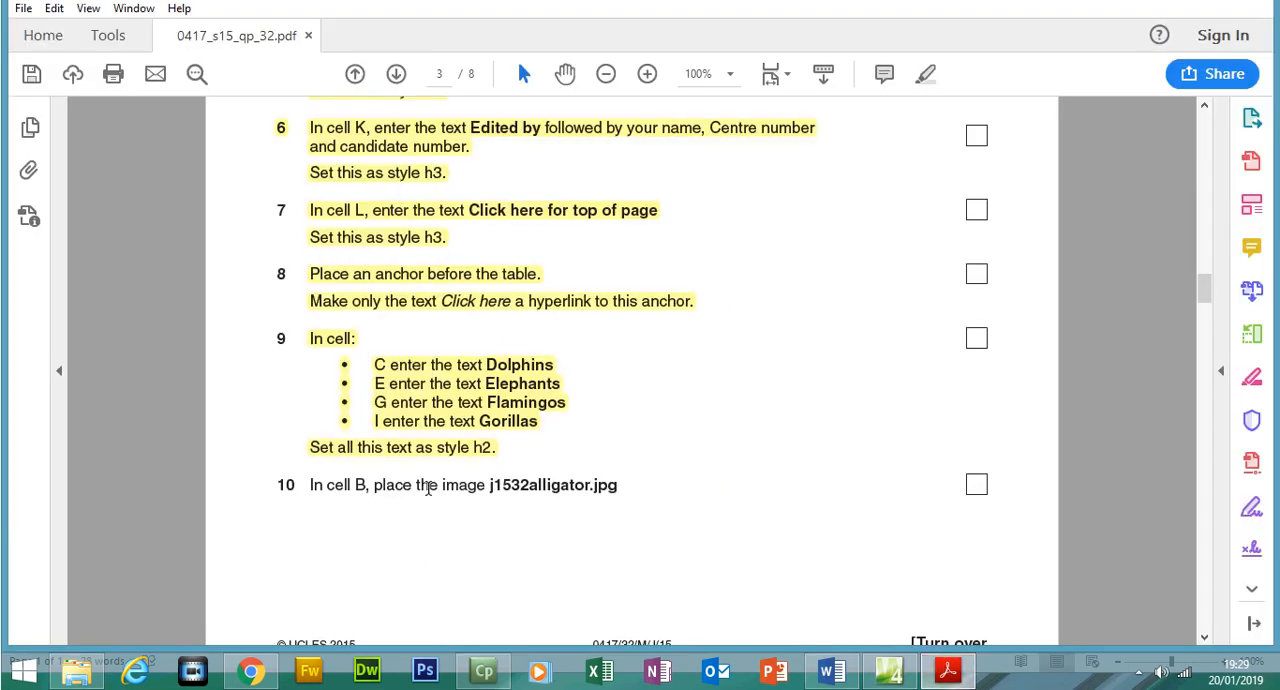
left_click_drag(520, 485, 640, 497)
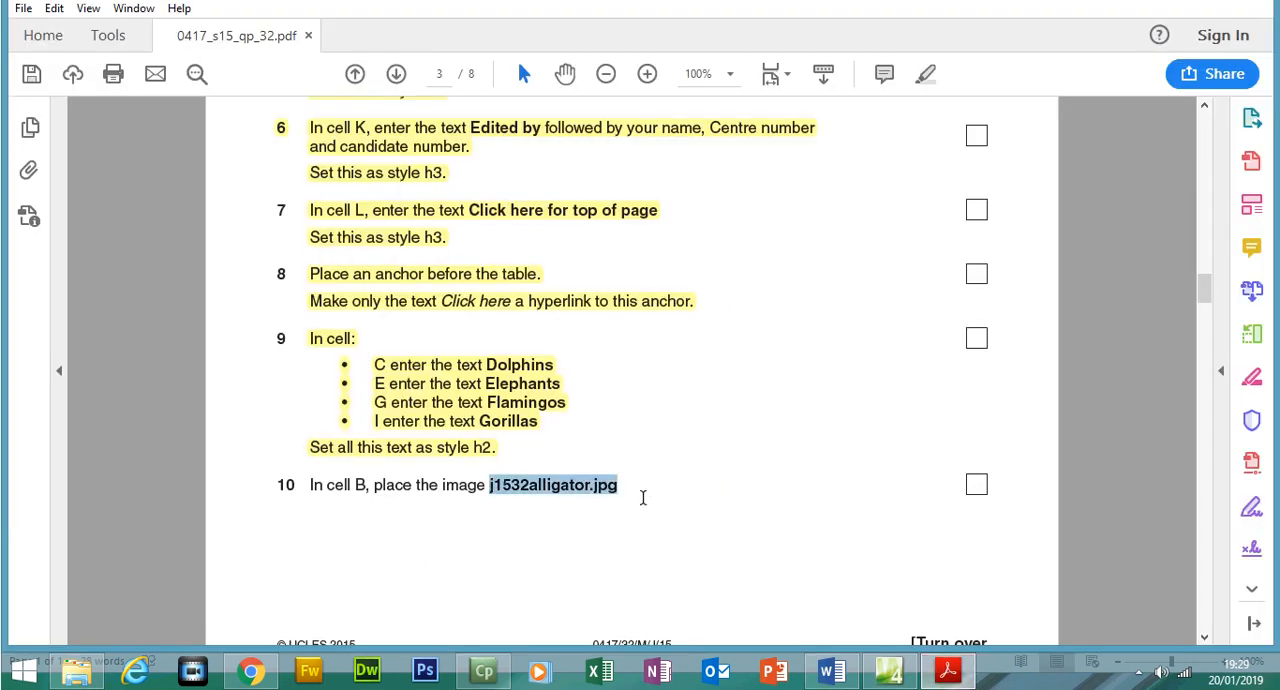
scroll(1207, 290, "up", 2)
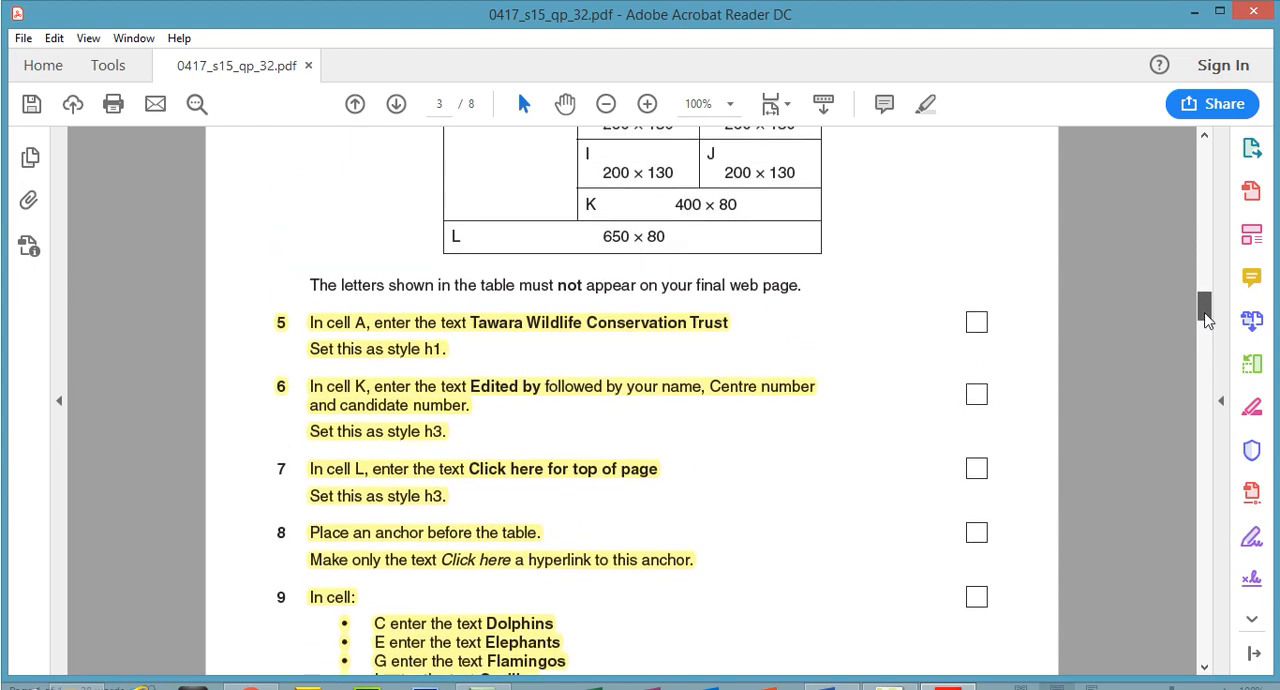
left_click_drag(1207, 318, 1205, 312)
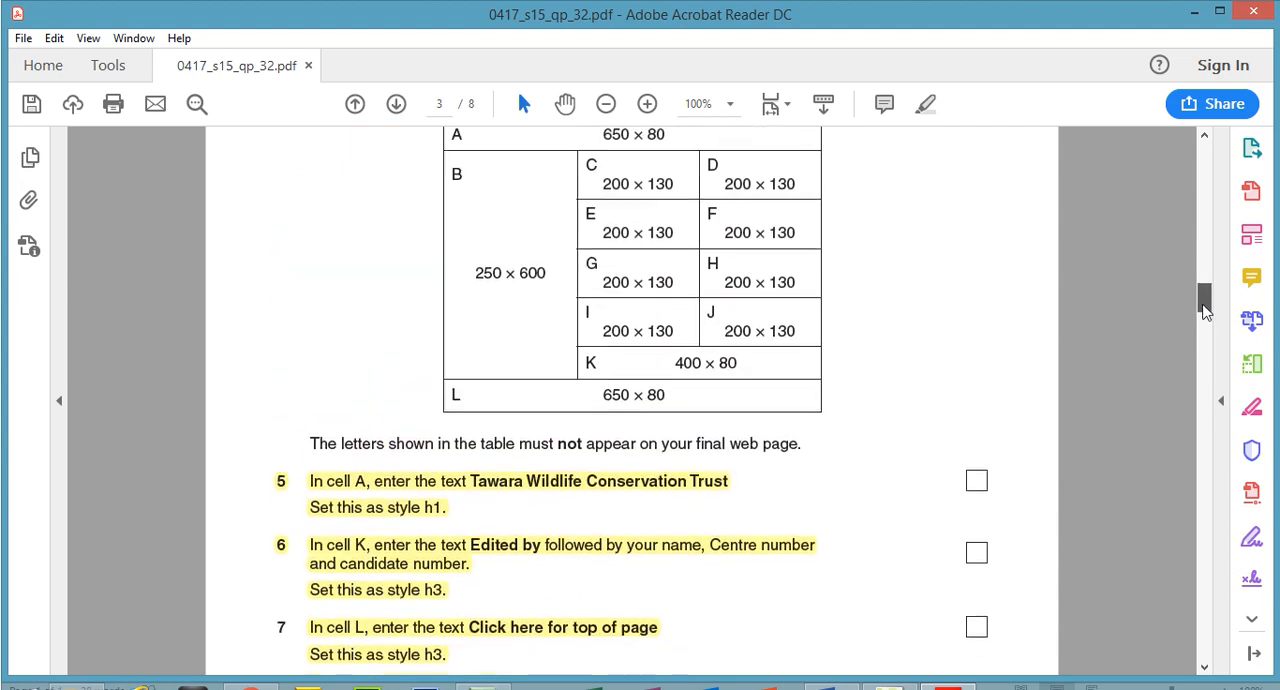
left_click_drag(450, 175, 486, 208)
In Expression Web, start inserting a picture from file in cell B and browse to the inner 0417_s15_sf_32 folder under Summer, 32
left_click(946, 670)
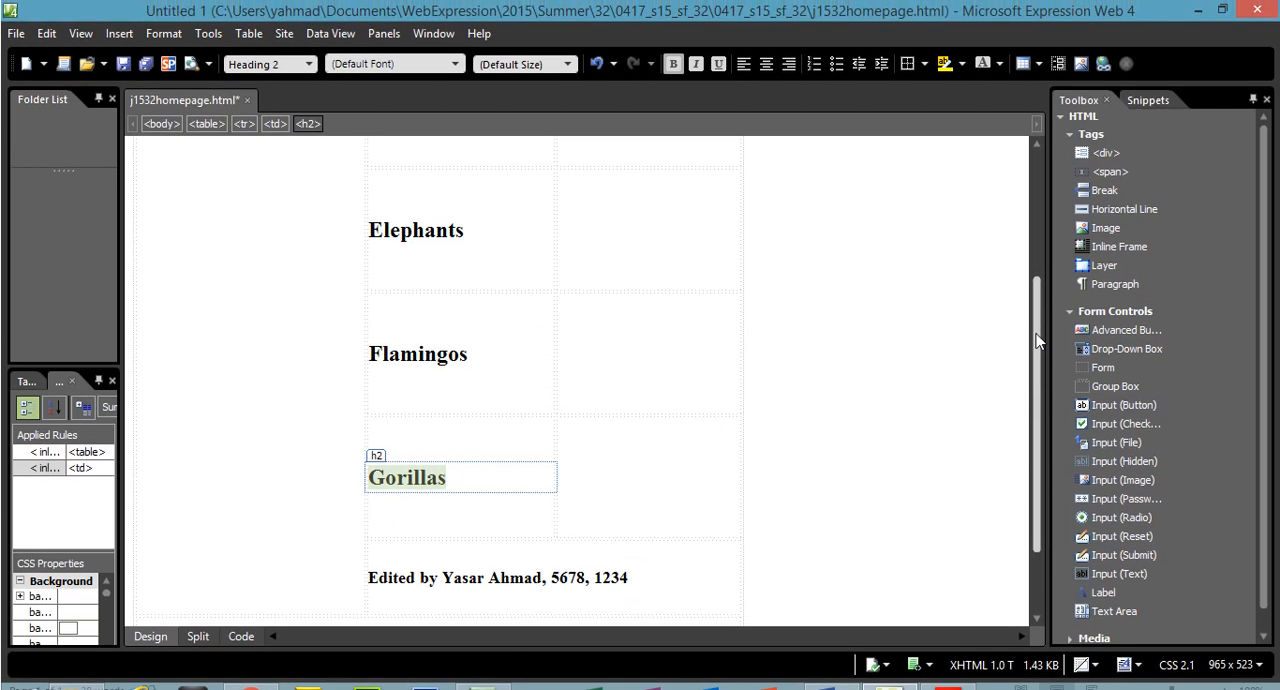
scroll(1020, 208, "up", 4)
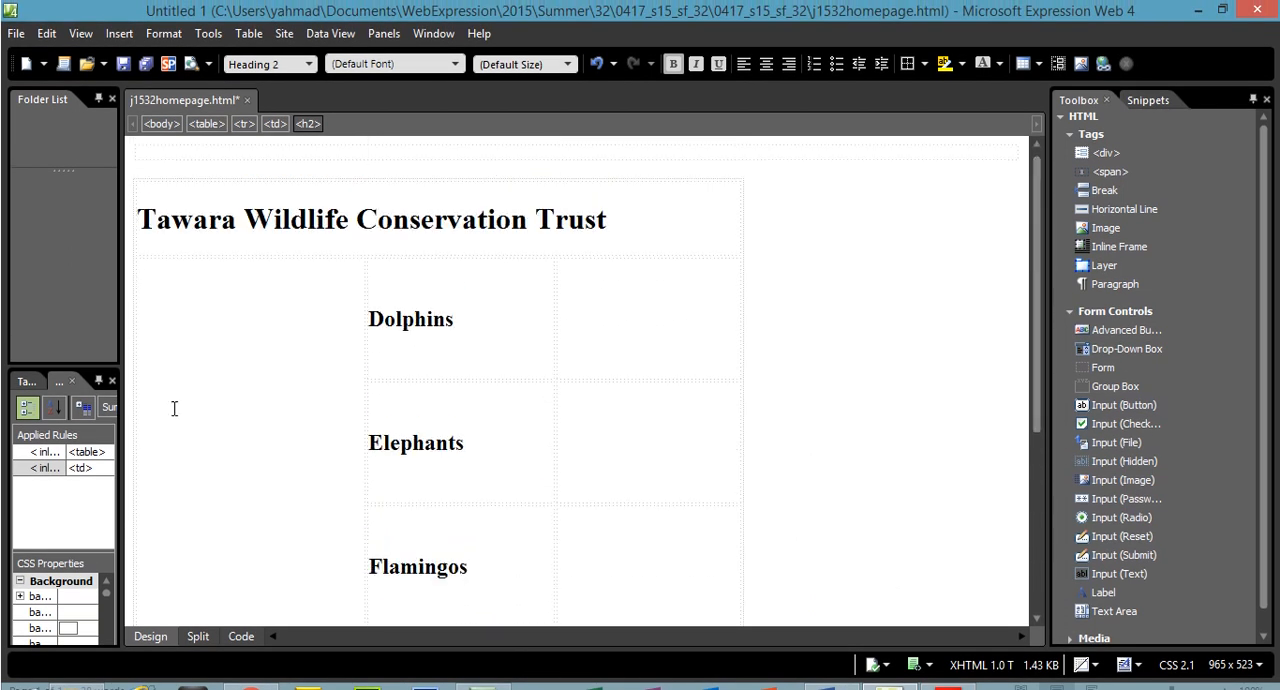
left_click(174, 371)
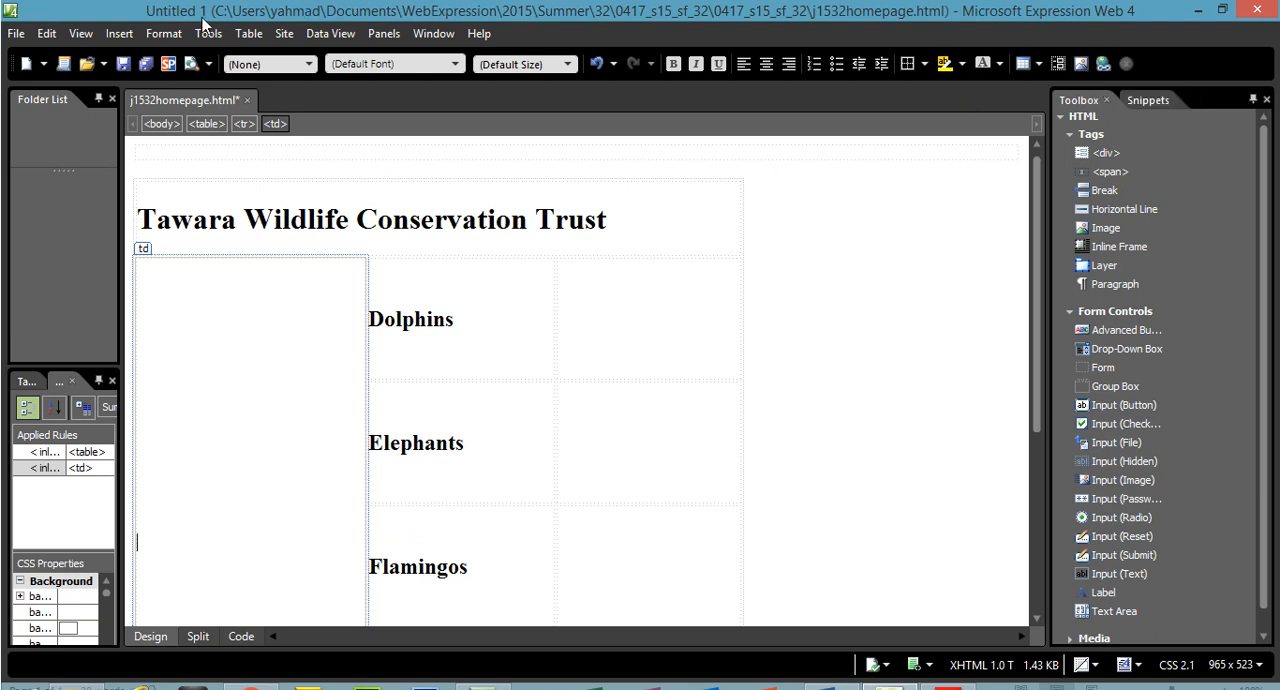
left_click(119, 33)
mouse_move(199, 171)
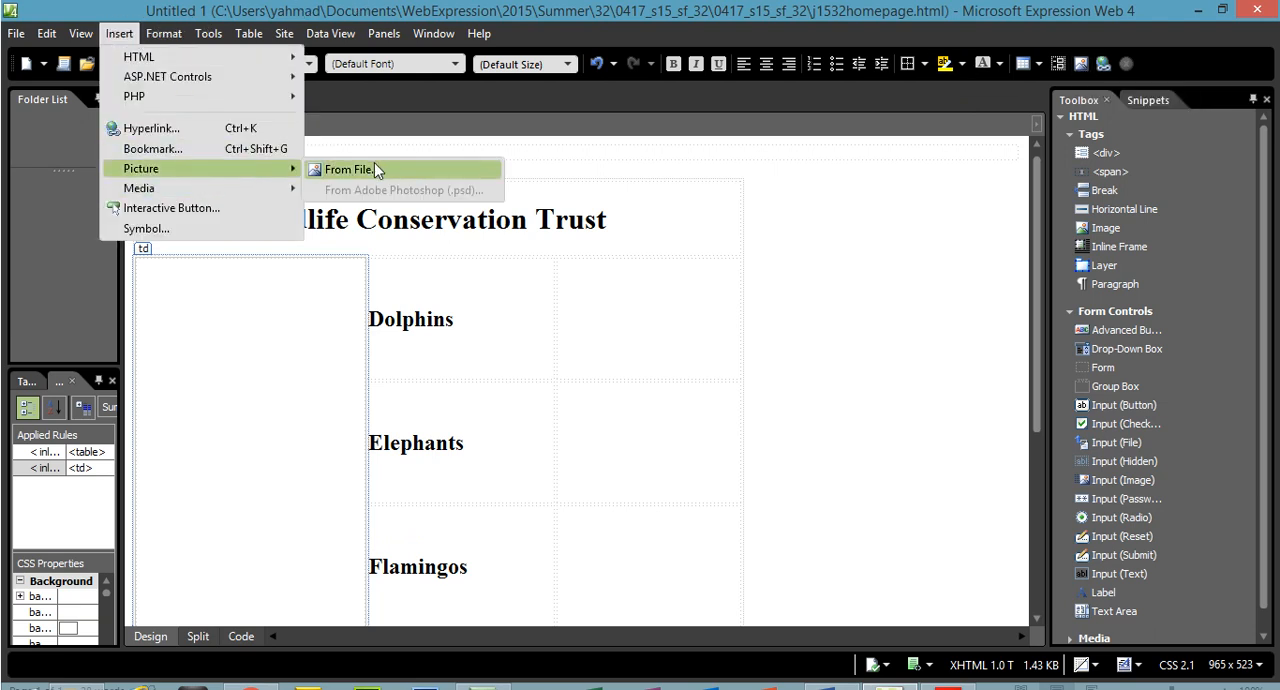
left_click(374, 164)
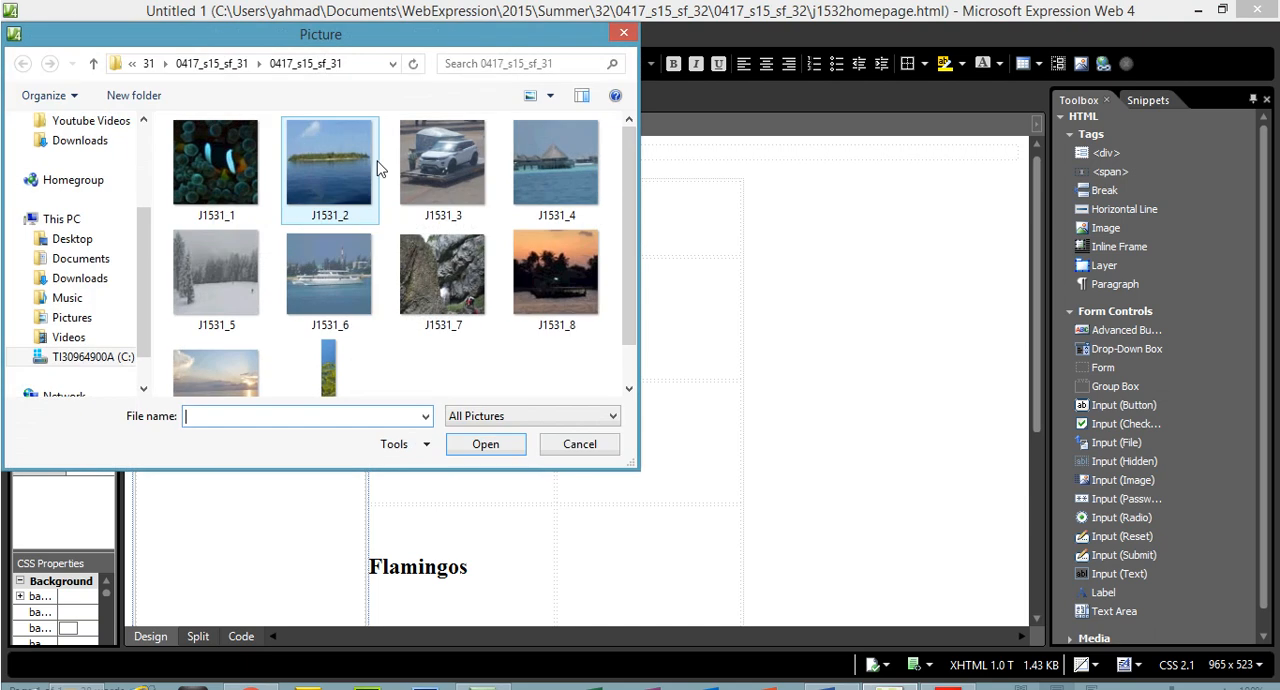
left_click(148, 63)
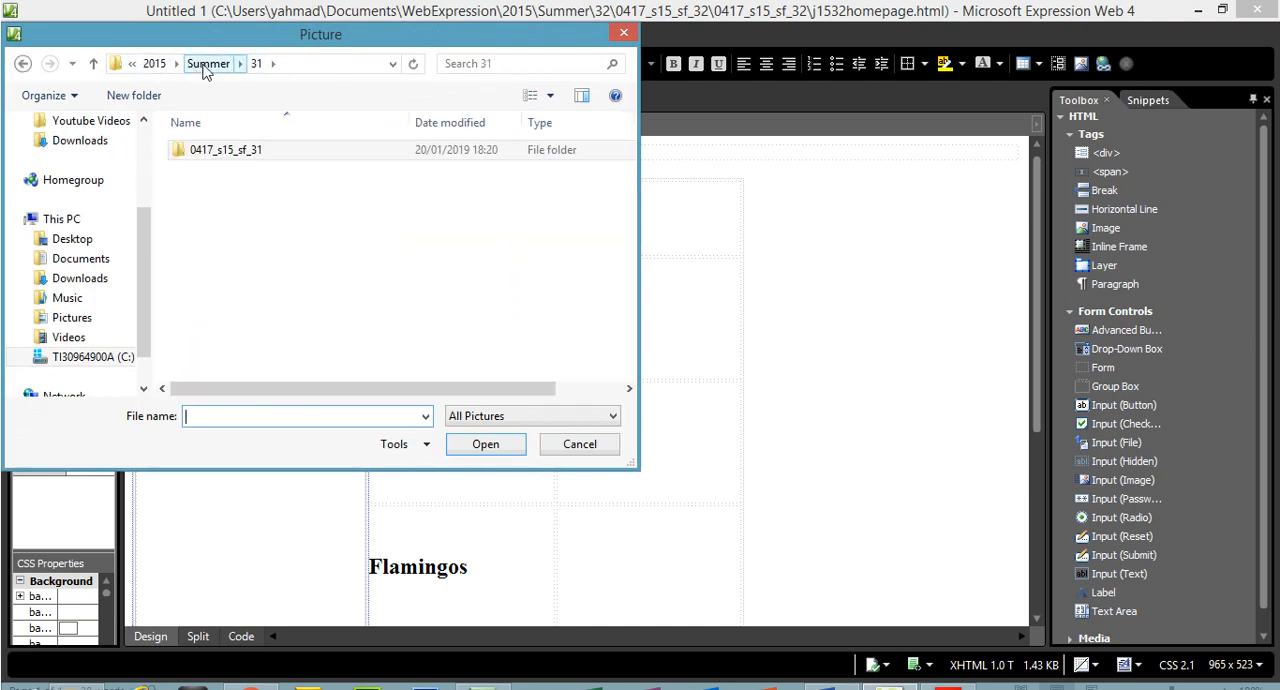
left_click(207, 63)
double_click(205, 168)
double_click(212, 152)
double_click(212, 150)
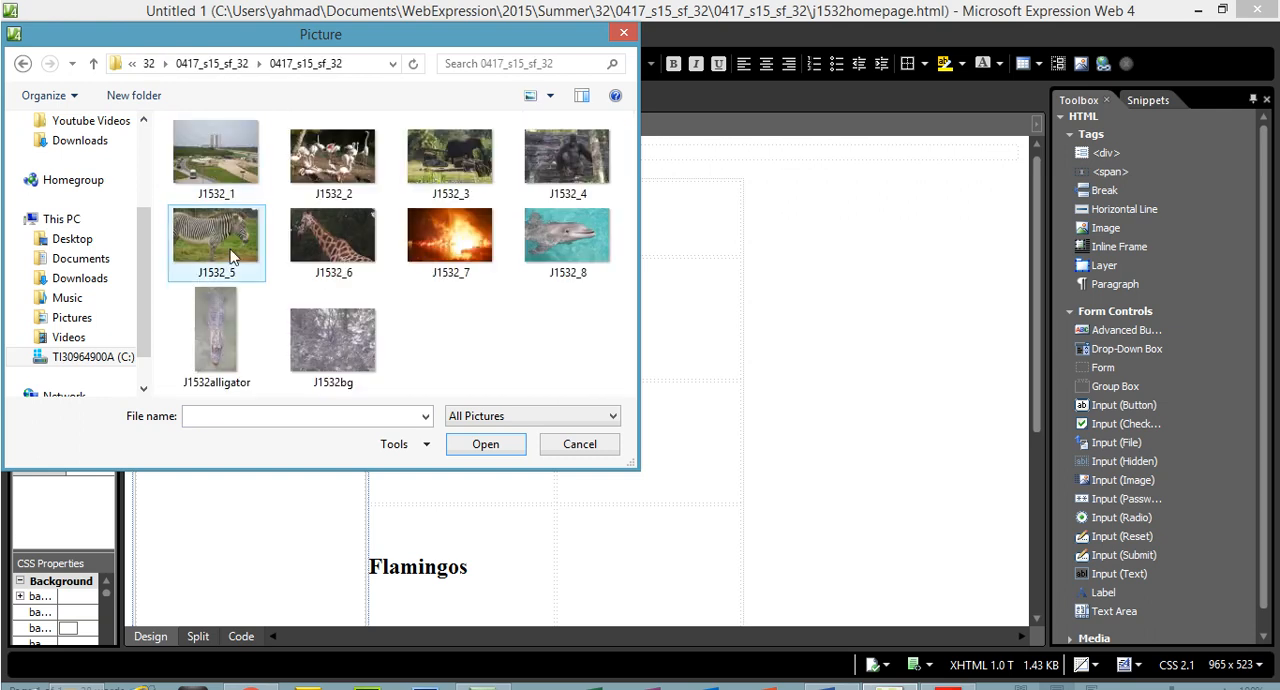
Insert the J1532alligator image into cell B, reusing "alligator" from its file name as the alternate text
left_click(237, 354)
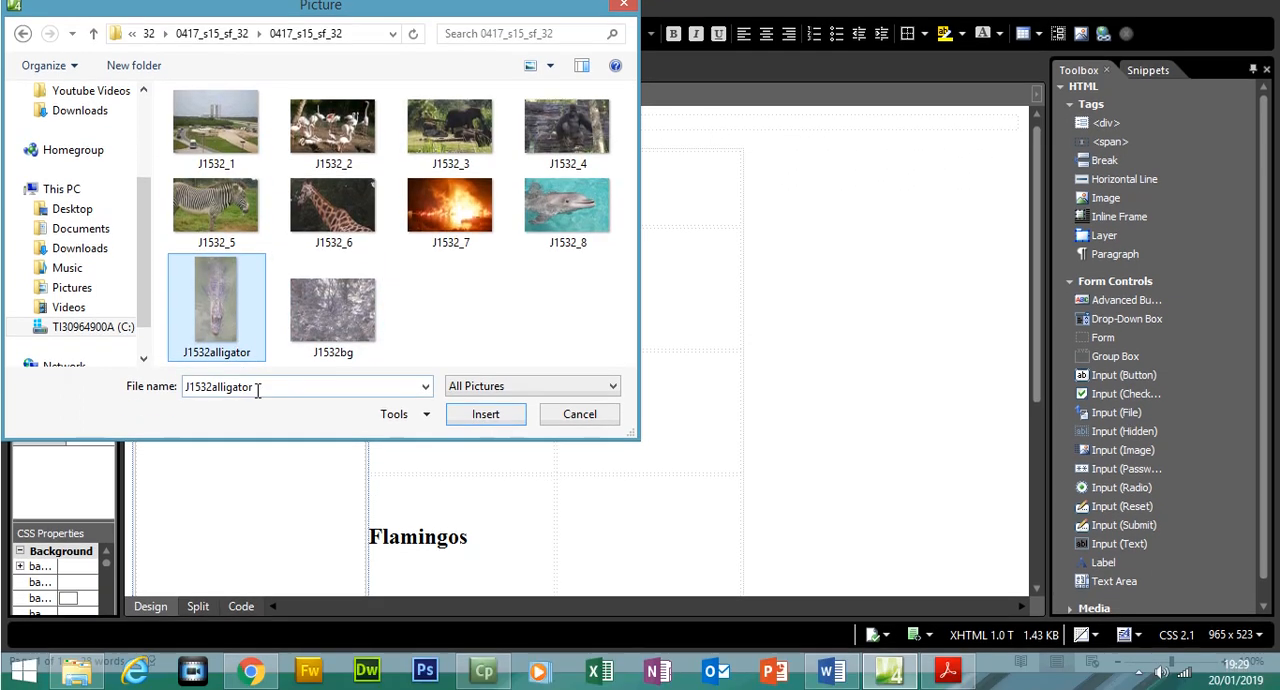
double_click(245, 419)
left_click_drag(260, 390, 237, 390)
right_click(229, 392)
left_click(268, 445)
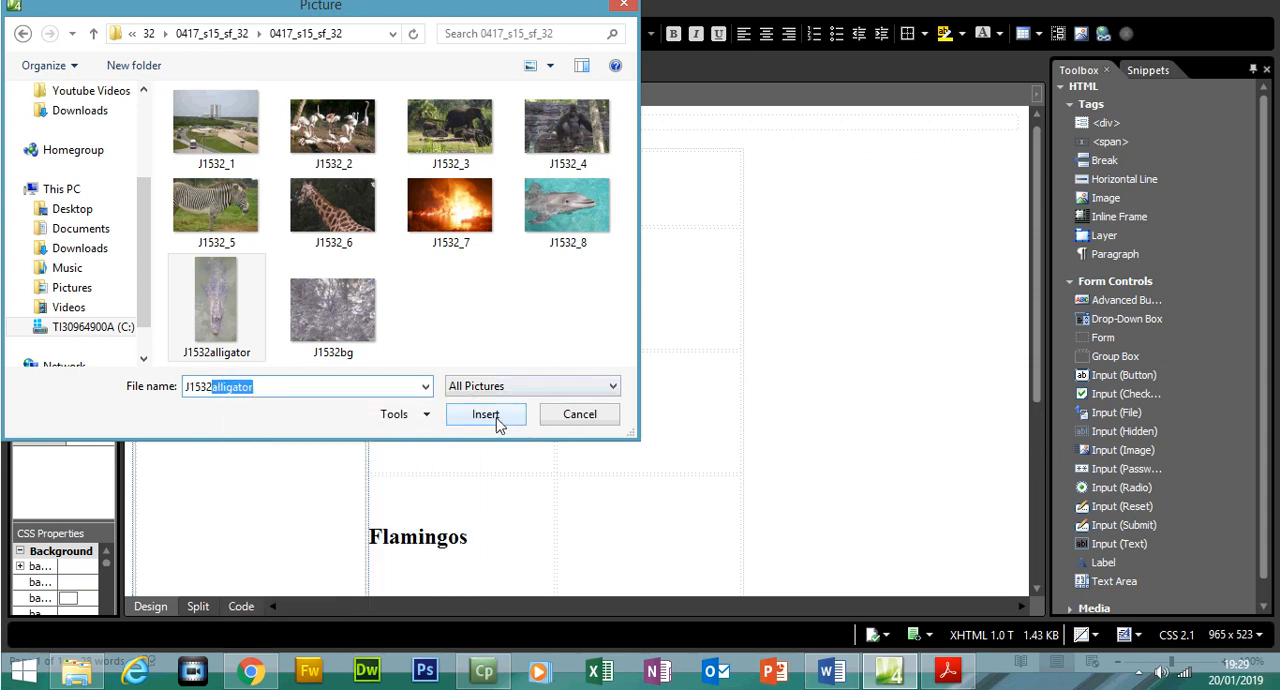
left_click(497, 422)
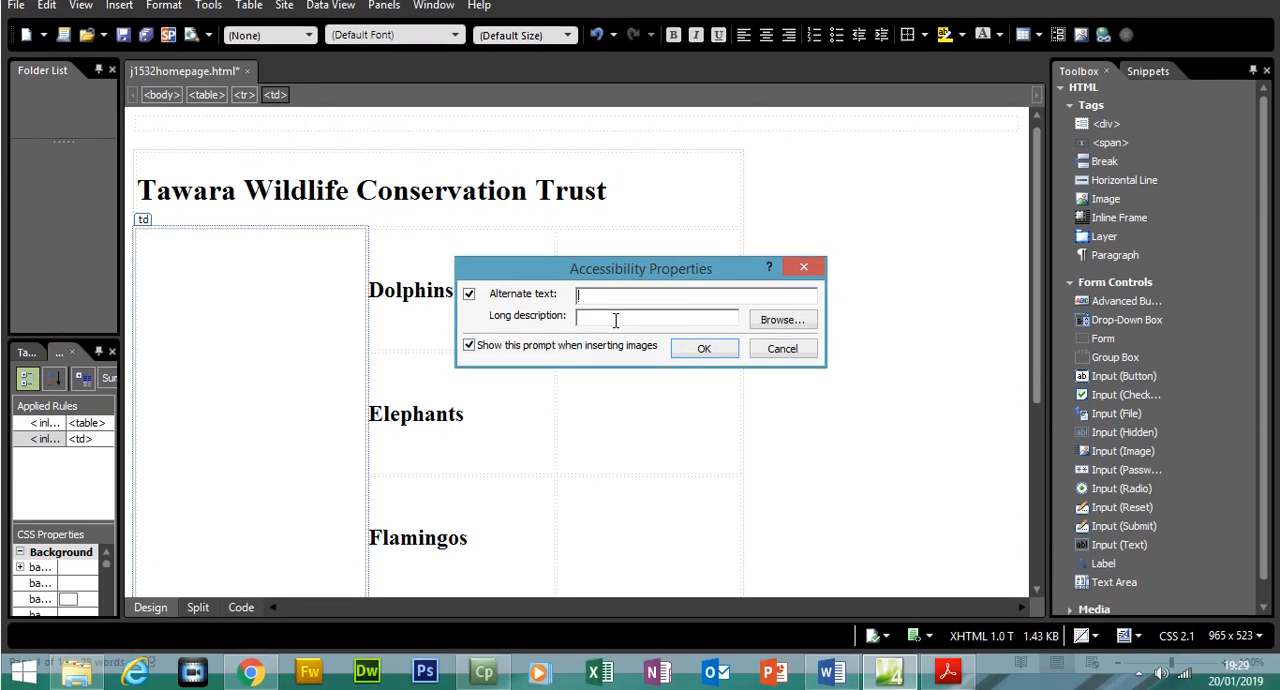
left_click(718, 352)
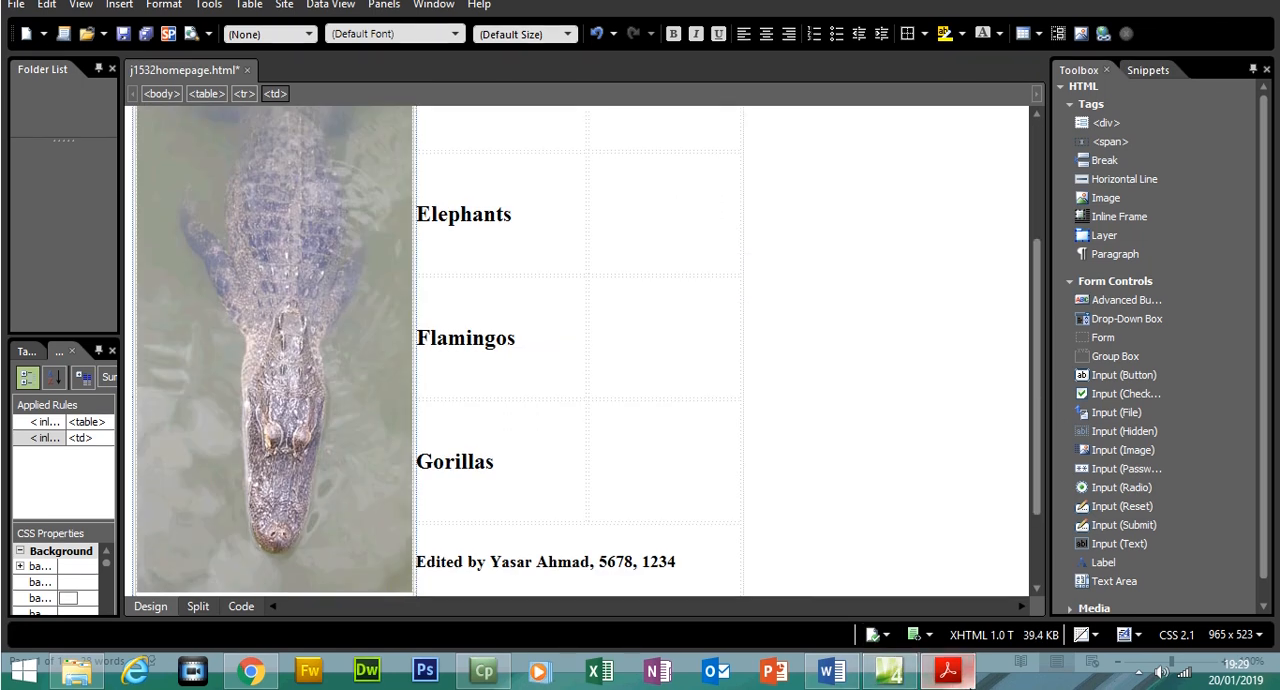
Switch to the exam paper in Acrobat Reader and highlight question 10 about the j1532alligator.jpg image
left_click(968, 680)
left_click_drag(1211, 265, 1210, 305)
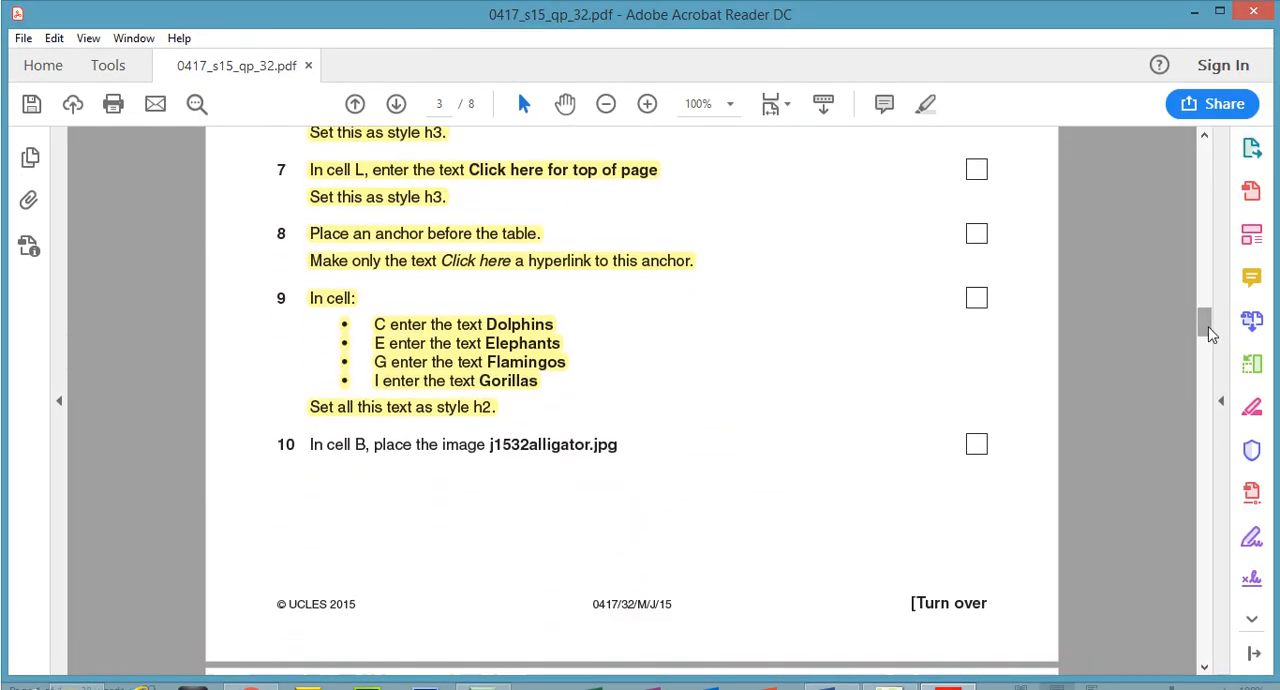
left_click_drag(310, 444, 618, 414)
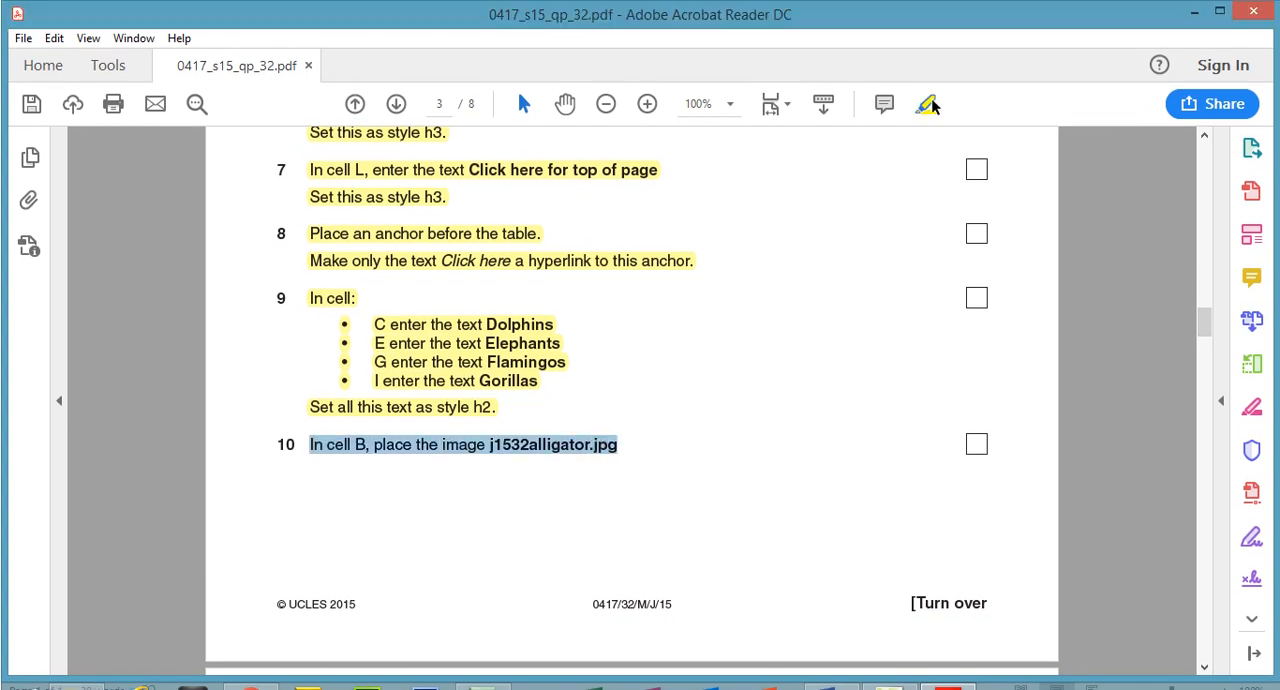
Read question 11 and look through the inner 0417_s15_sf_32 folder in File Explorer for the dolphin image
left_click_drag(1208, 338, 1208, 357)
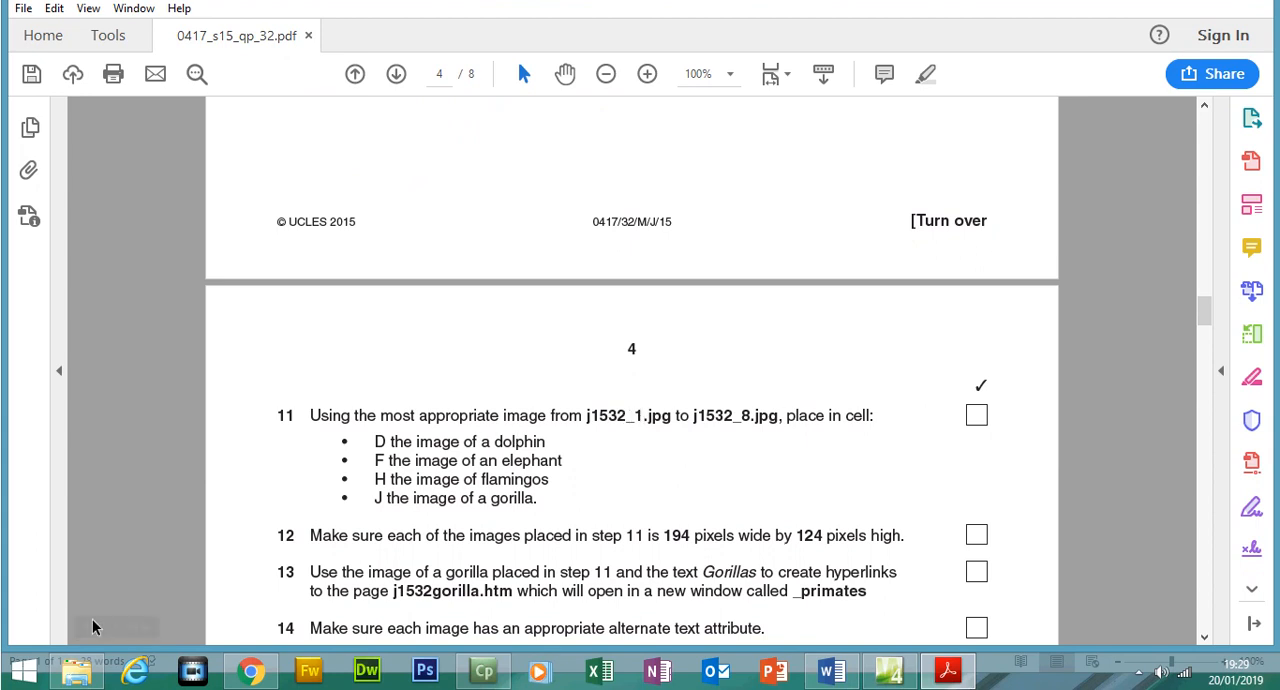
left_click(77, 670)
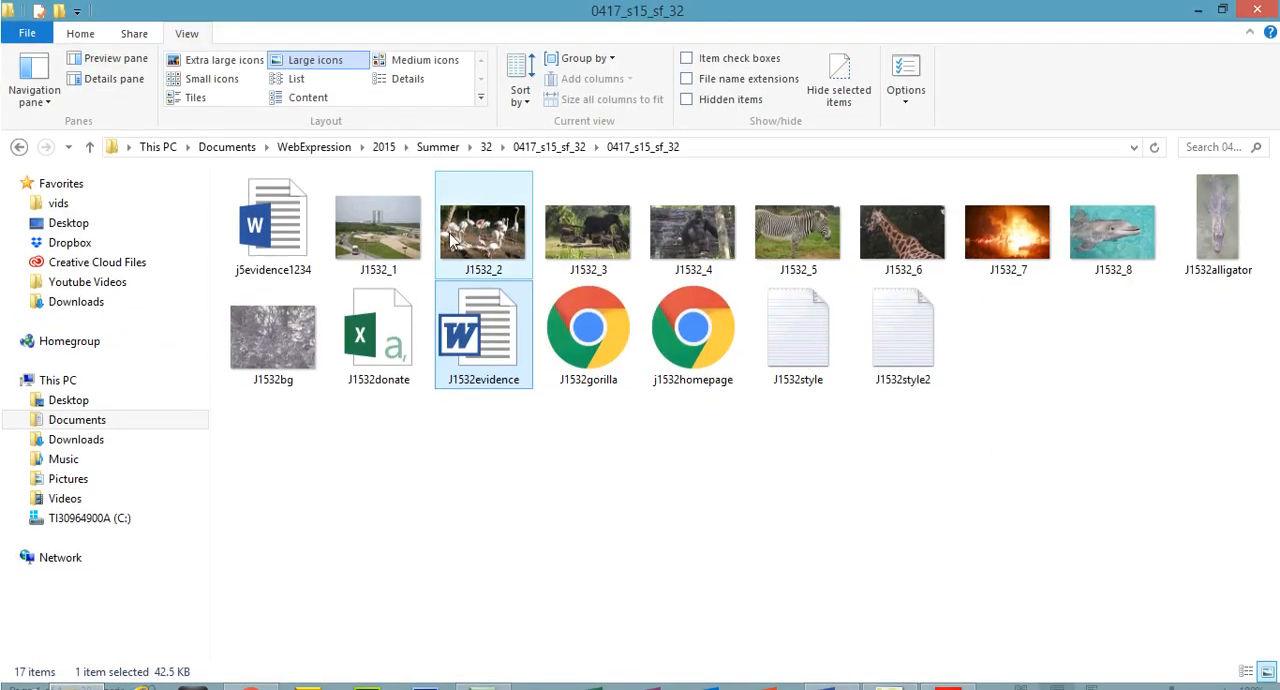
left_click(412, 212)
left_click(1148, 226)
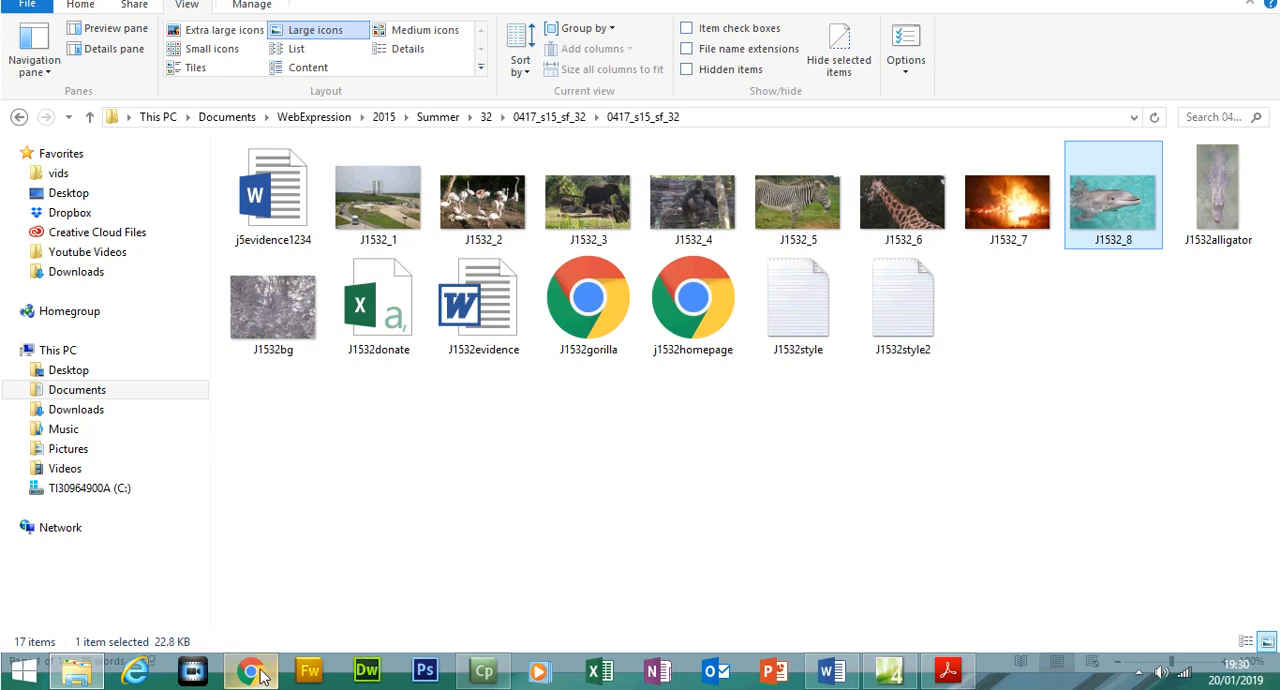
Return to the exam paper in Acrobat Reader and compare question 11 with the table diagram to locate the image cells, starting with D
left_click(948, 671)
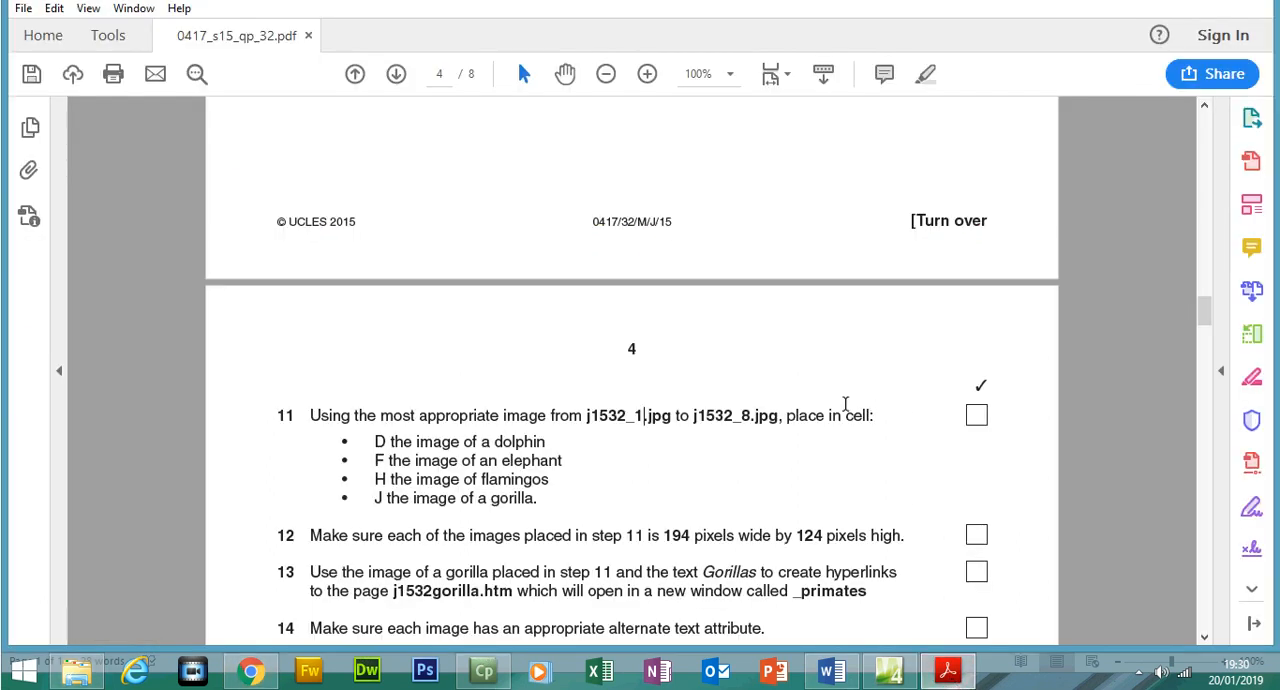
left_click_drag(388, 441, 386, 478)
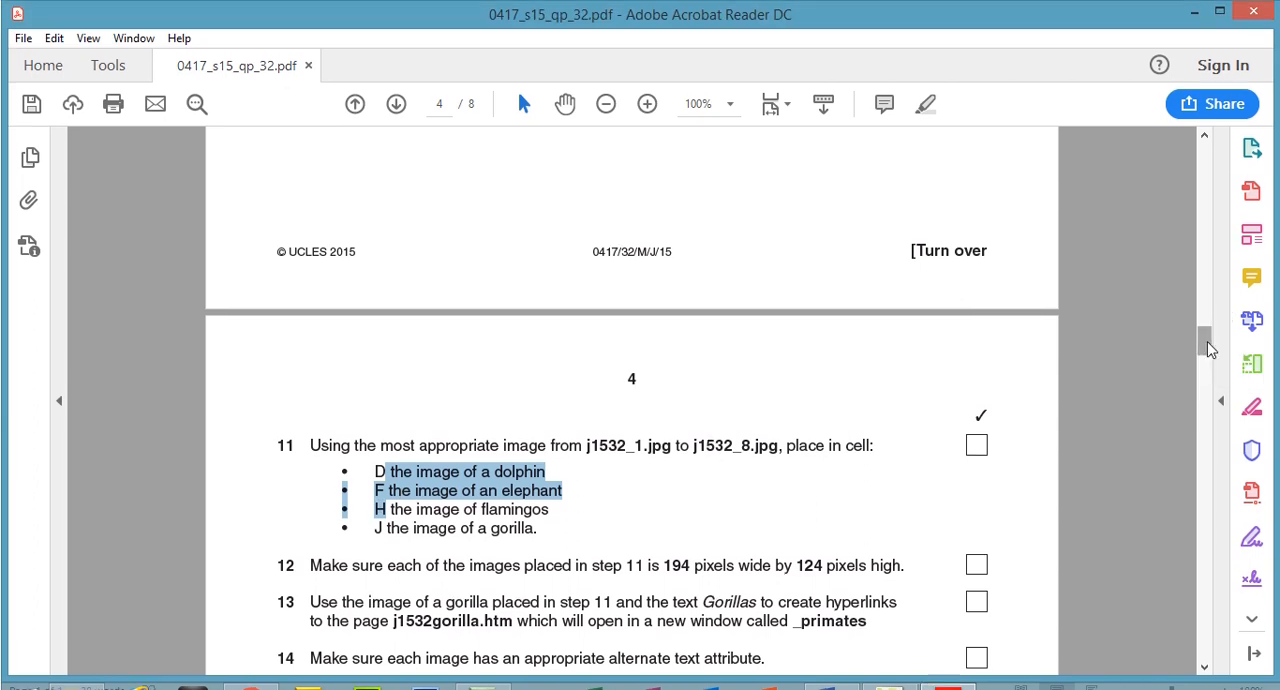
scroll(1212, 350, "up", 10)
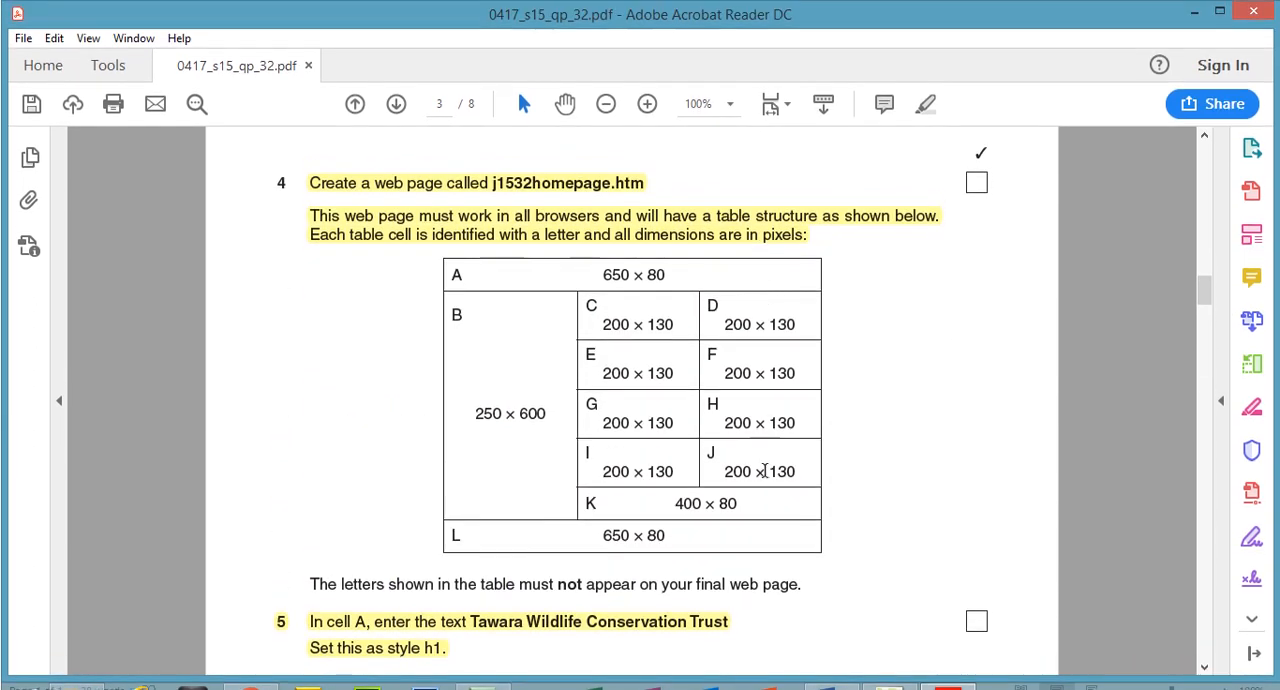
left_click_drag(1206, 298, 1208, 358)
left_click(530, 418)
left_click_drag(548, 400, 385, 405)
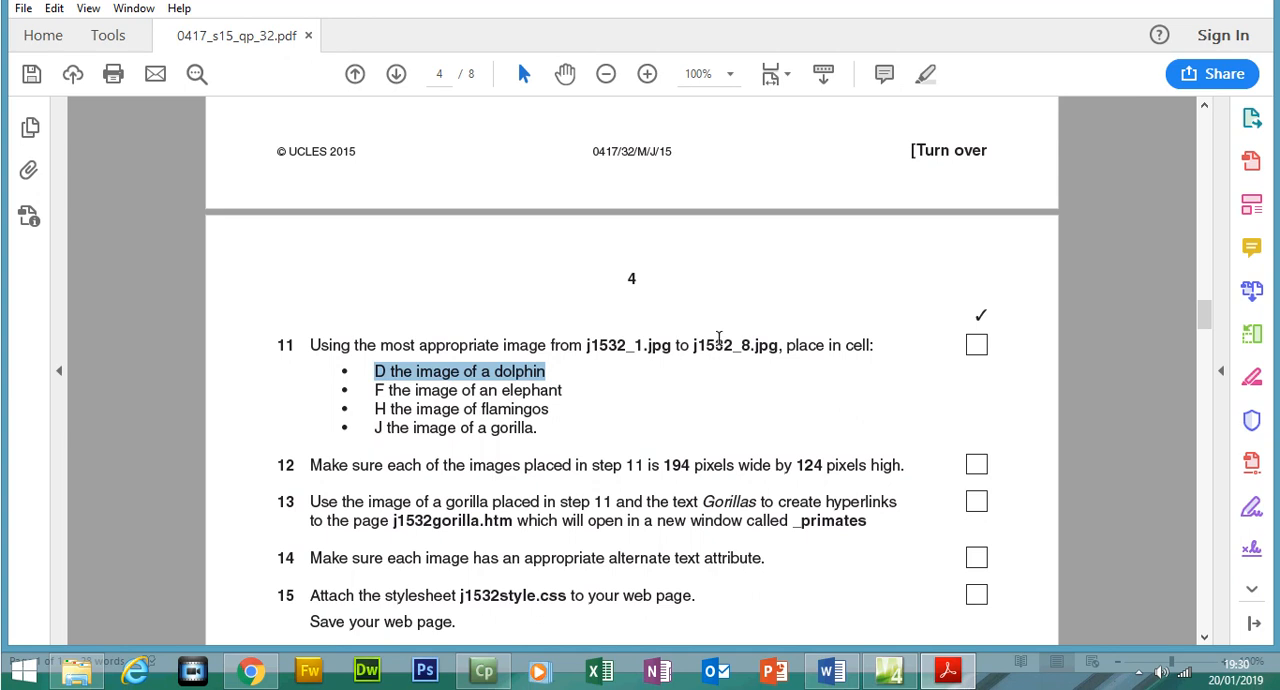
In Expression Web, insert the picture J1532_8 into cell D beside Dolphins with the alternate text "dolphin"
left_click(889, 670)
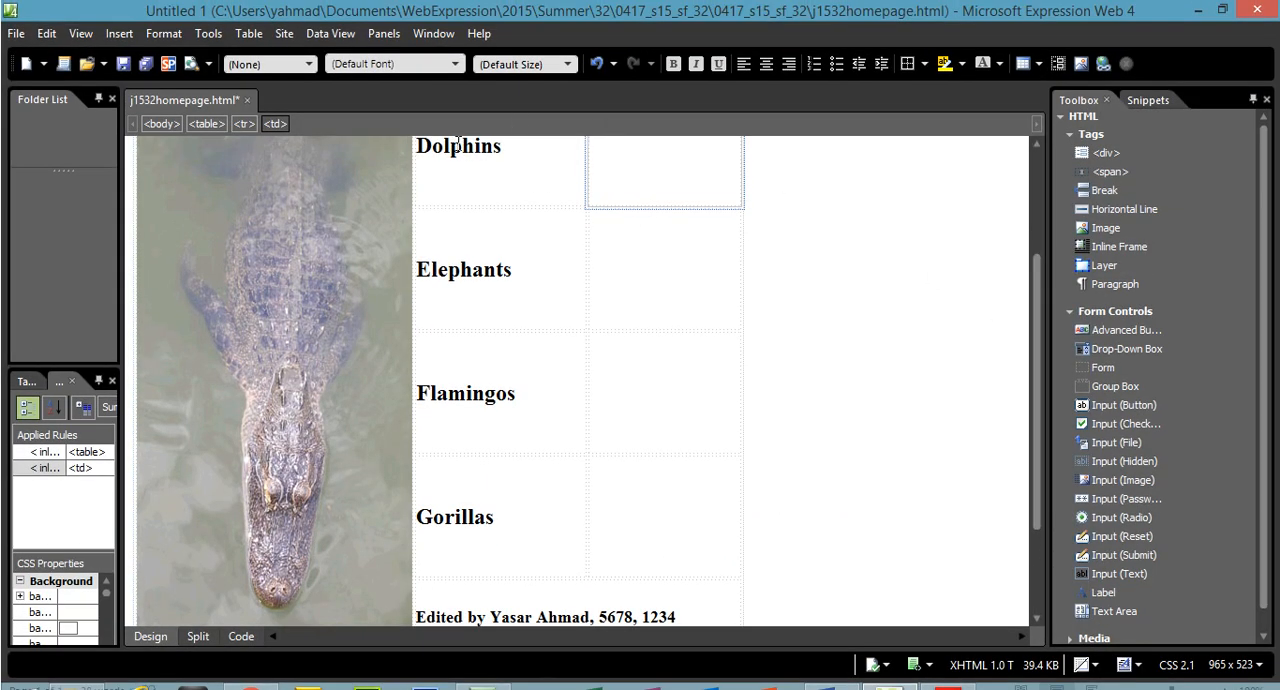
left_click(1080, 65)
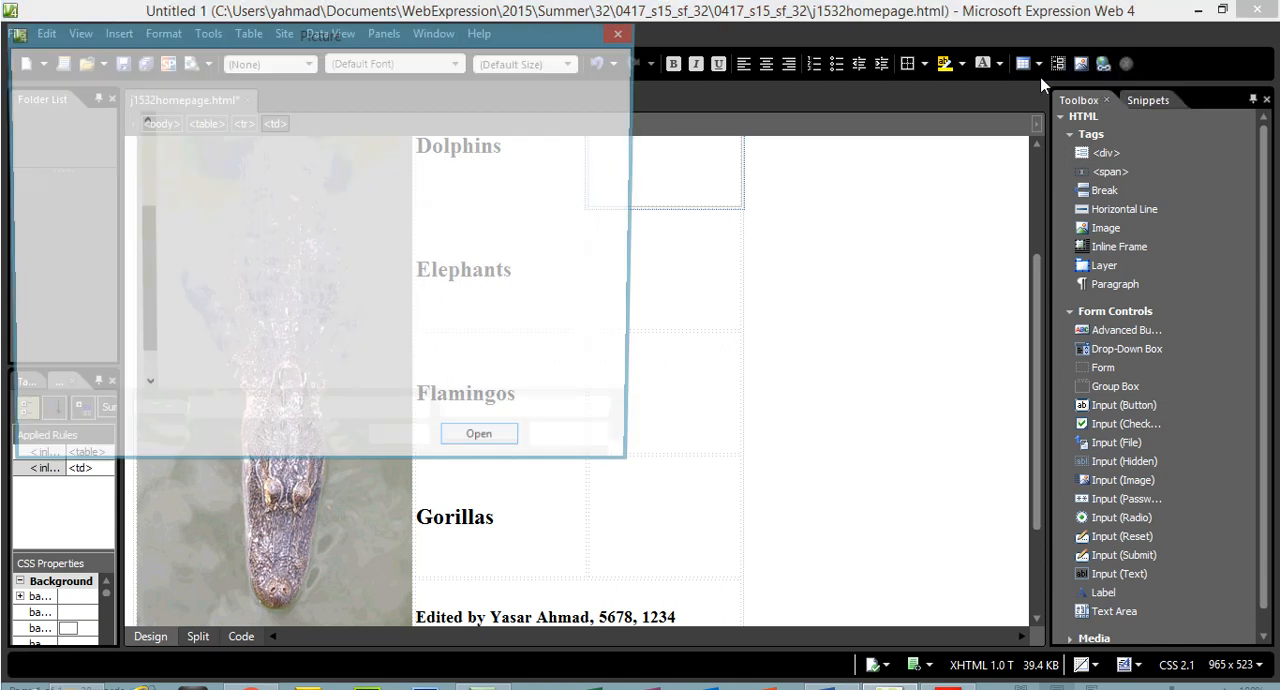
left_click(561, 222)
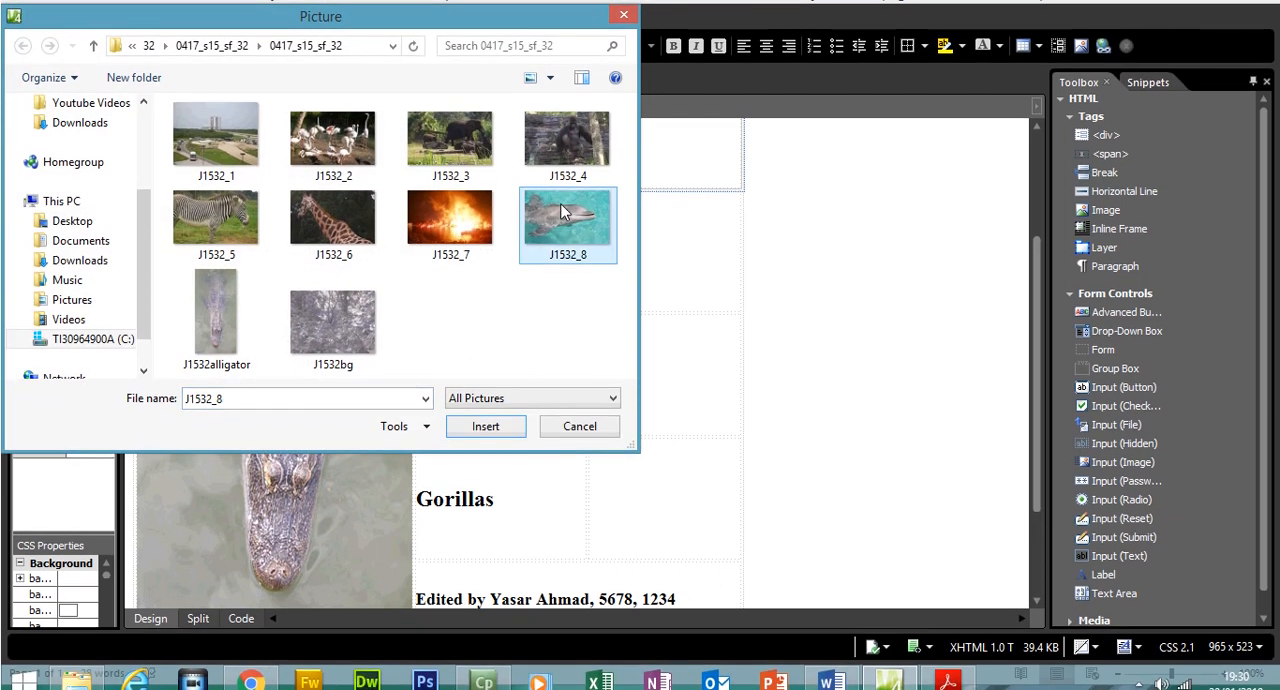
double_click(561, 204)
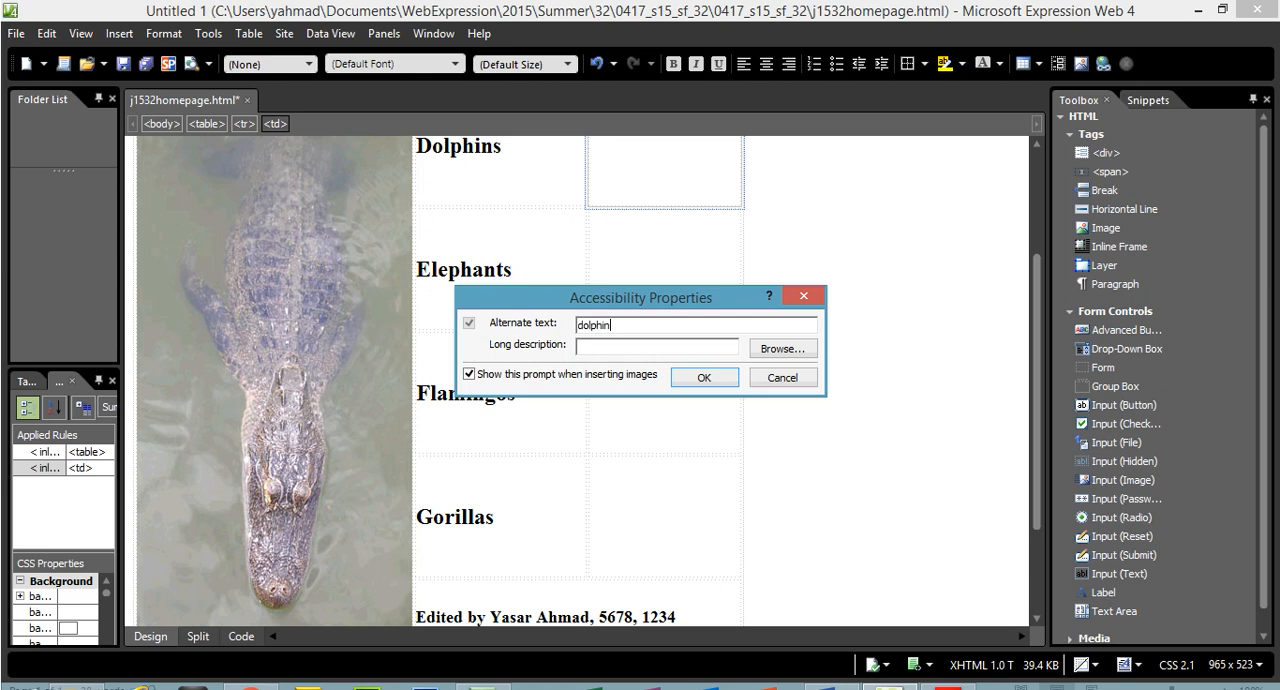
left_click(683, 378)
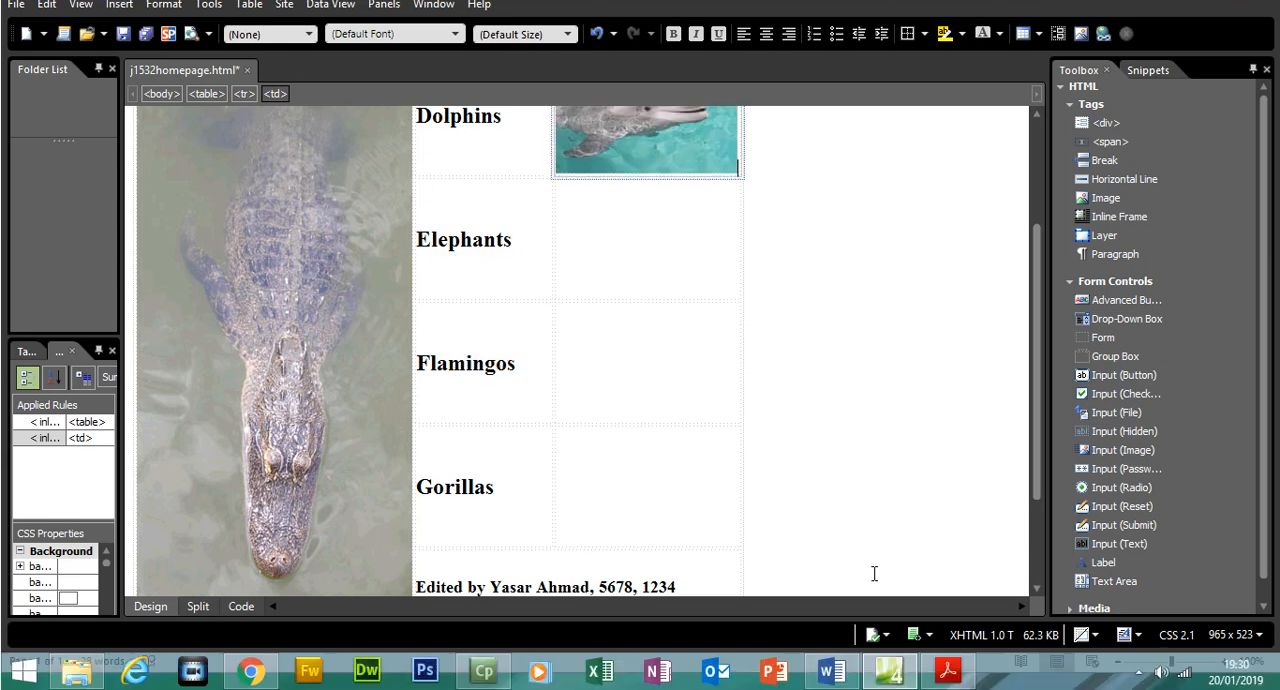
Insert the picture J1532_3 into cell F beside Elephants with the alternate text "elephant"
left_click(948, 673)
left_click(948, 675)
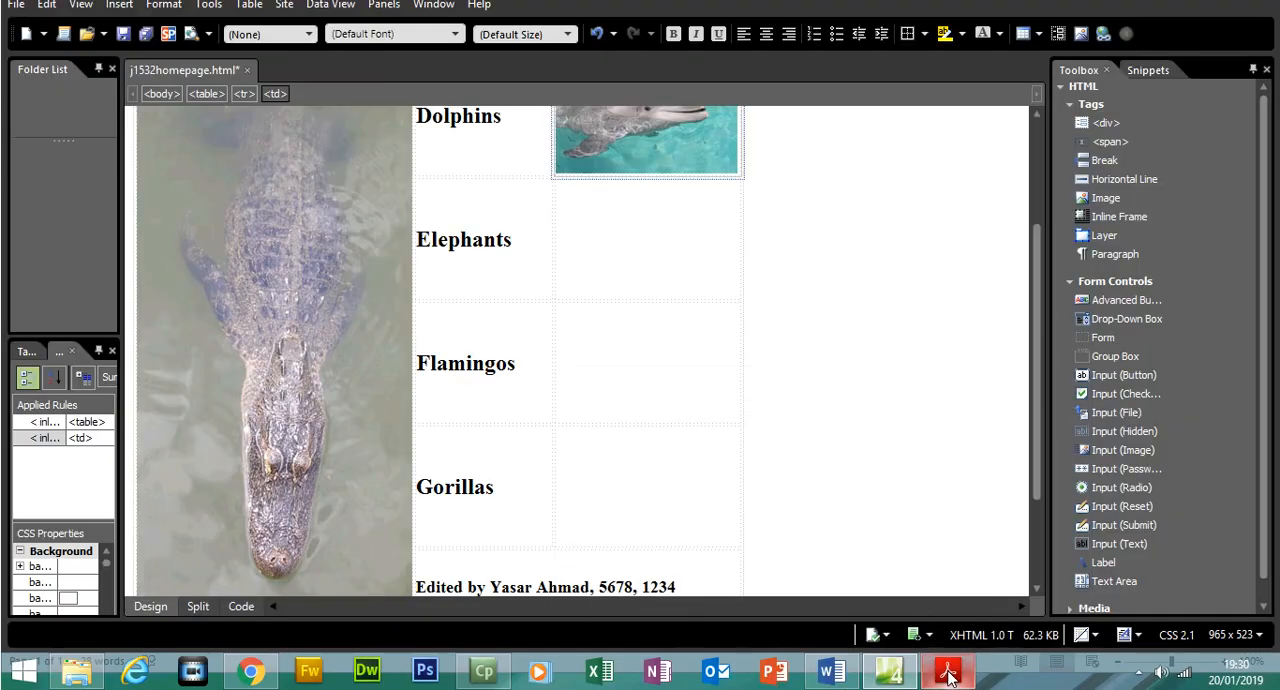
left_click(660, 268)
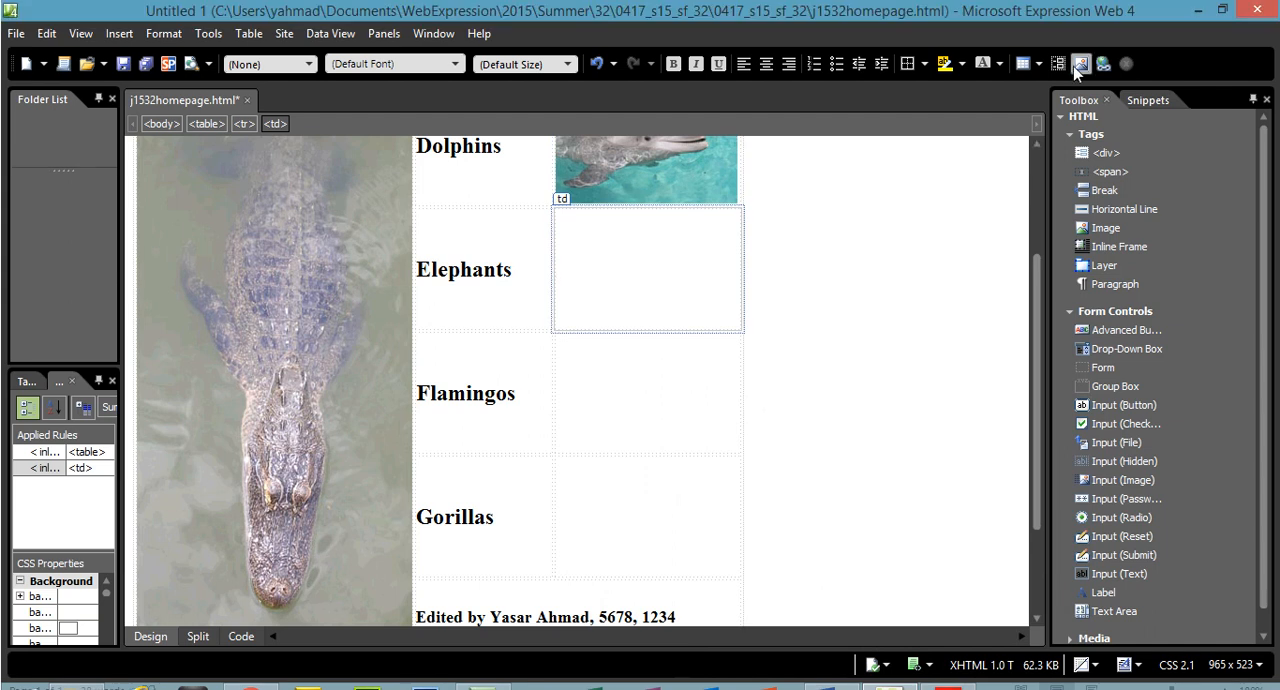
left_click(1076, 64)
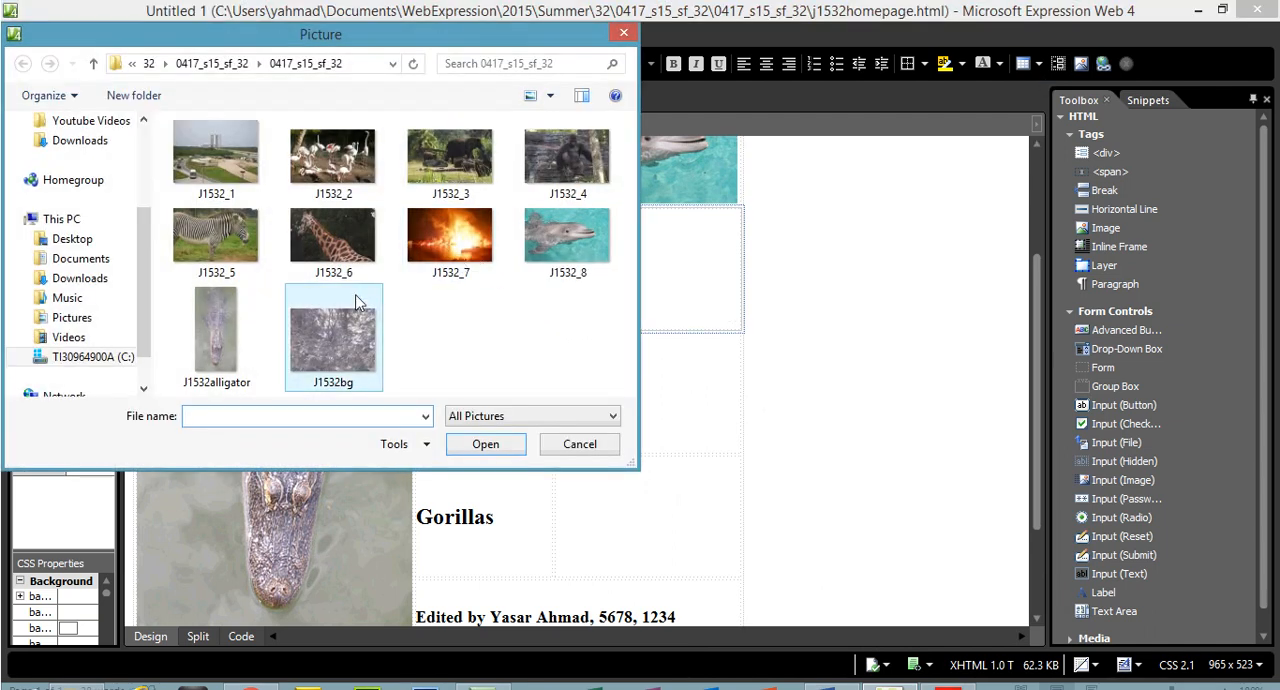
double_click(447, 161)
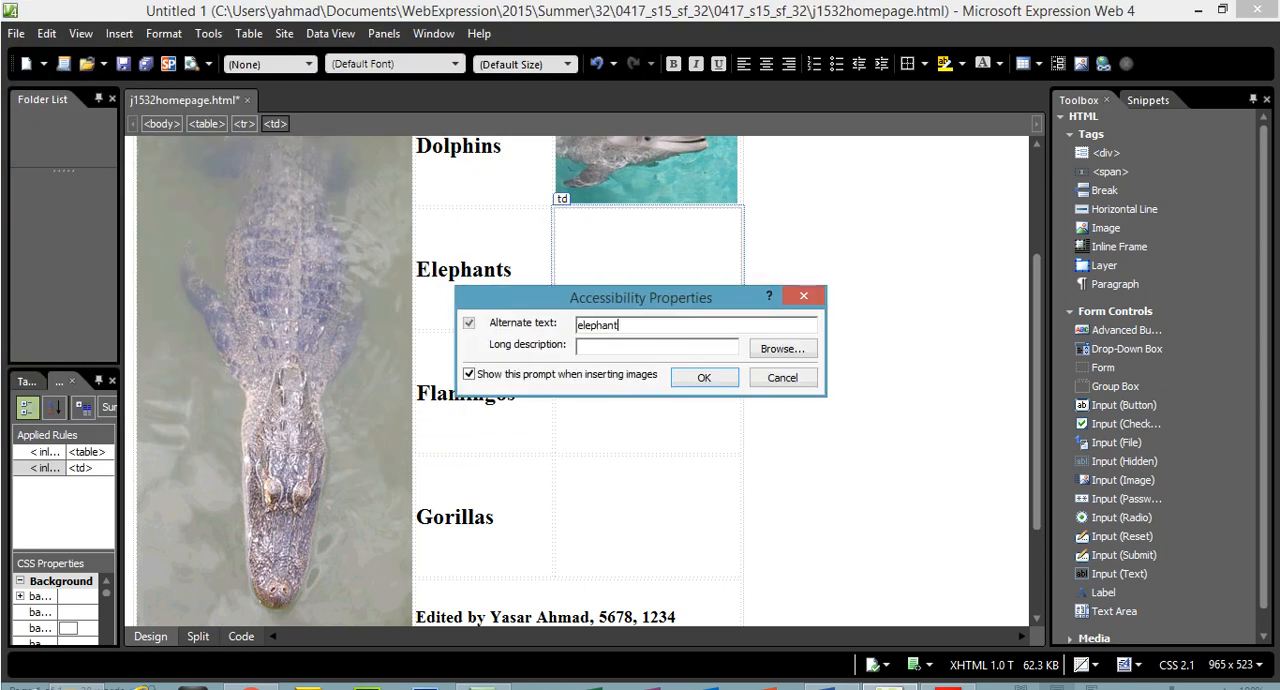
left_click(716, 381)
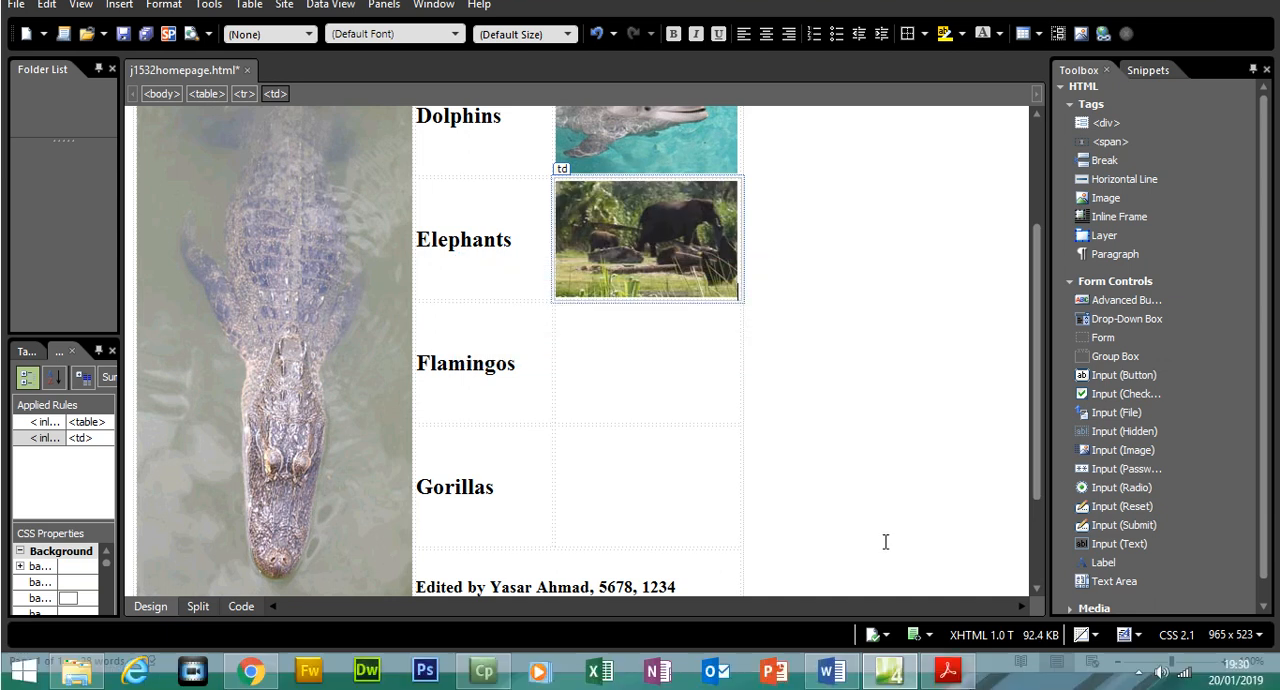
Glance at question 11 in the exam paper, then choose the picture J1532_2 for cell H beside Flamingos
left_click(960, 676)
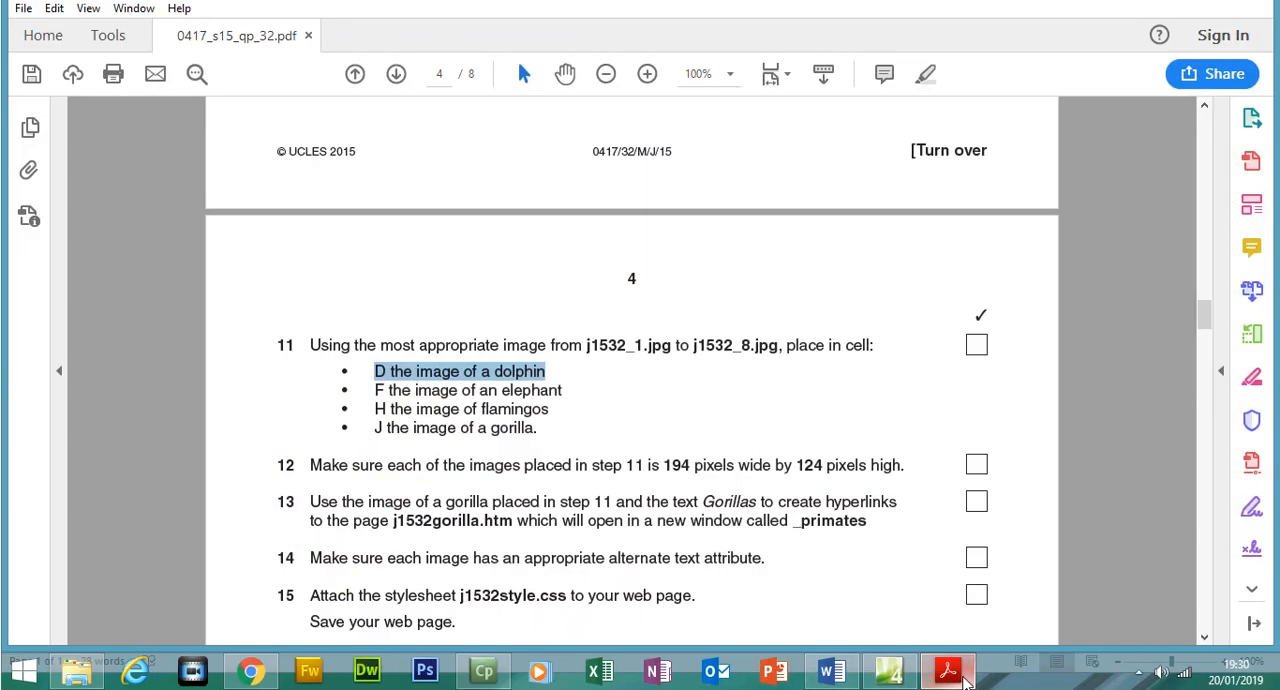
left_click(963, 677)
left_click(663, 374)
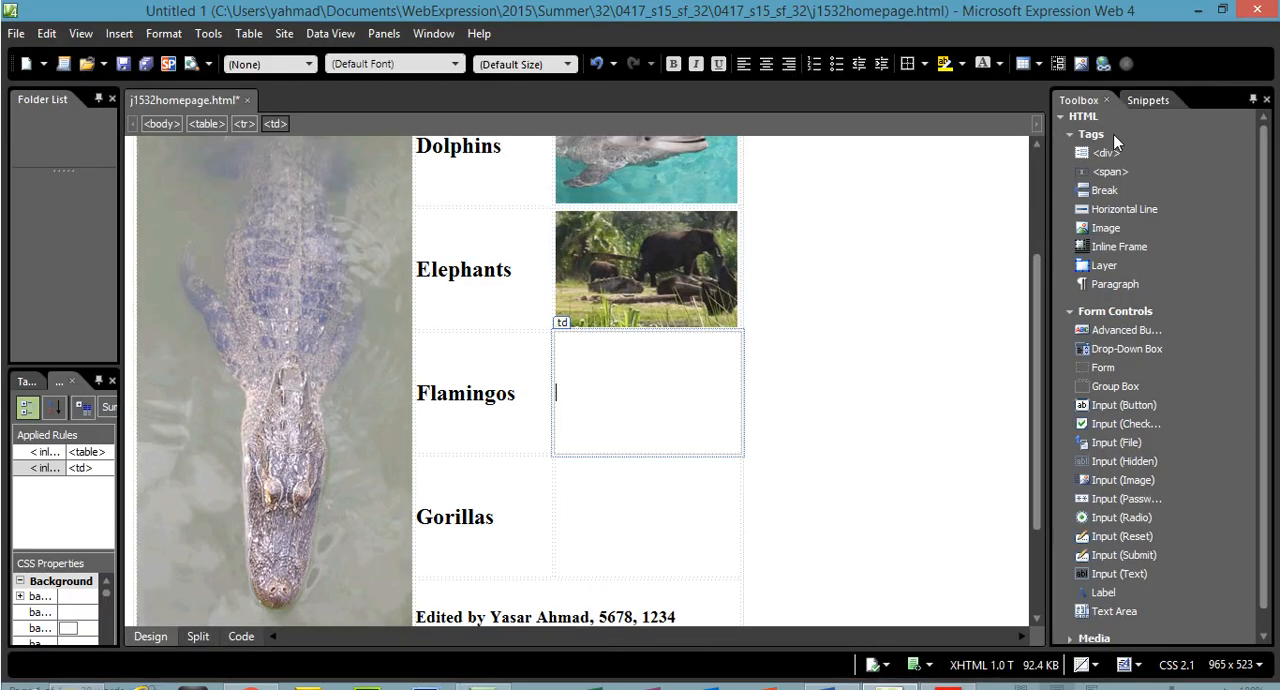
left_click(1080, 63)
double_click(345, 171)
left_click_drag(587, 302, 587, 284)
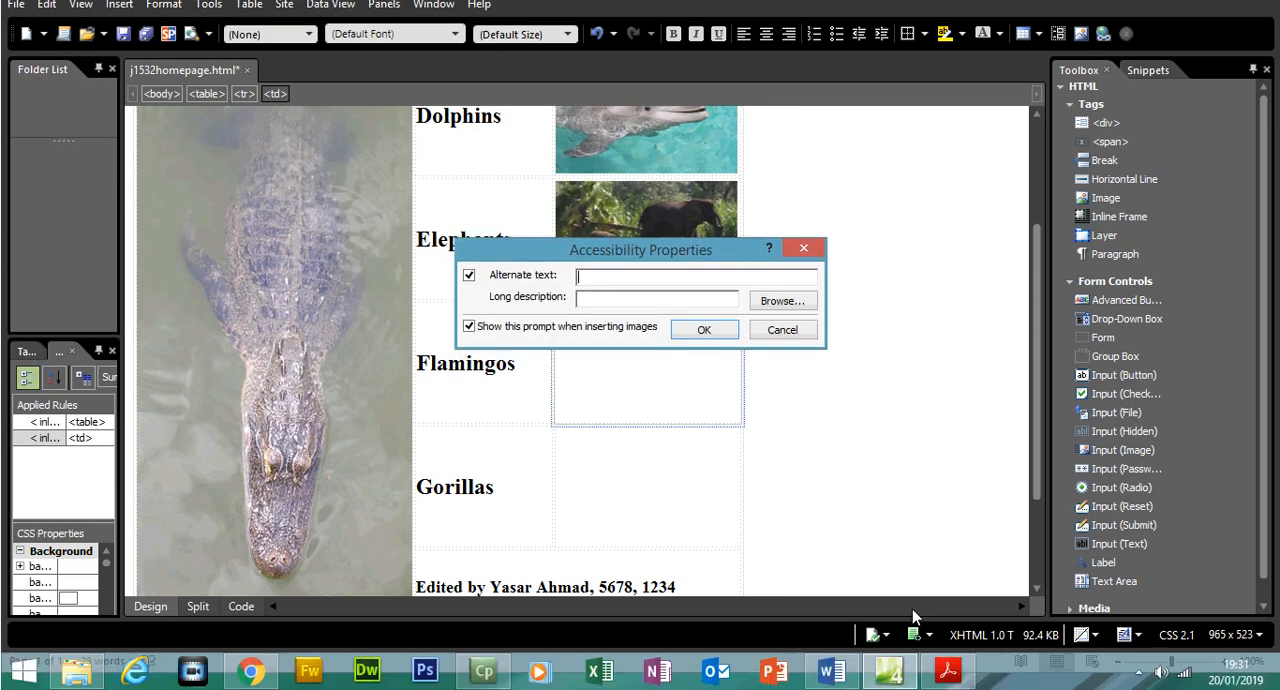
Copy "flamingos" from question 11 of the exam paper and apply it as the alternate text of the picture for cell H
left_click(947, 671)
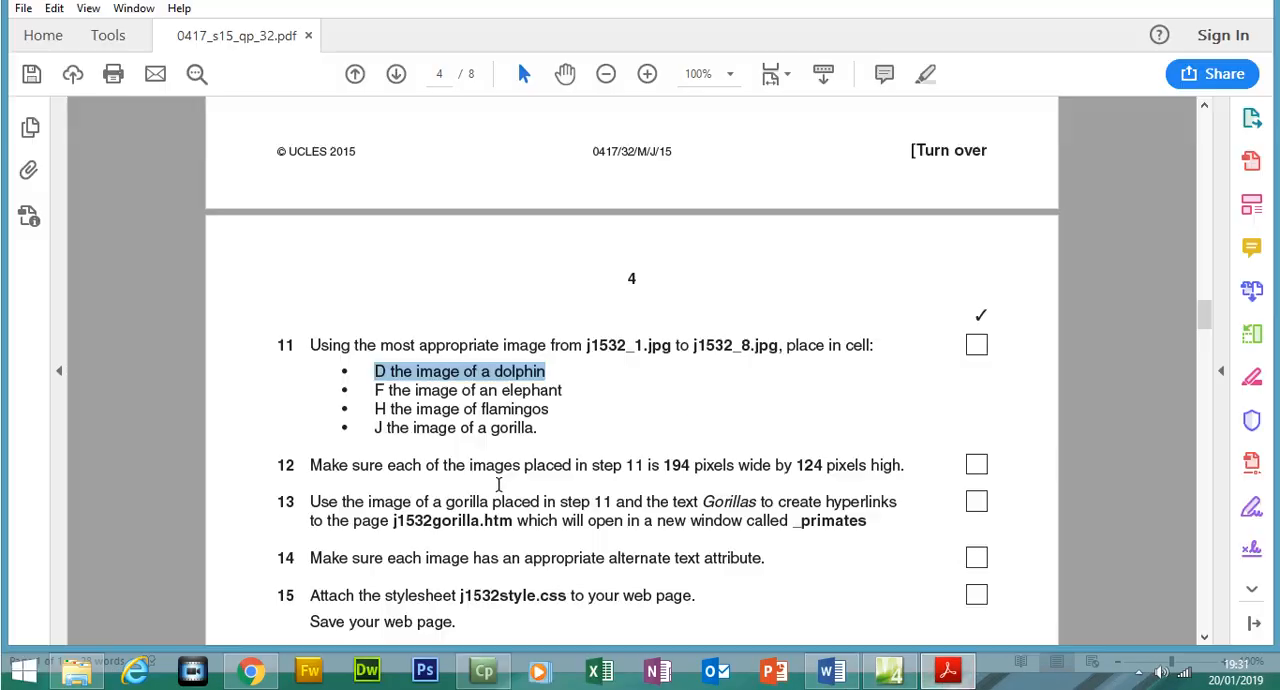
double_click(545, 410)
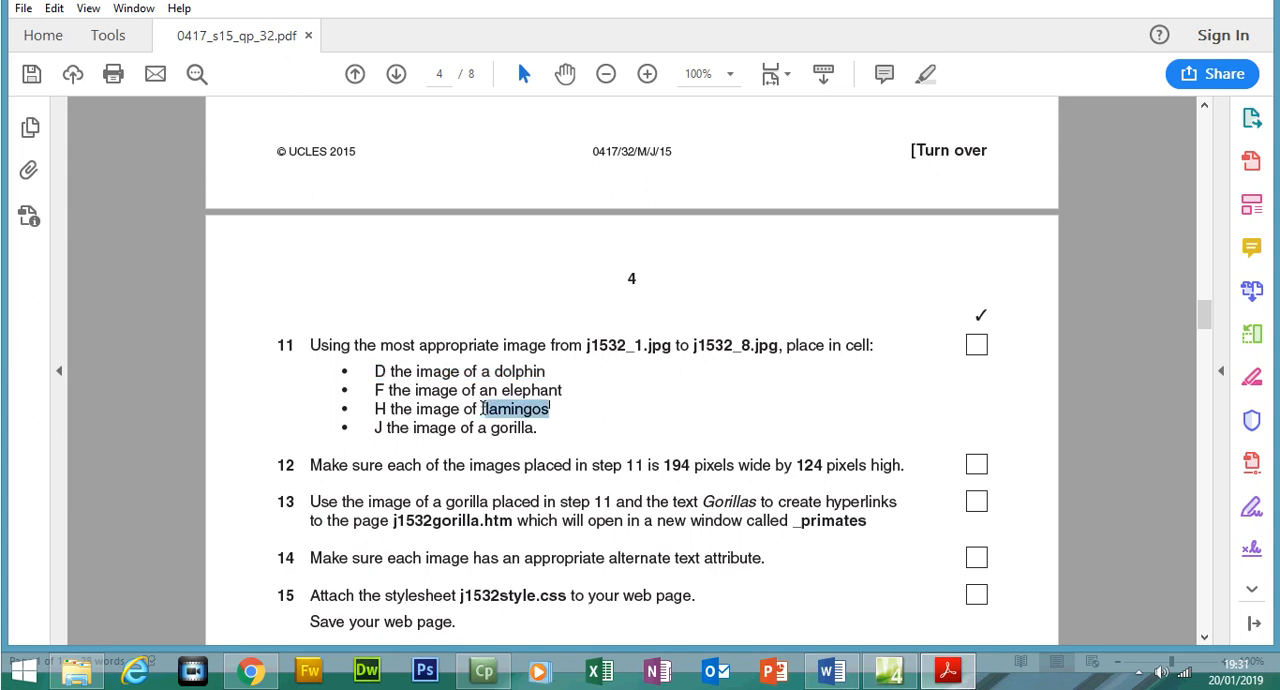
right_click(490, 418)
left_click(515, 510)
left_click(889, 671)
key("ctrl+v")
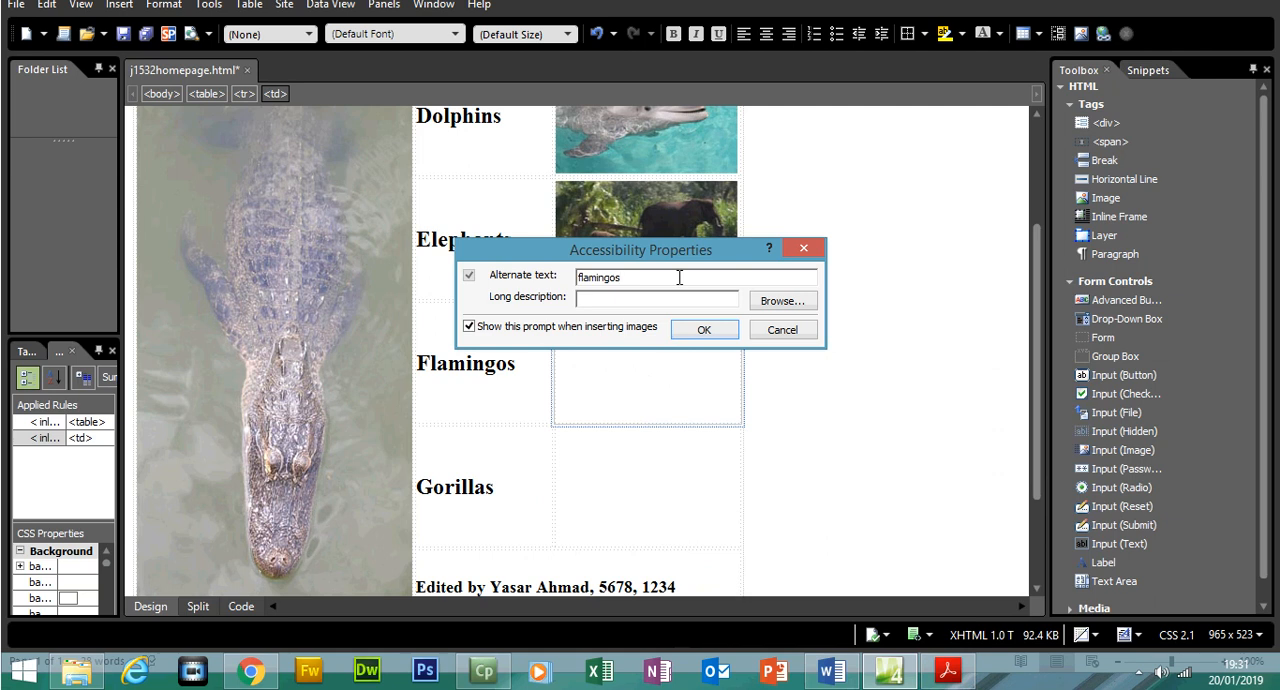
left_click(701, 330)
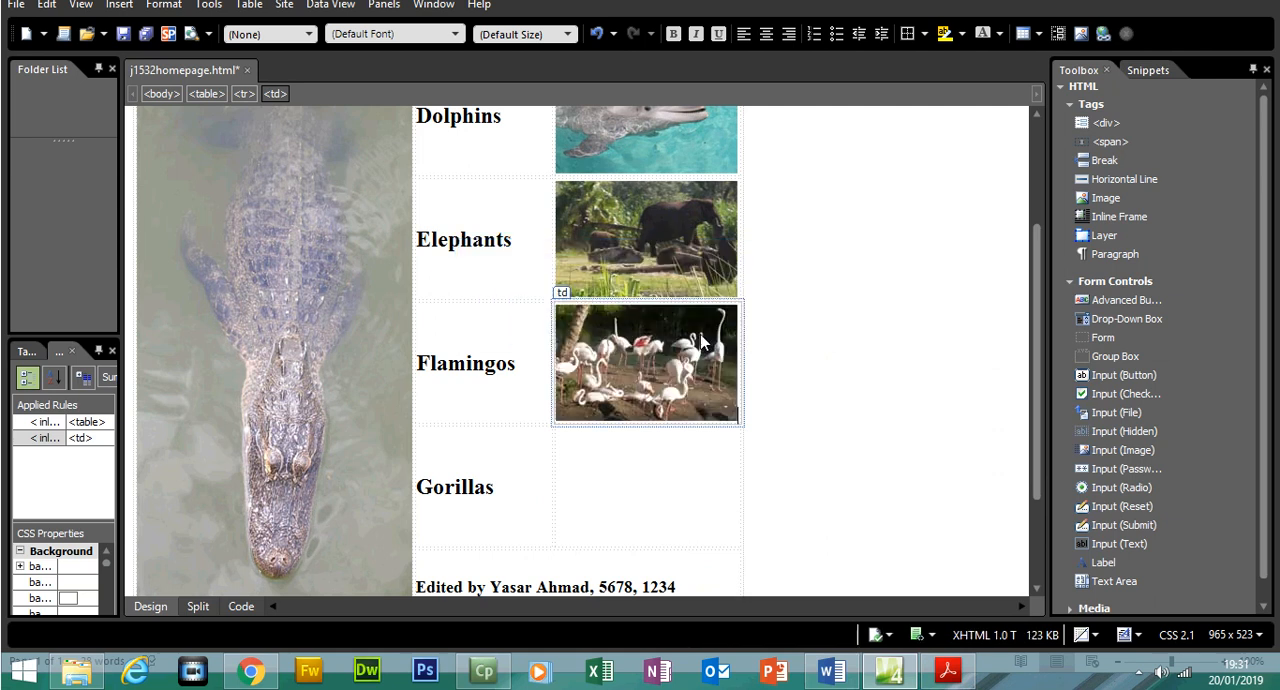
Copy the word "gorilla" from question 11 in the exam paper and return to Expression Web
left_click(947, 671)
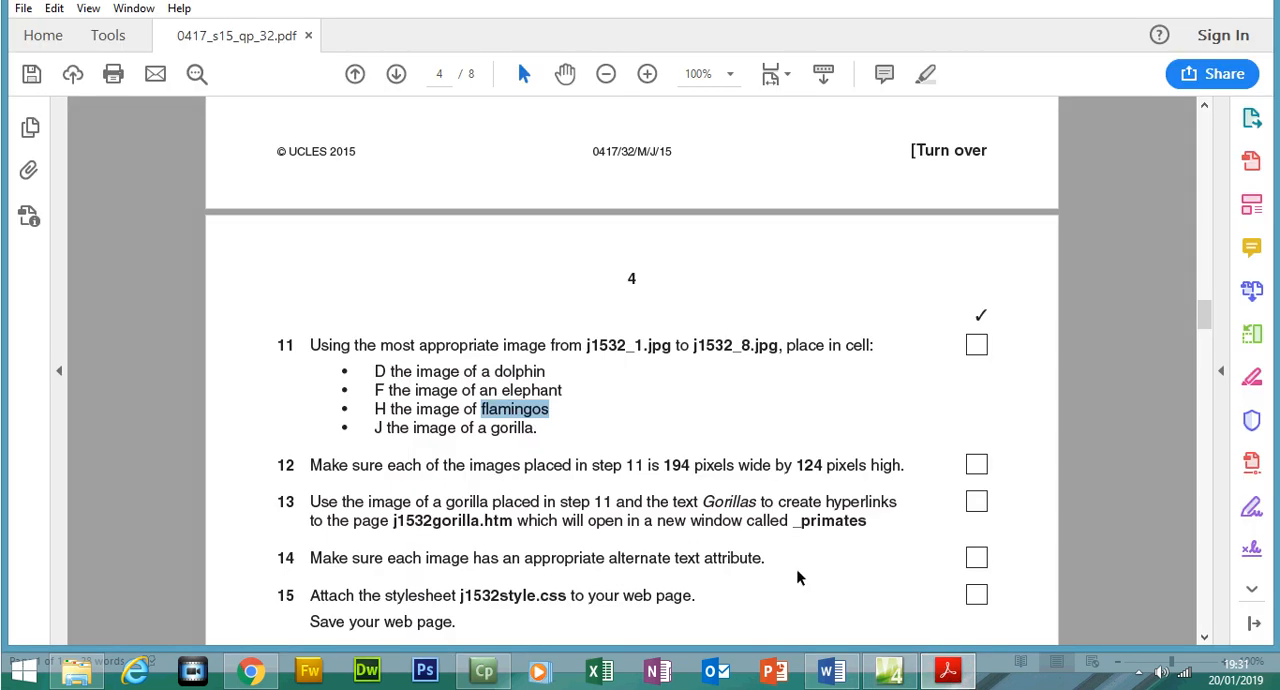
left_click_drag(492, 428, 527, 424)
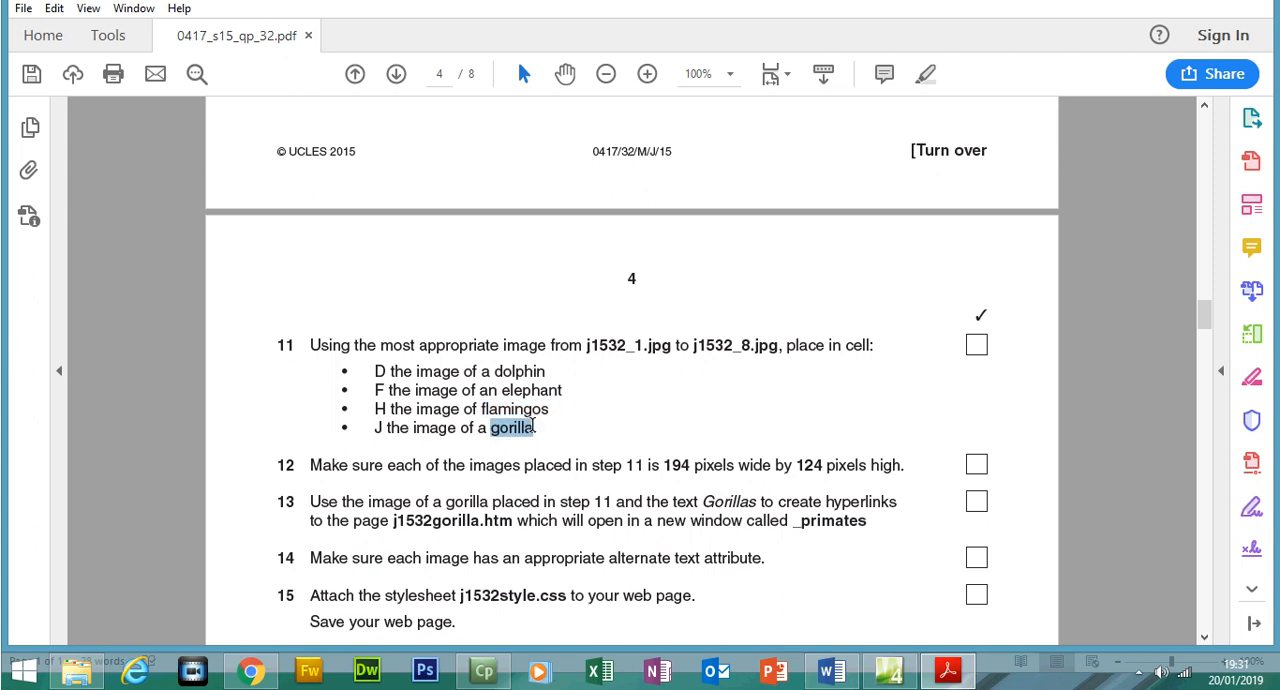
right_click(533, 426)
left_click(556, 449)
left_click(948, 672)
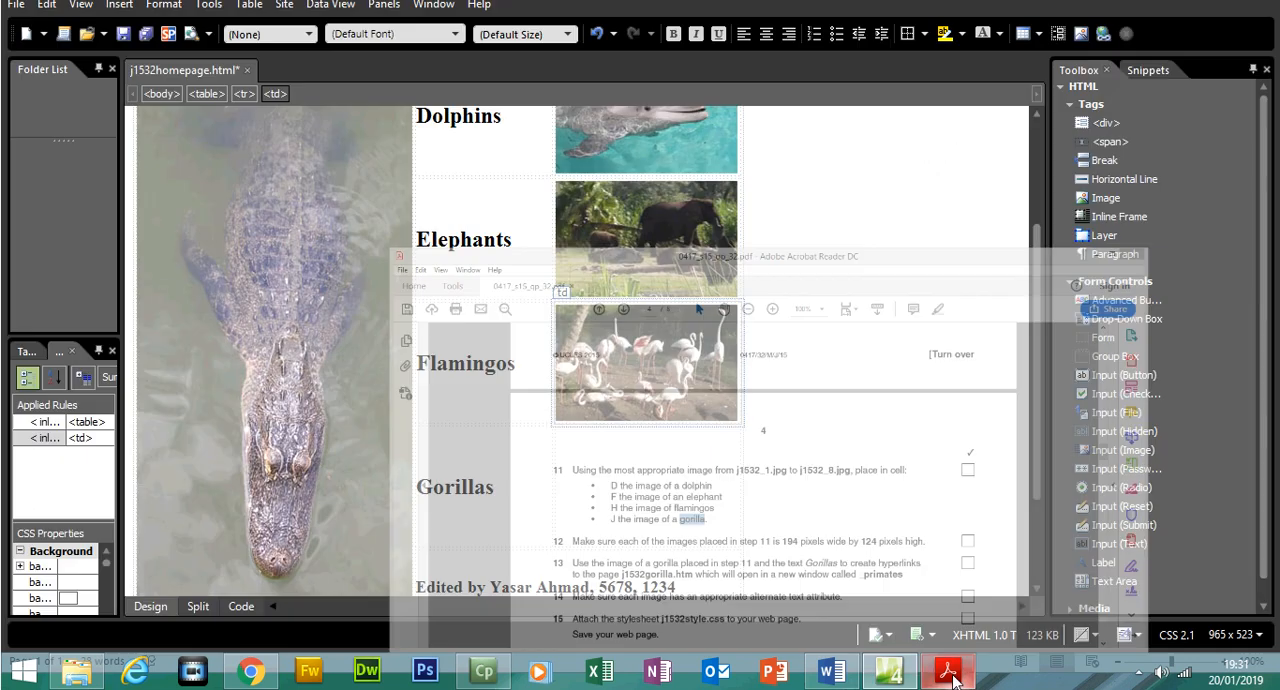
Insert the picture J1532_4 into cell J beside Gorillas, pasting "gorilla" as its alternate text
left_click(643, 492)
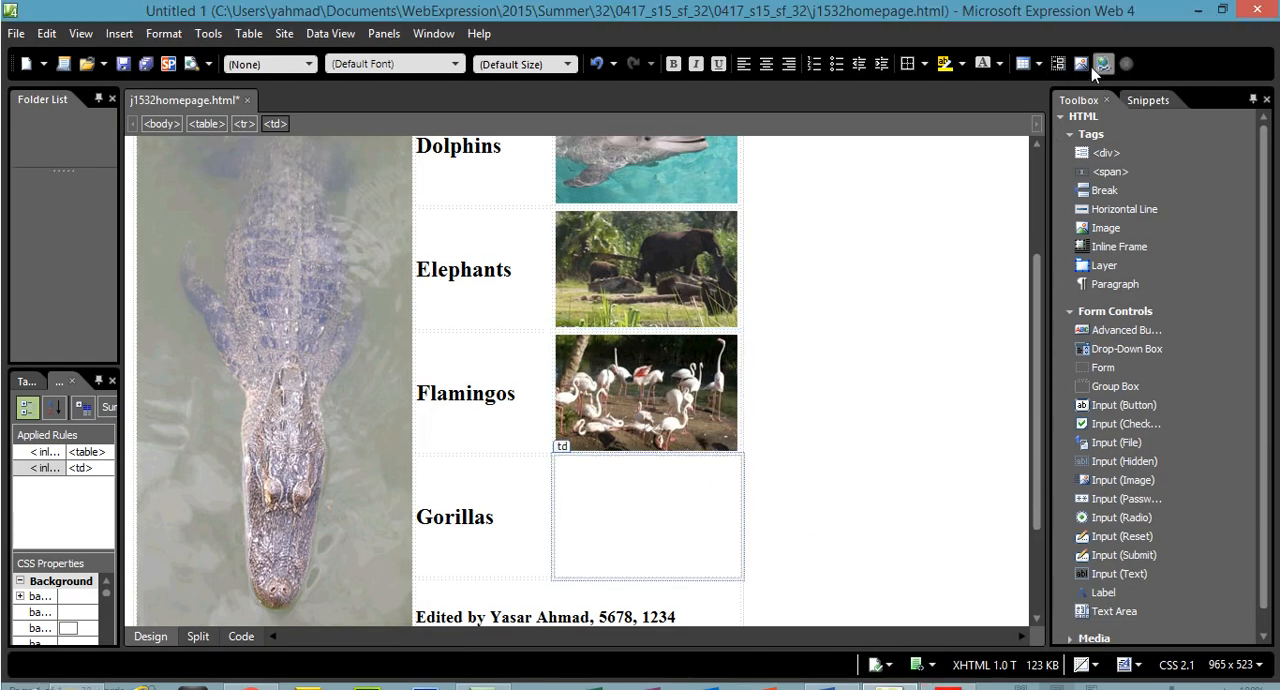
left_click(1102, 64)
left_click(593, 170)
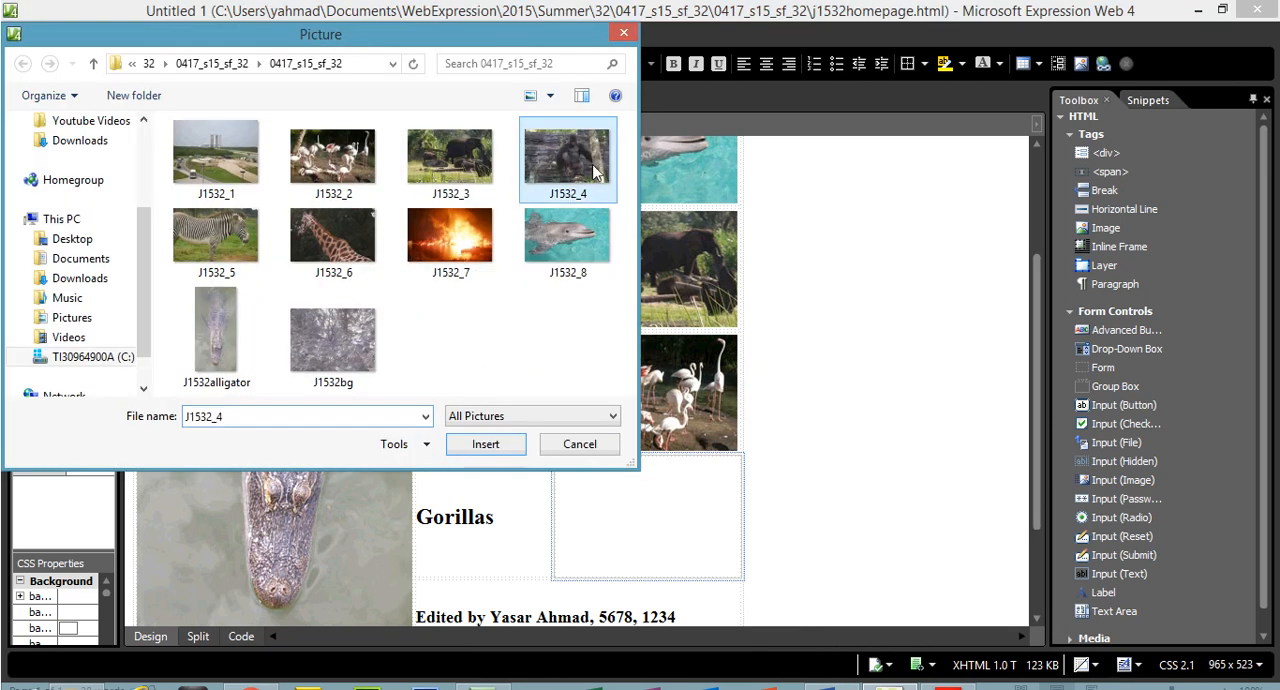
double_click(593, 170)
key("ctrl+v")
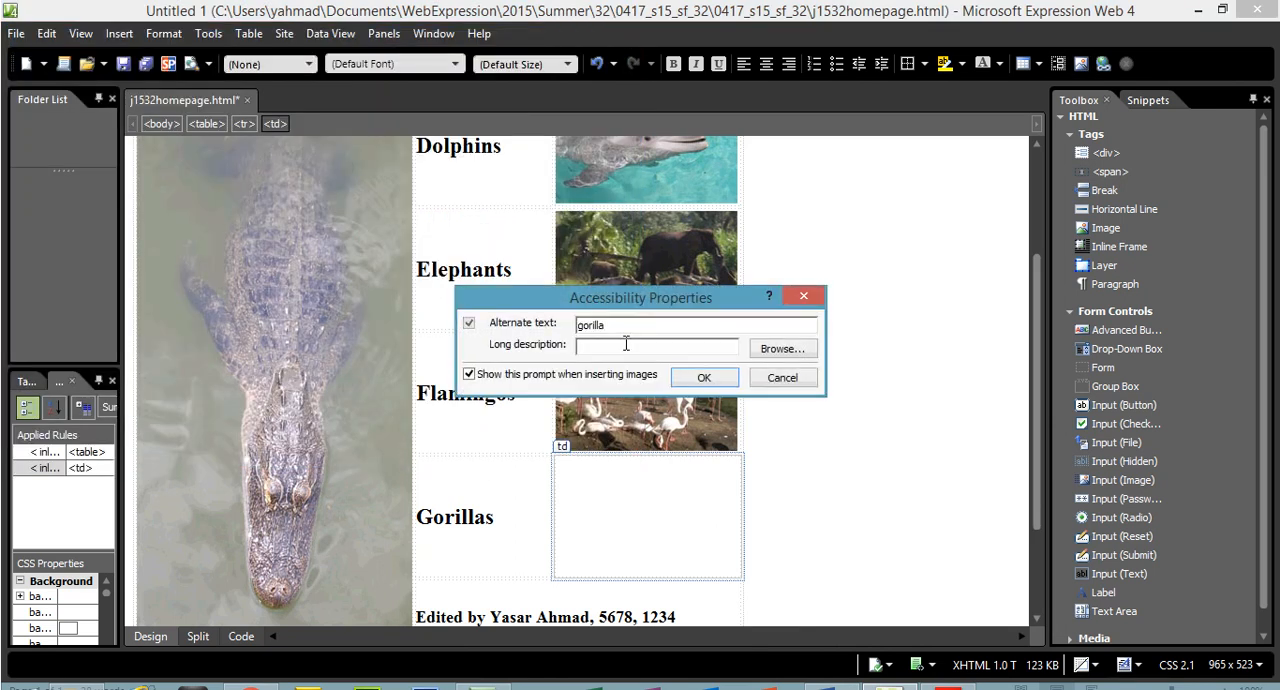
left_click(702, 378)
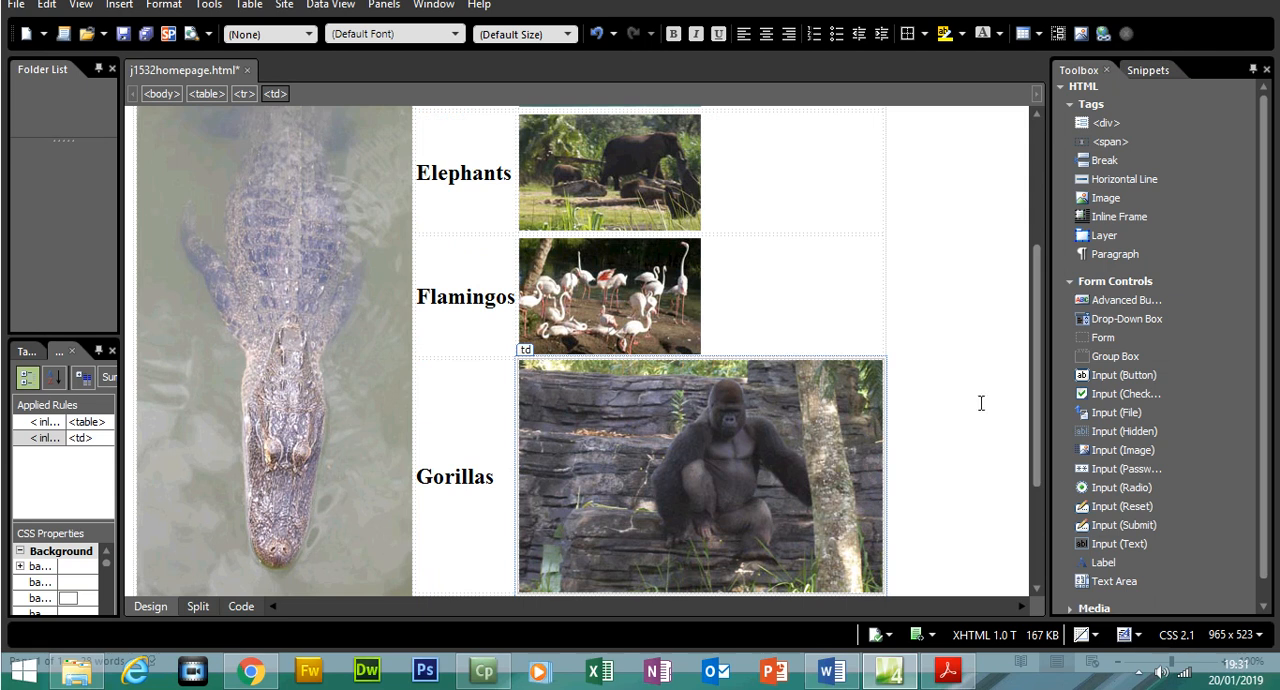
Switch to the exam paper and highlight all of question 11, including its four image bullets
scroll(1025, 376, "down", 2)
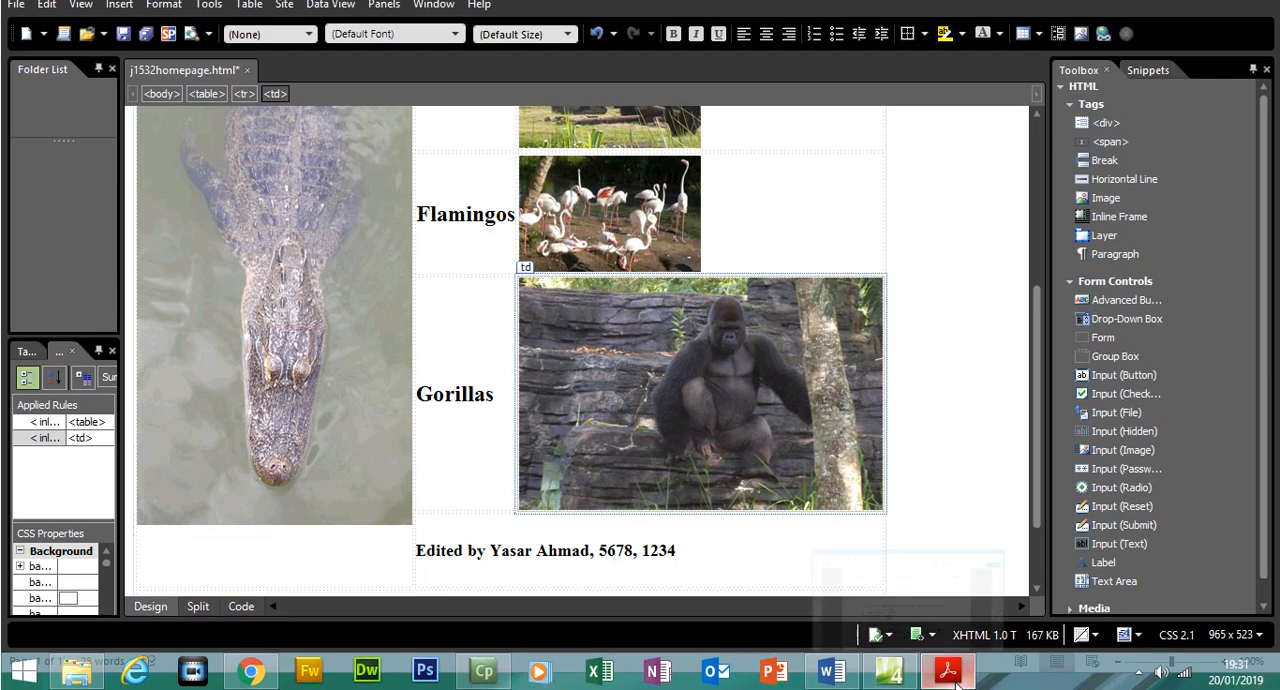
left_click(950, 672)
left_click_drag(538, 448, 310, 366)
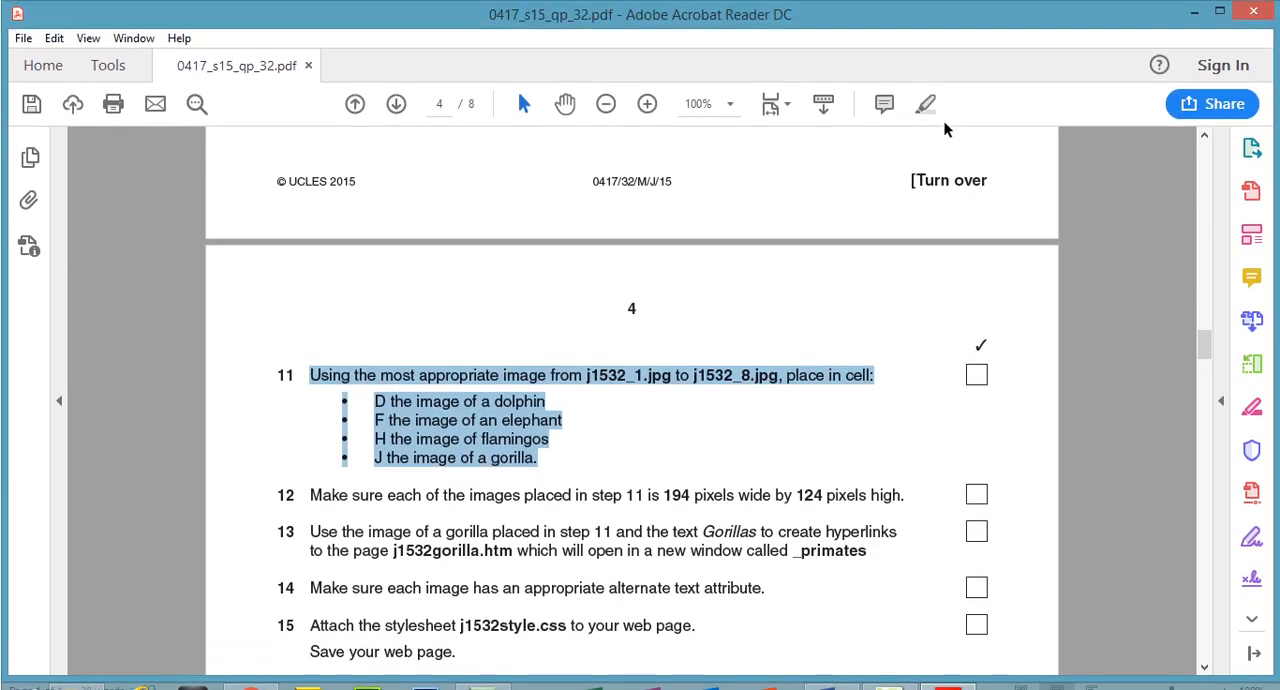
left_click(925, 104)
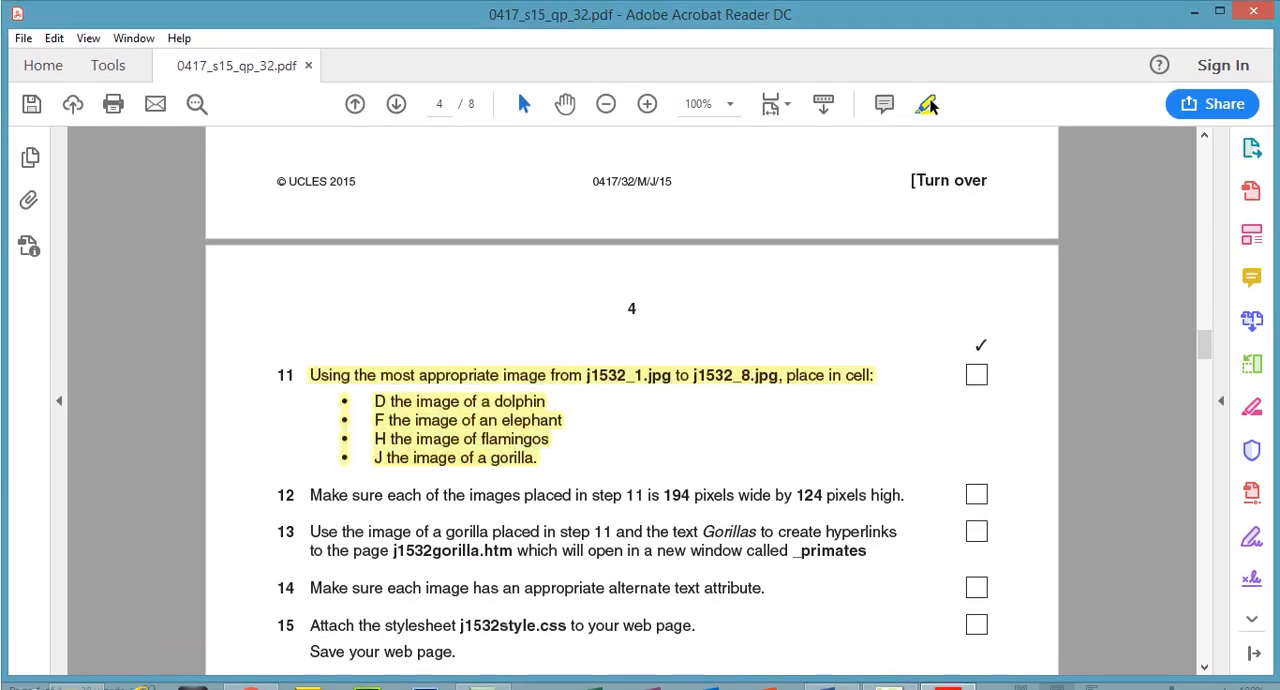
Read question 12 in the exam paper for the required width and height of the placed images
scroll(1205, 340, "down", 2)
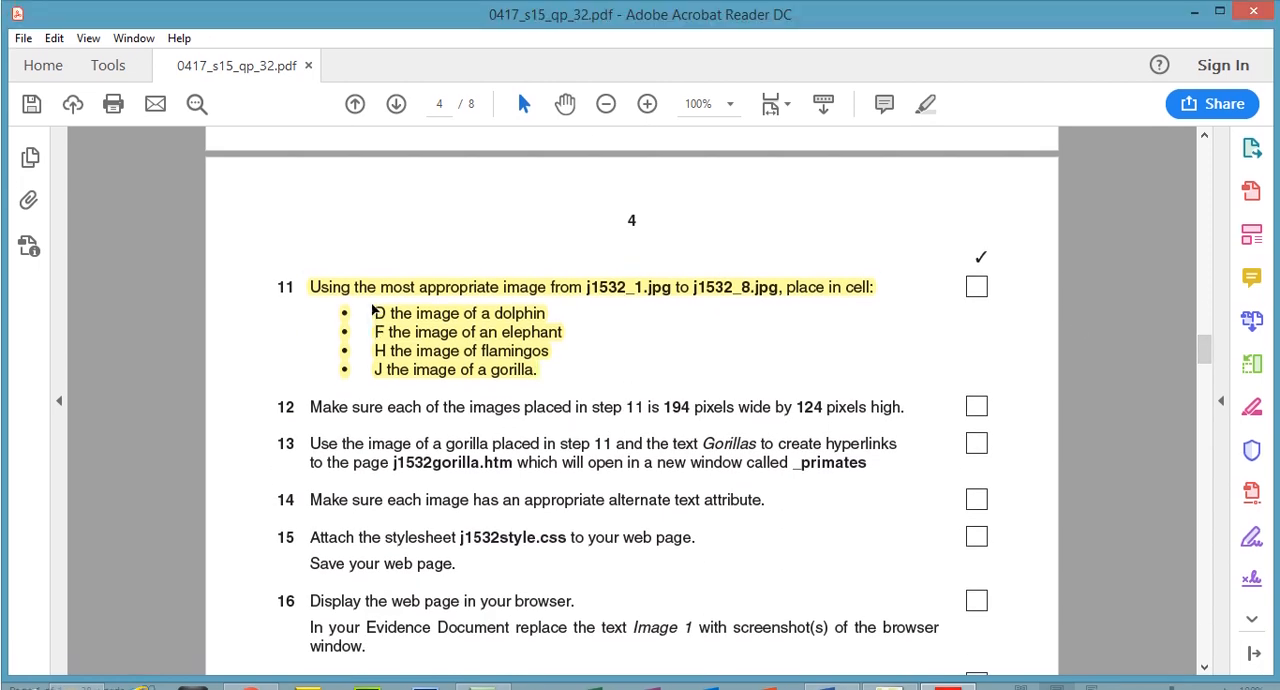
left_click(378, 290)
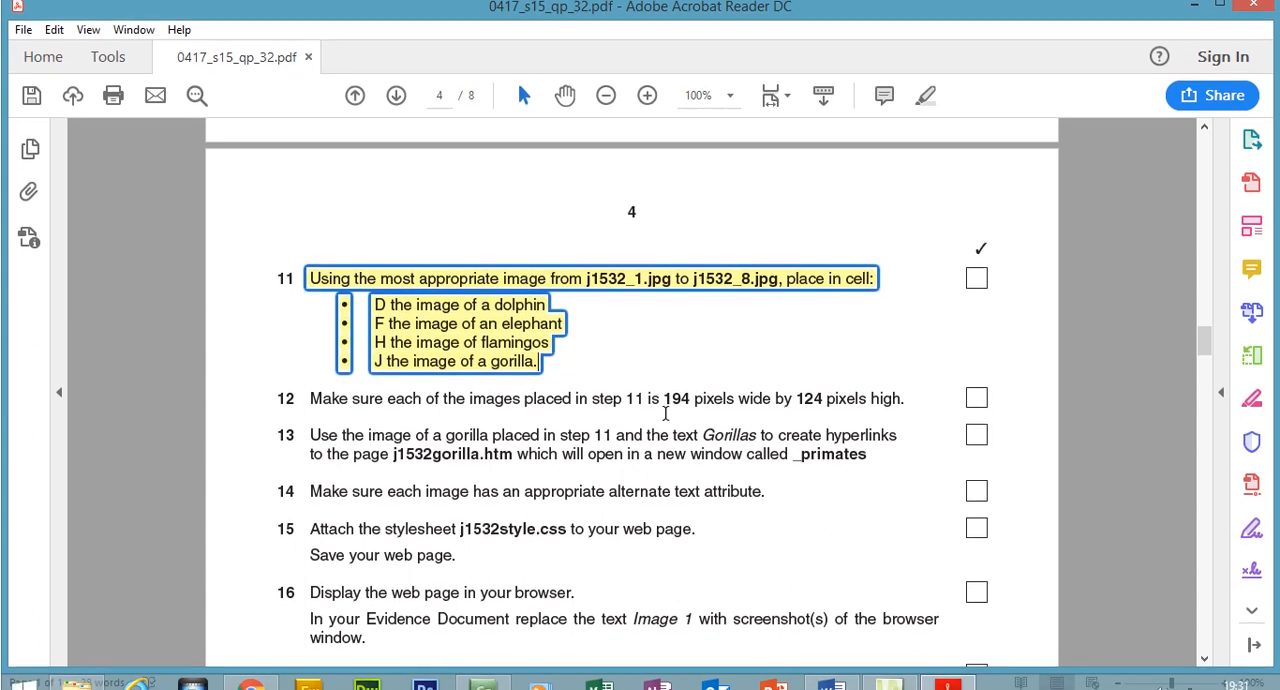
left_click_drag(663, 399, 884, 399)
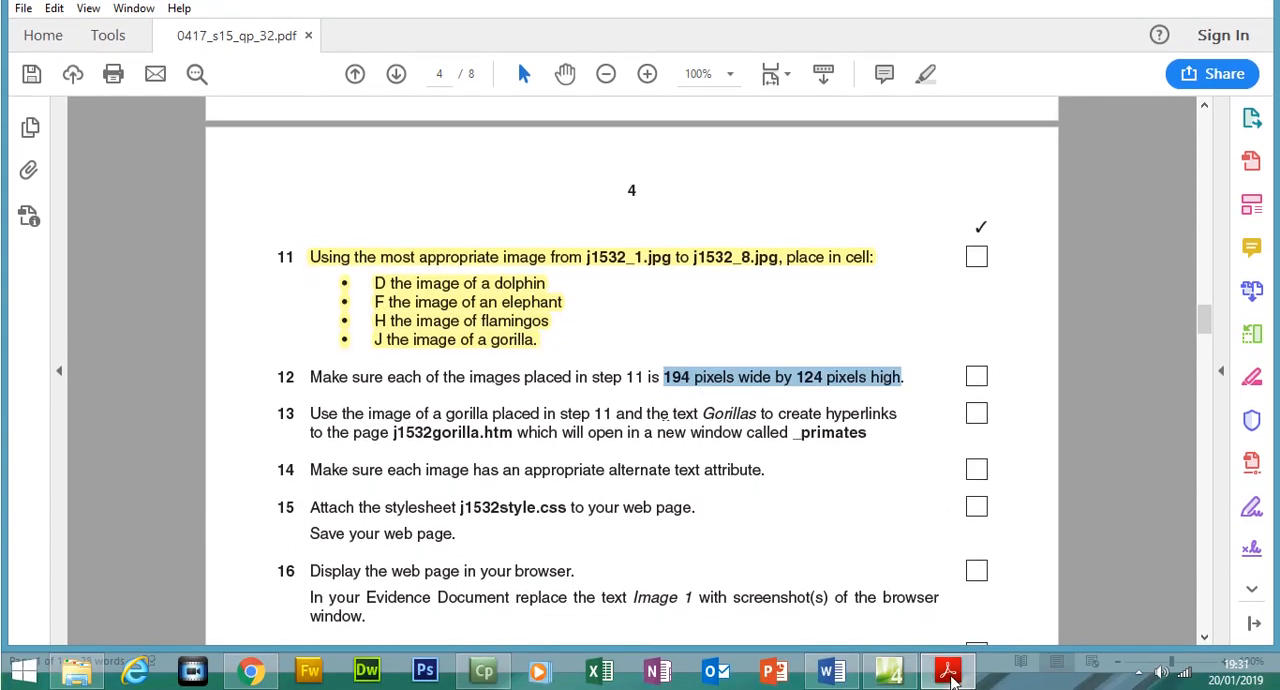
In Expression Web, check the dolphin picture's width and height in its picture properties and in the page's HTML code
left_click(951, 678)
scroll(1037, 345, "up", 1)
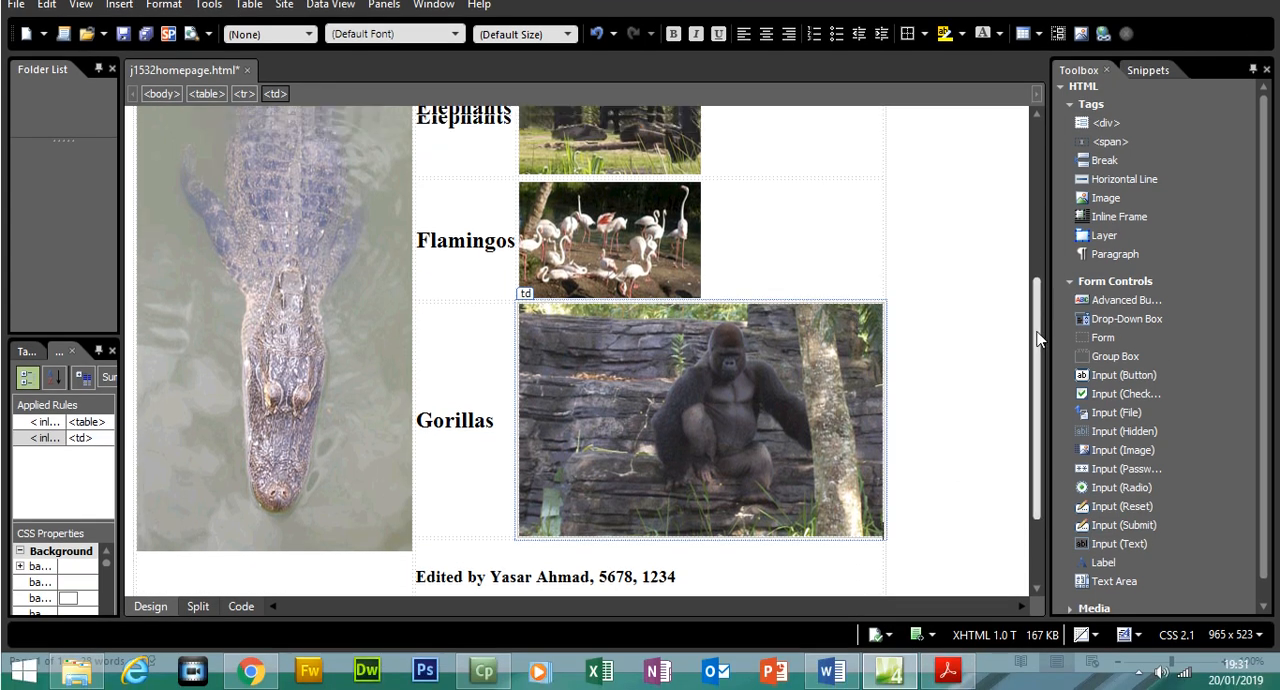
scroll(1037, 340, "up", 3)
left_click(686, 150)
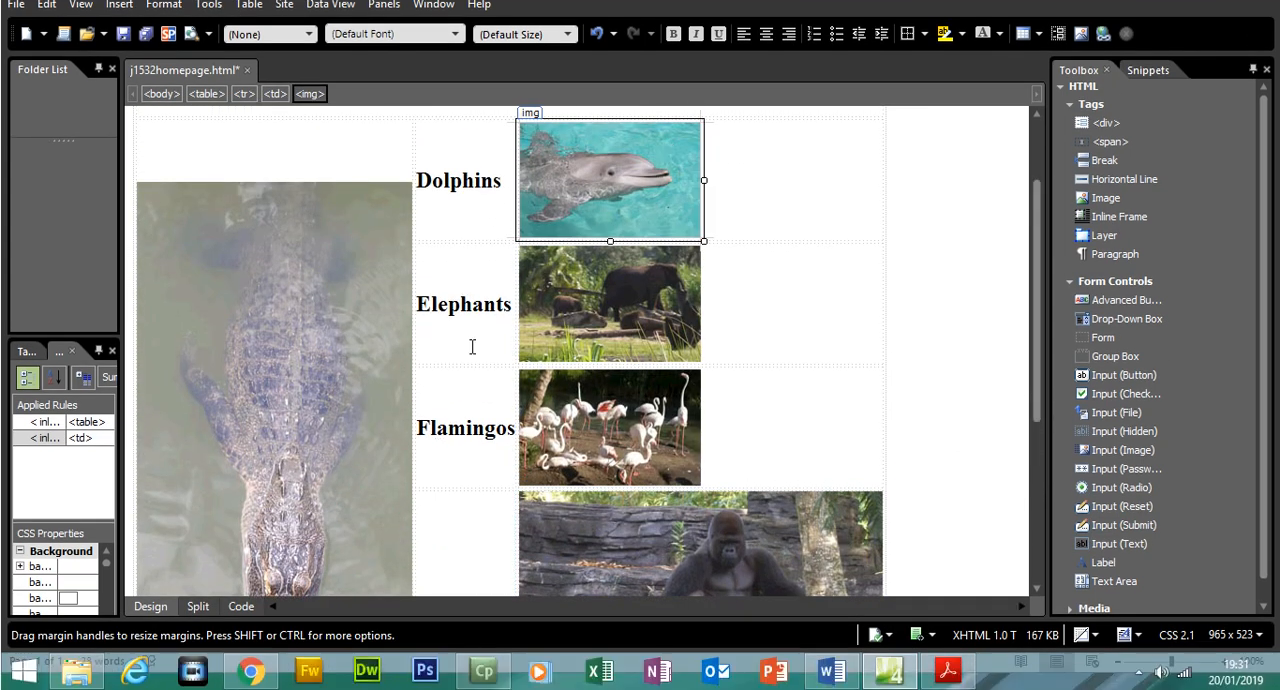
right_click(591, 198)
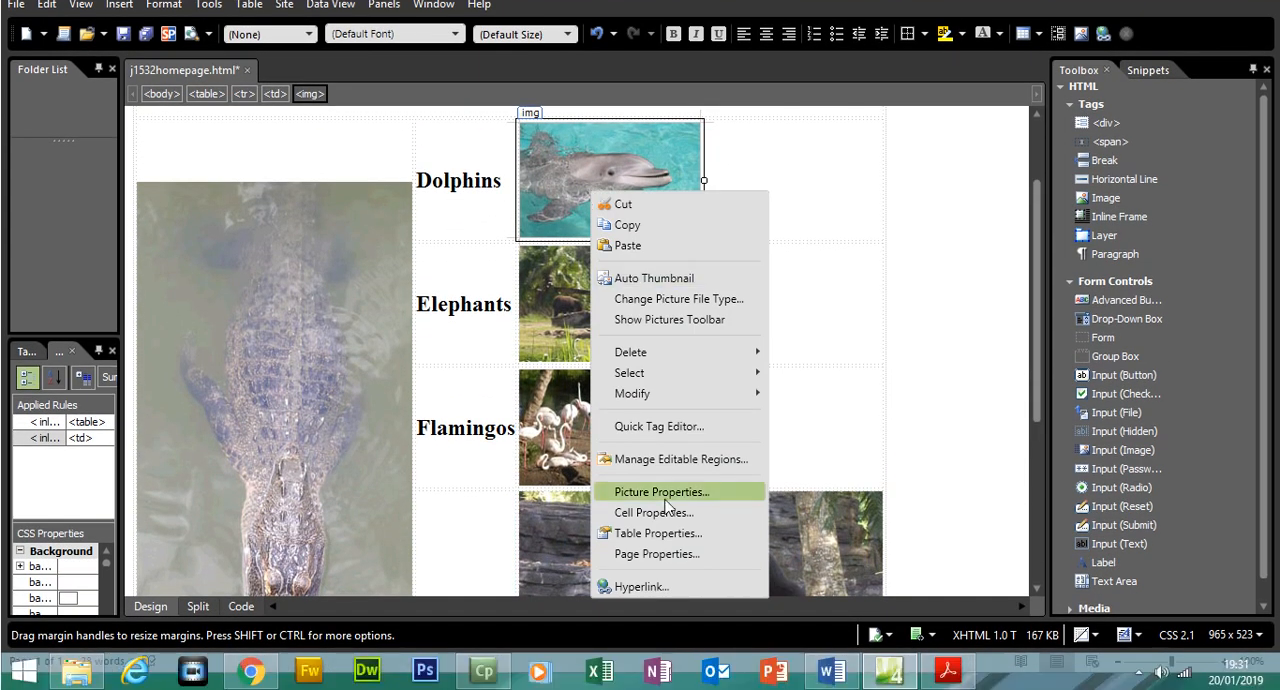
left_click(662, 492)
left_click(526, 172)
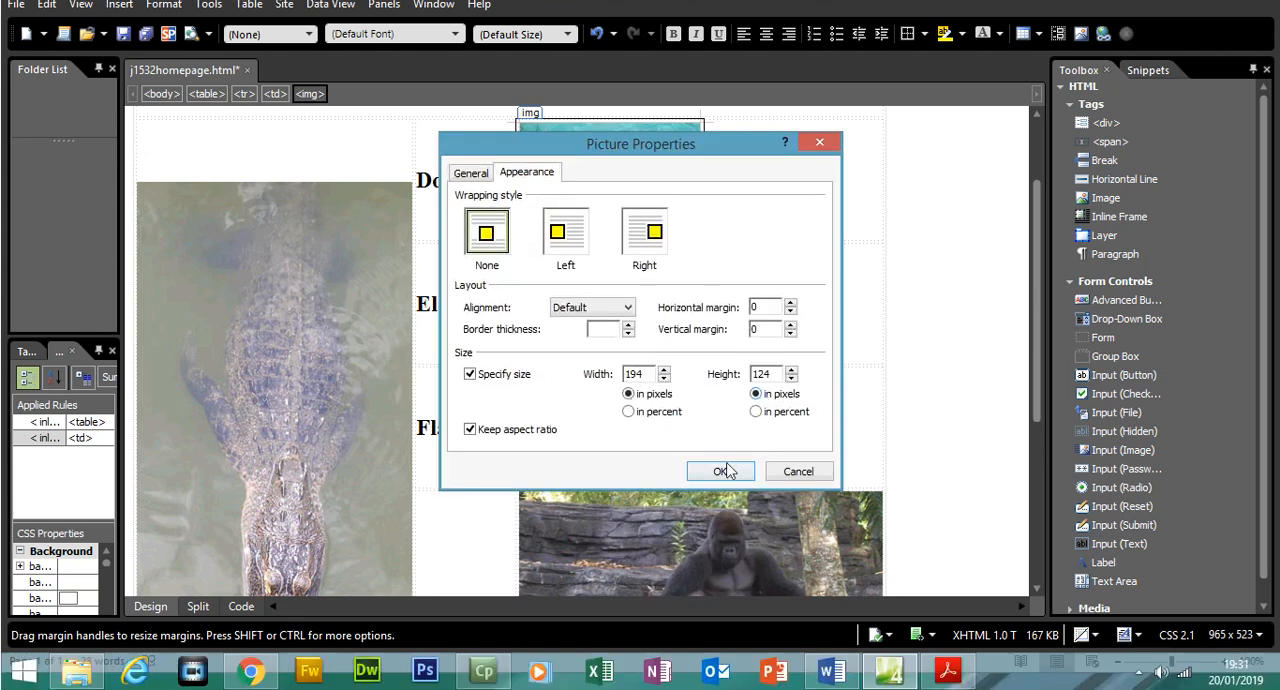
left_click(733, 499)
left_click(232, 610)
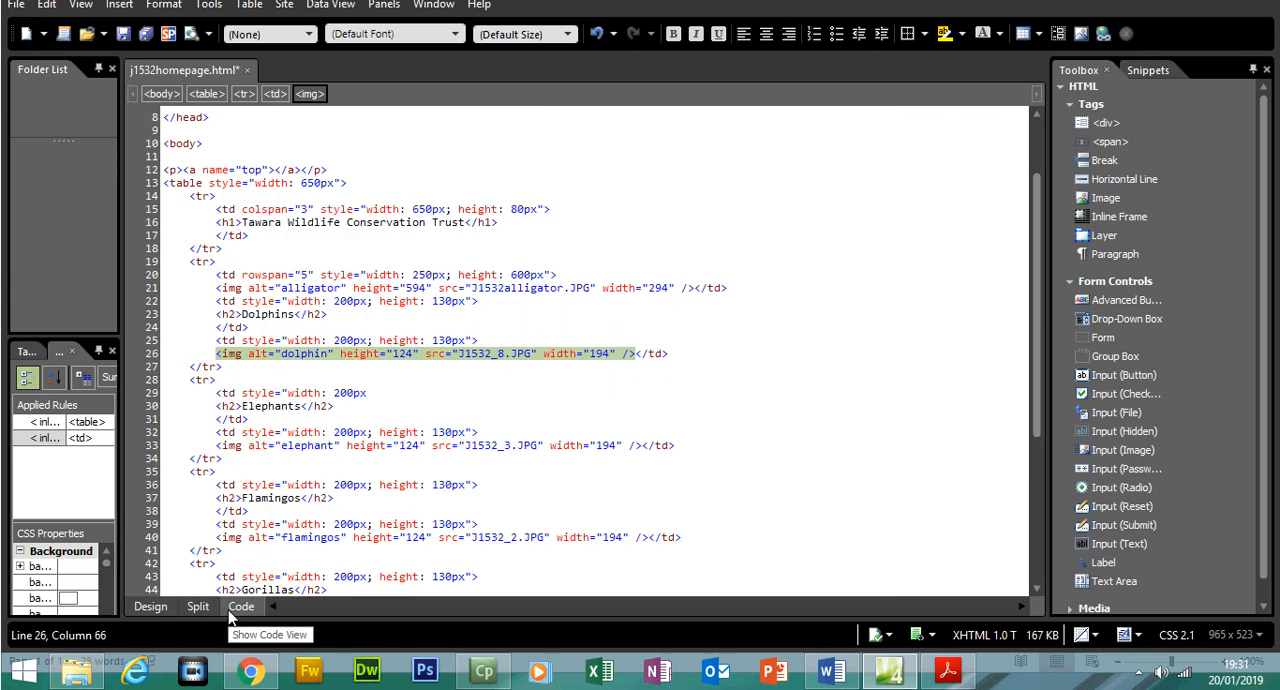
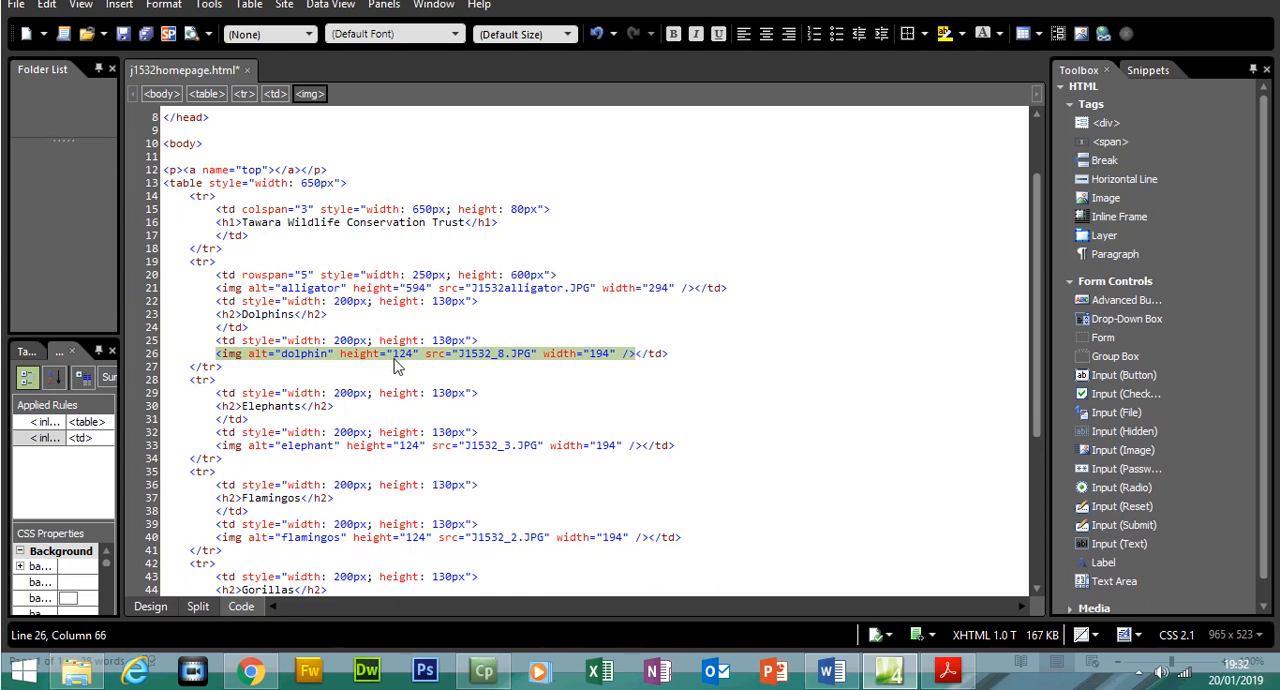
Check the elephant, flamingos and gorilla image dimensions in the HTML code against question 12 of the exam paper
left_click(950, 672)
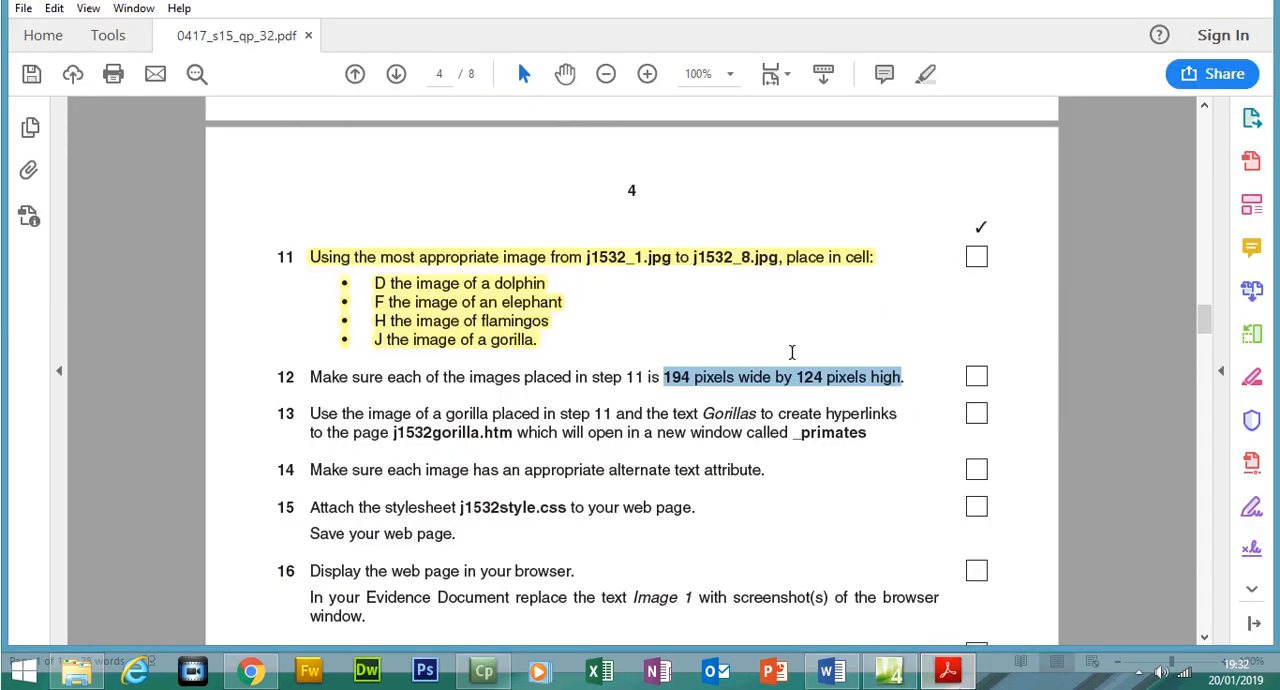
left_click(952, 682)
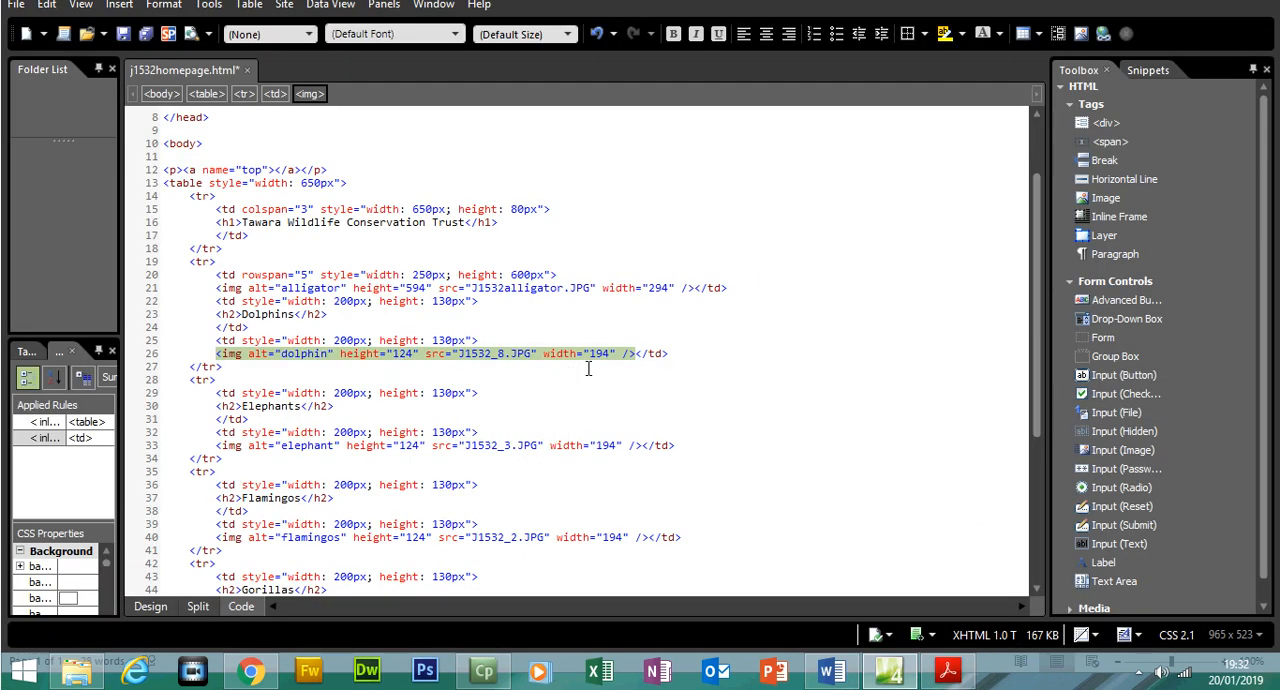
double_click(405, 450)
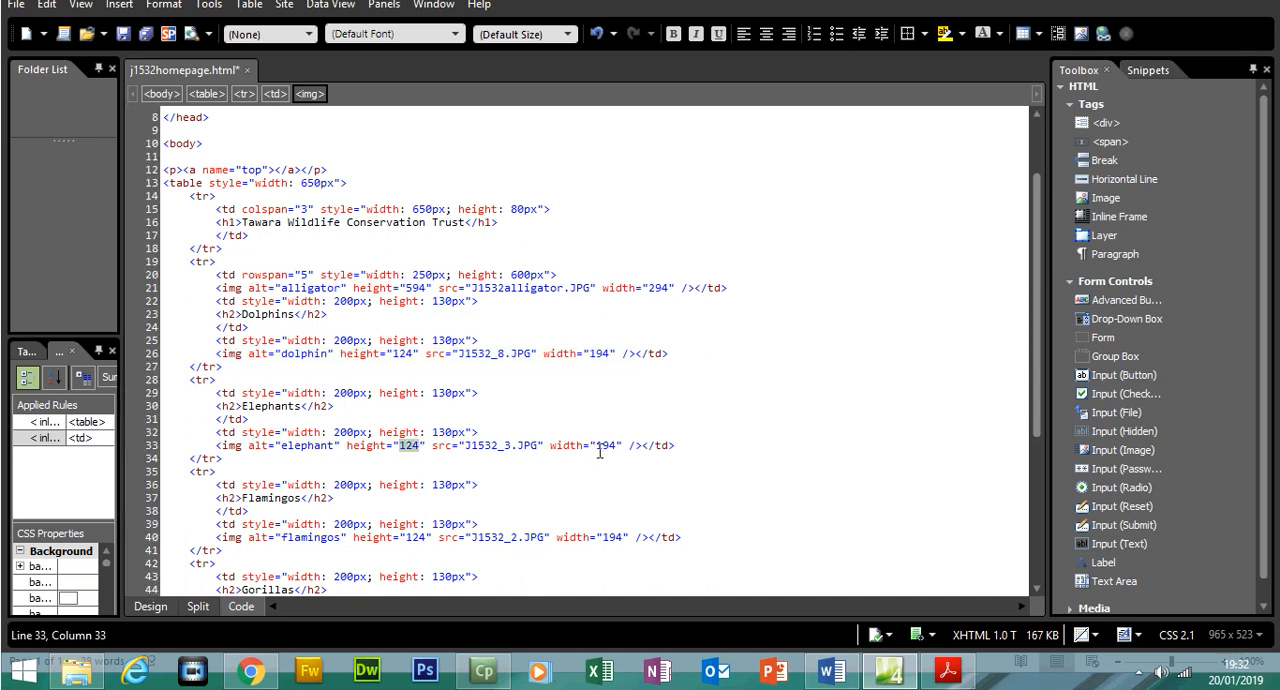
left_click(413, 540)
scroll(1040, 465, "down", 3)
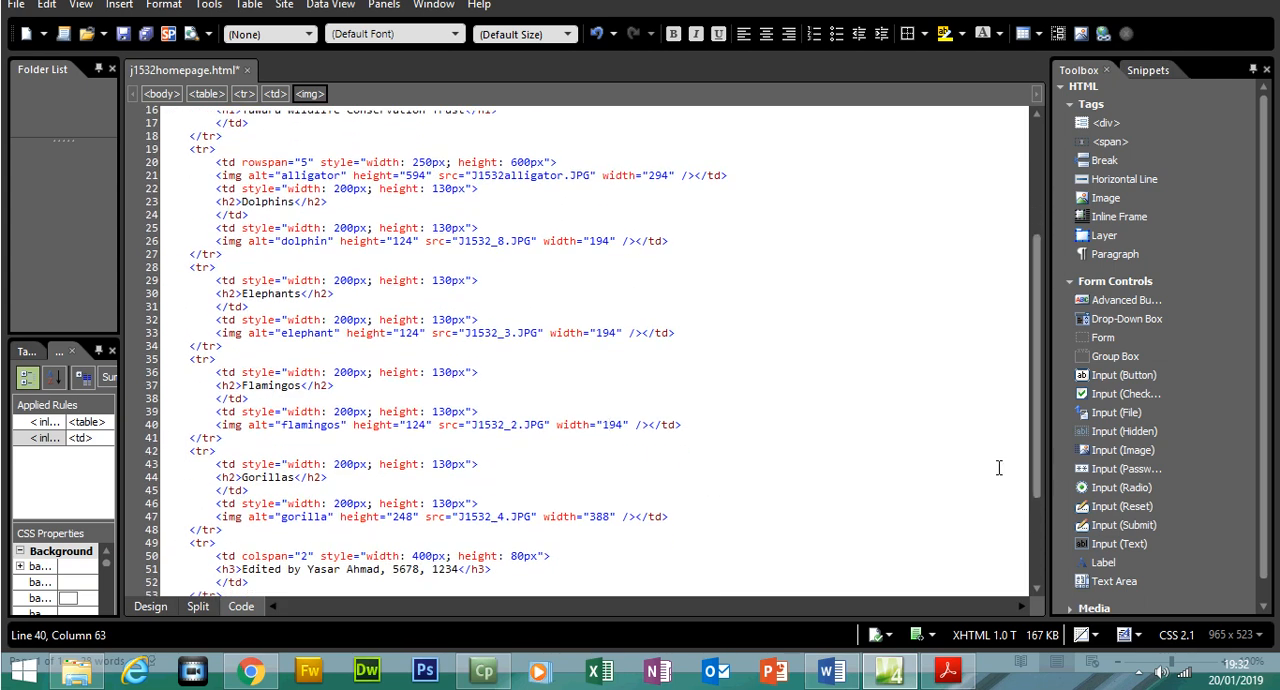
double_click(406, 517)
Resize the gorilla picture to 194 pixels wide by 124 pixels high in its picture properties
left_click(160, 608)
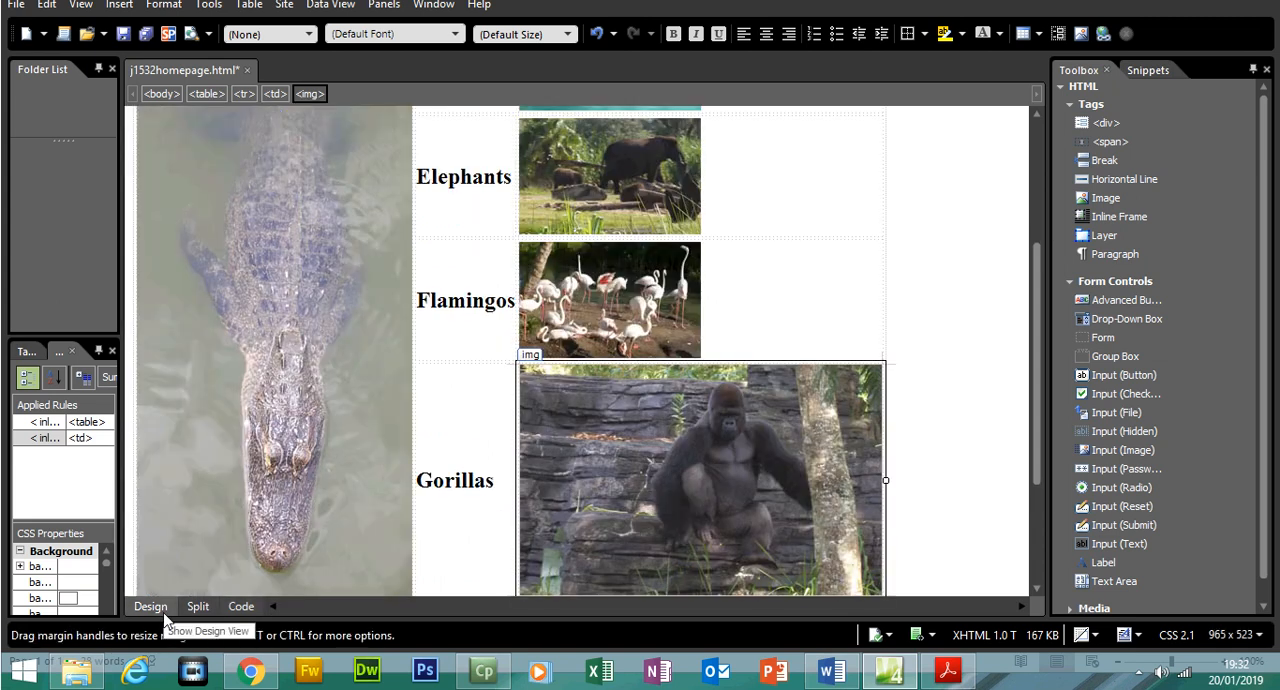
right_click(668, 485)
left_click(715, 370)
left_click(527, 173)
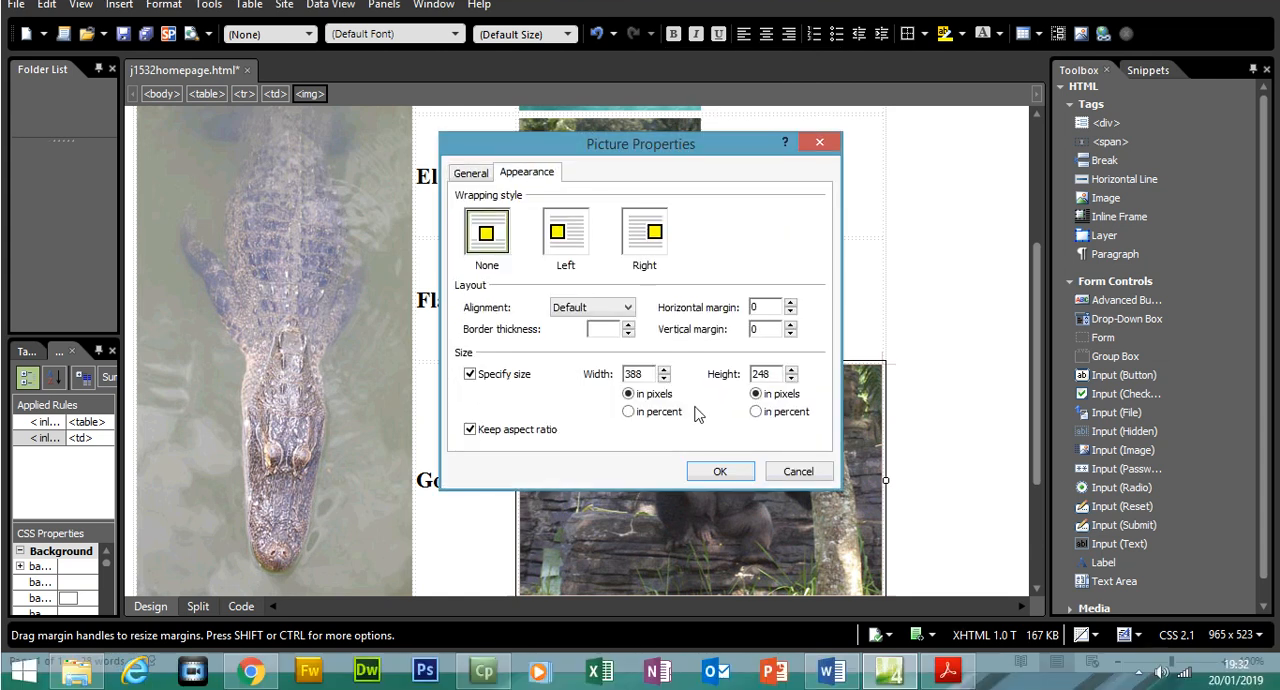
left_click(947, 671)
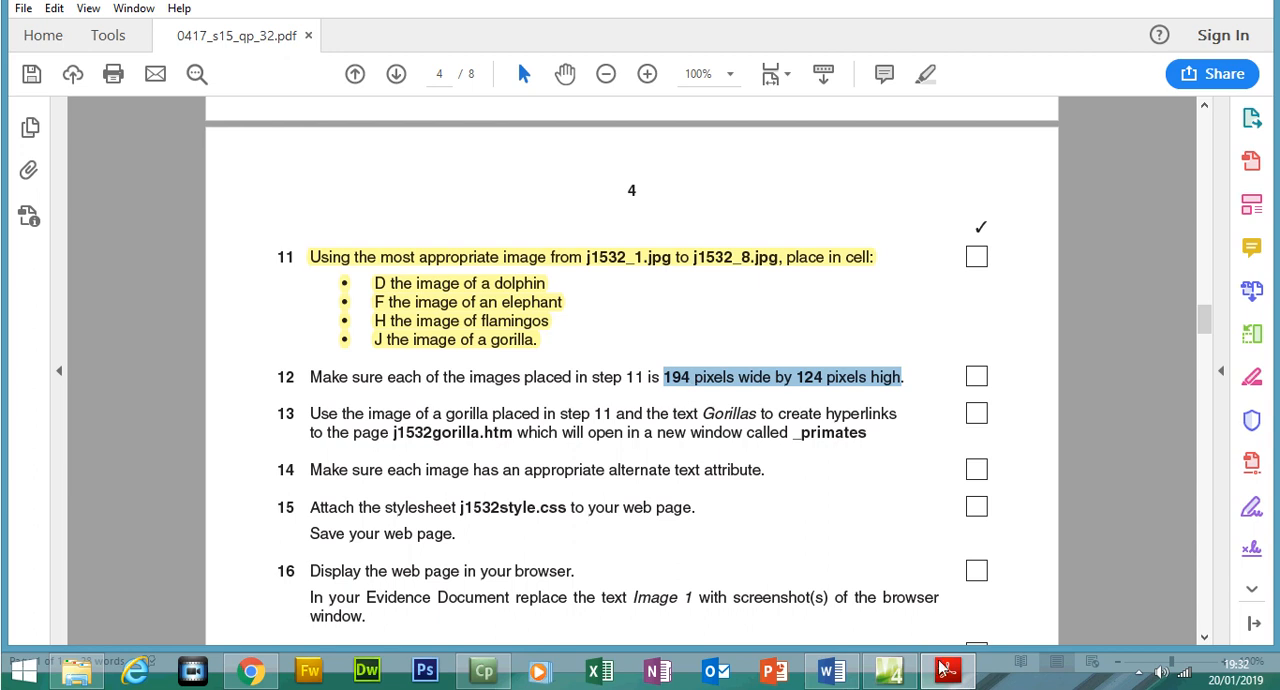
left_click(947, 670)
left_click_drag(651, 373, 586, 380)
type("194")
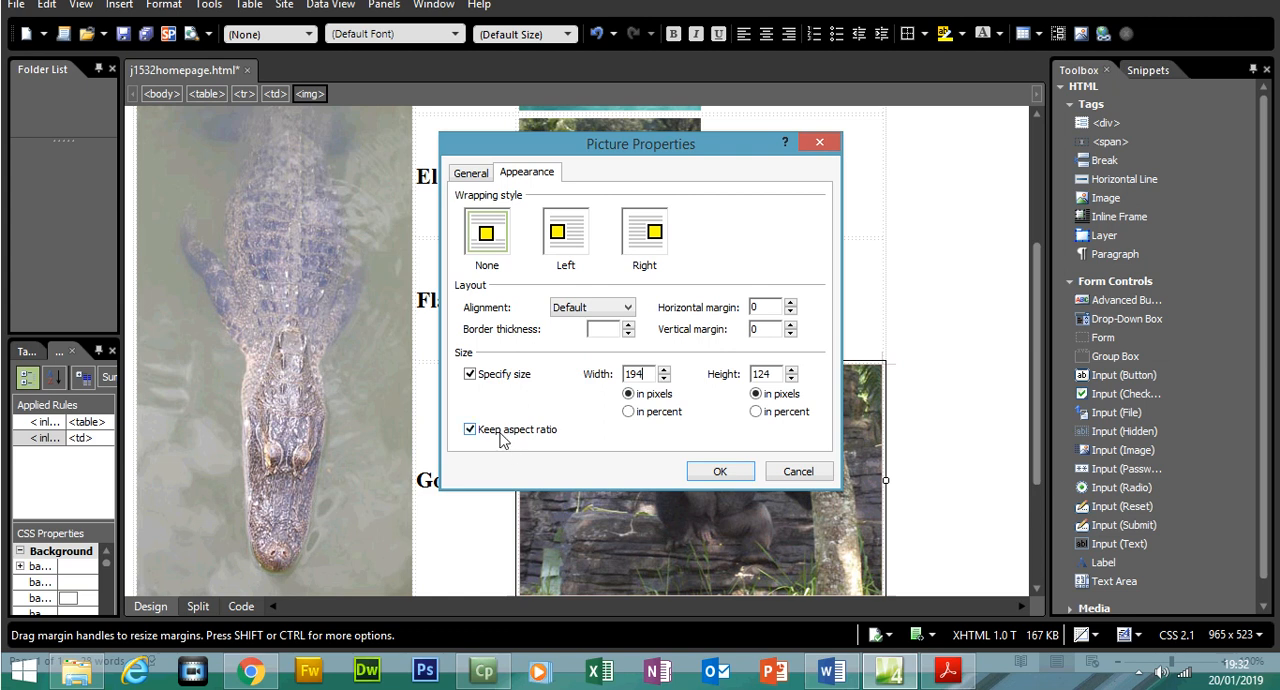
left_click(720, 472)
left_click(819, 412)
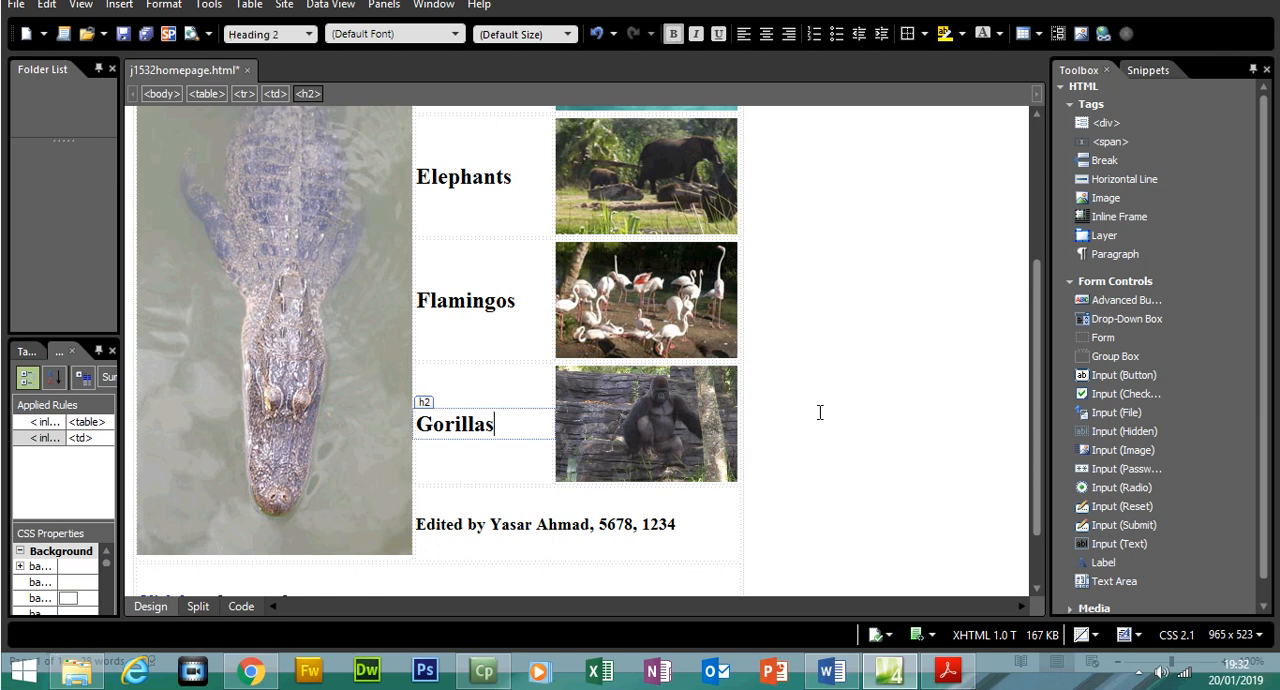
Check the gorilla image's height and width attributes in the page's HTML code, then return to the design view
left_click(680, 428)
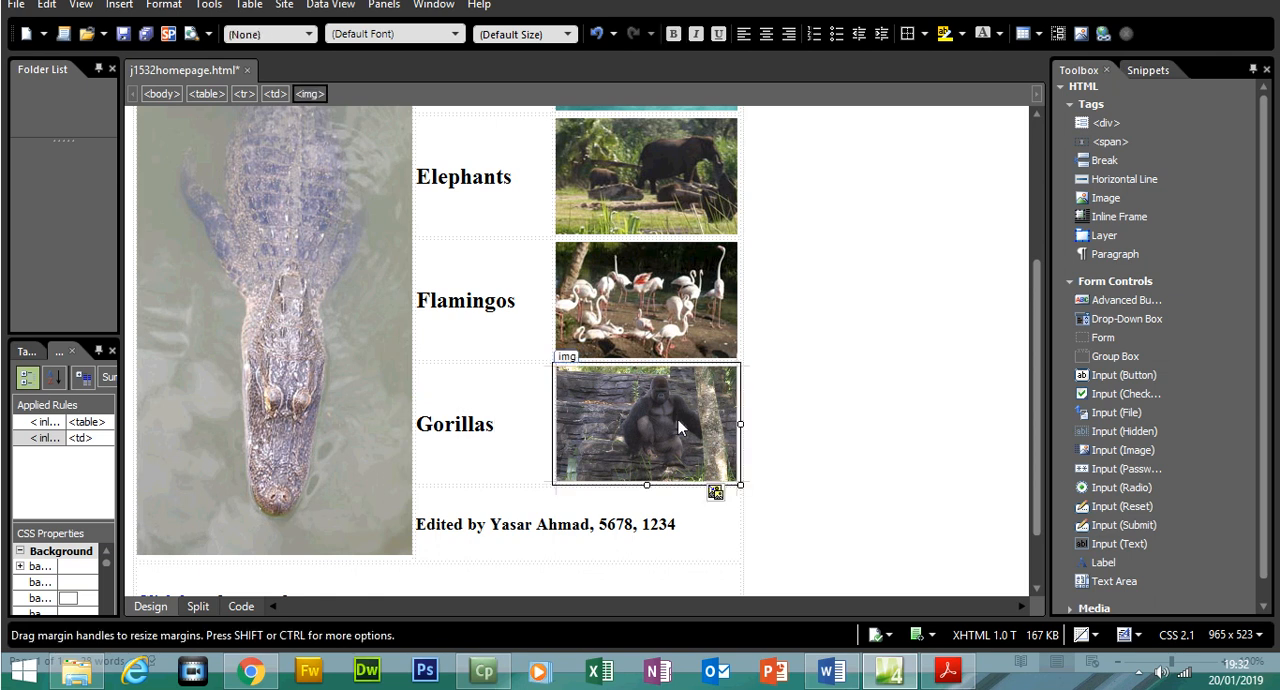
left_click(241, 608)
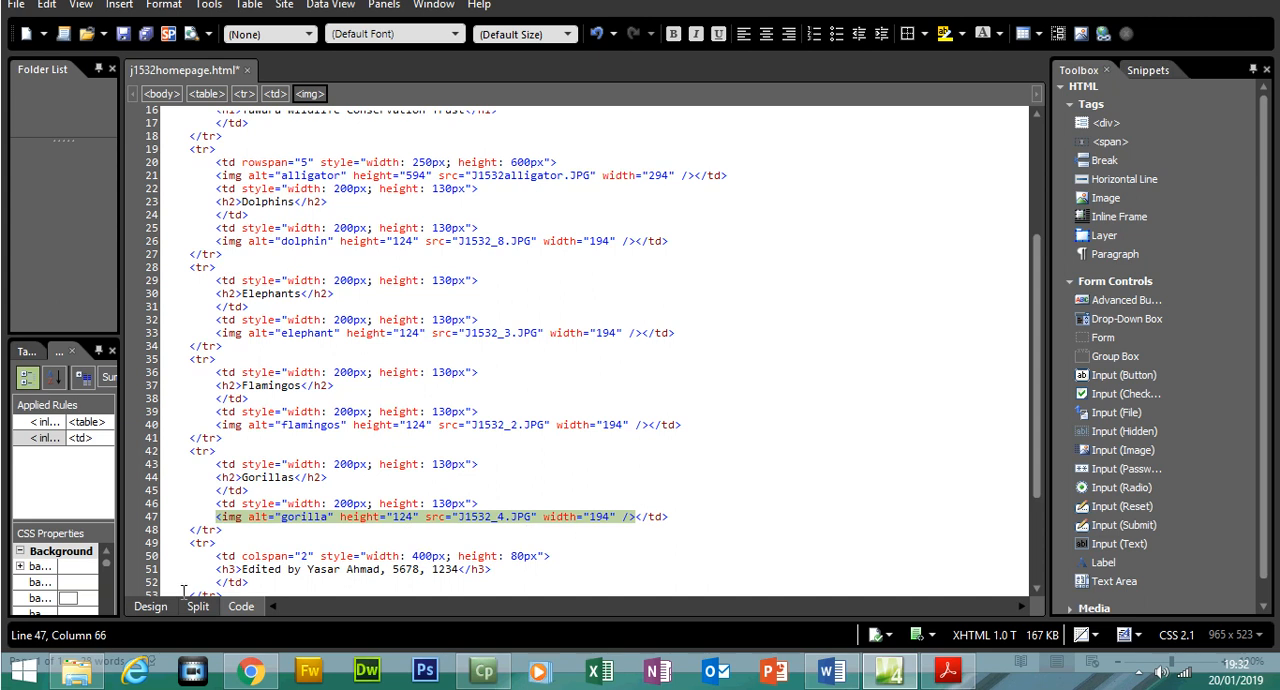
left_click(150, 606)
Switch to the exam paper and highlight the whole sentence of question 12
left_click(947, 670)
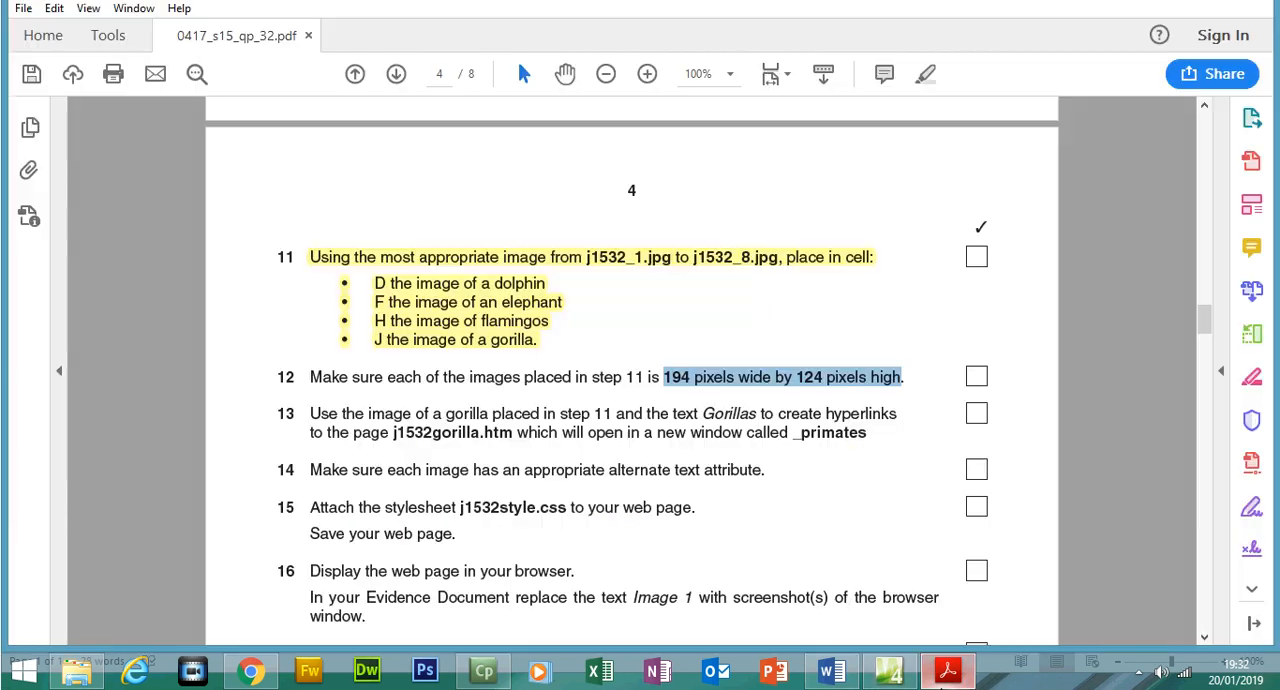
left_click_drag(312, 378, 924, 380)
left_click(921, 111)
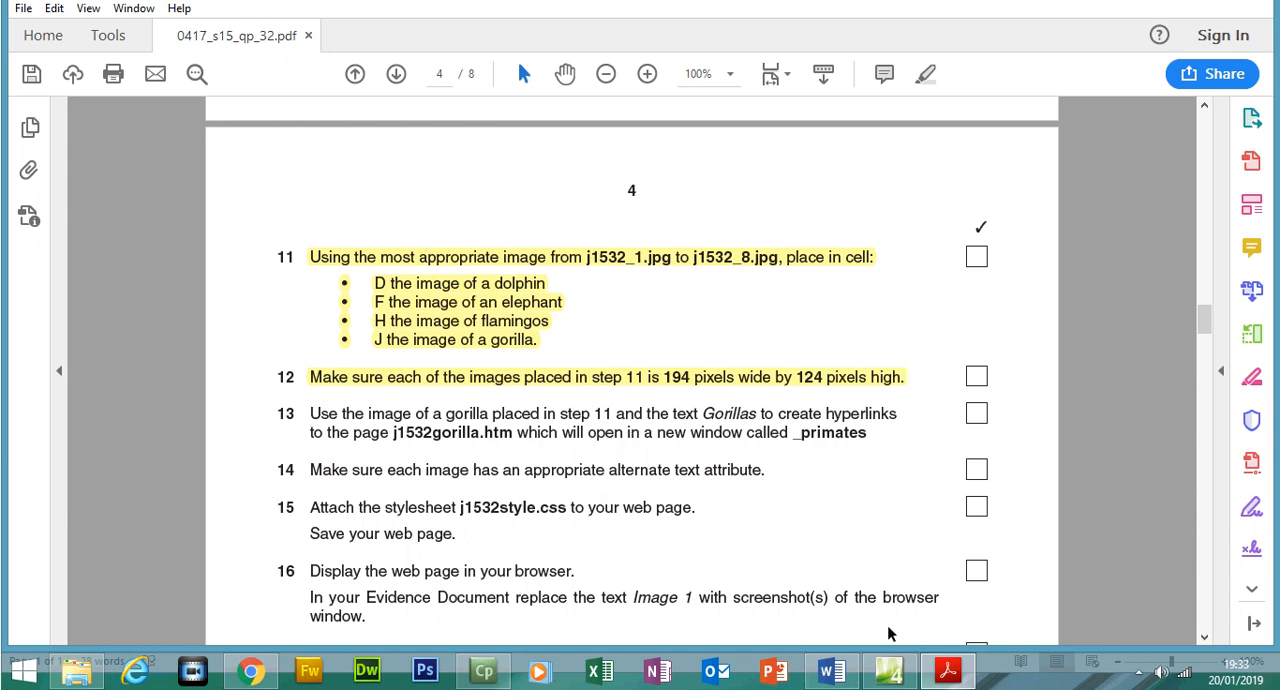
Read question 13 of the exam paper and locate the J1532gorilla page in the 0417_s15_sf_32 folder in File Explorer
left_click(891, 672)
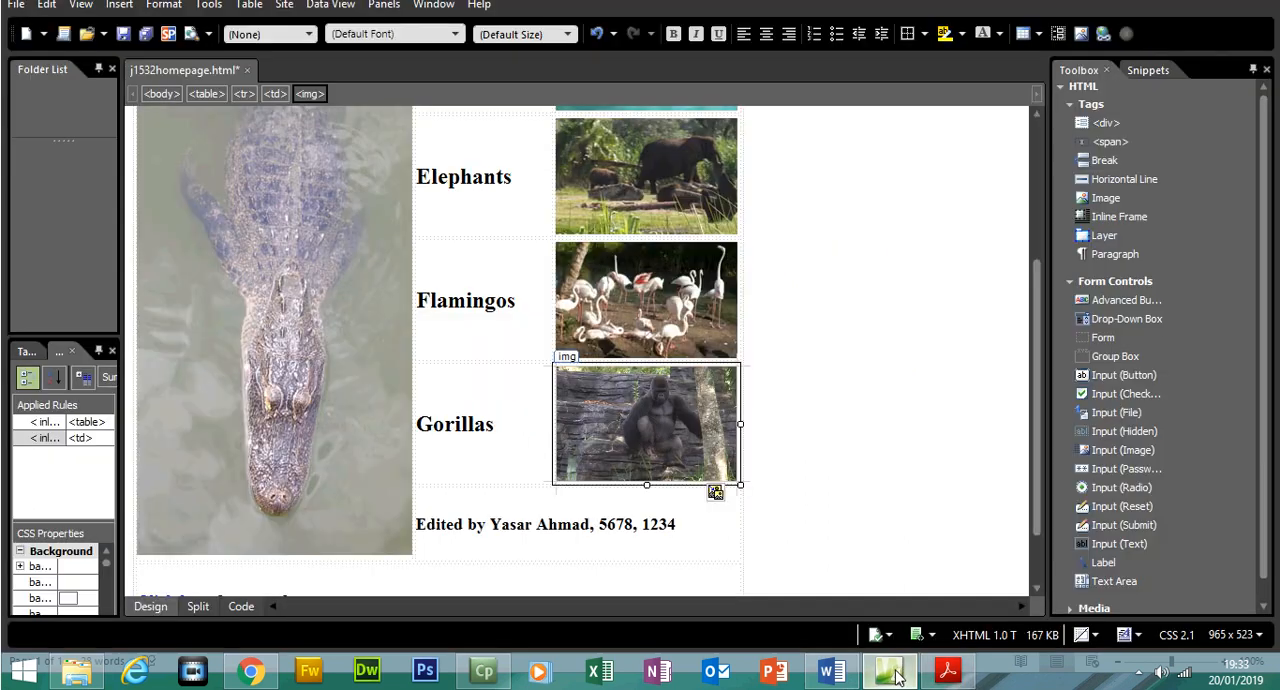
left_click(425, 424)
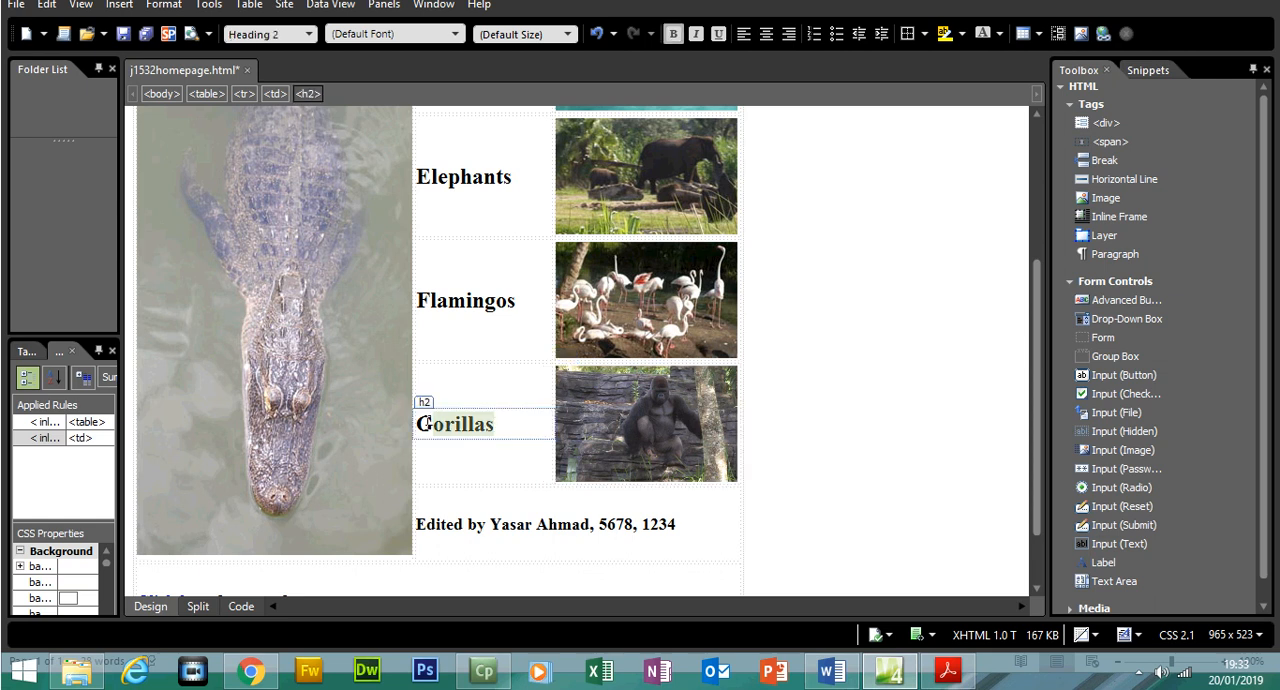
left_click(947, 671)
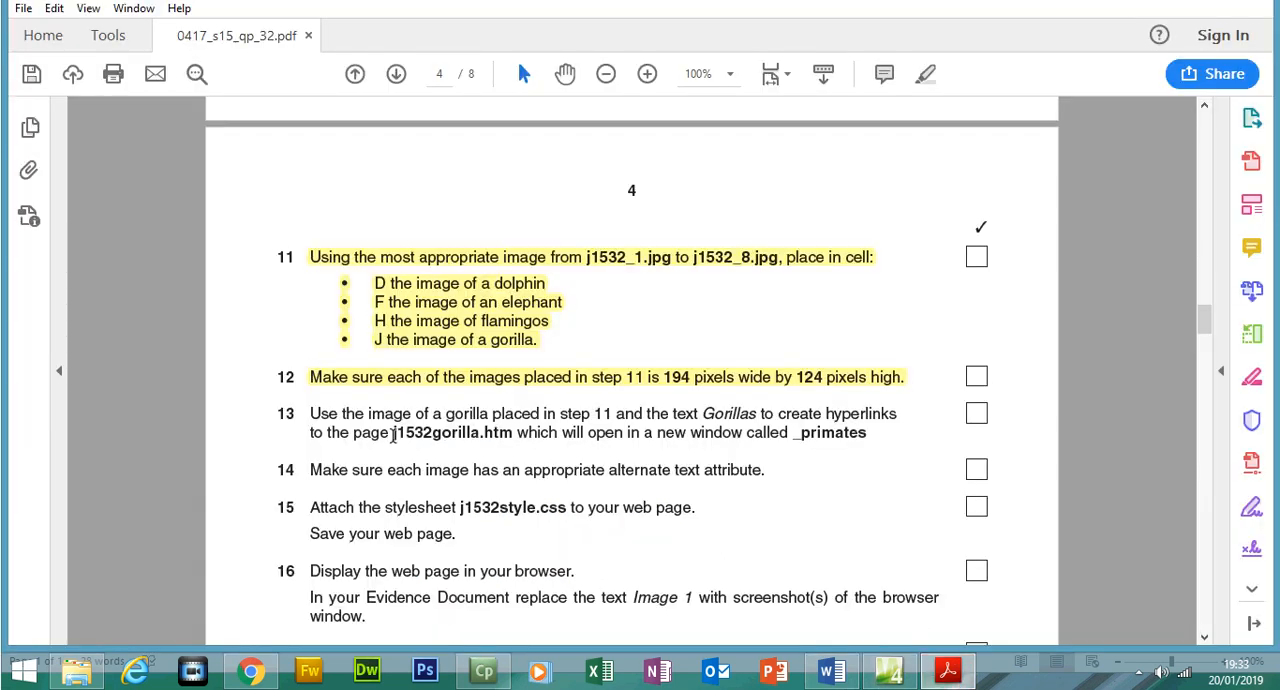
left_click(77, 671)
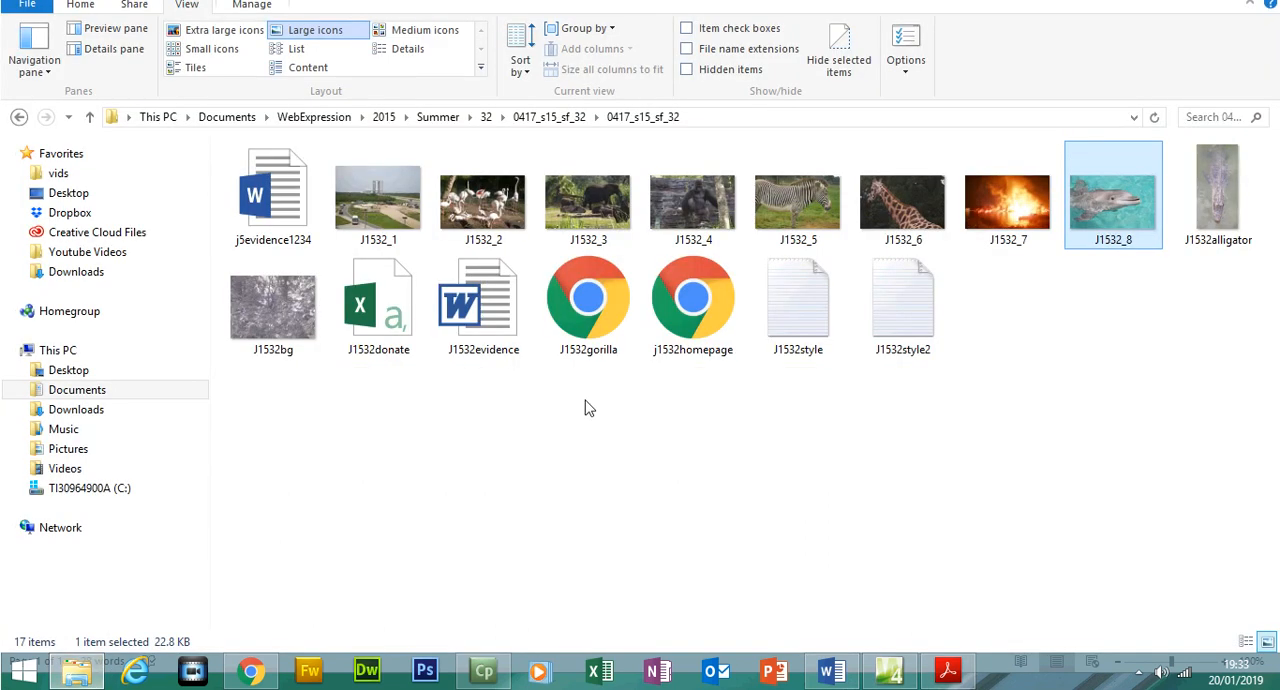
left_click(598, 294)
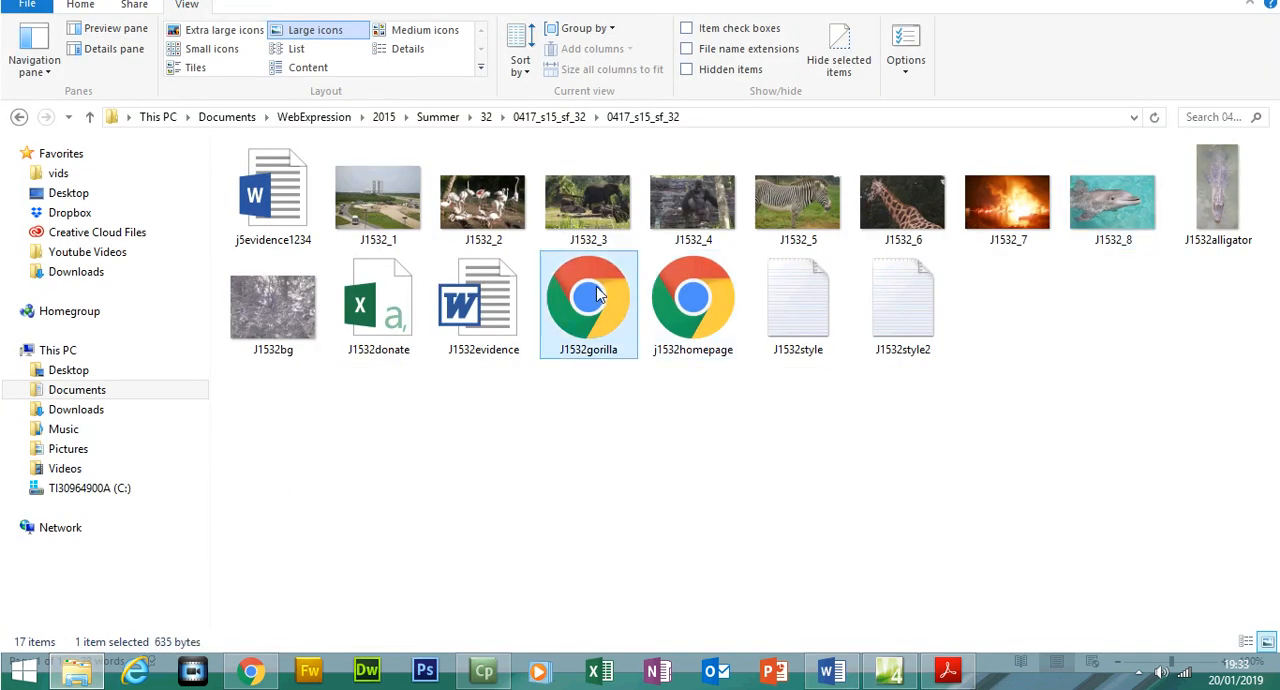
left_click(946, 680)
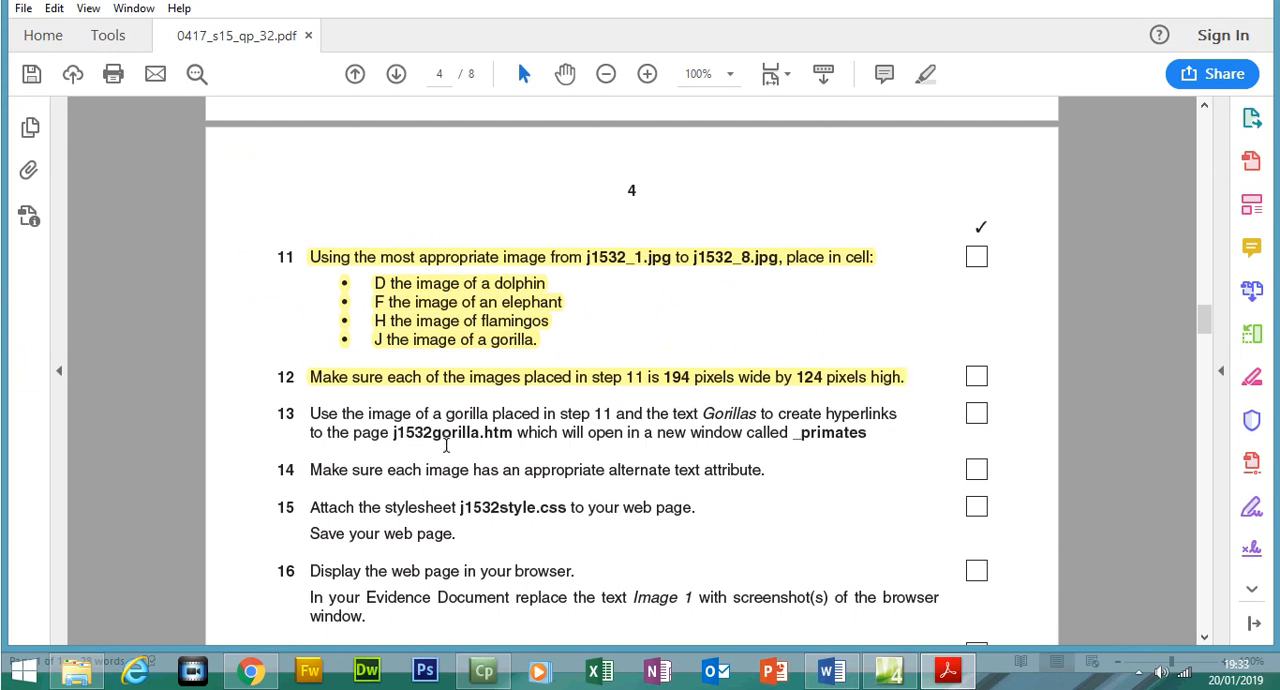
Copy the window name "_primates" from question 13 of the exam paper
left_click_drag(874, 433, 792, 433)
right_click(818, 438)
left_click(840, 456)
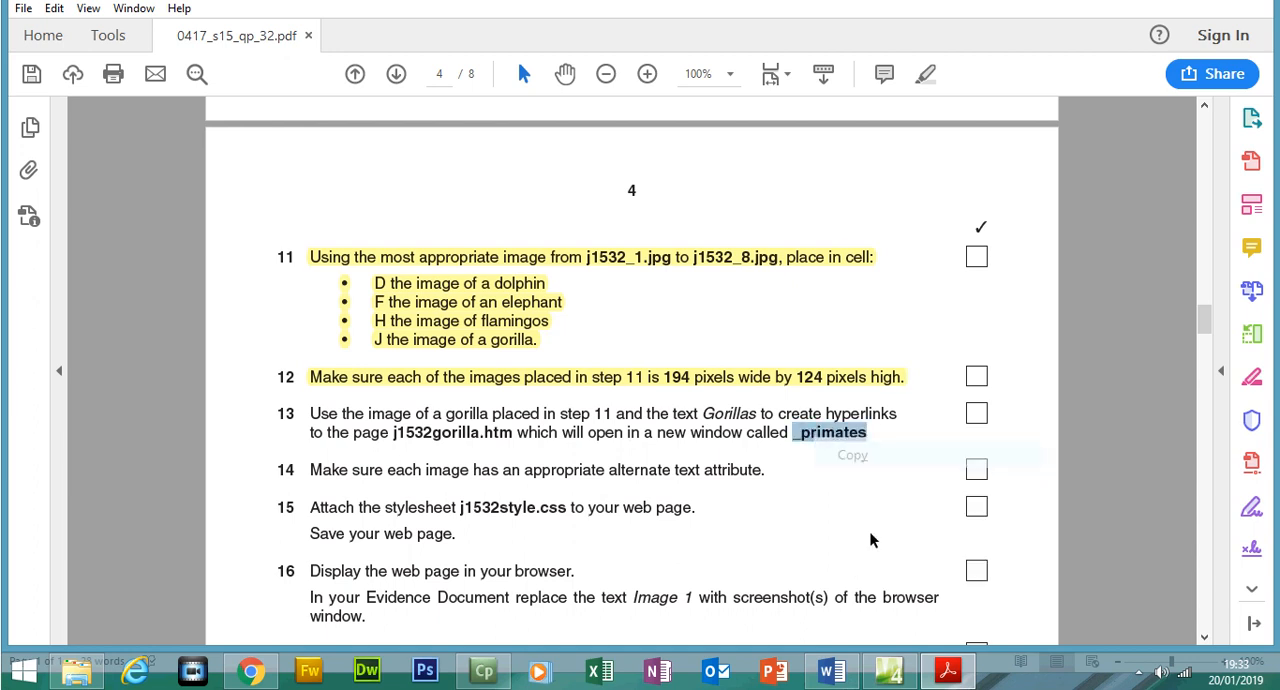
left_click(946, 670)
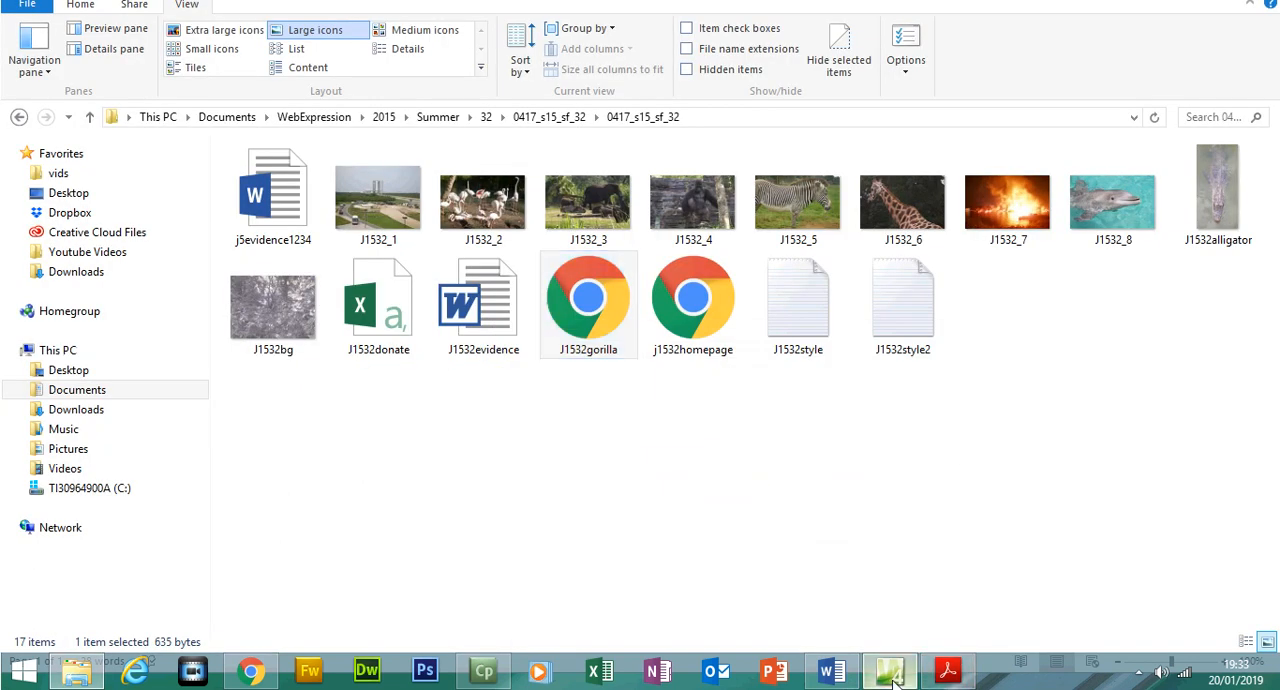
In Expression Web, start a hyperlink on the text Gorillas and choose the existing file J1532gorilla.htm from the inner 0417_s15_sf_32 folder
left_click(889, 670)
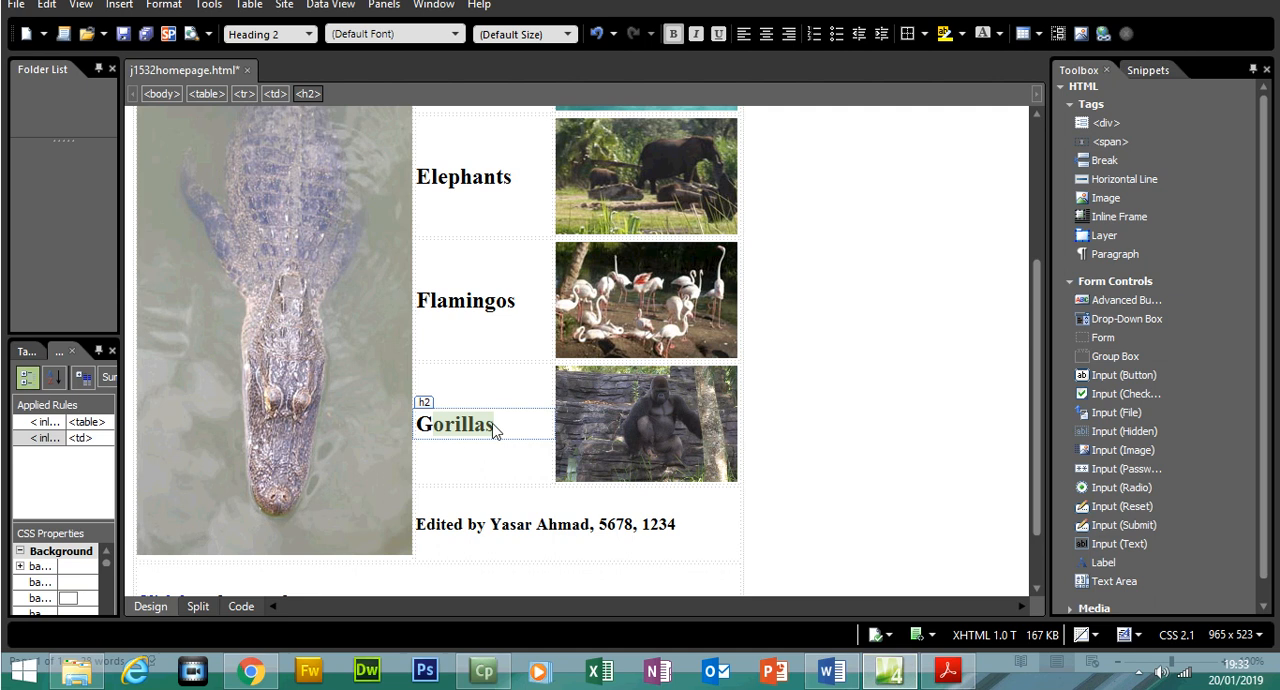
left_click_drag(493, 428, 423, 426)
right_click(424, 427)
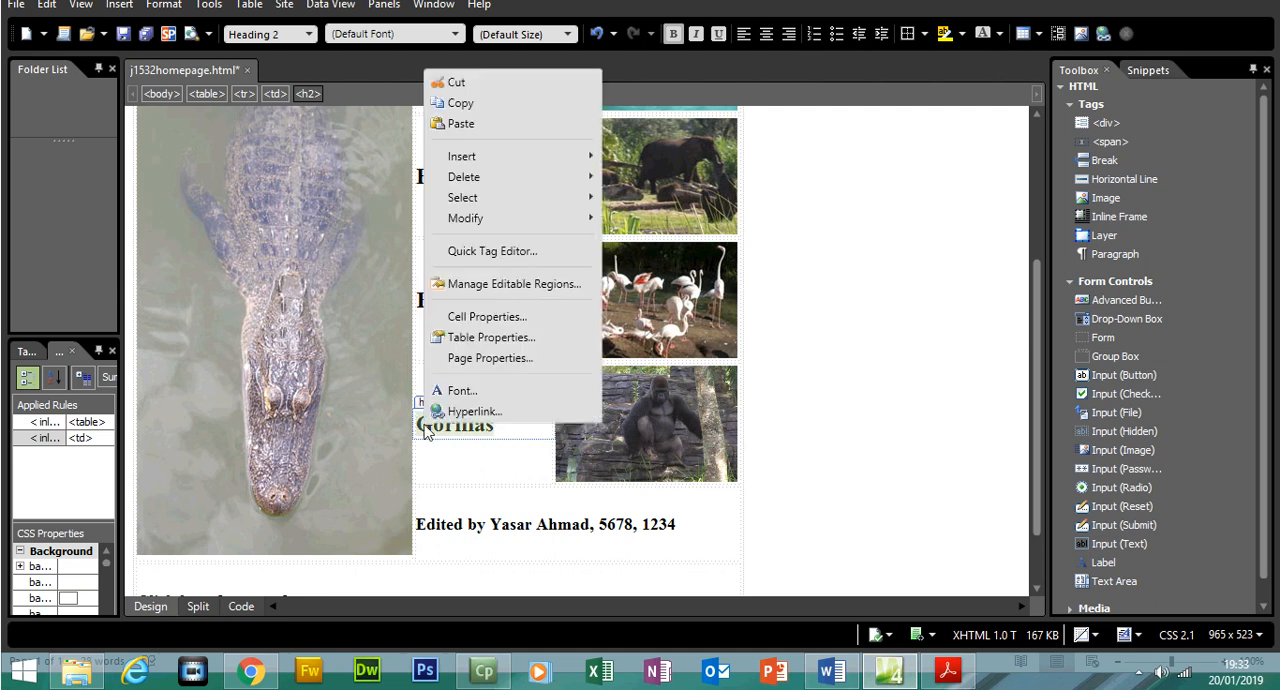
left_click(470, 411)
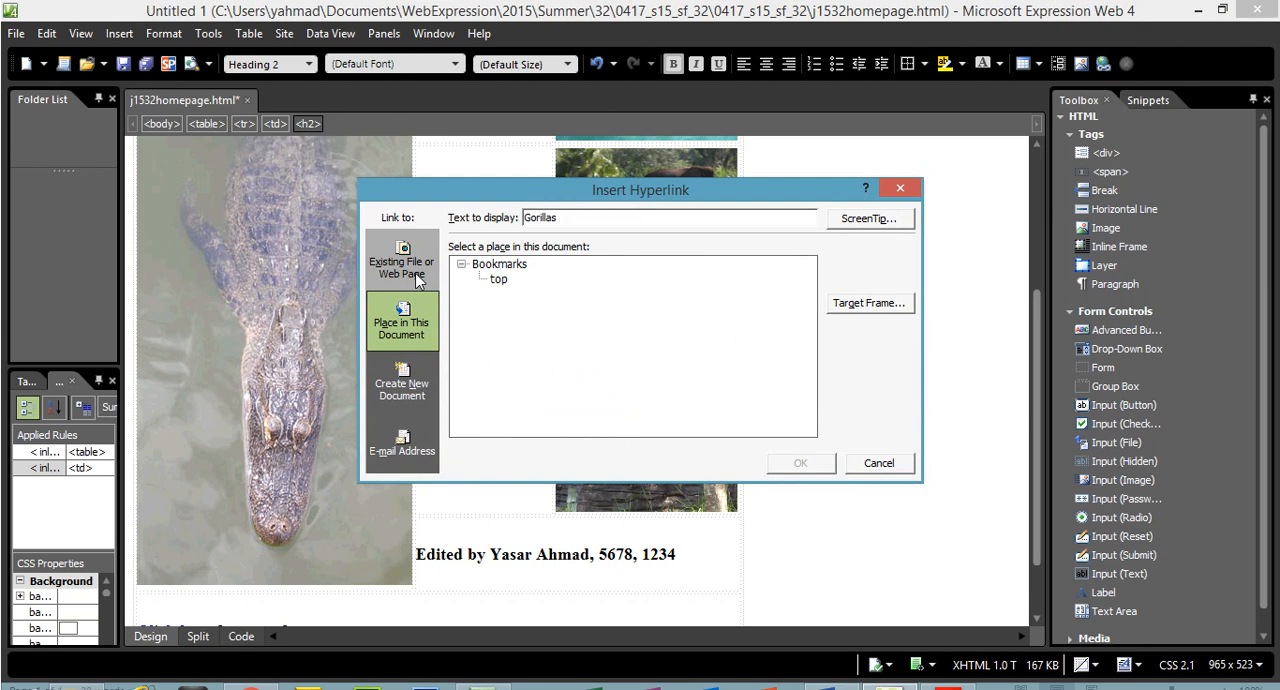
left_click(410, 270)
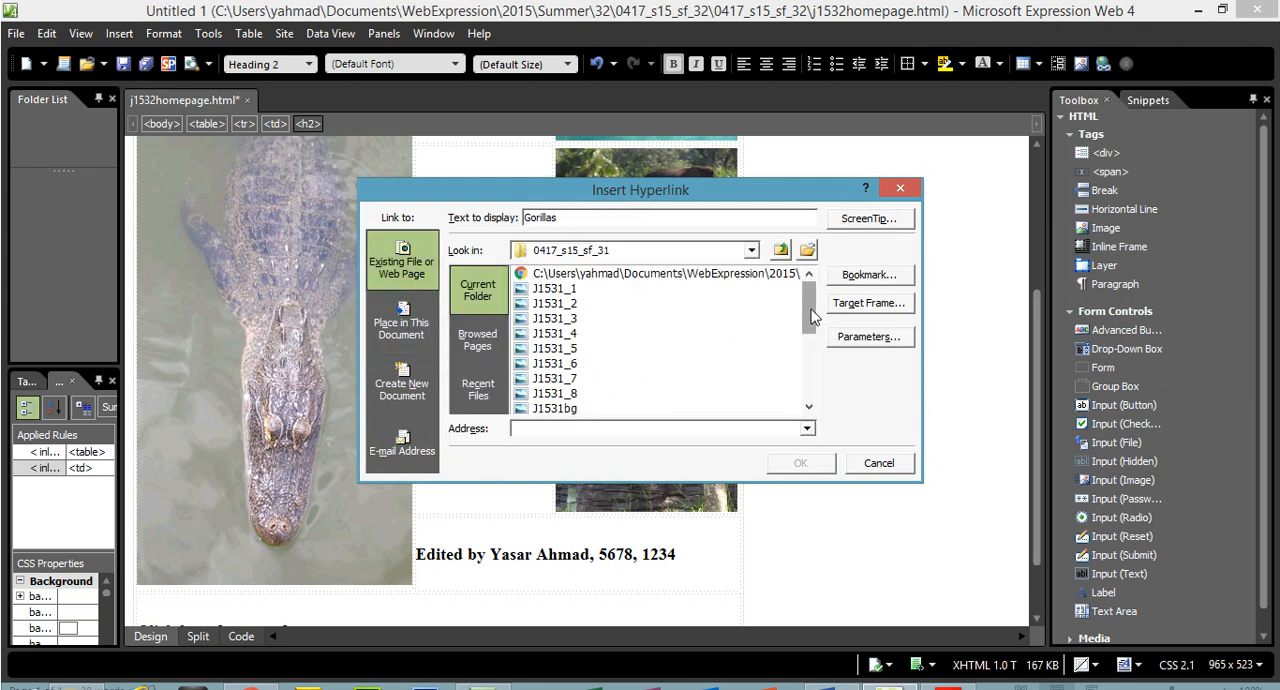
scroll(812, 318, "down", 3)
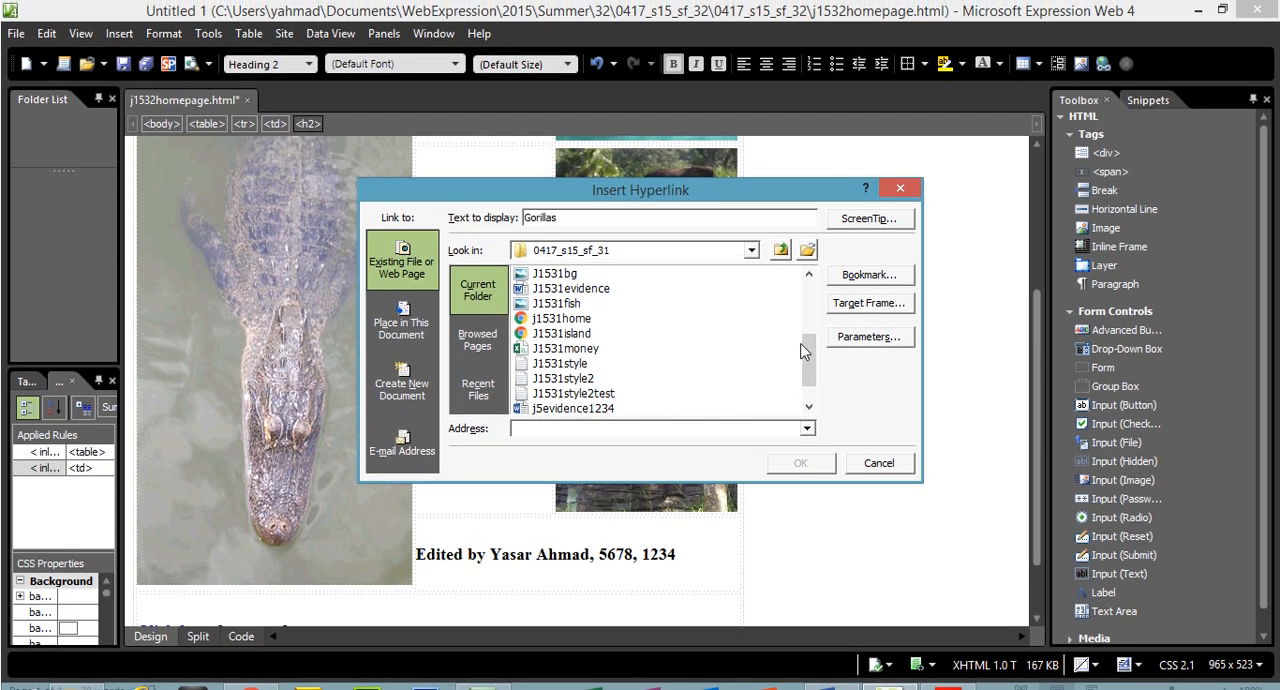
left_click(751, 242)
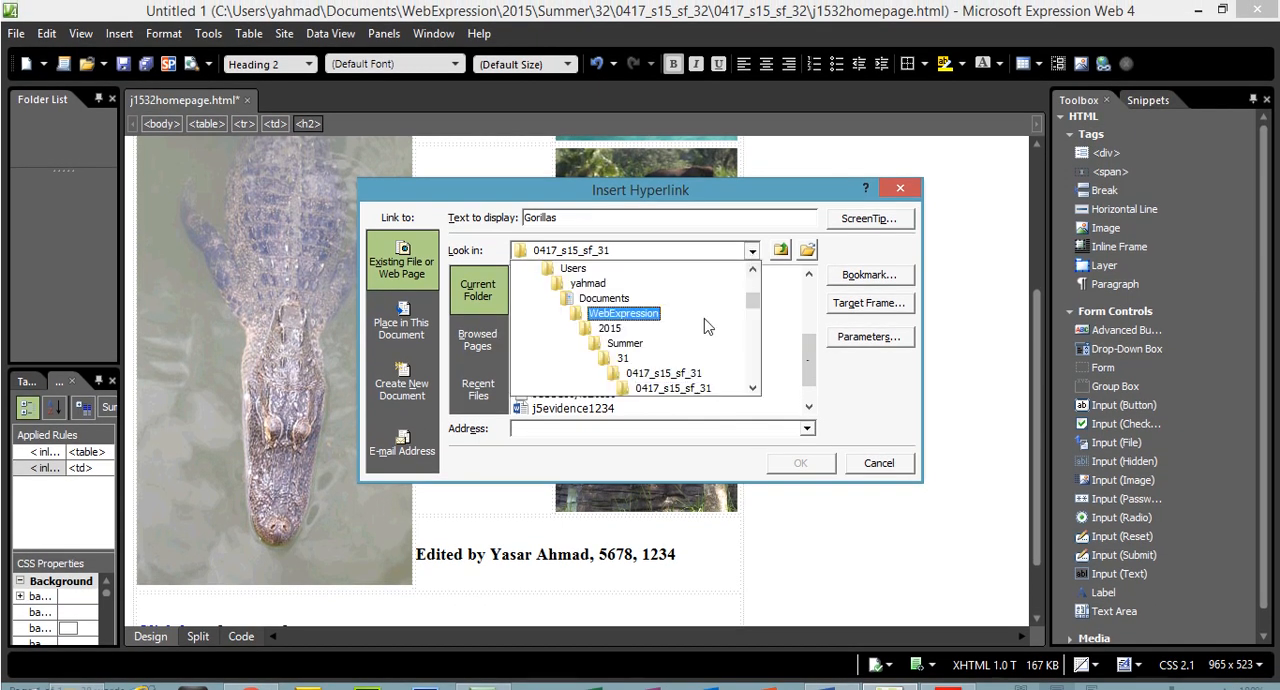
left_click(630, 343)
double_click(539, 290)
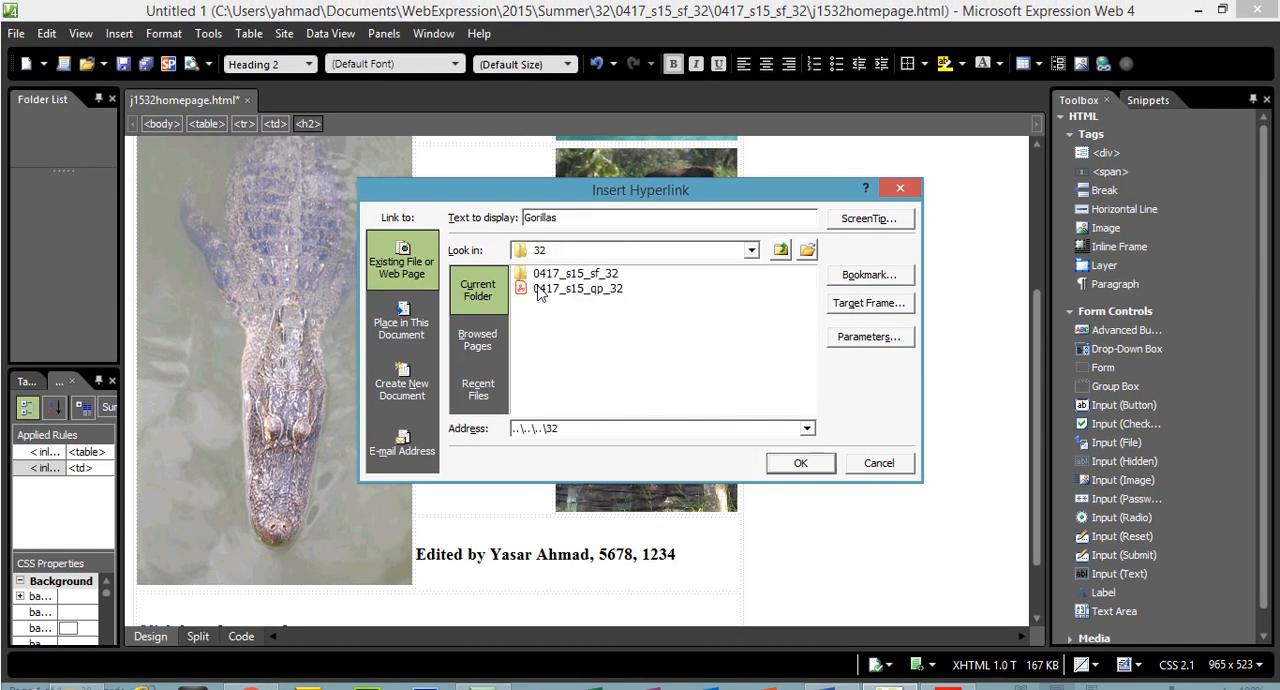
double_click(566, 286)
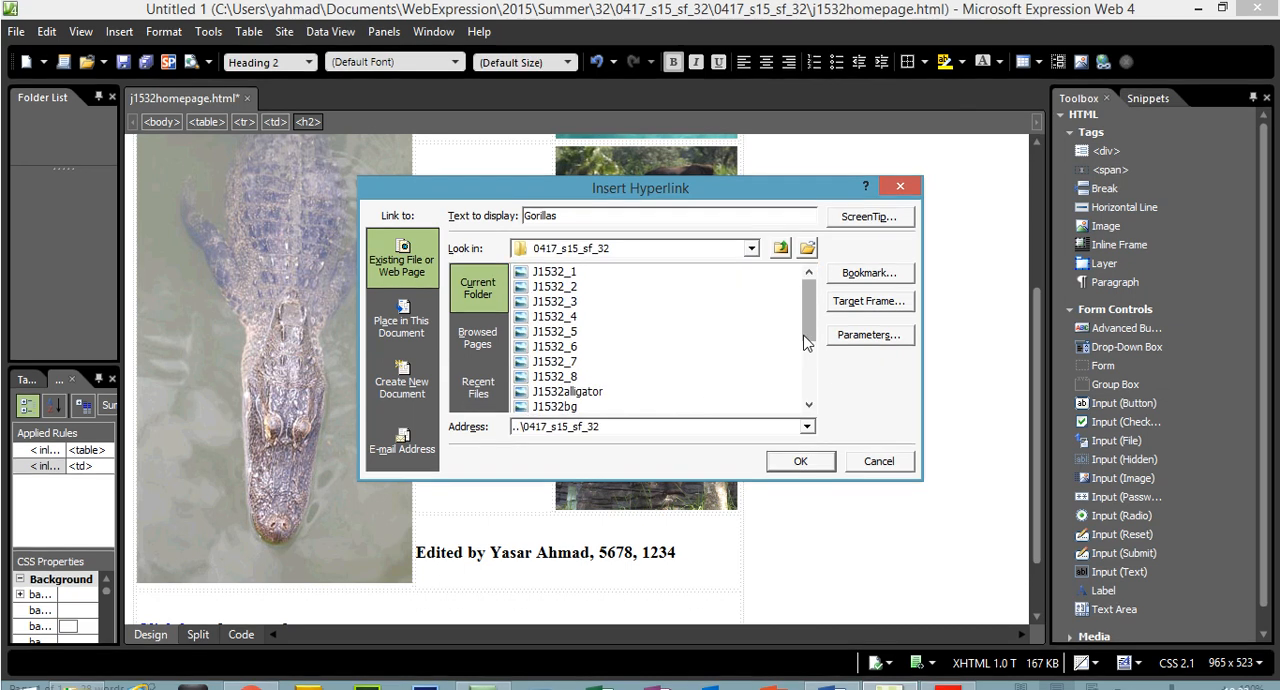
left_click_drag(811, 331, 815, 384)
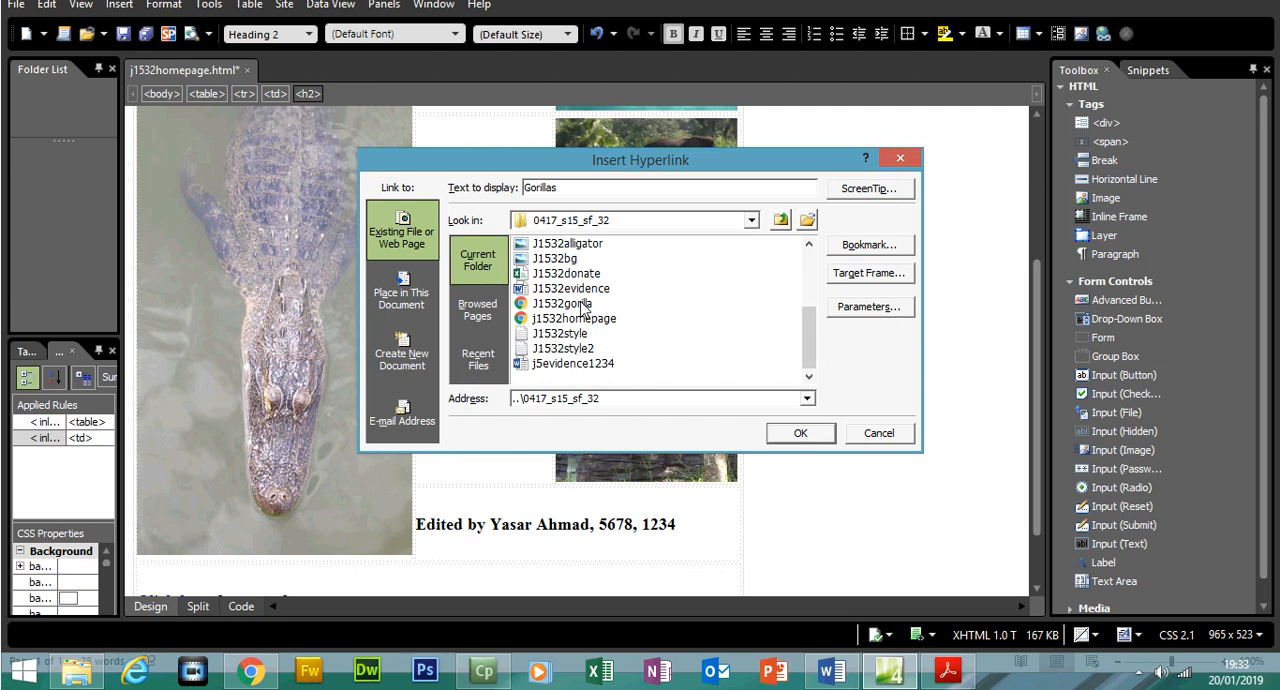
left_click(586, 305)
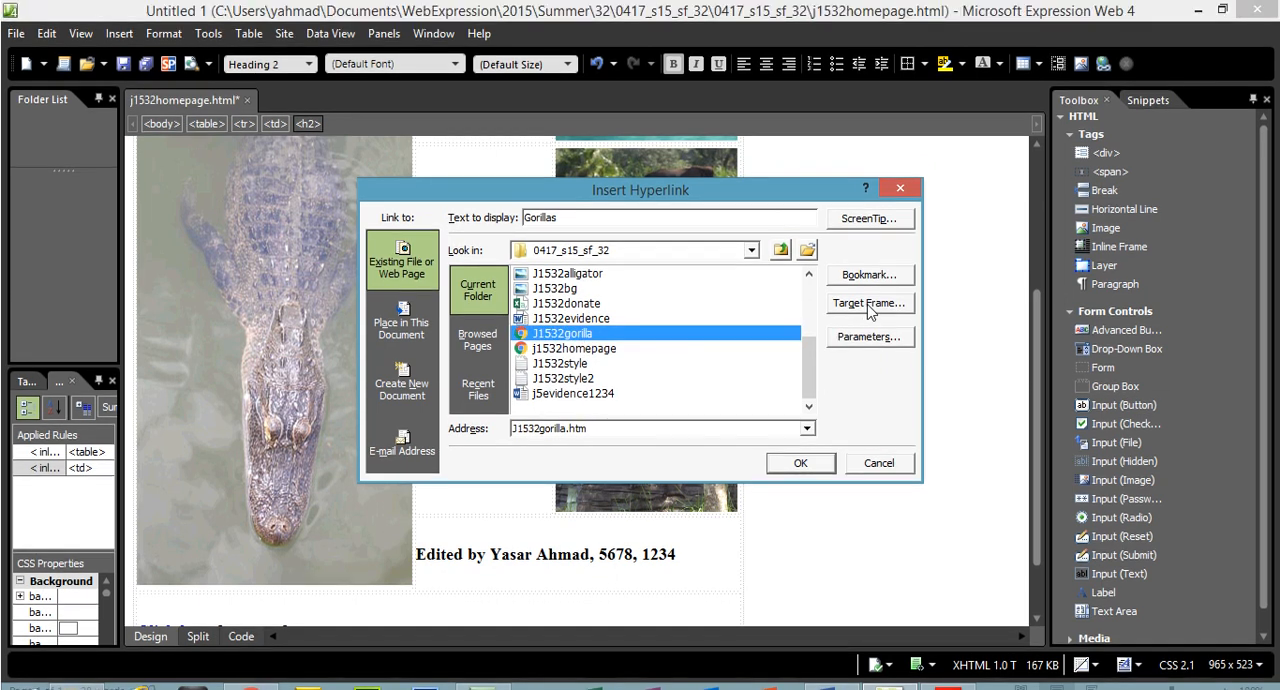
Set the Gorillas text link's target frame to "_primates" and insert the hyperlink
left_click(866, 273)
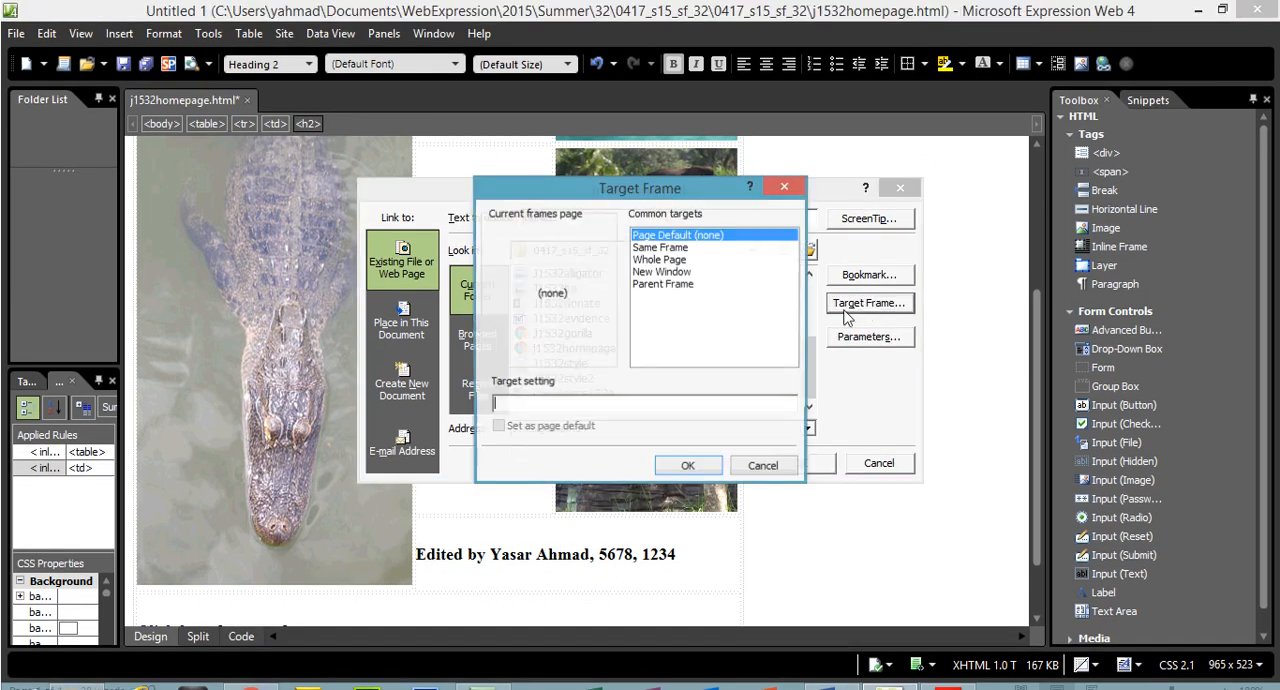
type("_primates")
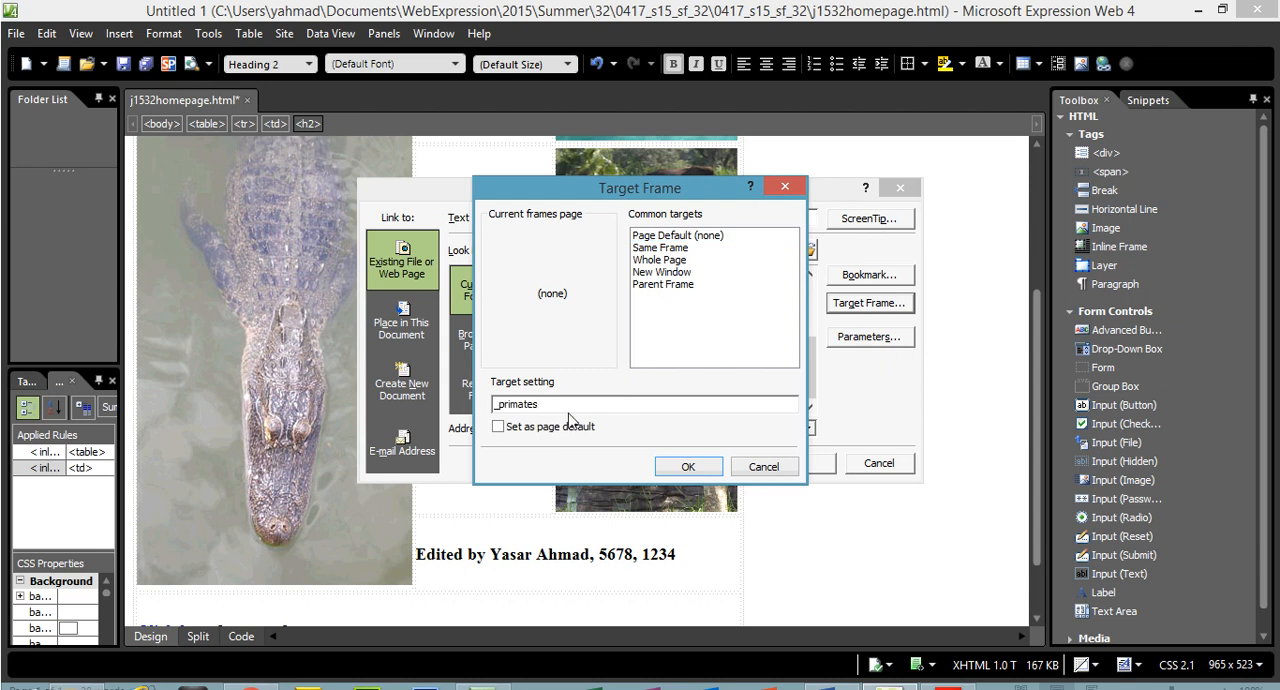
left_click(690, 467)
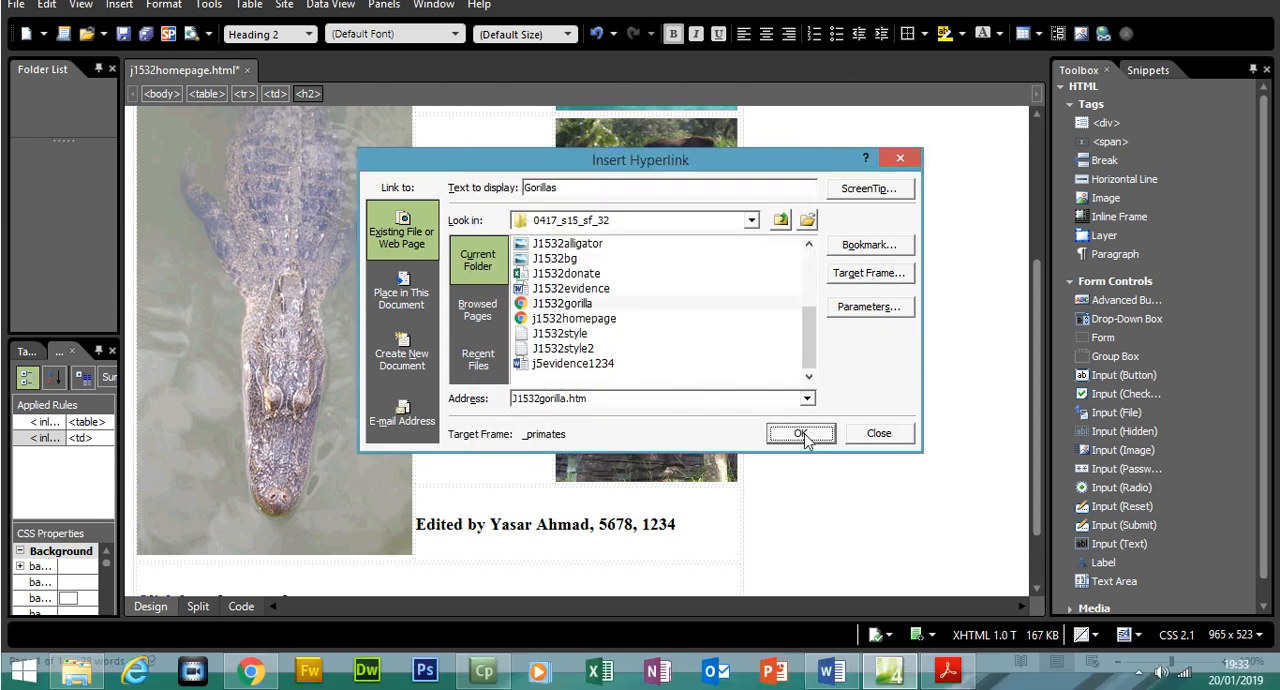
left_click(801, 434)
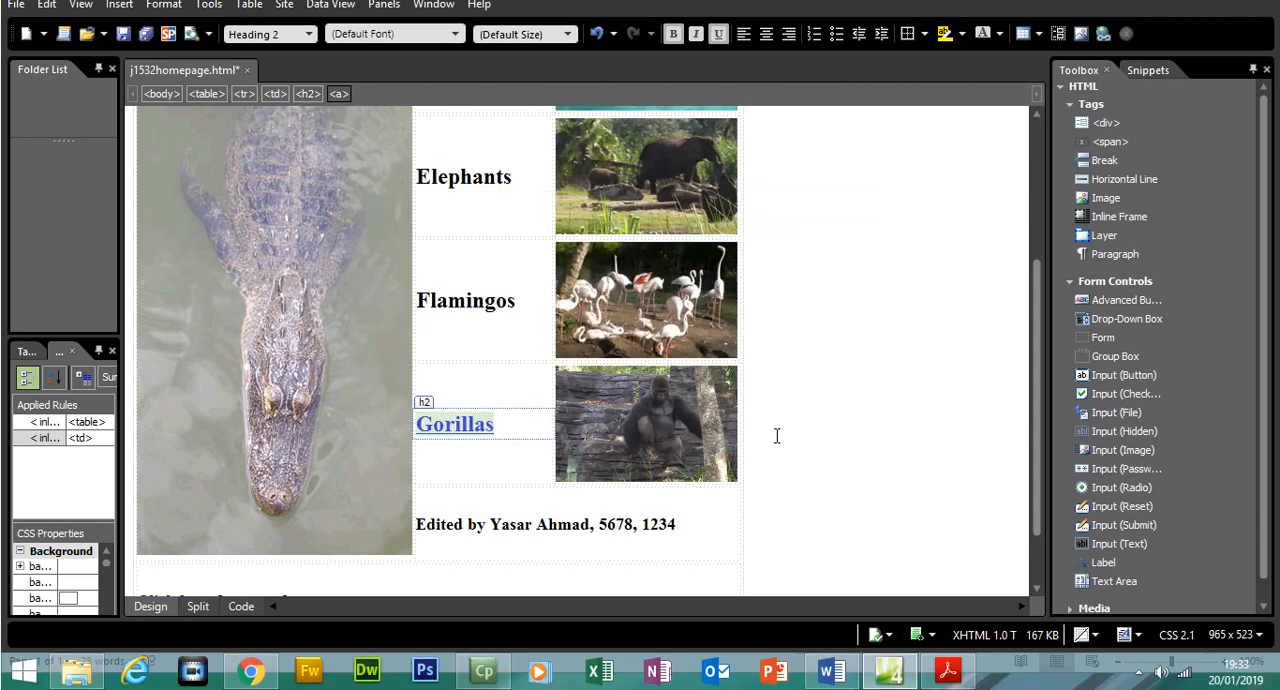
Hyperlink the gorilla image to the existing file J1532gorilla.htm with the target frame "_primates"
left_click(628, 430)
right_click(626, 422)
left_click(660, 401)
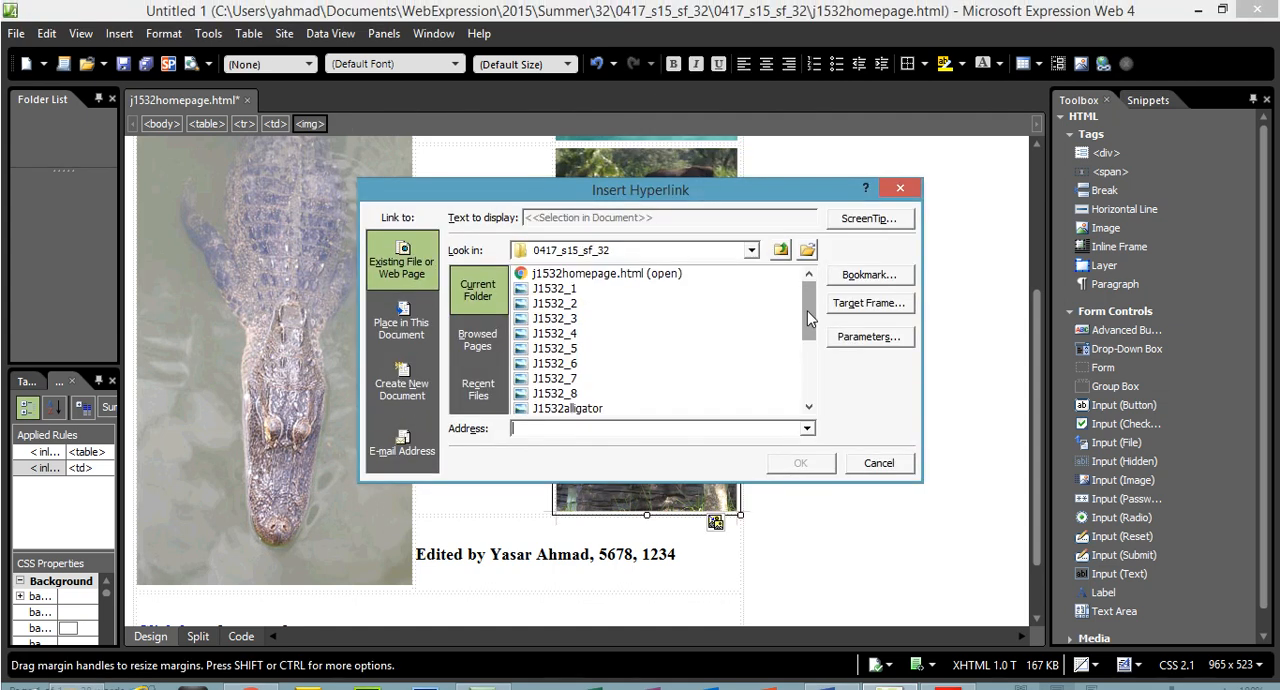
scroll(807, 290, "down", 3)
left_click(565, 323)
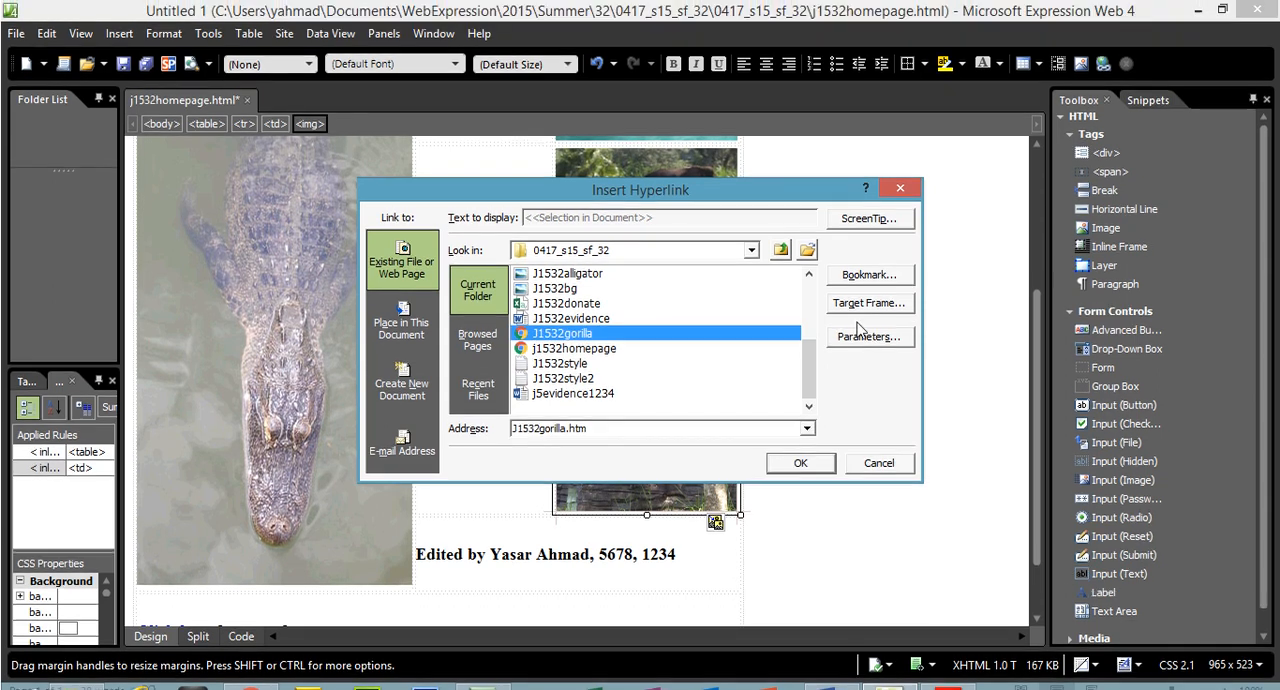
left_click(866, 296)
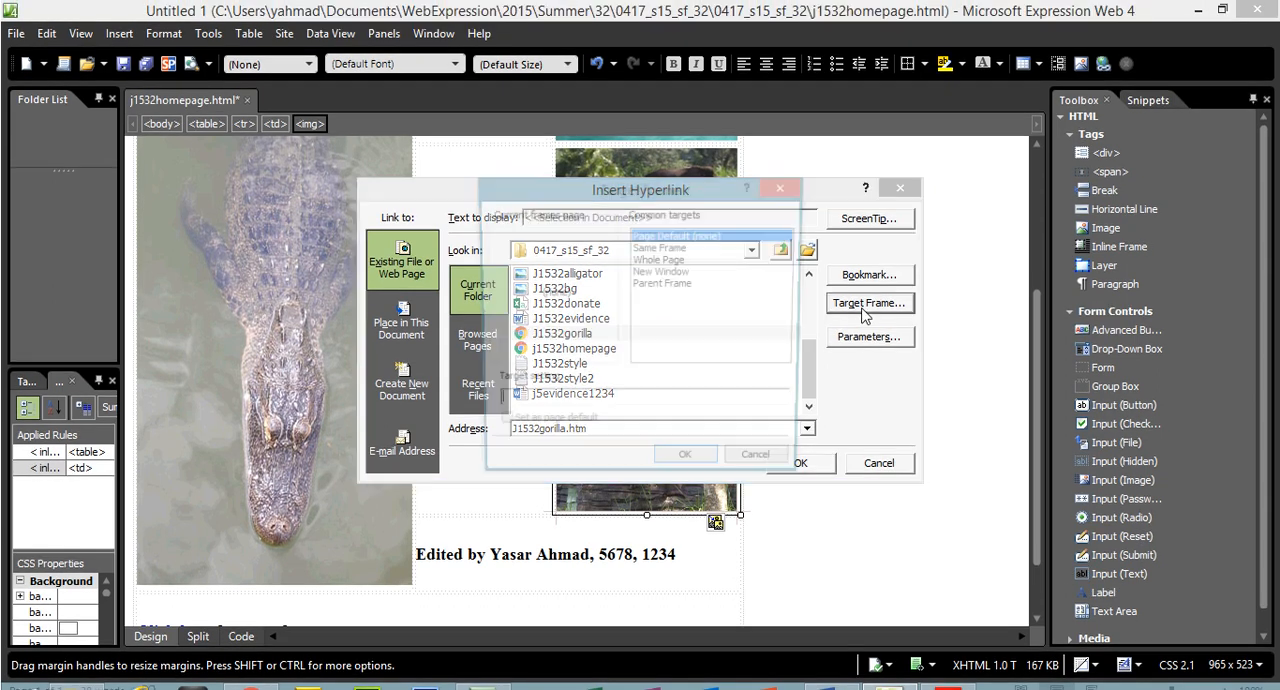
type("_primates")
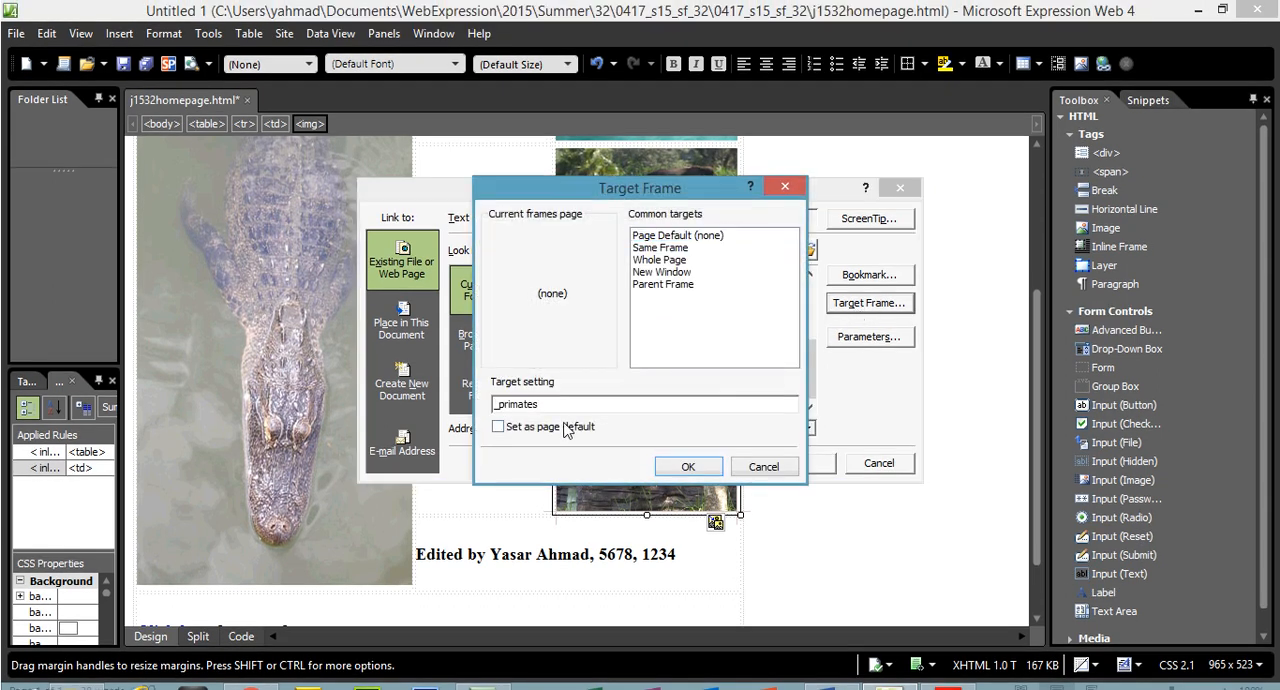
left_click(686, 466)
left_click(803, 434)
Check the target attributes of the gorilla text and image links in the HTML code and return to the design view
left_click(241, 607)
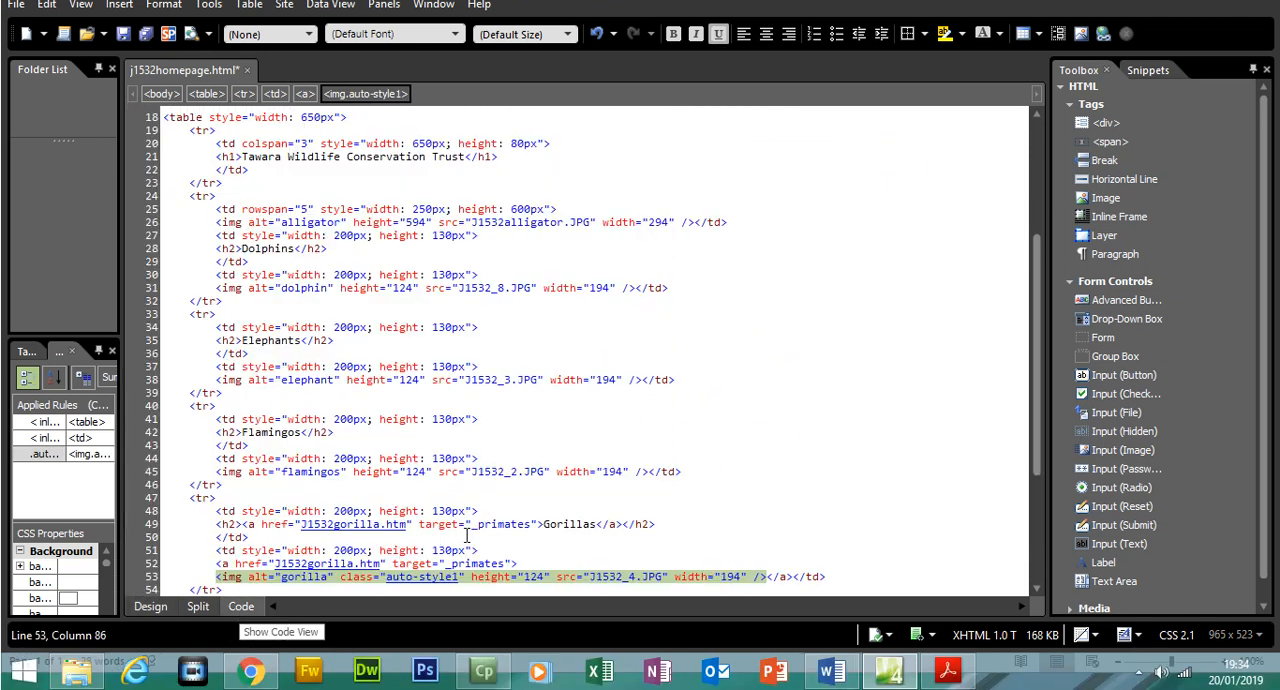
left_click(338, 563)
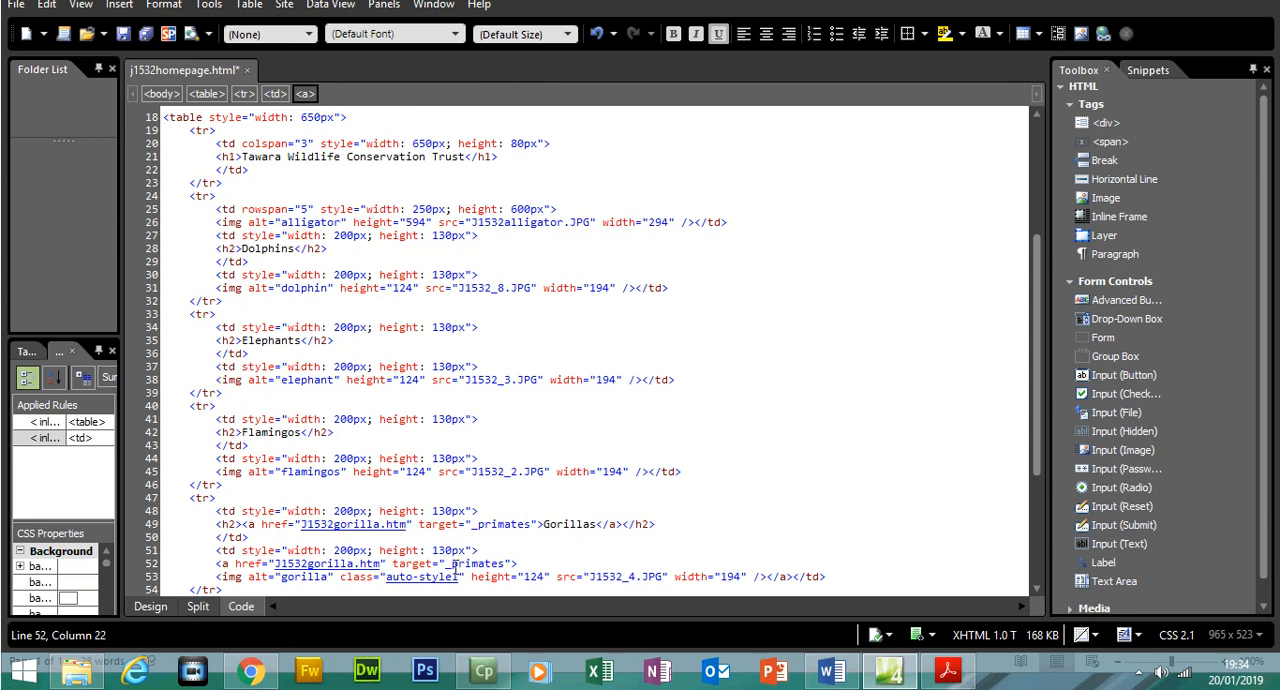
left_click(150, 606)
Save j1532homepage.html and preview it in Chrome
left_click(16, 33)
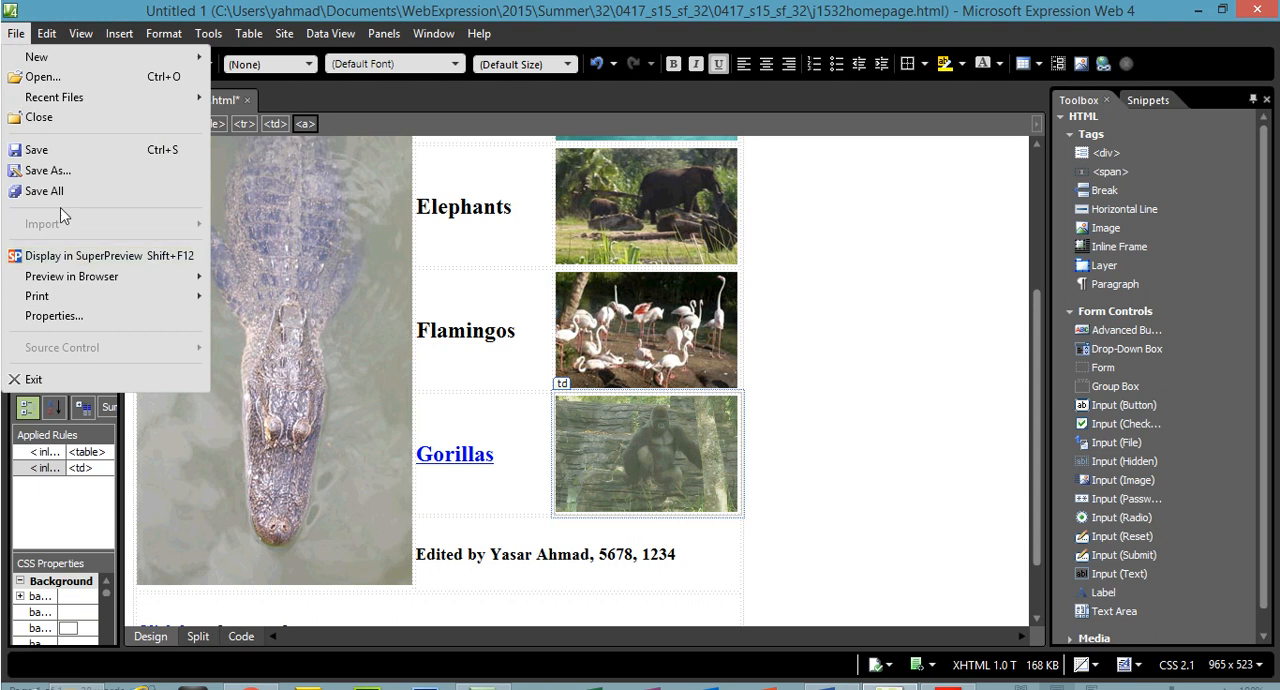
left_click(60, 155)
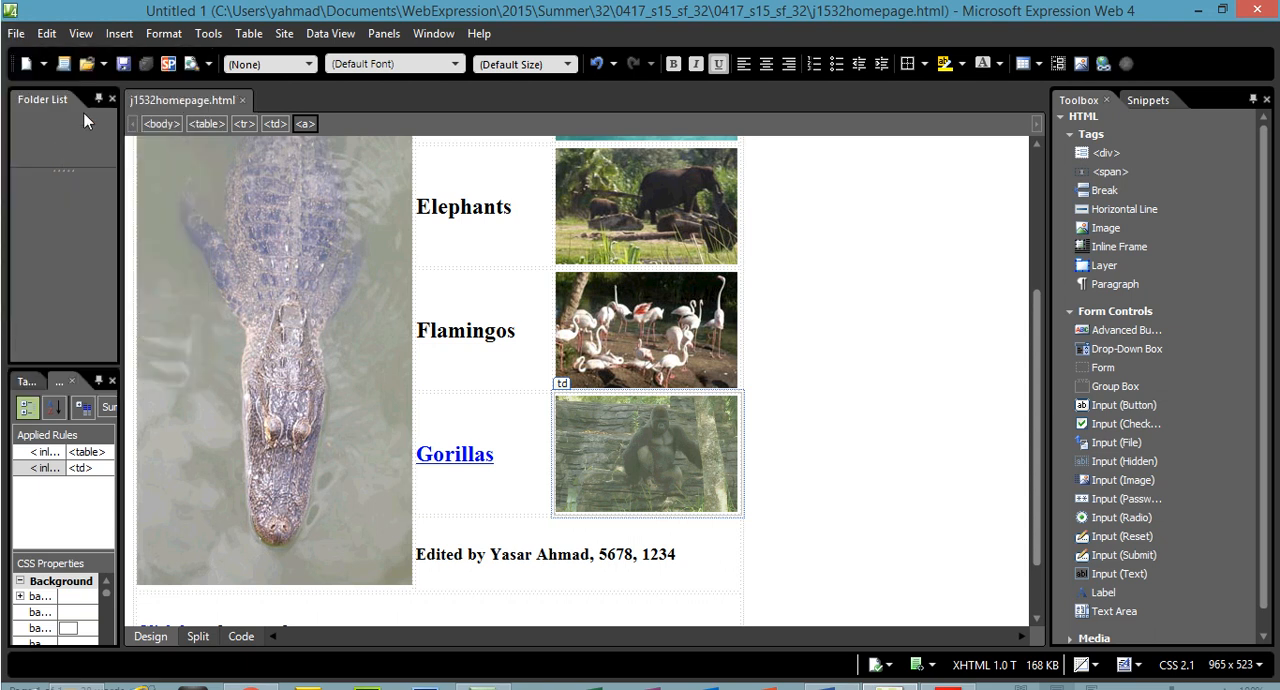
left_click(16, 33)
mouse_move(122, 288)
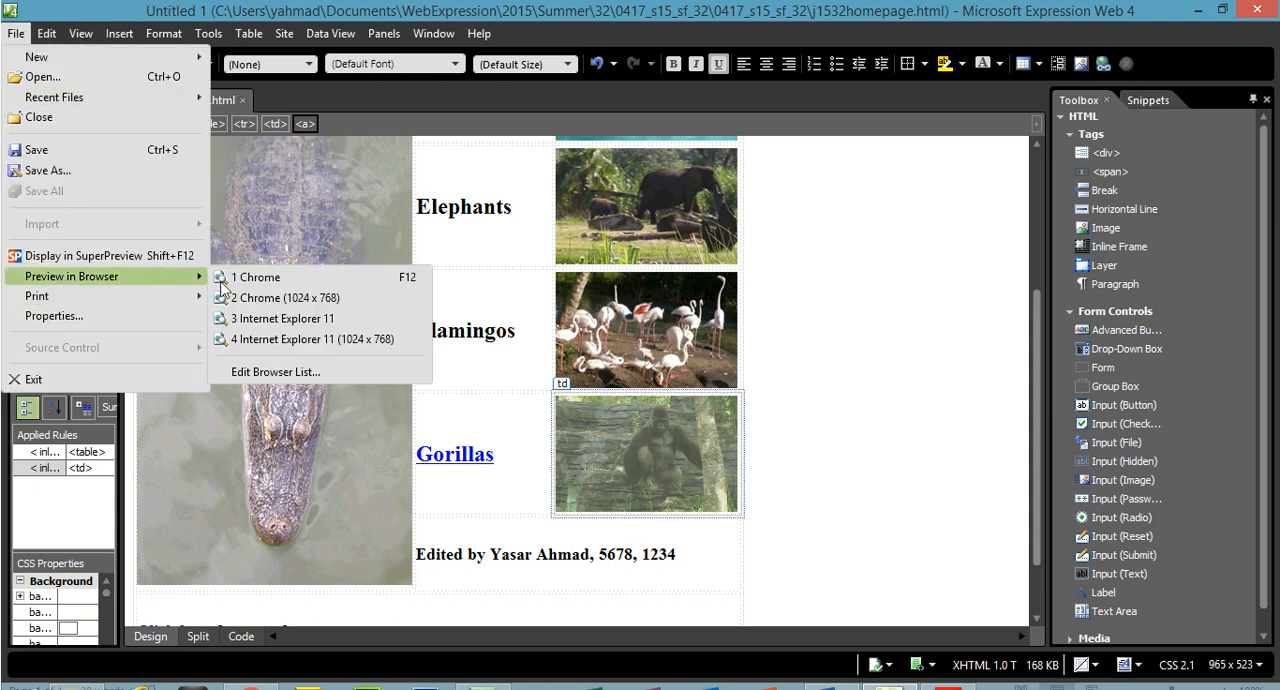
left_click(239, 277)
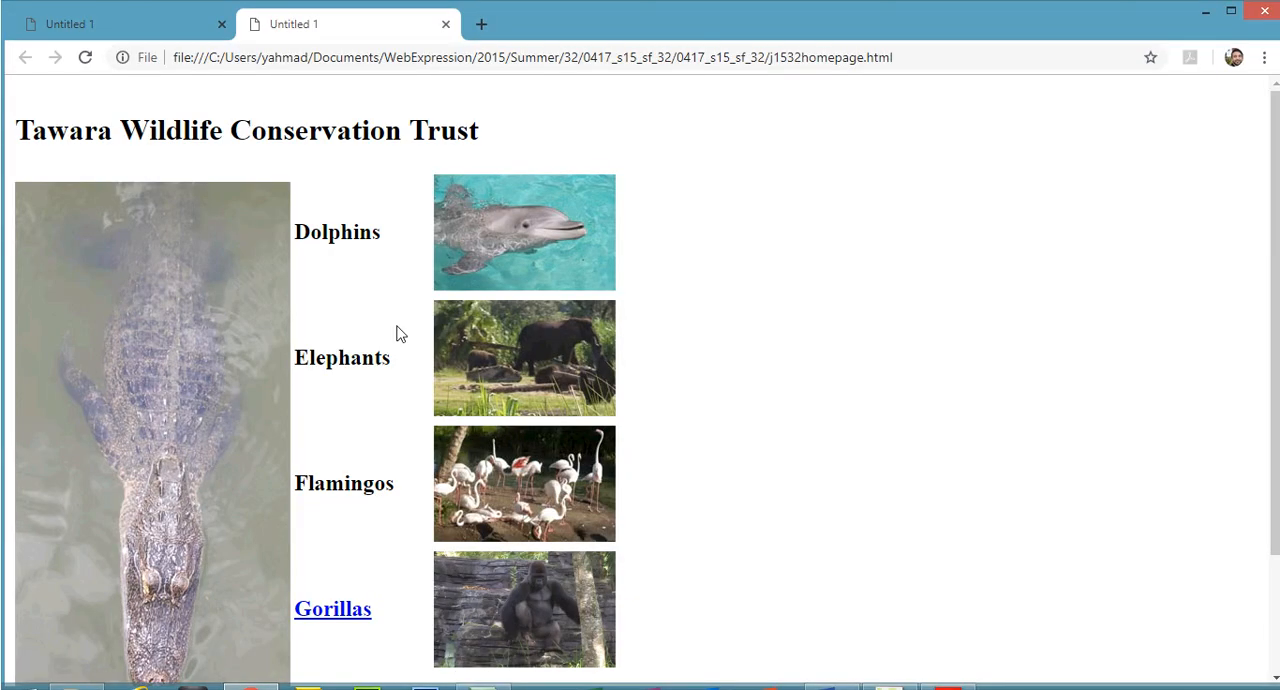
Test the Gorillas text link and the gorilla image link in the browser, closing the opened page between the two tests
scroll(239, 277, "down", 2)
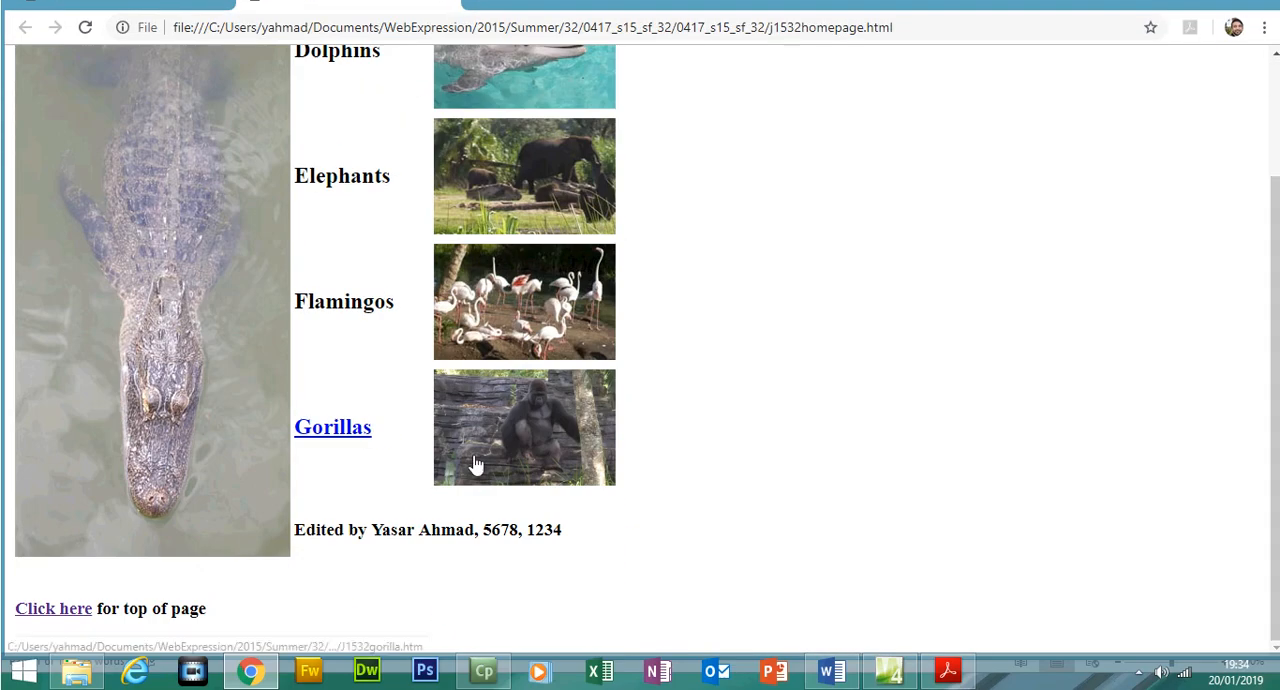
left_click(356, 458)
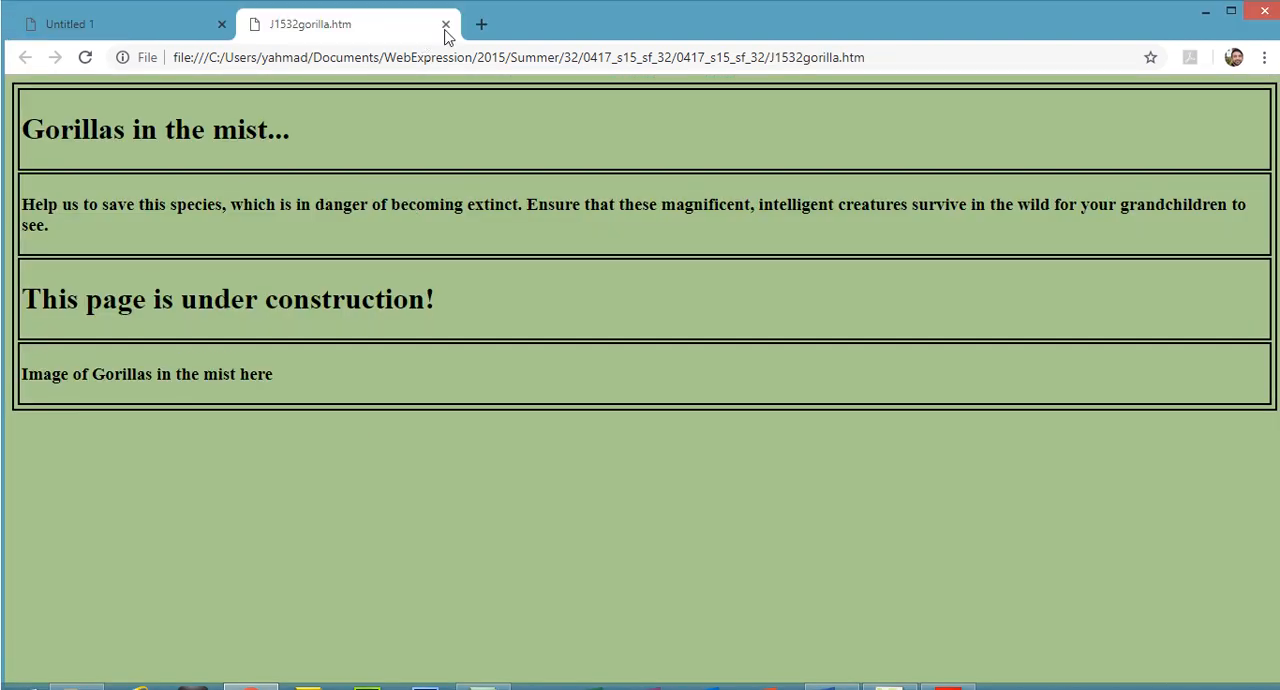
left_click(445, 26)
left_click(507, 430)
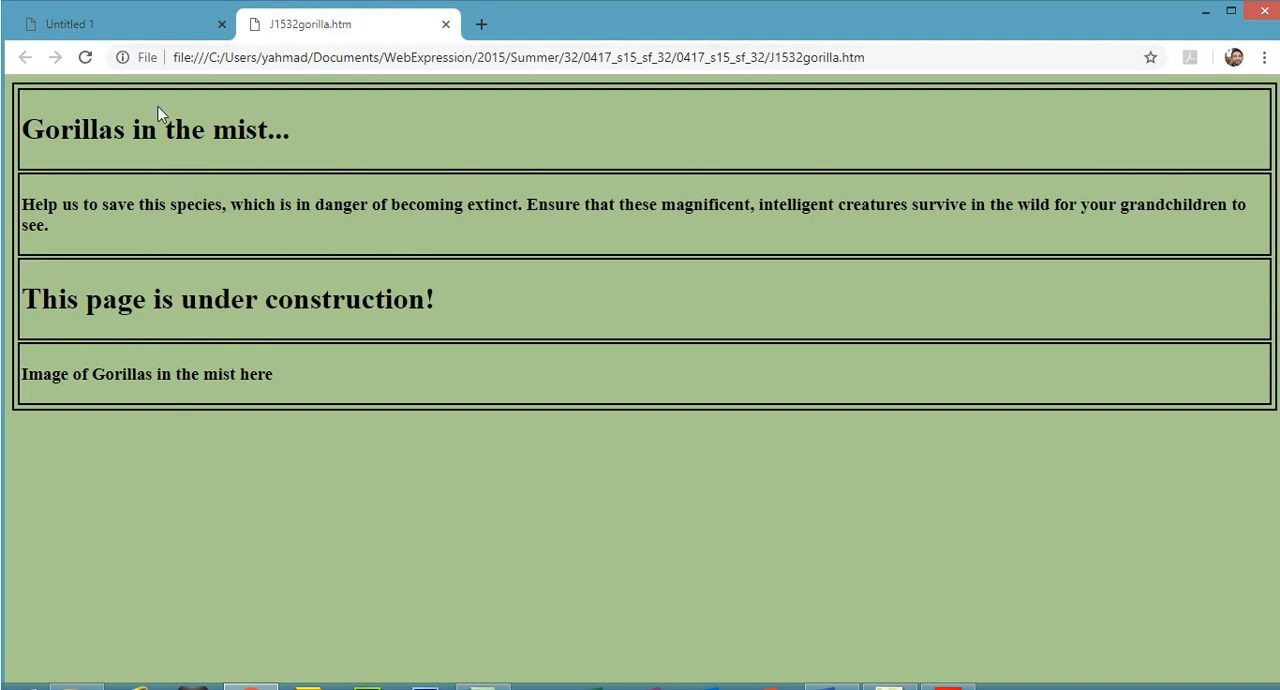
In the exam paper in Acrobat Reader, highlight the text of questions 13 and 14 as completed
left_click(948, 670)
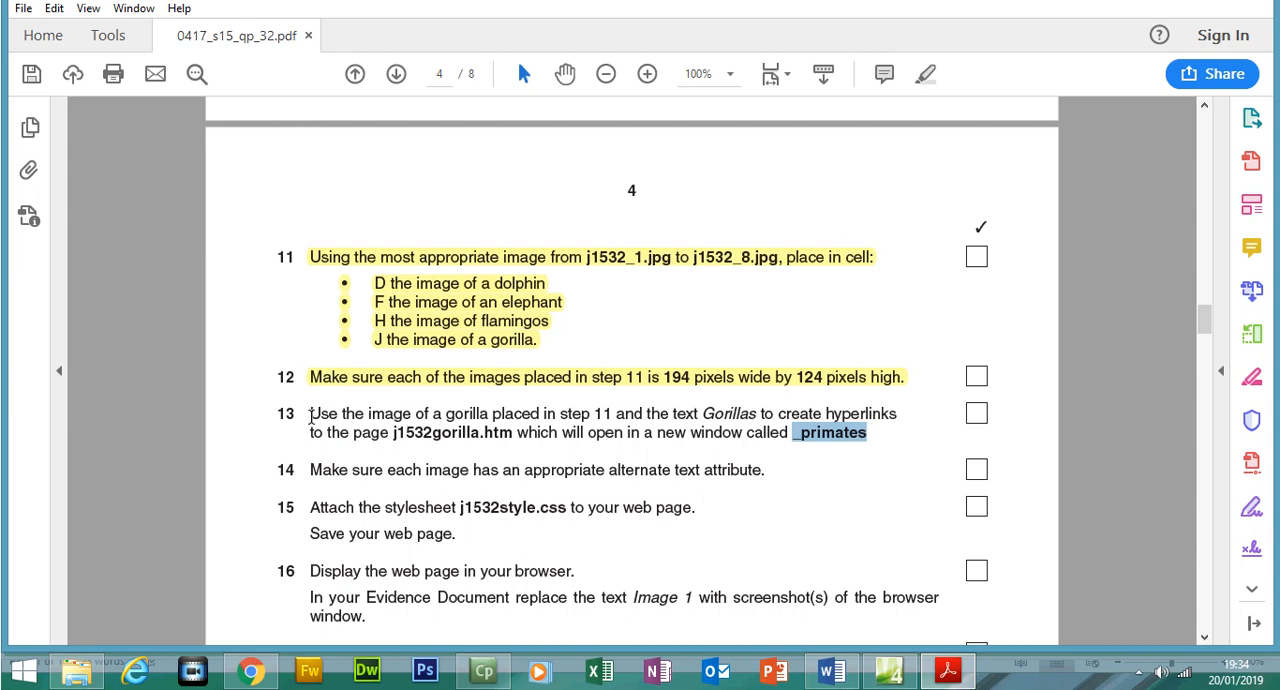
left_click_drag(311, 413, 877, 432)
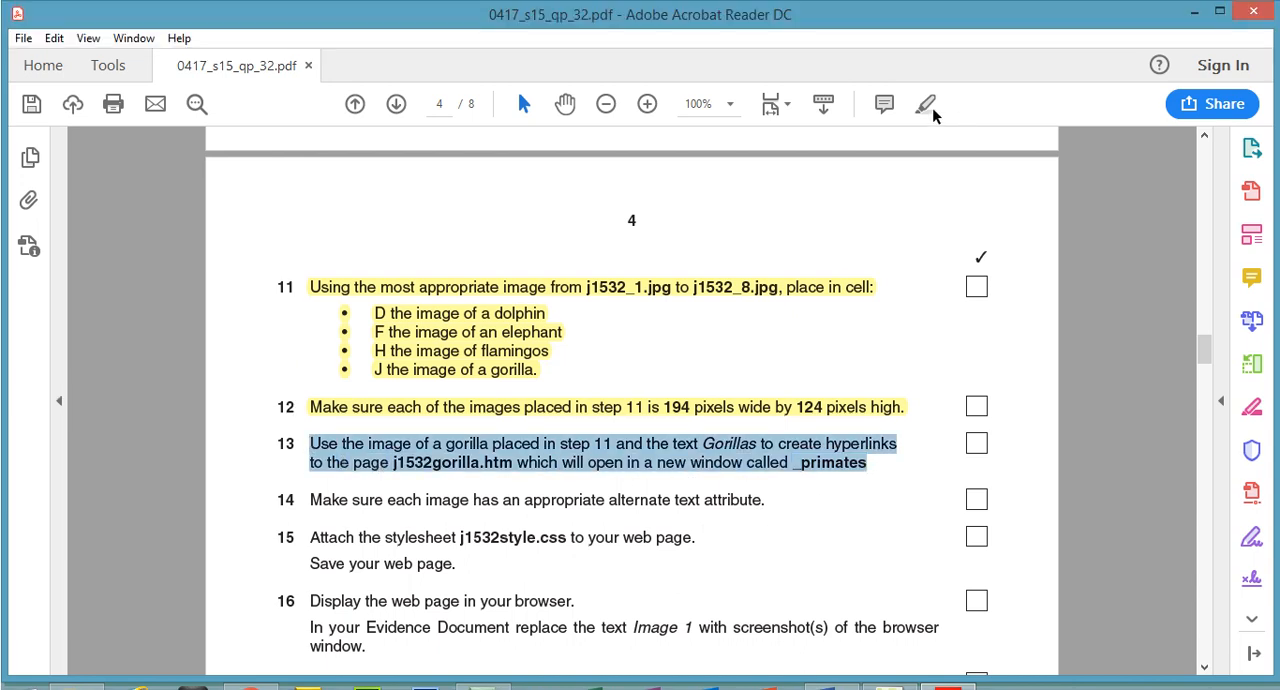
left_click(932, 109)
left_click_drag(310, 499, 716, 476)
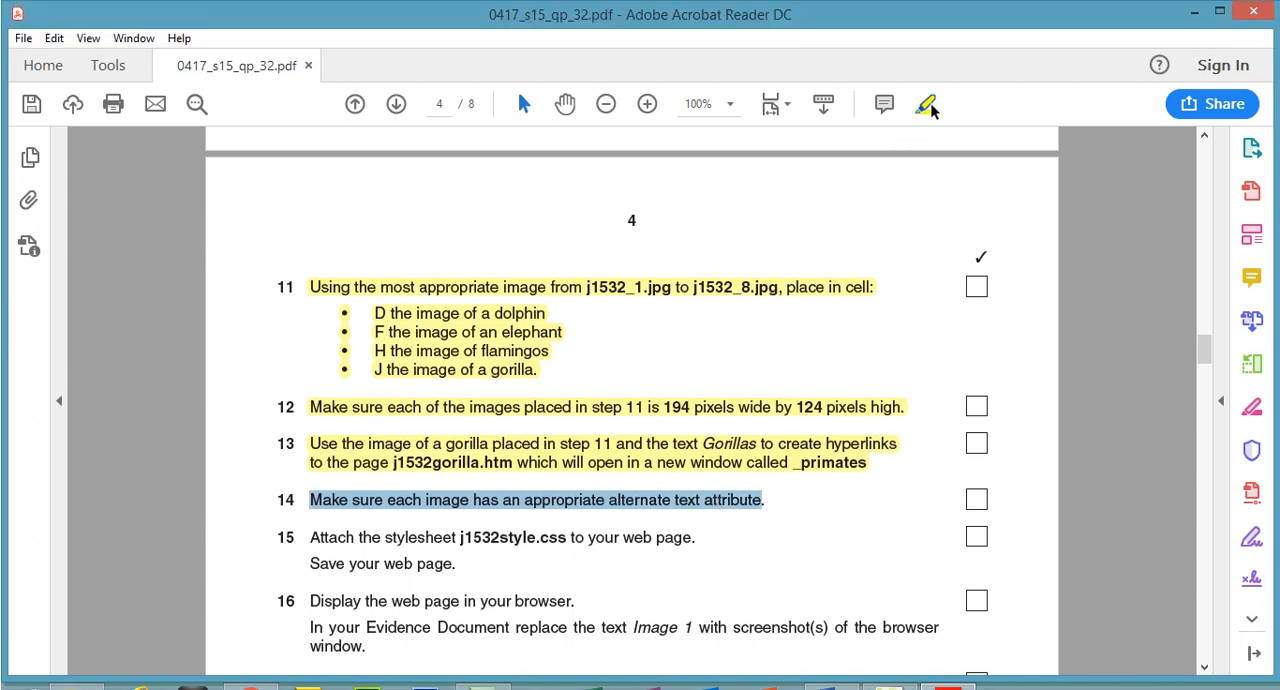
left_click(925, 74)
In Expression Web, check the alternate text of the flamingos image in its picture properties
key("alt+Tab")
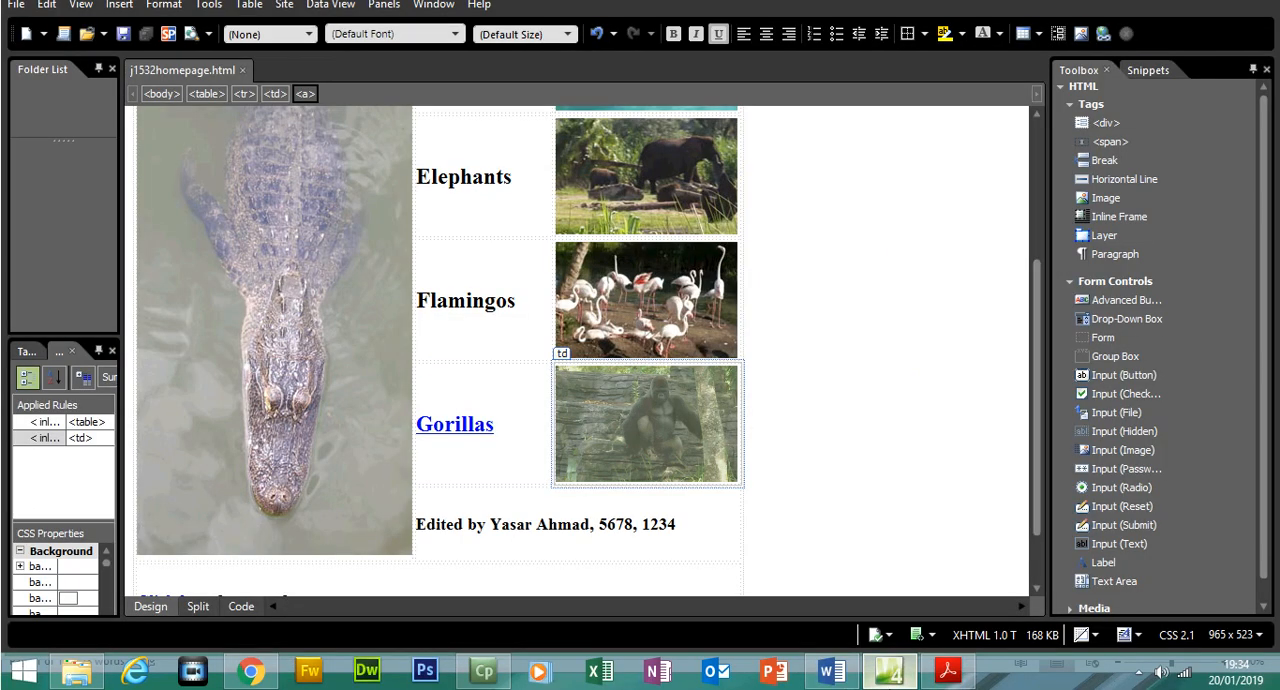
left_click(668, 345)
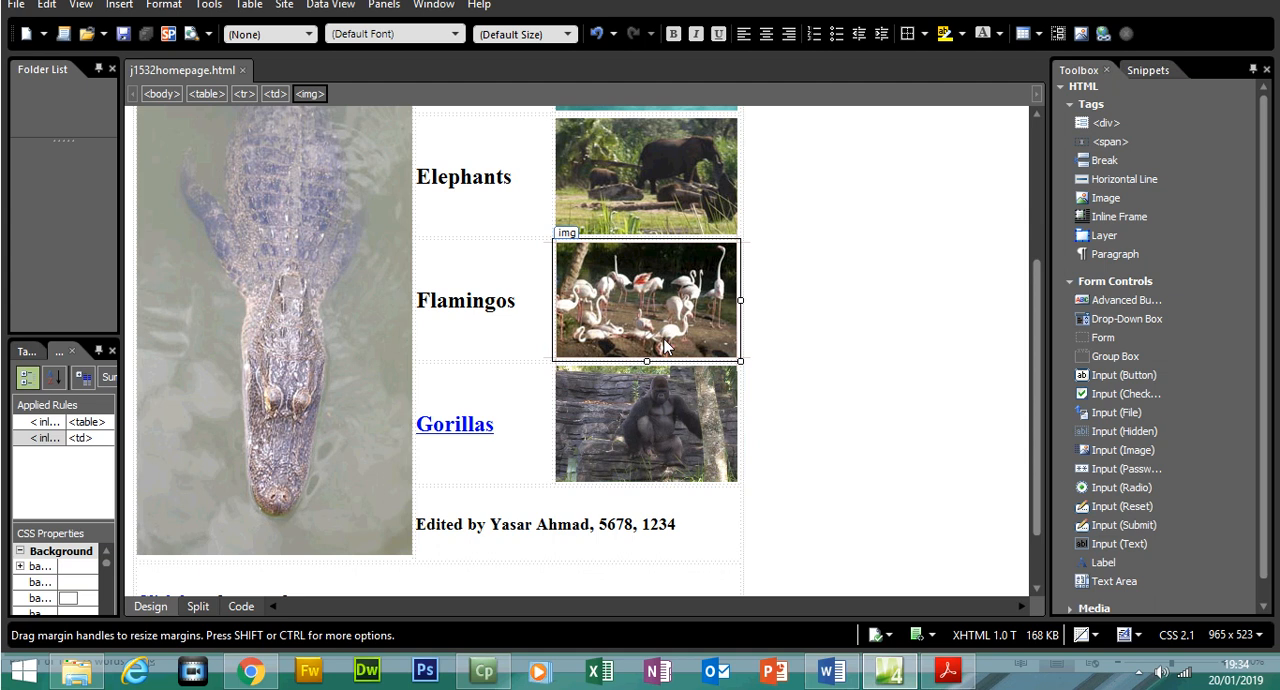
right_click(668, 345)
left_click(710, 270)
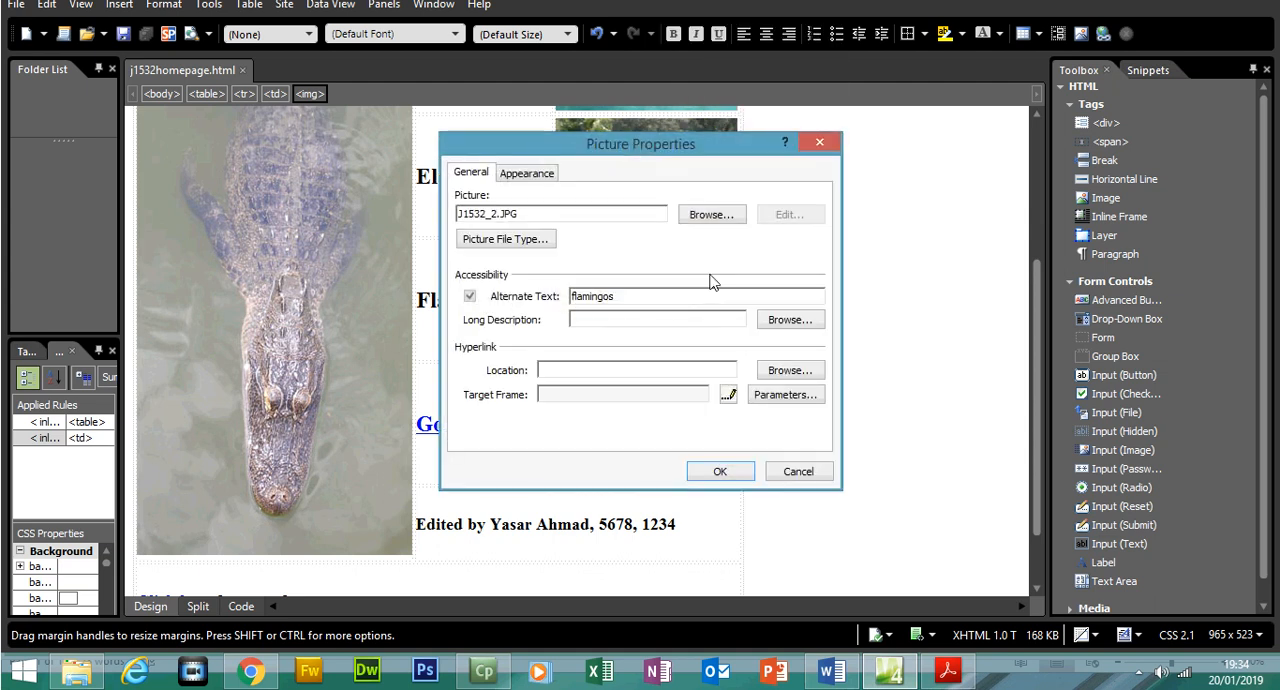
left_click_drag(649, 302, 545, 293)
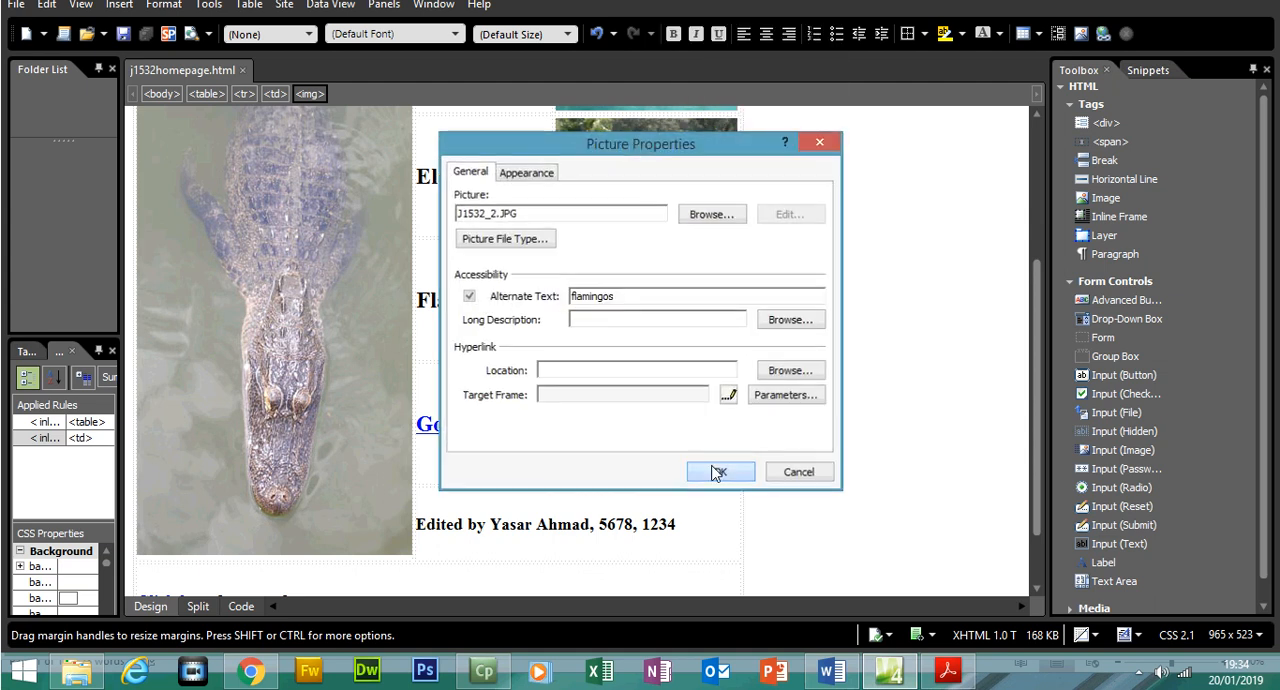
left_click(719, 471)
In the exam paper in Acrobat Reader, read and highlight question 15 on attaching the stylesheet and saving the page
left_click(947, 669)
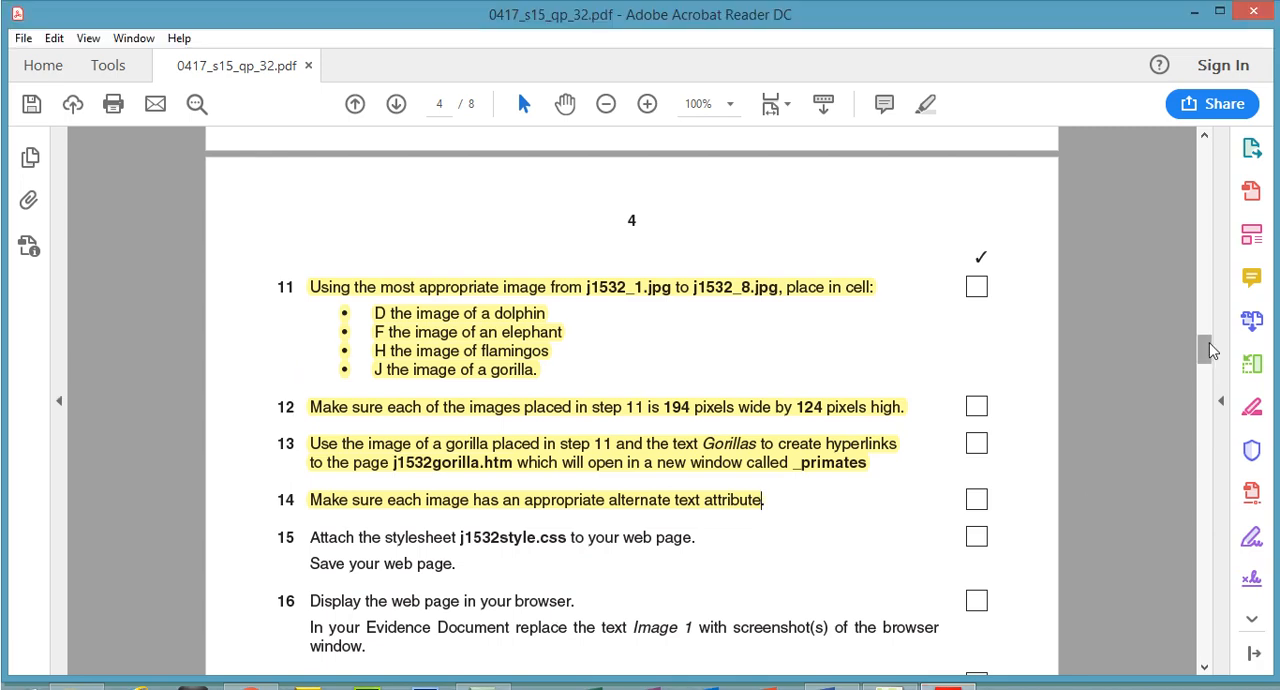
scroll(1210, 327, "down", 2)
left_click_drag(1210, 349, 1210, 351)
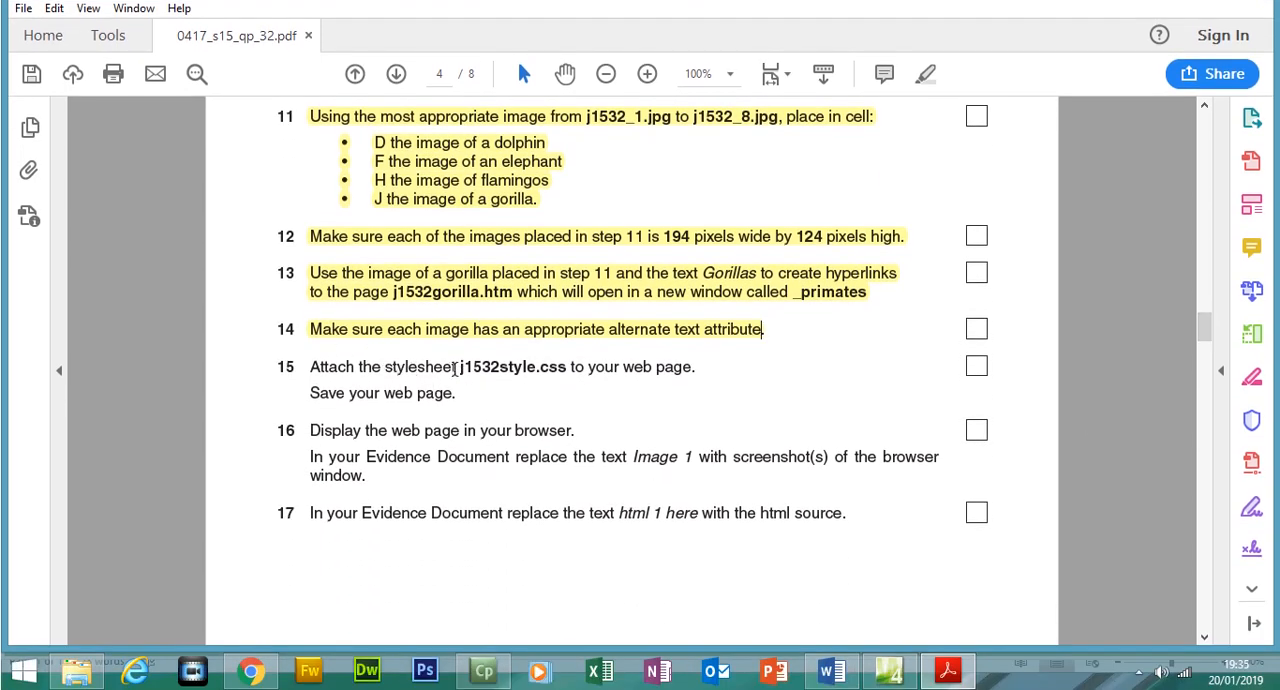
left_click_drag(497, 369, 461, 392)
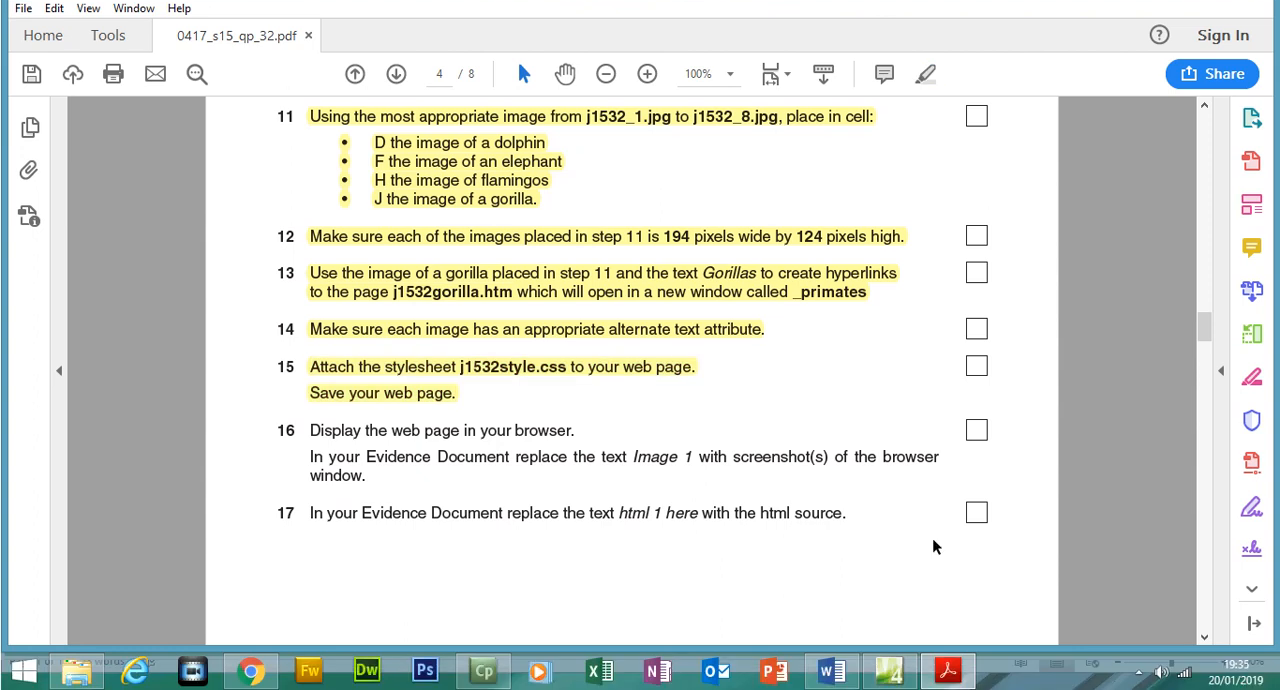
In Expression Web, attach J1532style.css to the current page as a linked style sheet, checking the file name against question 15
key("alt+Tab")
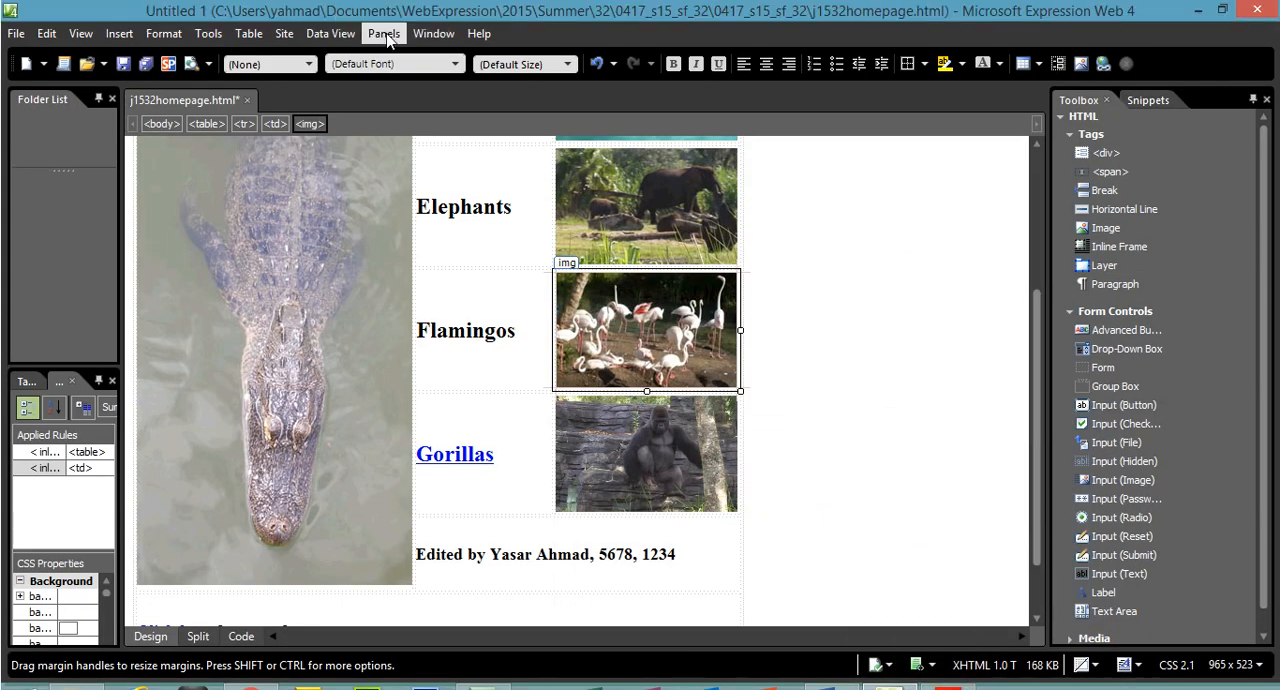
left_click(387, 38)
left_click(436, 265)
left_click(834, 247)
left_click(1036, 372)
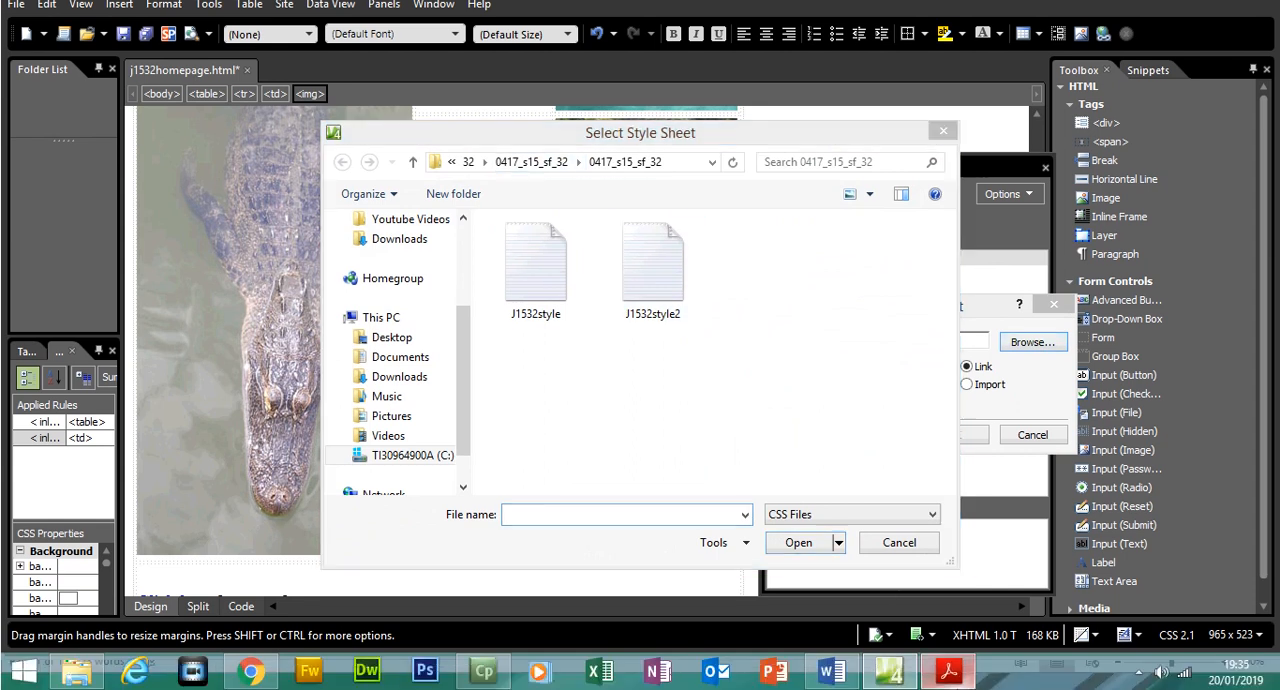
left_click(948, 688)
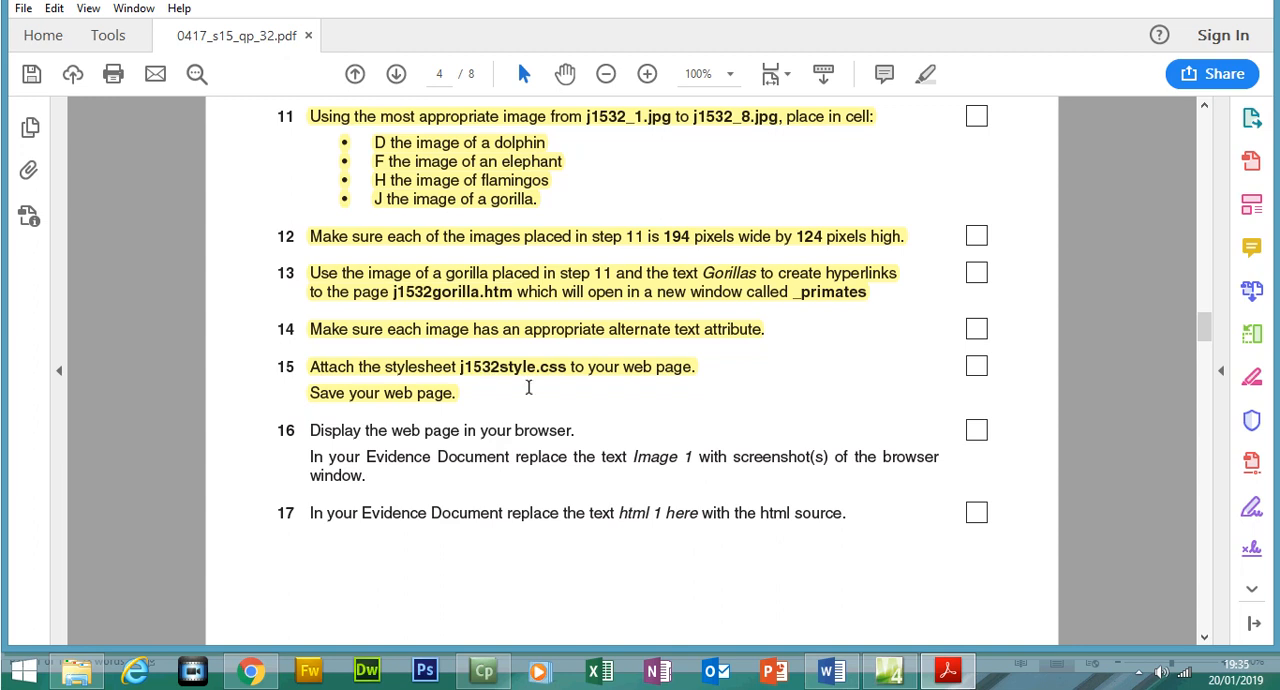
left_click(961, 677)
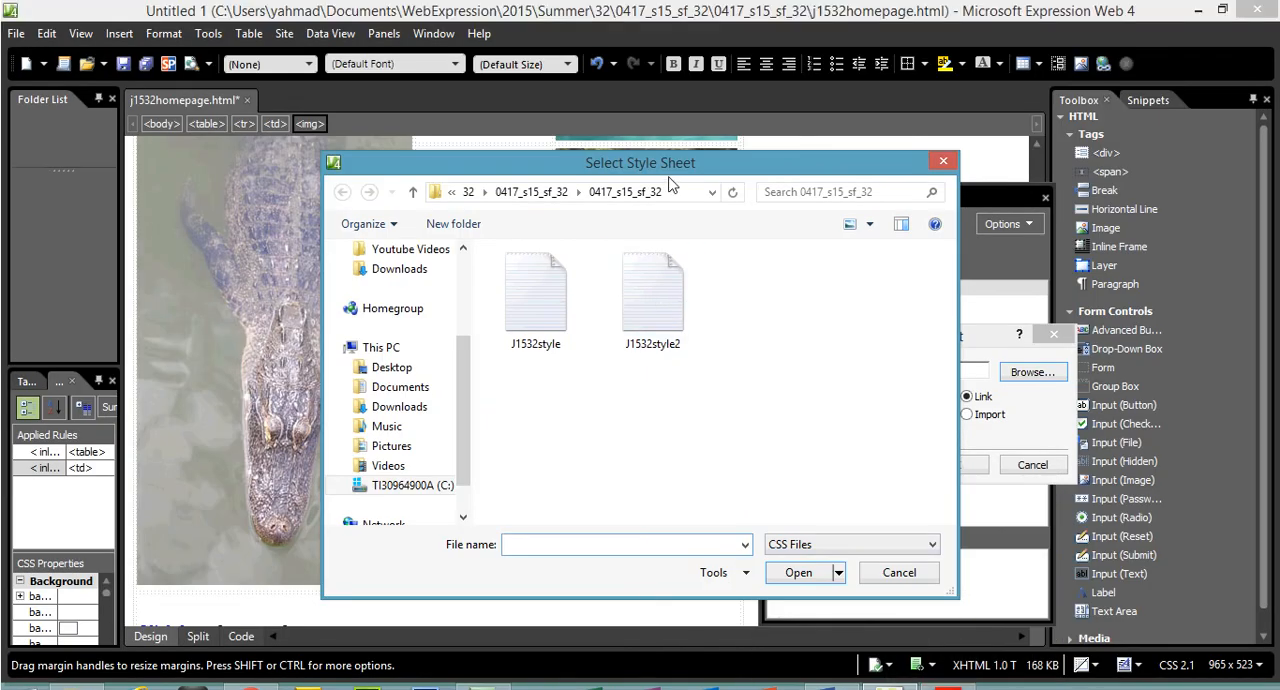
double_click(556, 295)
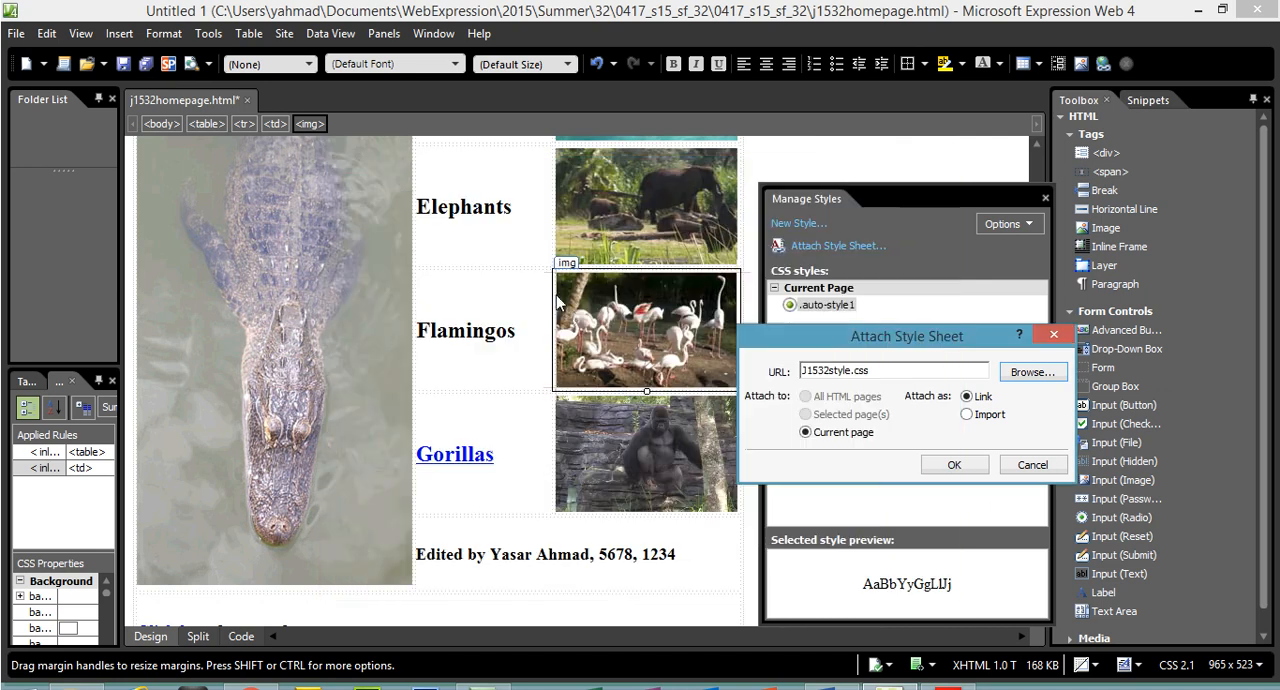
left_click(985, 446)
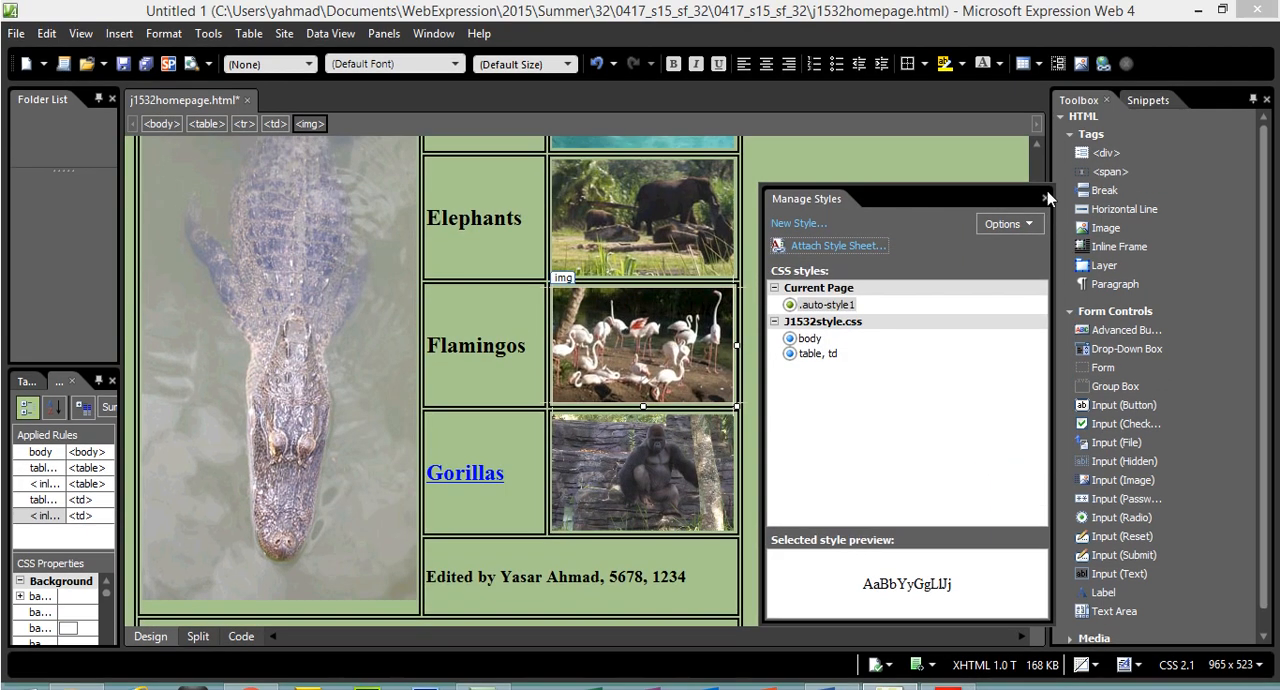
left_click(1046, 198)
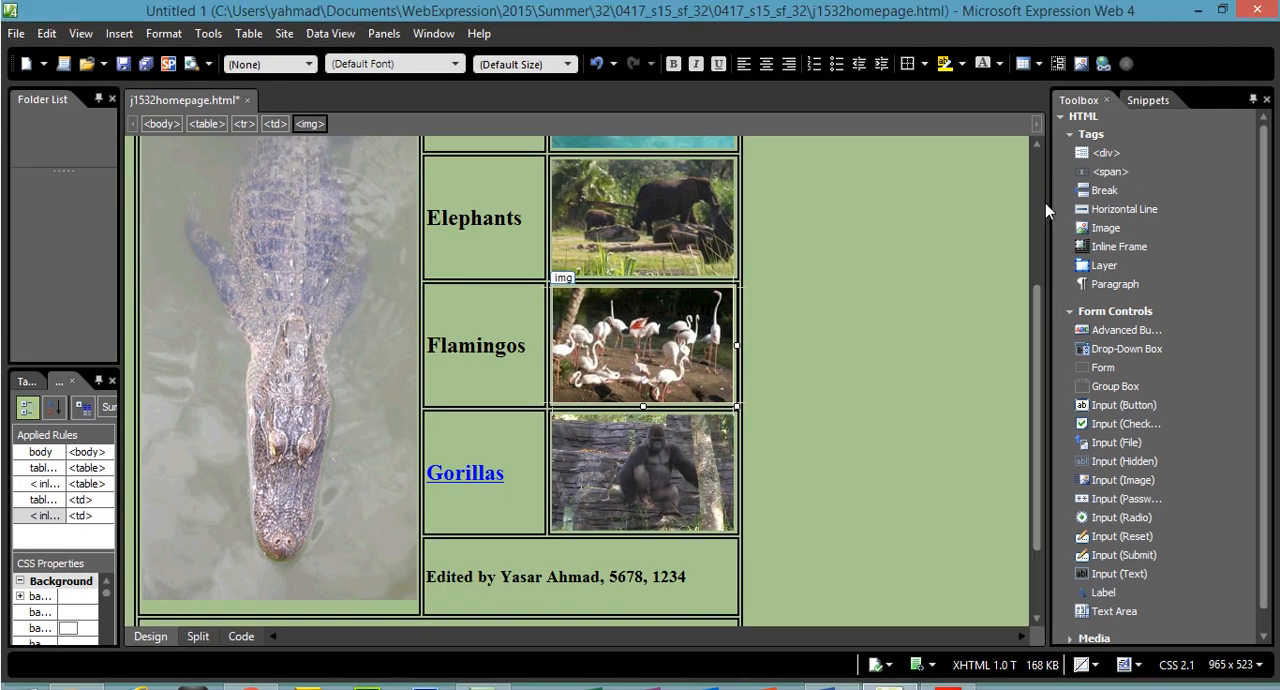
left_click_drag(1042, 300, 1042, 137)
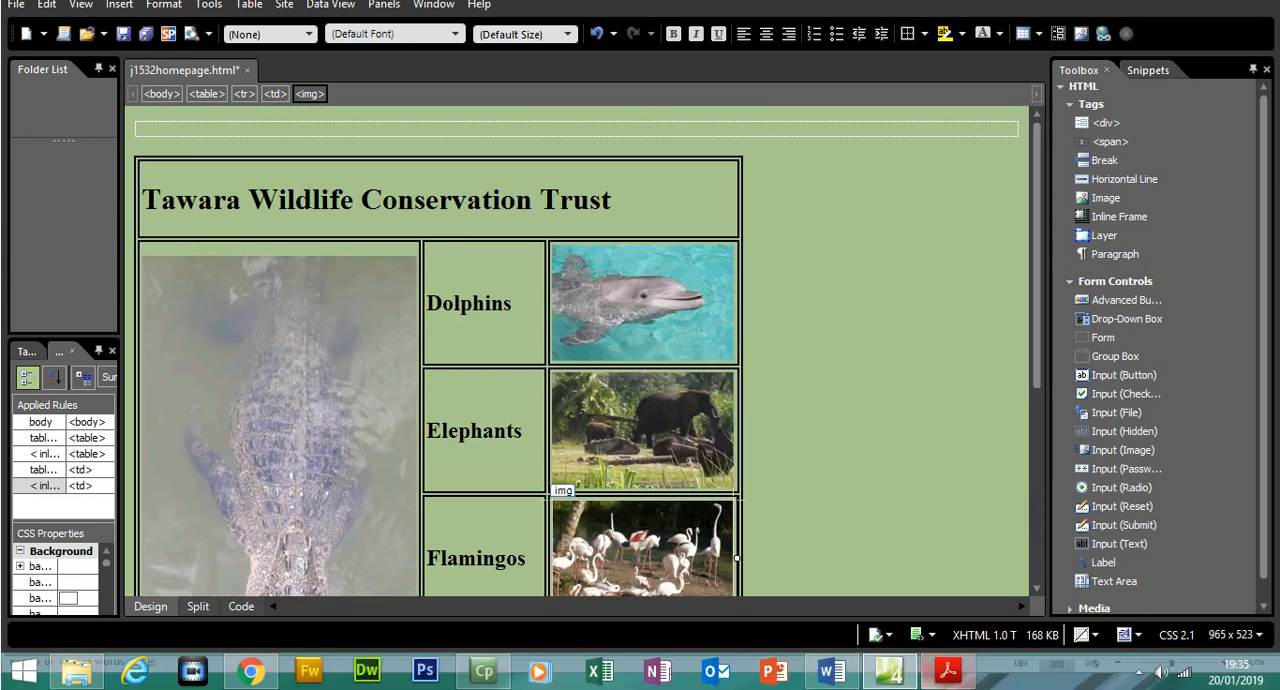
In the exam paper in Acrobat Reader, highlight question 16 on displaying the web page and adding screenshots to the Evidence Document
left_click(948, 670)
left_click_drag(313, 430, 366, 481)
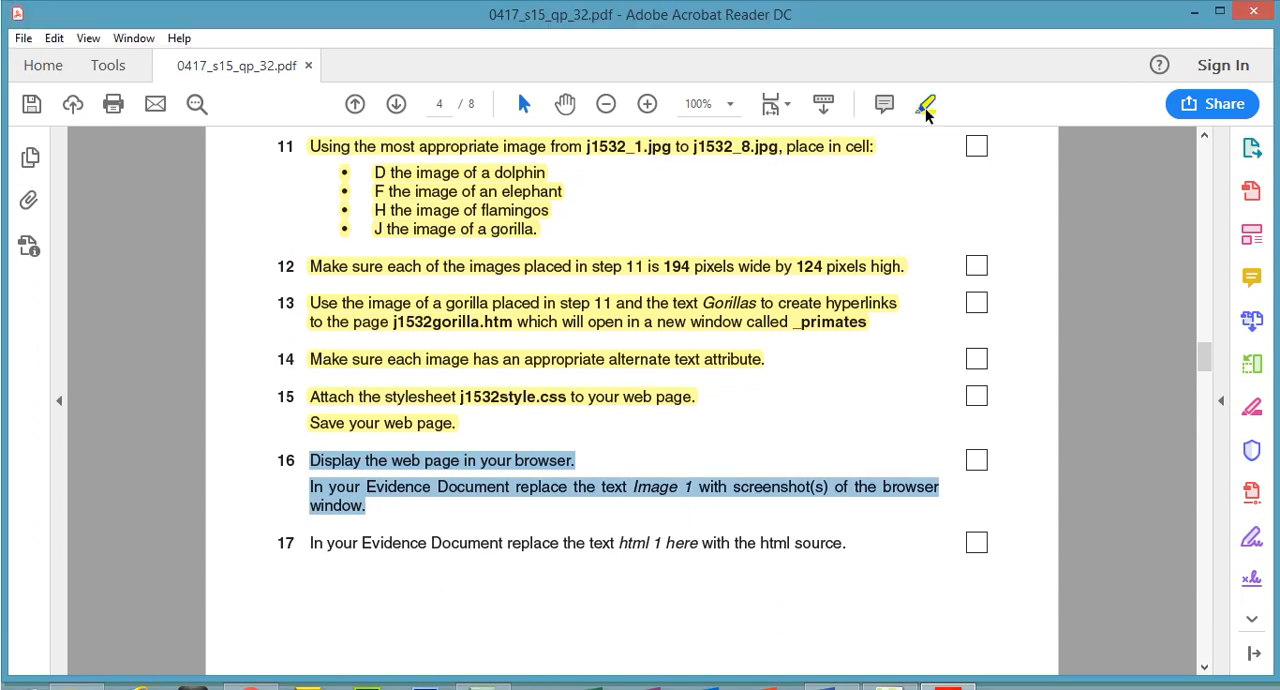
left_click(925, 106)
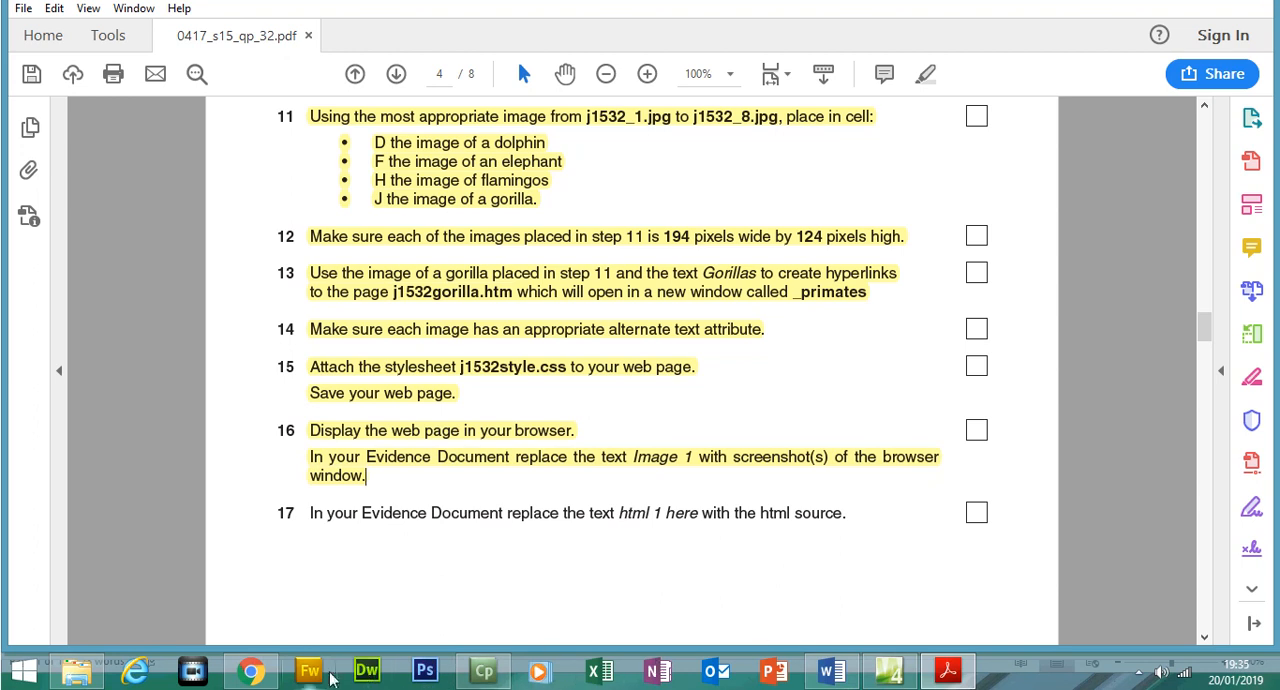
From Expression Web, preview the styled j1532homepage page in Chrome
left_click(889, 672)
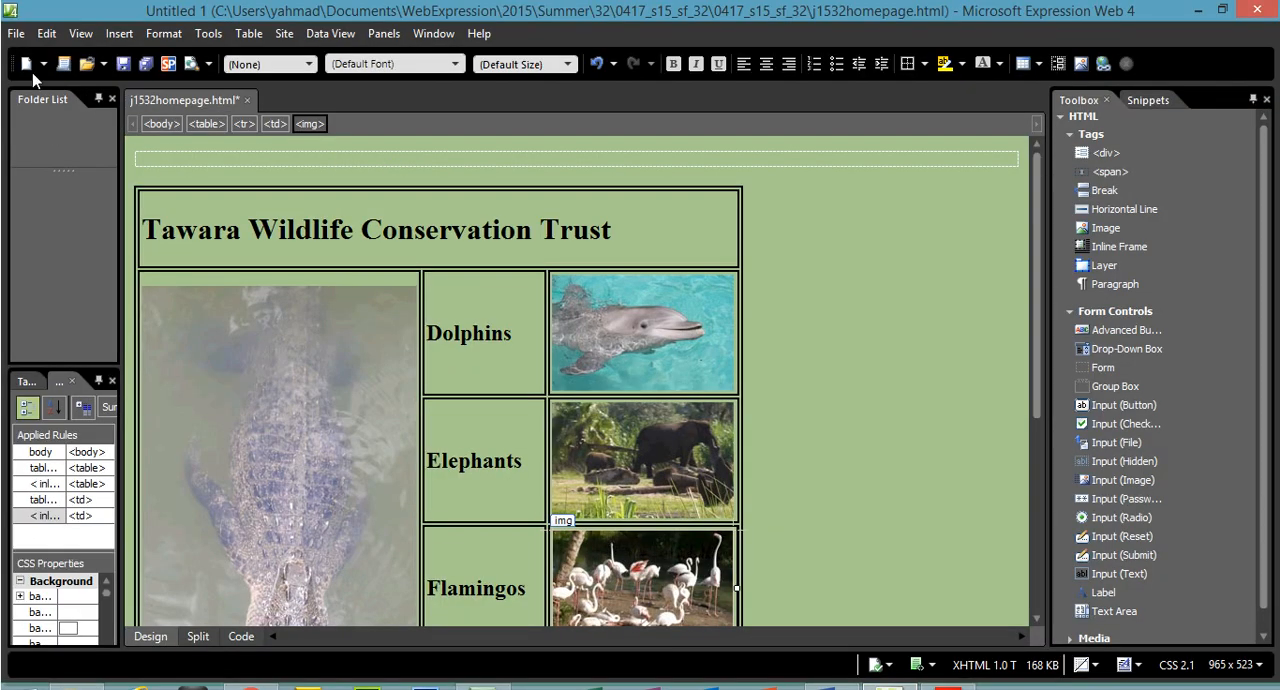
left_click(18, 34)
mouse_move(155, 279)
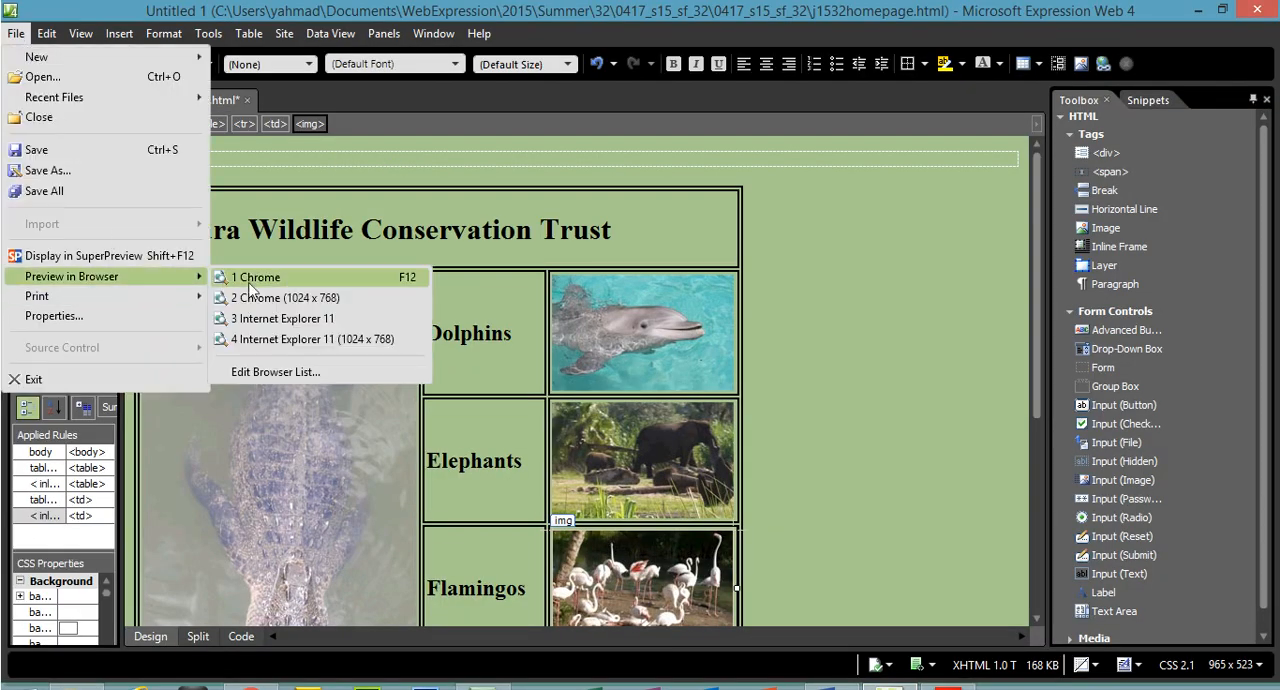
left_click(249, 280)
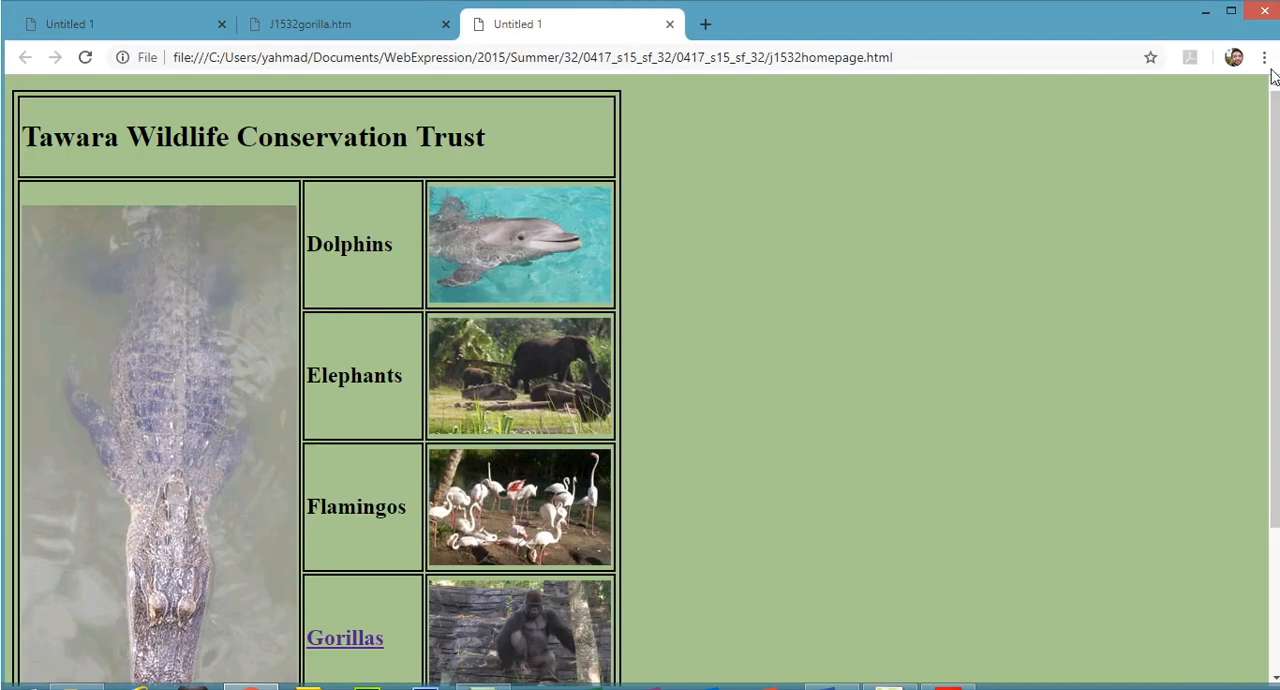
Zoom the browser out until the whole homepage table fits in the window, and close the older preview and gorilla page tabs
left_click(1264, 57)
left_click(1143, 240)
left_click(1143, 240)
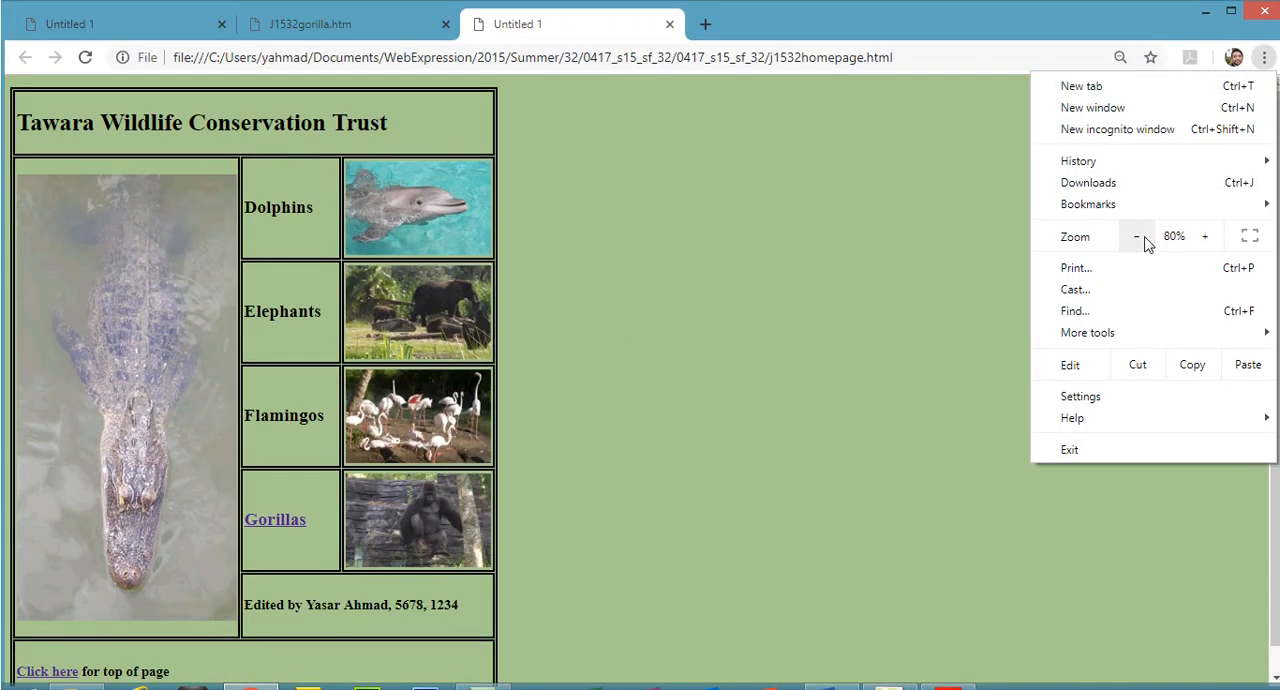
left_click(1140, 238)
left_click(443, 30)
left_click(446, 24)
left_click(222, 24)
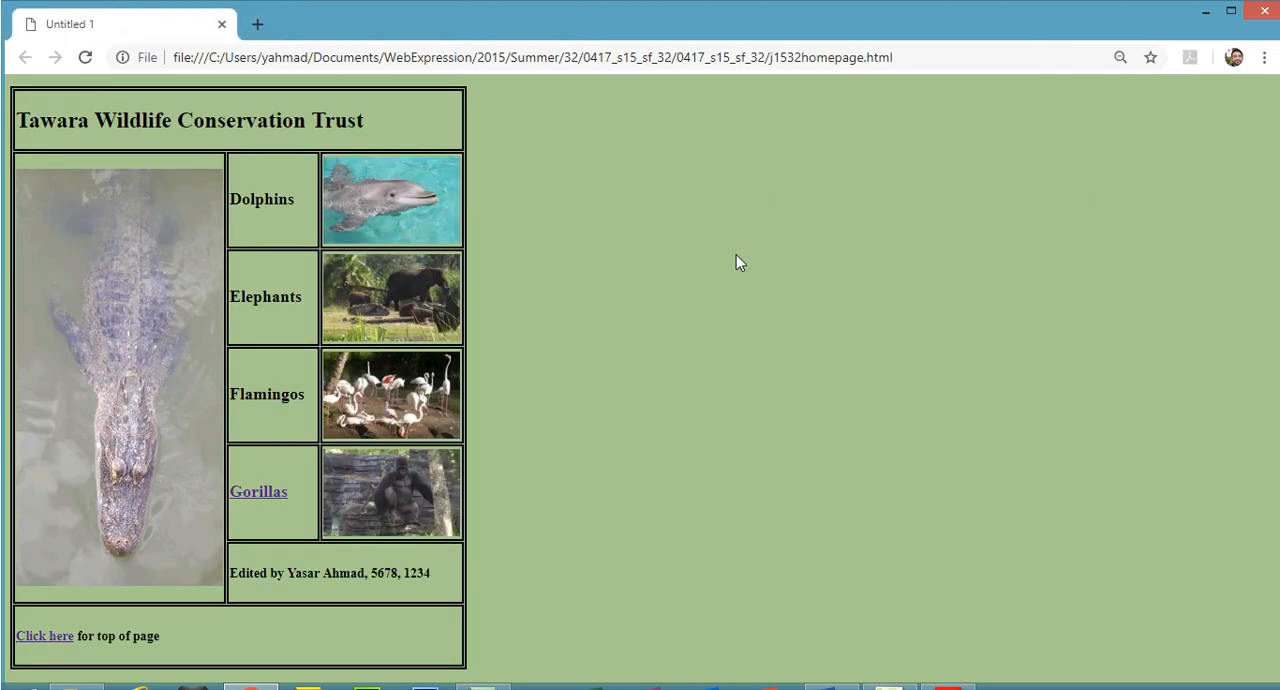
In the Word Evidence Document, replace the text Image 1 under Step 16 with the screenshot of the browser window
left_click(843, 678)
left_click(410, 378)
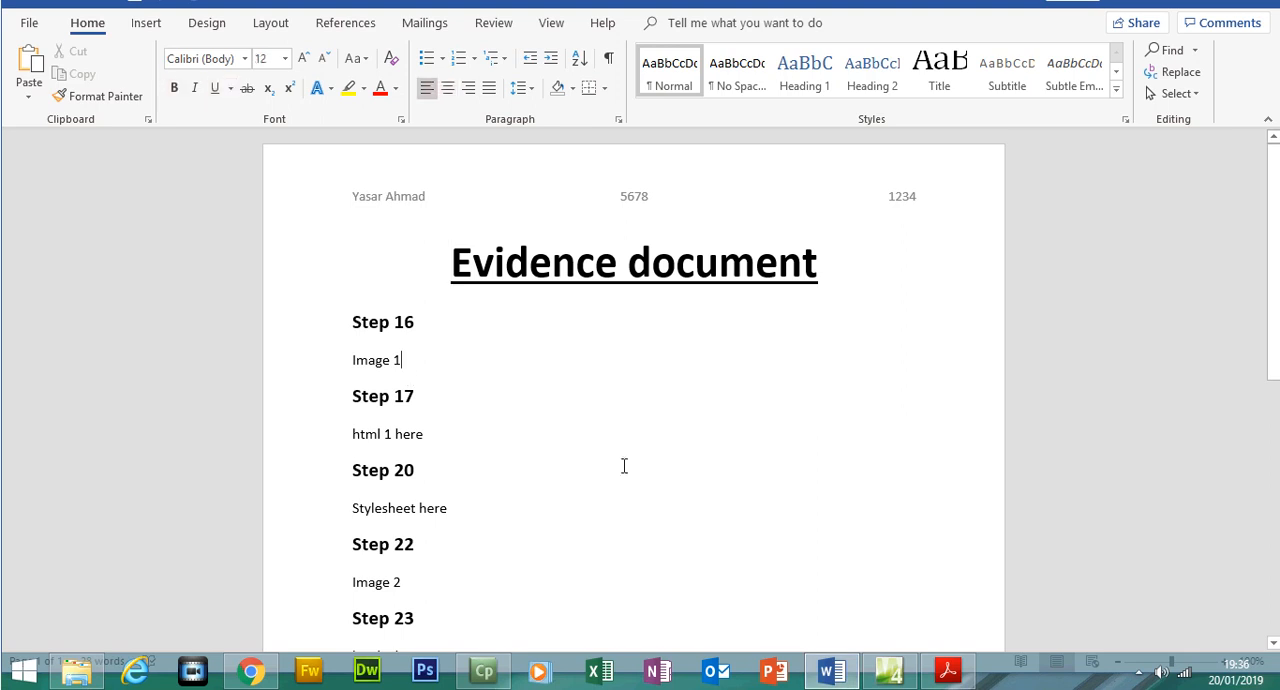
left_click(946, 672)
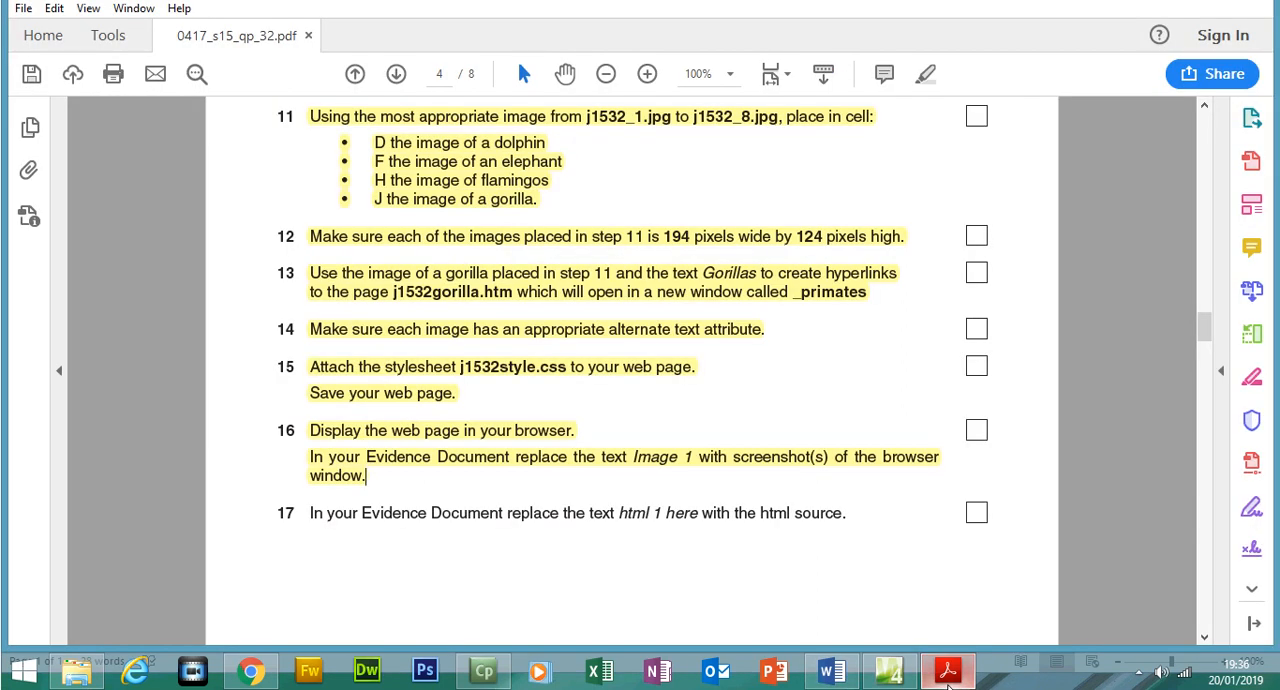
left_click(948, 669)
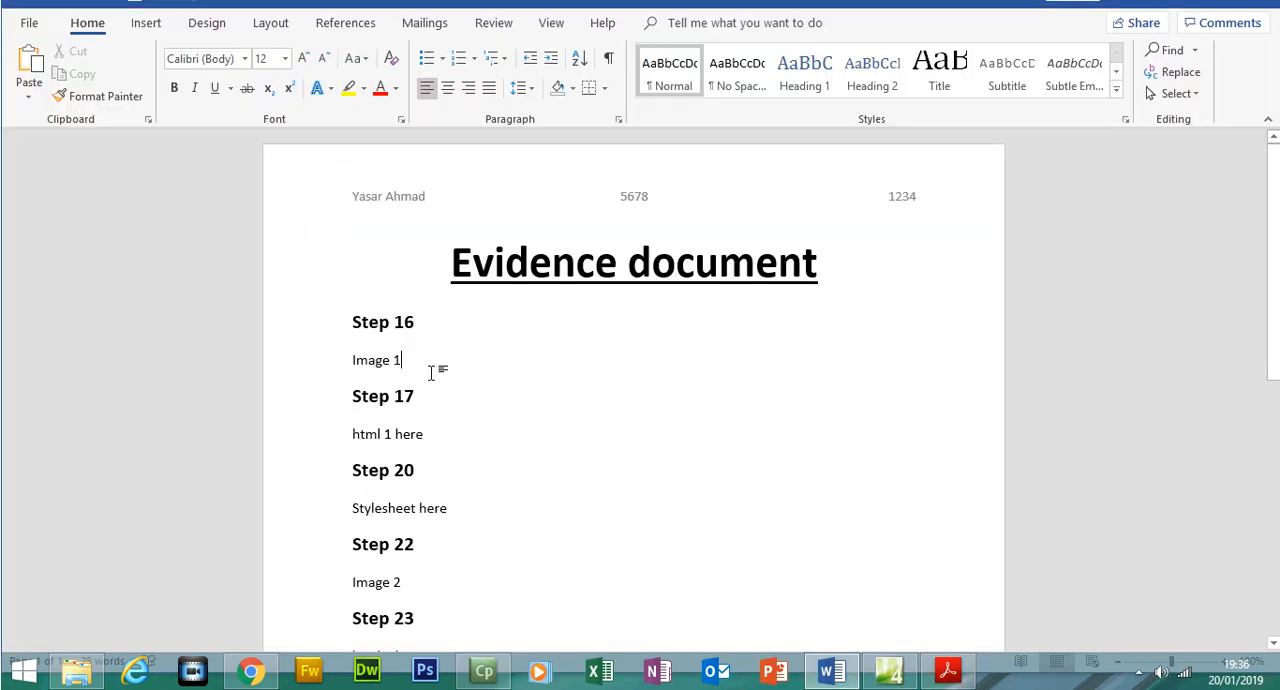
left_click(331, 363)
key("Delete")
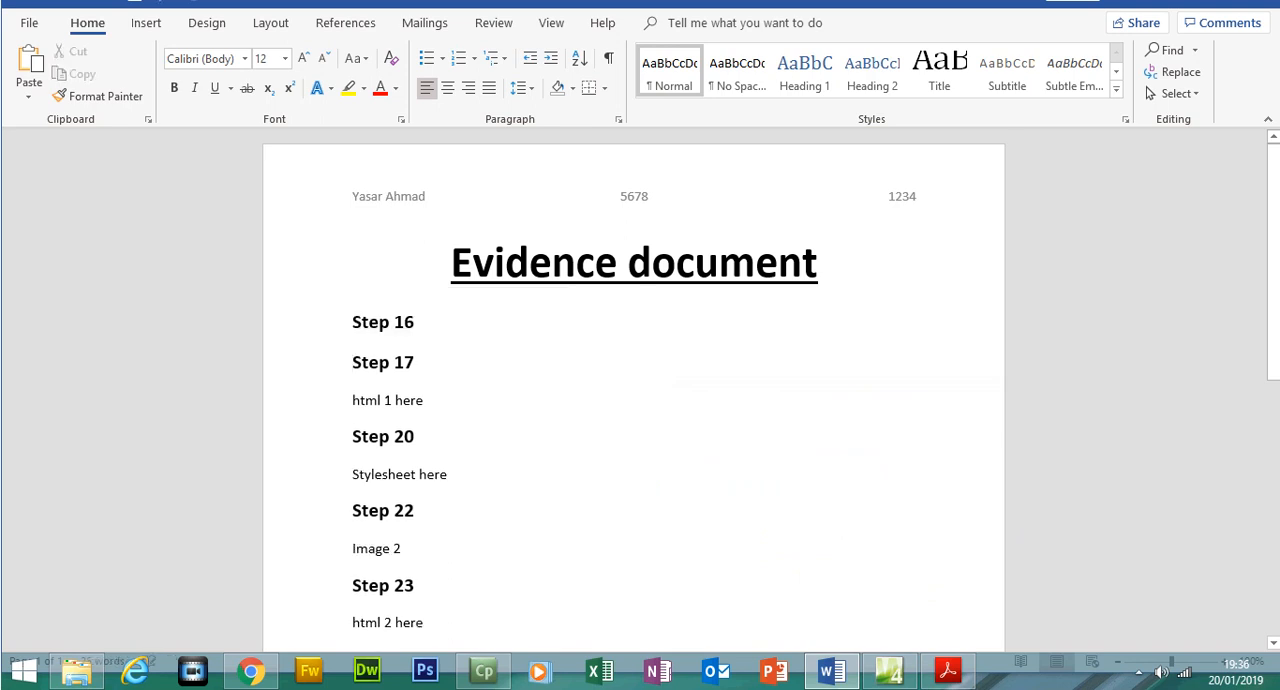
key("Return")
key("Up")
key("ctrl+v")
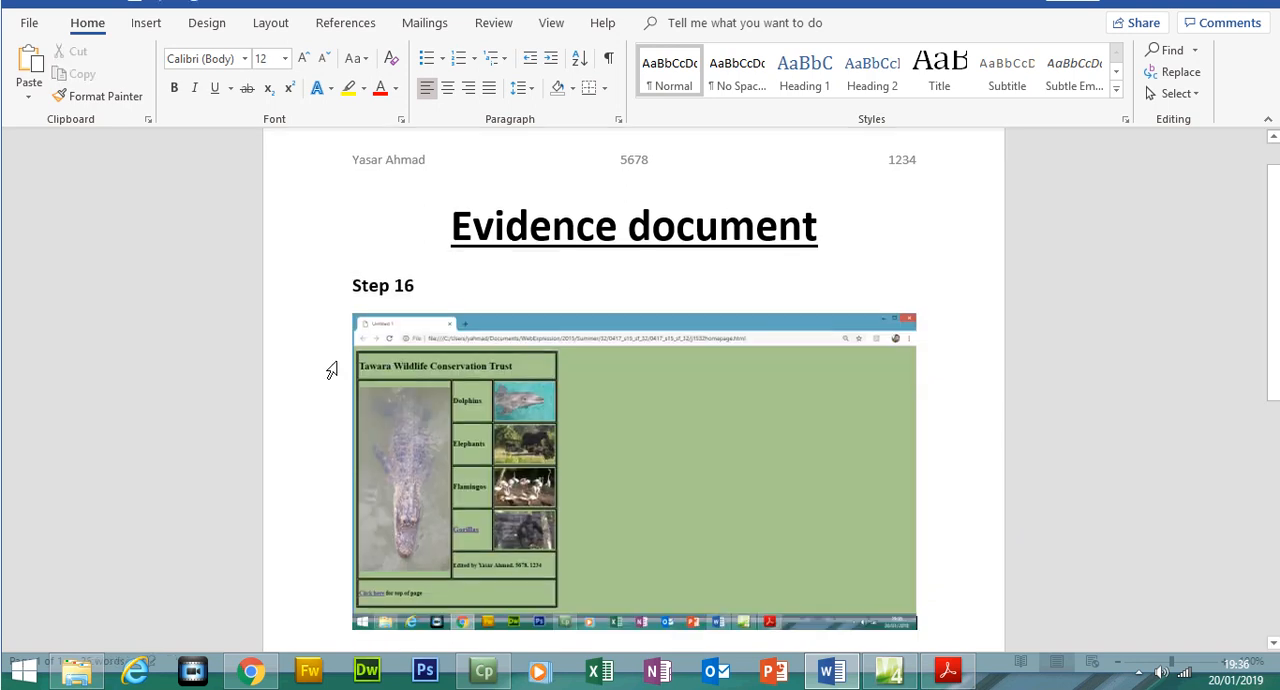
Crop the Step 16 screenshot to the homepage table, enlarge it to about 17.21 by 13.47 cm, and save the document
left_click(406, 388)
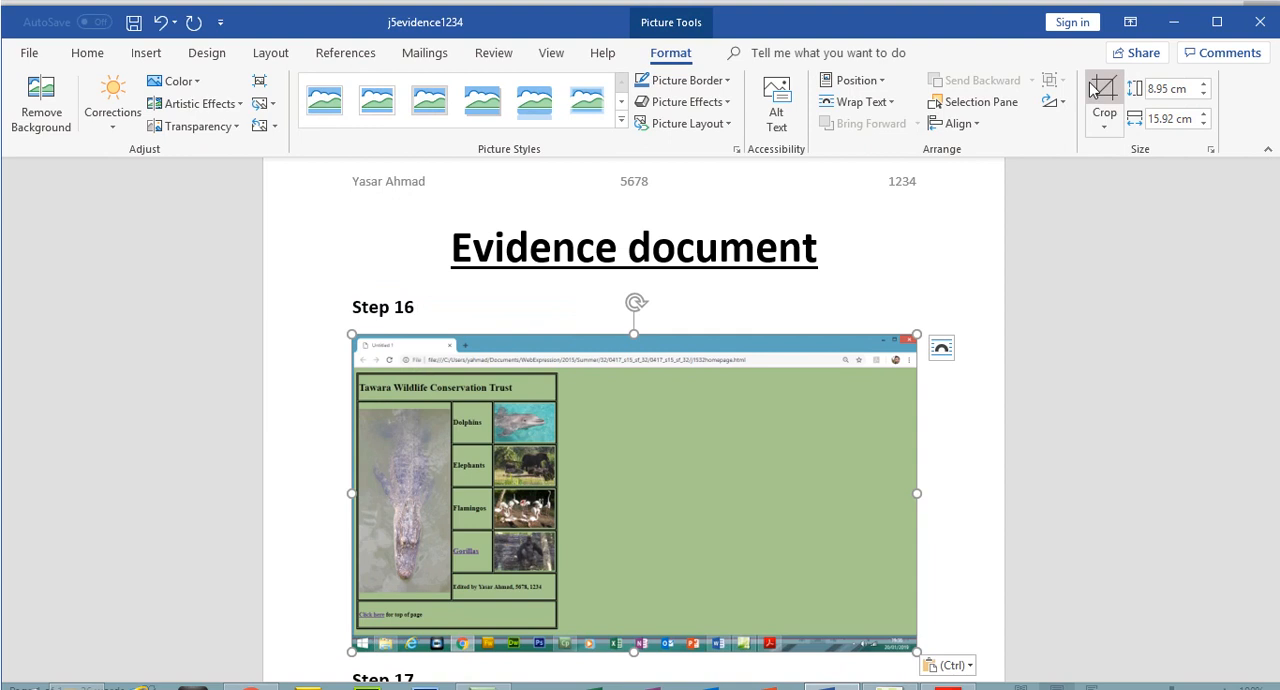
left_click_drag(910, 614, 585, 600)
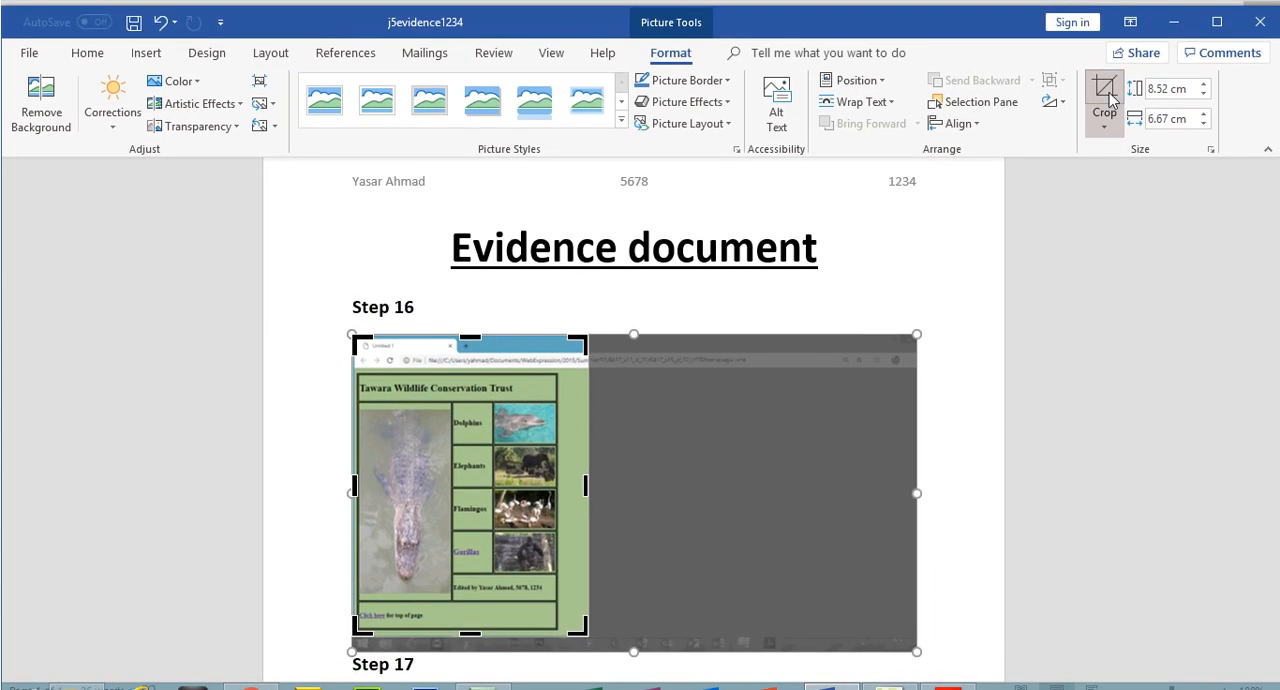
left_click(1104, 70)
scroll(1274, 258, "down", 3)
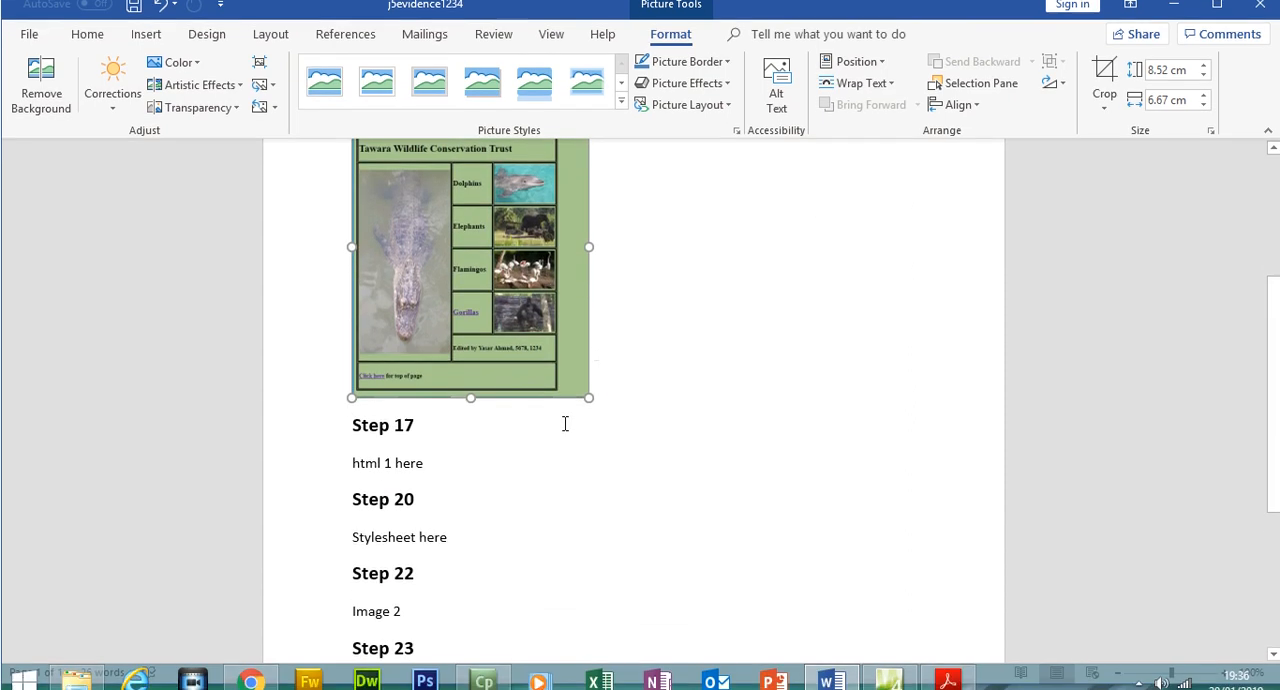
left_click_drag(590, 382, 829, 504)
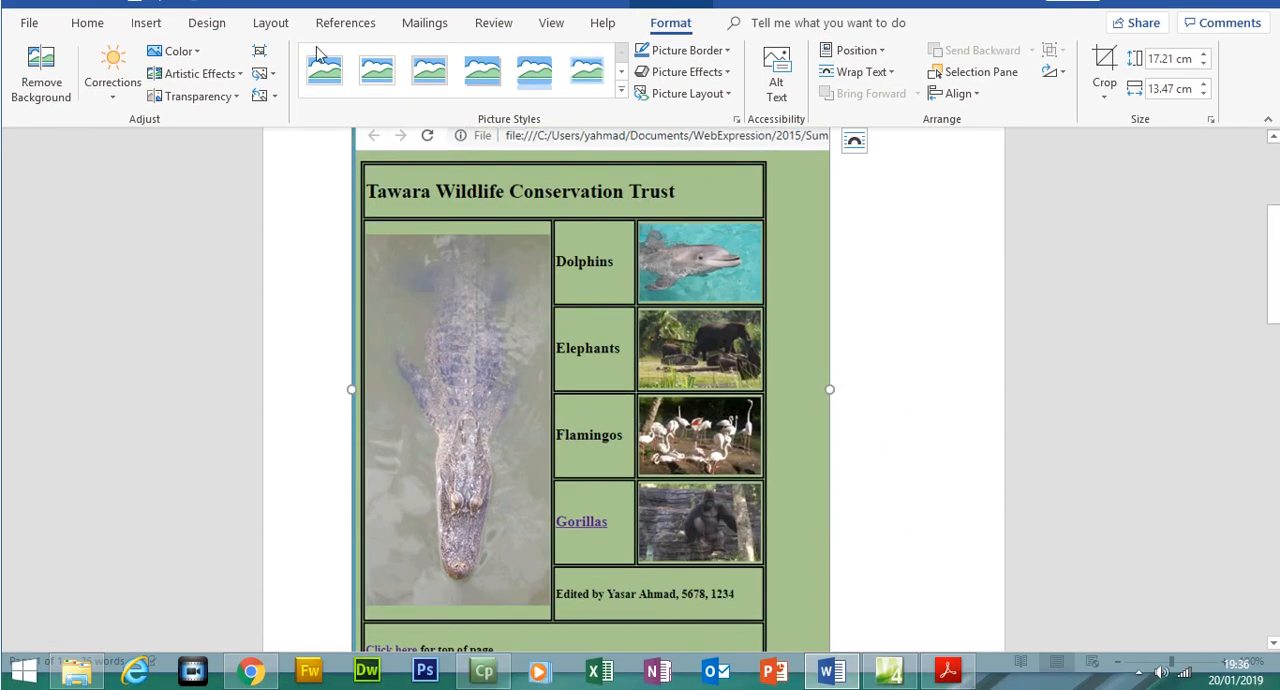
left_click(134, 22)
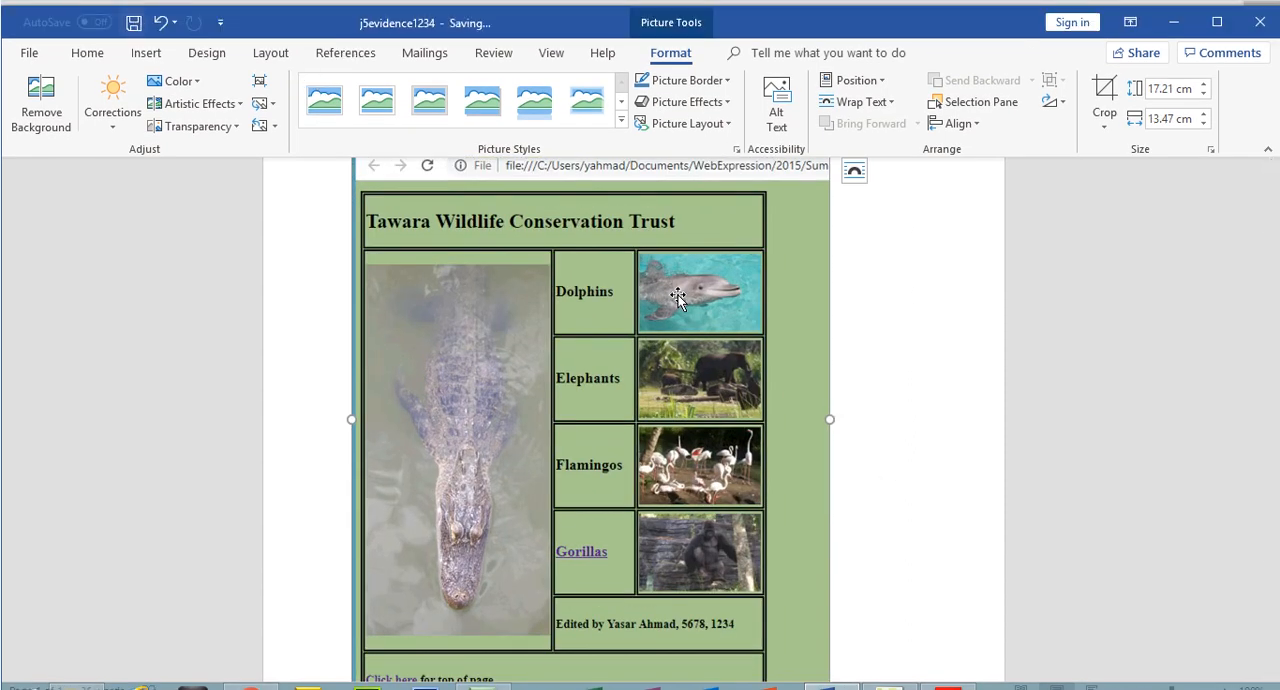
In the exam paper in Acrobat Reader, highlight question 17 on replacing html 1 here with the html source
left_click(948, 688)
left_click_drag(289, 512, 843, 520)
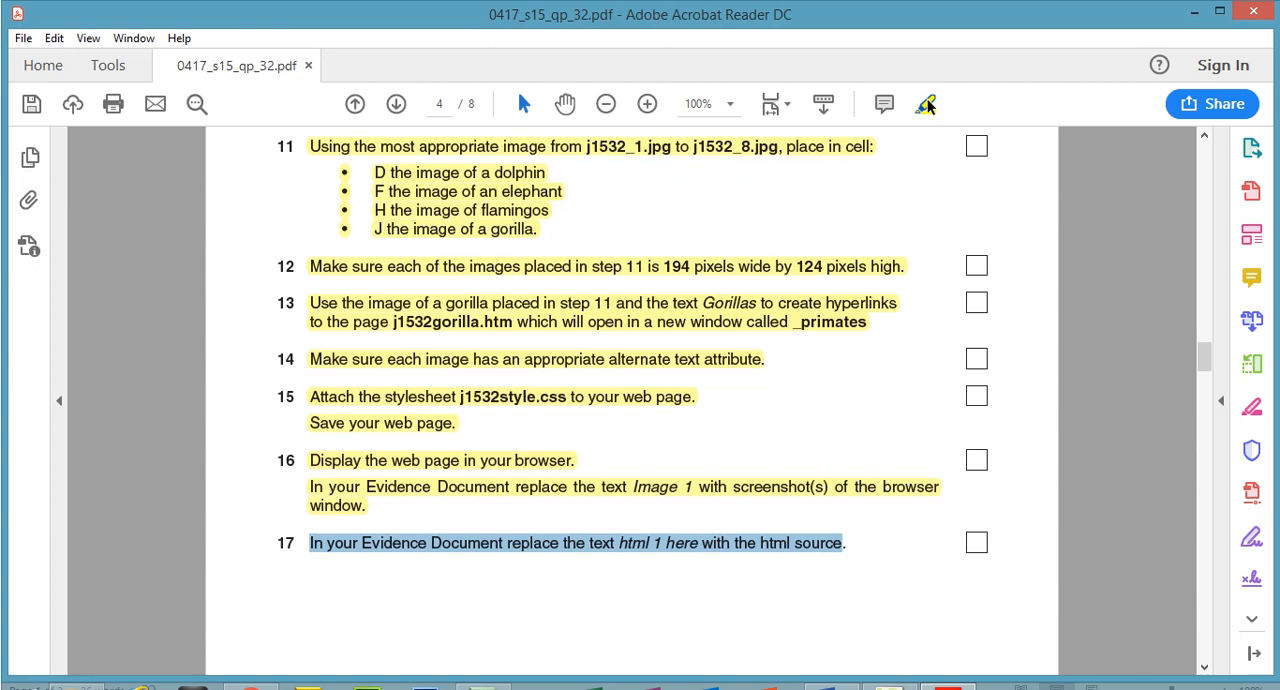
left_click(927, 106)
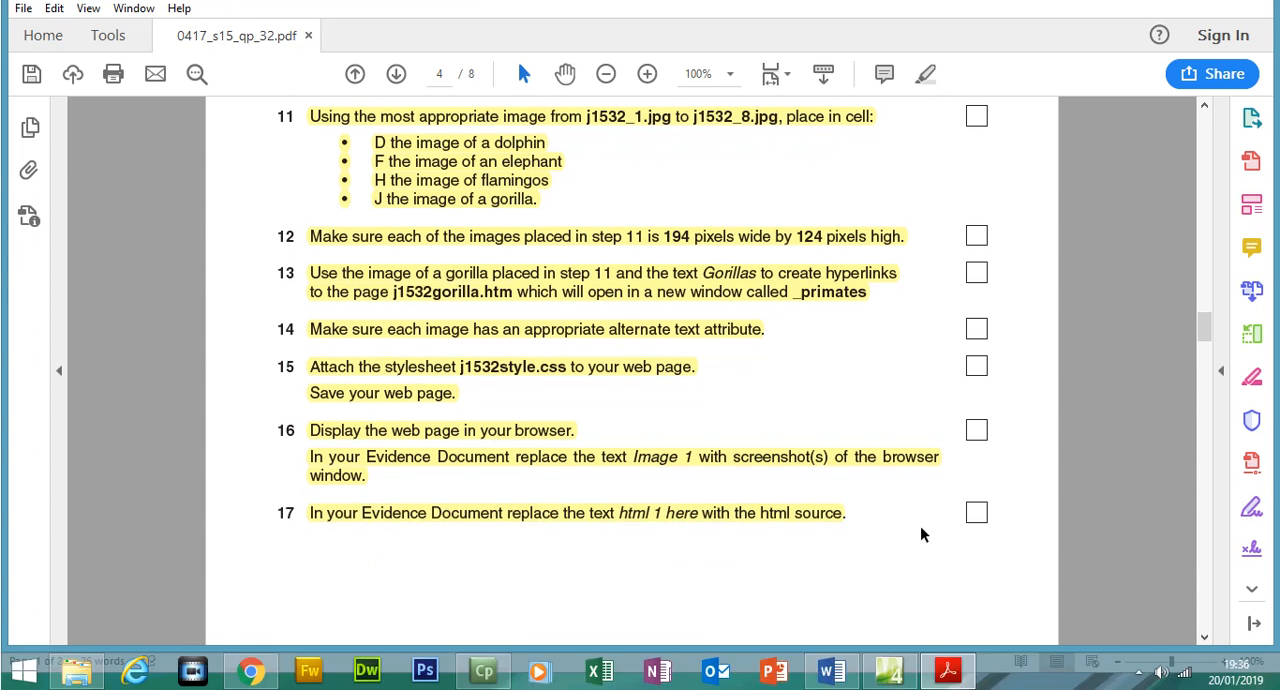
In Expression Web, copy the entire html source of j1532homepage from the doctype line to the closing html tag
left_click(251, 670)
left_click(448, 27)
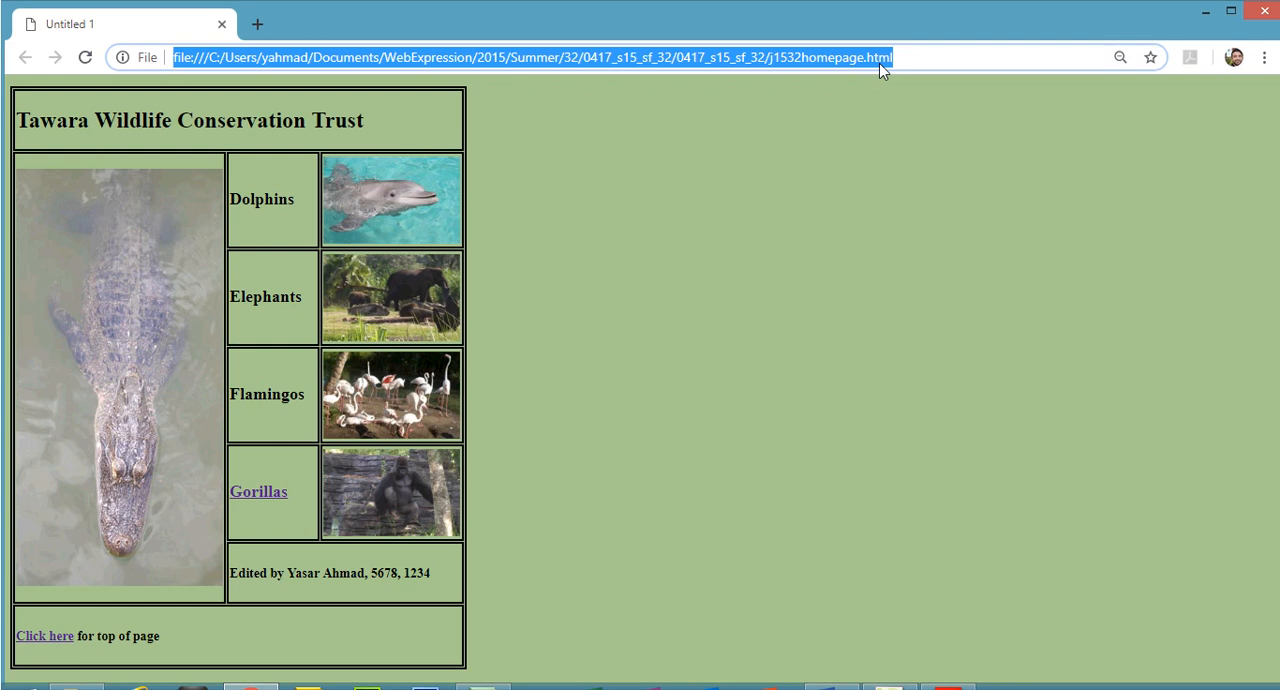
left_click(890, 670)
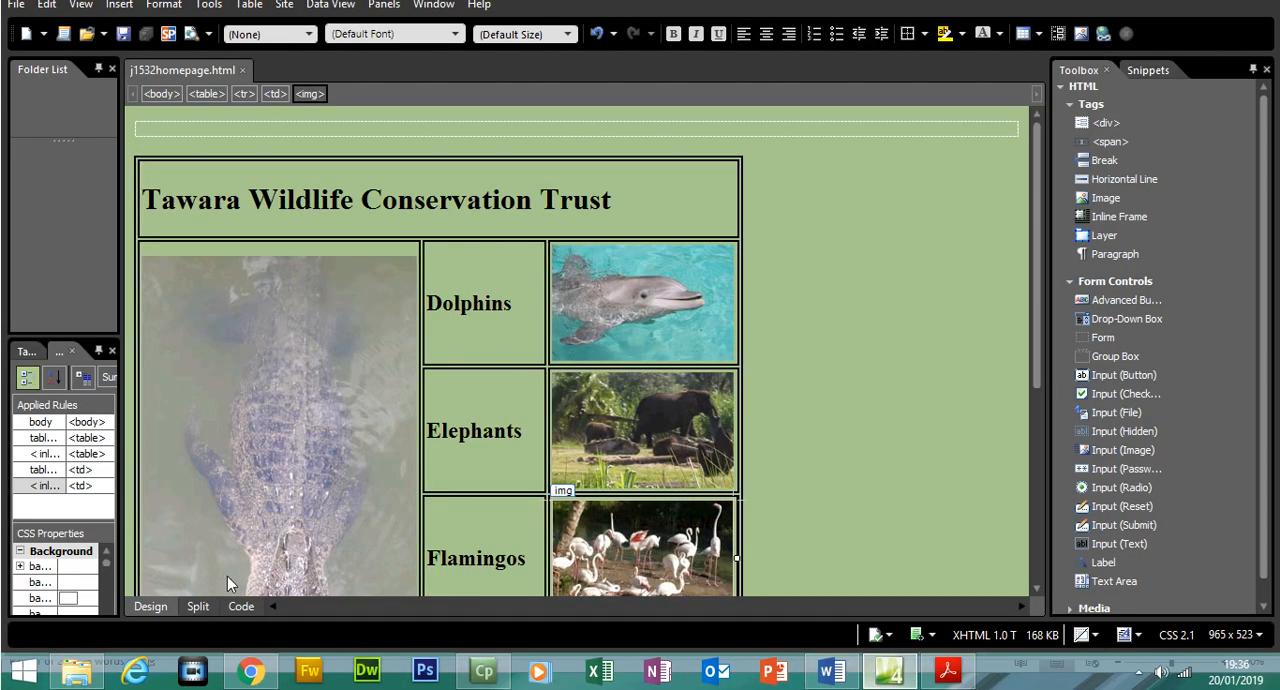
left_click(241, 606)
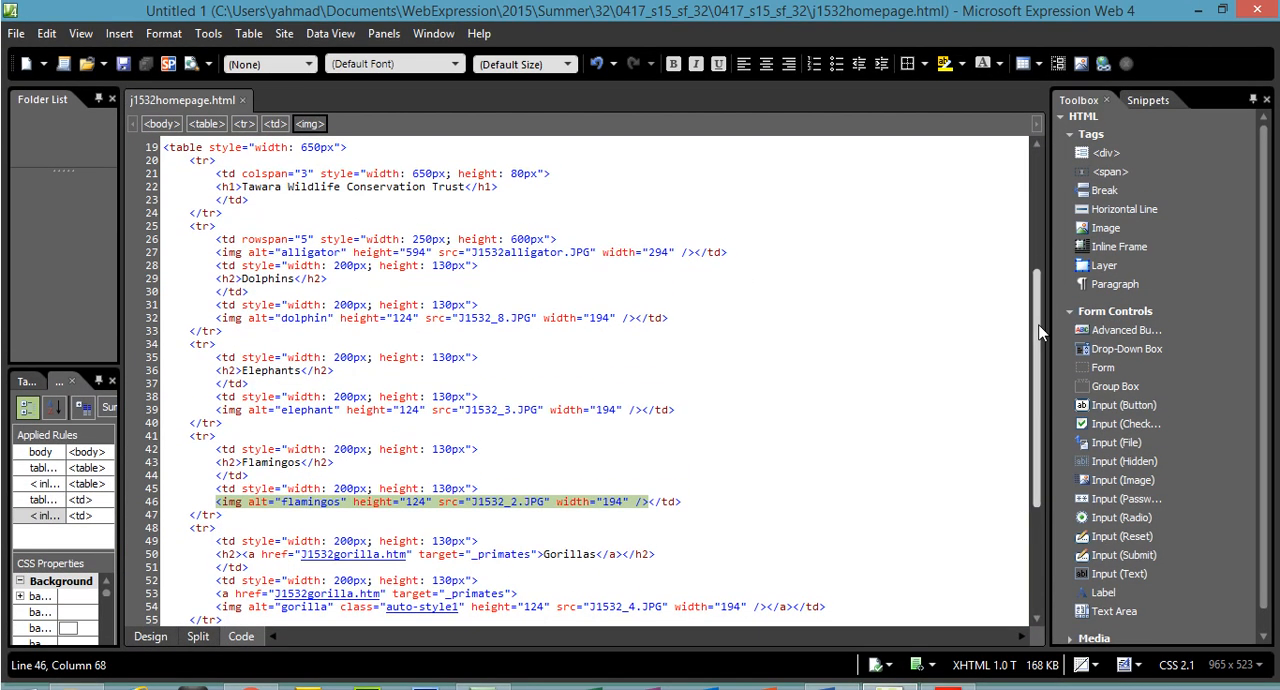
left_click_drag(1040, 333, 1040, 221)
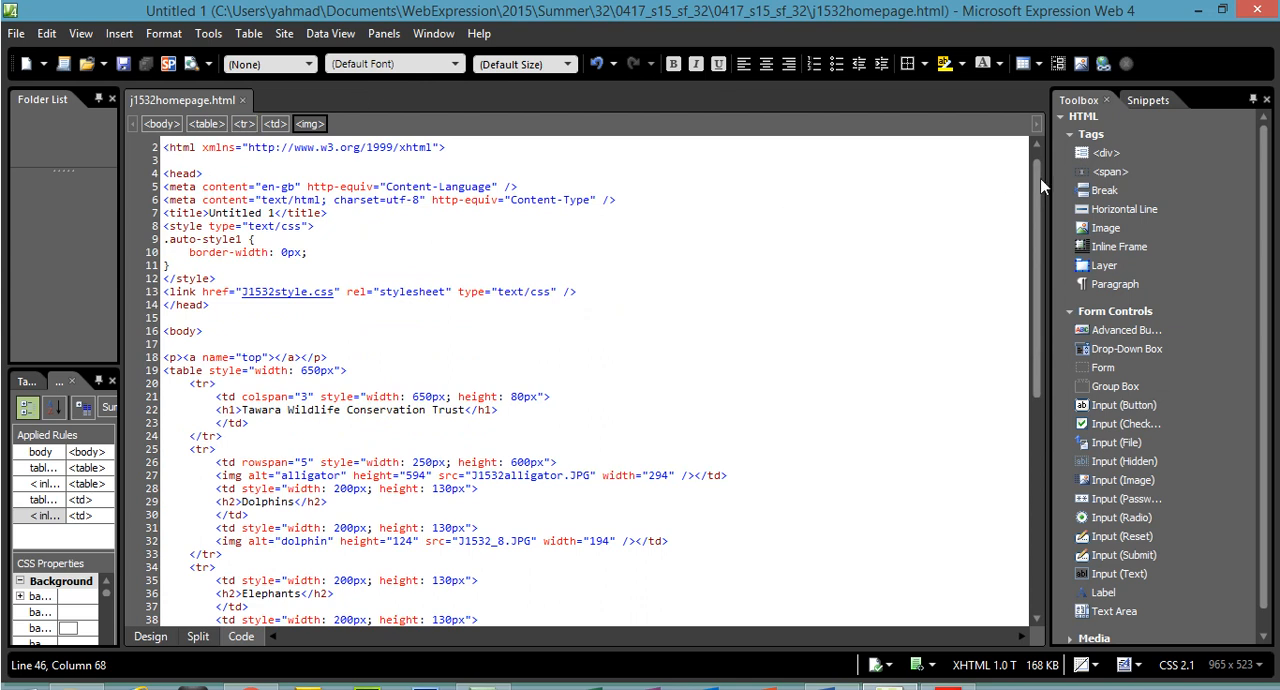
left_click_drag(1040, 178, 1042, 156)
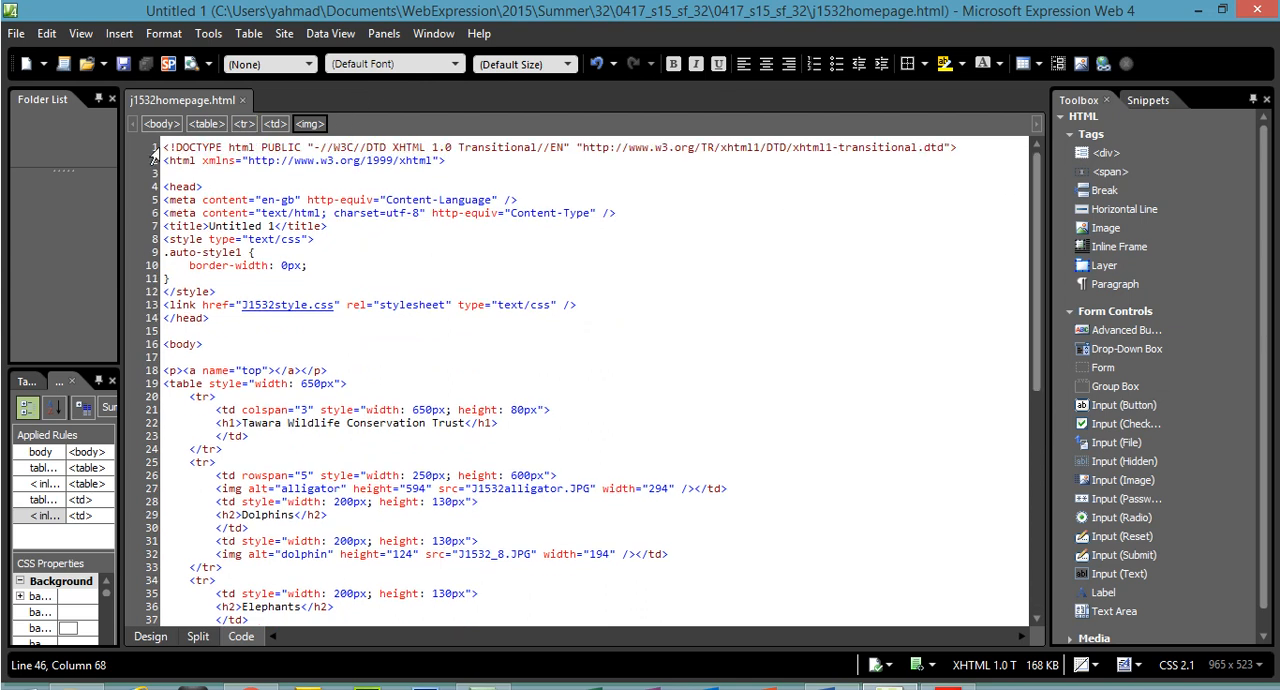
left_click_drag(166, 147, 429, 671)
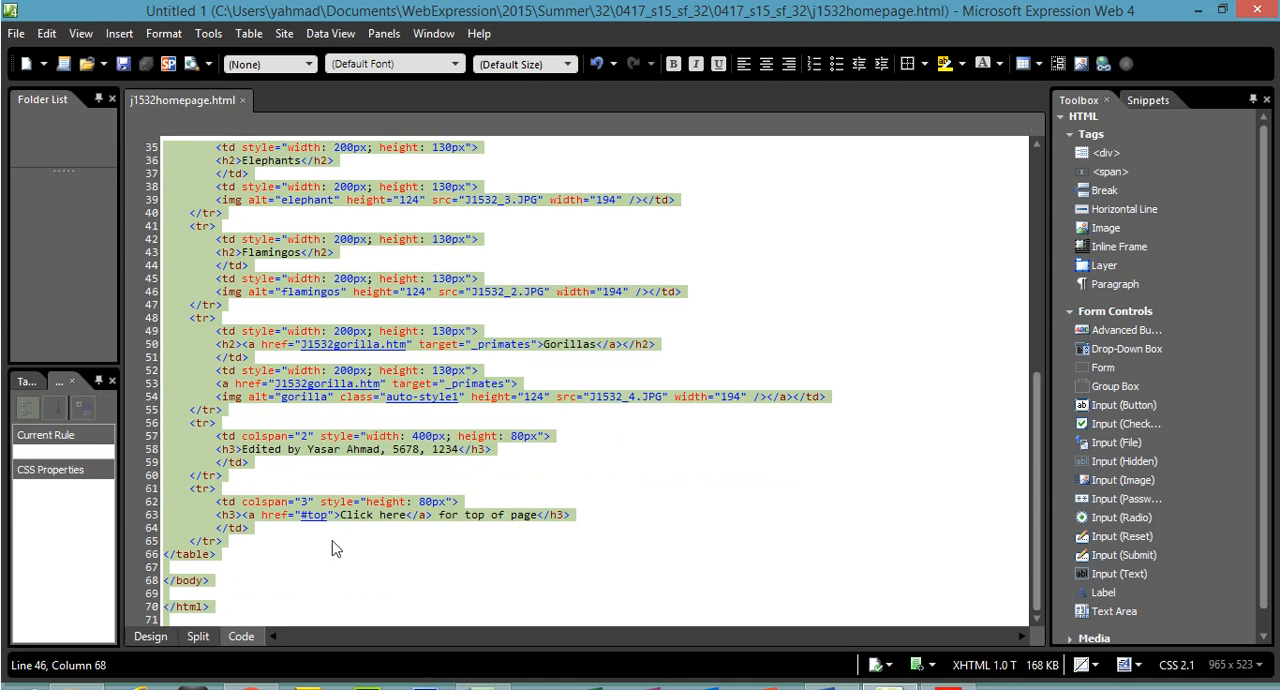
right_click(333, 507)
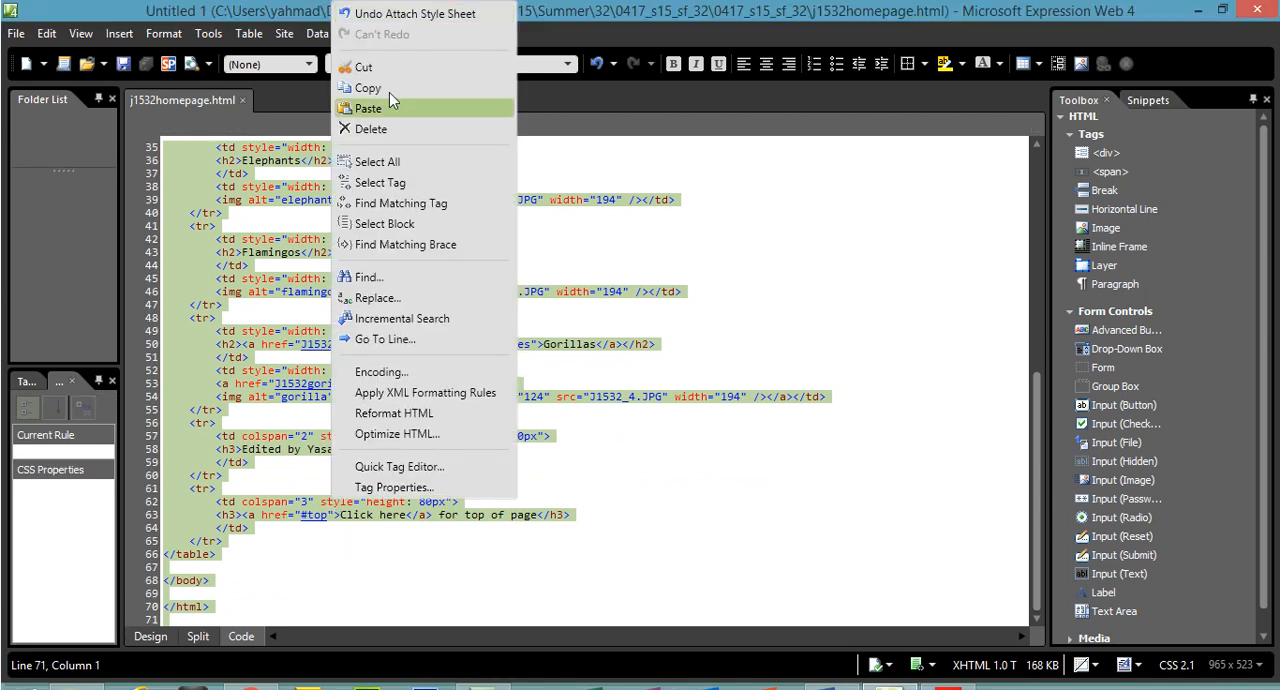
left_click(389, 90)
In the Word Evidence Document, move the Step 17 heading and the content below it to the start of a new page
left_click(831, 688)
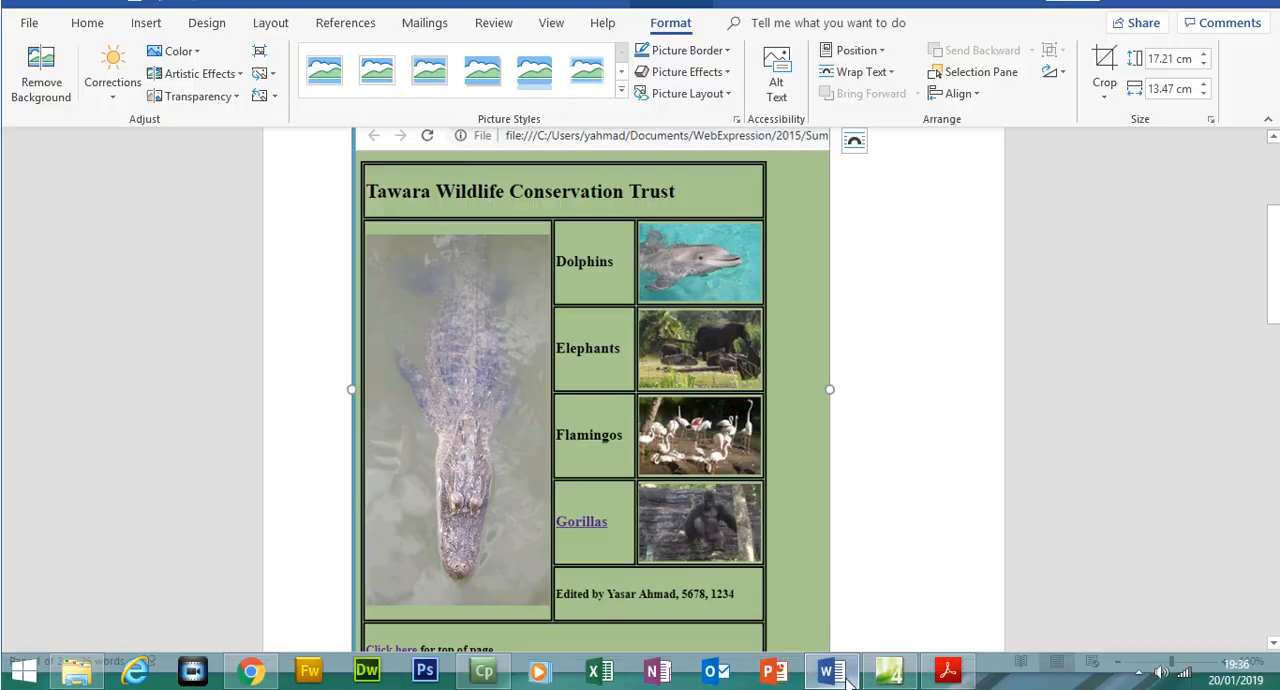
scroll(1235, 350, "down", 7)
scroll(1037, 324, "up", 1)
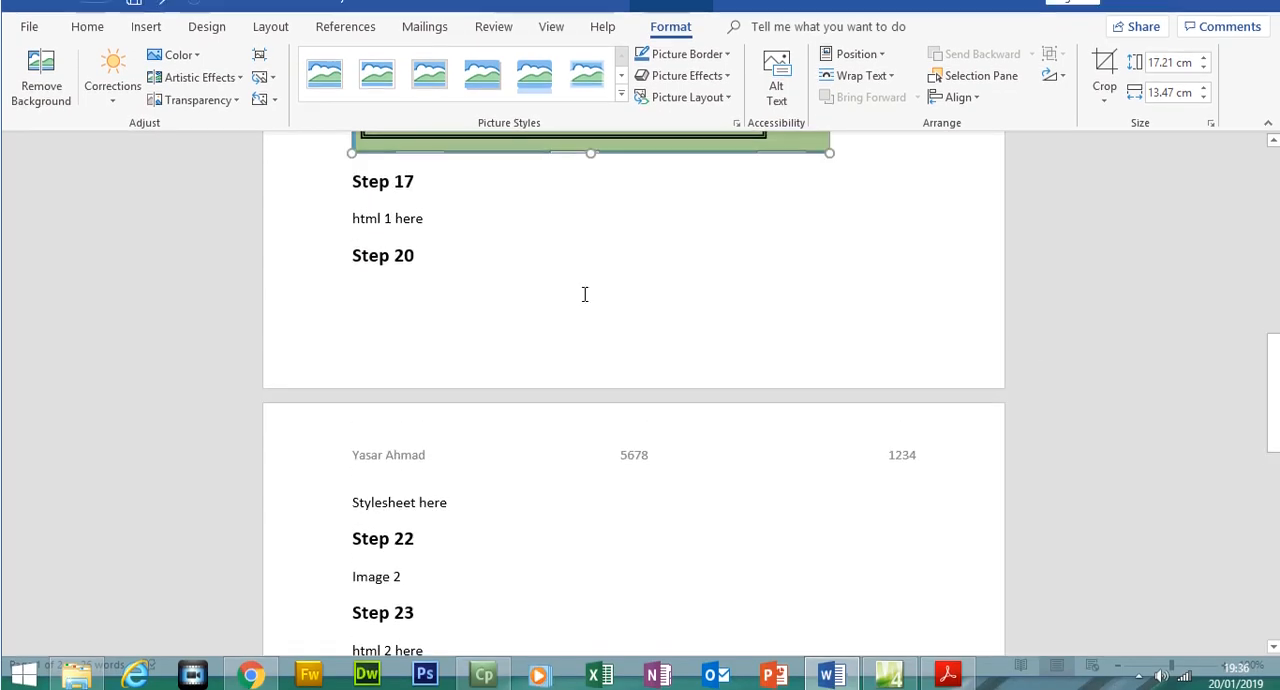
left_click(351, 208)
key("Return")
key("Return")
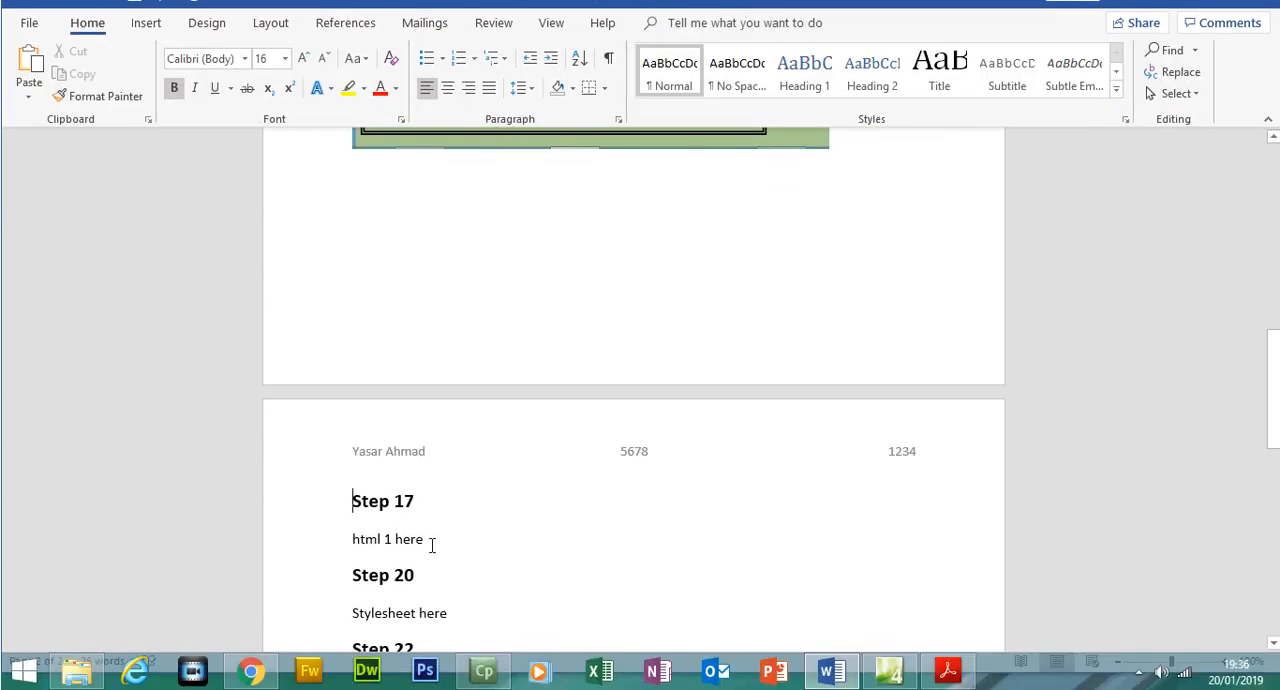
Replace the text html 1 here under Step 17 with the copied homepage html source
left_click(339, 546)
key("Delete")
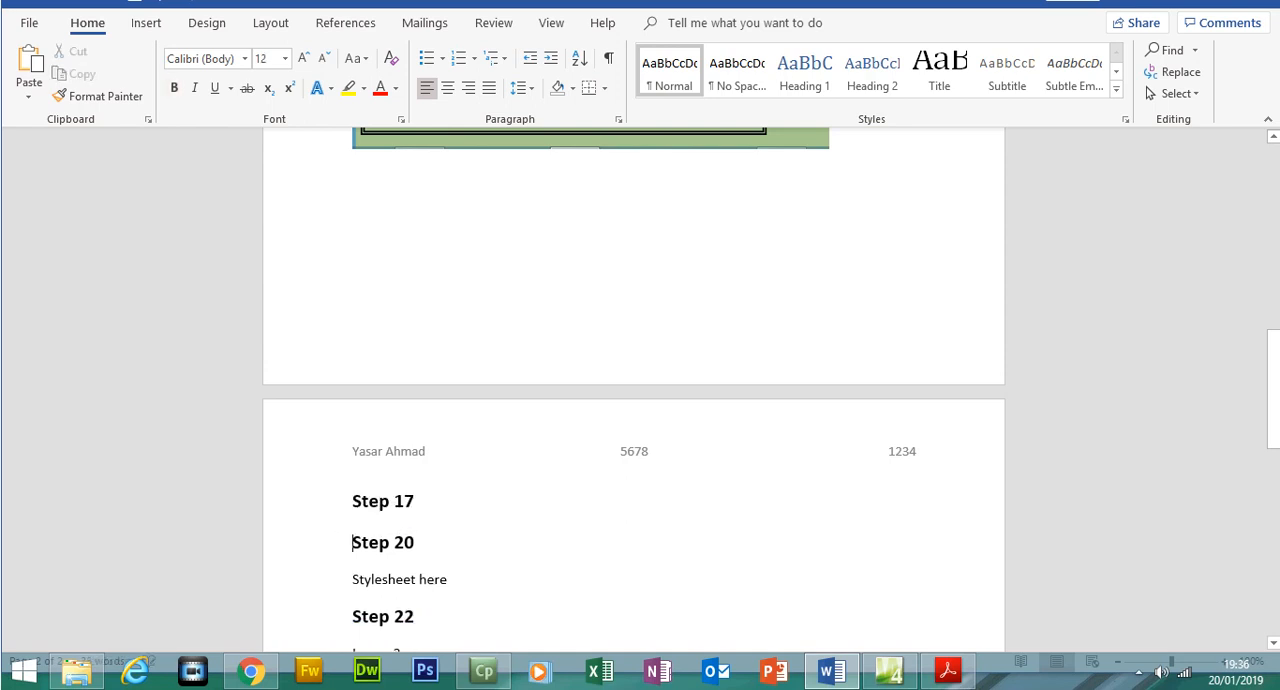
key("Up")
key("ctrl+v")
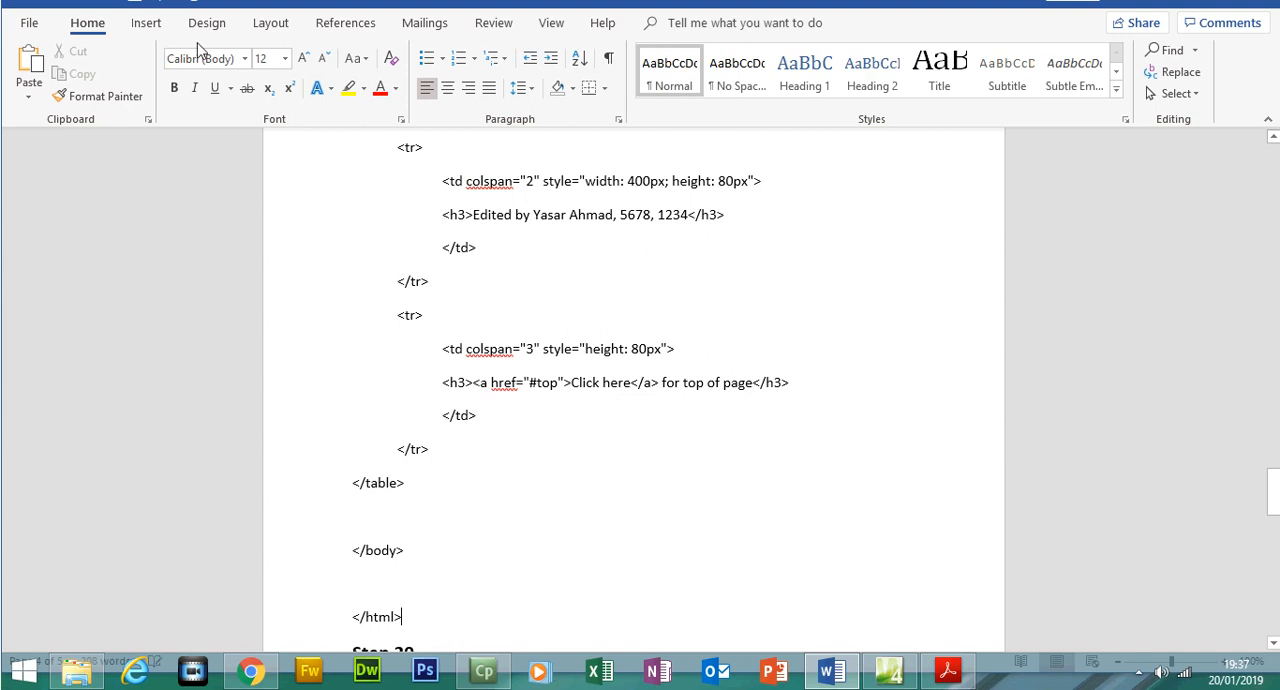
left_click_drag(1276, 505, 1271, 355)
In the exam paper in Acrobat Reader, highlight the three introductory lines on page 5 about the trainee's faulty stylesheet
left_click(948, 670)
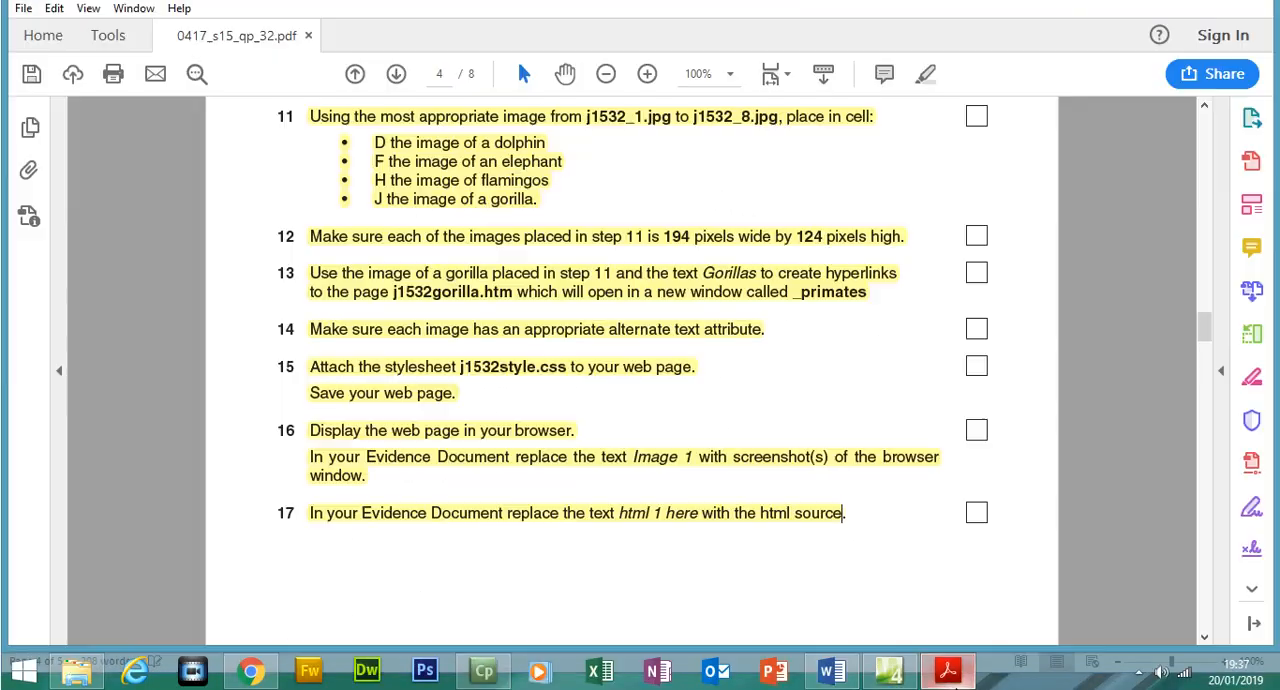
scroll(1203, 365, "down", 3)
left_click_drag(1203, 365, 1203, 402)
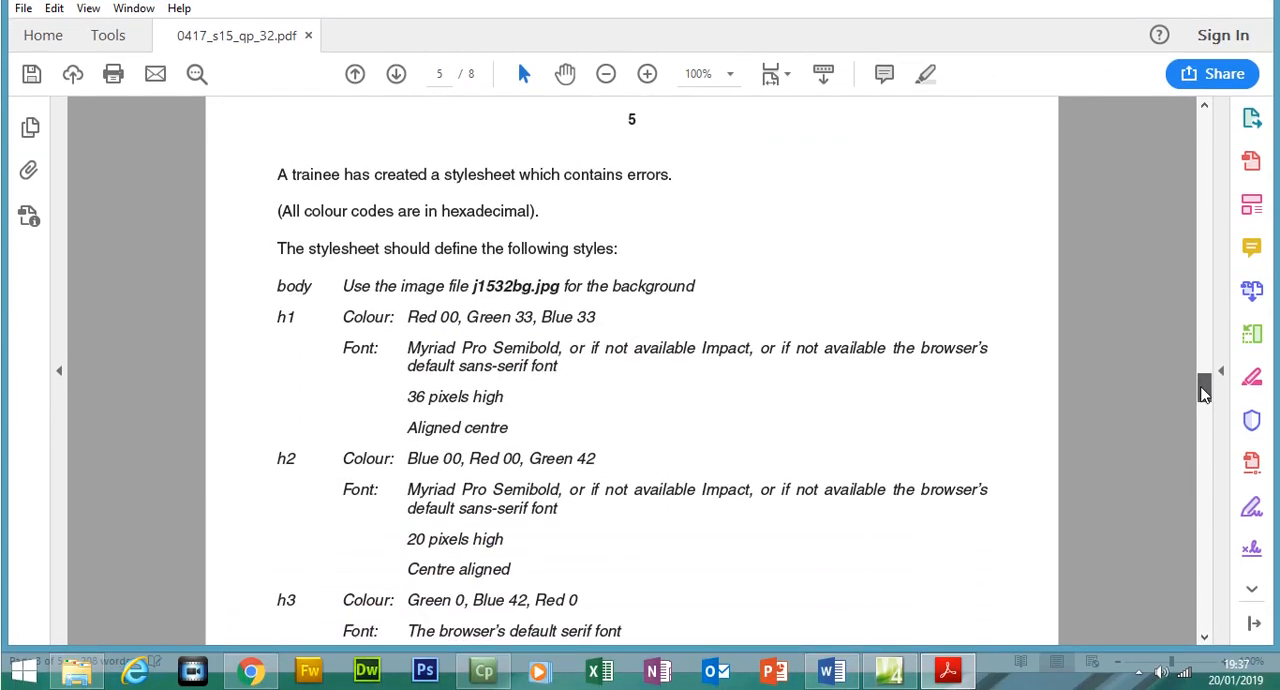
left_click(491, 674)
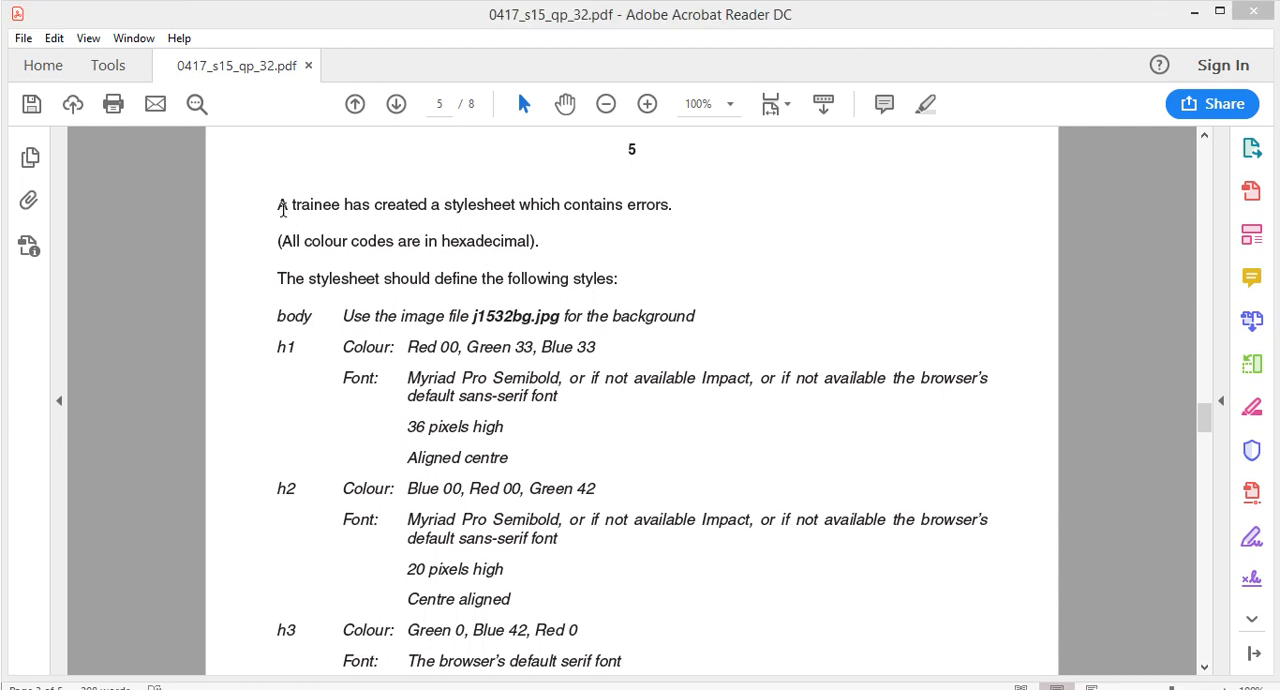
mouse_move(274, 202)
left_mouse_down()
mouse_move(663, 202)
mouse_move(600, 282)
mouse_move(537, 246)
mouse_move(570, 280)
mouse_move(620, 279)
left_mouse_up()
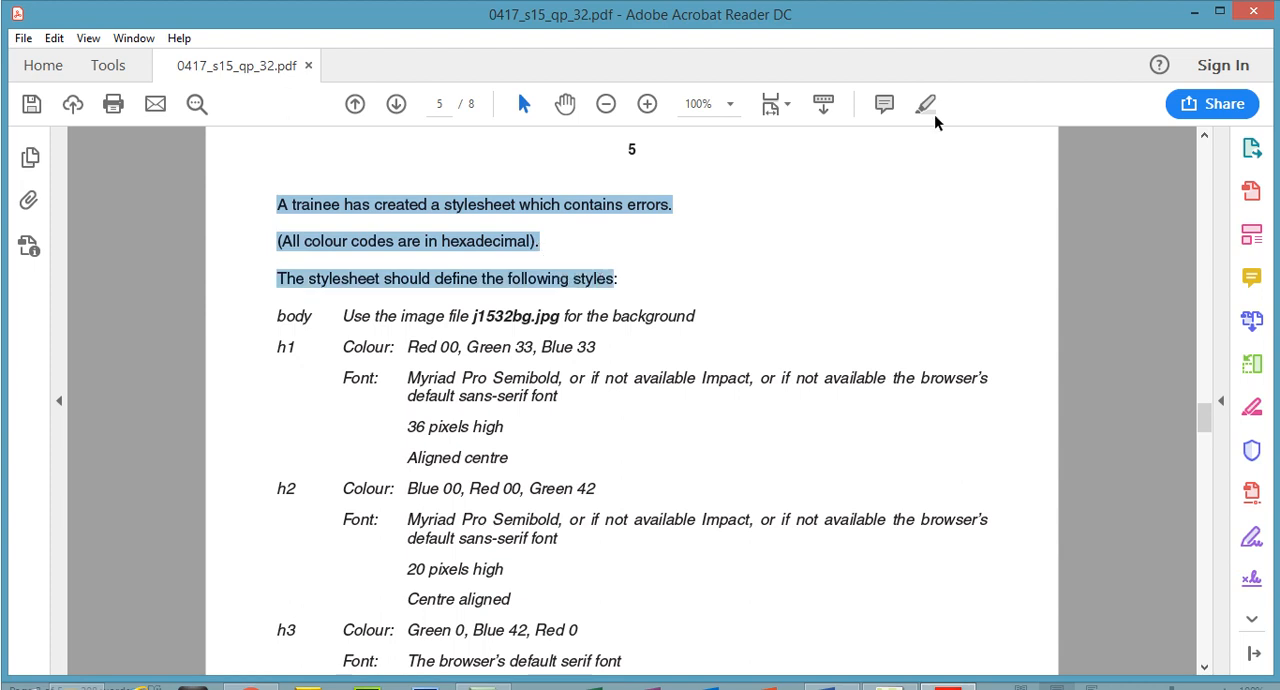
left_click(925, 104)
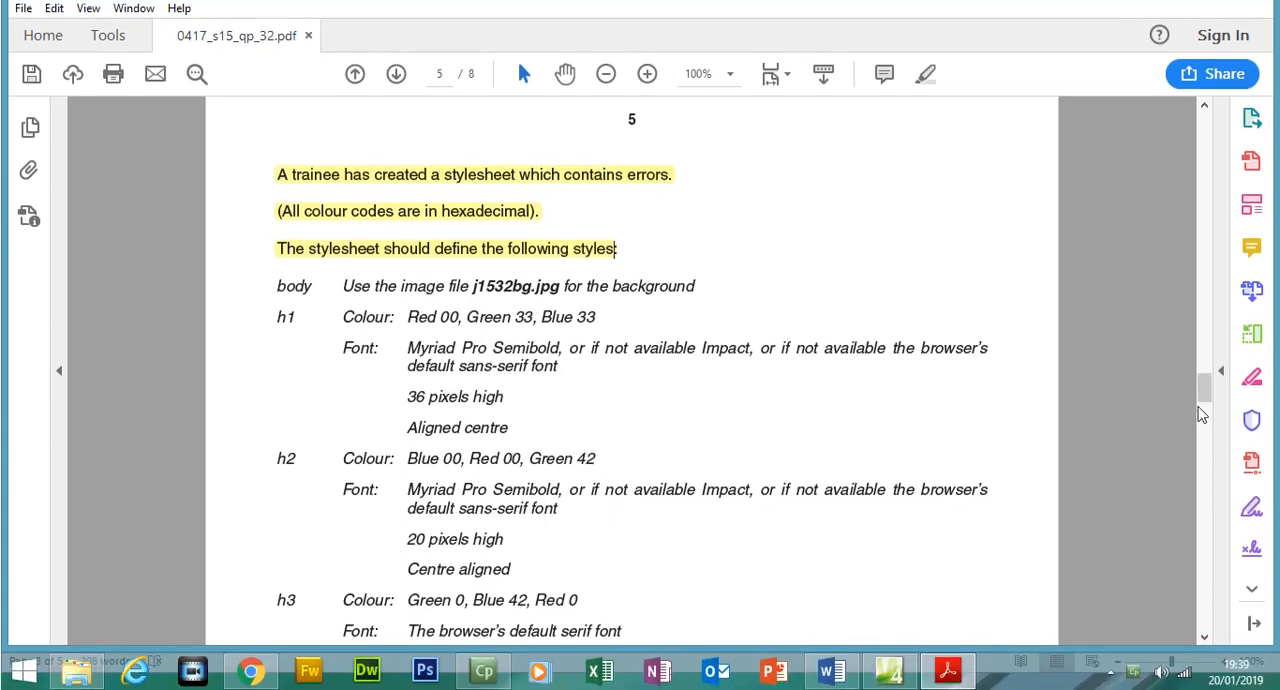
Check question 18 for the stylesheet name, and open J1532style2 from the 0417_s15_sf_32 folder in Expression Web
left_click_drag(1208, 401, 1210, 410)
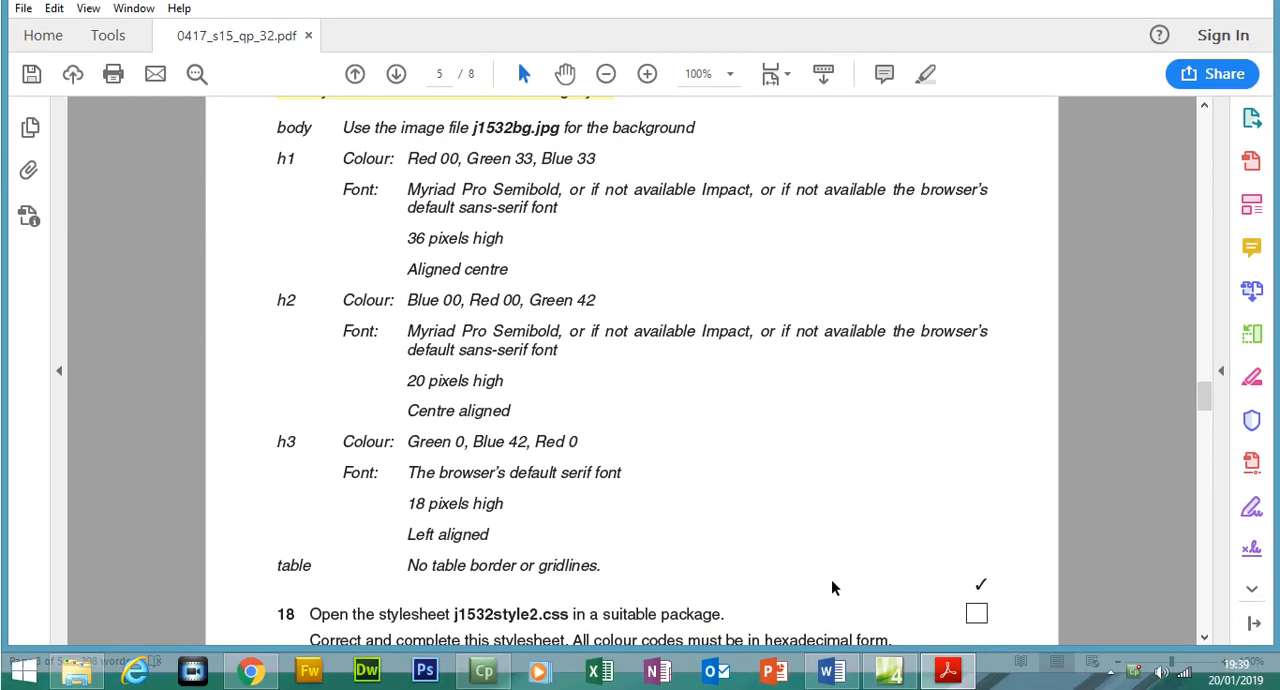
left_click_drag(1204, 398, 1205, 405)
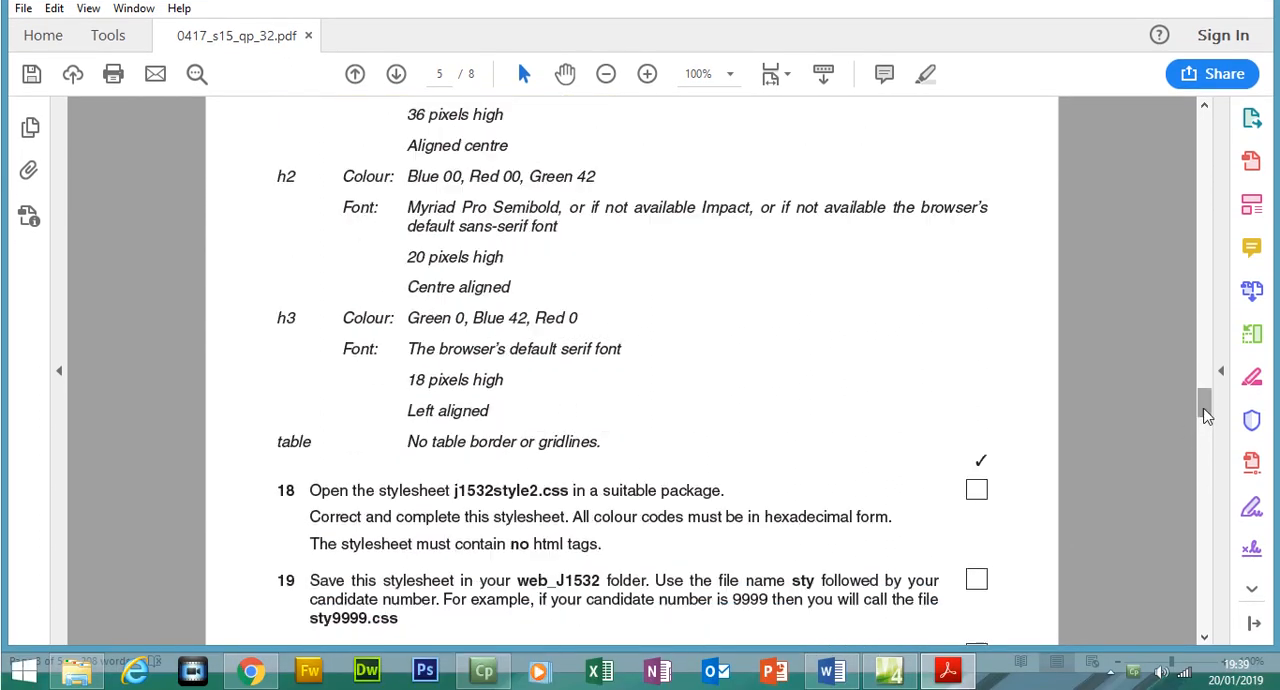
left_click_drag(455, 490, 530, 495)
left_click(906, 671)
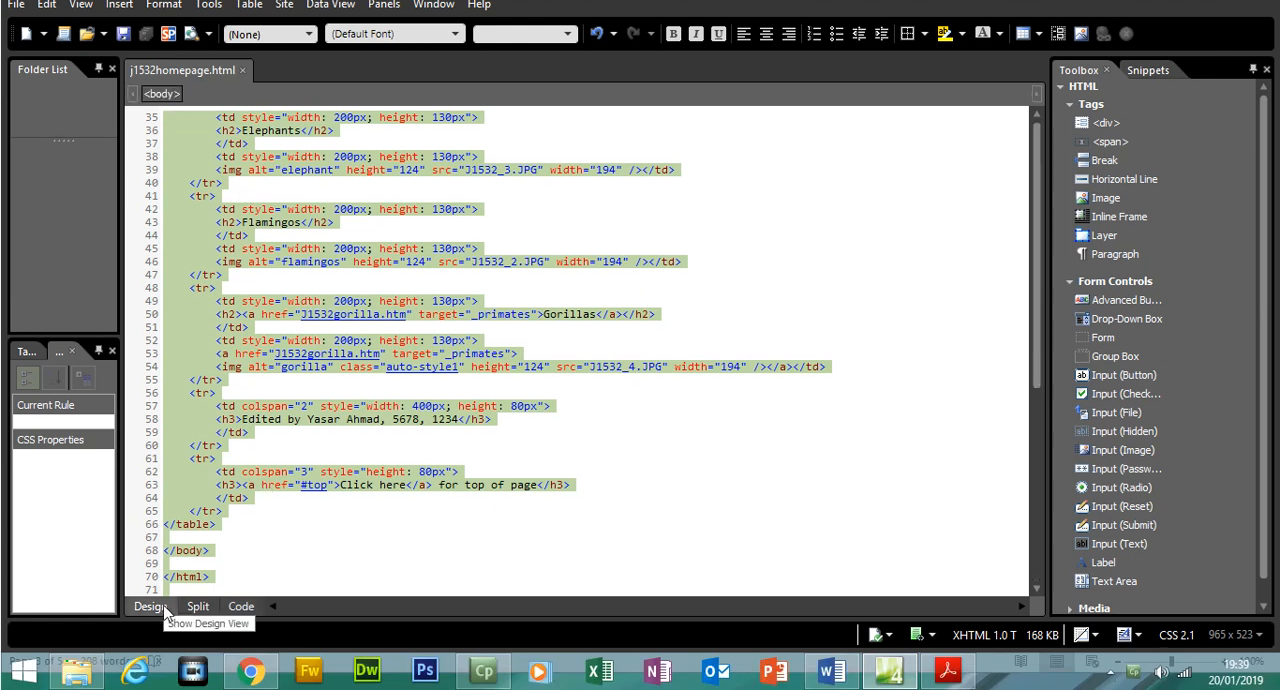
left_click(165, 608)
left_click(24, 4)
left_click(35, 43)
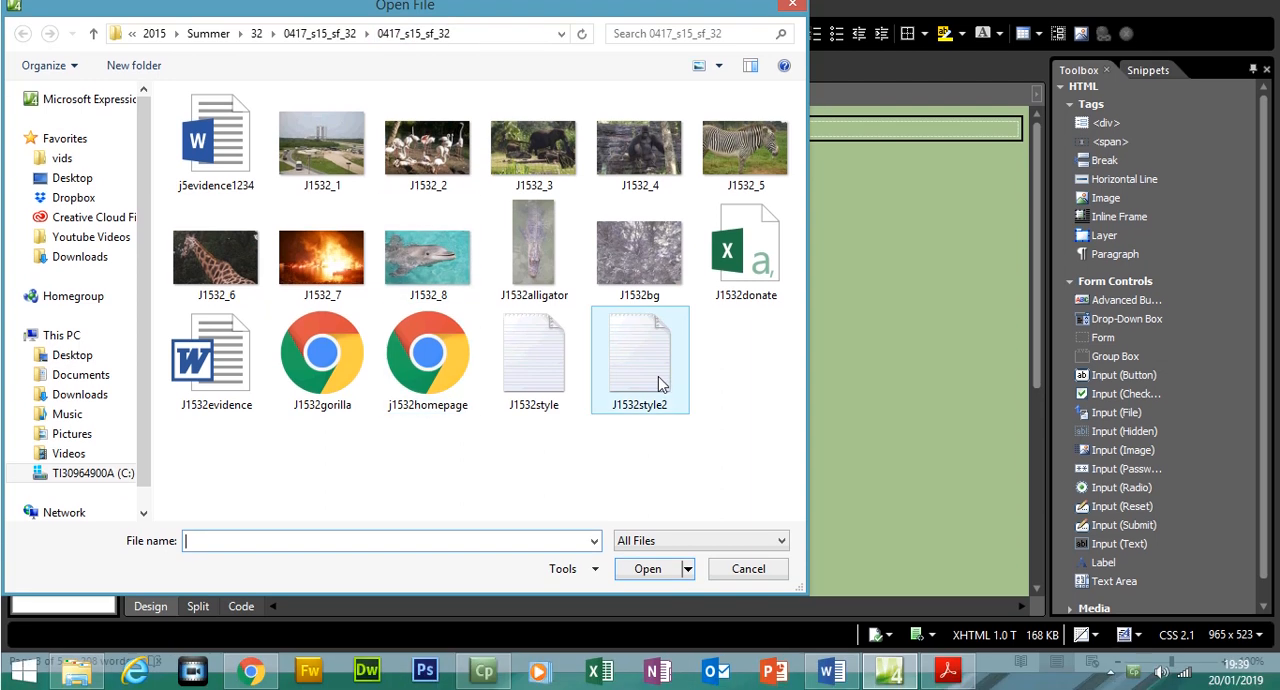
left_click(659, 383)
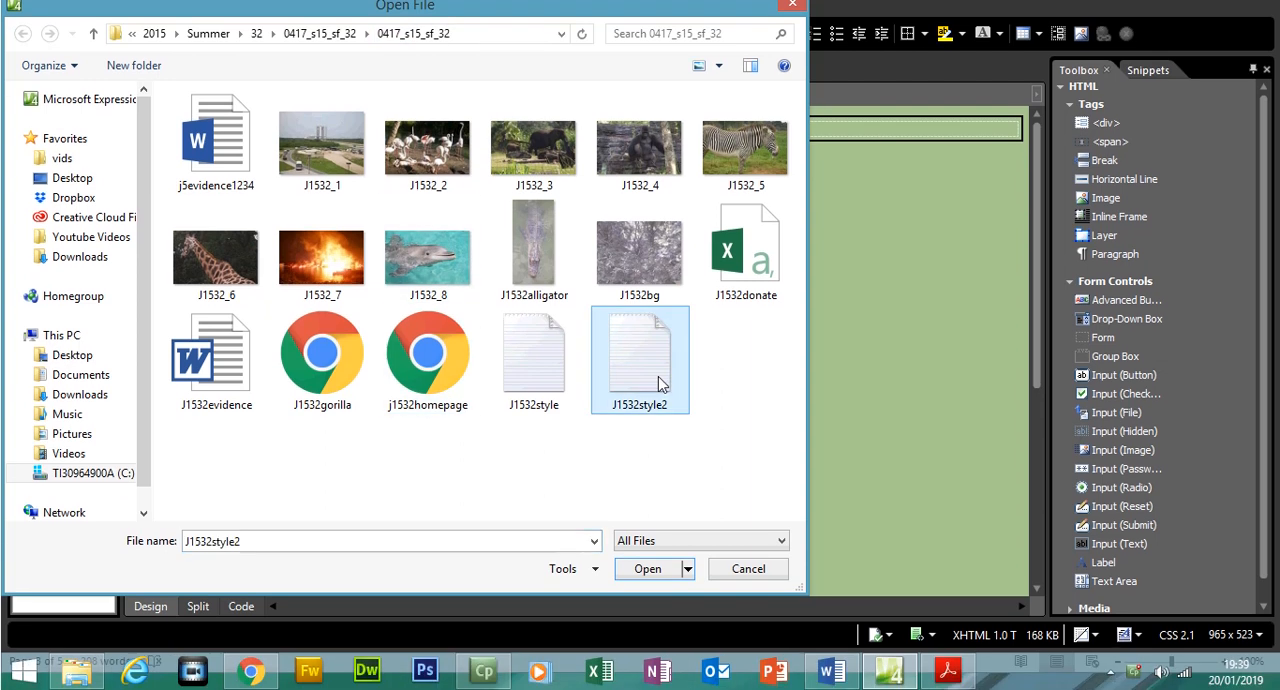
double_click(659, 383)
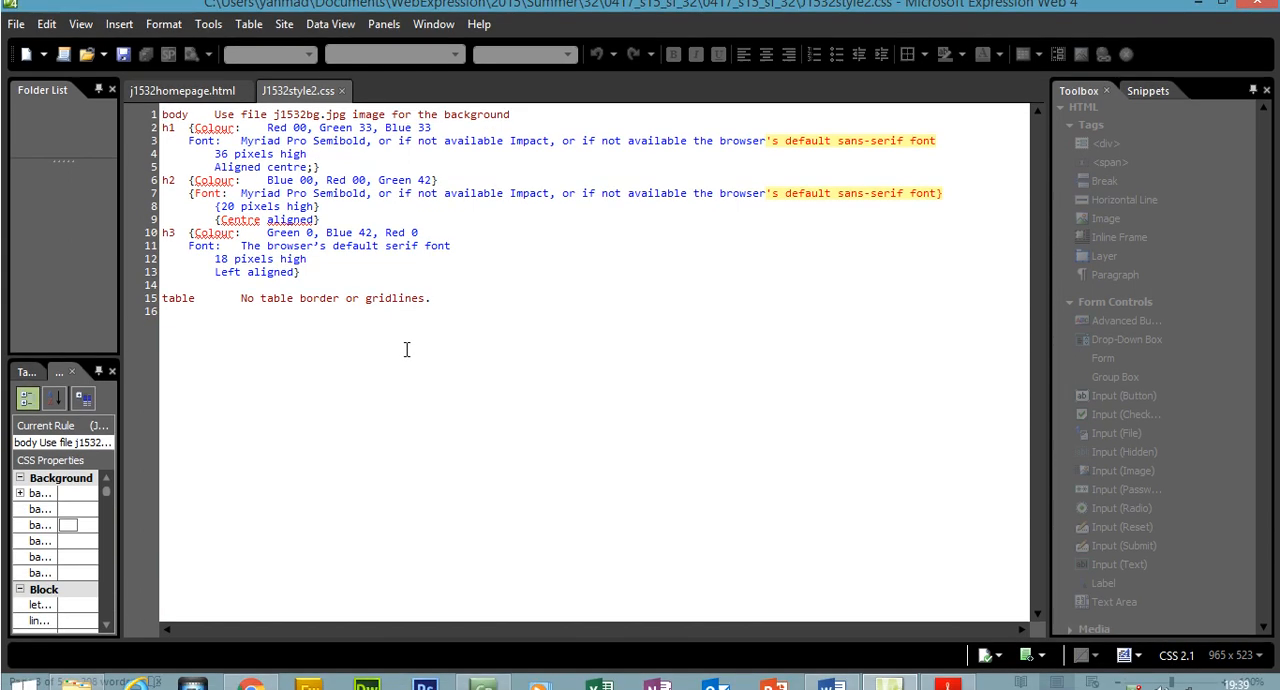
left_click(400, 38)
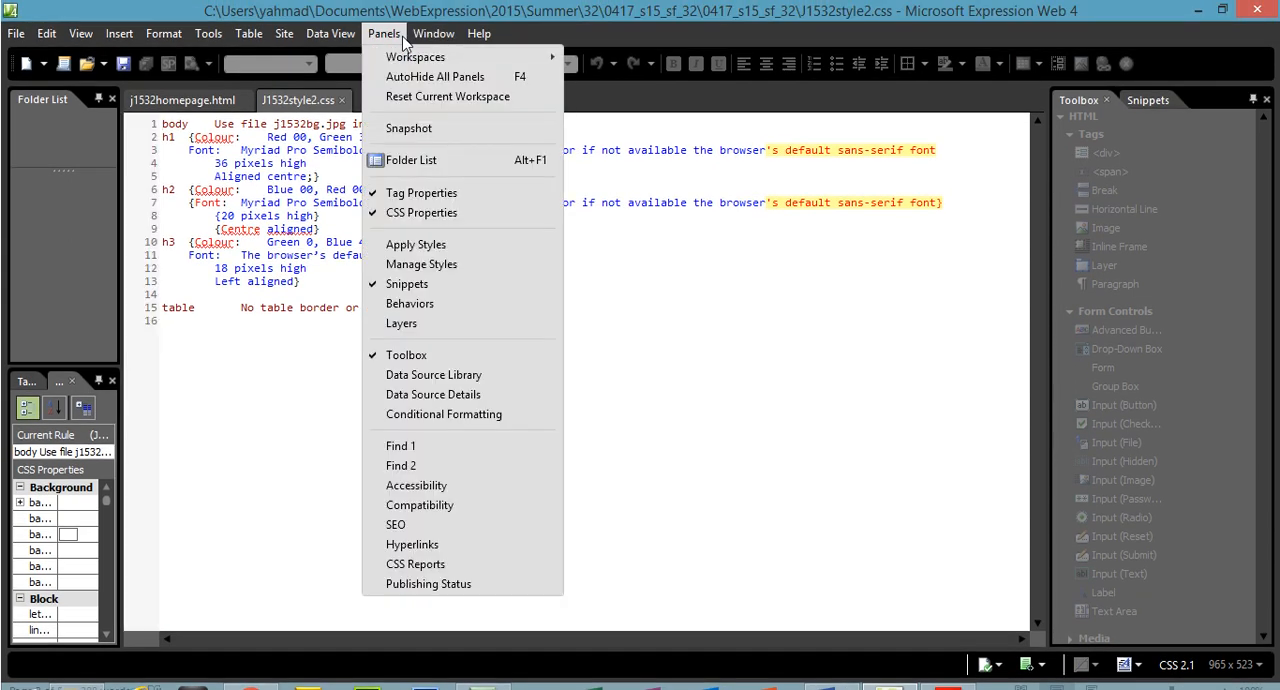
left_click(421, 264)
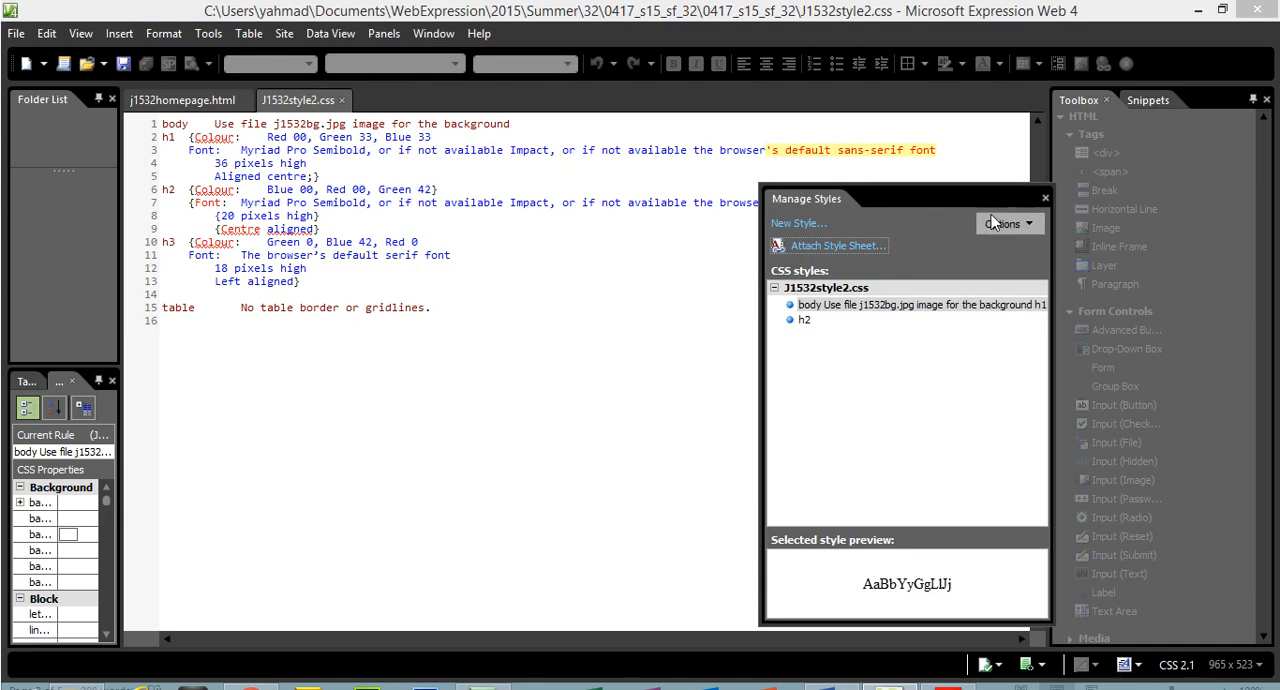
left_click(1046, 198)
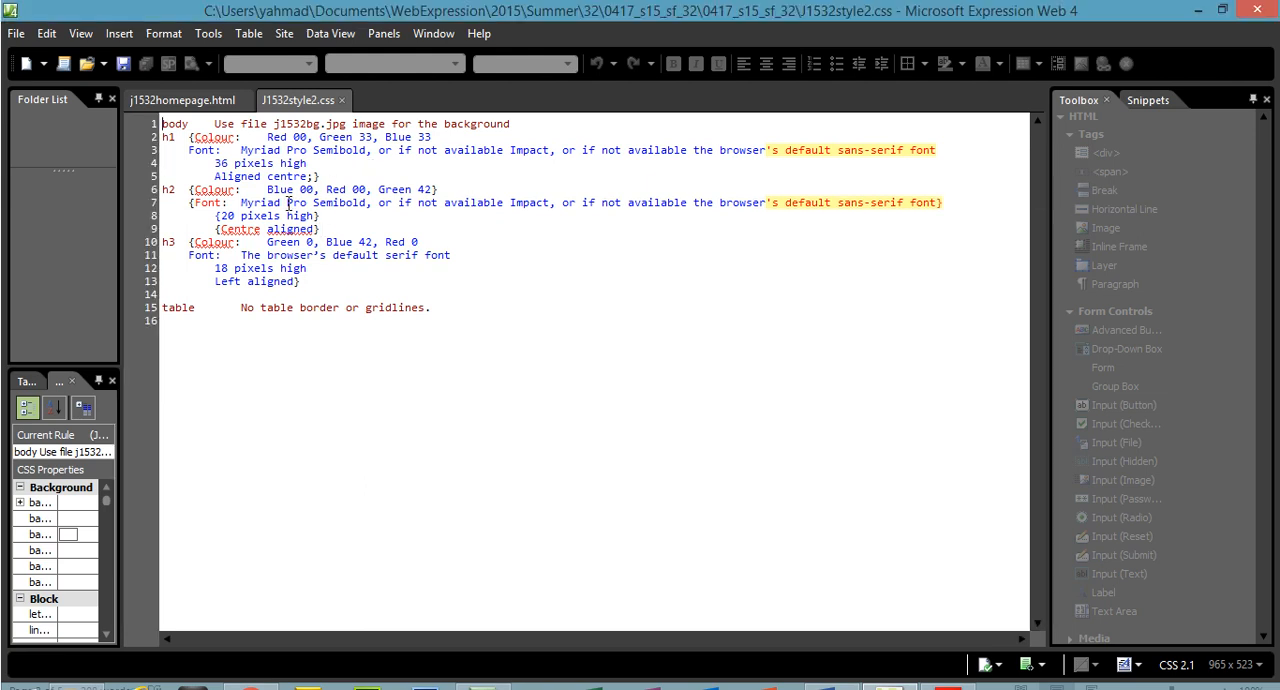
In J1532style2.css, delete everything between the braces of the h1, h2 and h3 rules
left_click_drag(316, 176, 203, 137)
key("Delete")
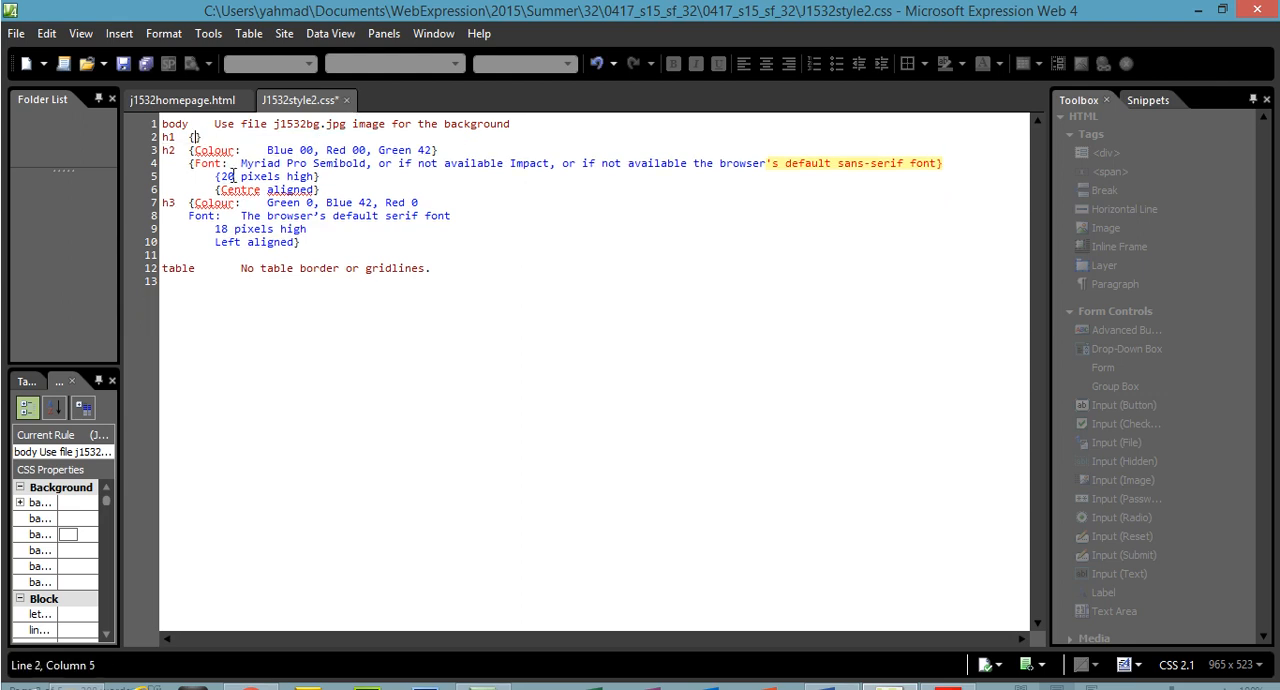
left_click_drag(316, 190, 197, 150)
key("Delete")
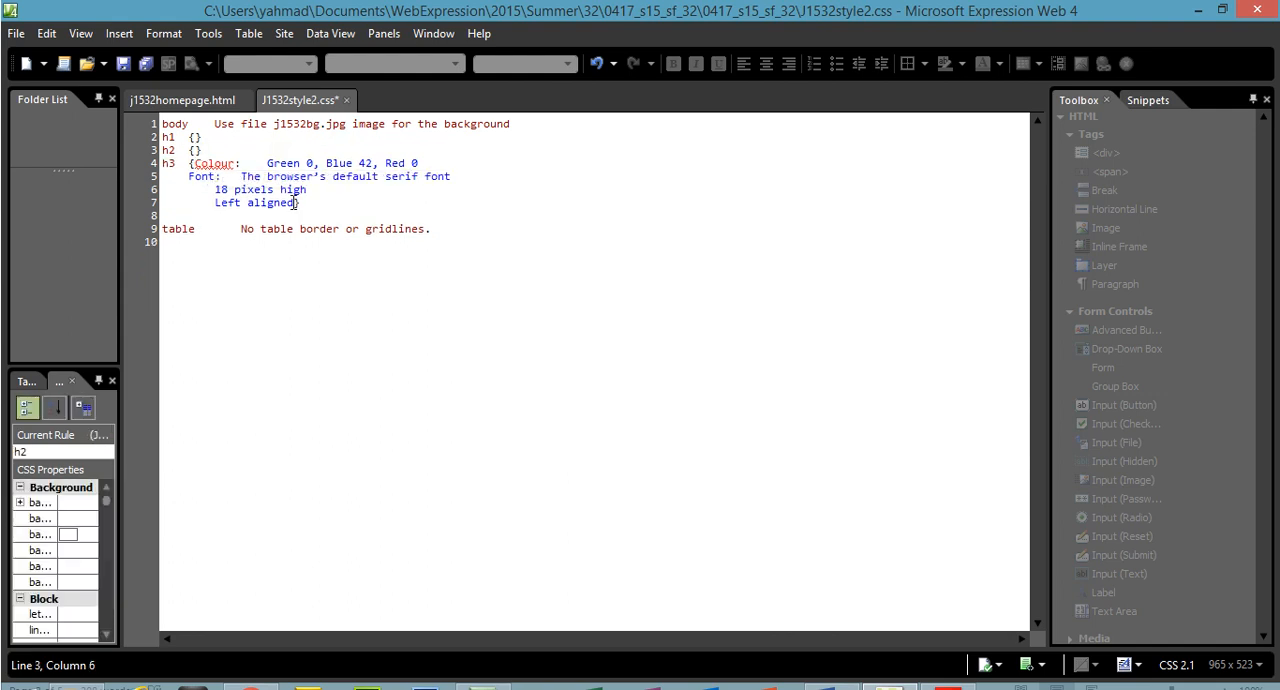
left_click_drag(298, 202, 196, 166)
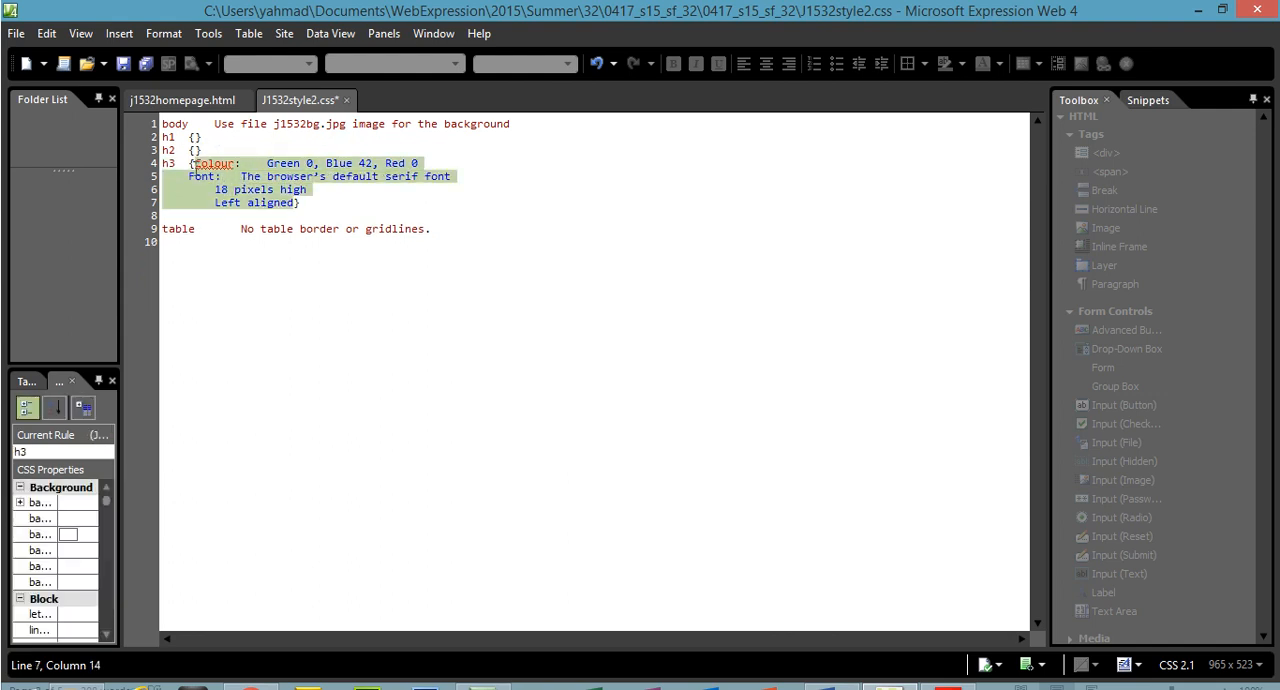
key("Delete")
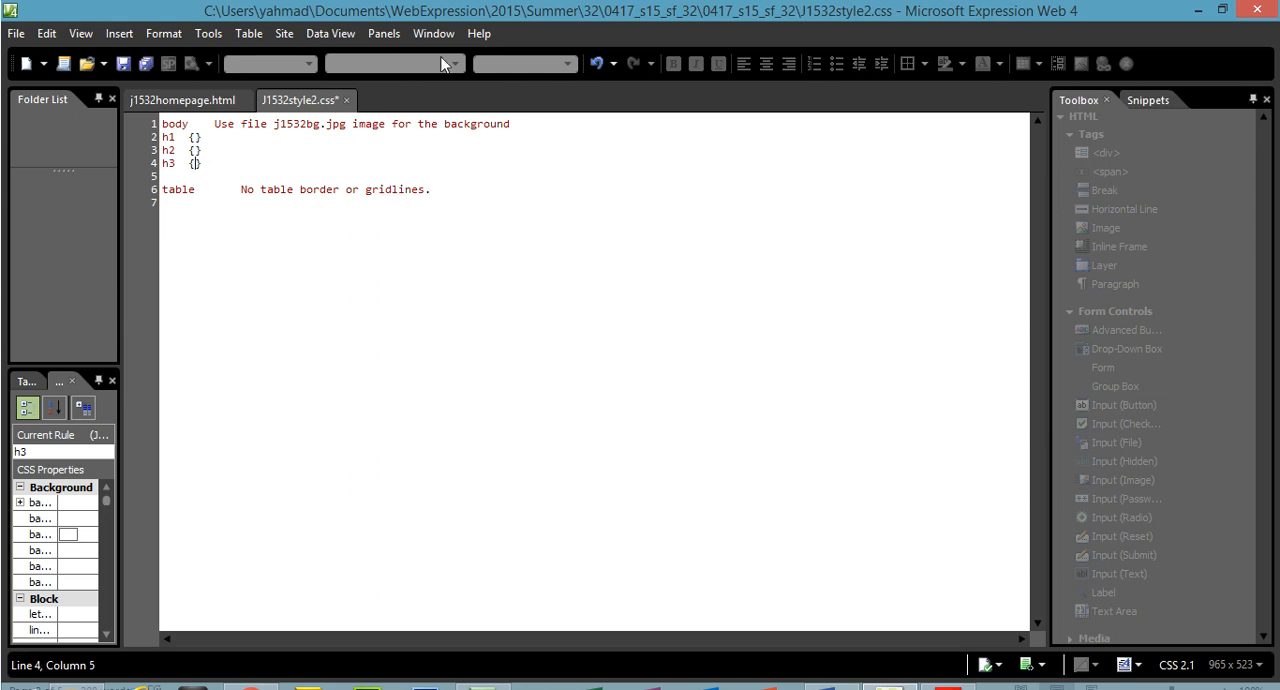
Show the Manage Styles panel and replace the description text after the body selector with an empty pair of braces
left_click(383, 33)
left_click(438, 268)
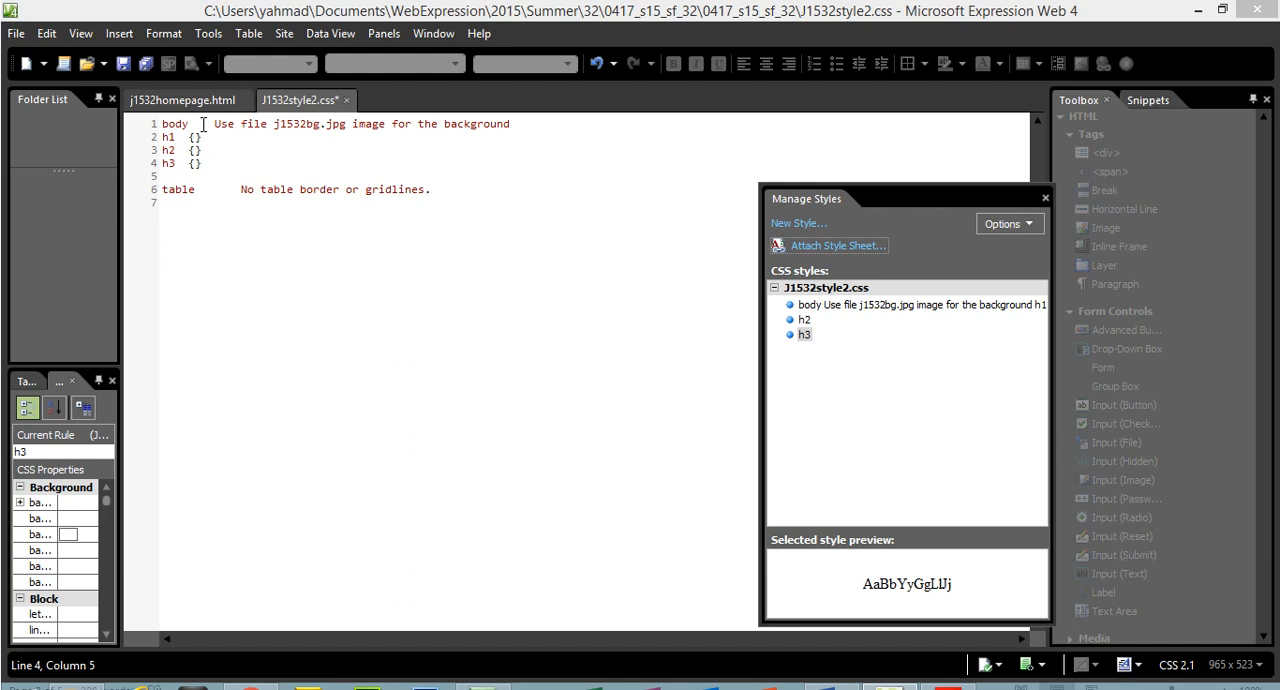
left_click(197, 124)
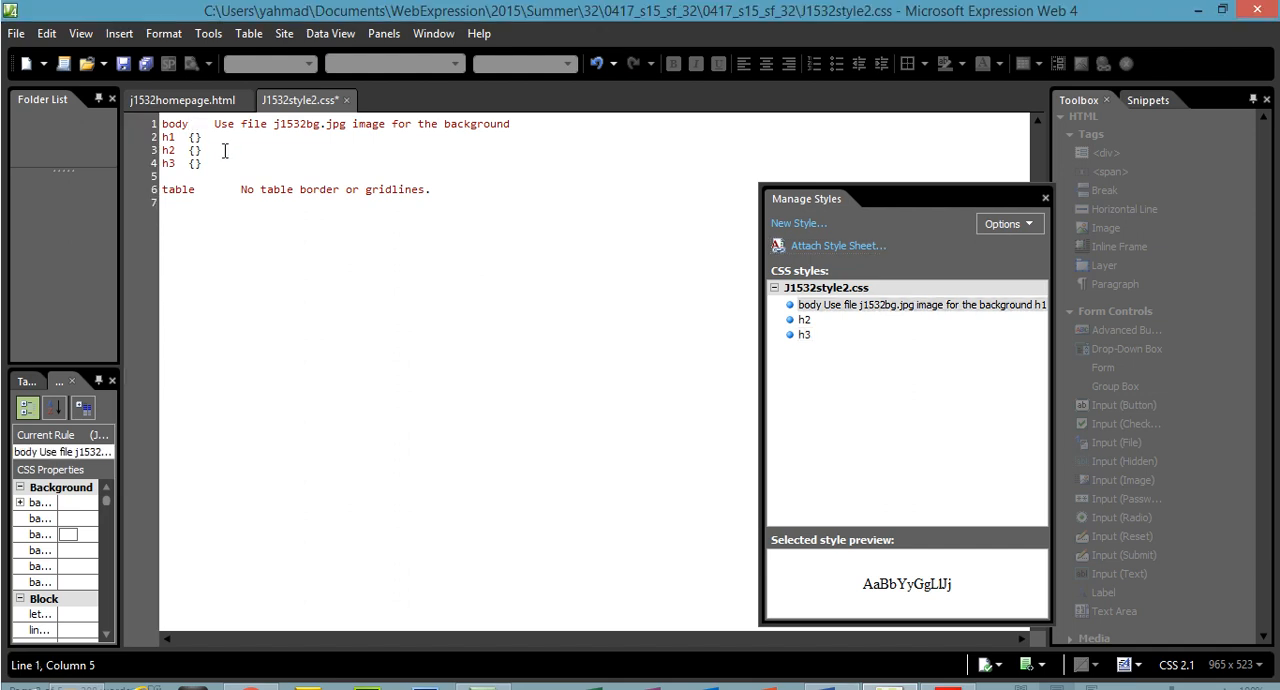
key("Right")
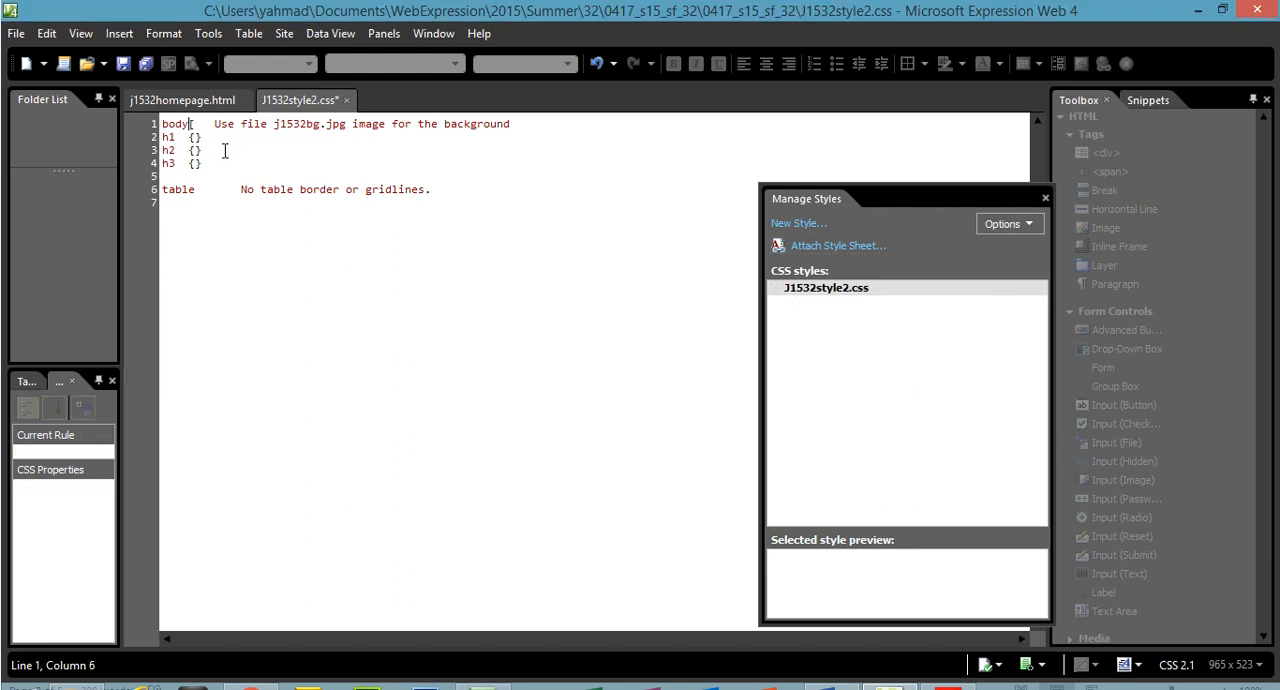
type("{")
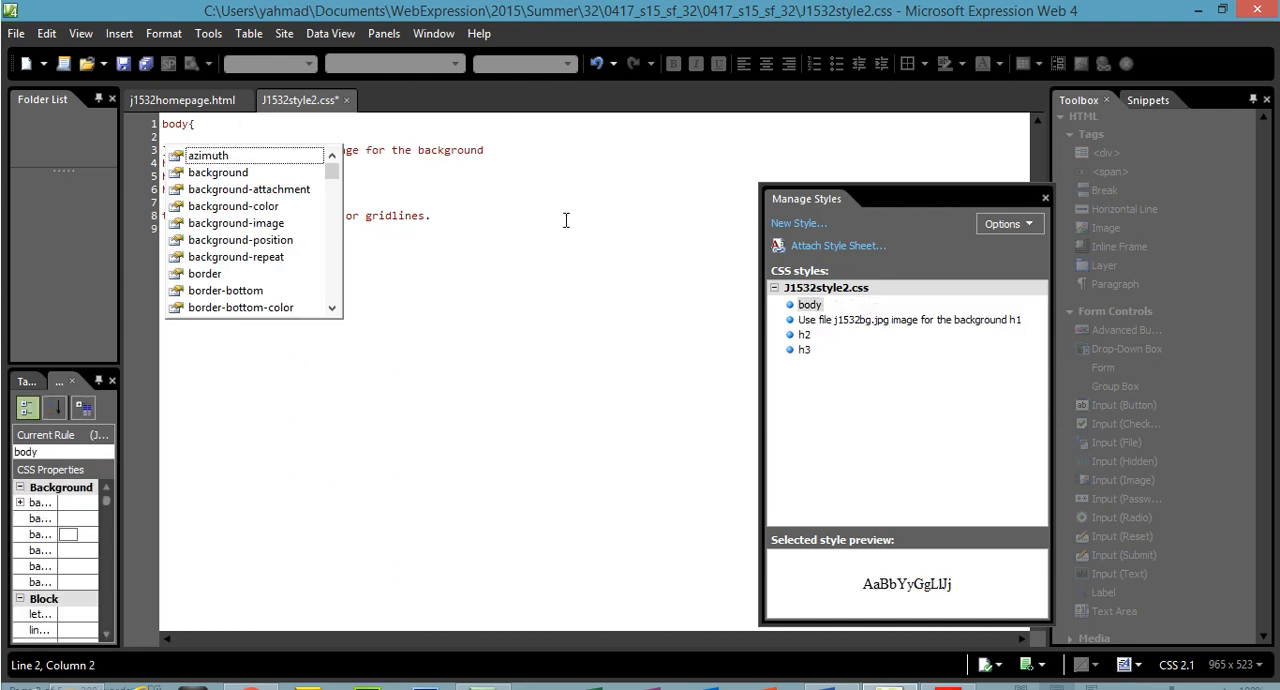
left_click(565, 220)
left_click_drag(483, 149, 186, 152)
key("Delete")
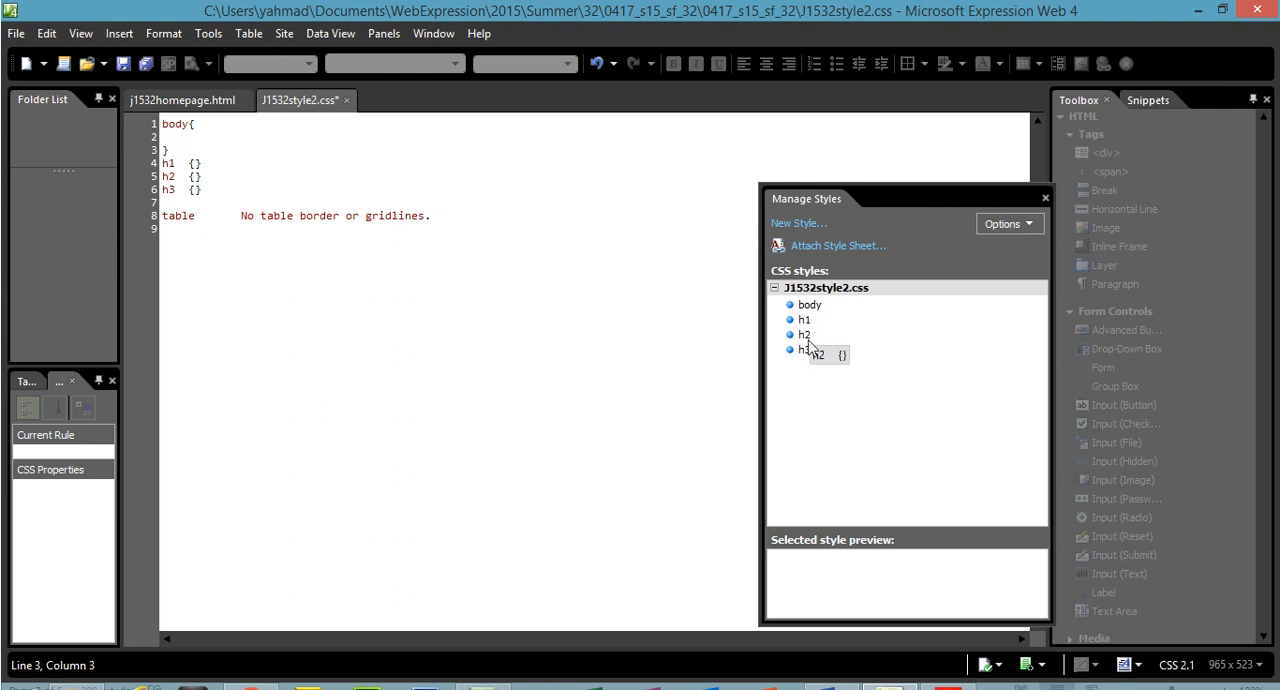
Replace the description text after the table selector with an empty pair of braces spread over separate lines
left_click_drag(438, 221, 200, 224)
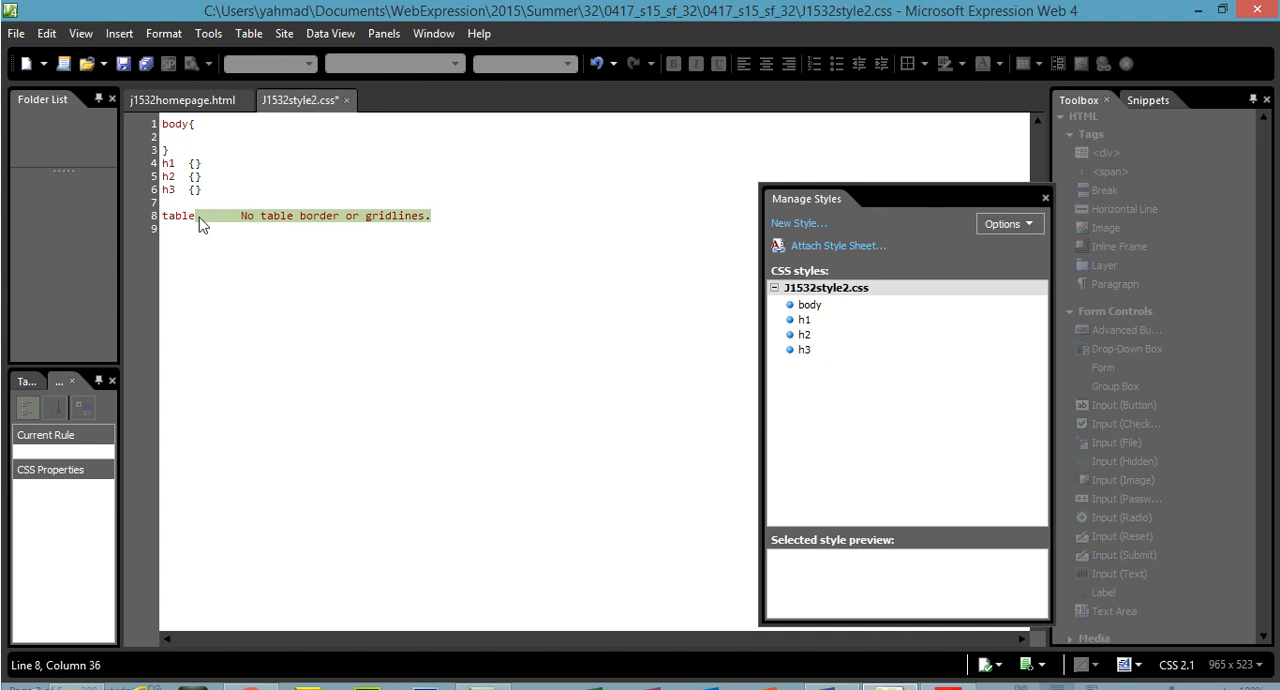
type("{")
key("Return")
left_click(369, 225)
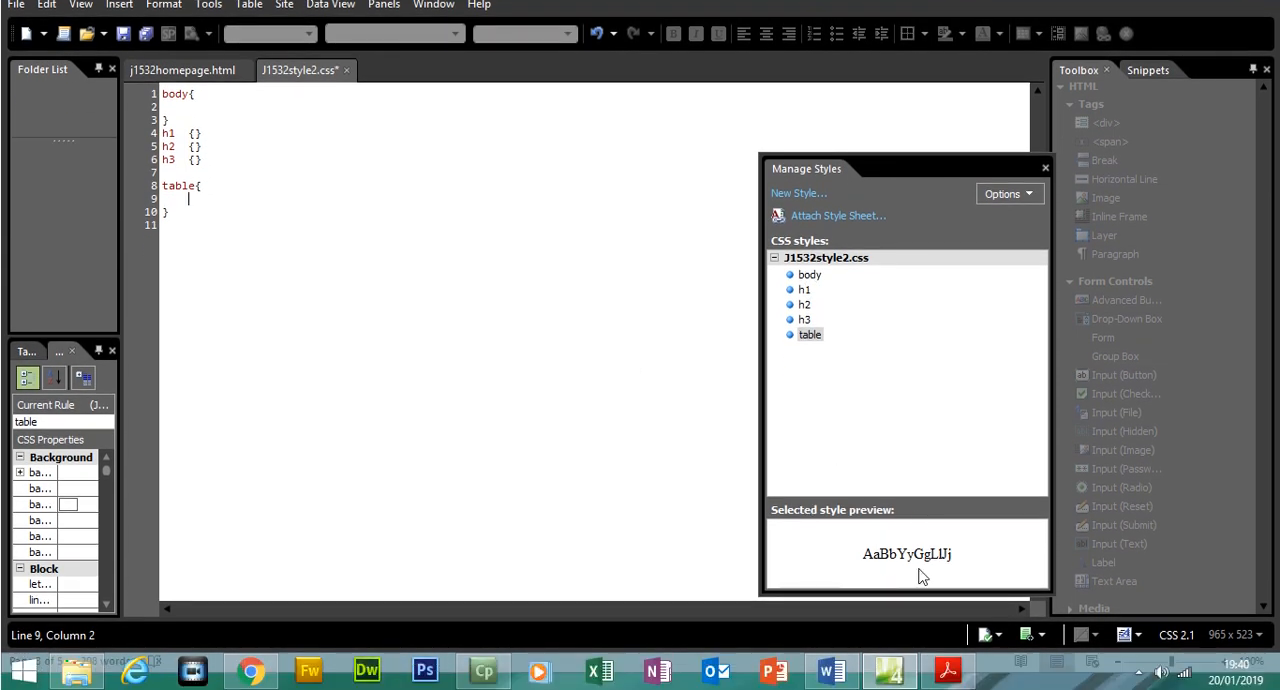
In the exam paper in Acrobat Reader, highlight question 18's three lines and select the table requirement "No table border or gridlines"
left_click(947, 681)
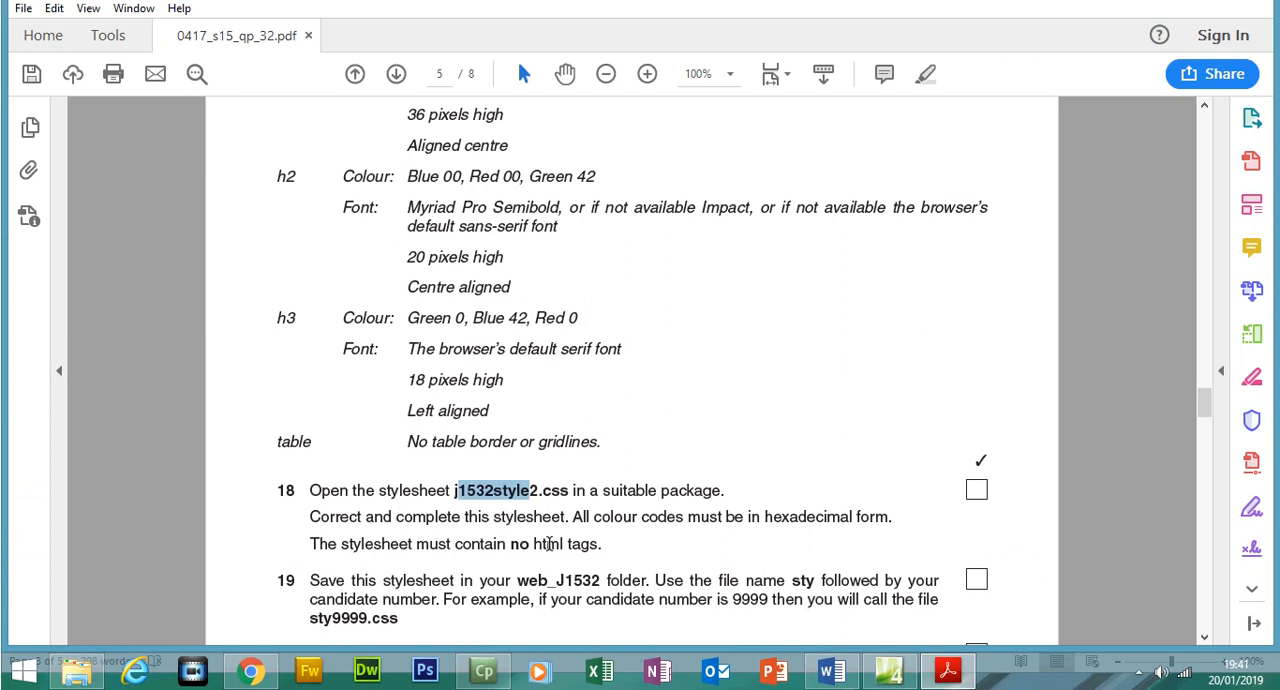
left_click_drag(596, 543, 329, 491)
left_click(925, 104)
left_click_drag(427, 441, 586, 440)
left_click(949, 672)
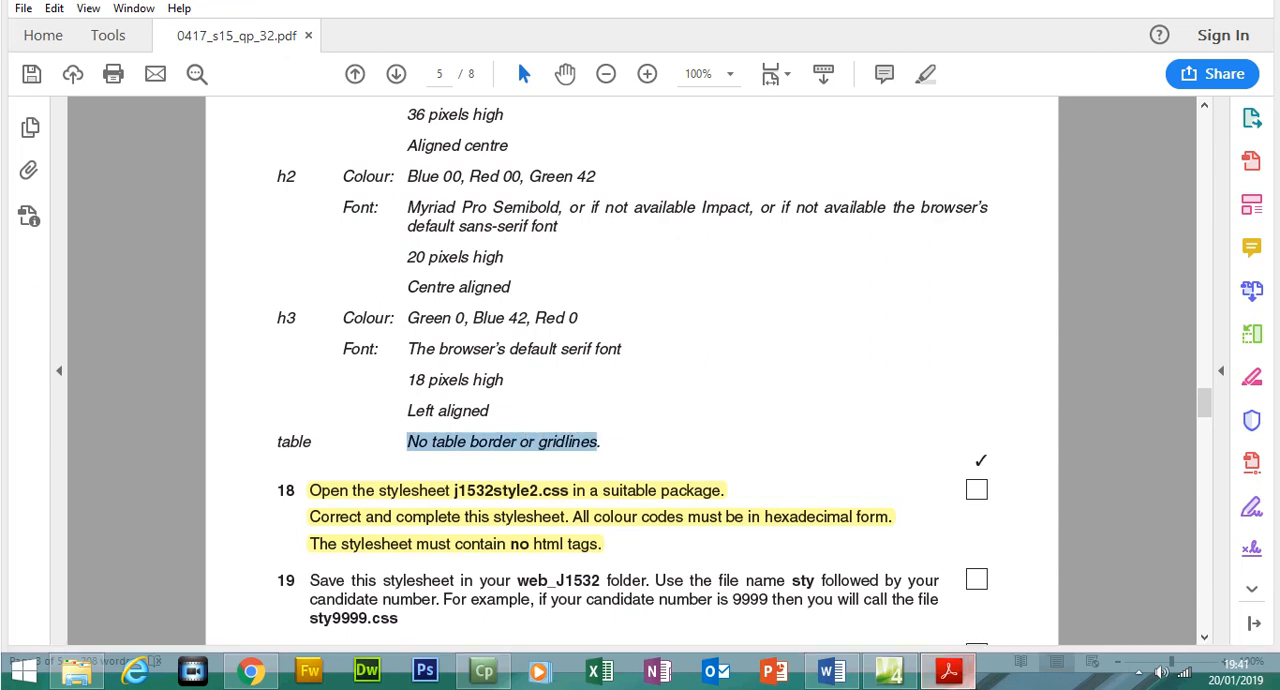
In Expression Web, modify the table style to use the selector table, td and a border width of 0 px on all sides
right_click(810, 345)
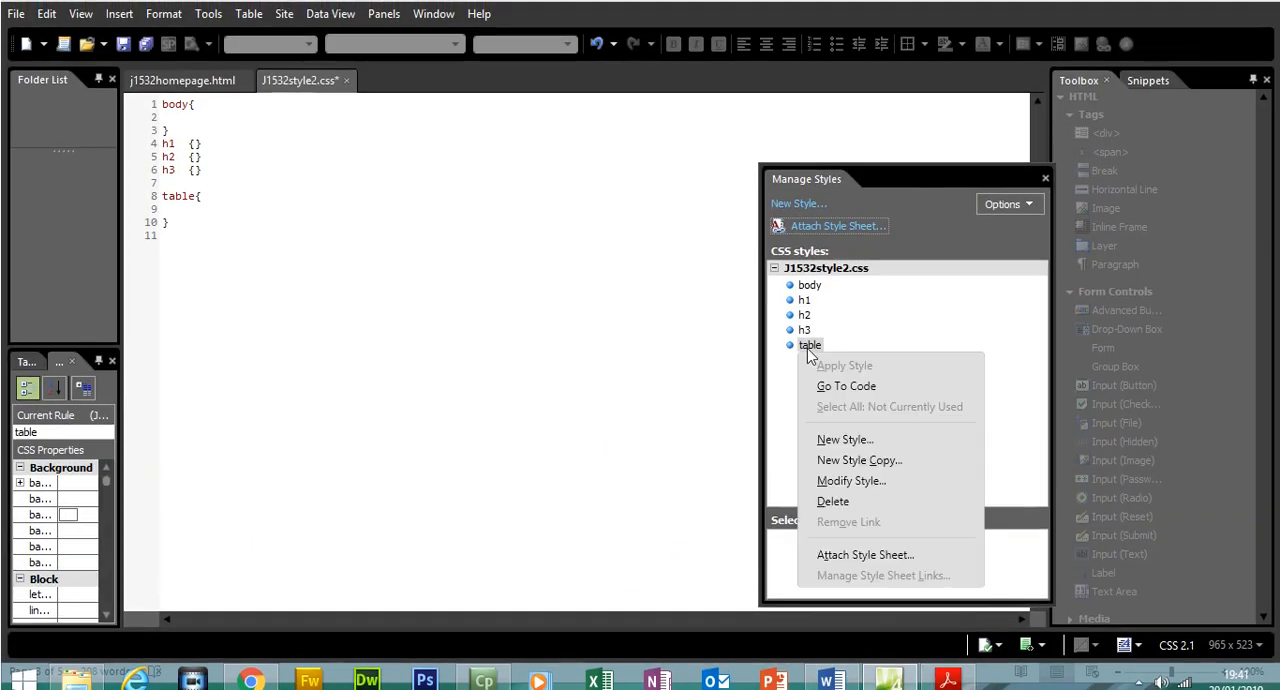
left_click(850, 478)
left_click(397, 108)
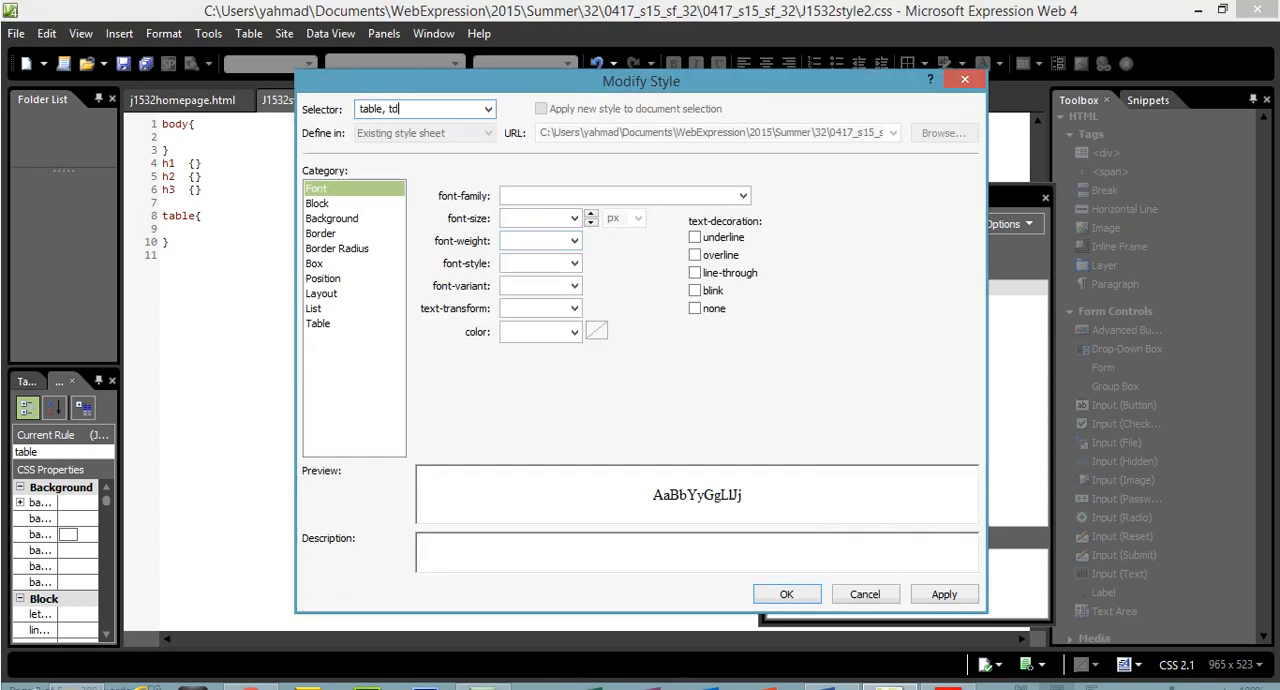
left_click(350, 236)
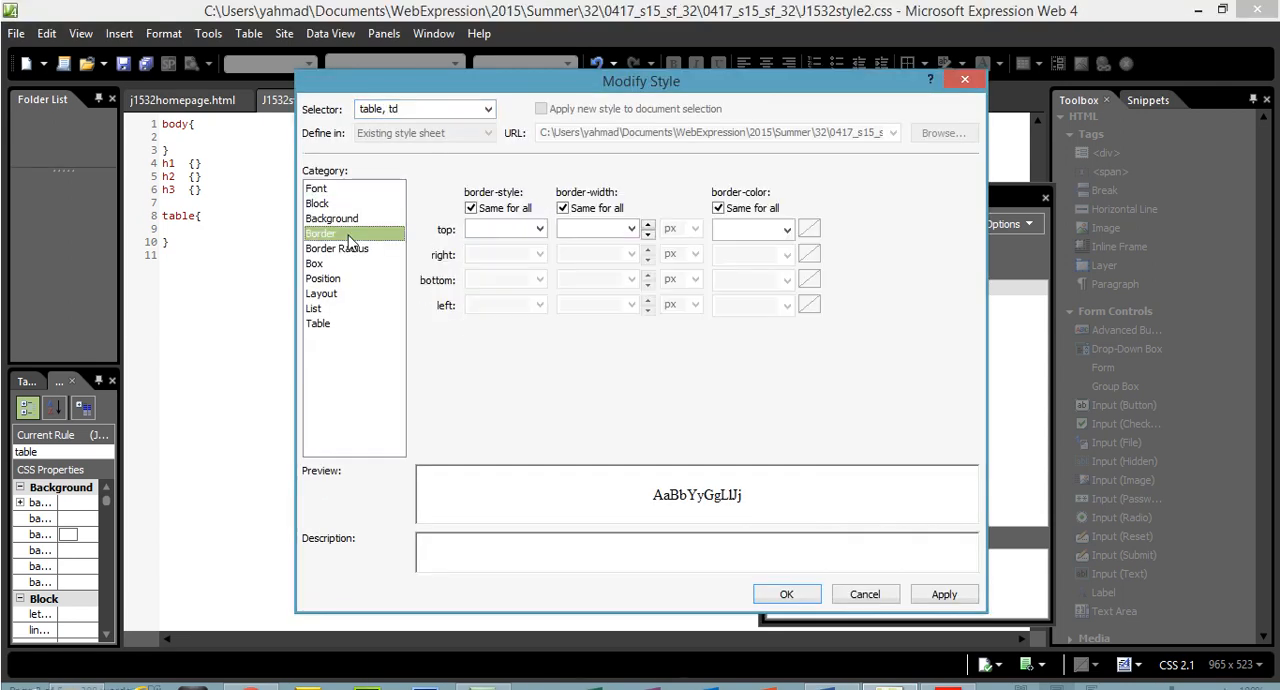
left_click(604, 229)
type("0")
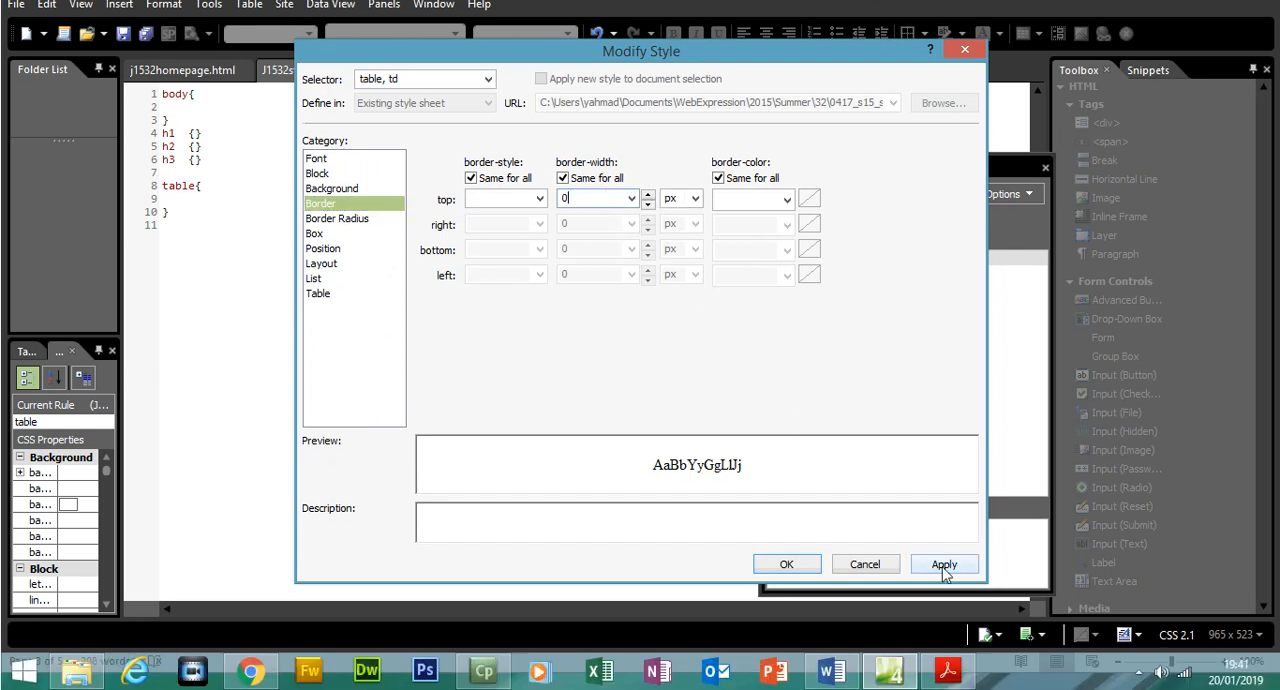
left_click(944, 594)
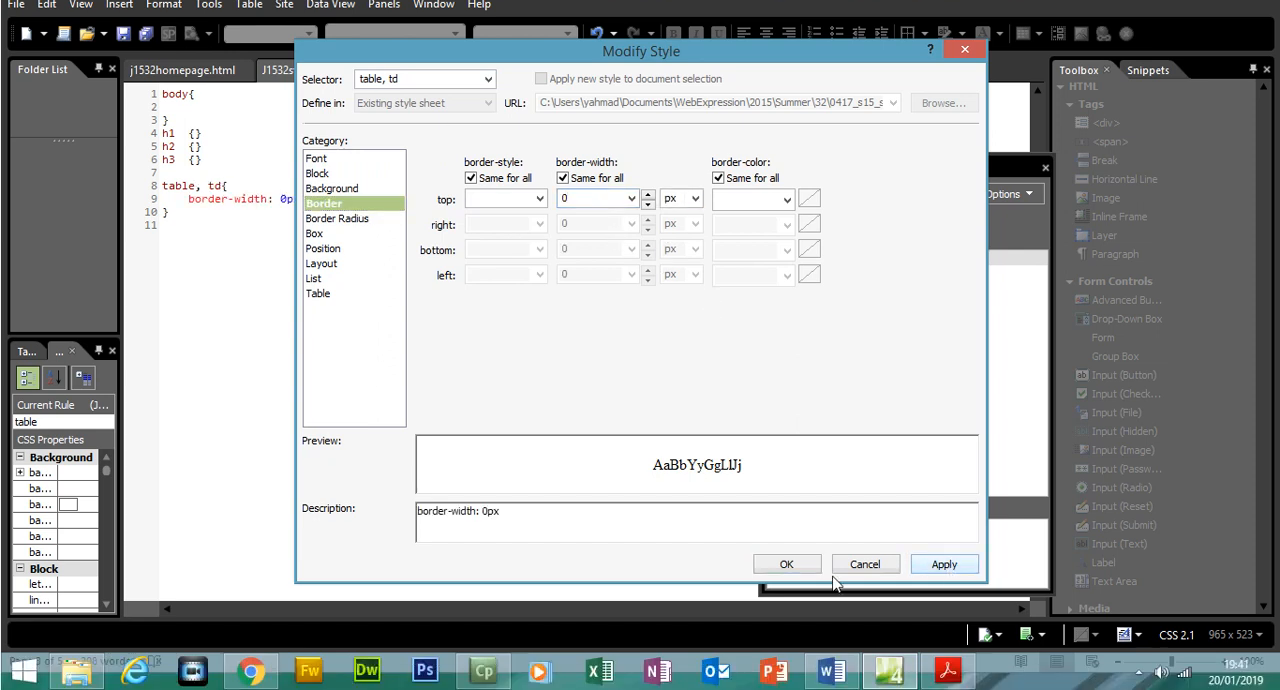
left_click(786, 564)
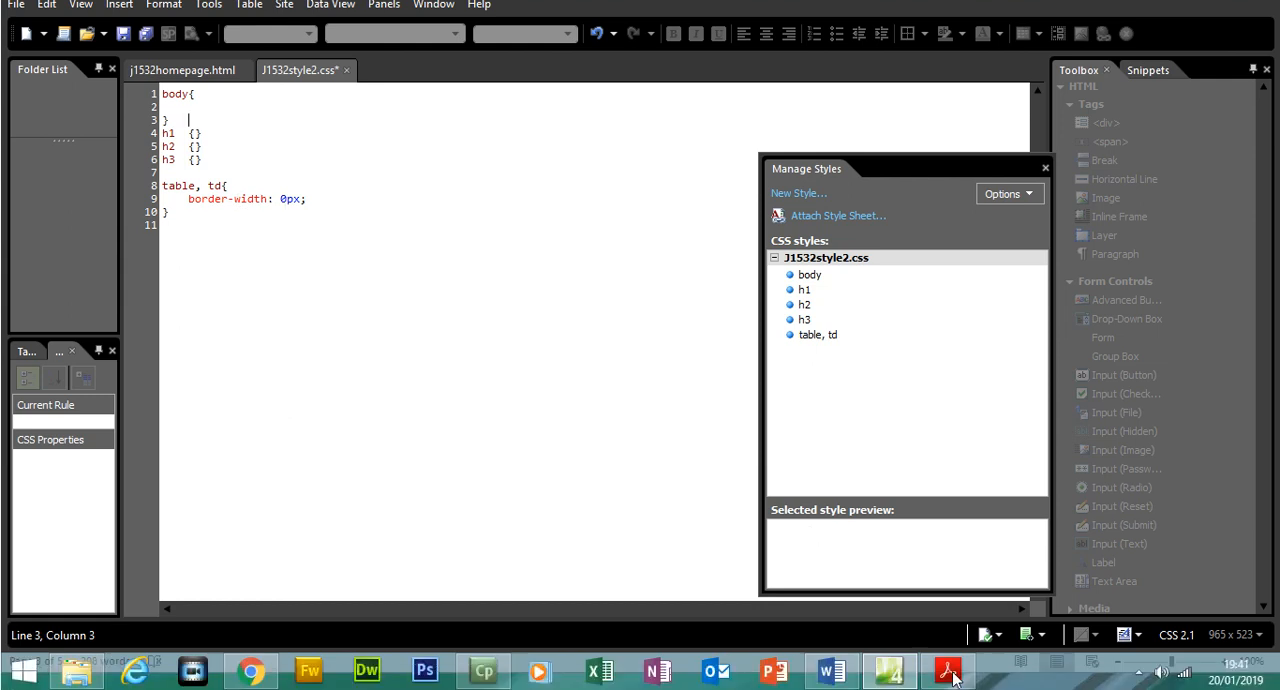
In the exam paper in Acrobat Reader, check which image file the body style requires for its background
left_click(948, 672)
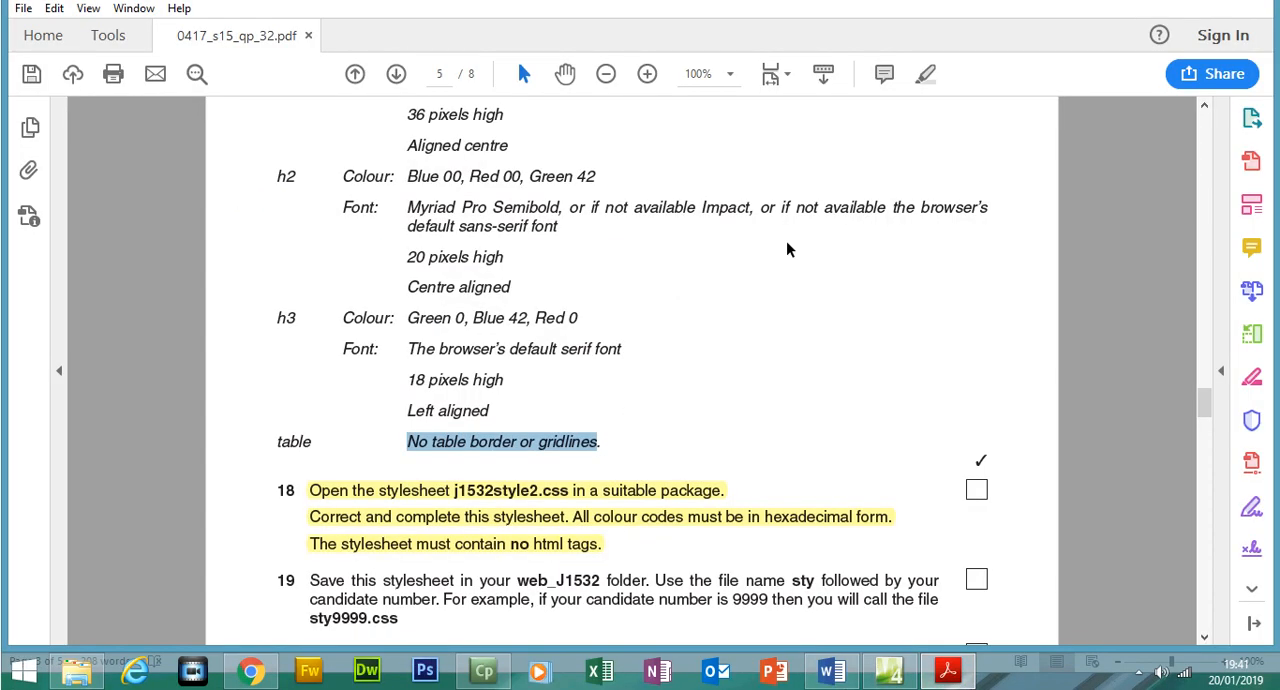
left_click_drag(1204, 404, 1204, 398)
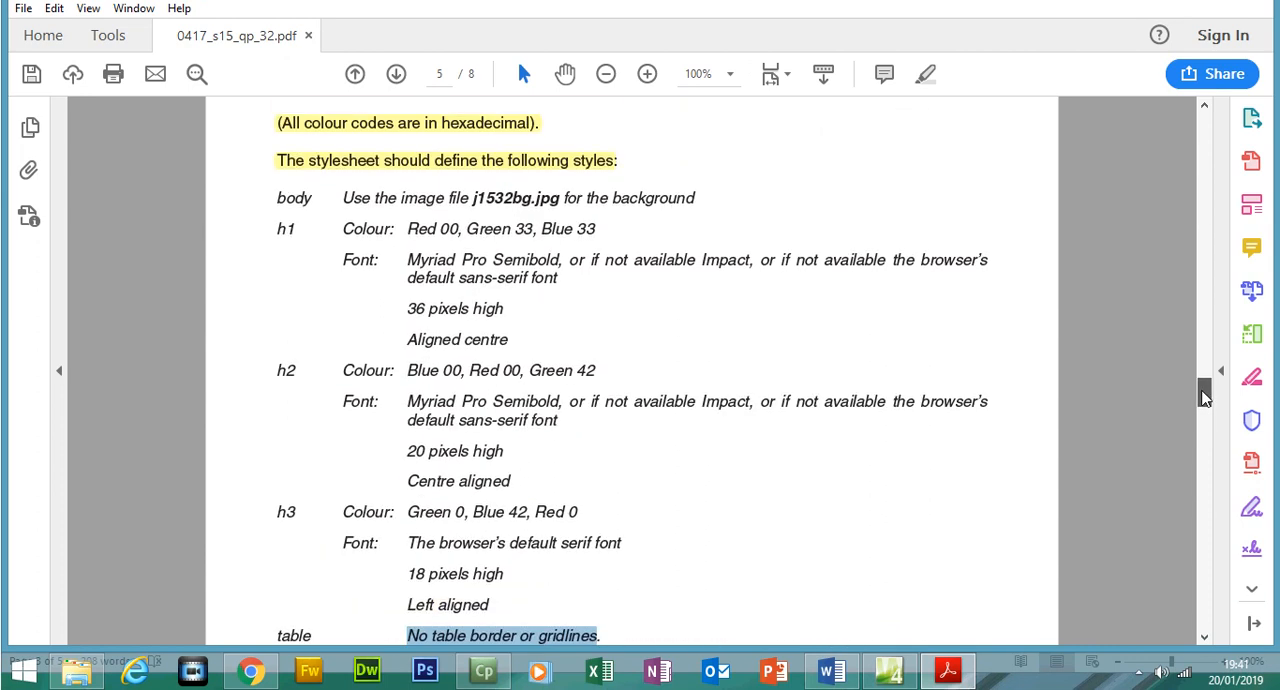
left_click_drag(471, 198, 550, 232)
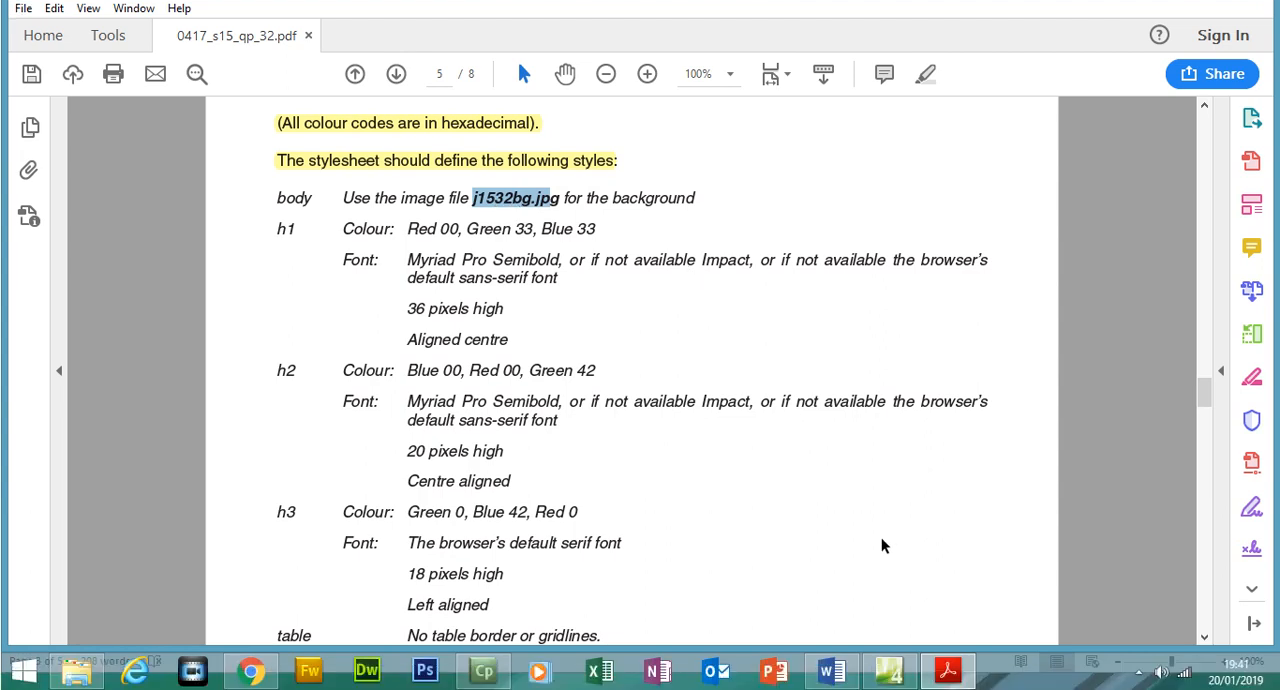
In Expression Web, set the body style's background image to J1532bg from the 0417_s15_sf_32 folder and apply it
left_click(895, 677)
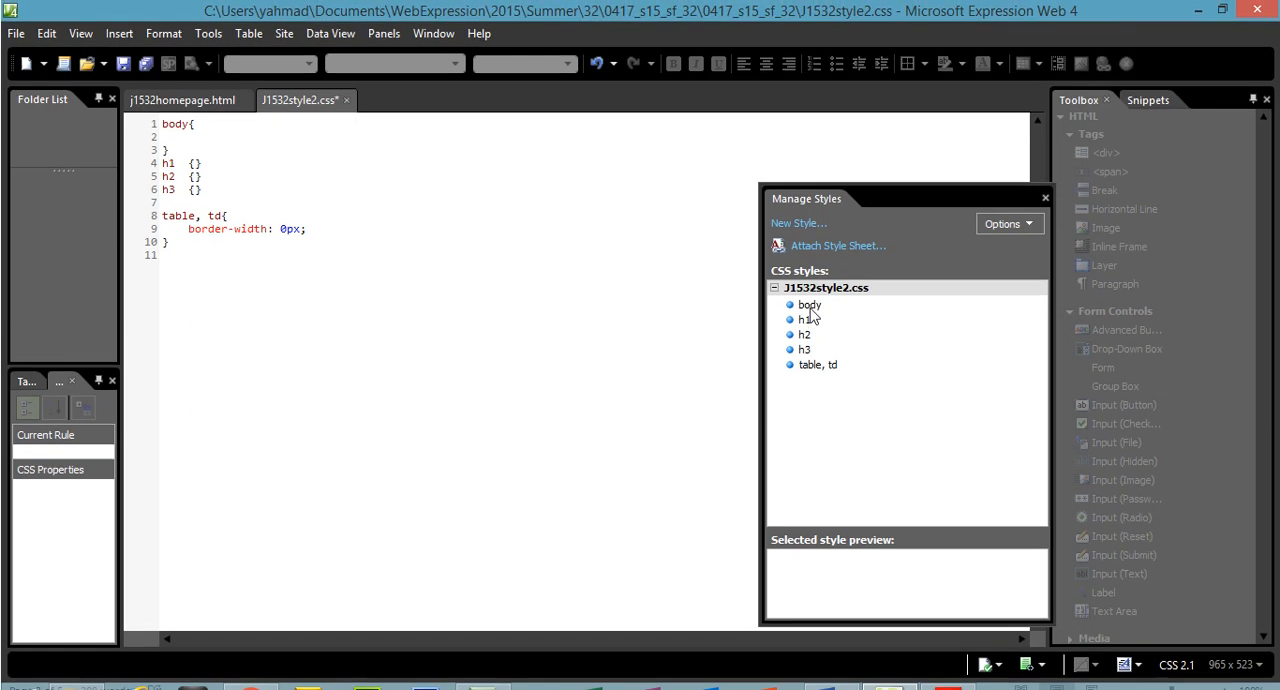
right_click(812, 310)
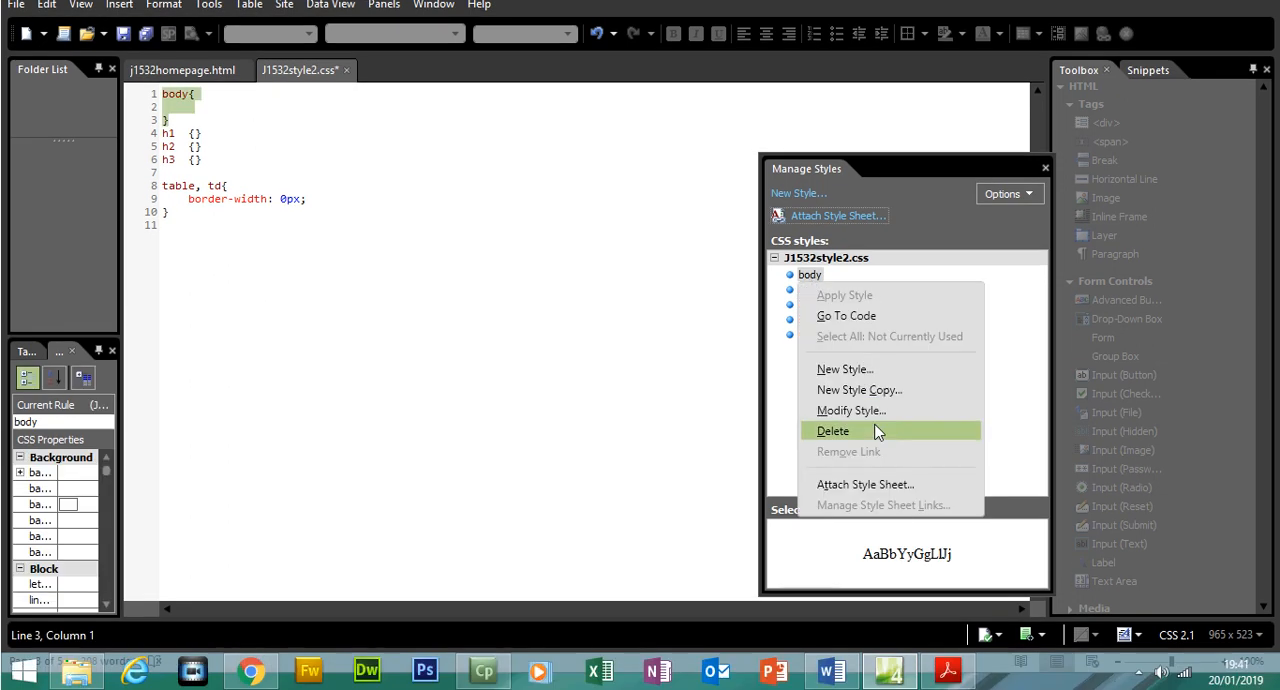
left_click(866, 436)
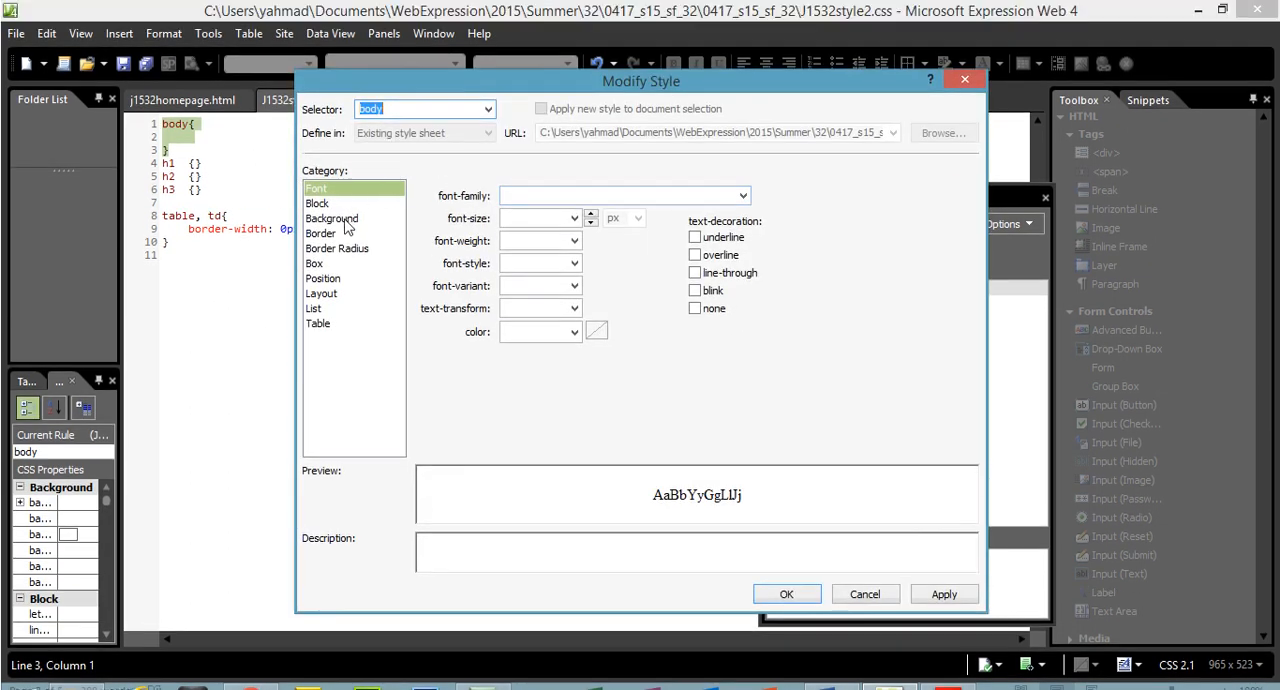
left_click(331, 188)
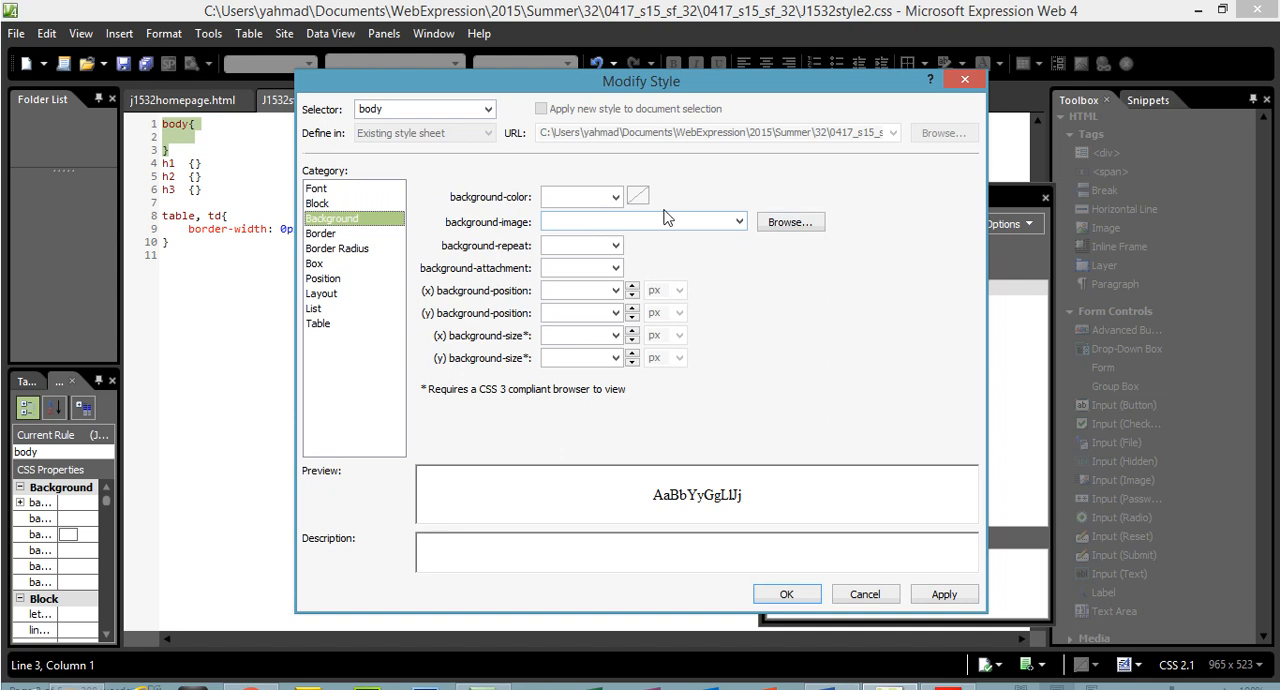
left_click(778, 224)
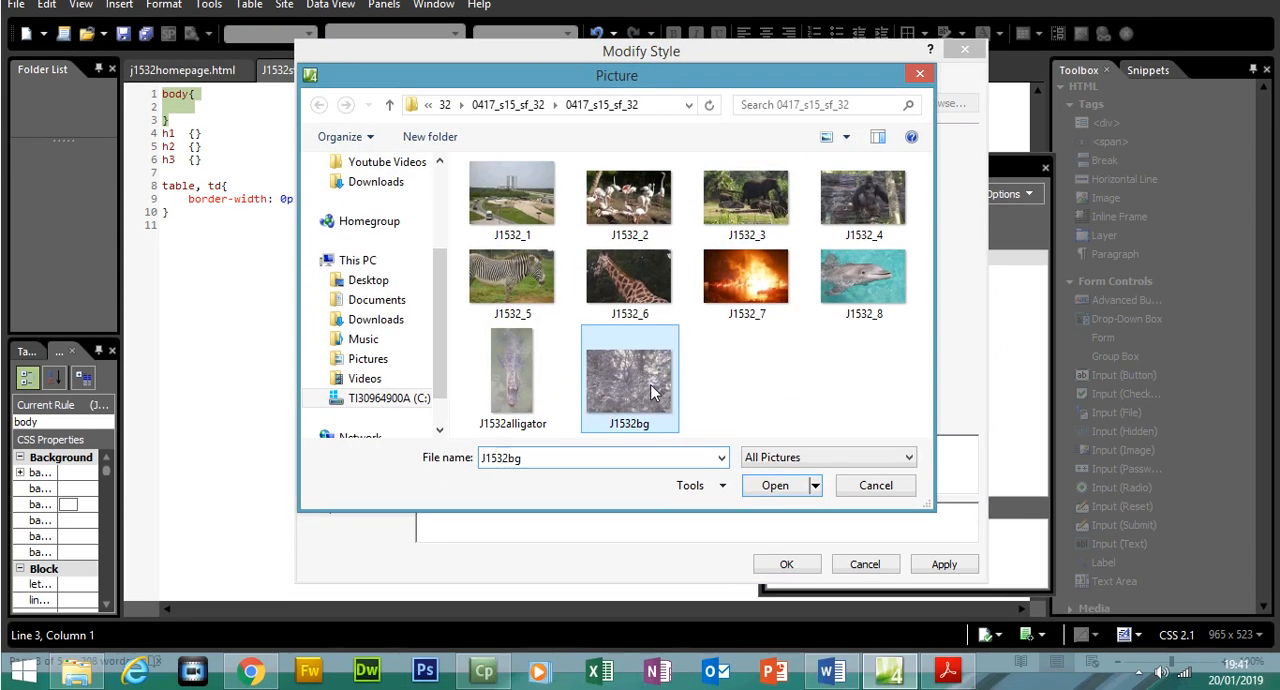
left_click(652, 428)
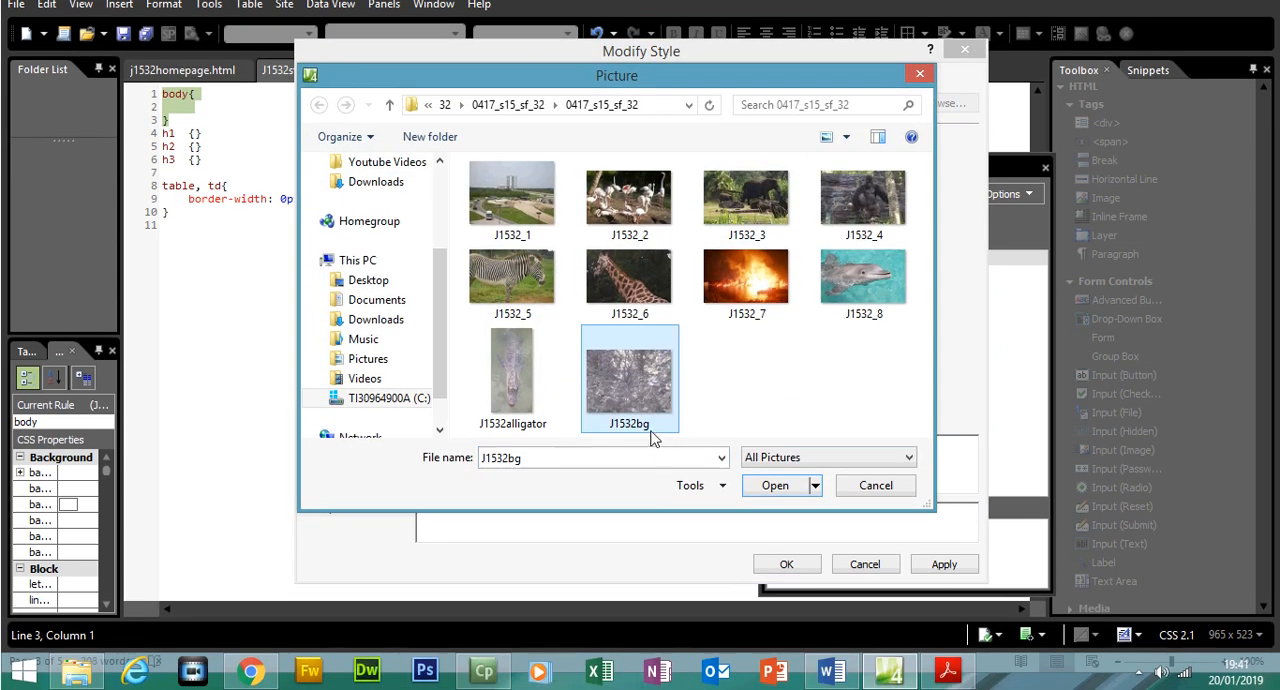
left_click(775, 485)
left_click(948, 672)
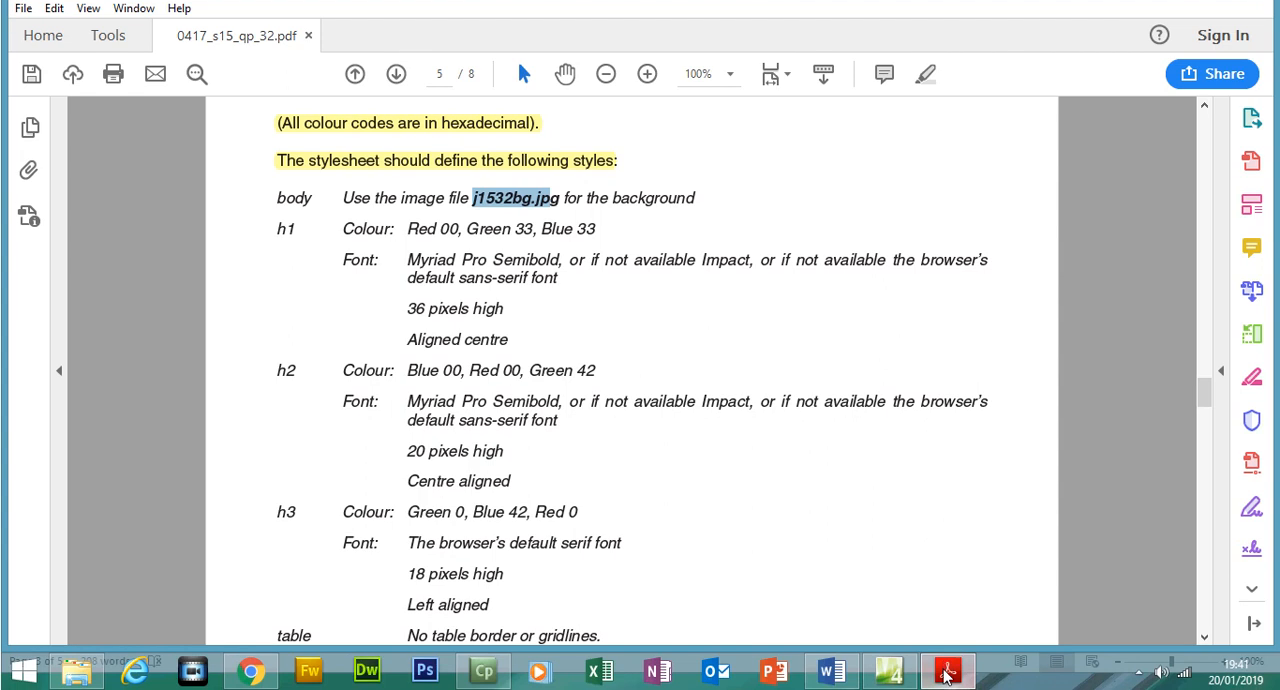
left_click(948, 675)
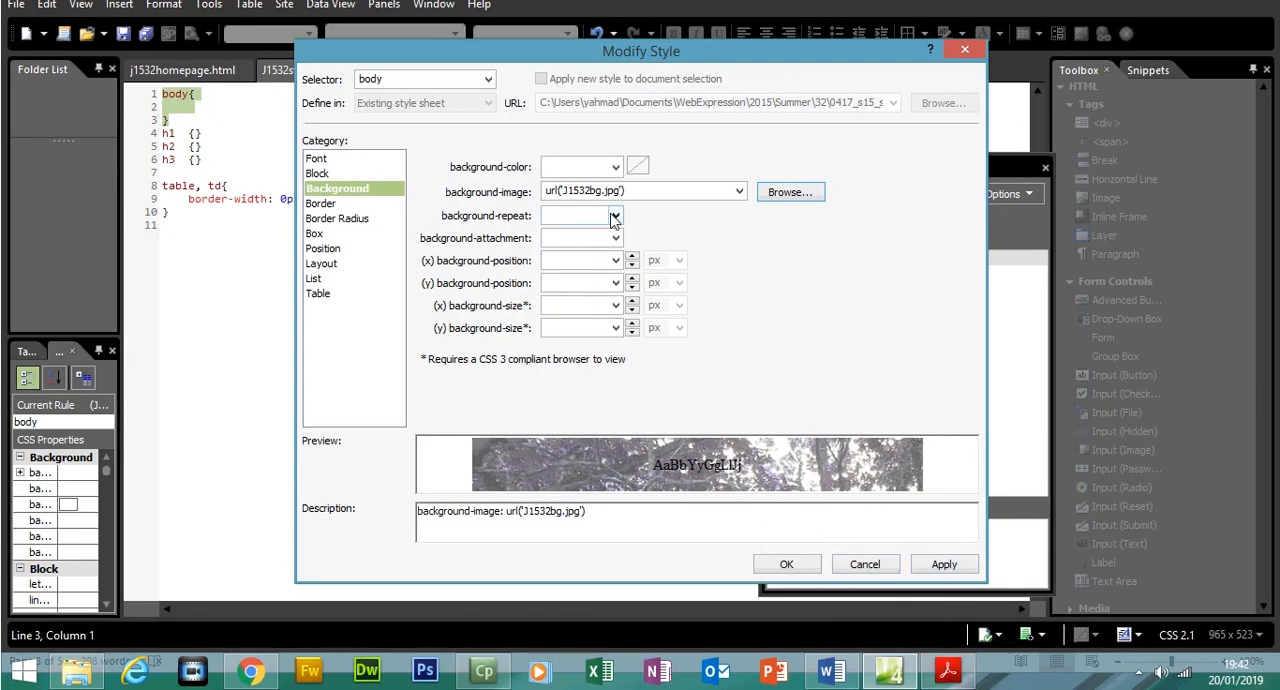
left_click(943, 565)
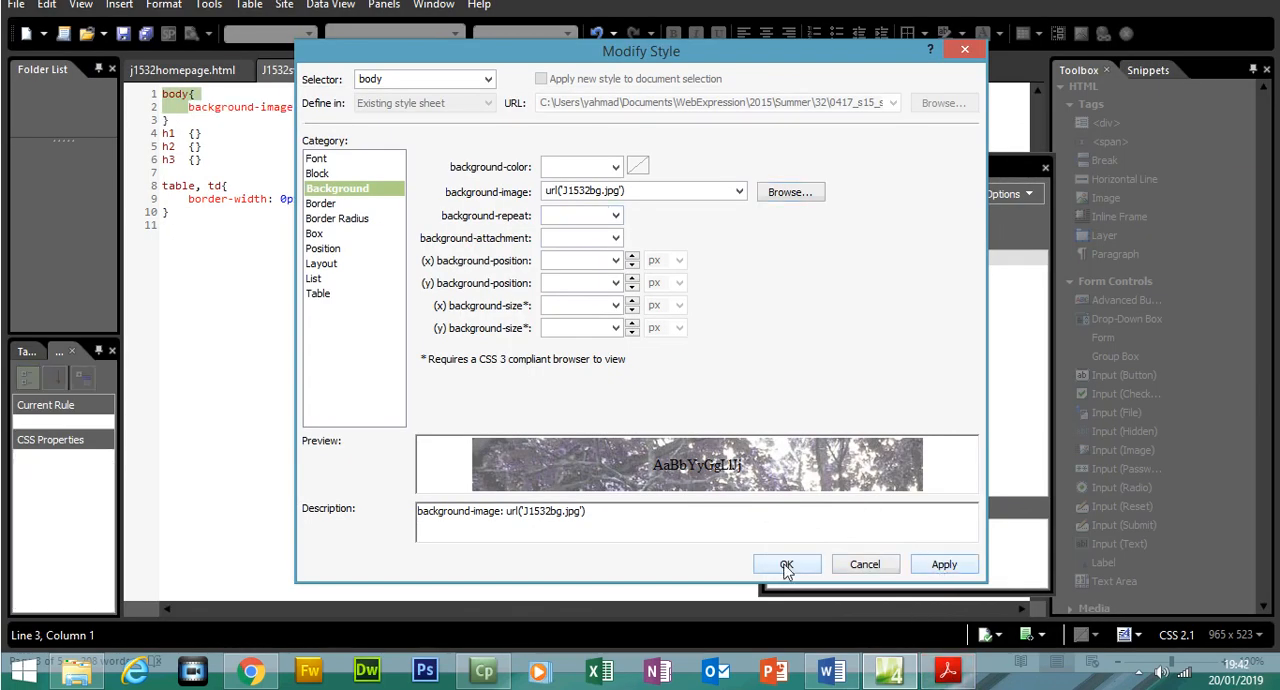
left_click(786, 567)
Open the h1 style for modification in Expression Web, and select its red and green colour values in the exam paper in Acrobat Reader
left_click(964, 677)
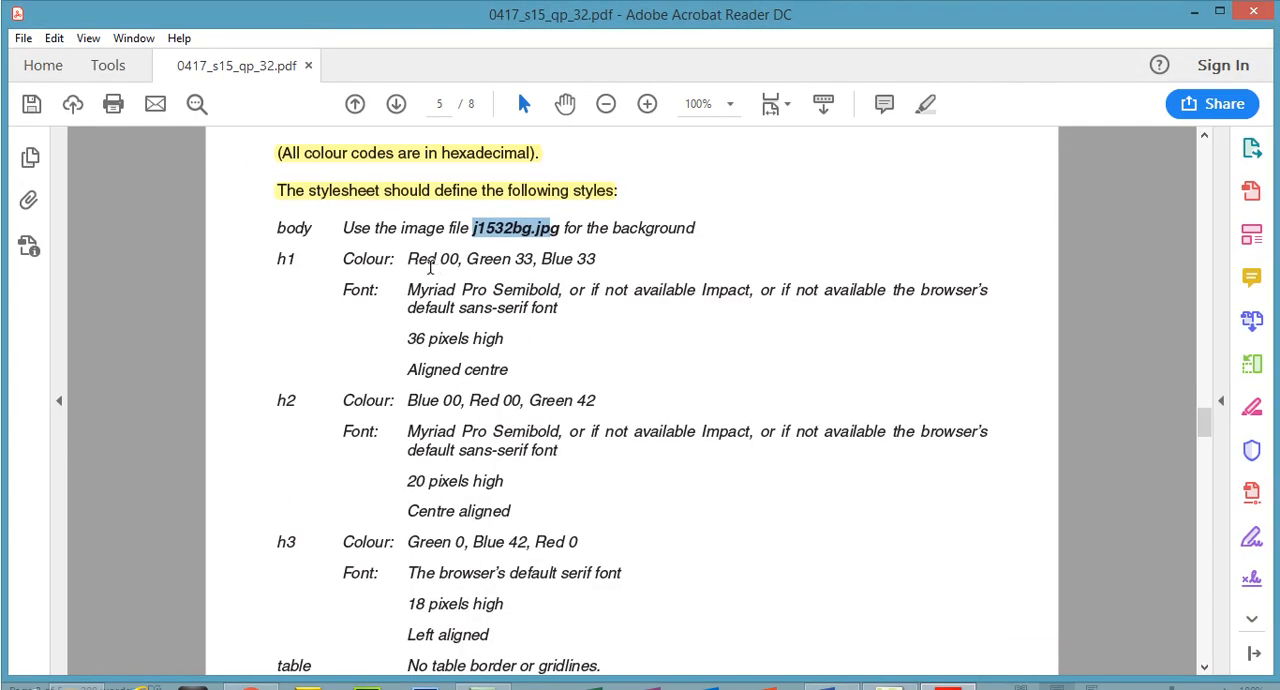
left_click(948, 670)
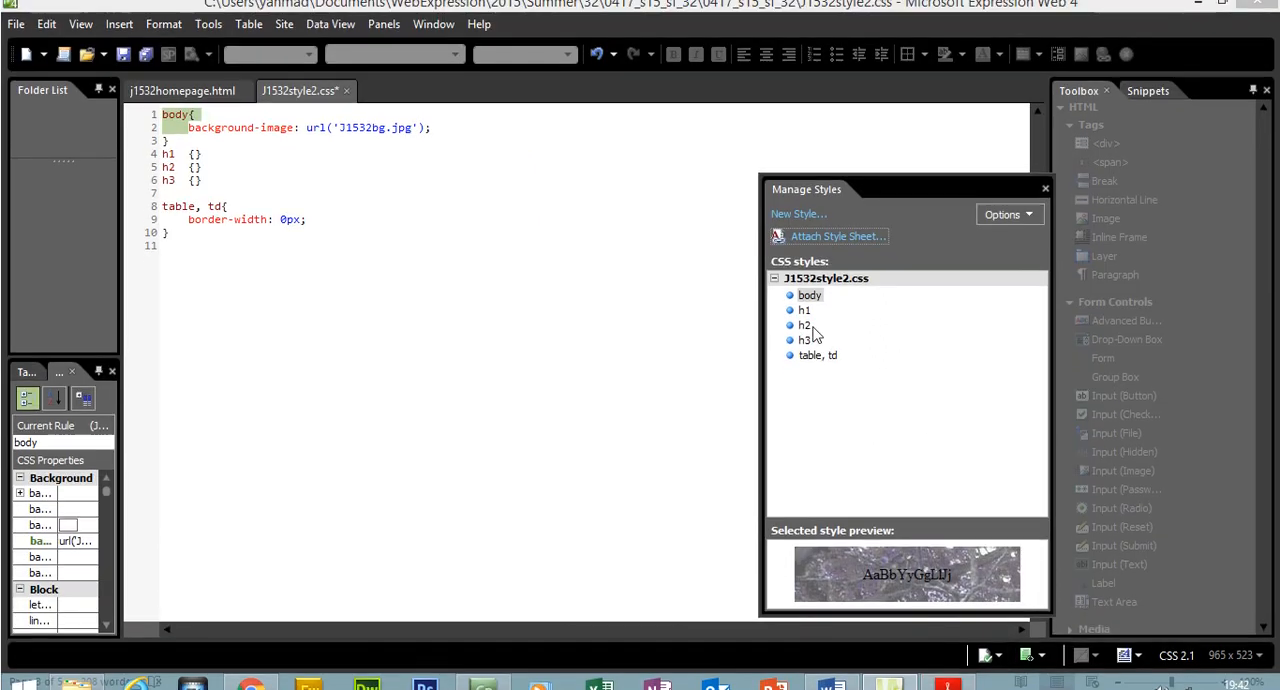
left_click(806, 320)
right_click(808, 322)
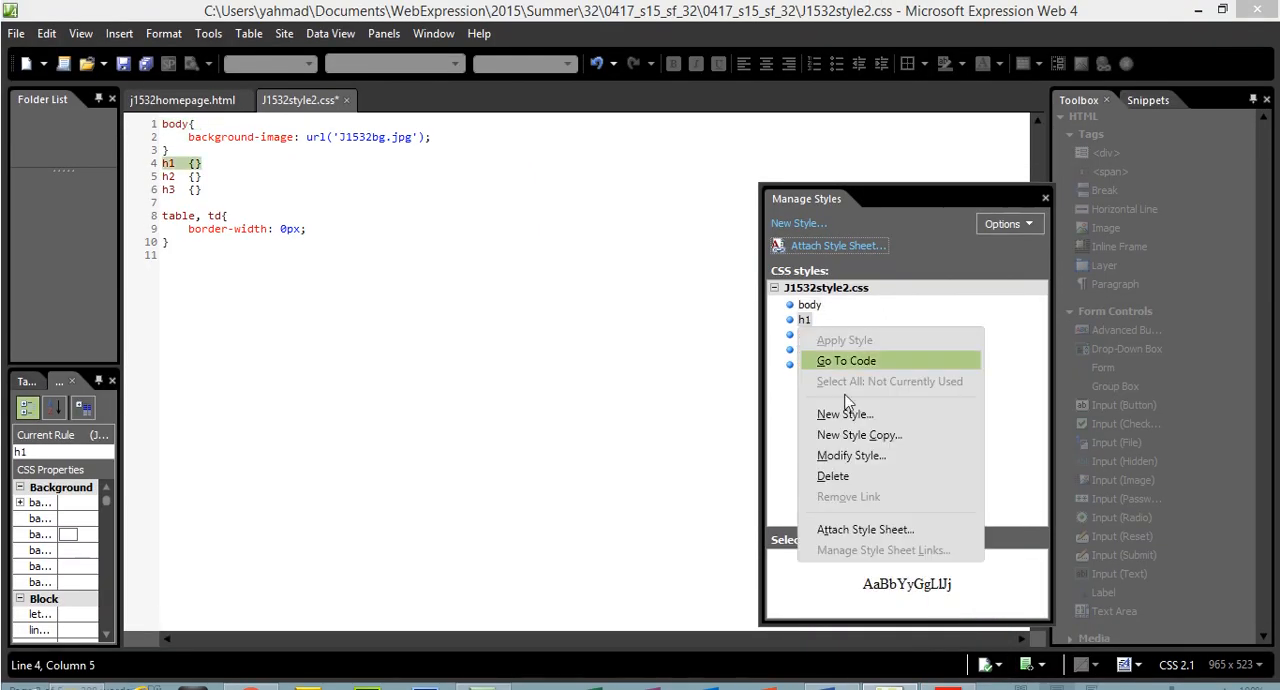
left_click(869, 454)
left_click(948, 670)
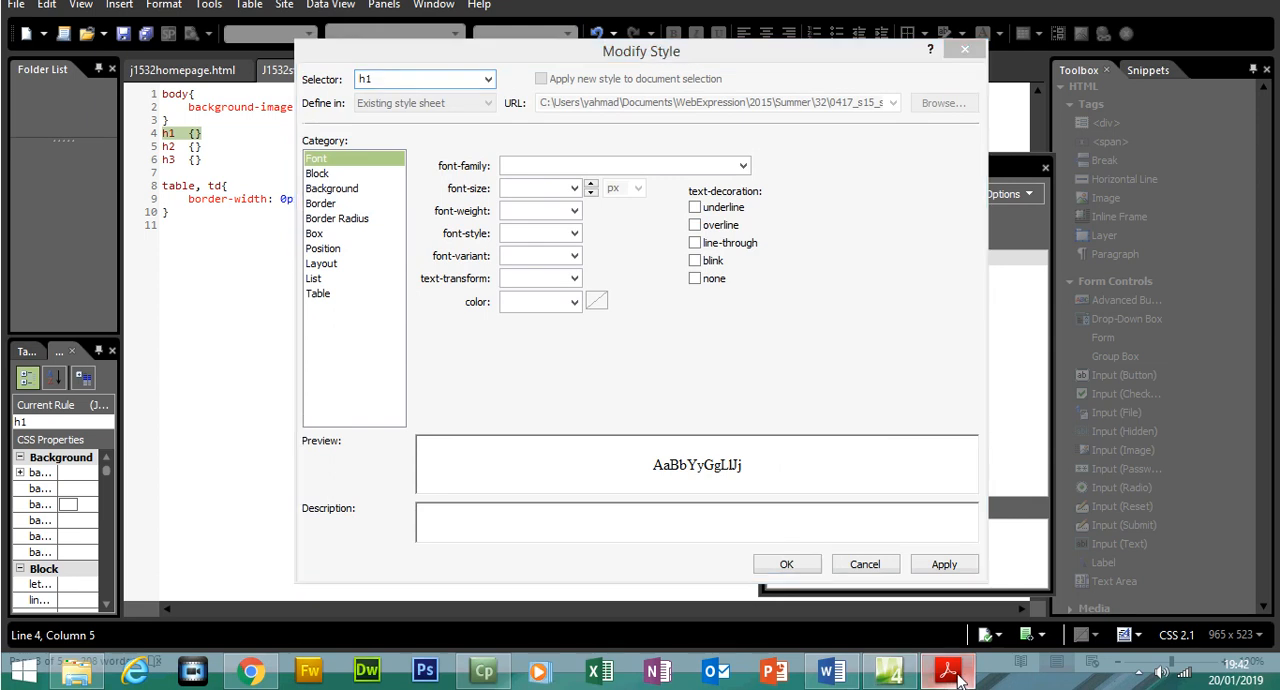
left_click_drag(408, 259, 532, 260)
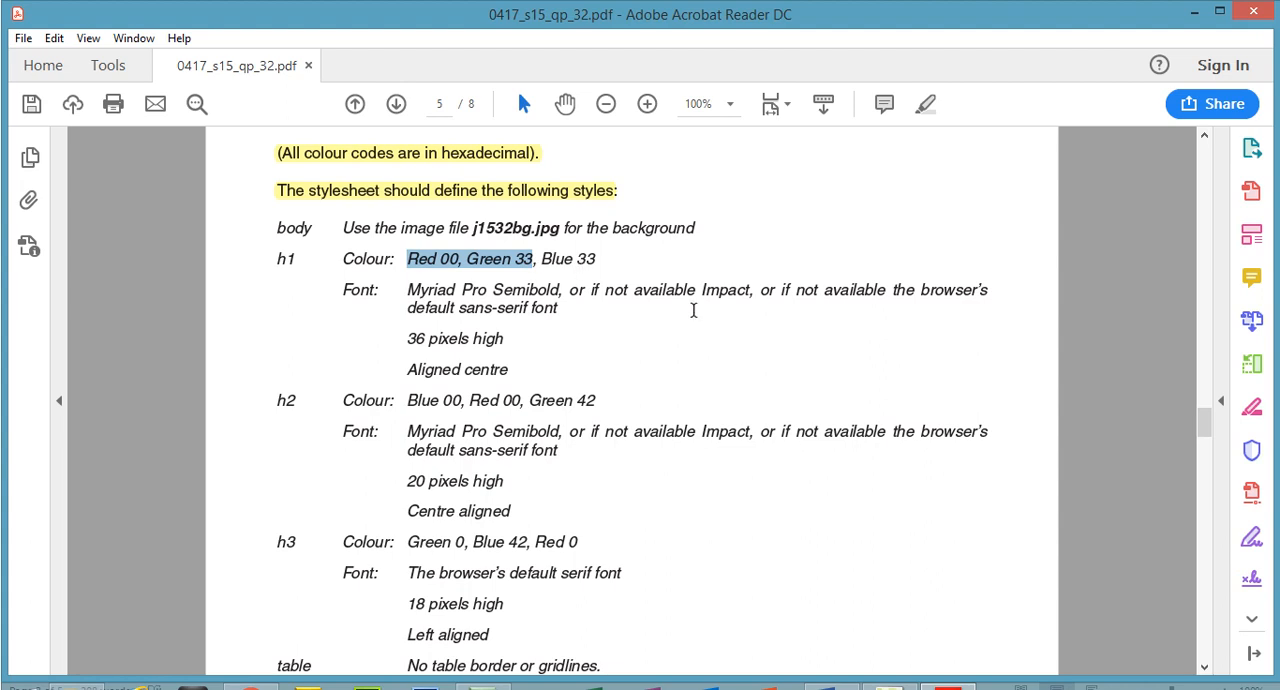
In Expression Web, set the h1 style's font colour to #003333
left_click(888, 670)
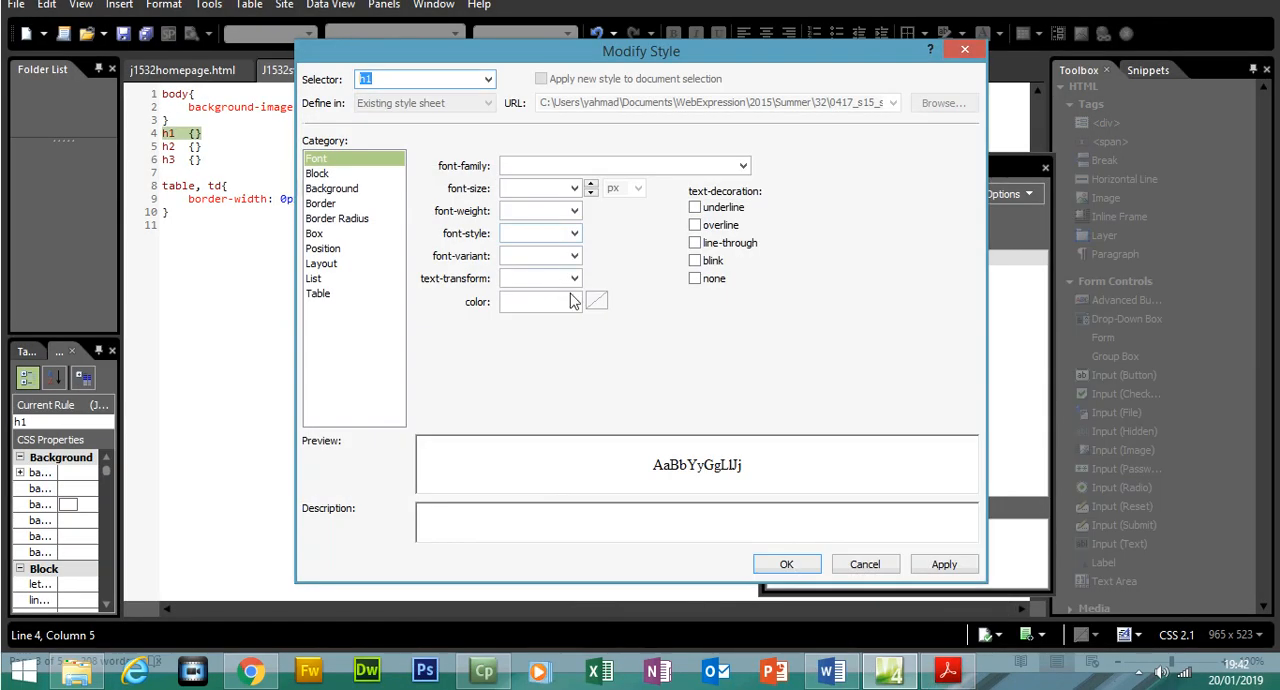
left_click(574, 301)
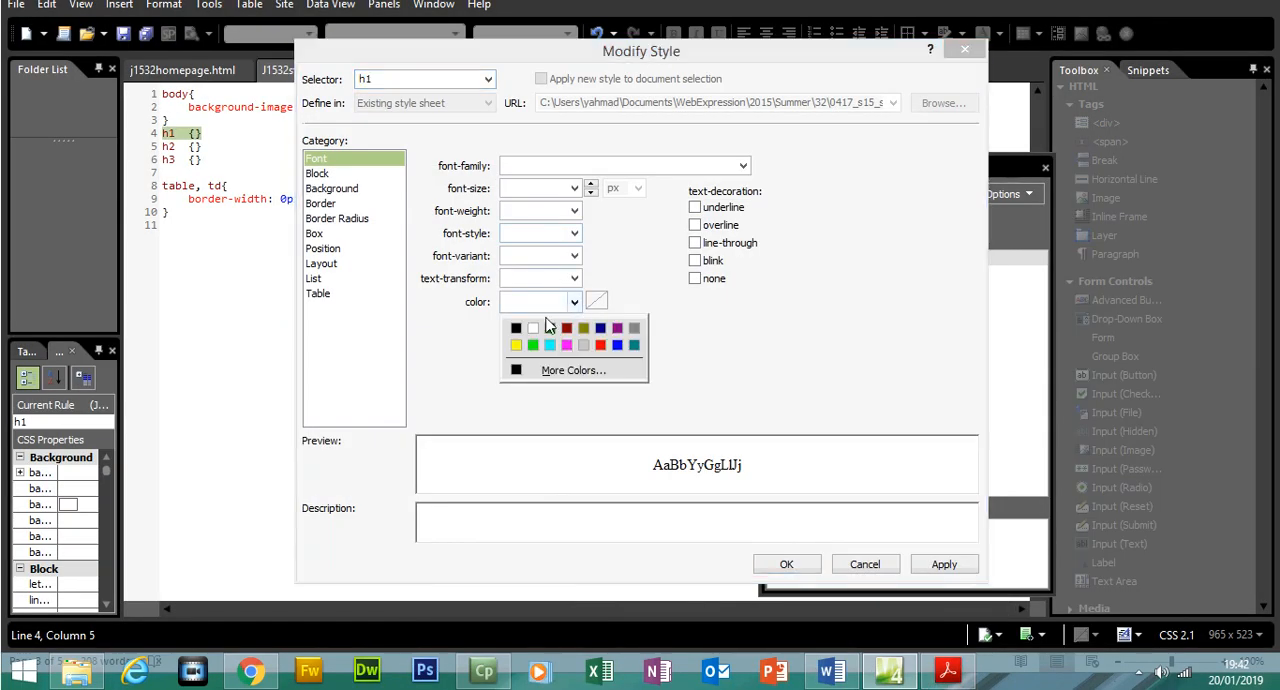
left_click(513, 328)
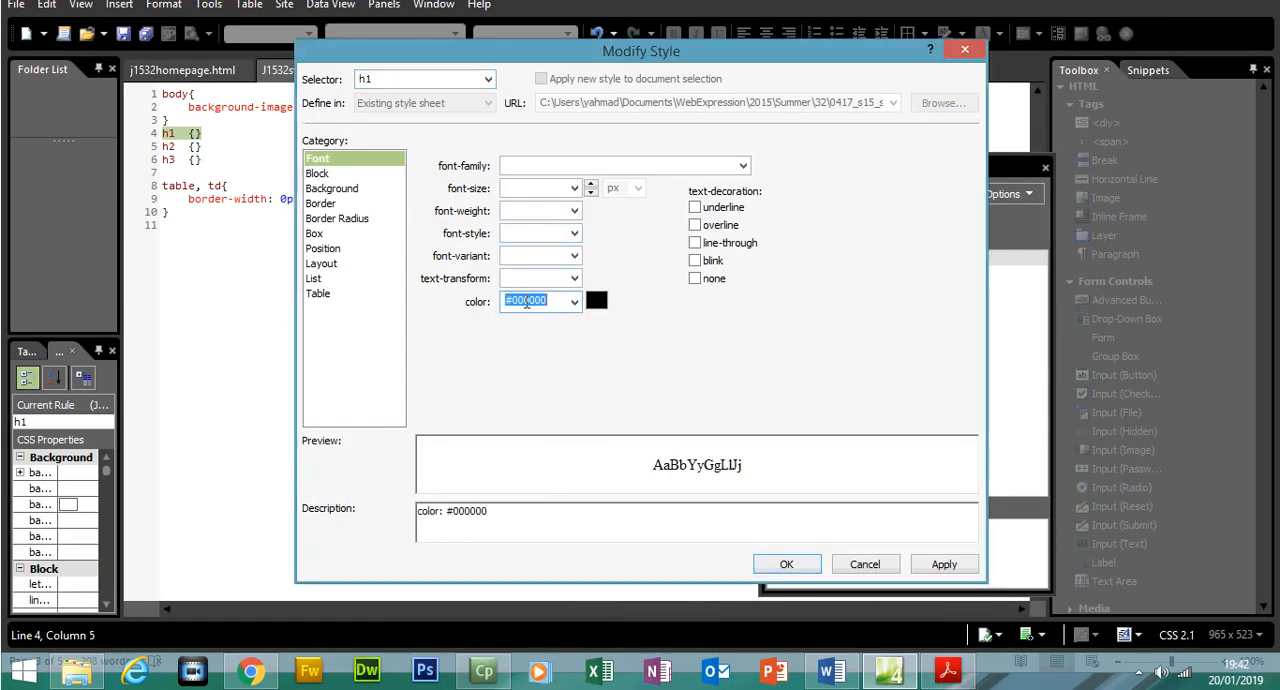
left_click_drag(523, 303, 549, 301)
type("3333")
Copy the font name Myriad Pro Semibold from the exam paper into the h1 style's font family in Expression Web, followed by a comma
left_click(948, 670)
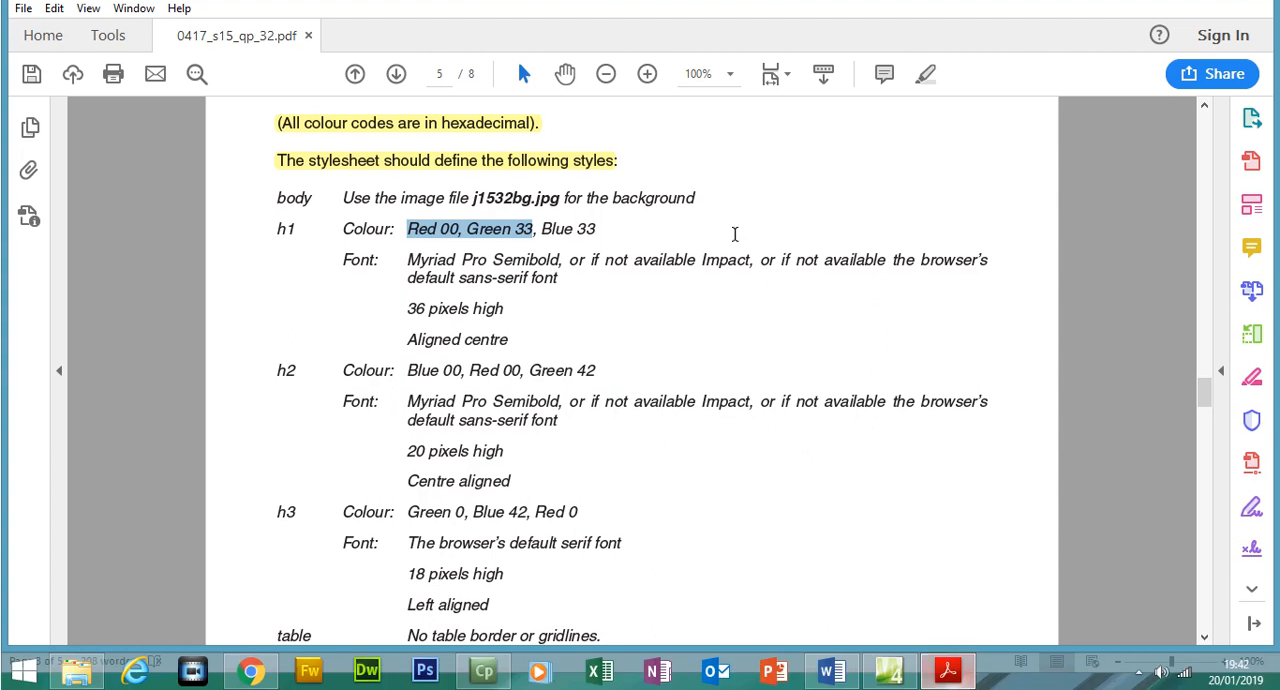
left_click(890, 670)
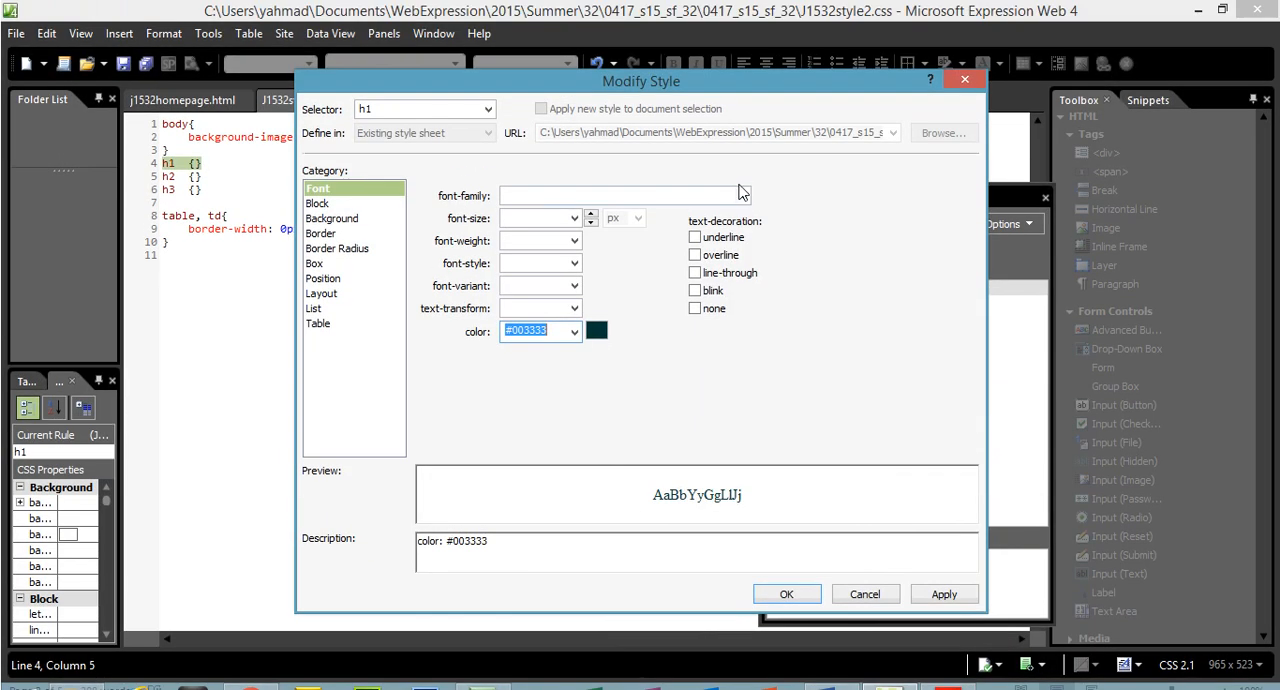
left_click(743, 196)
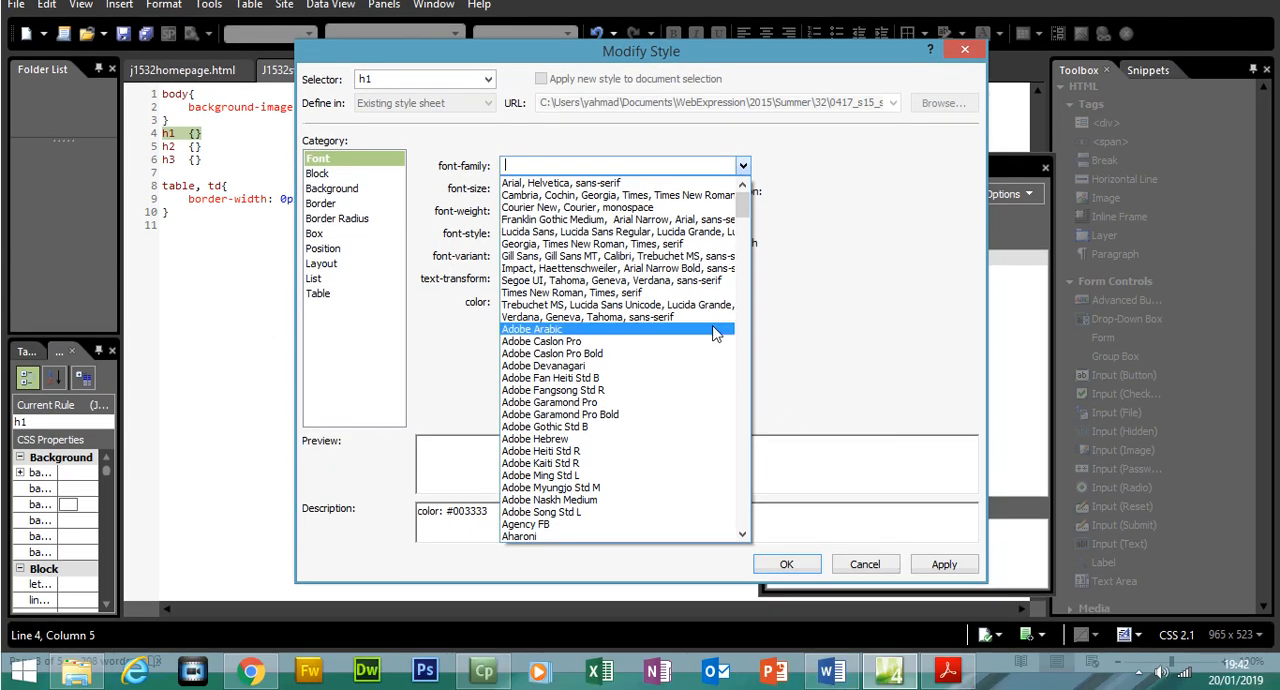
left_click(947, 670)
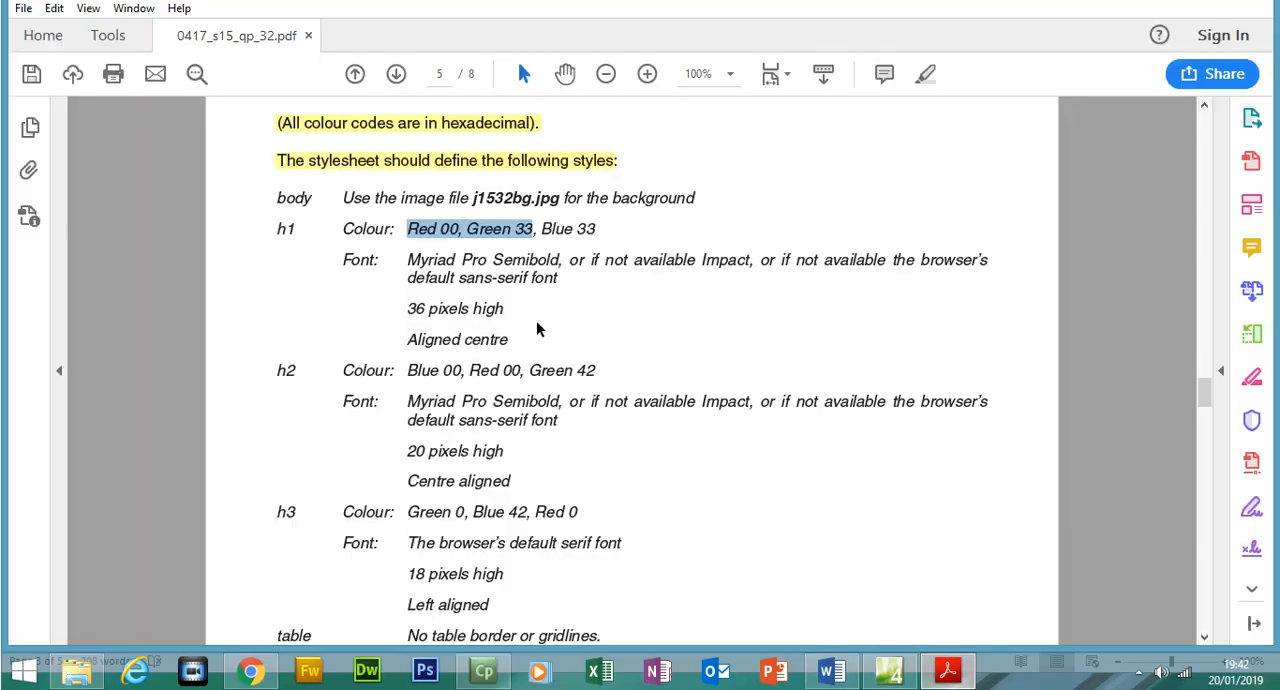
left_click_drag(416, 290, 553, 300)
right_click(553, 300)
left_click(575, 312)
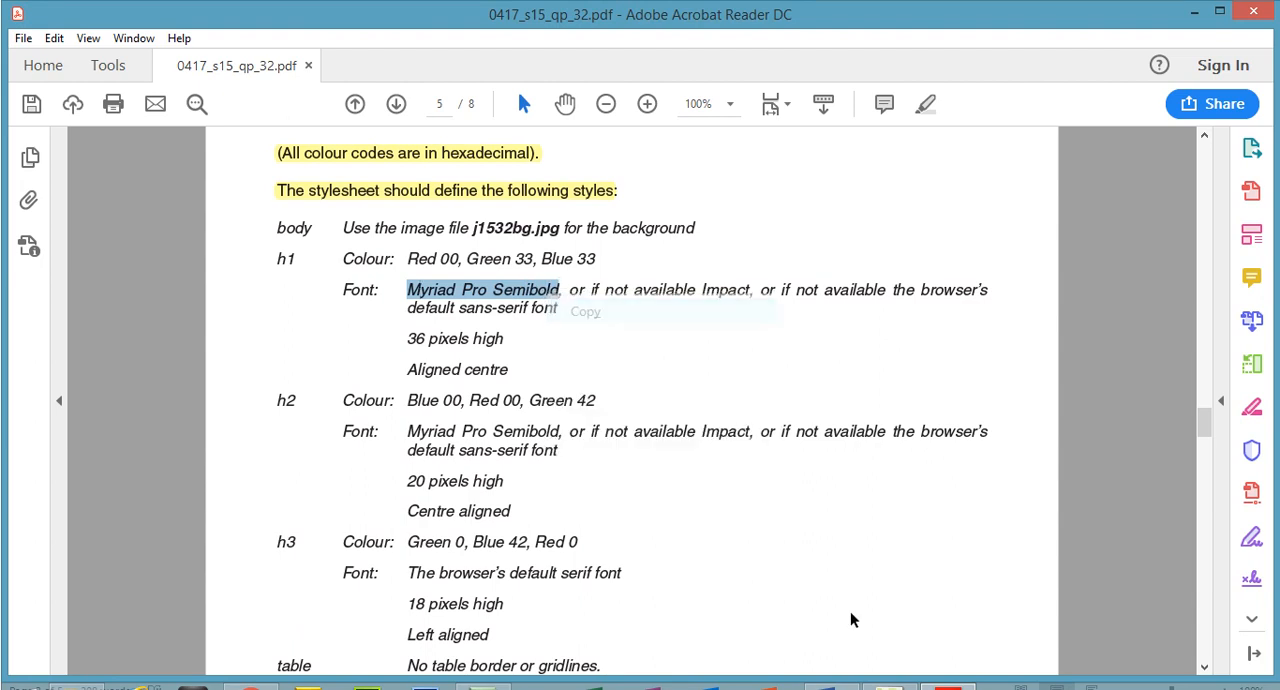
left_click(890, 670)
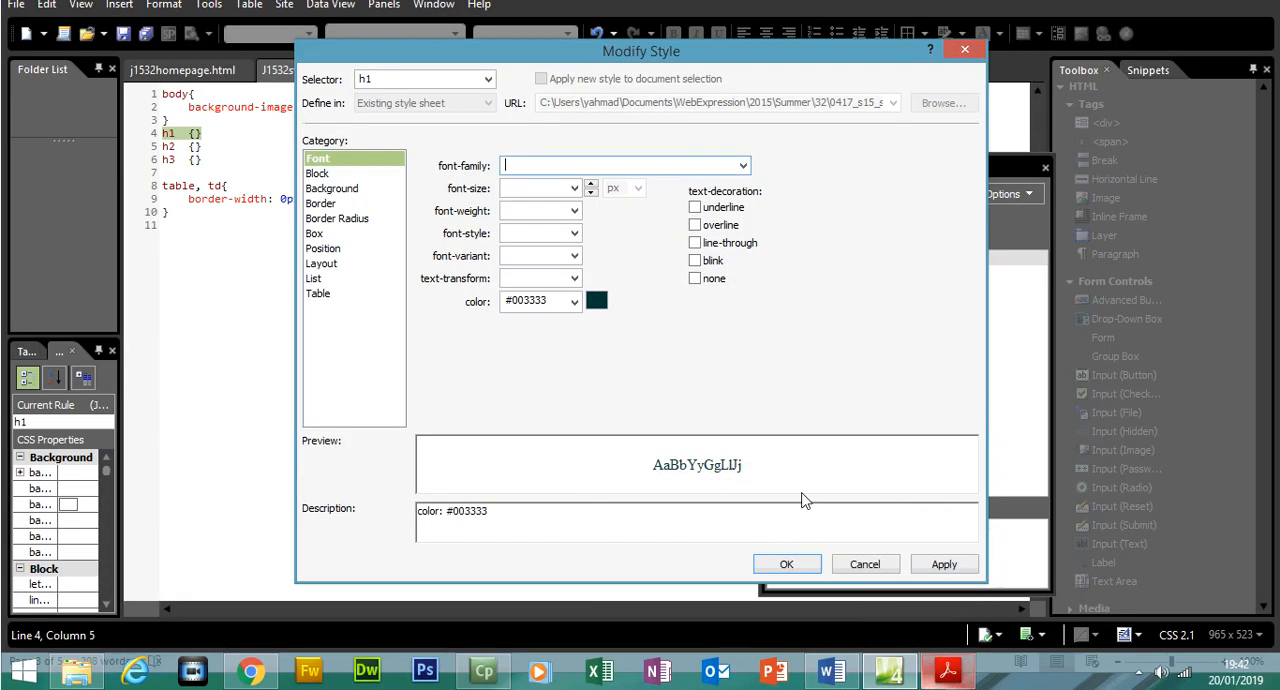
key("ctrl+v")
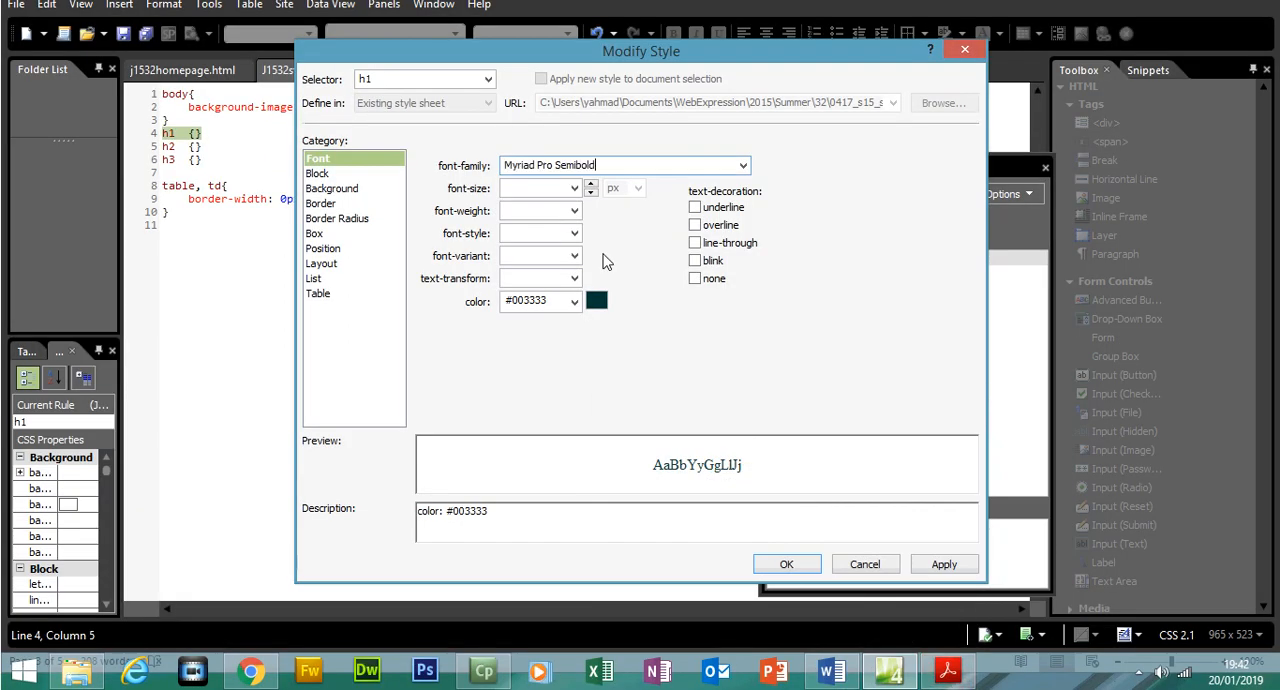
type(",")
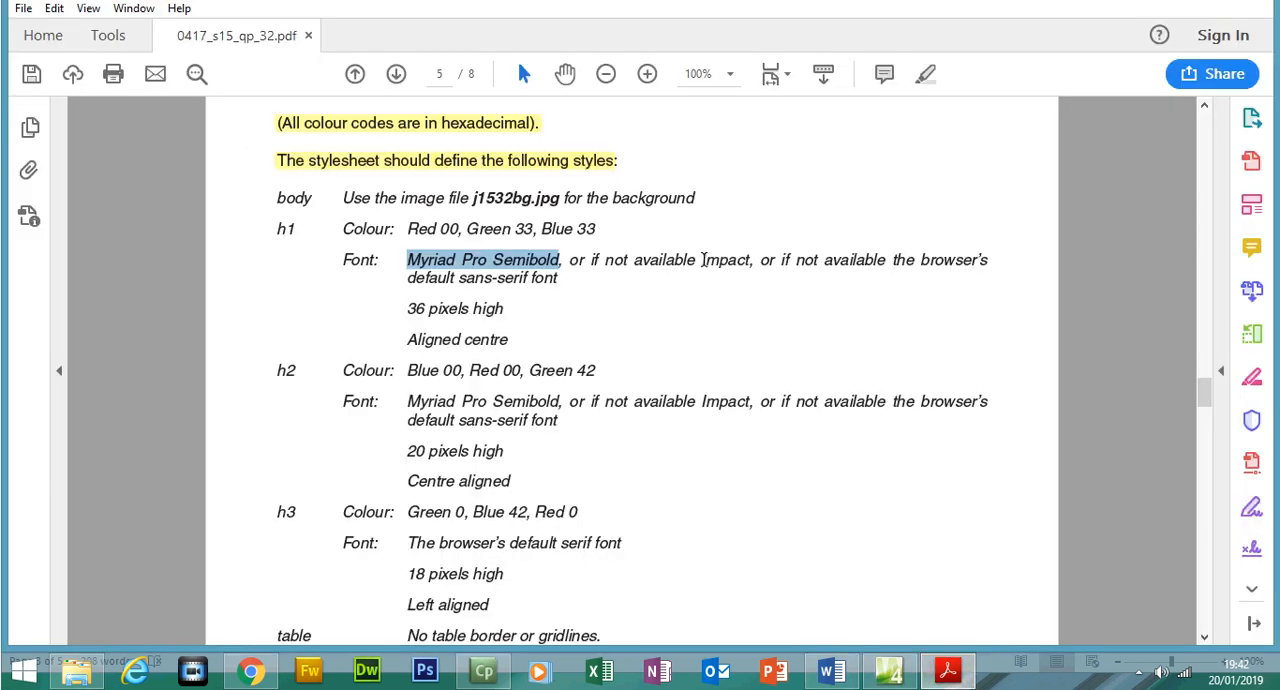
Copy Impact from the exam paper's h1 font requirement and add it as the second font in the h1 font family
double_click(708, 260)
left_click_drag(701, 260, 752, 262)
right_click(752, 262)
left_click(786, 277)
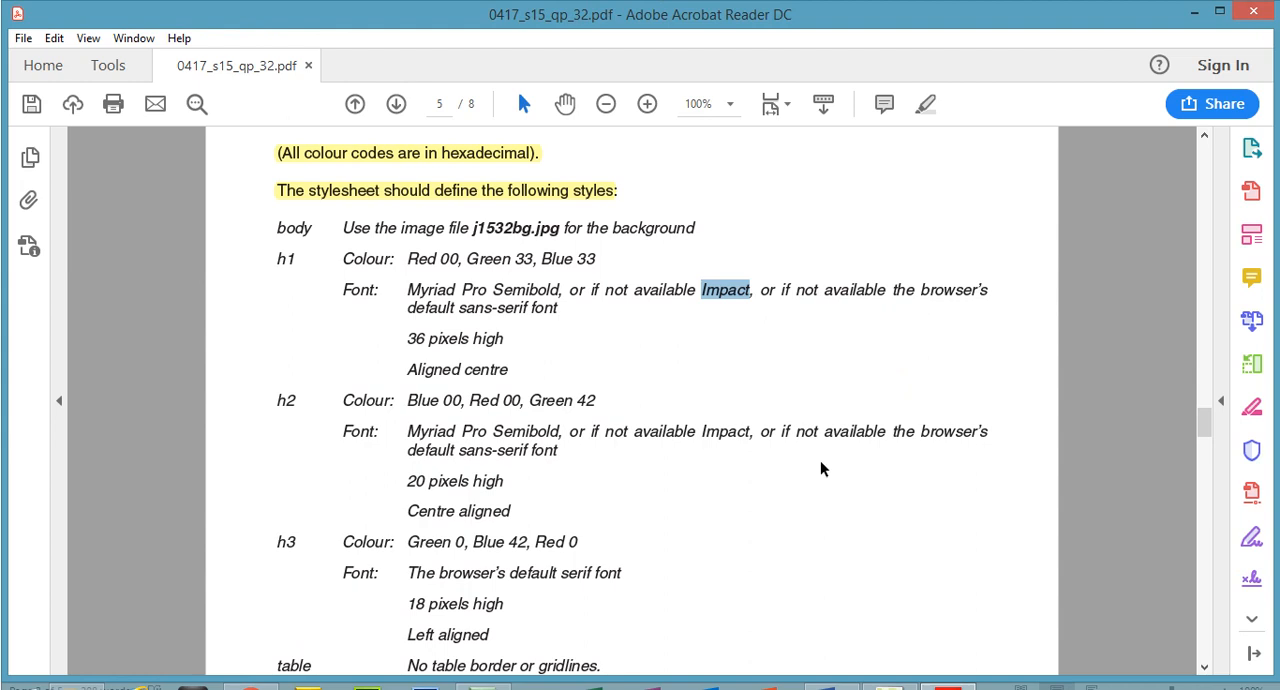
left_click(965, 668)
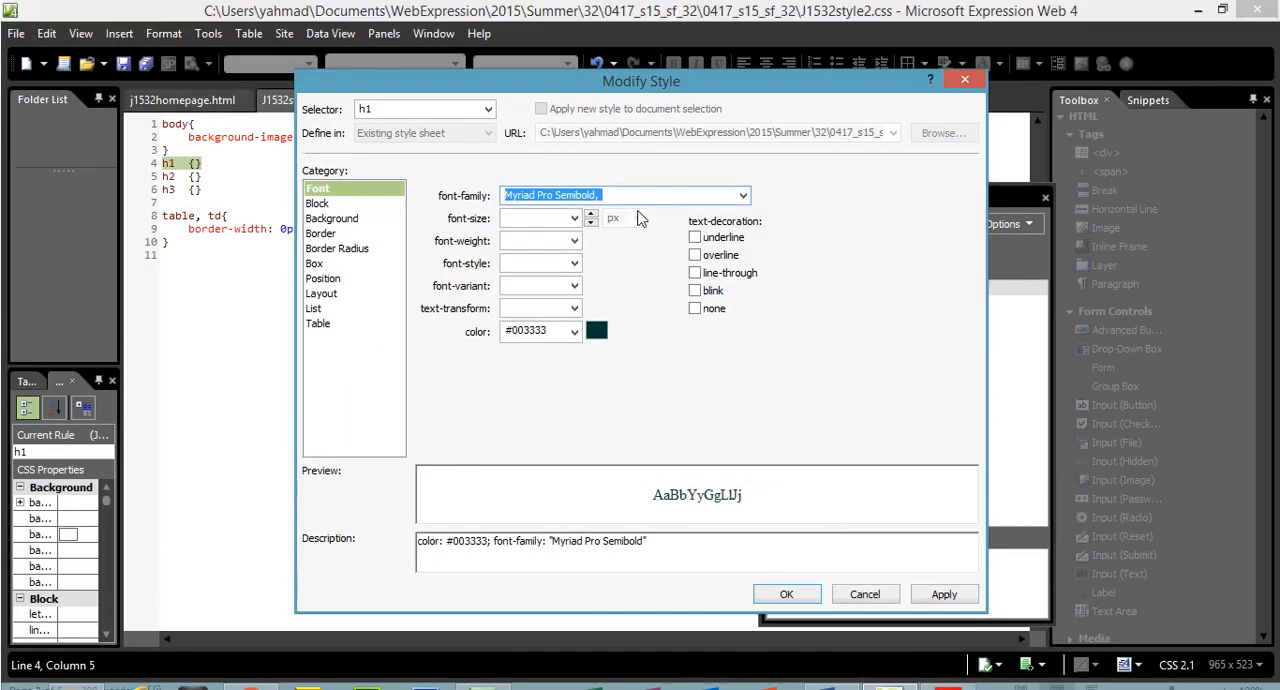
left_click(635, 195)
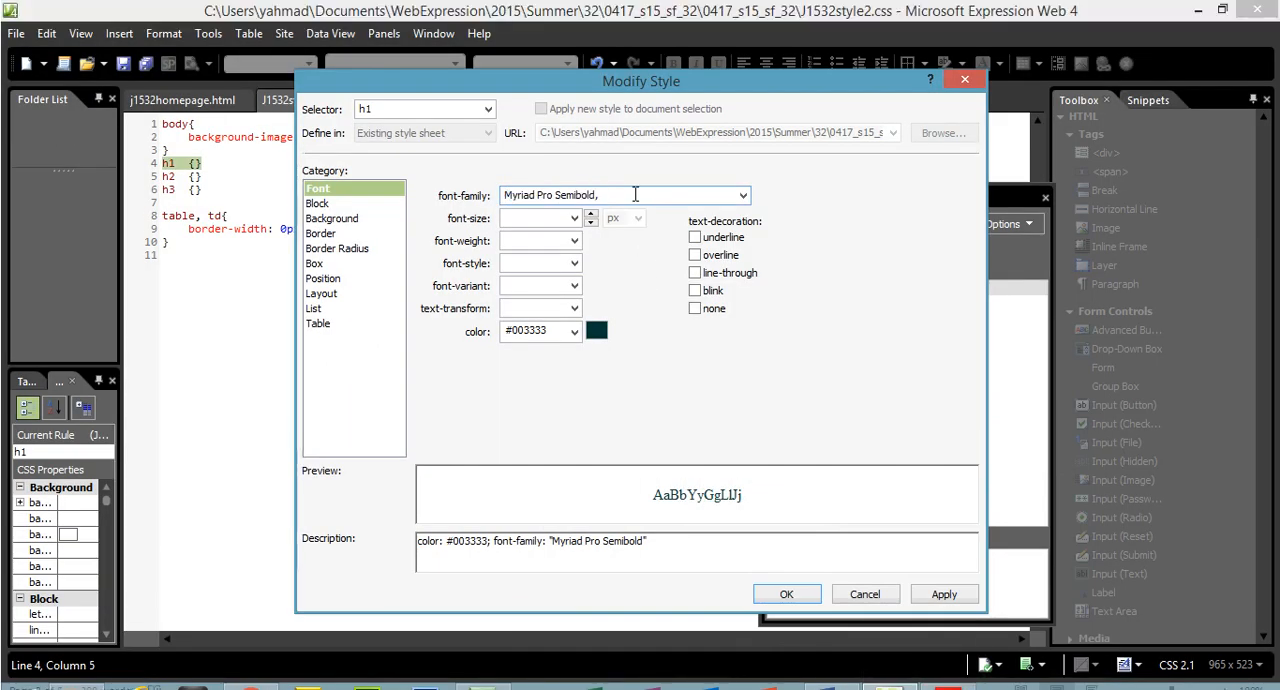
key("ctrl+v")
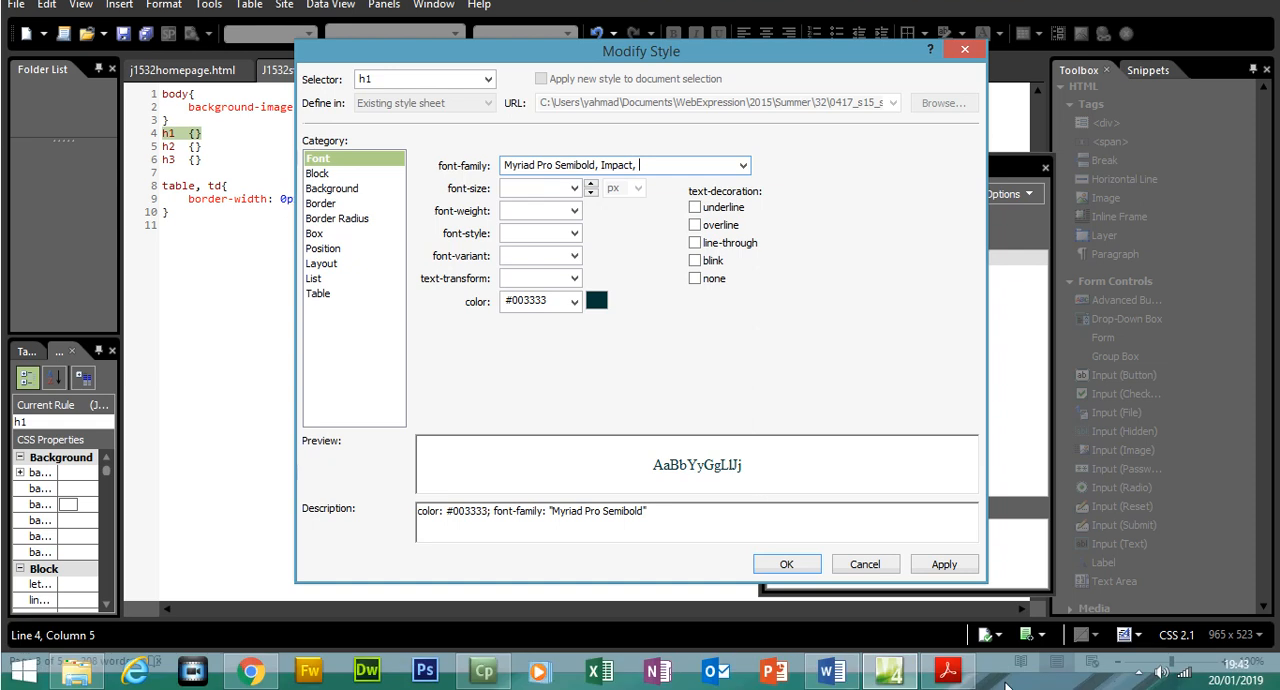
Copy sans-serif from the exam paper's h1 requirement and add it as the last fallback in the h1 font family
left_click(950, 668)
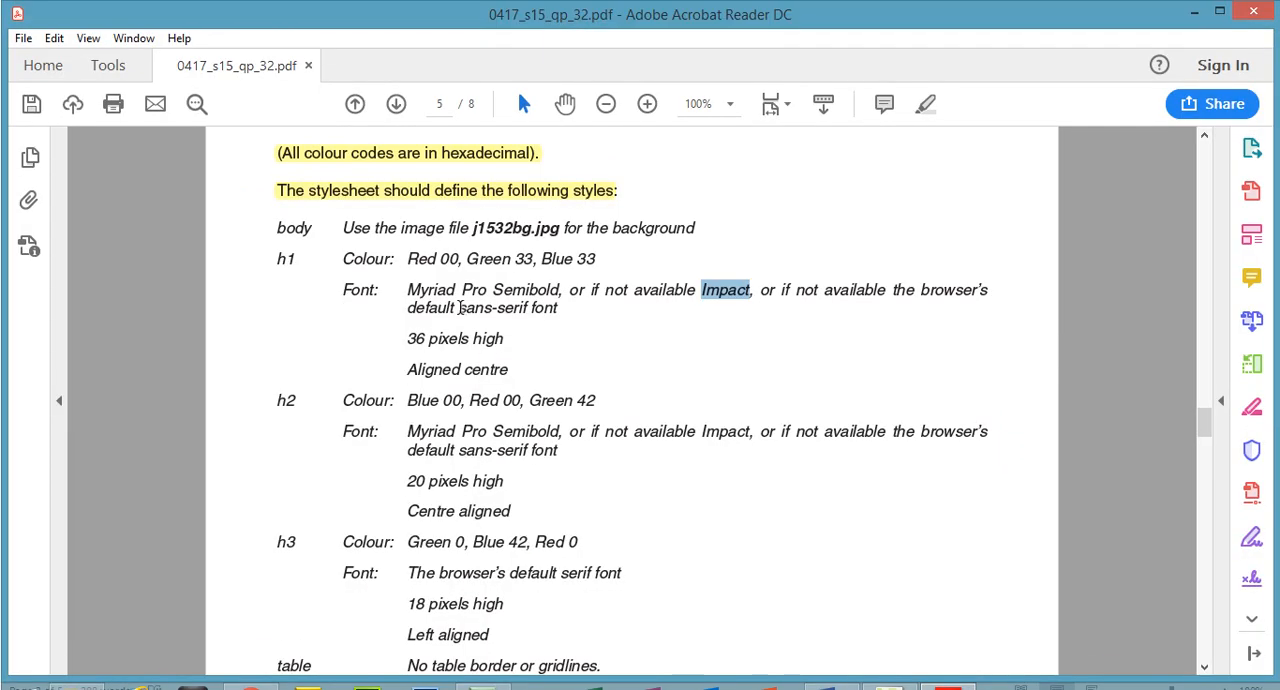
left_click_drag(459, 308, 520, 309)
right_click(524, 313)
left_click(553, 333)
left_click(947, 674)
left_click(685, 196)
key("ctrl+v")
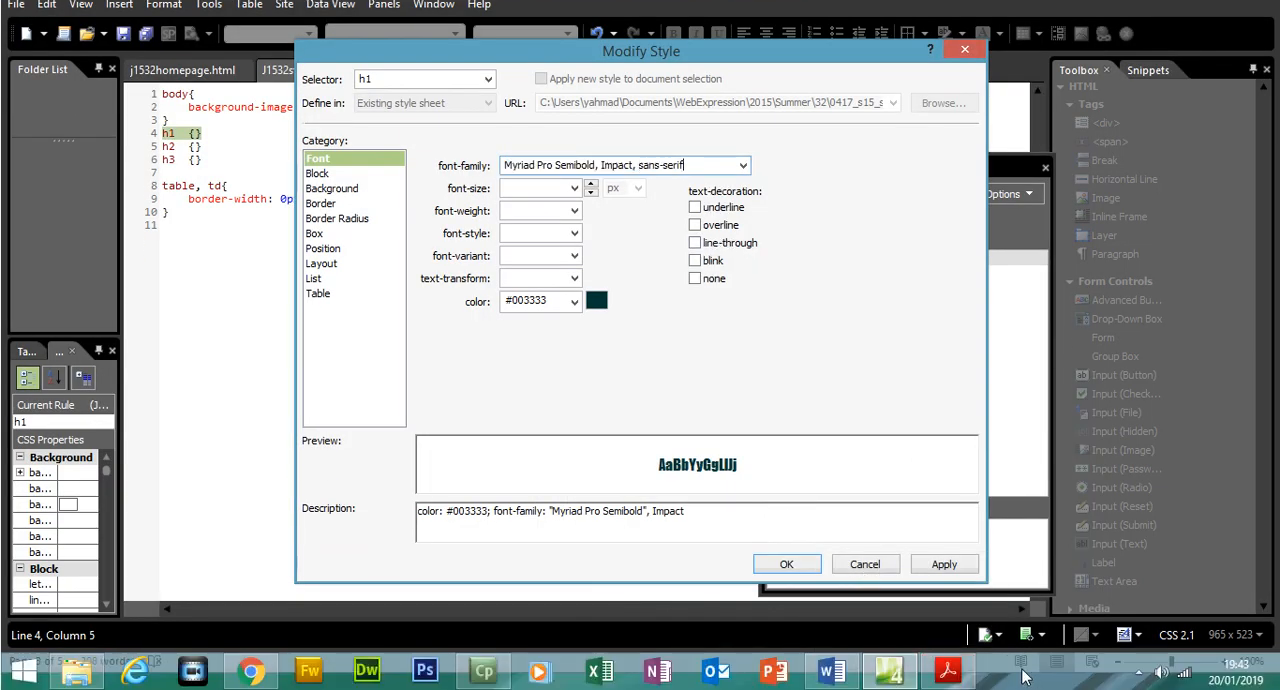
Check the h1 size and alignment in the exam paper, and set the h1 font size to 36 px in Expression Web
left_click(952, 673)
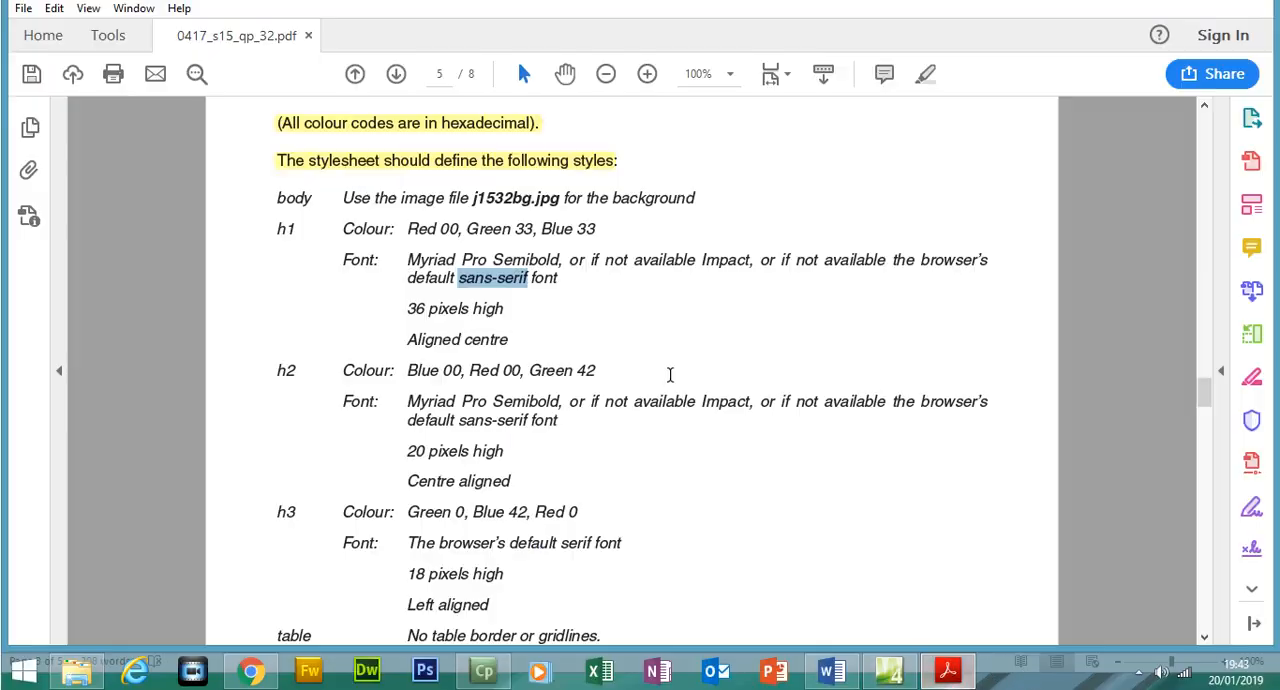
left_click_drag(407, 309, 509, 371)
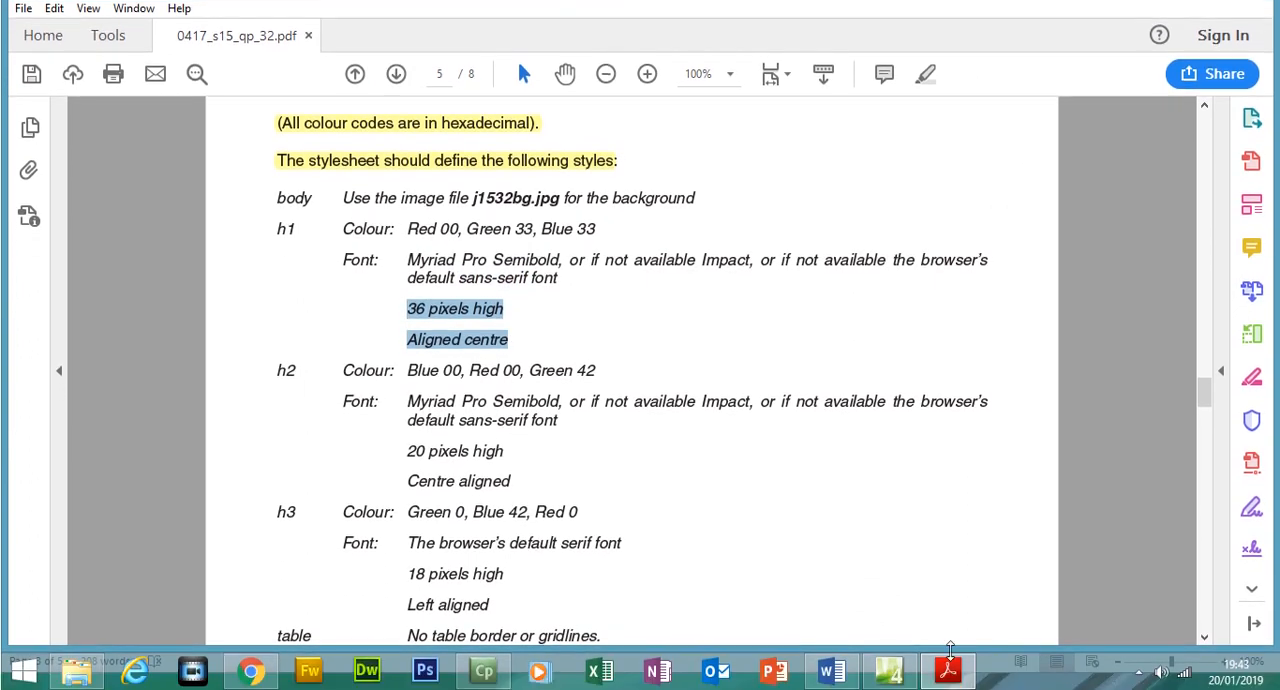
left_click(930, 670)
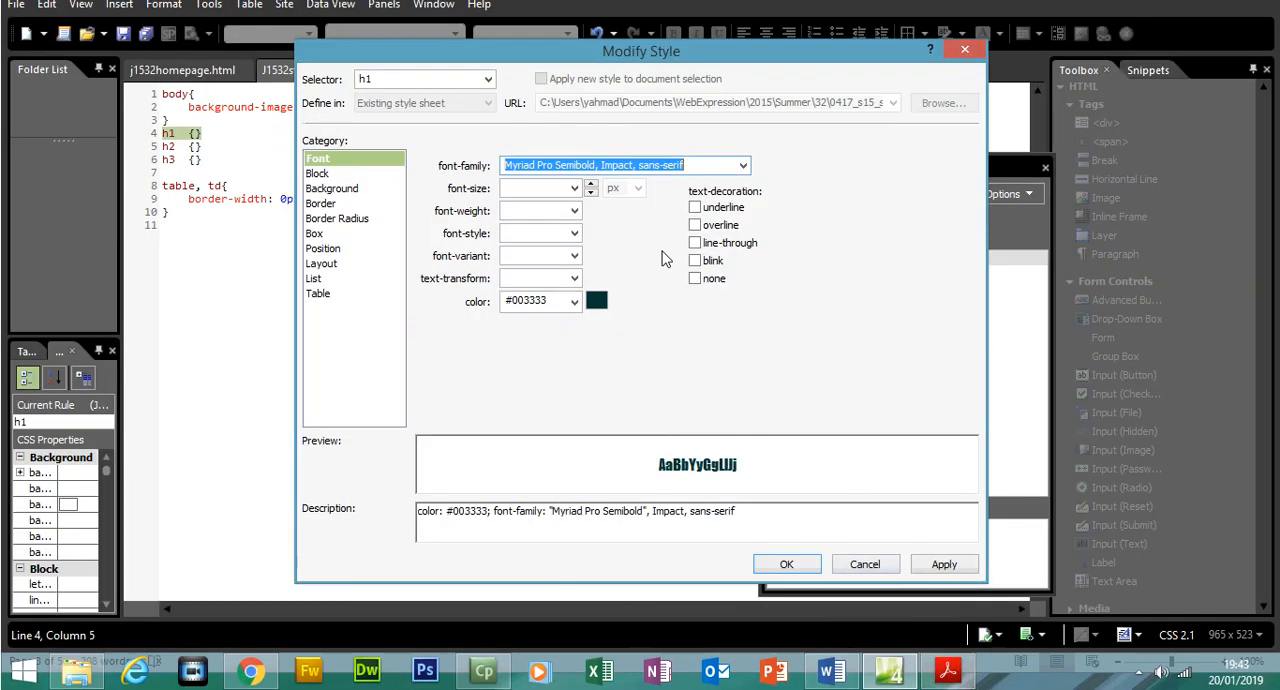
left_click(575, 189)
left_click(535, 193)
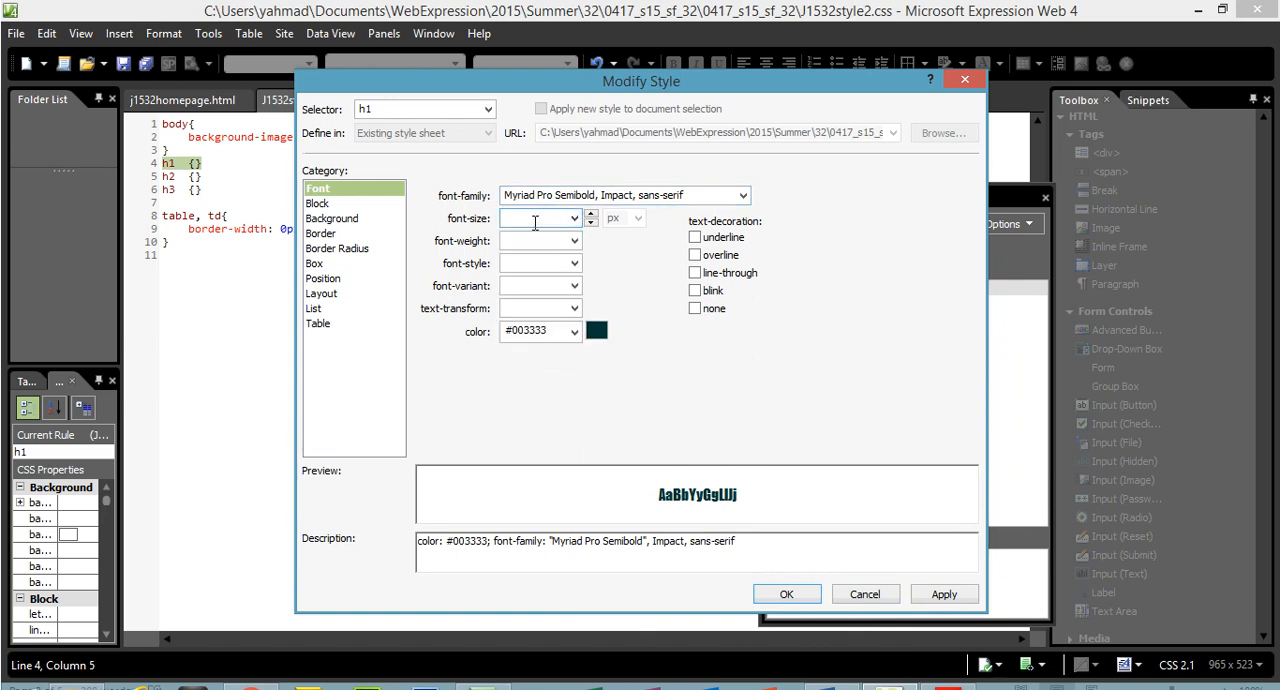
type("36")
Set the h1 style's text alignment to center, and apply and confirm the style changes
left_click(316, 203)
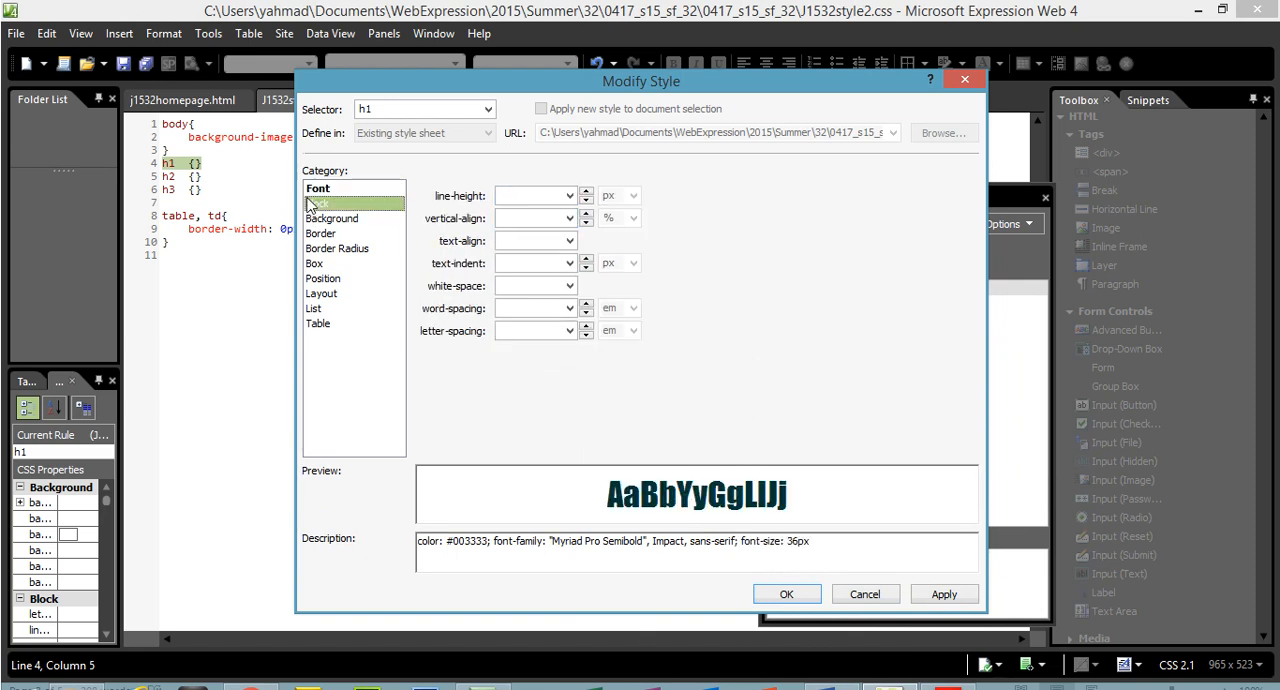
left_click(569, 241)
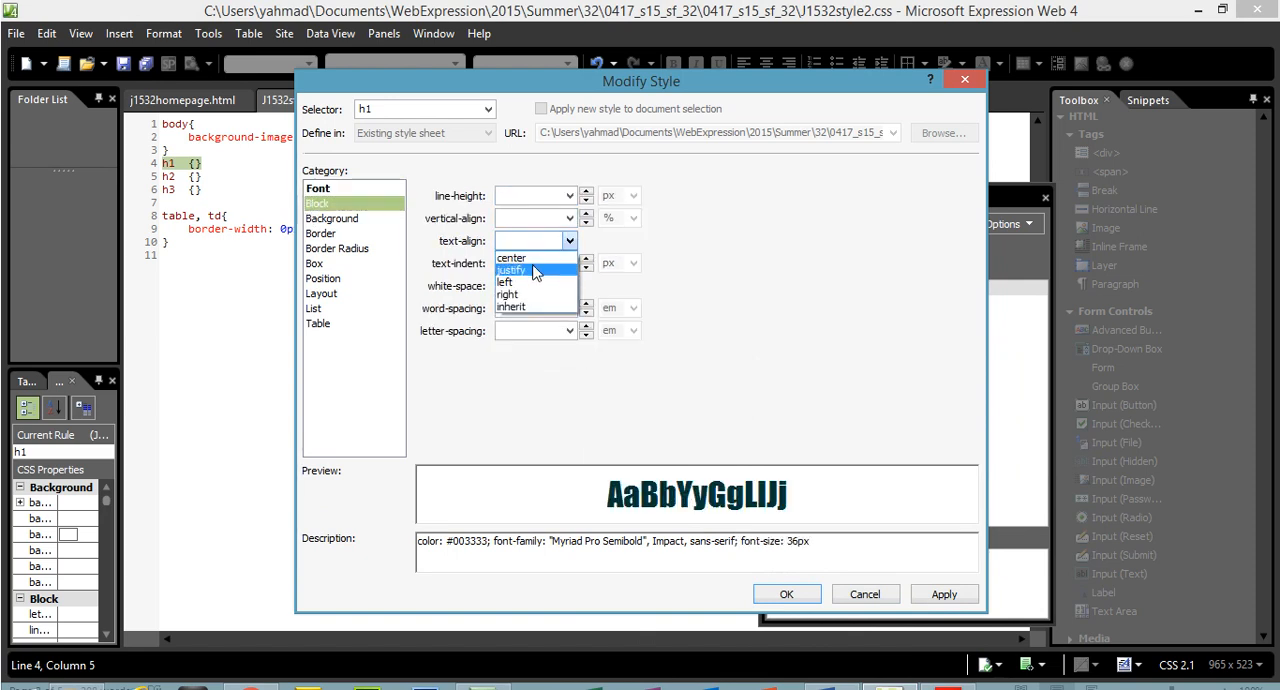
left_click(515, 258)
left_click(945, 566)
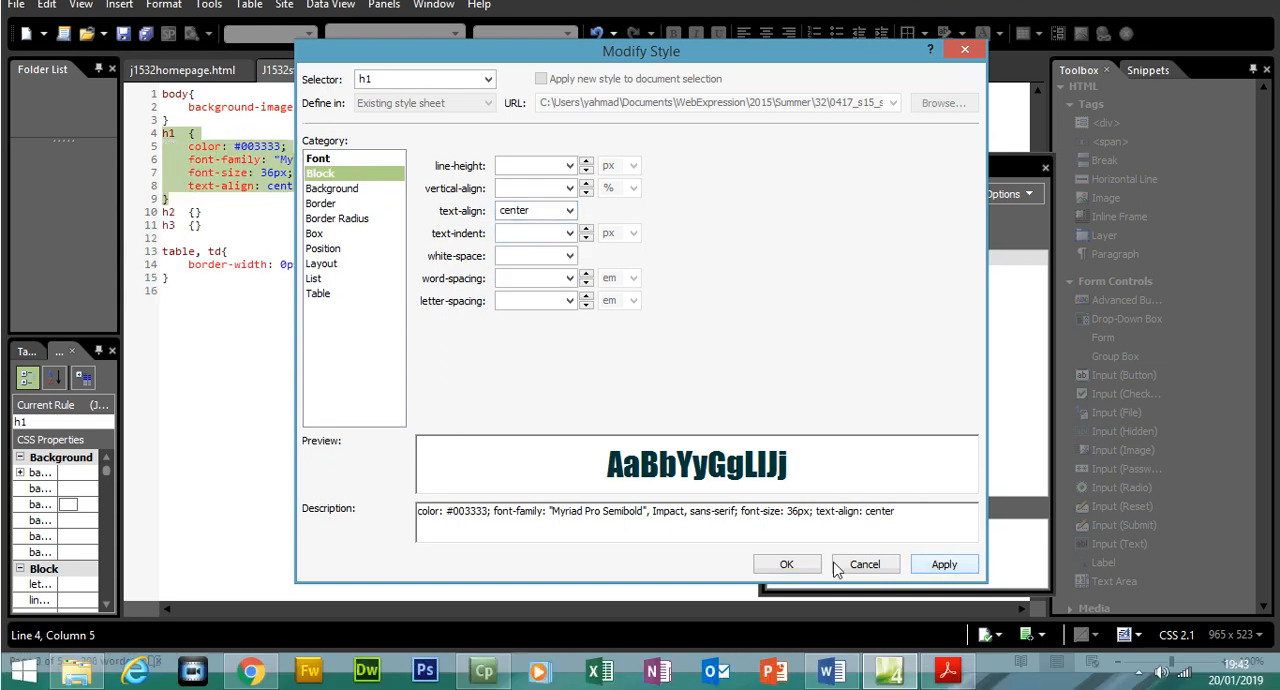
left_click(787, 564)
In the exam paper in Acrobat Reader, highlight the body and h1 style requirements as completed
left_click(948, 672)
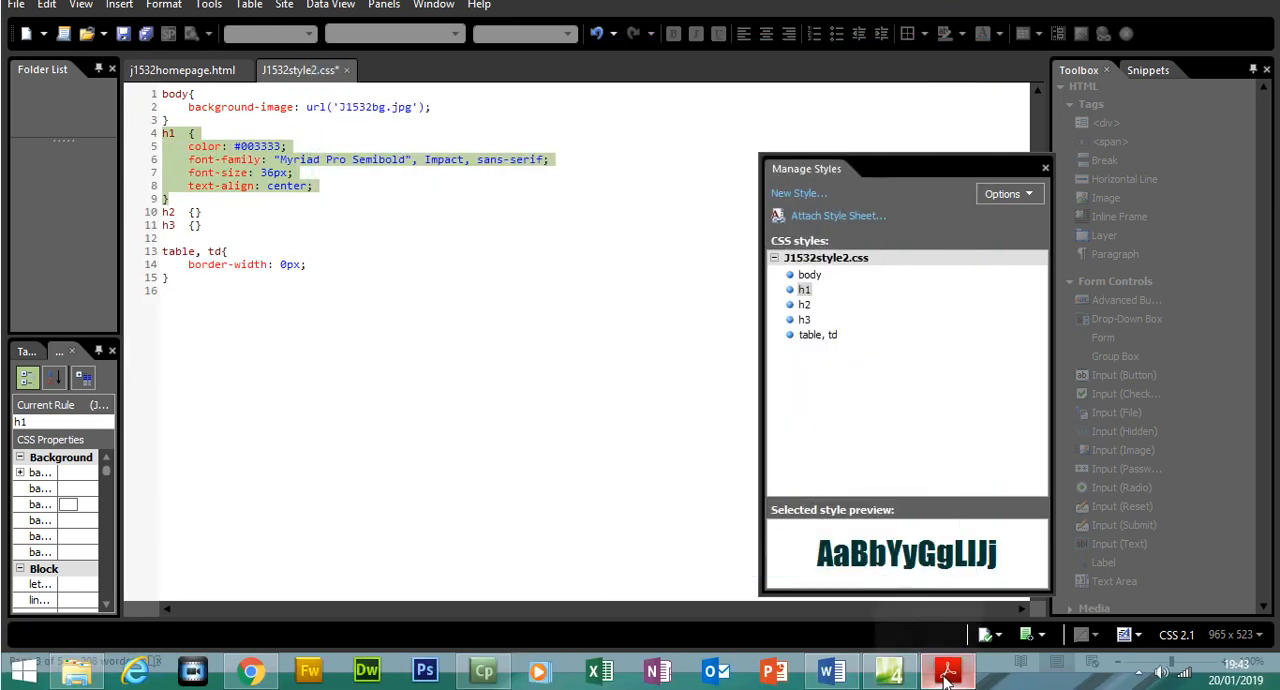
left_click_drag(516, 349, 275, 202)
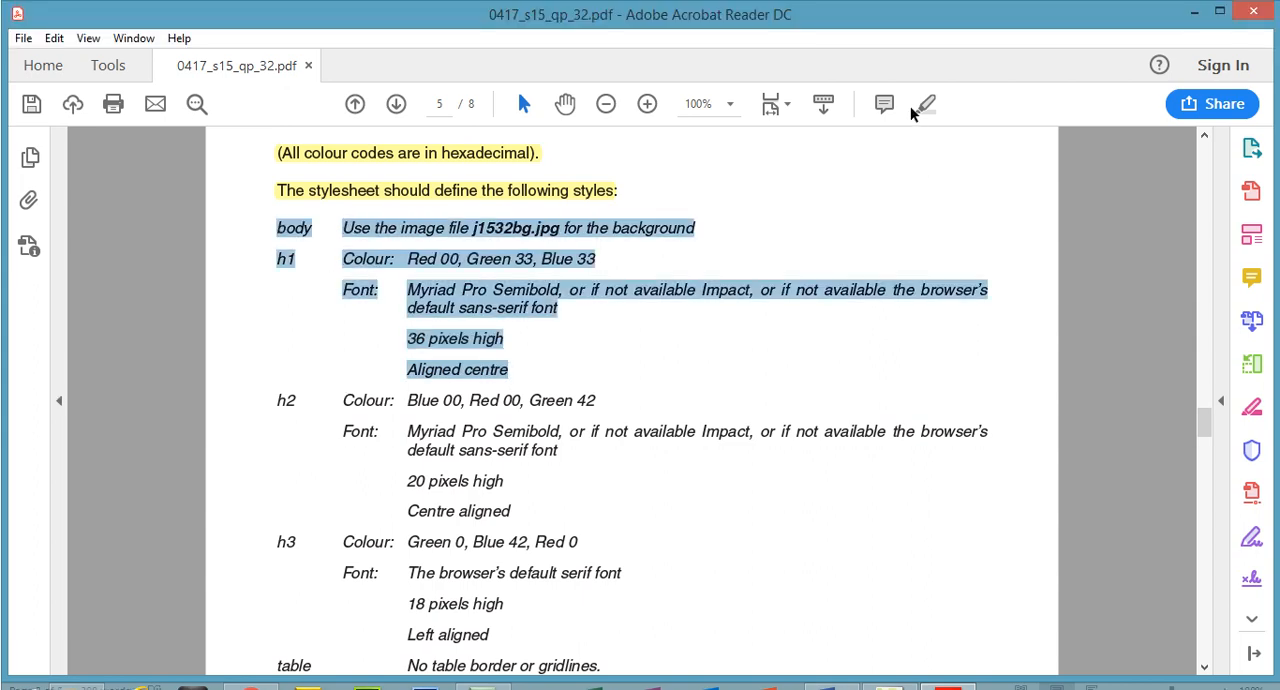
left_click(925, 104)
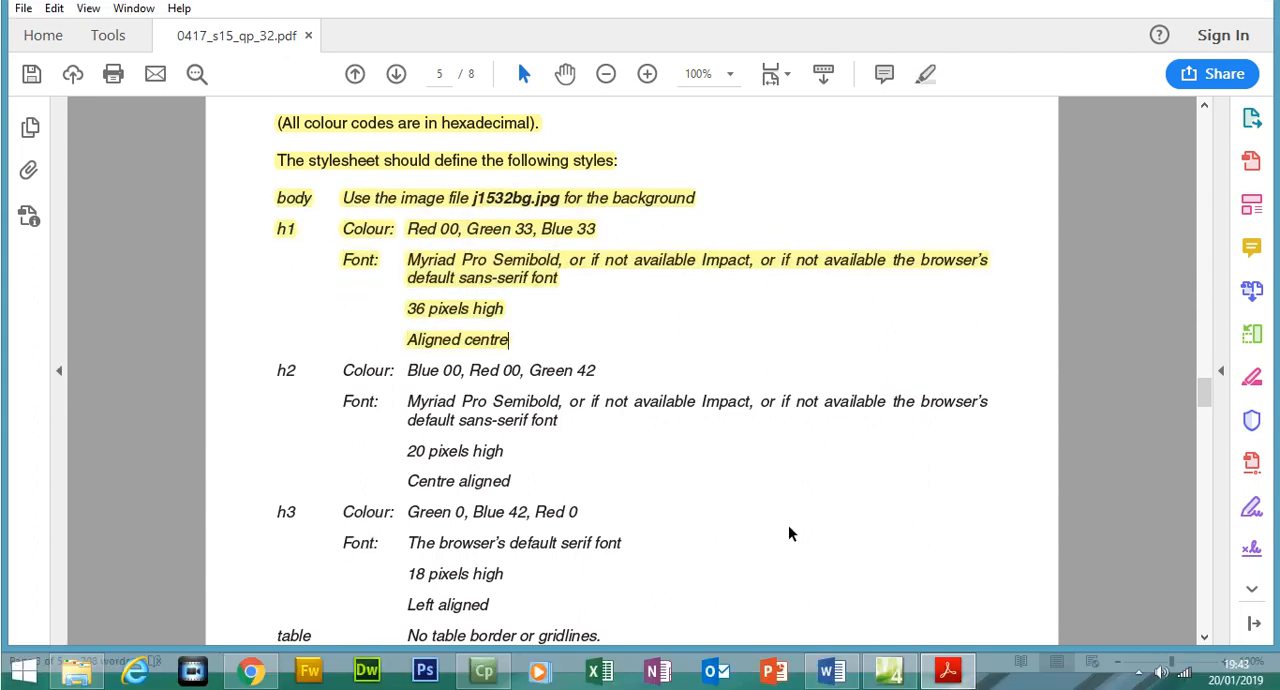
Open the h2 style for modification in Expression Web, and select its red value in the exam paper in Acrobat Reader
left_click(948, 668)
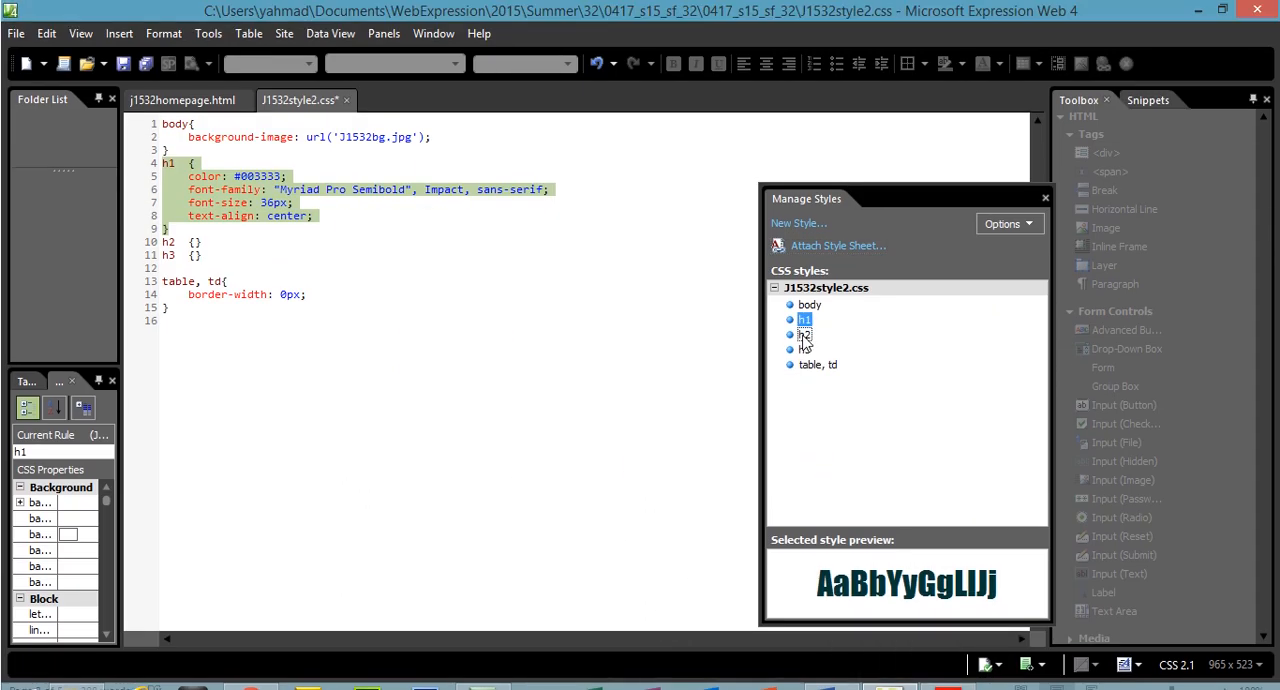
right_click(805, 336)
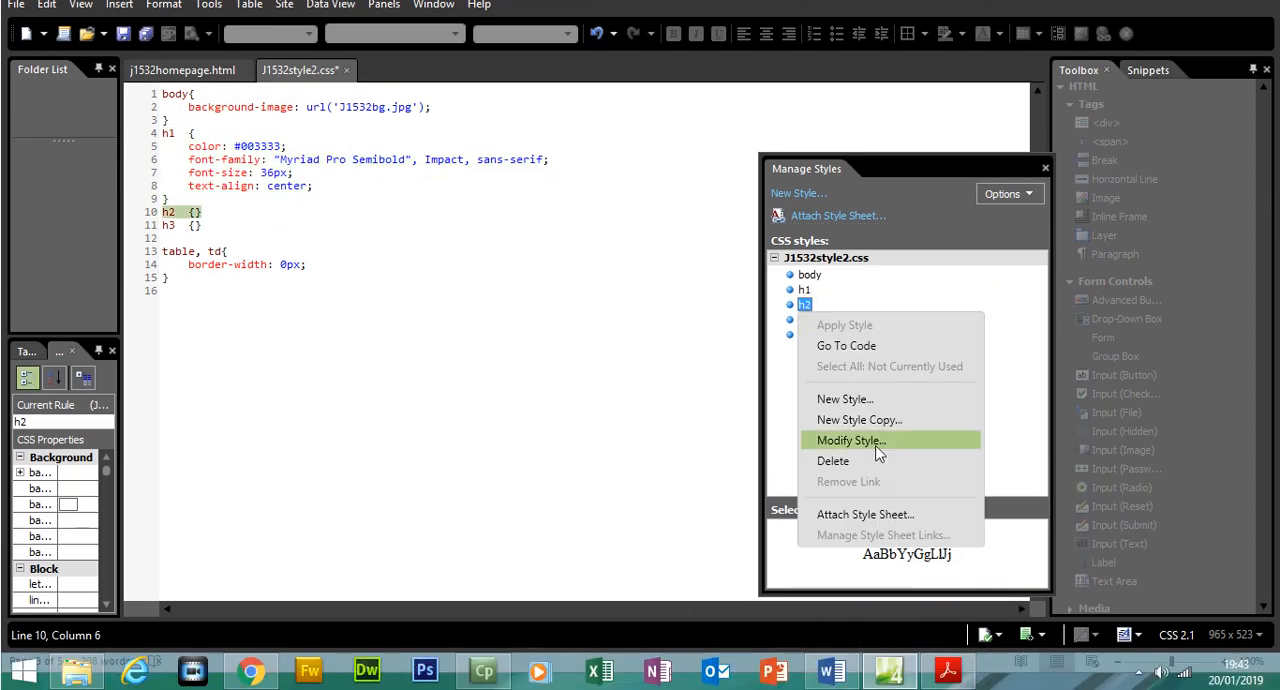
left_click(876, 447)
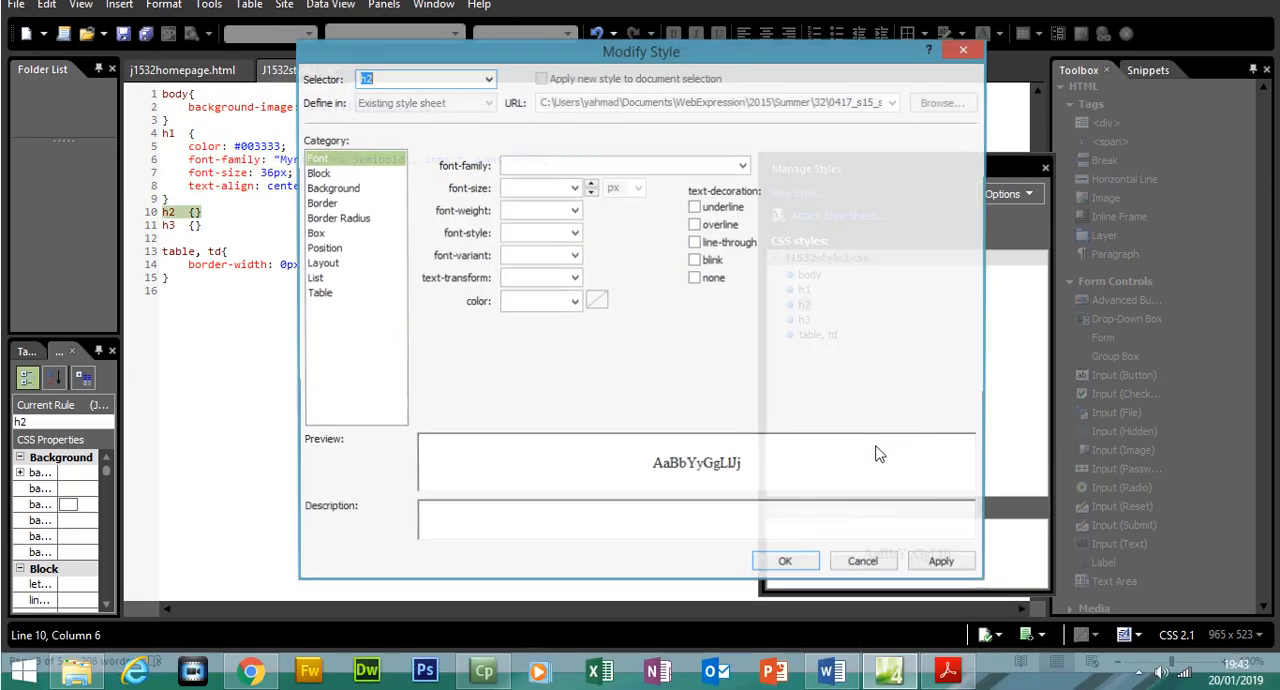
left_click(942, 682)
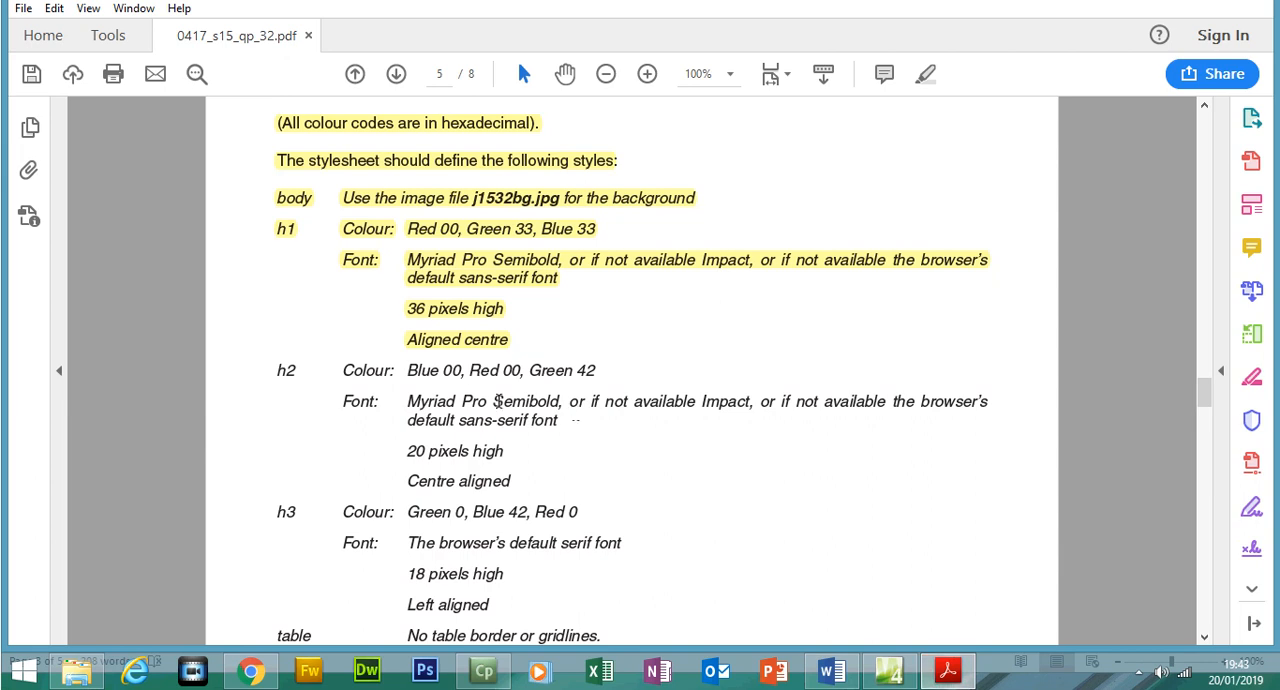
left_click_drag(468, 371, 525, 376)
In Expression Web, set the h2 style's font colour to red 00, green 42, blue 00 in hexadecimal
left_click(948, 670)
left_click(575, 302)
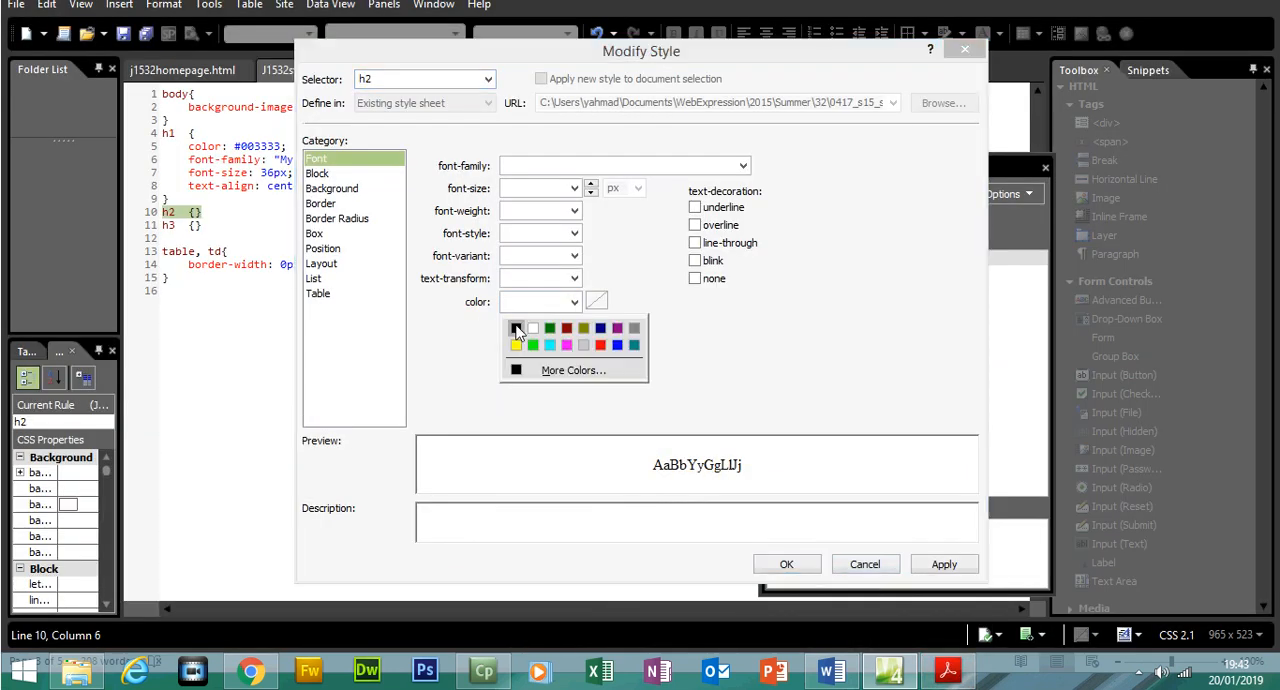
left_click(516, 328)
left_click(530, 305)
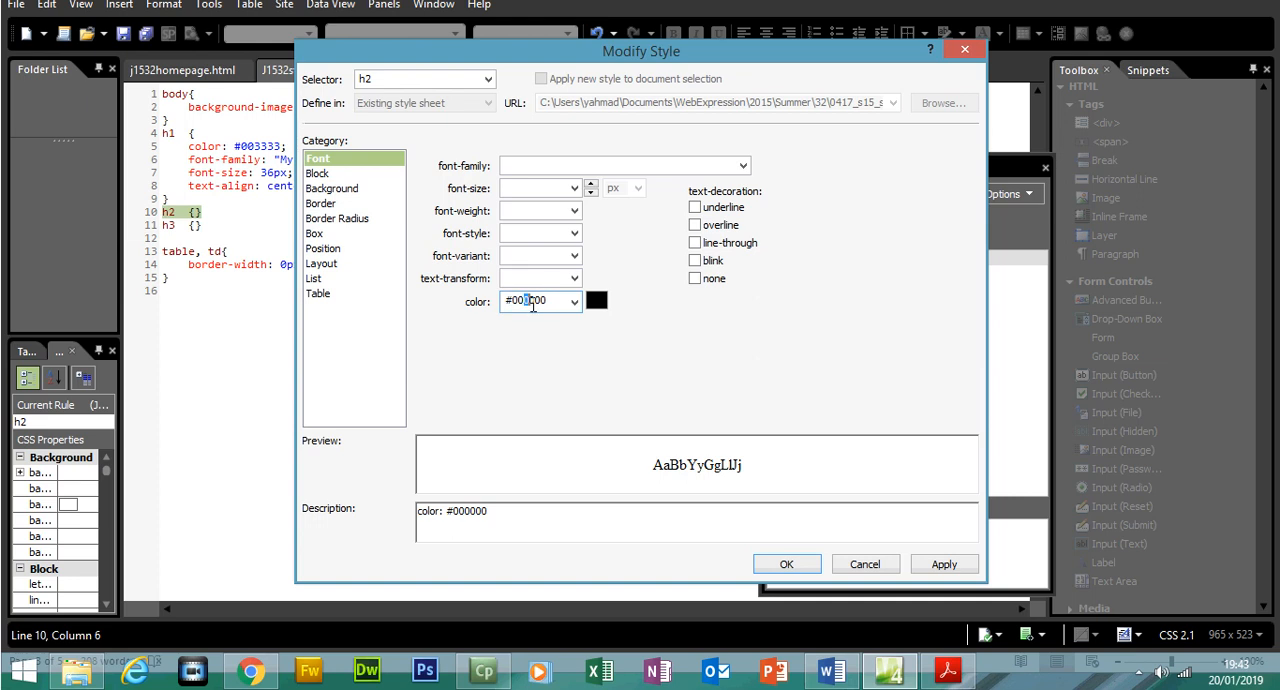
left_click(960, 678)
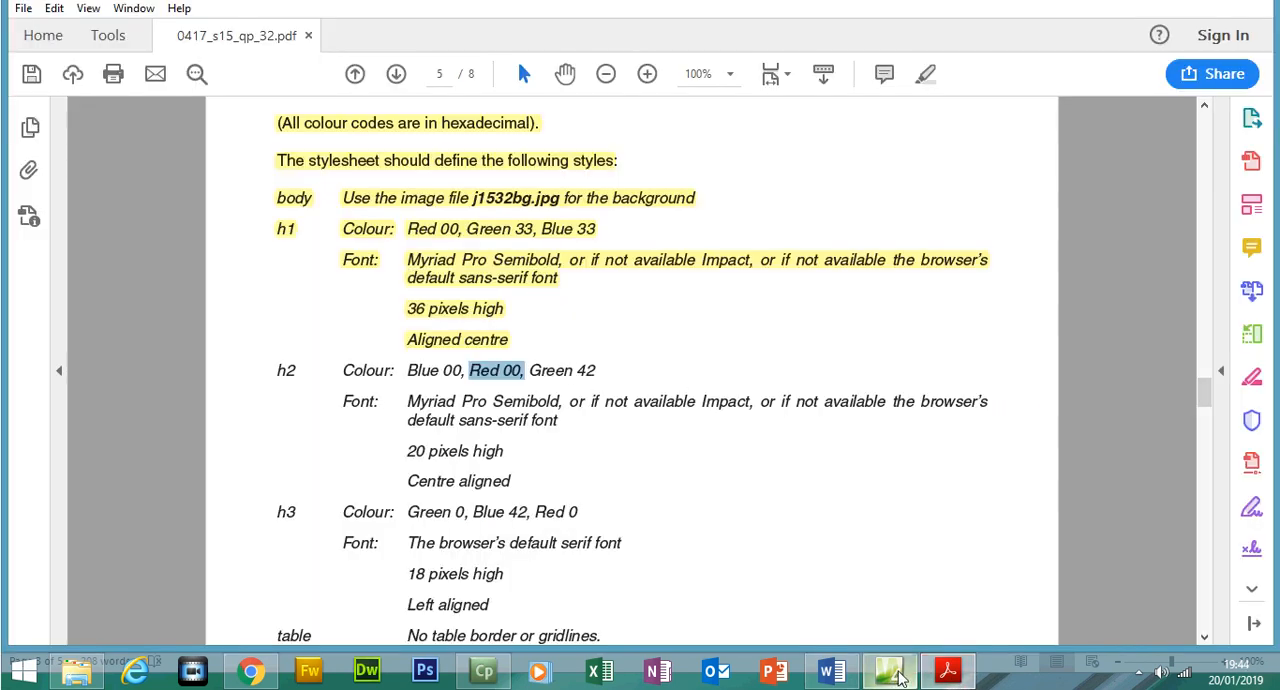
left_click(962, 677)
left_click(543, 300)
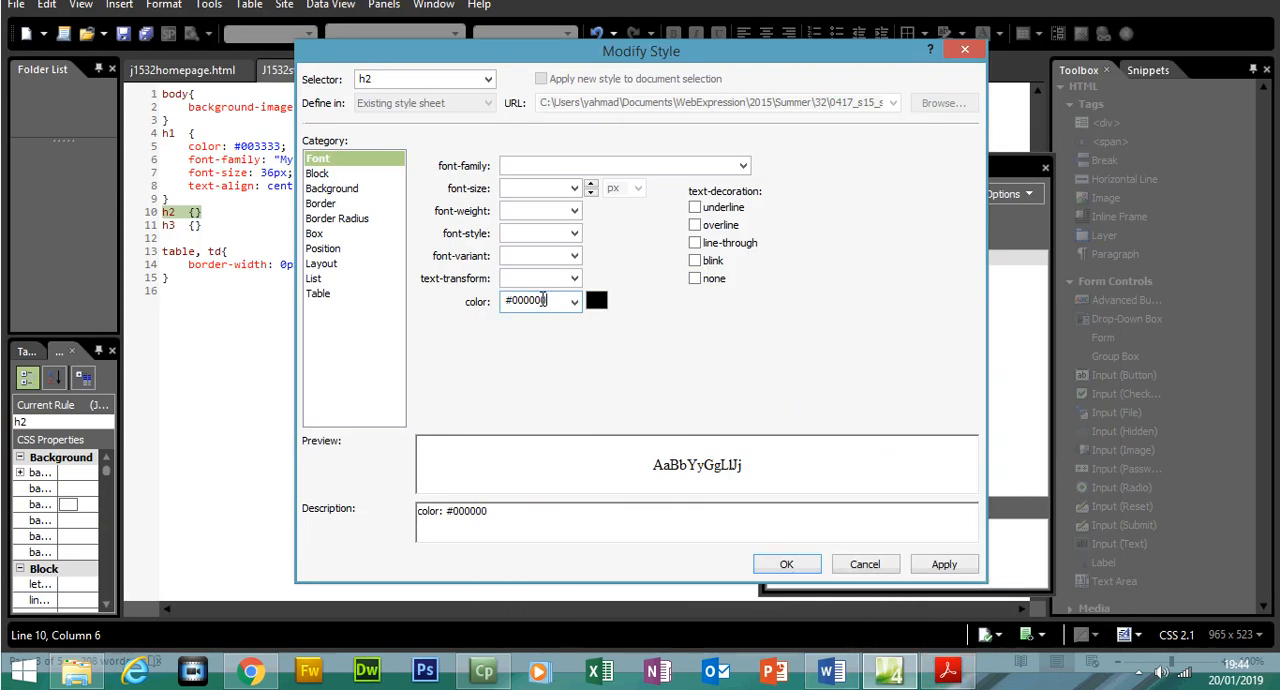
left_click_drag(540, 300, 525, 302)
type("42")
In the exam paper in Acrobat Reader, highlight the h2 colour requirement line
left_click(960, 678)
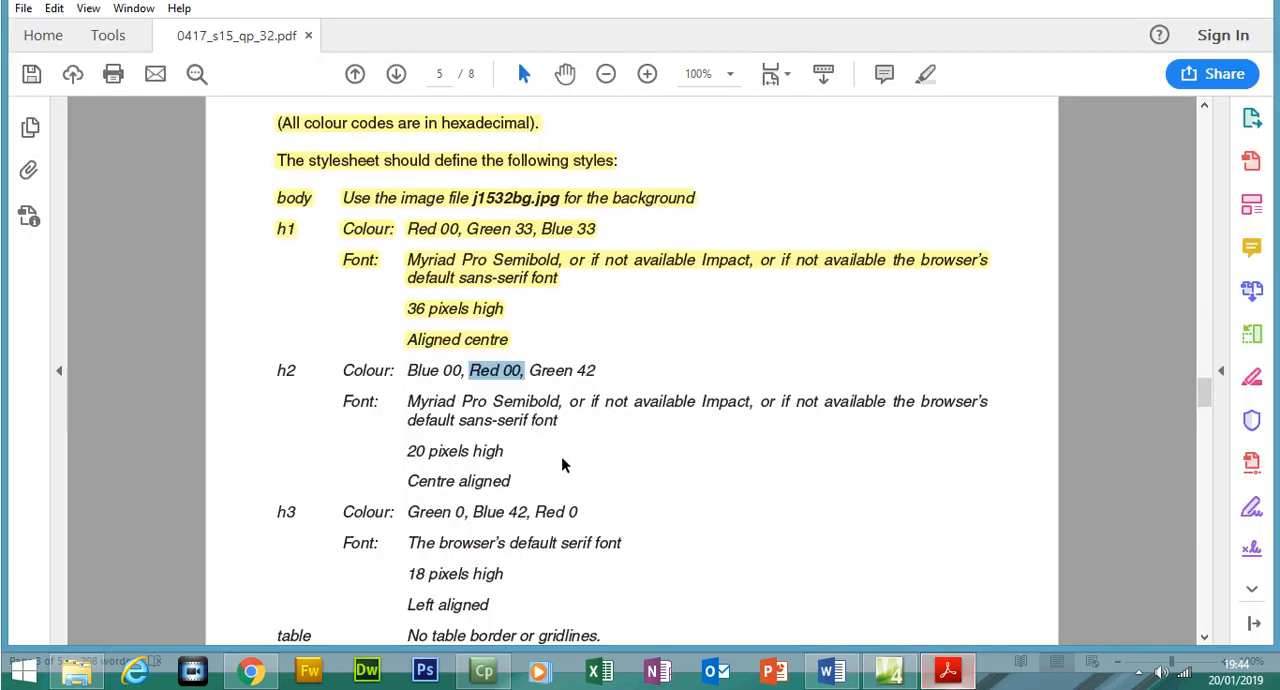
left_click_drag(276, 362, 597, 364)
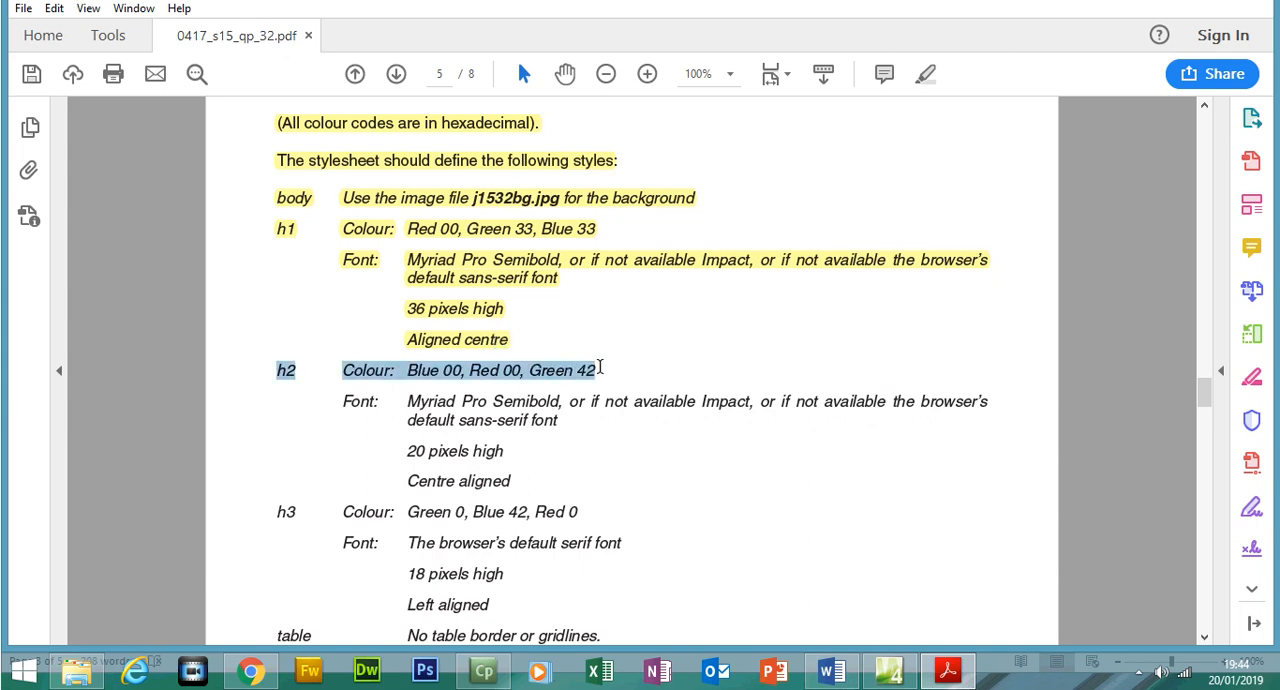
left_click(916, 106)
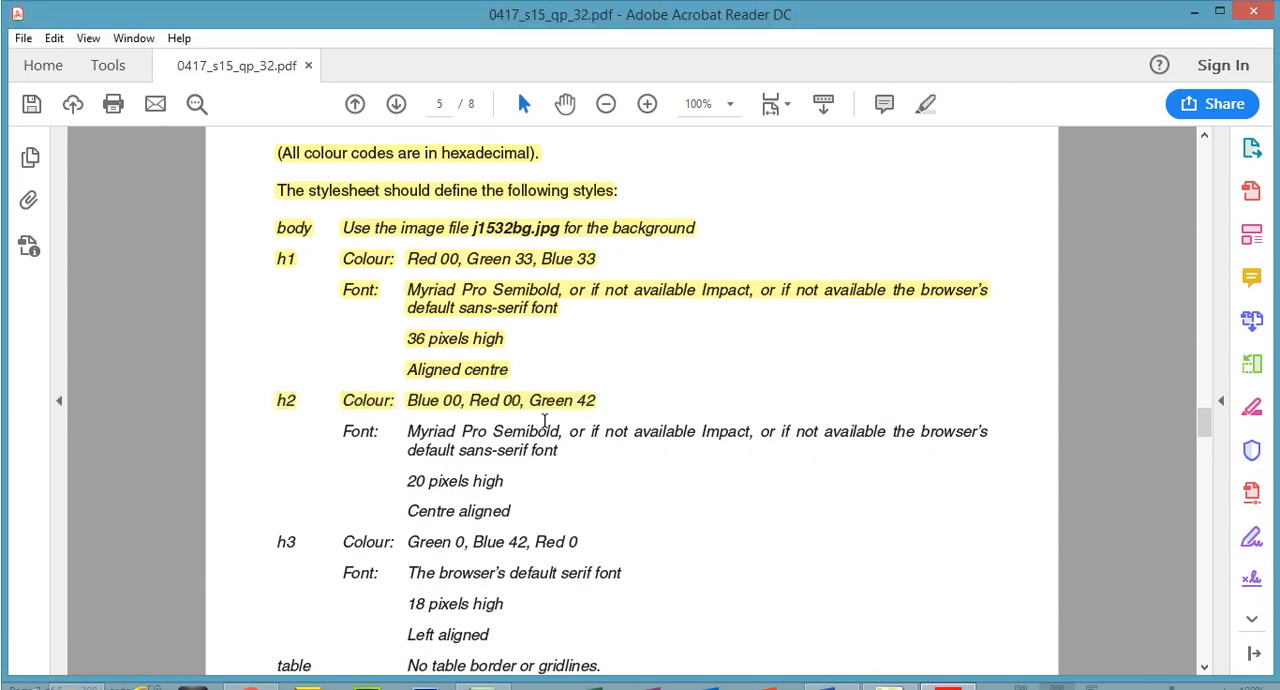
Copy "Myriad Pro Semibold," from the exam paper's h2 requirements into the h2 style's font family in Expression Web
left_click_drag(409, 401, 552, 401)
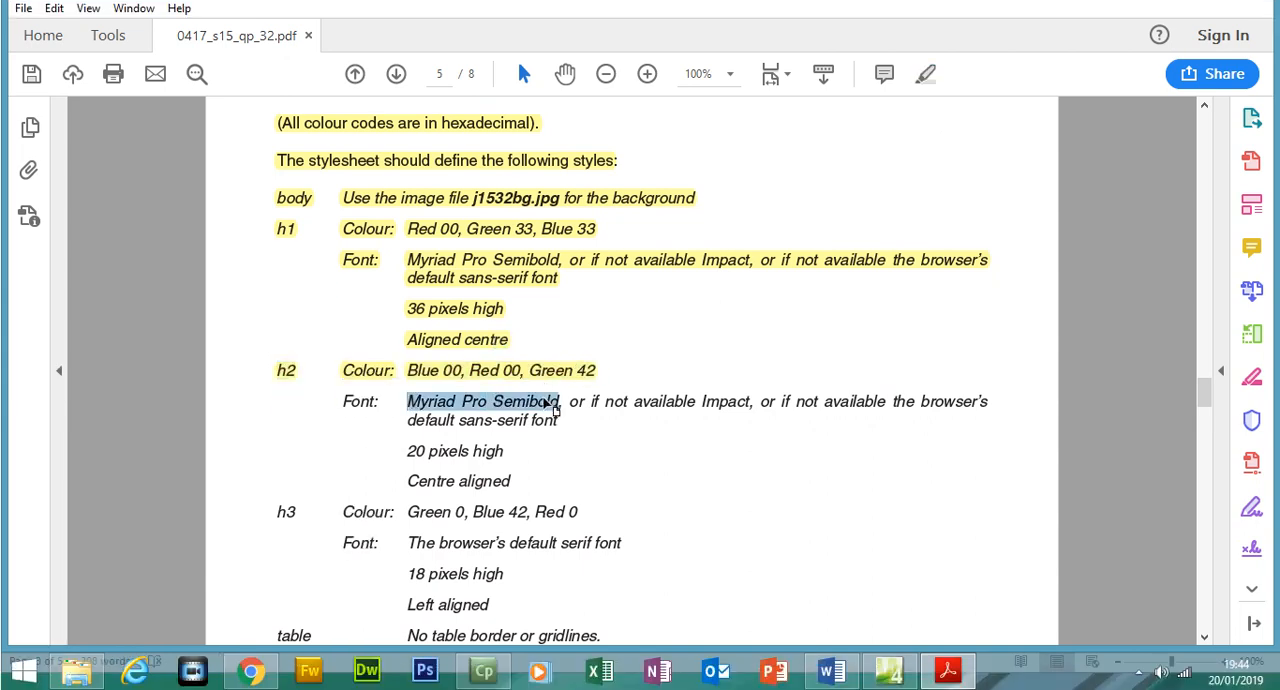
right_click(548, 400)
left_click(580, 420)
left_click(963, 680)
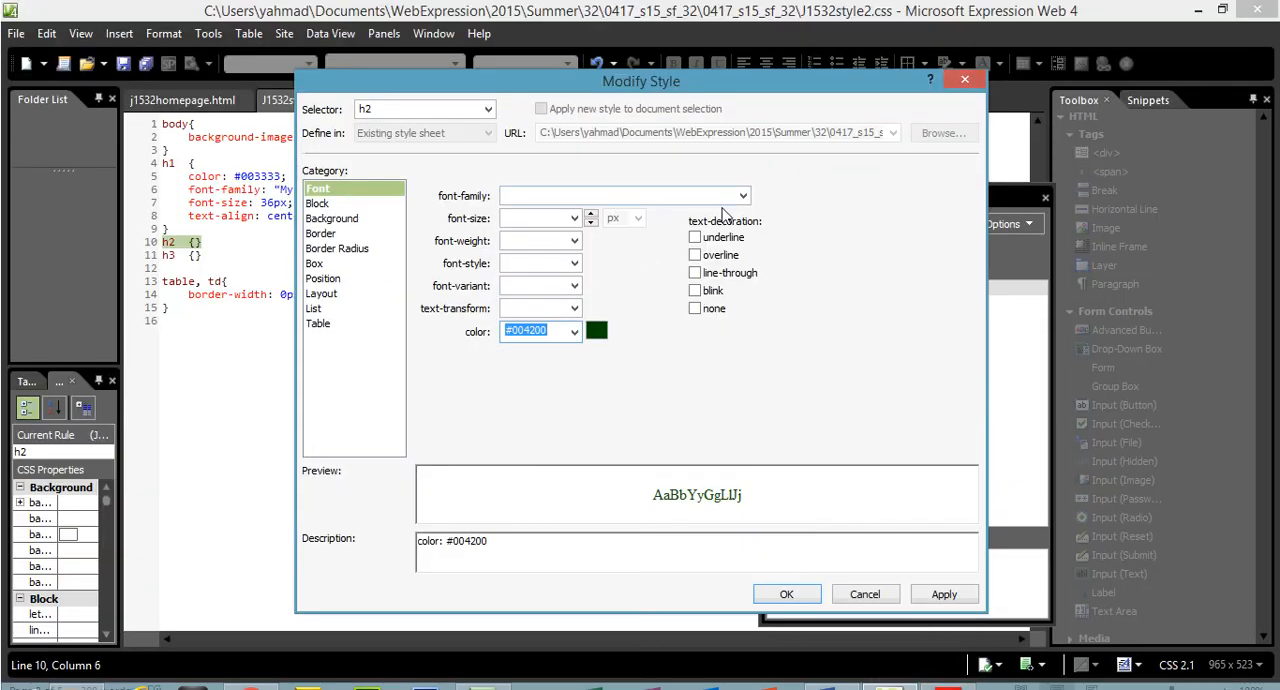
left_click(691, 192)
key("ctrl+v")
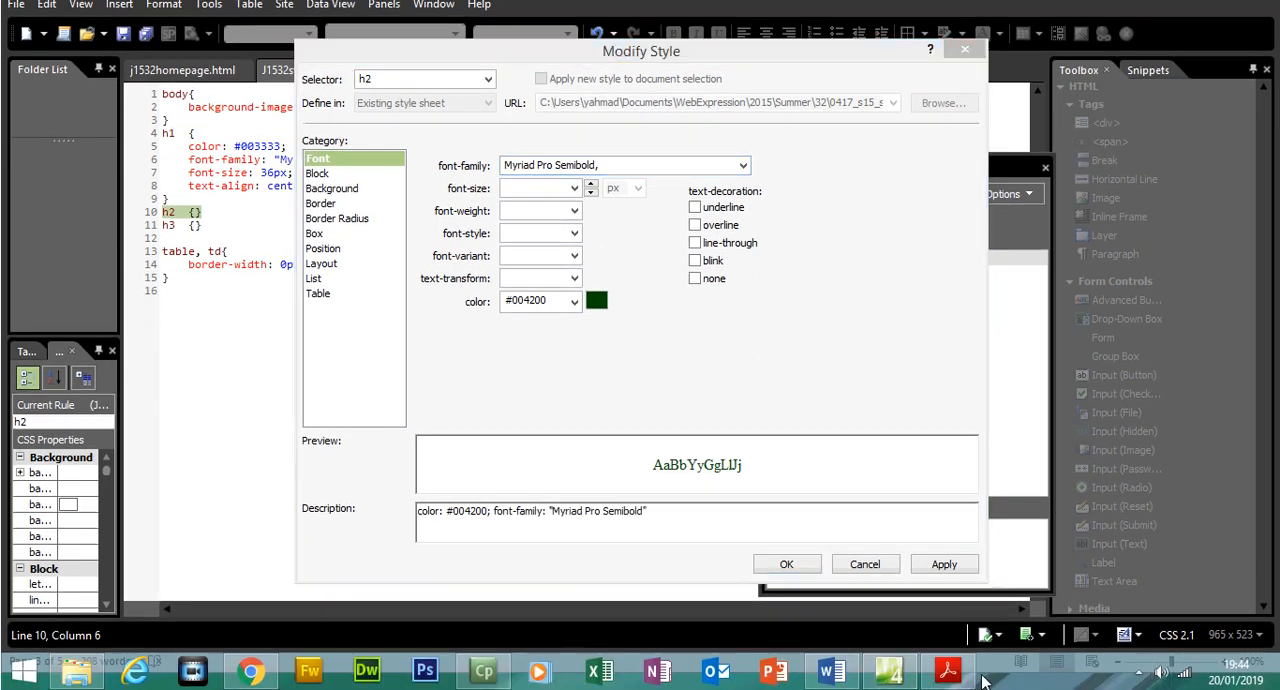
Copy "Impact" from the exam paper in Acrobat Reader and add it as the h2 style's second font in Expression Web
left_click(952, 680)
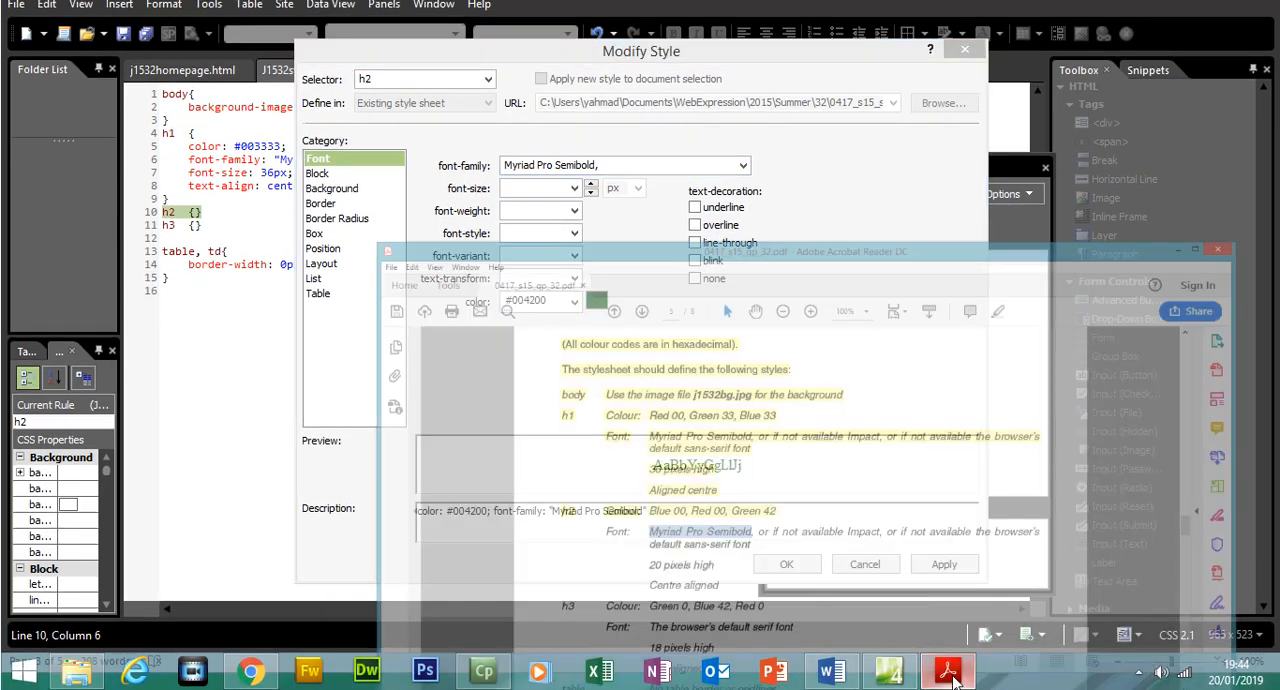
left_click_drag(702, 401, 754, 401)
right_click(750, 406)
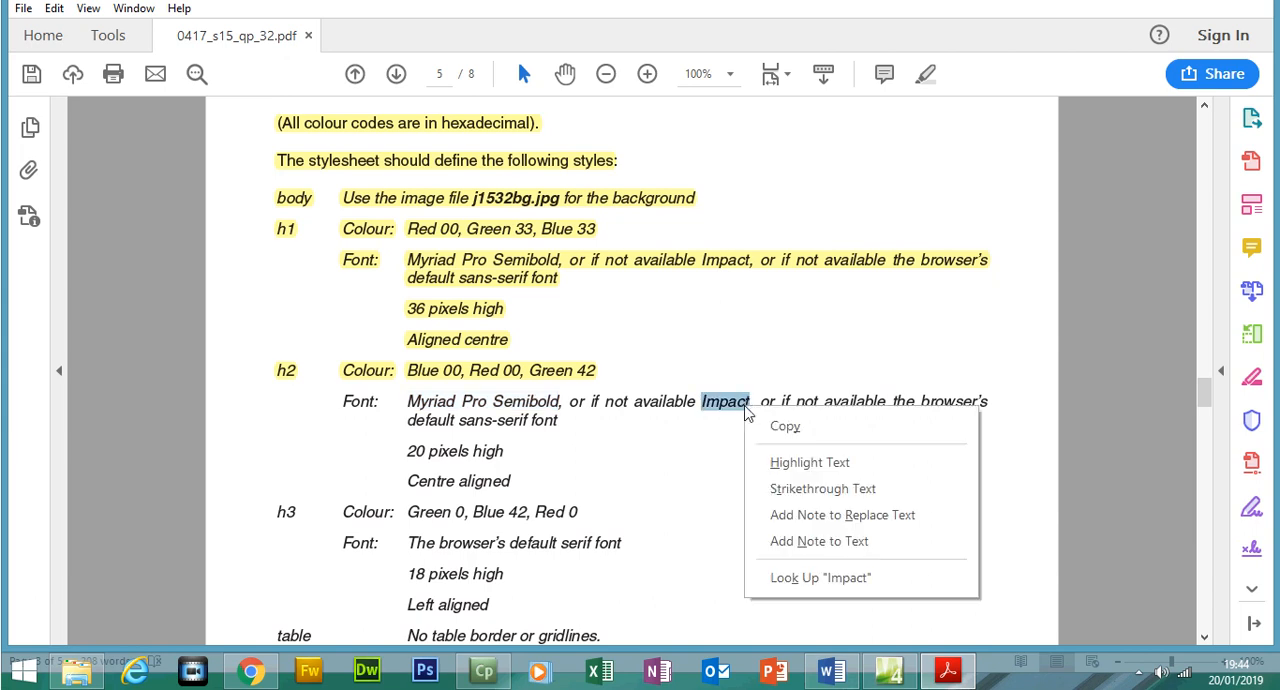
left_click(760, 425)
left_click(948, 672)
left_click(645, 197)
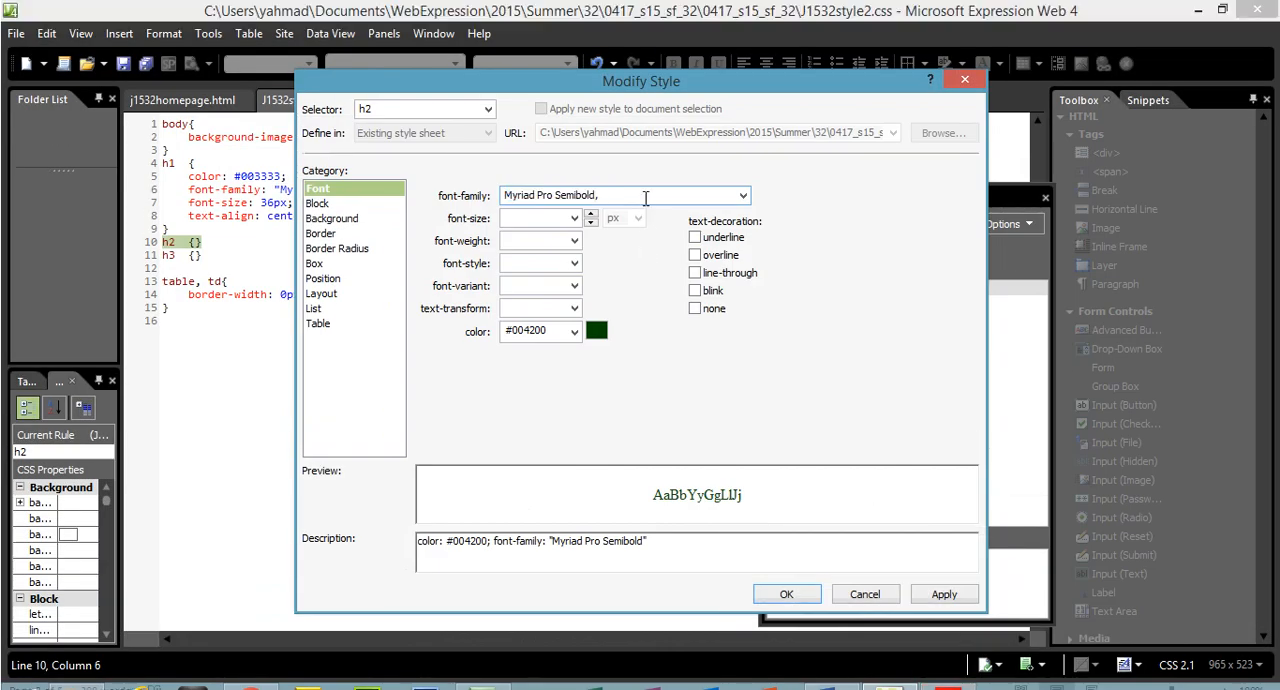
type(",")
key("ctrl+v")
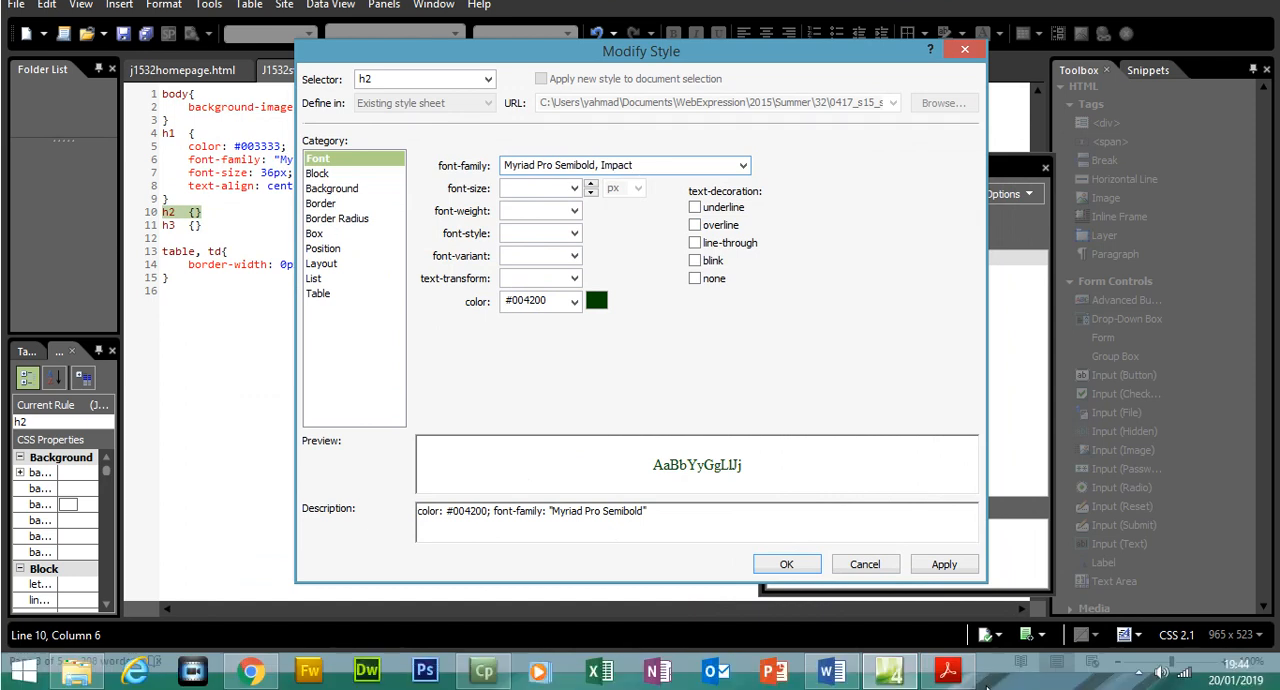
Copy "sans-serif font" from the exam paper in Acrobat Reader and append it to the h2 style's font family in Expression Web
left_click(948, 672)
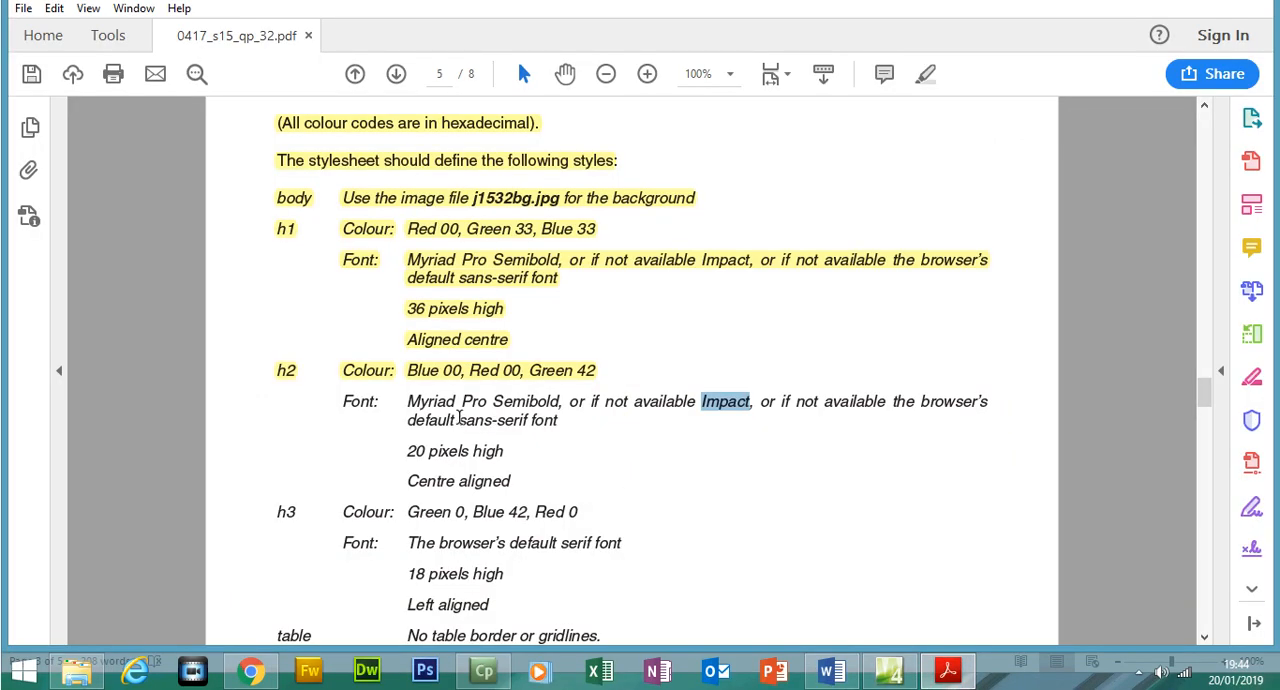
left_click_drag(459, 420, 556, 422)
right_click(549, 424)
left_click(588, 447)
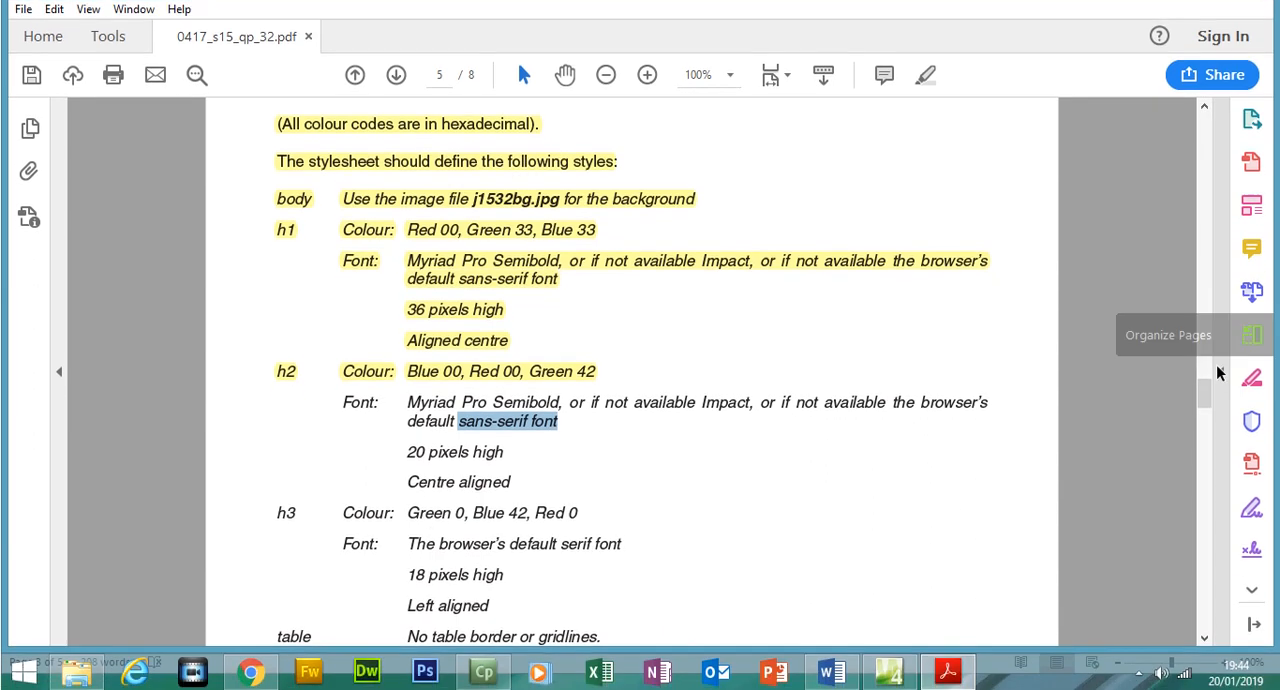
scroll(1205, 388, "up", 2)
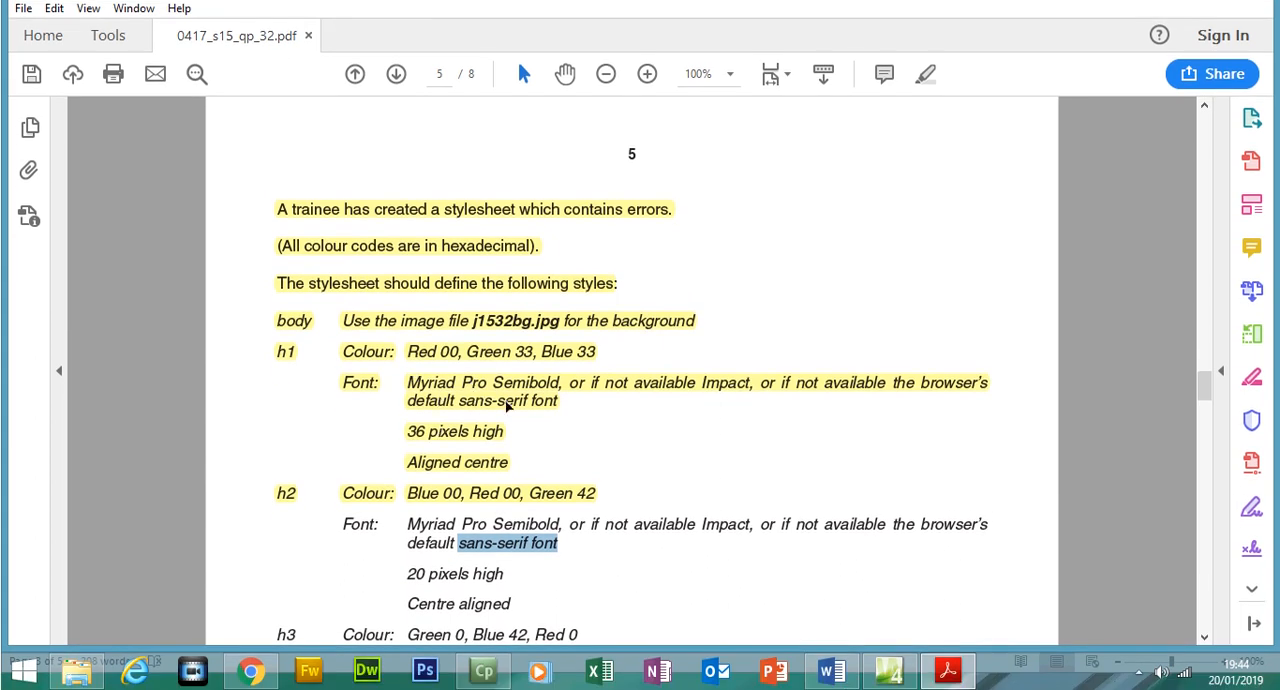
right_click(508, 556)
left_click(566, 374)
left_click(948, 670)
left_click(675, 165)
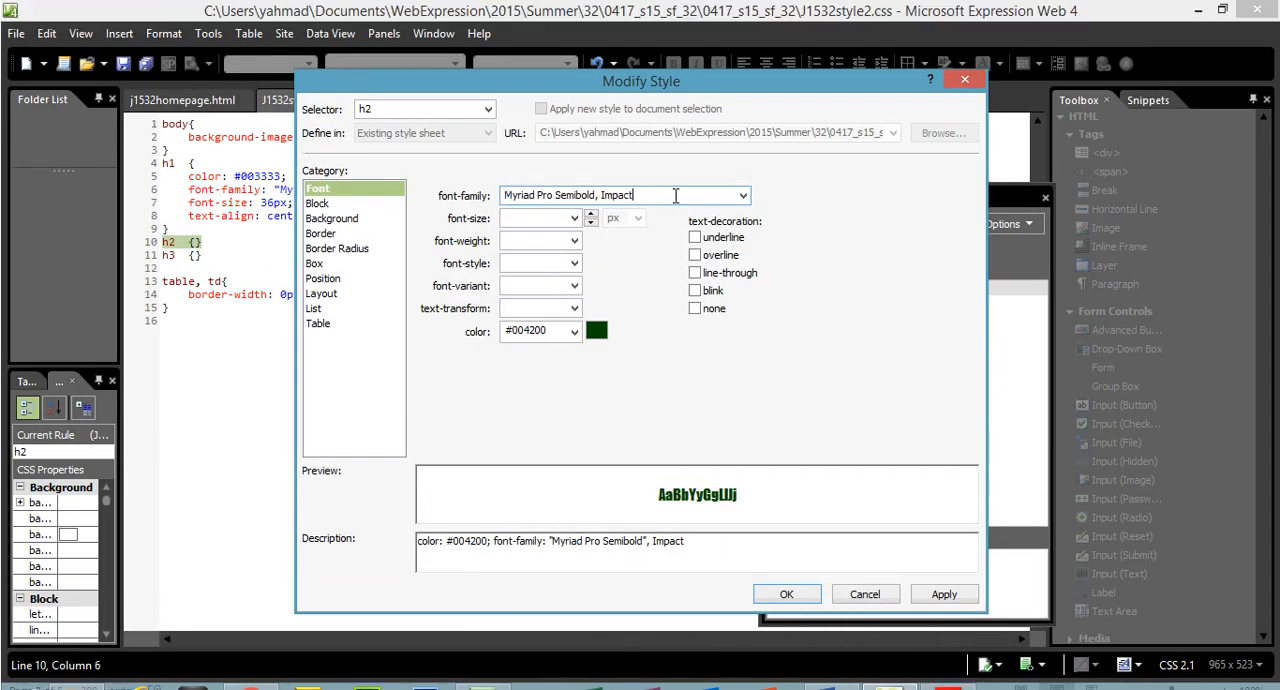
key("ctrl+v")
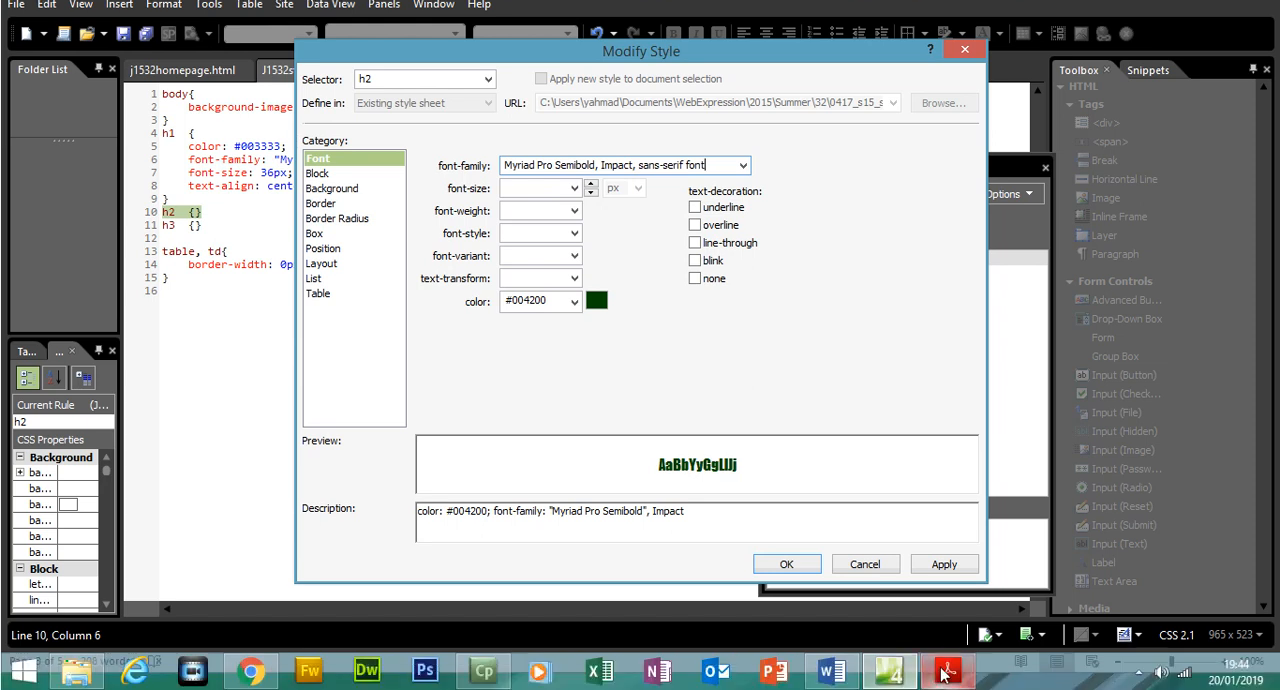
In Expression Web, set the h2 style's font size to 20 px and its text alignment to center, and save the style
left_click(948, 670)
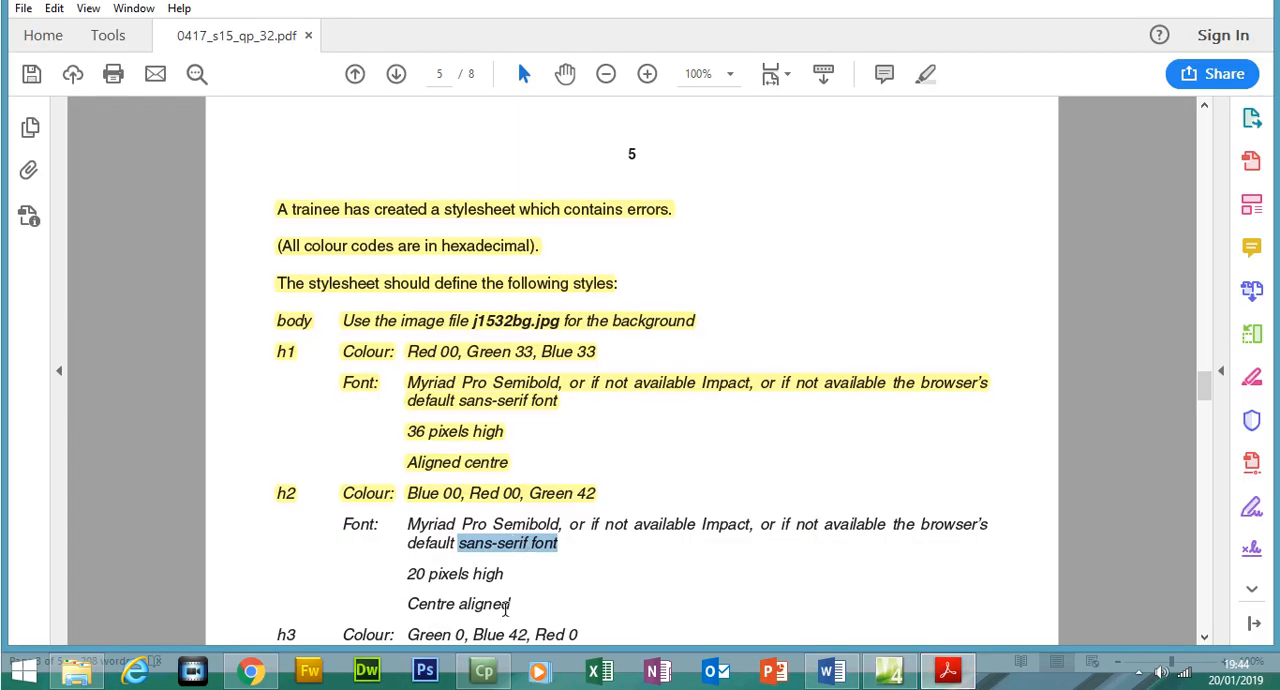
left_click(948, 670)
left_click(532, 194)
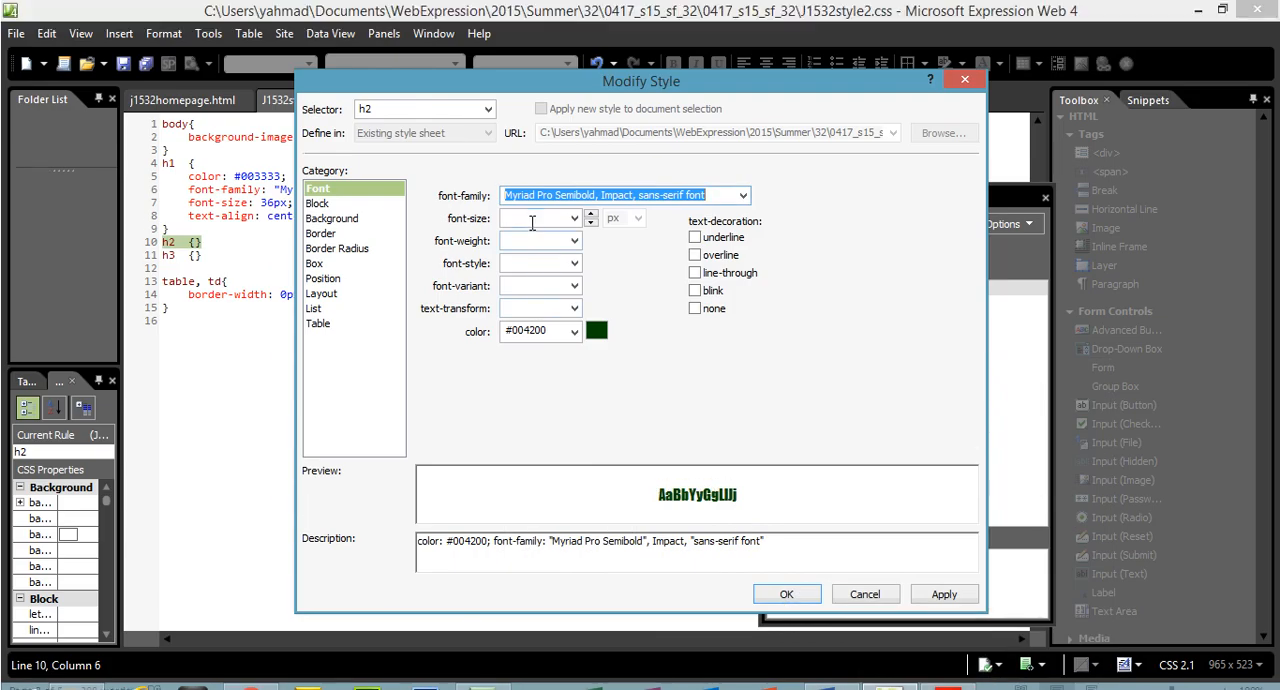
type("20")
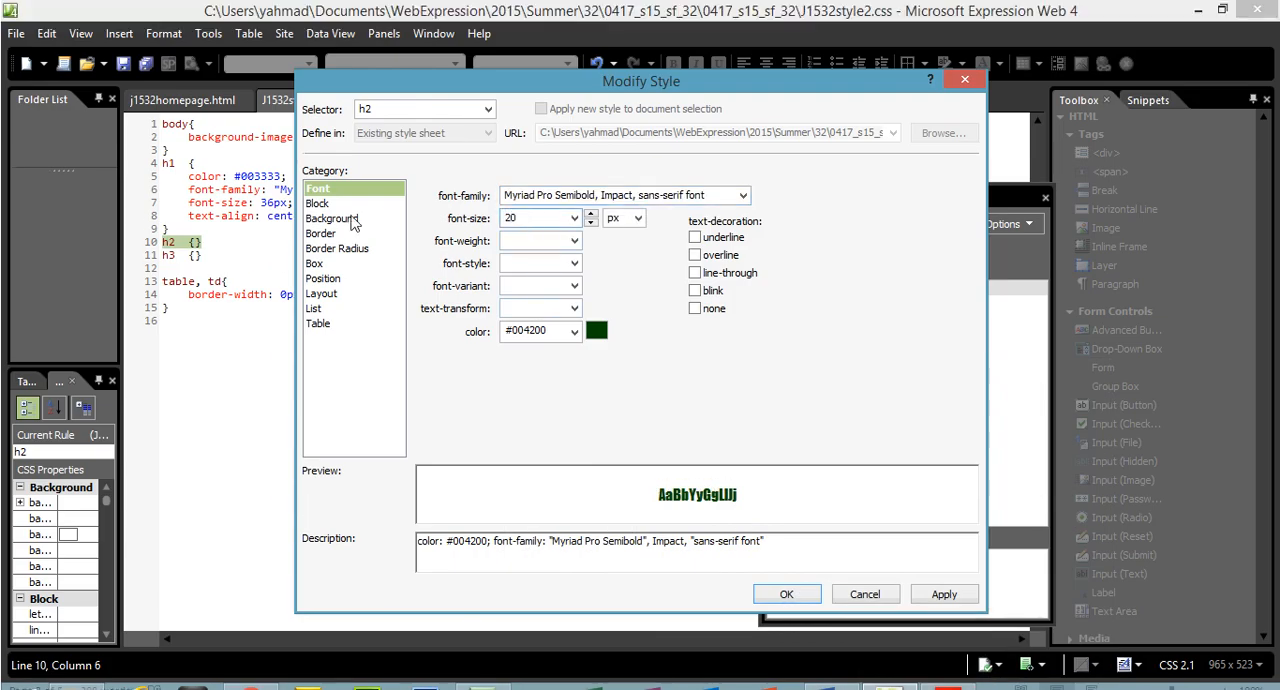
left_click(318, 203)
left_click(569, 241)
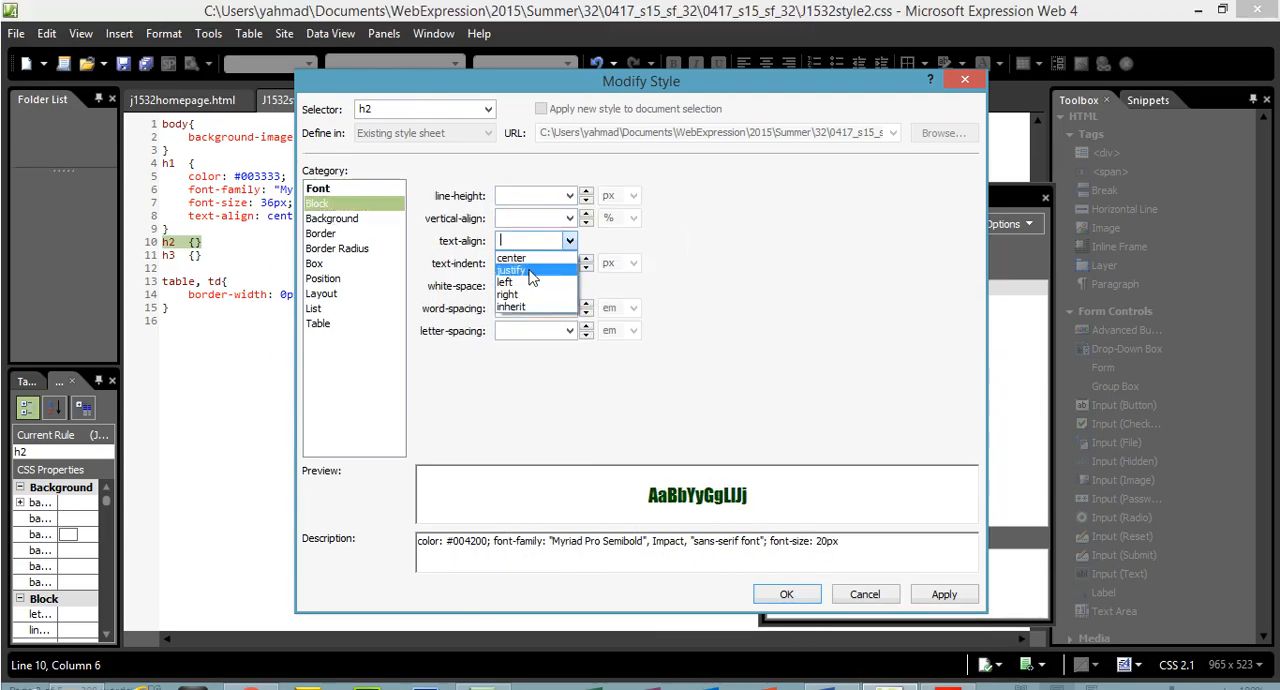
left_click(511, 257)
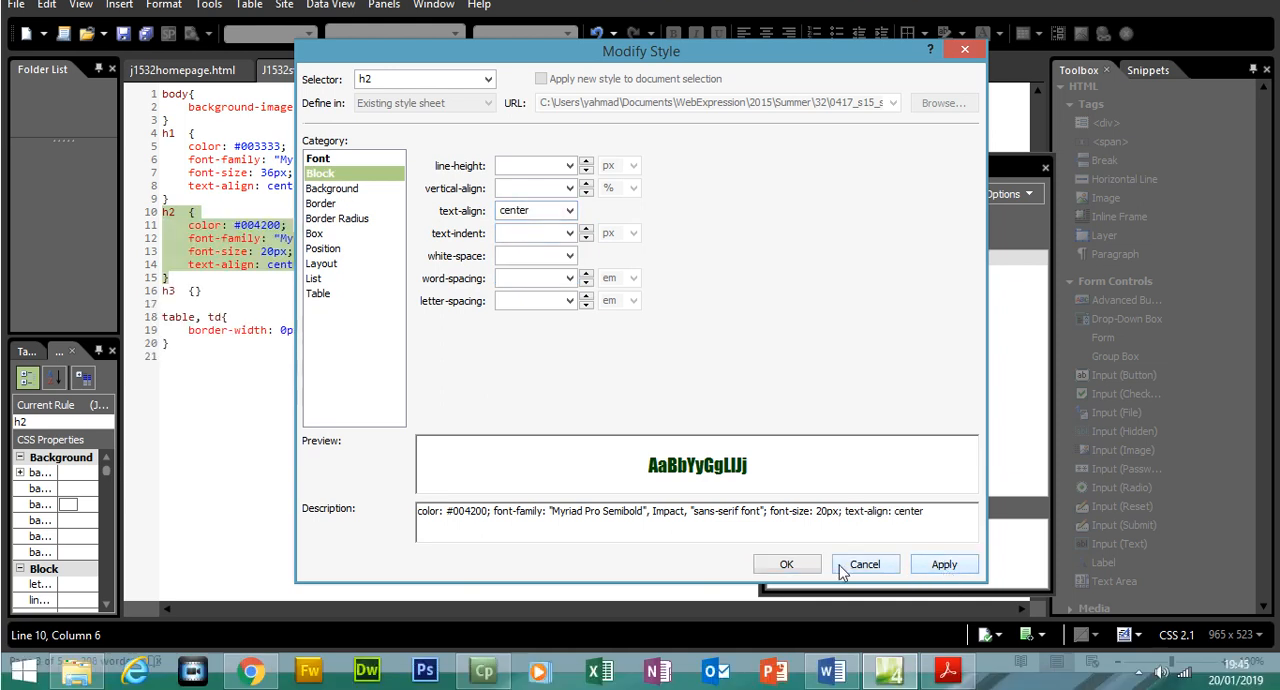
left_click(786, 566)
Check the h3 requirements in the exam paper in Acrobat Reader, and open the h3 style for modification in Expression Web
left_click(947, 670)
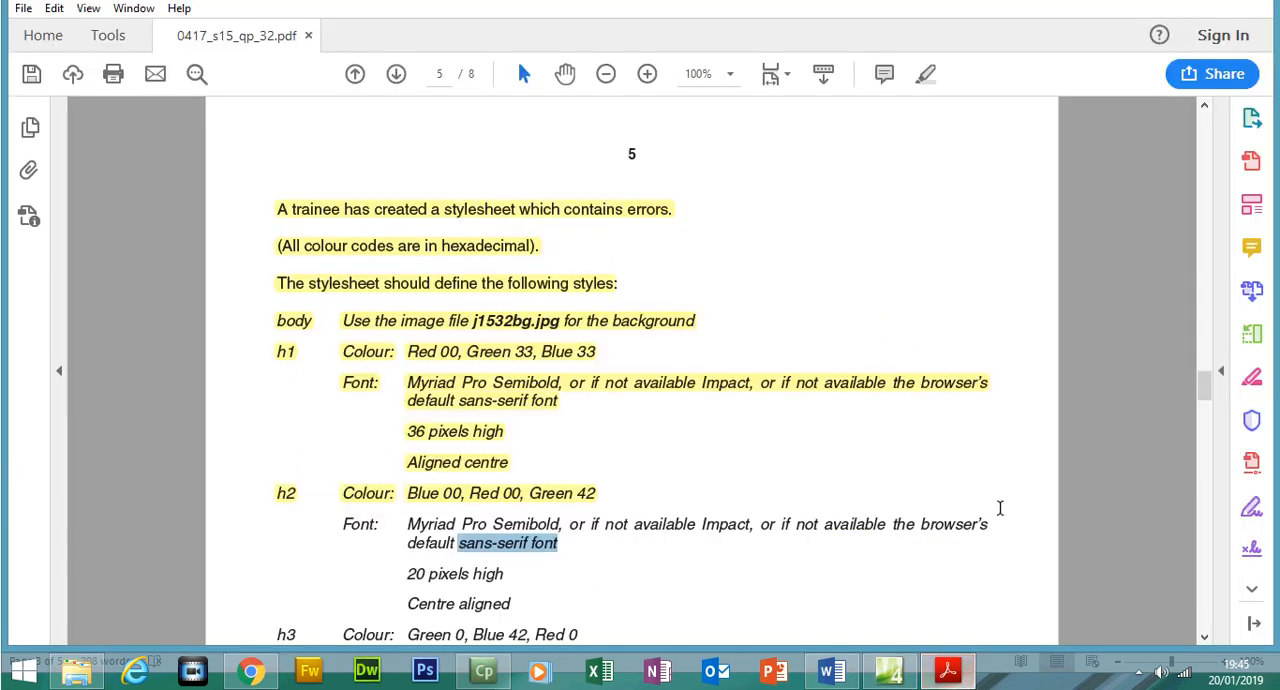
left_click_drag(1204, 389, 1204, 402)
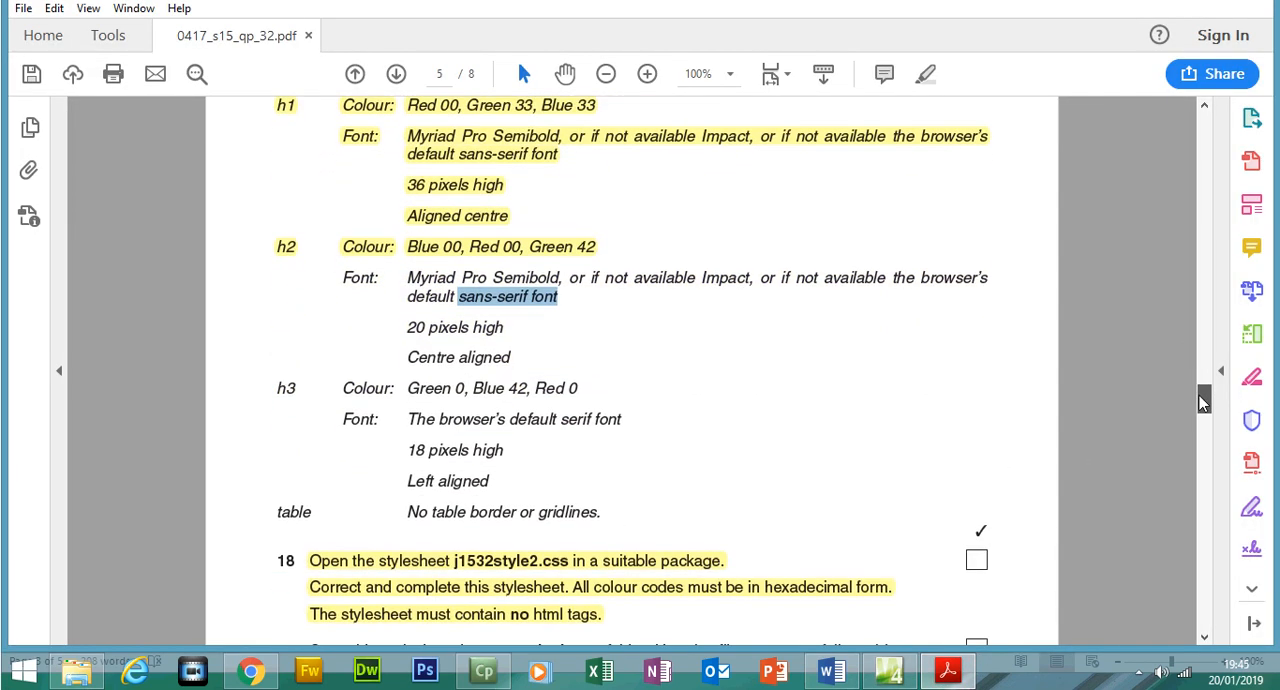
left_click(964, 675)
left_click(804, 325)
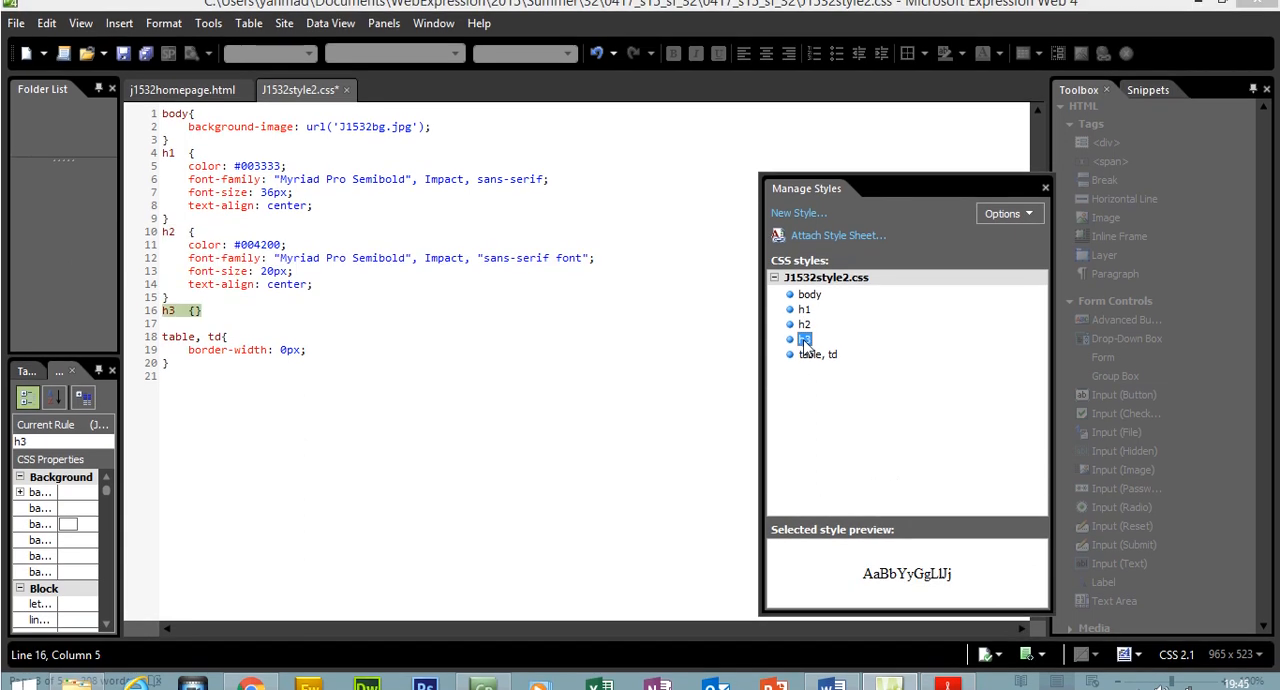
right_click(805, 340)
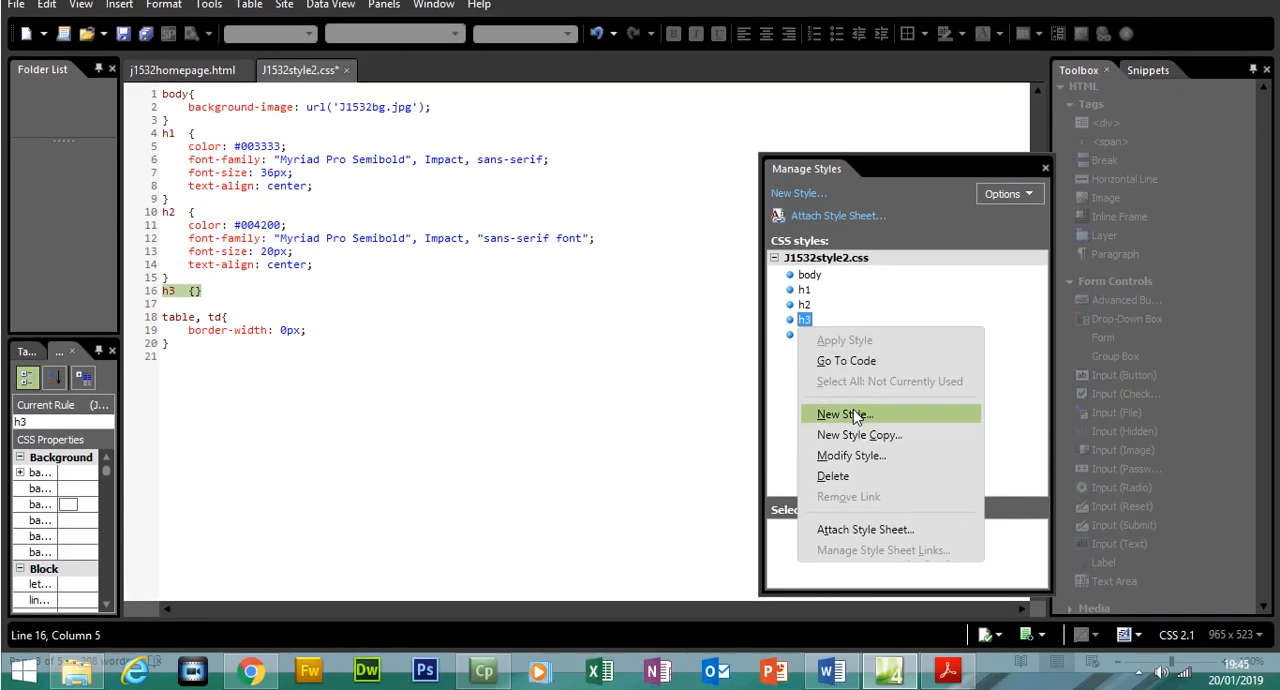
left_click(853, 454)
In the exam paper in Acrobat Reader, highlight the h2 font, size and alignment requirements as completed
left_click(948, 676)
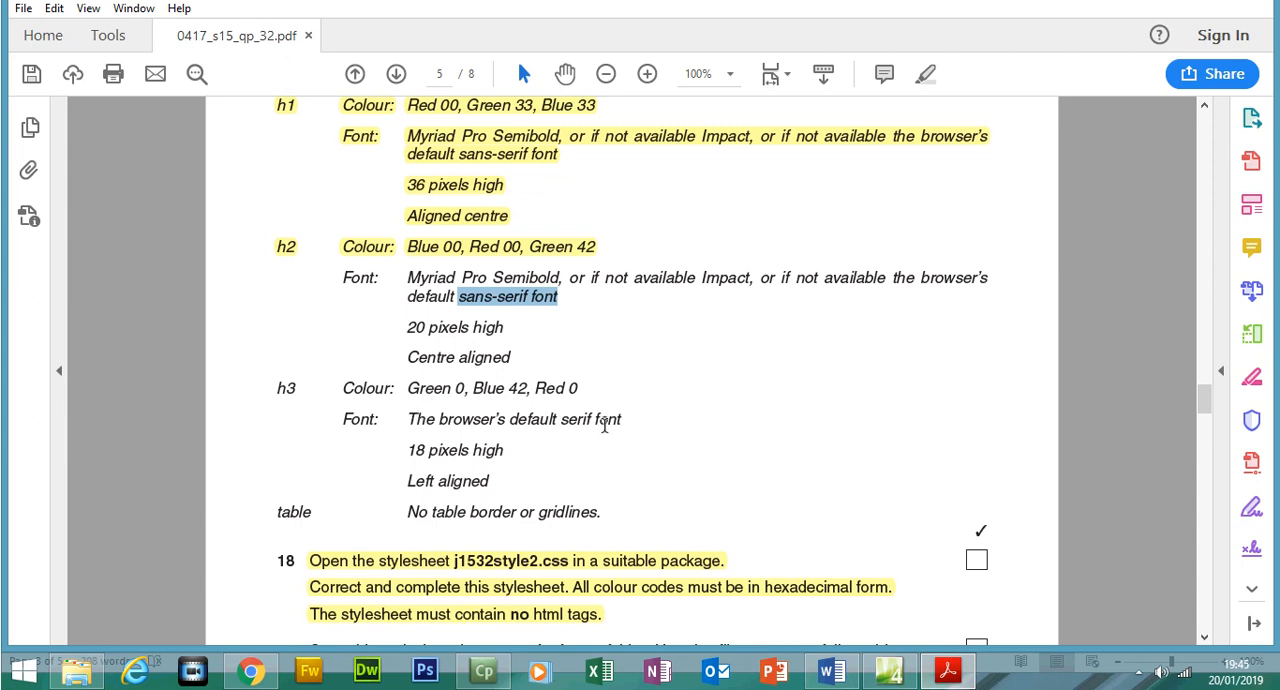
left_click(528, 358)
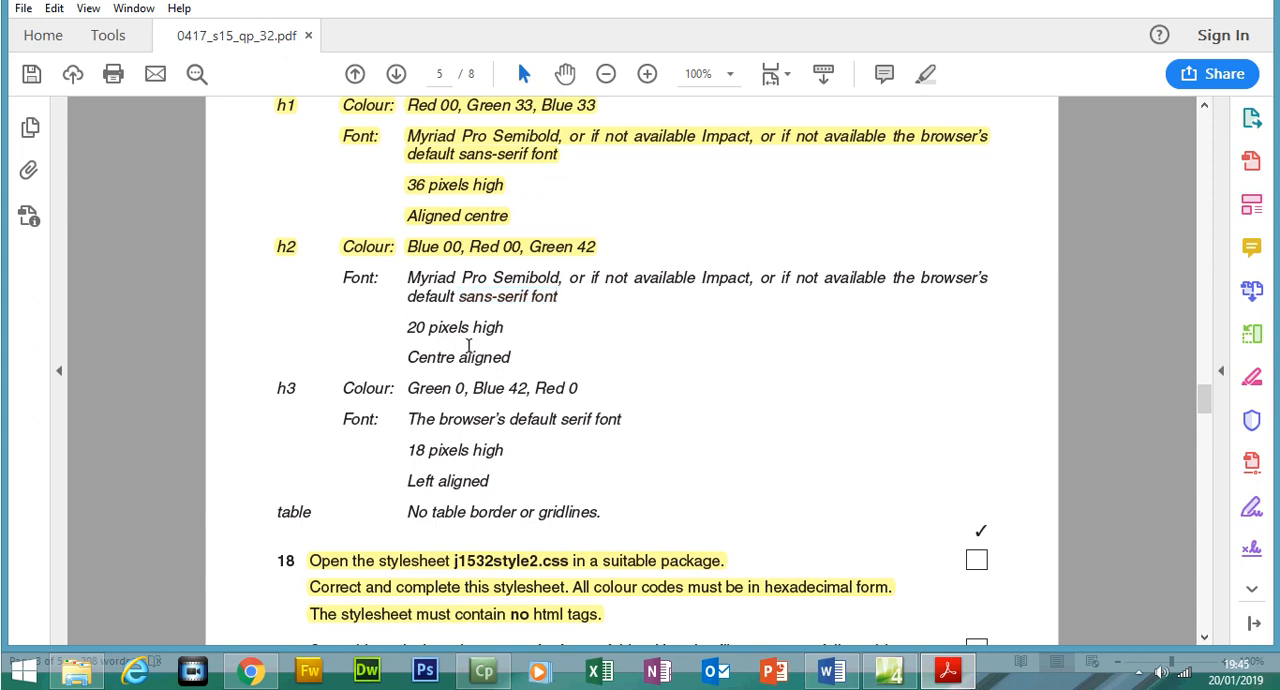
left_click_drag(512, 357, 343, 278)
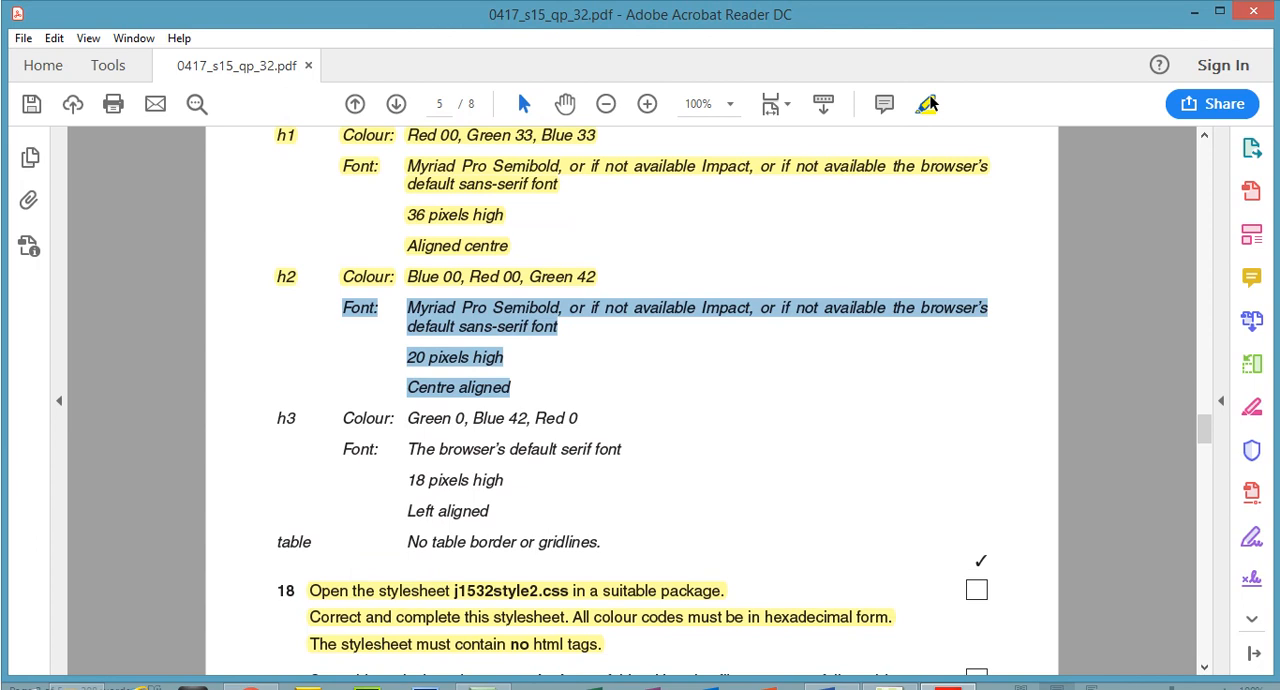
left_click(928, 104)
Select the h3 font requirements in the exam paper, and in Expression Web set the h3 style to serif at 18 px
left_click_drag(413, 425, 489, 467)
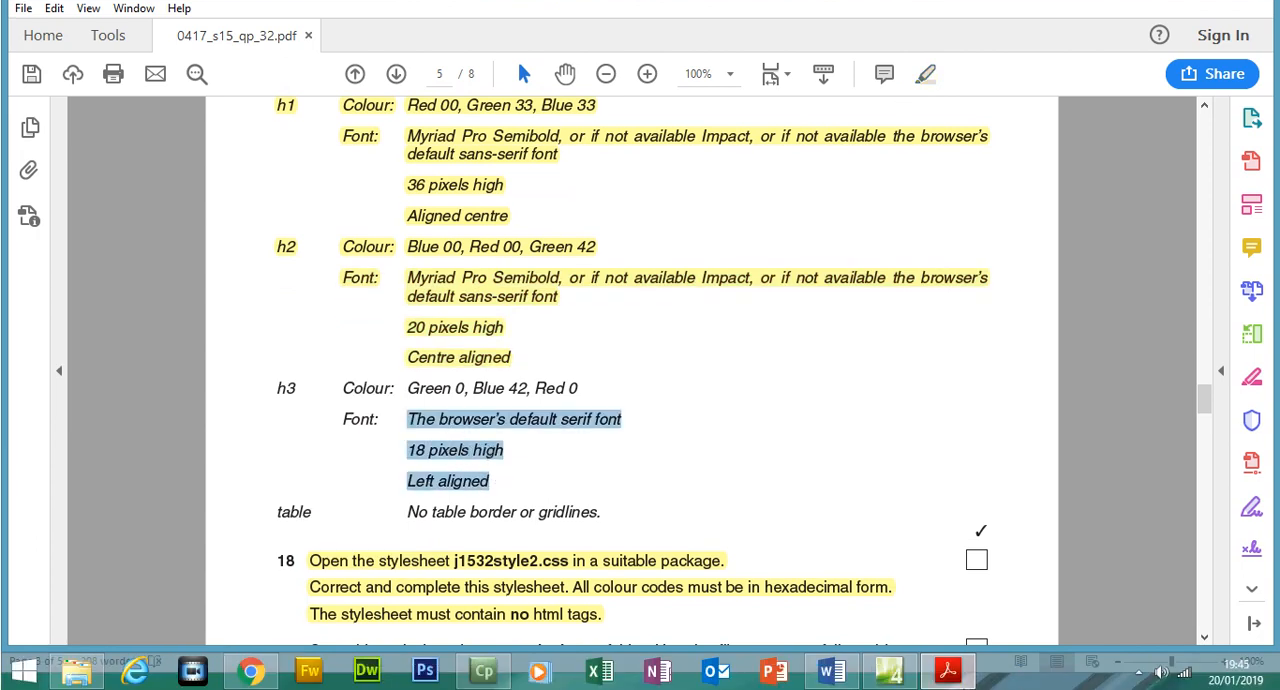
key("alt+Tab")
left_click(742, 166)
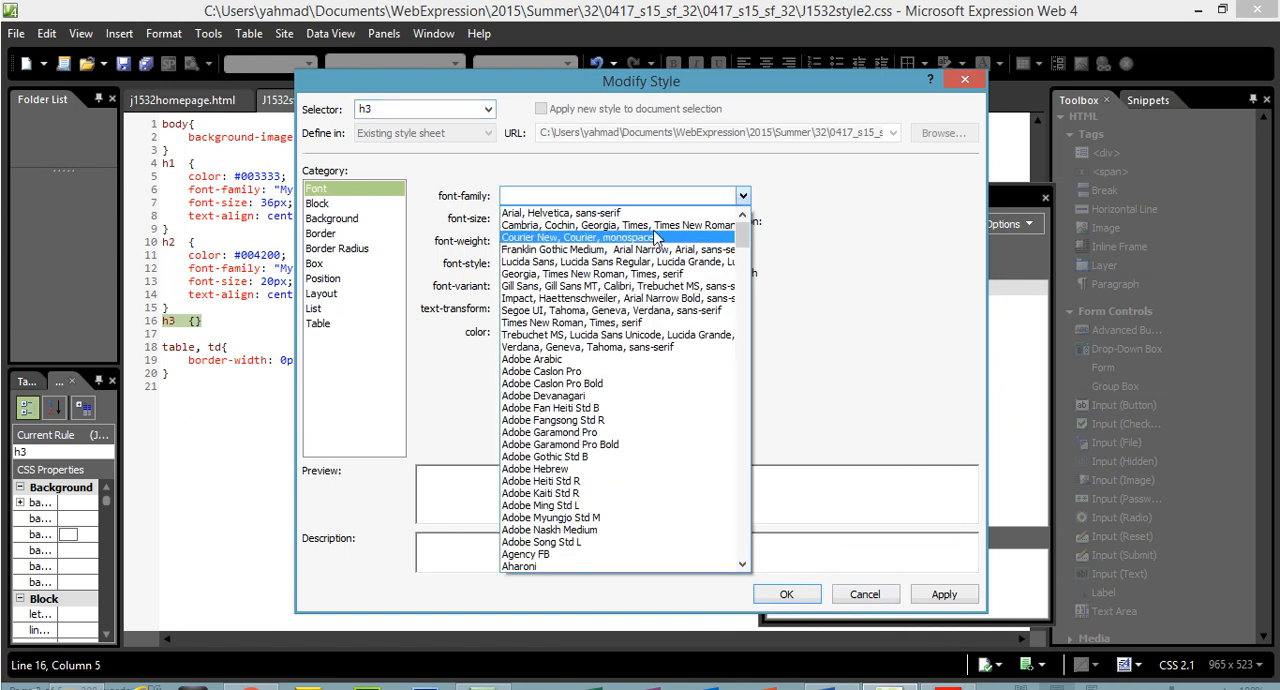
left_click(658, 226)
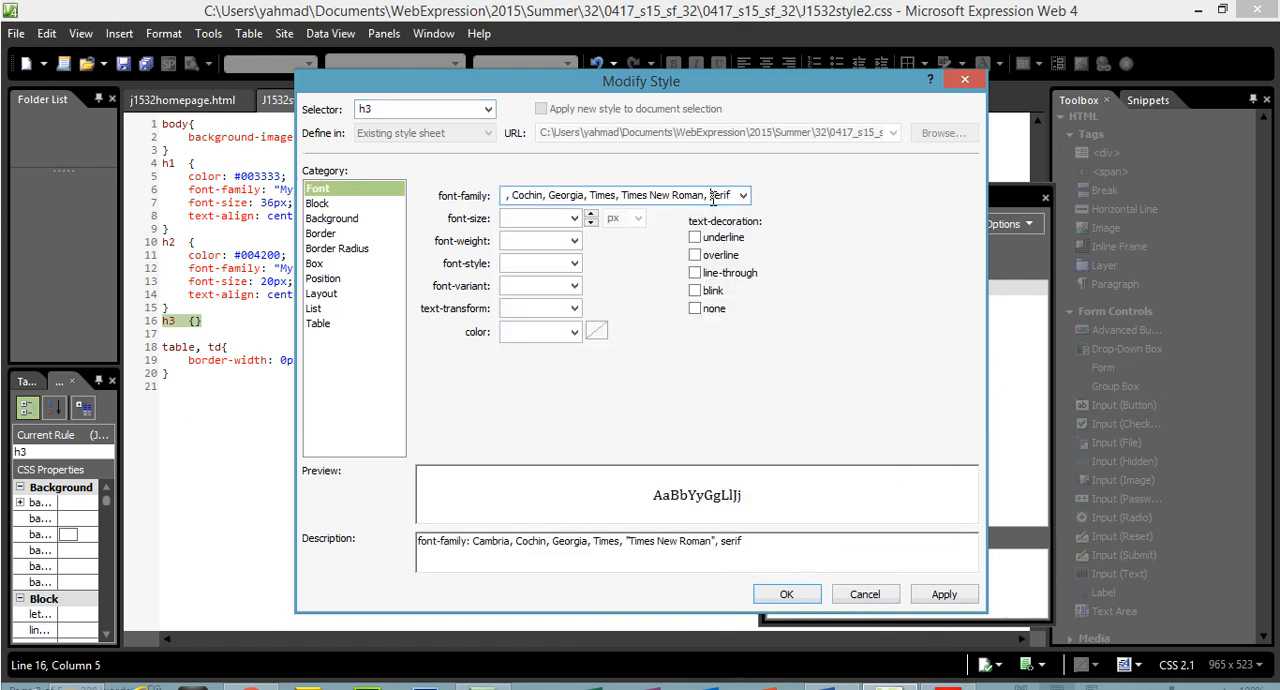
type("serif")
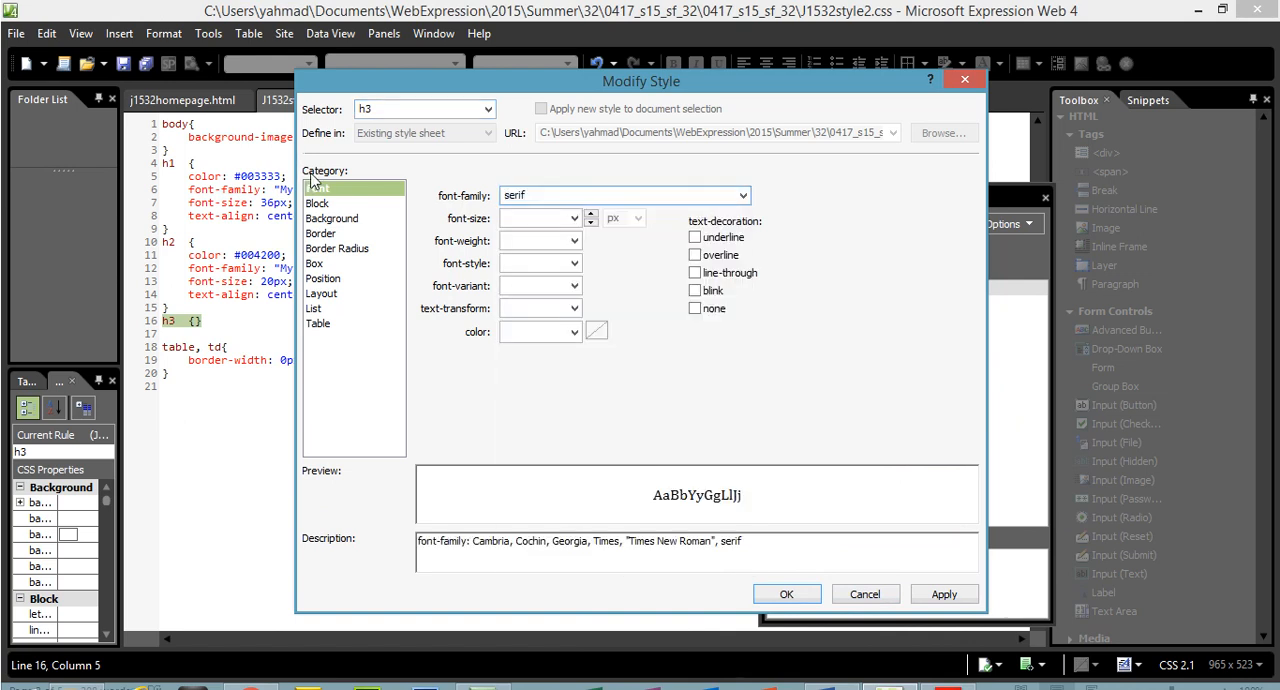
left_click(573, 220)
type("18")
Recheck the h3 requirements in Acrobat Reader, and set the h3 style's text alignment to left in Expression Web
left_click(949, 676)
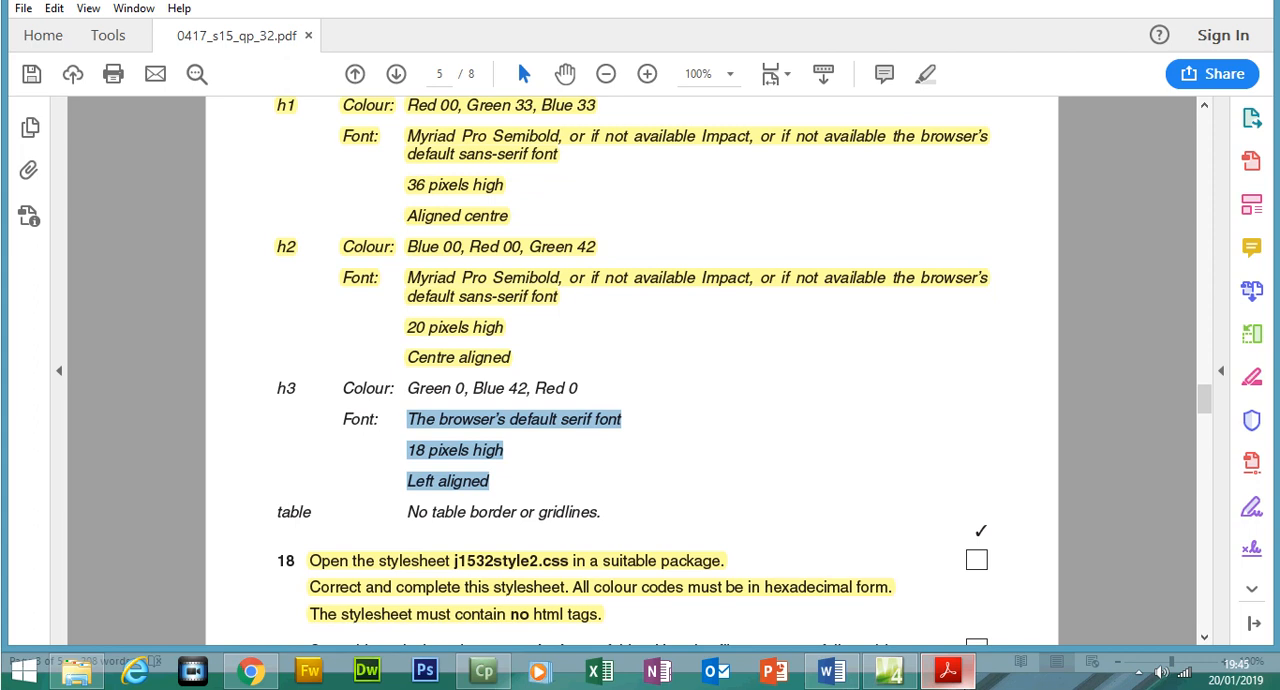
left_click(949, 673)
left_click(355, 204)
left_click(569, 241)
left_click(540, 283)
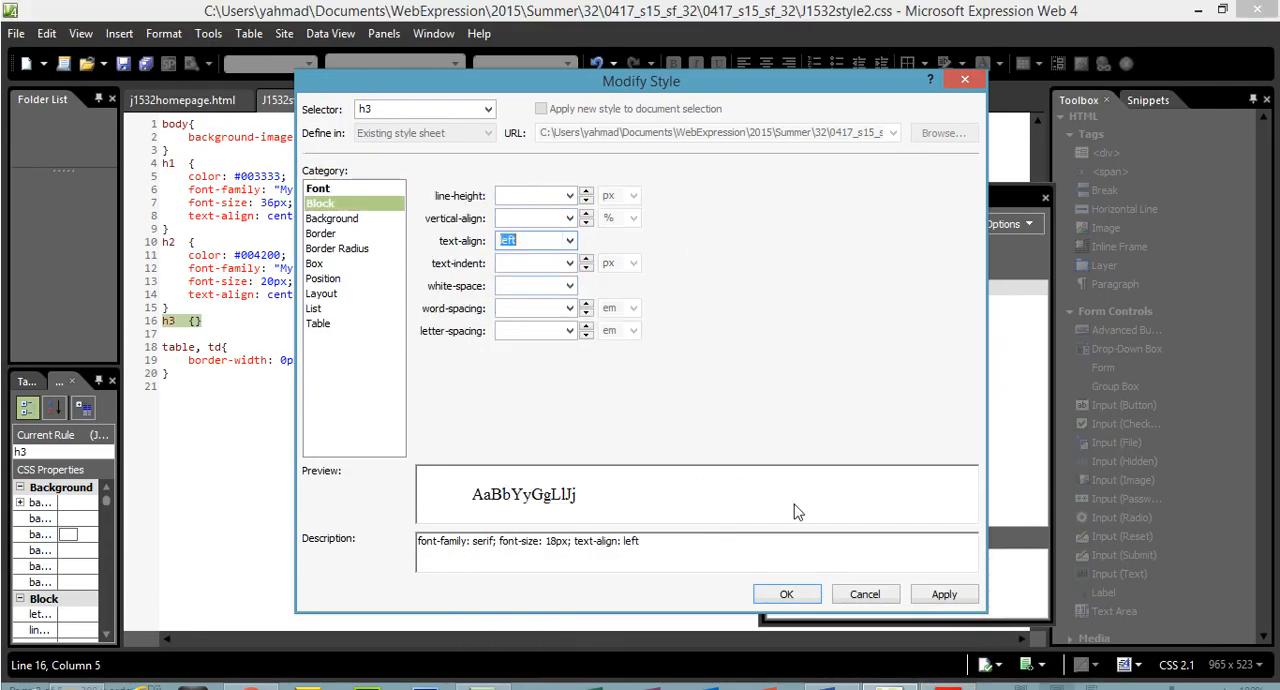
Check the h3 colour in the exam paper, set the h3 font colour to #000042 in Expression Web, and save the style
left_click(950, 672)
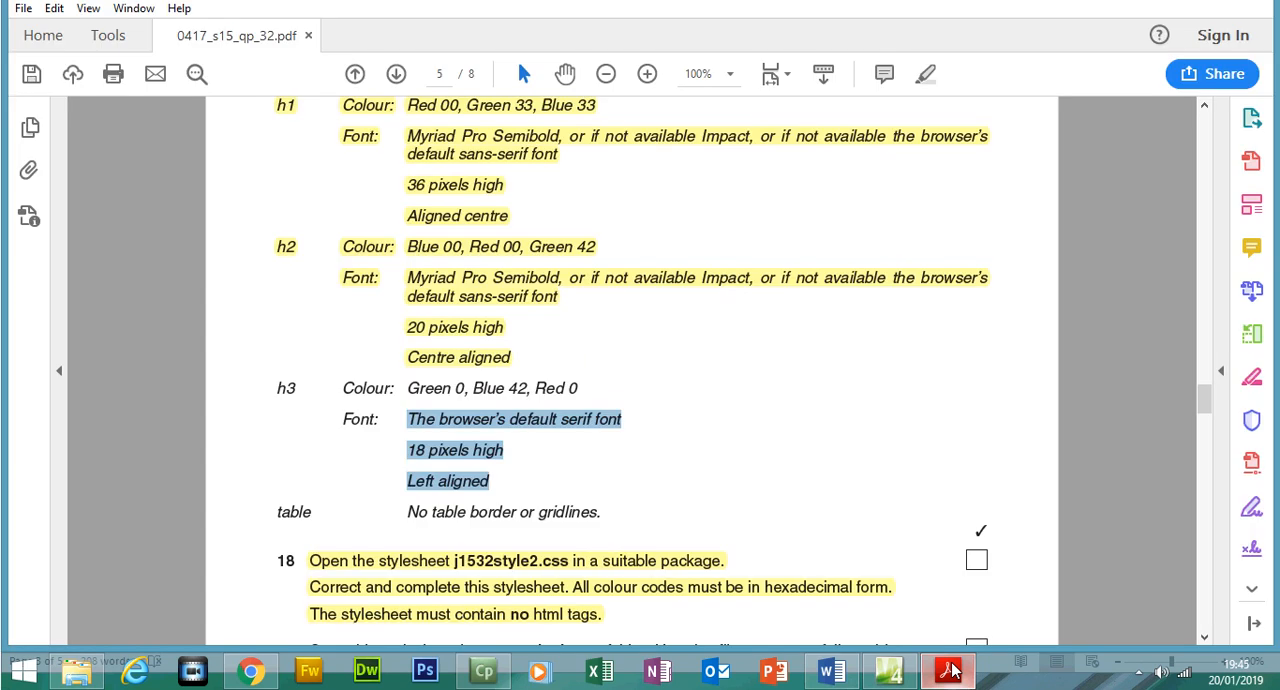
left_click(579, 389)
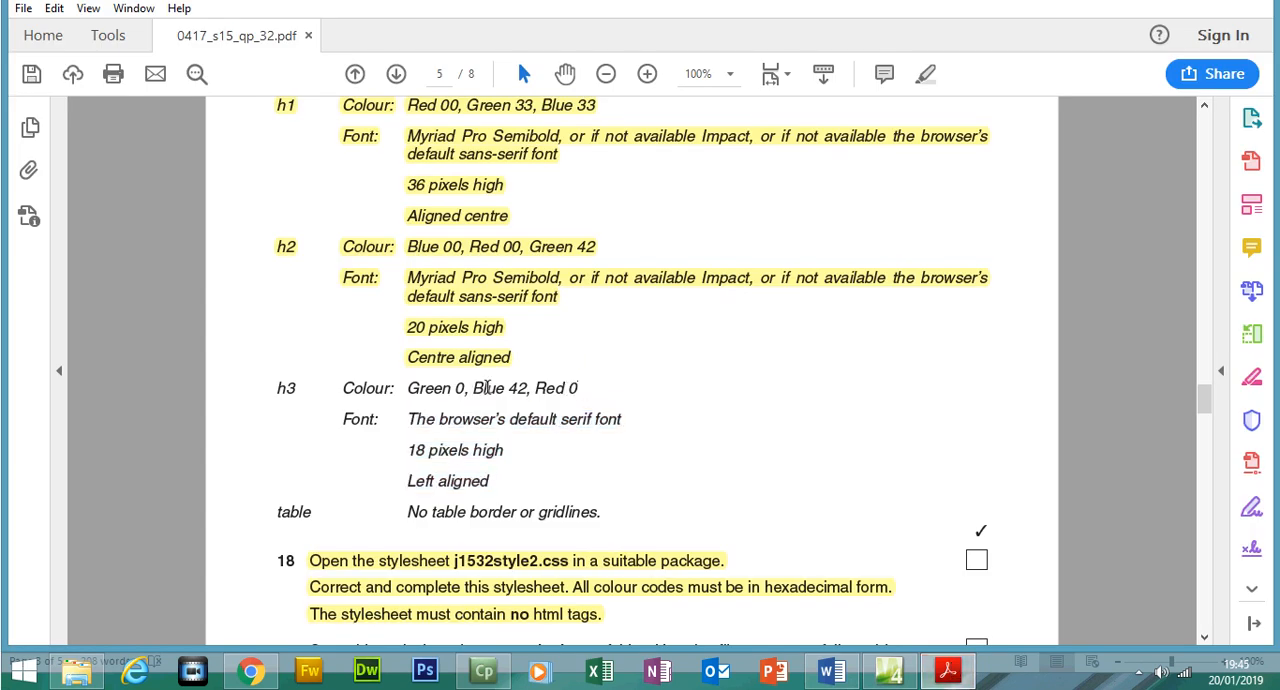
left_click(950, 672)
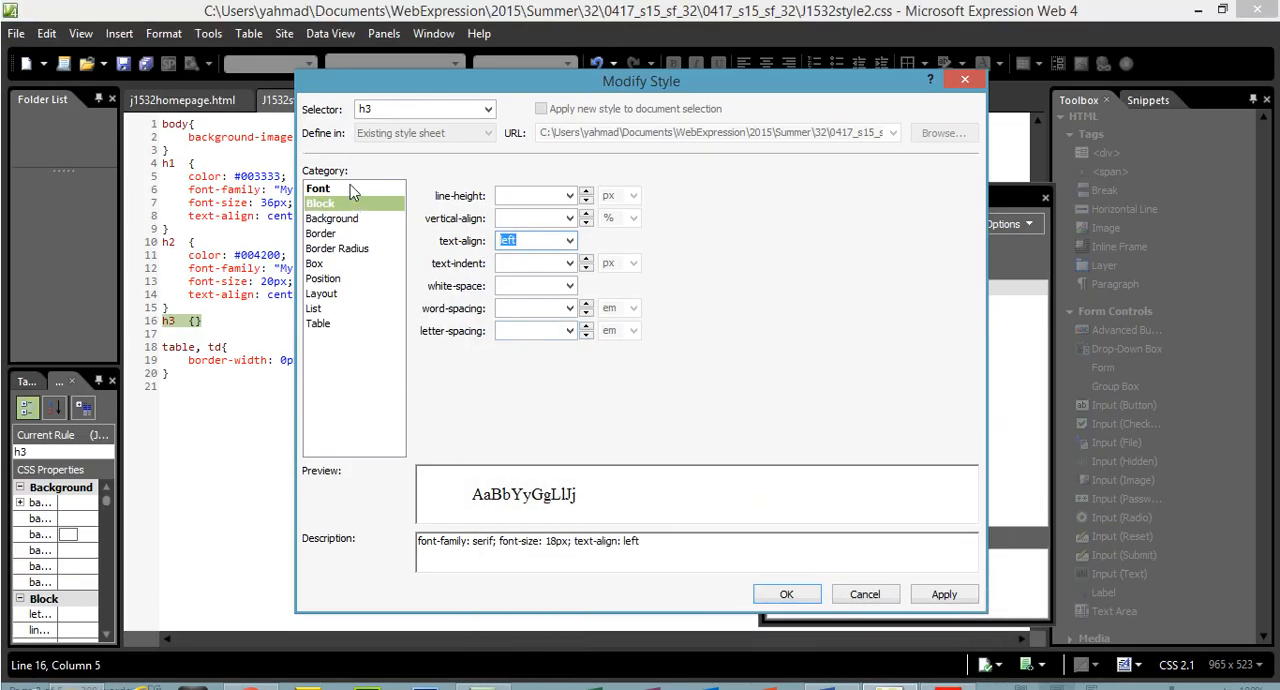
left_click(356, 159)
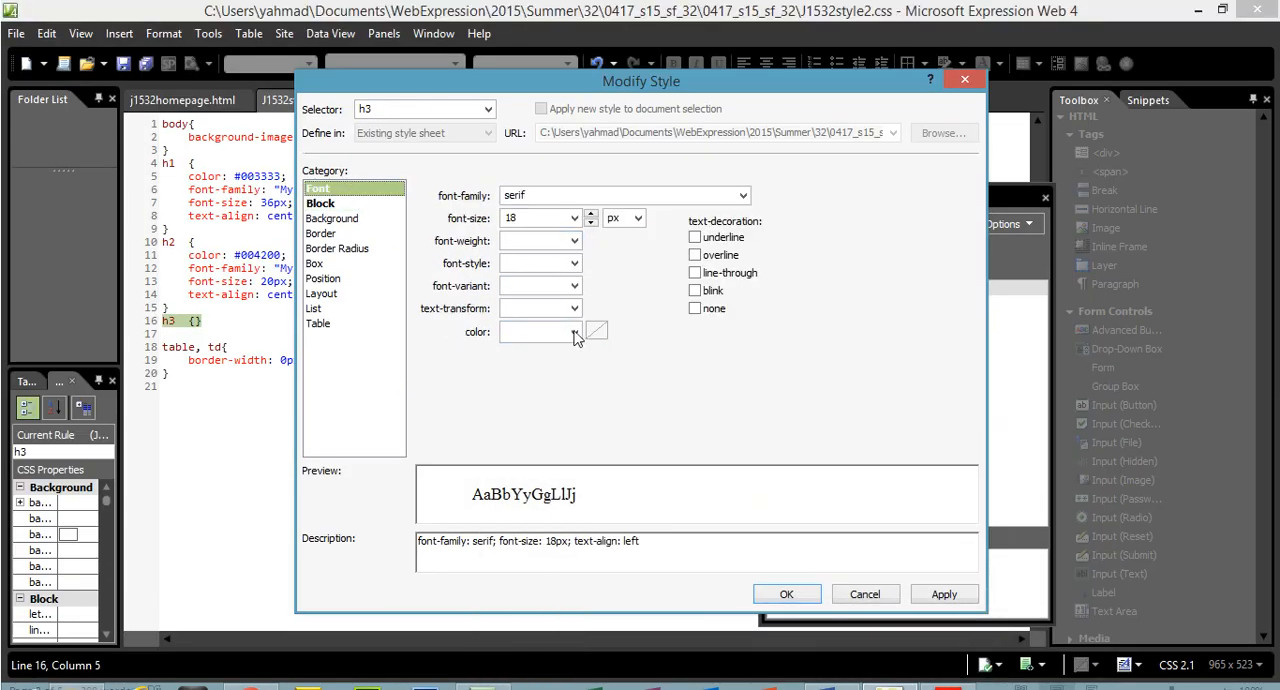
left_click(596, 336)
left_click(516, 366)
left_click_drag(546, 336, 534, 335)
type("42")
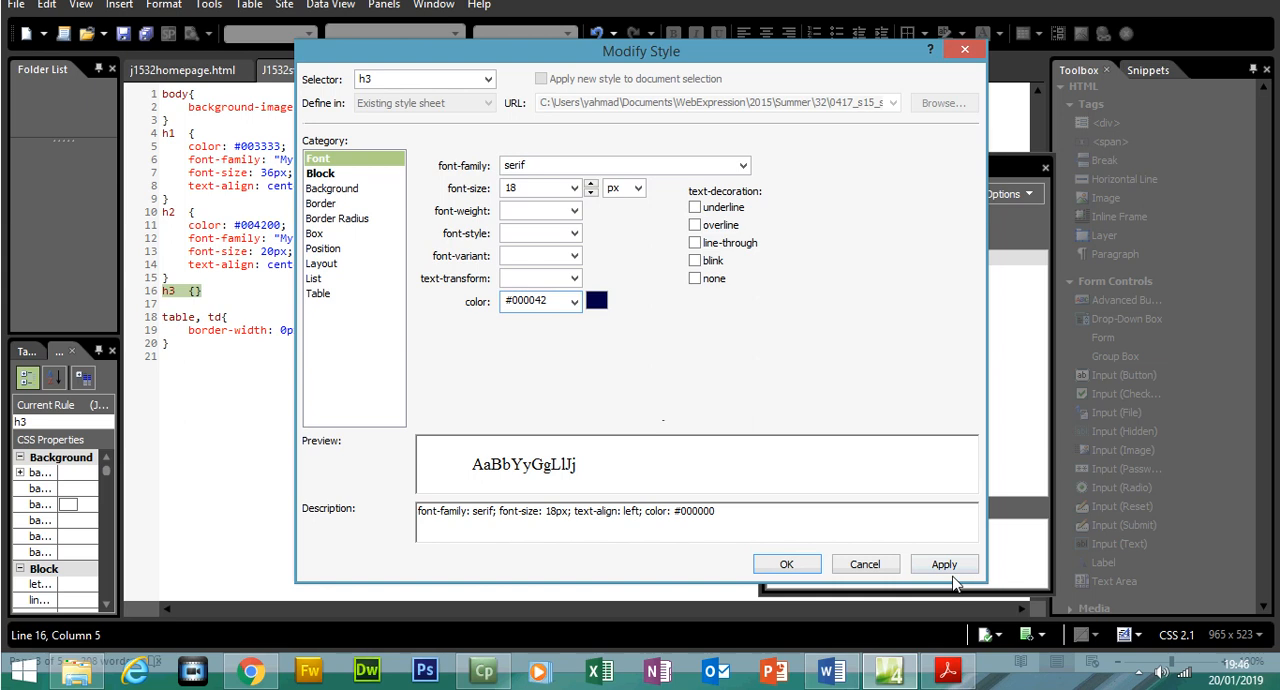
left_click(944, 566)
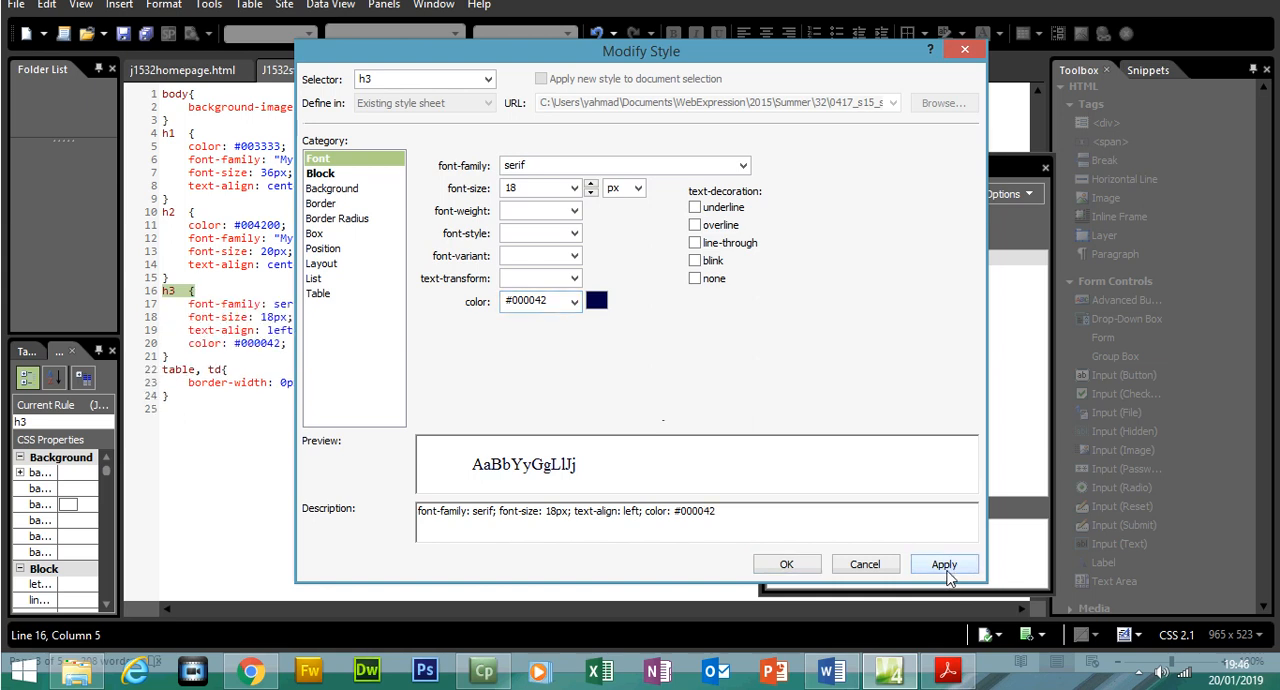
left_click(808, 568)
In the exam paper in Acrobat Reader, highlight the h3 and table style requirements as completed, and go to task 19
left_click(960, 677)
left_click_drag(603, 513, 279, 389)
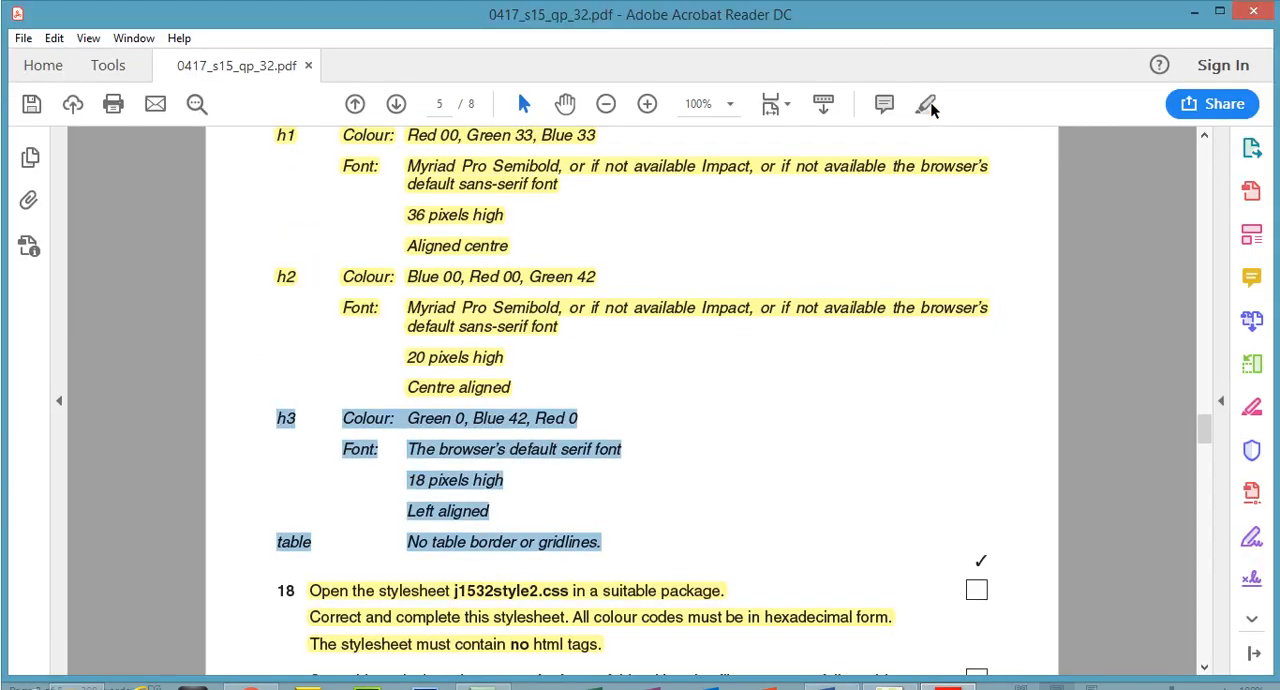
left_click(929, 78)
left_click_drag(1206, 398, 1206, 417)
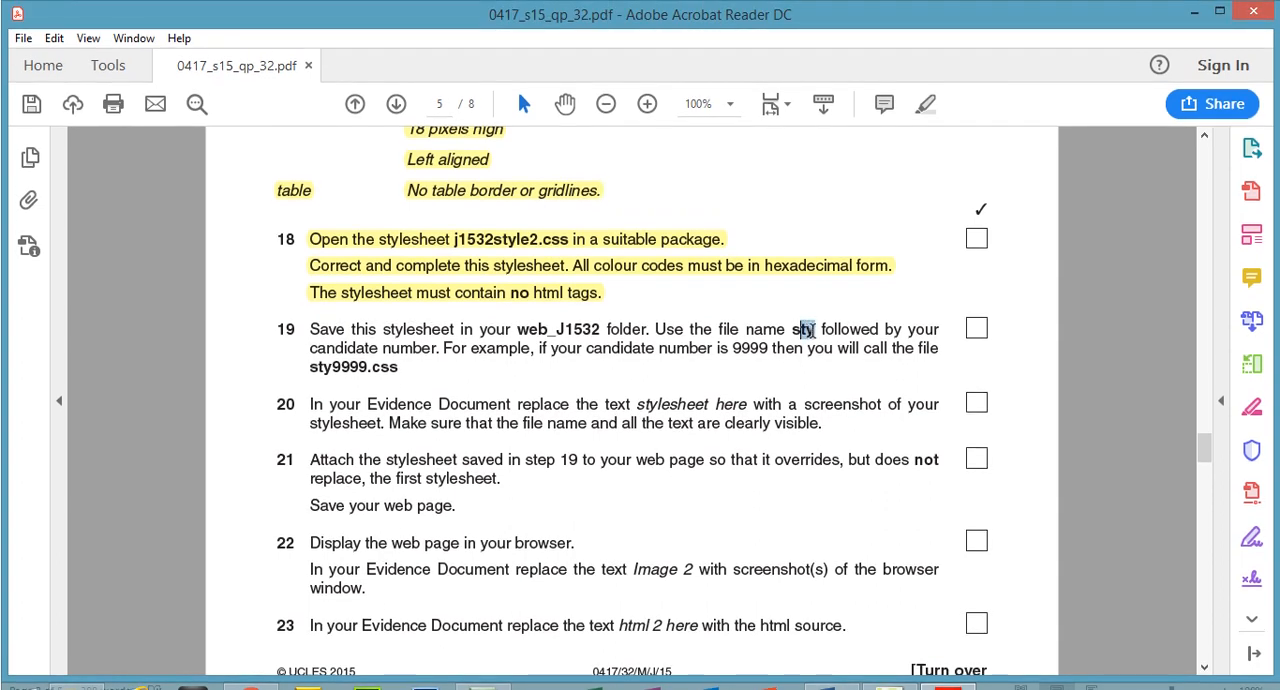
Copy the file name prefix "sty" from task 19, and in Expression Web save the stylesheet as sty1234 in the 0417_s15_sf_32 folder
right_click(814, 333)
left_click(840, 356)
left_click(900, 674)
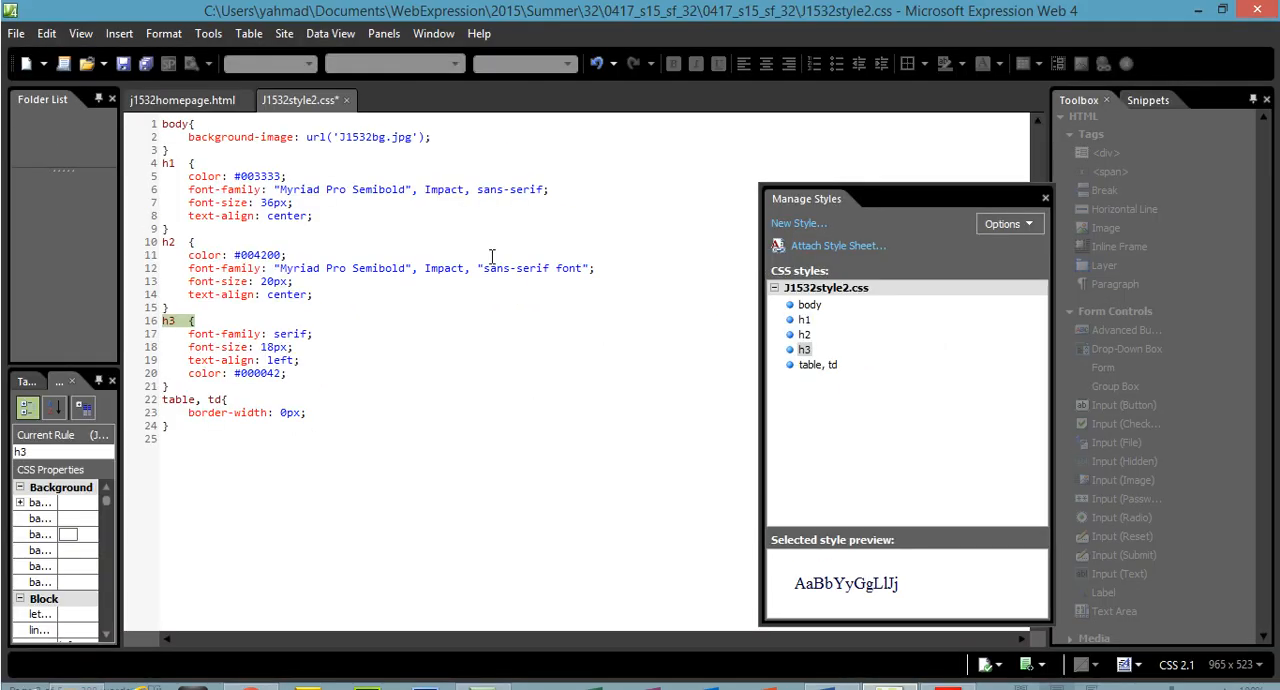
left_click(16, 33)
mouse_move(47, 33)
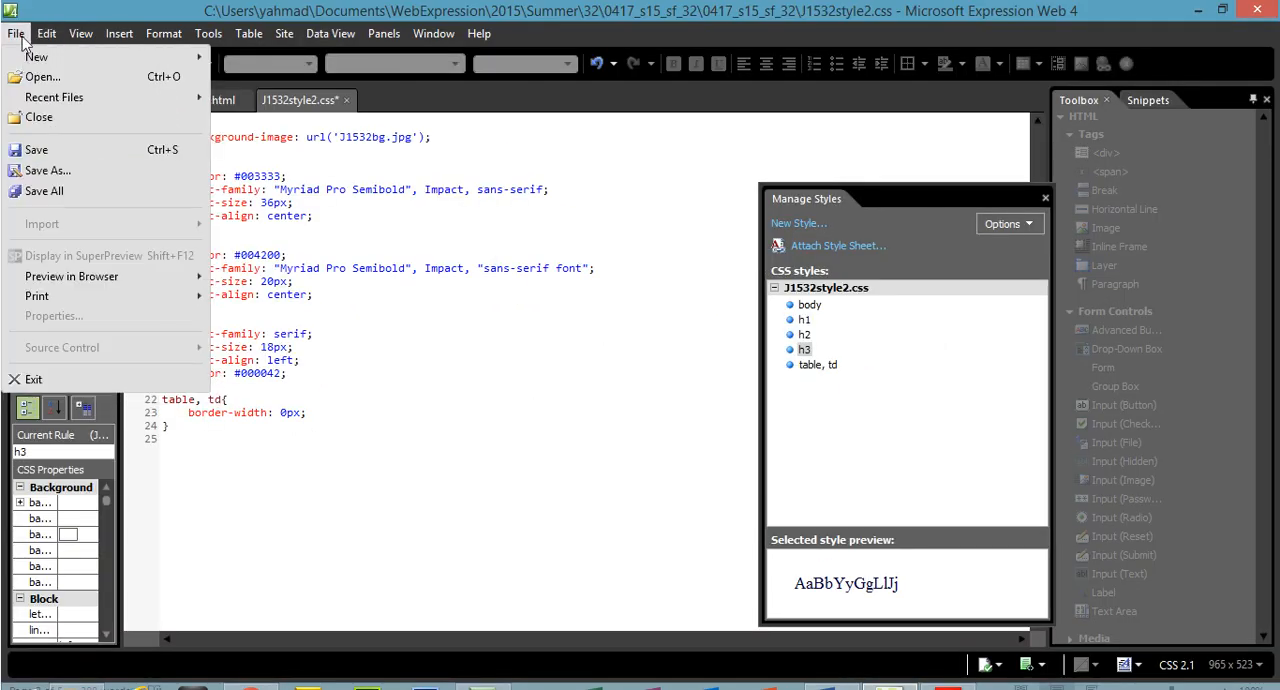
left_click(70, 178)
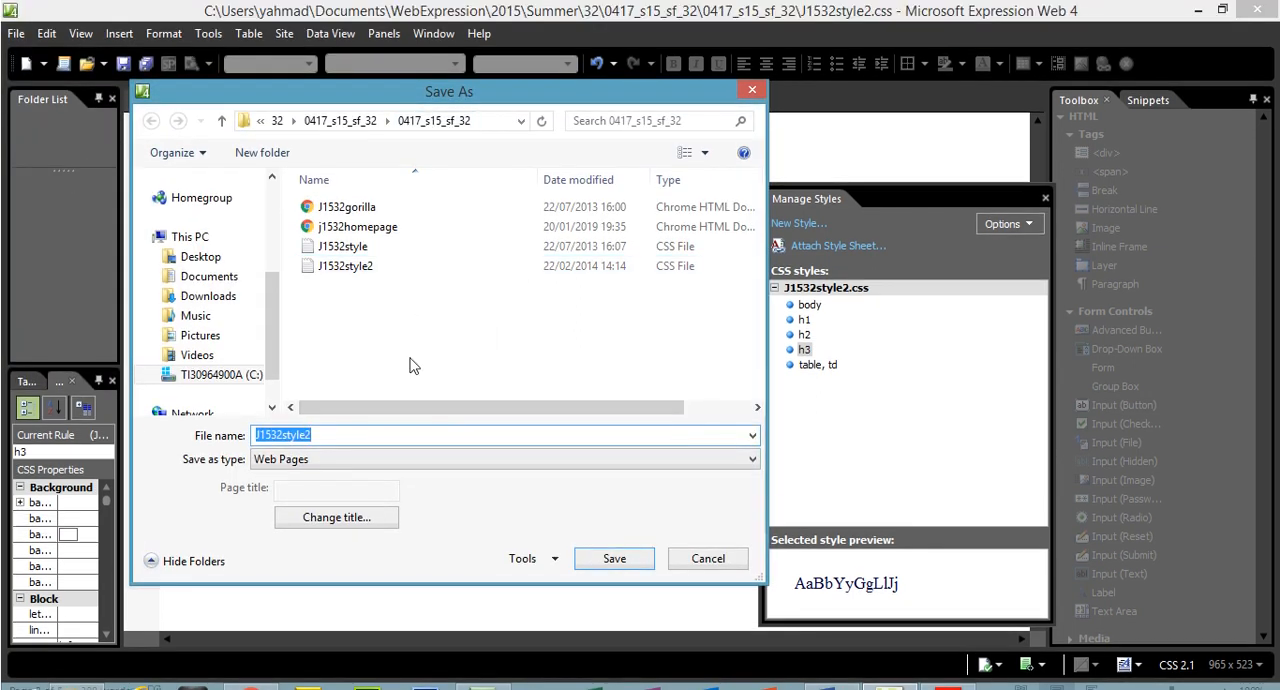
type("sty1234")
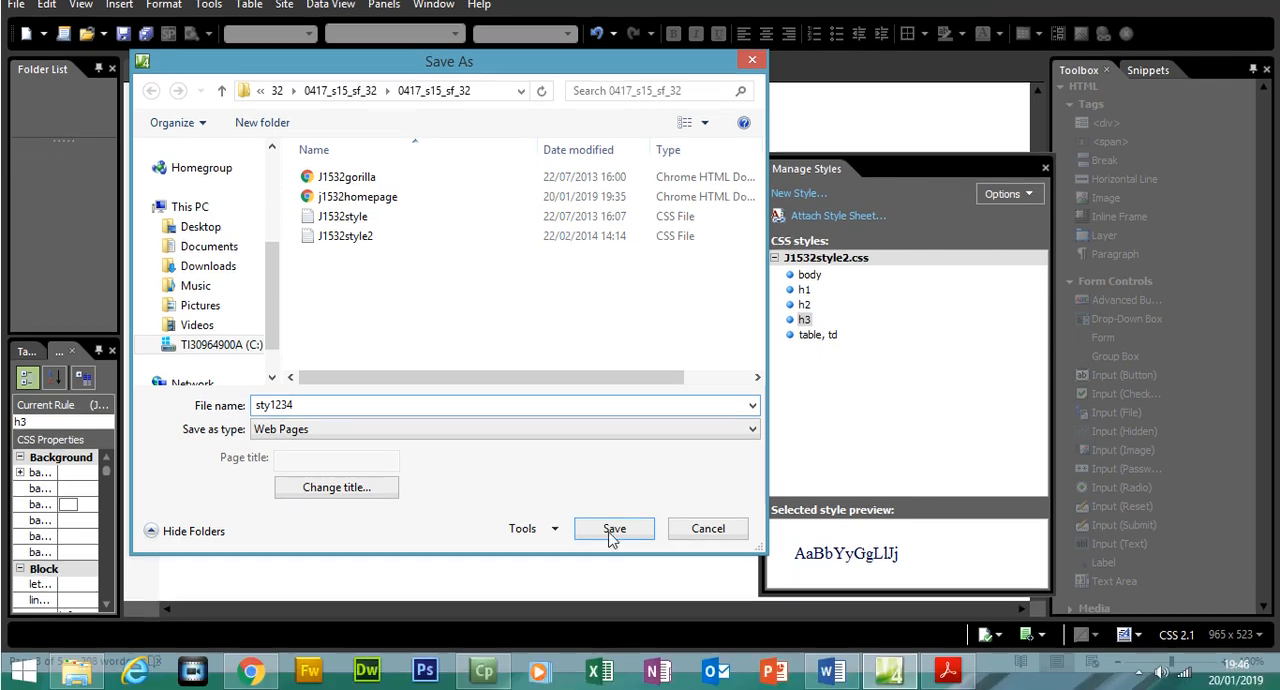
left_click(614, 552)
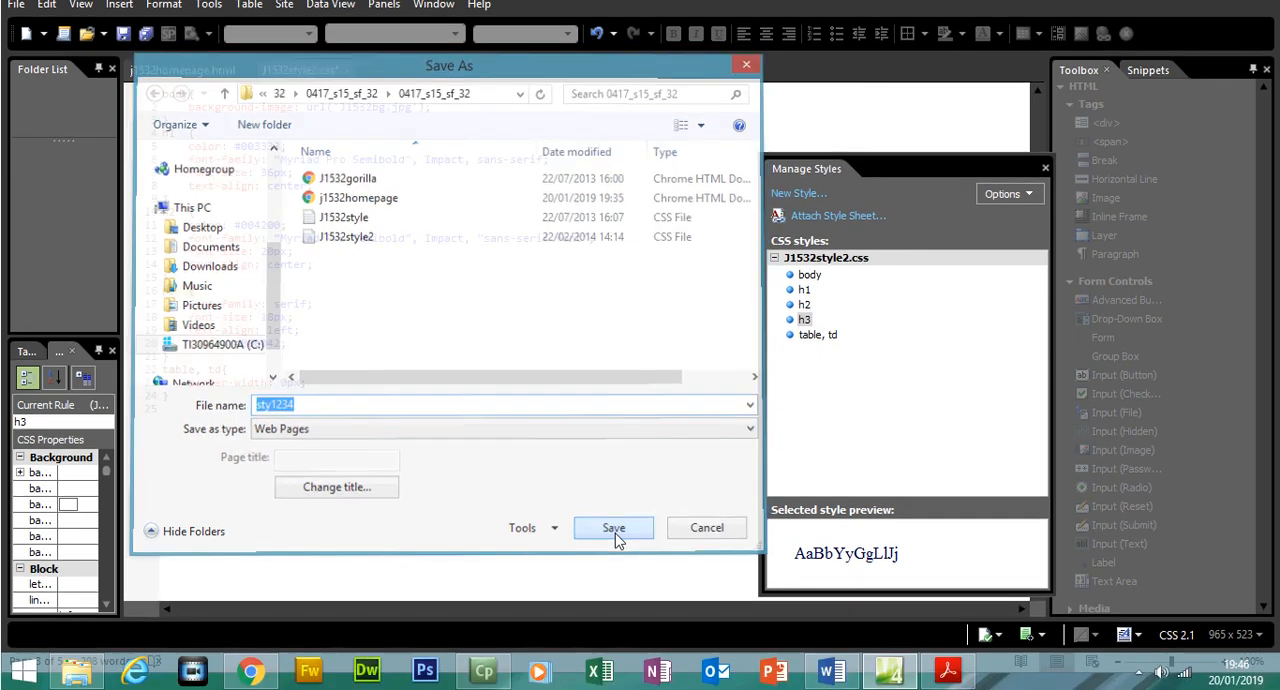
In the exam paper in Acrobat Reader, highlight the full text of tasks 19 and 20 as completed
left_click(952, 672)
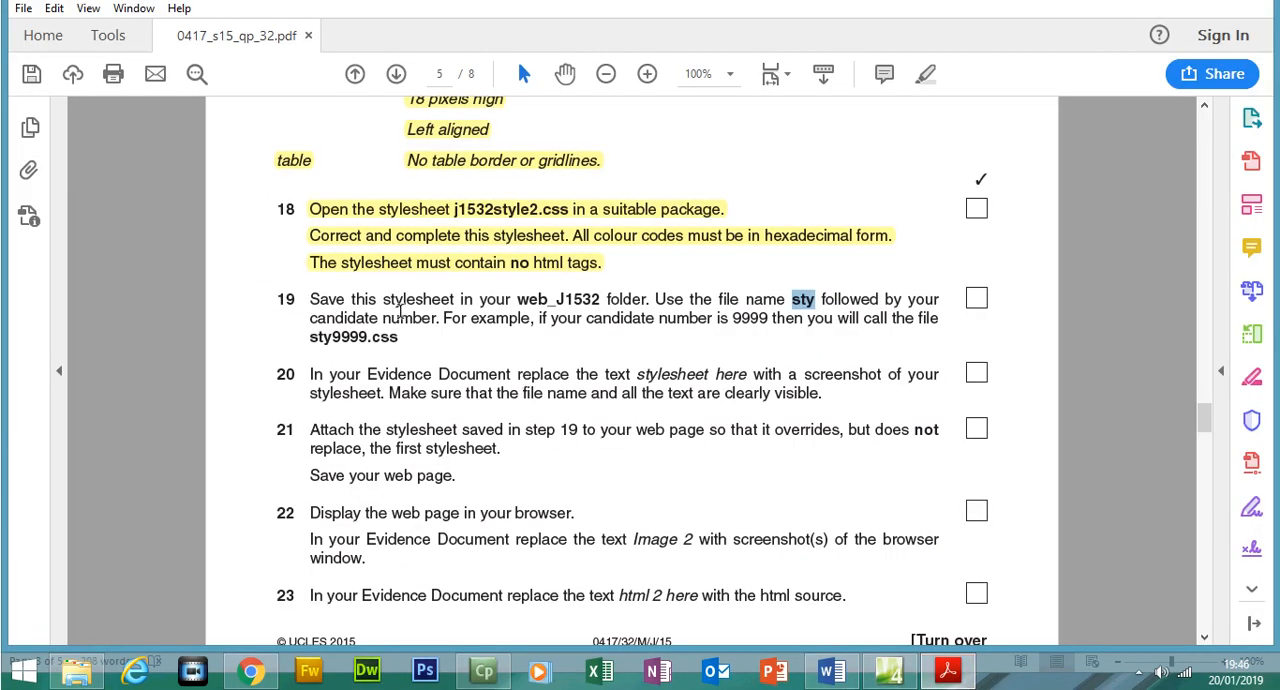
triple_click(406, 354)
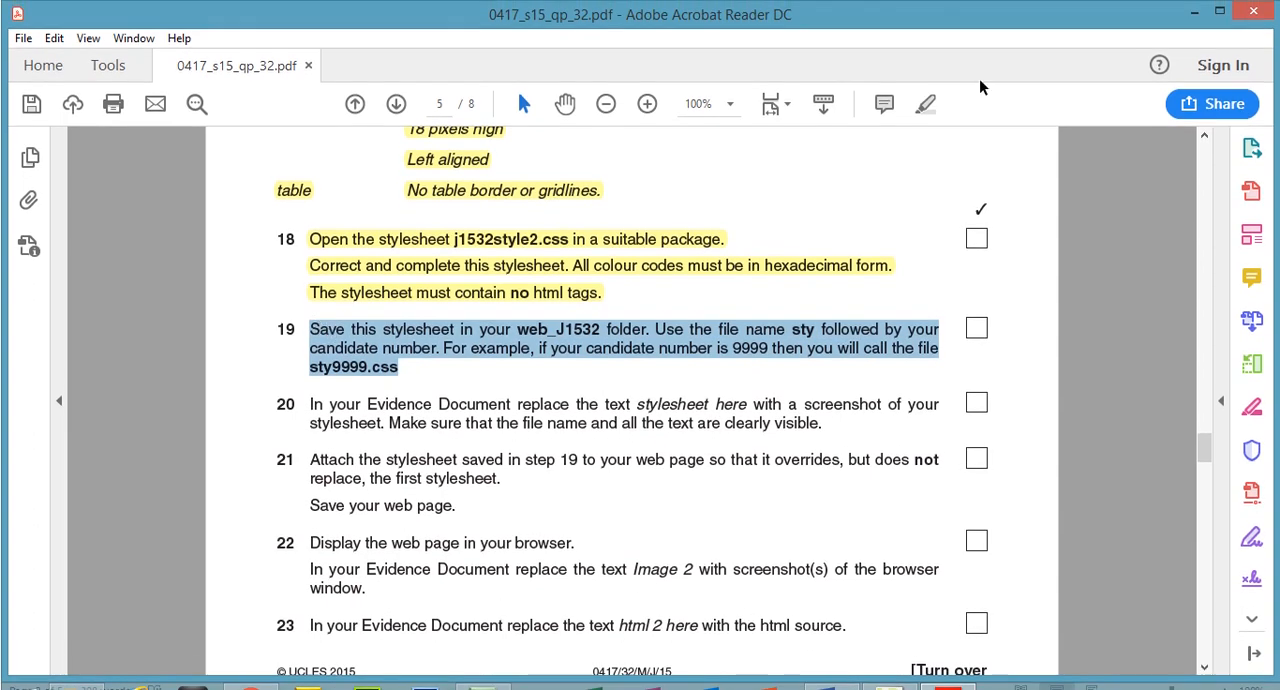
left_click(927, 104)
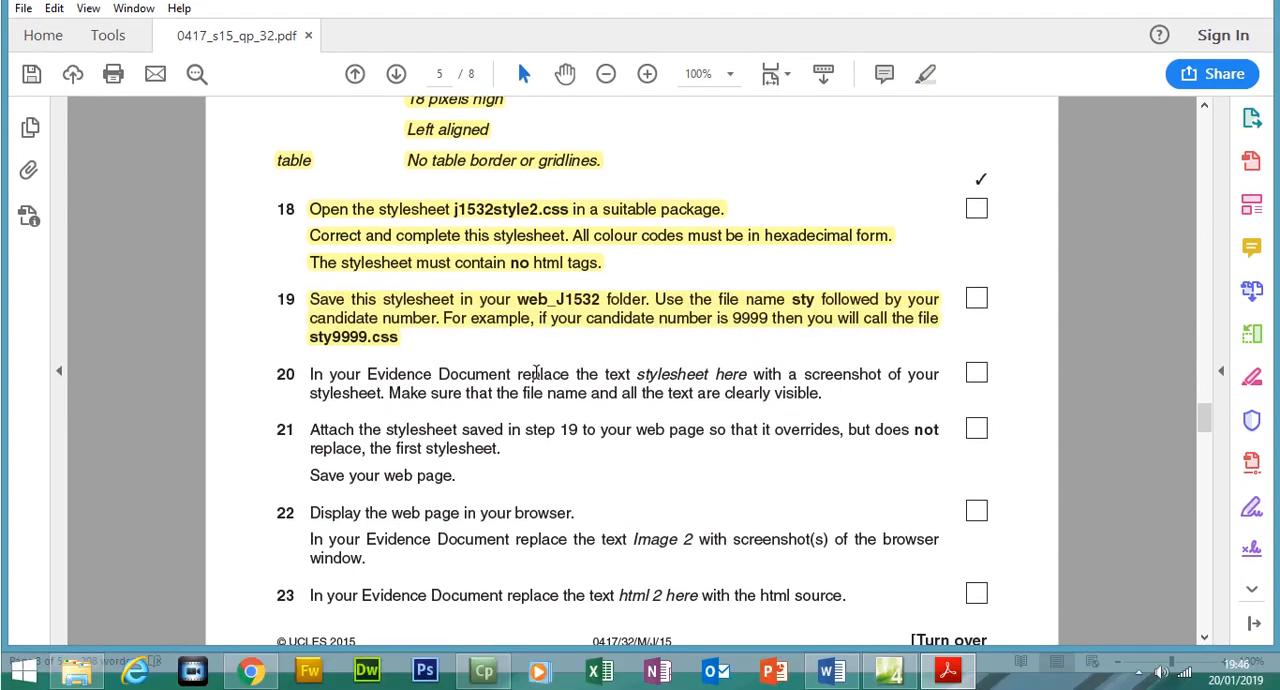
left_click_drag(605, 374, 818, 380)
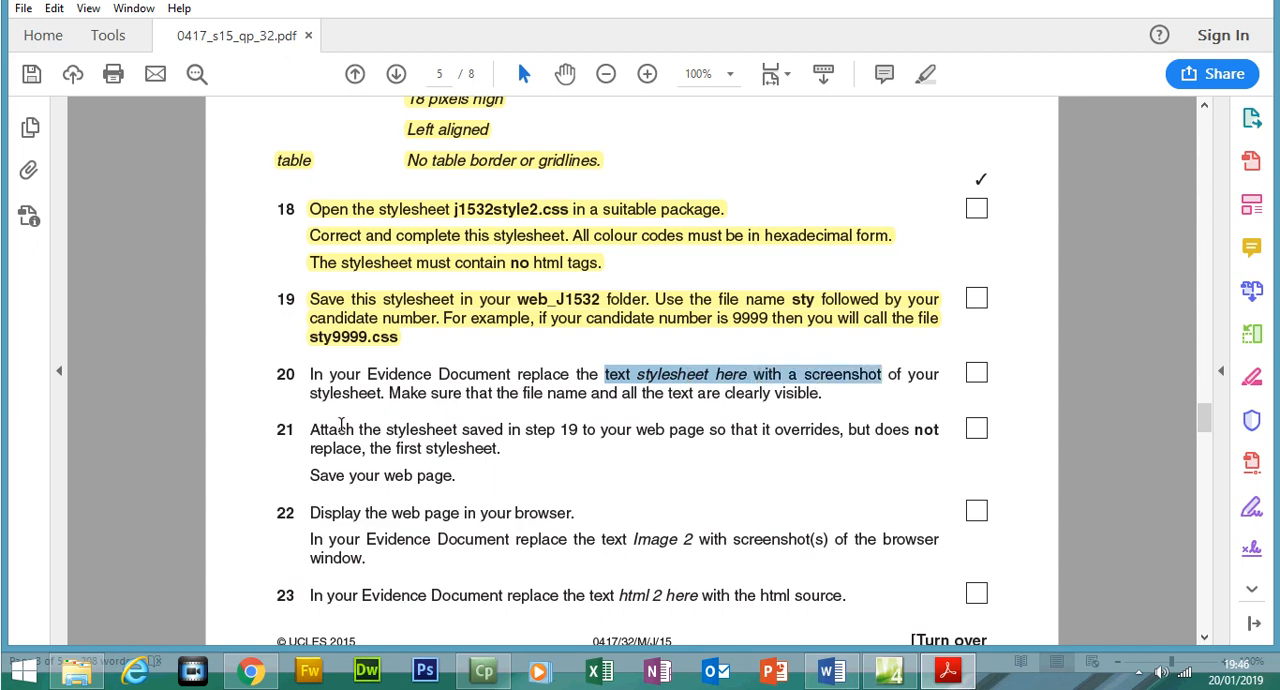
left_click_drag(309, 374, 835, 393)
left_click(926, 74)
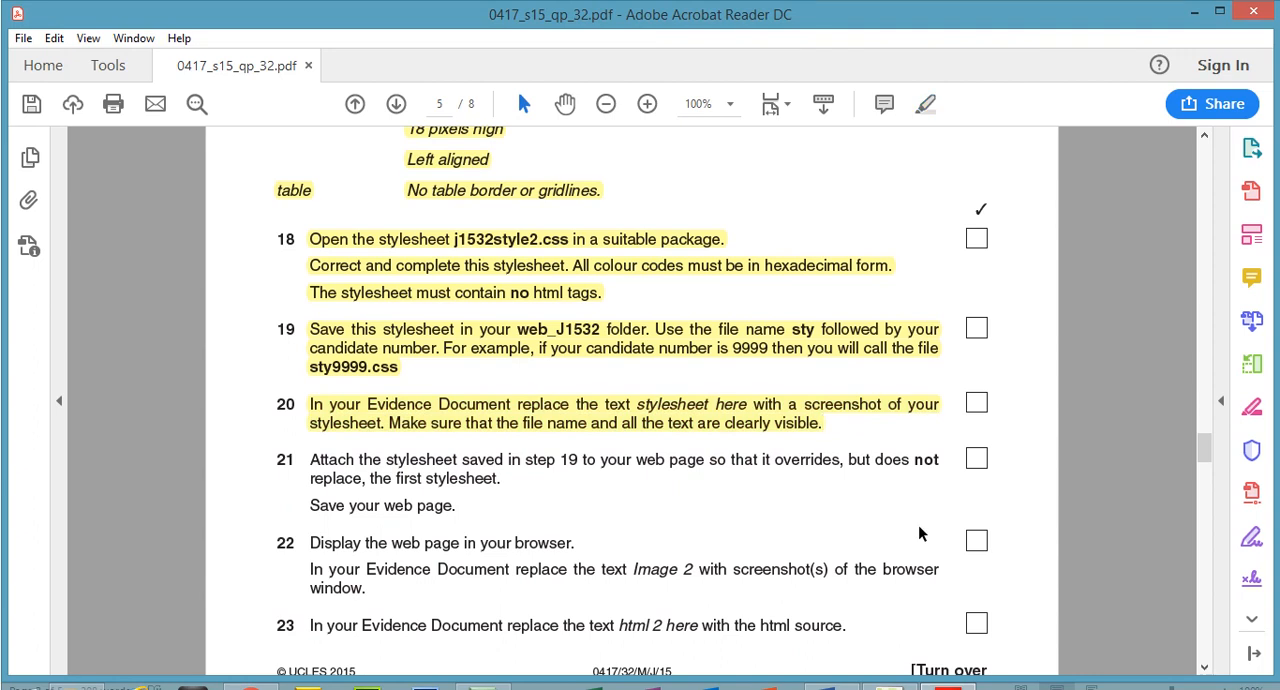
Capture the sty1234.css code in Expression Web, and in the Word evidence document insert a page break before the Step 20 heading
left_click(889, 671)
left_click(426, 371)
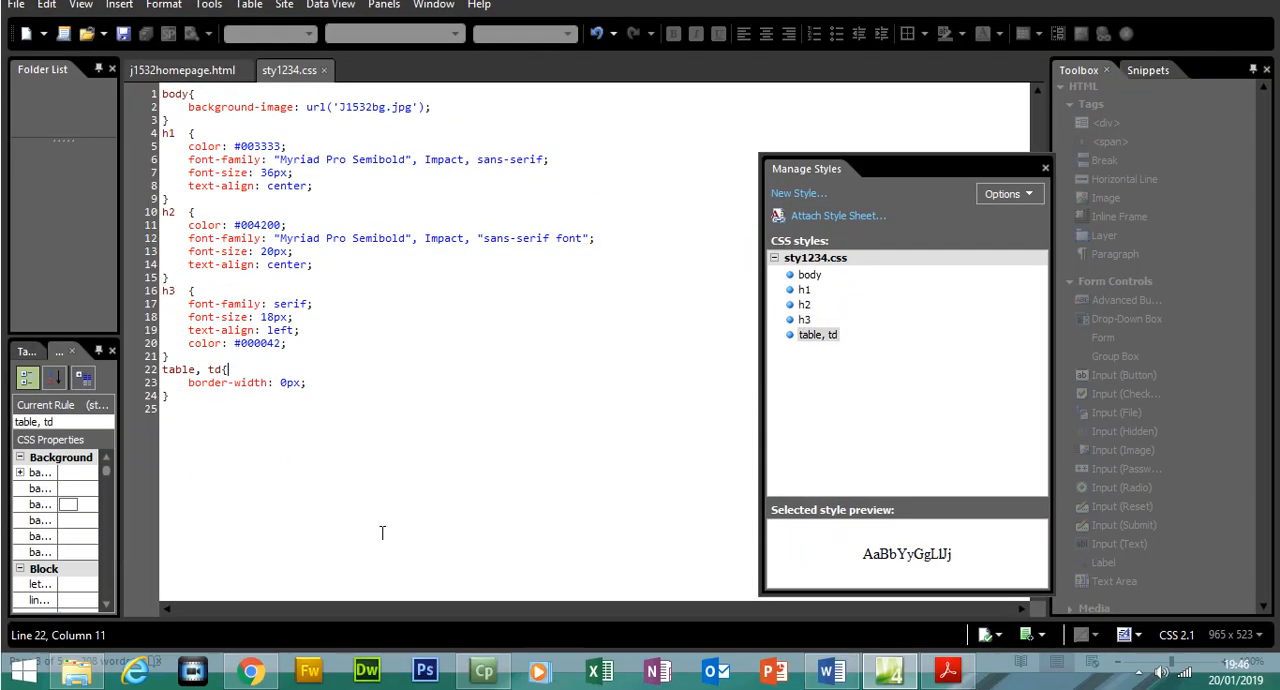
left_click(380, 547)
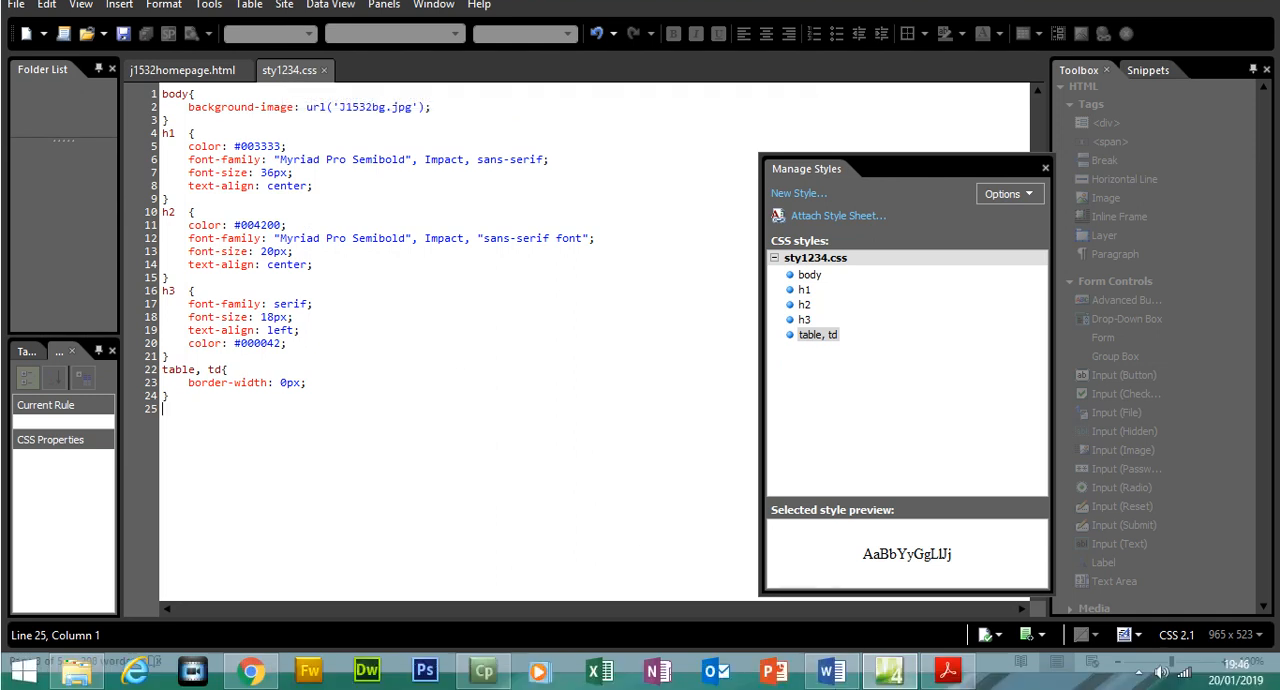
left_click(831, 688)
left_click_drag(1275, 377, 1274, 517)
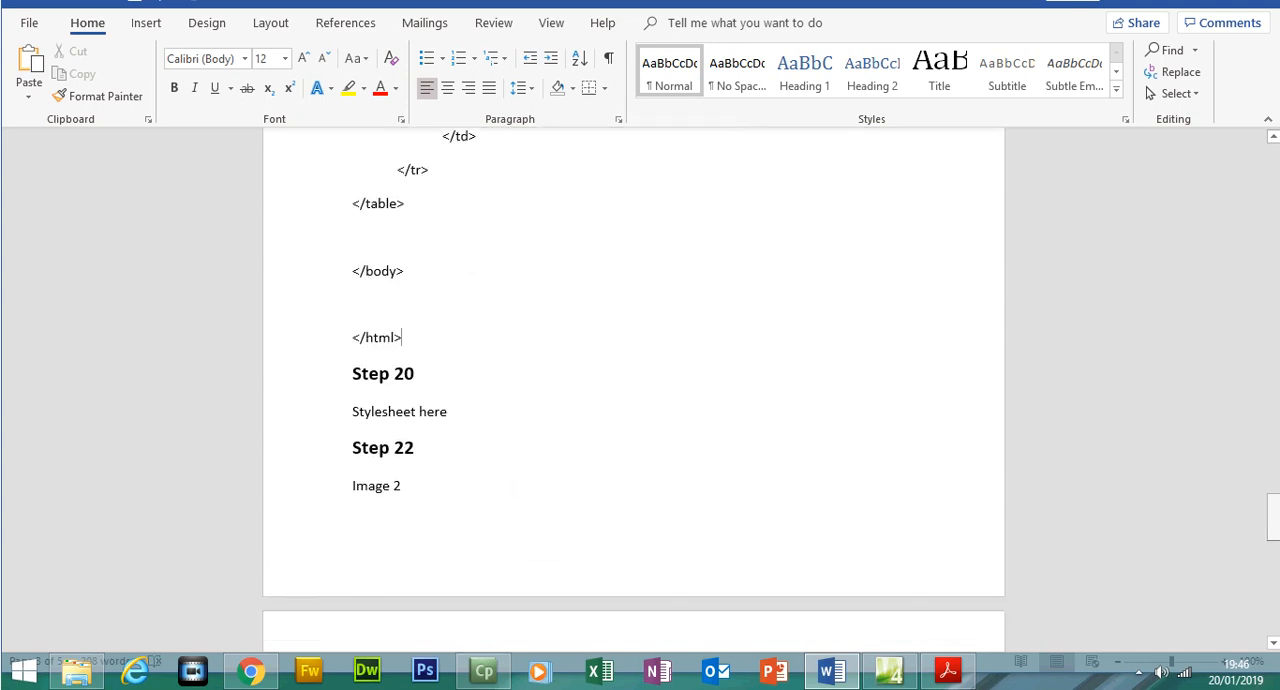
left_click(356, 374)
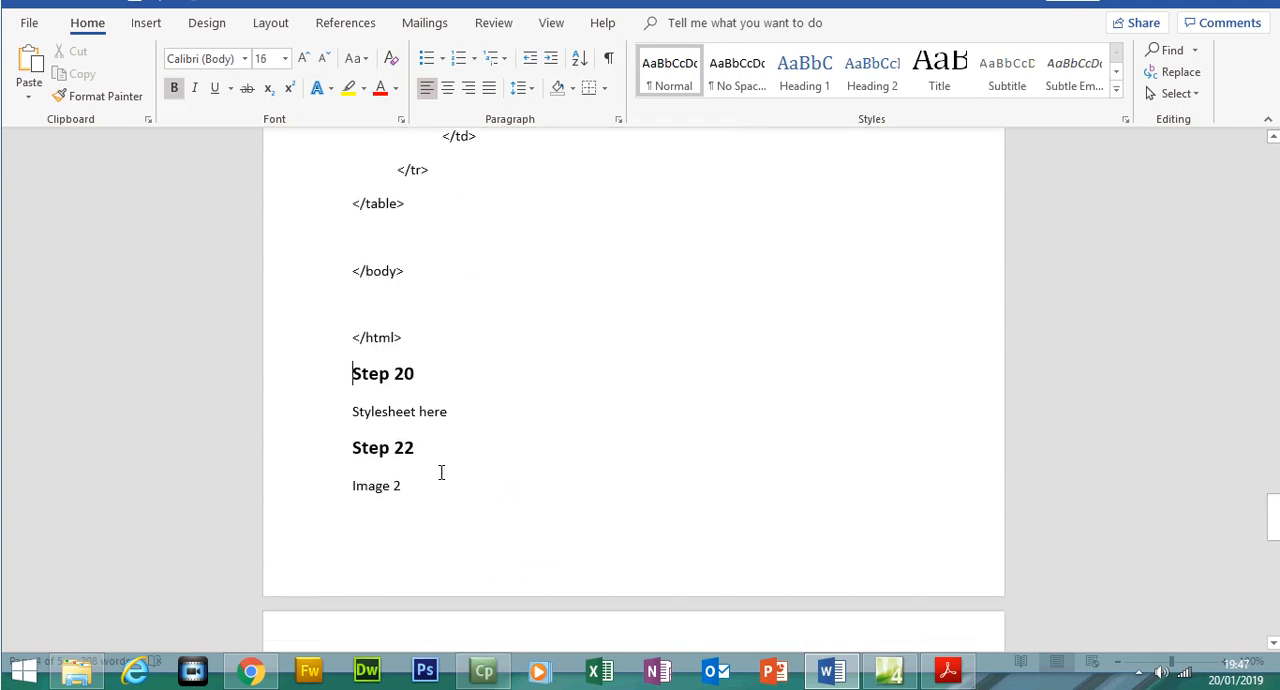
key("ctrl+Return")
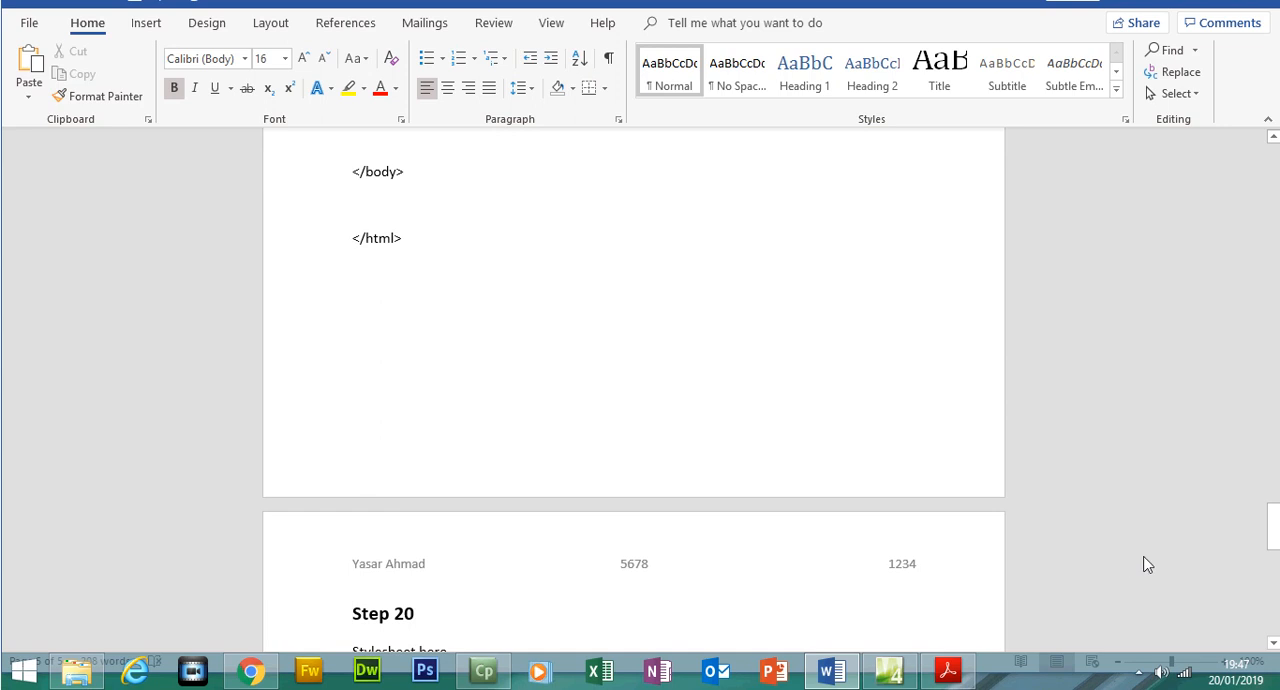
Replace the text "Stylesheet here" under Step 20 with the screenshot of the stylesheet
left_click_drag(1275, 530, 1275, 550)
left_click_drag(470, 381, 358, 372)
key("Delete")
key("Return")
key("Up")
key("ctrl+v")
left_click(363, 367)
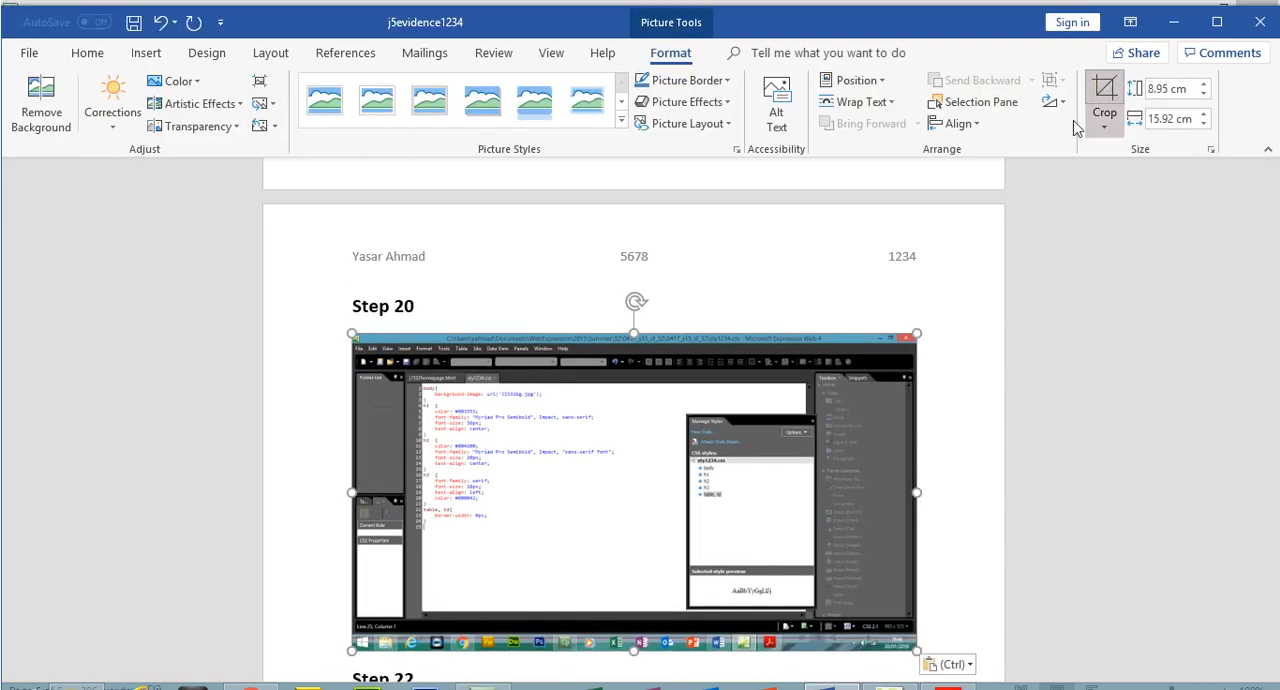
Crop the Step 20 screenshot to the stylesheet code and the file tabs above it
left_click(1104, 72)
left_click_drag(910, 612, 636, 511)
left_click_drag(352, 304, 407, 345)
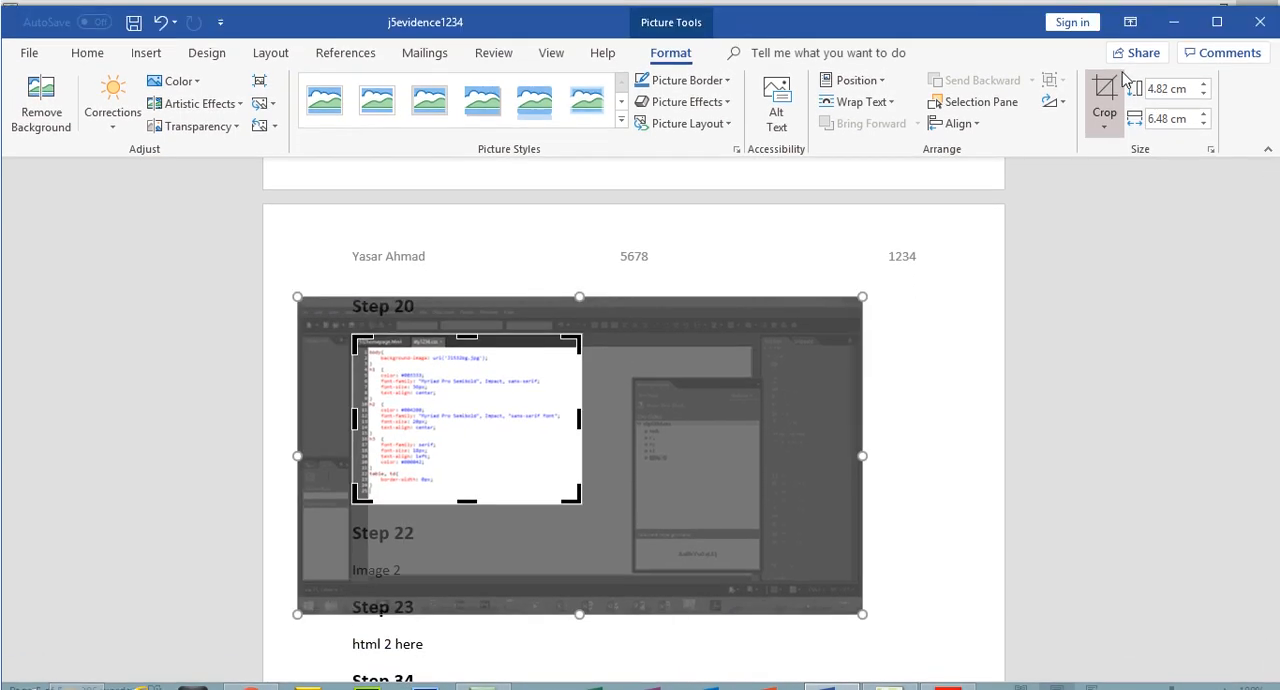
left_click(1104, 75)
Enlarge the cropped screenshot to about 12.54 cm high by 16.88 cm wide, and save the evidence document
left_click_drag(586, 487, 951, 568)
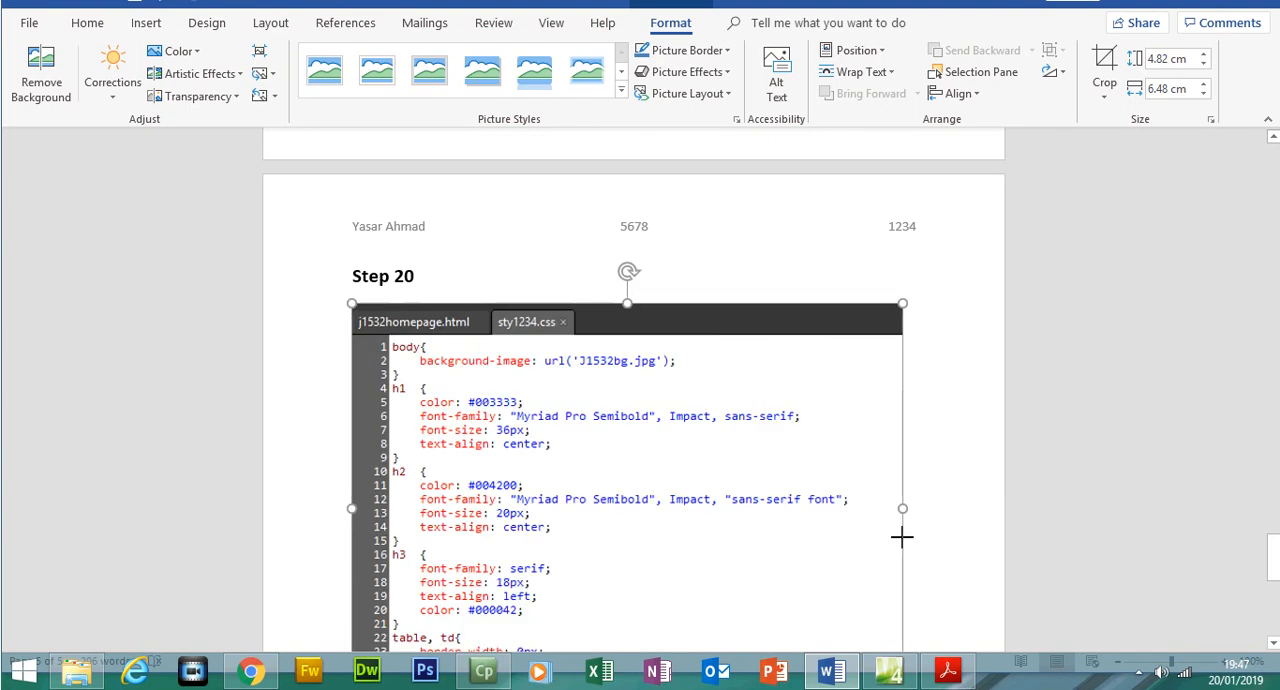
left_click_drag(1272, 540, 1276, 561)
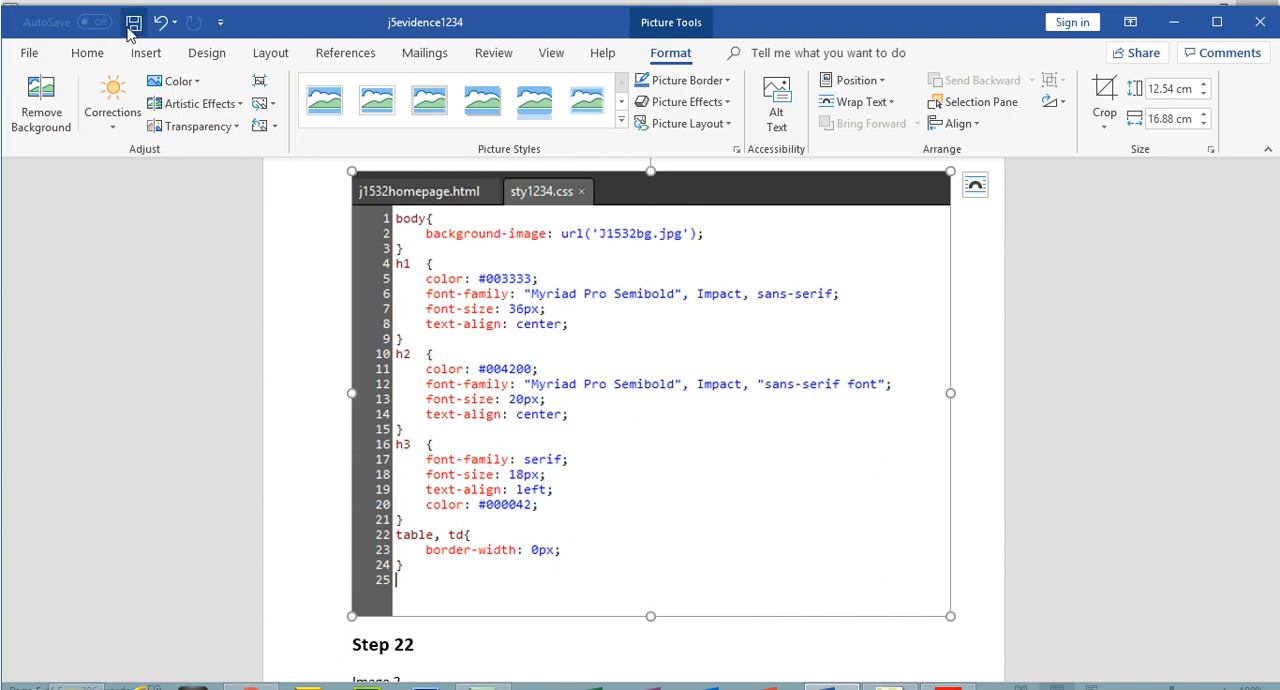
left_click(129, 29)
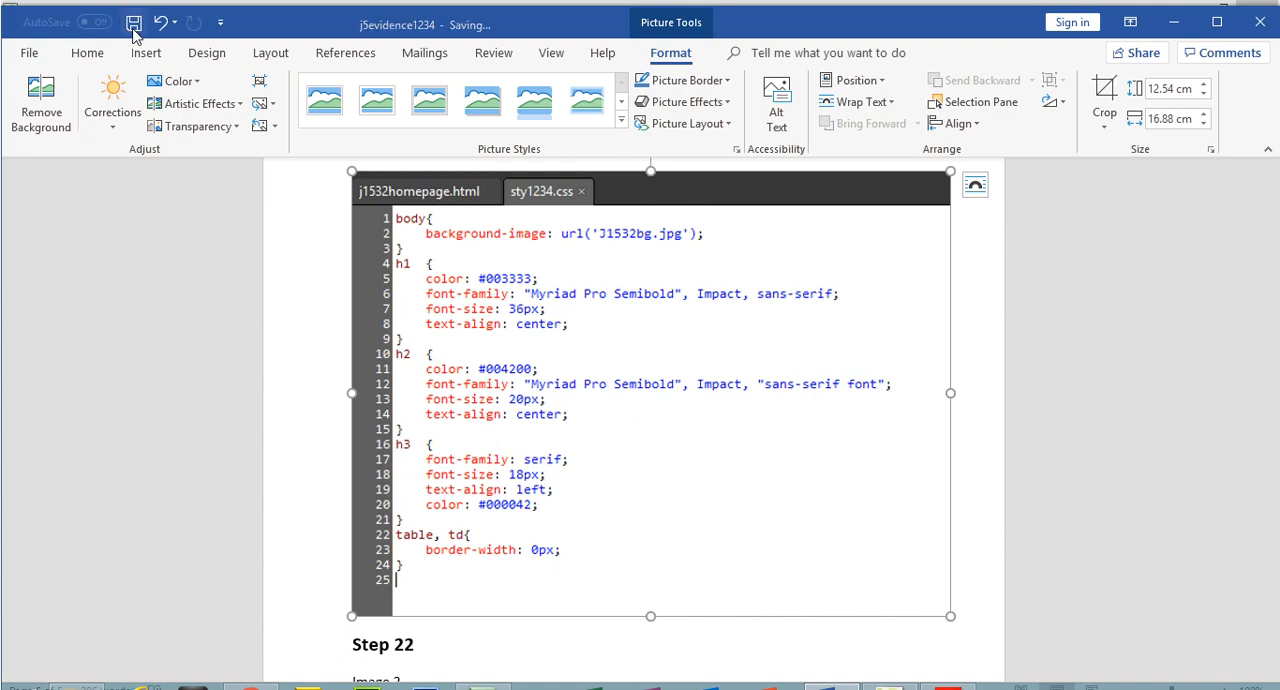
In the exam paper in Acrobat Reader, highlight all of task 21, including the instruction to save the web page
left_click(950, 671)
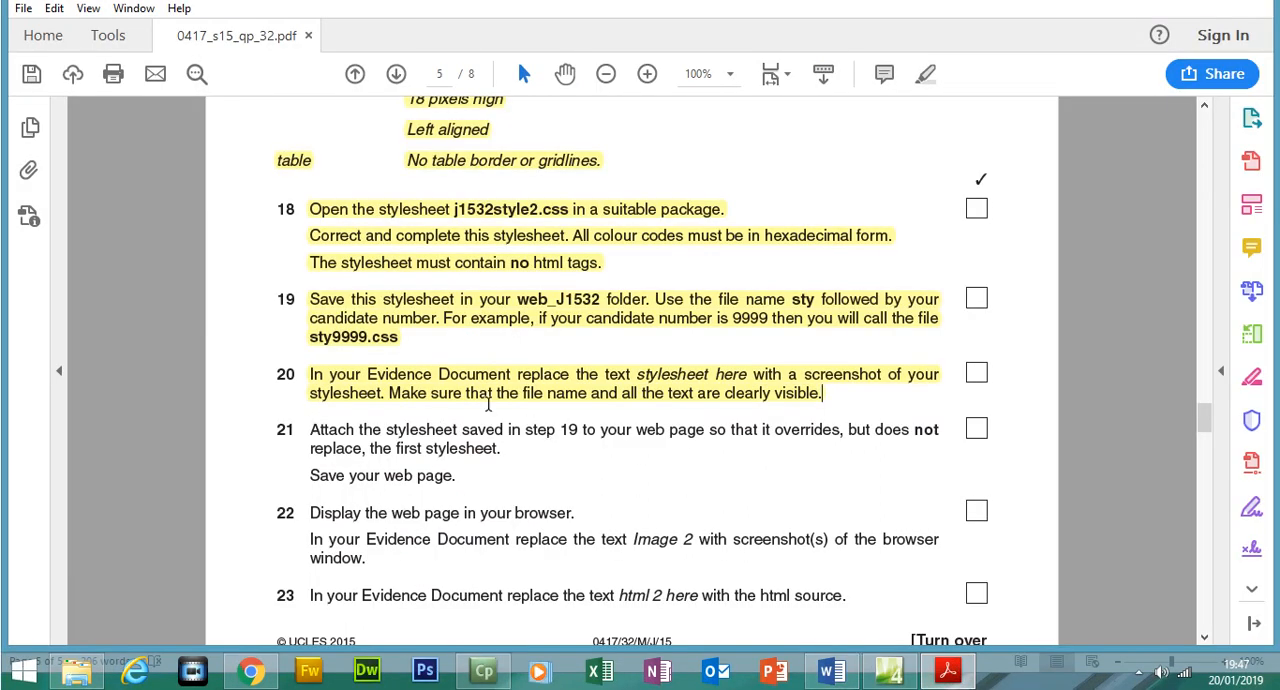
left_click(322, 308)
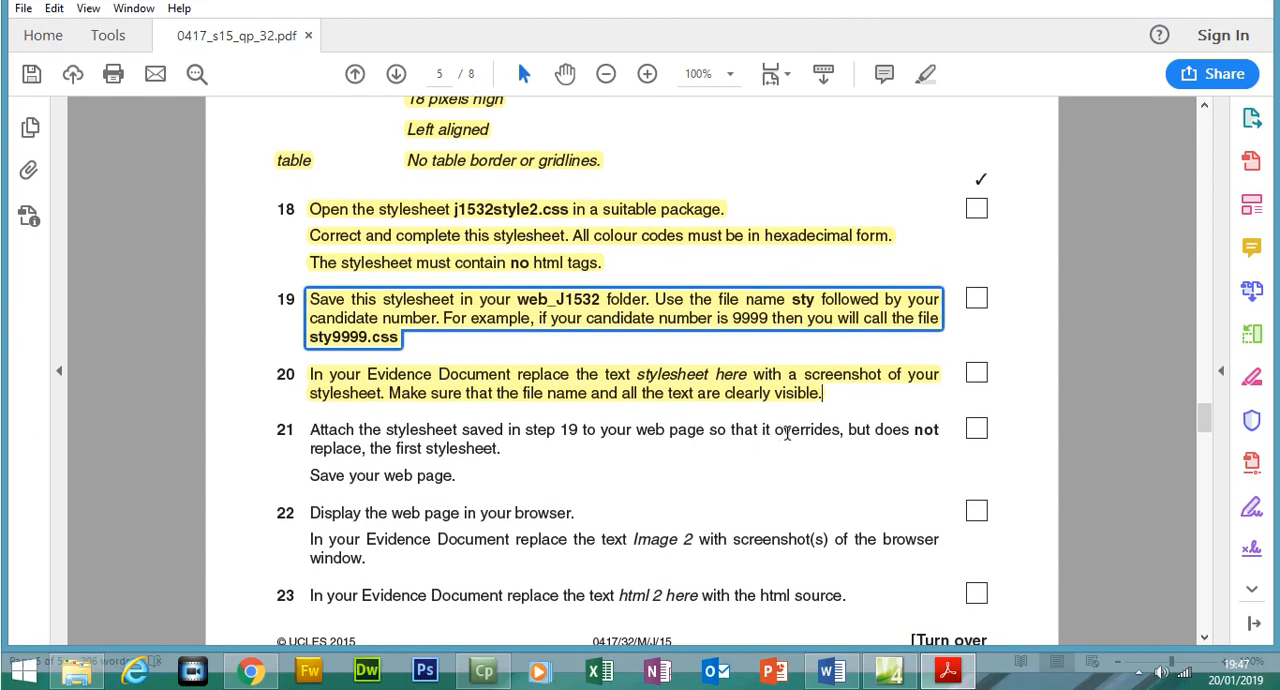
left_click_drag(459, 475, 314, 432)
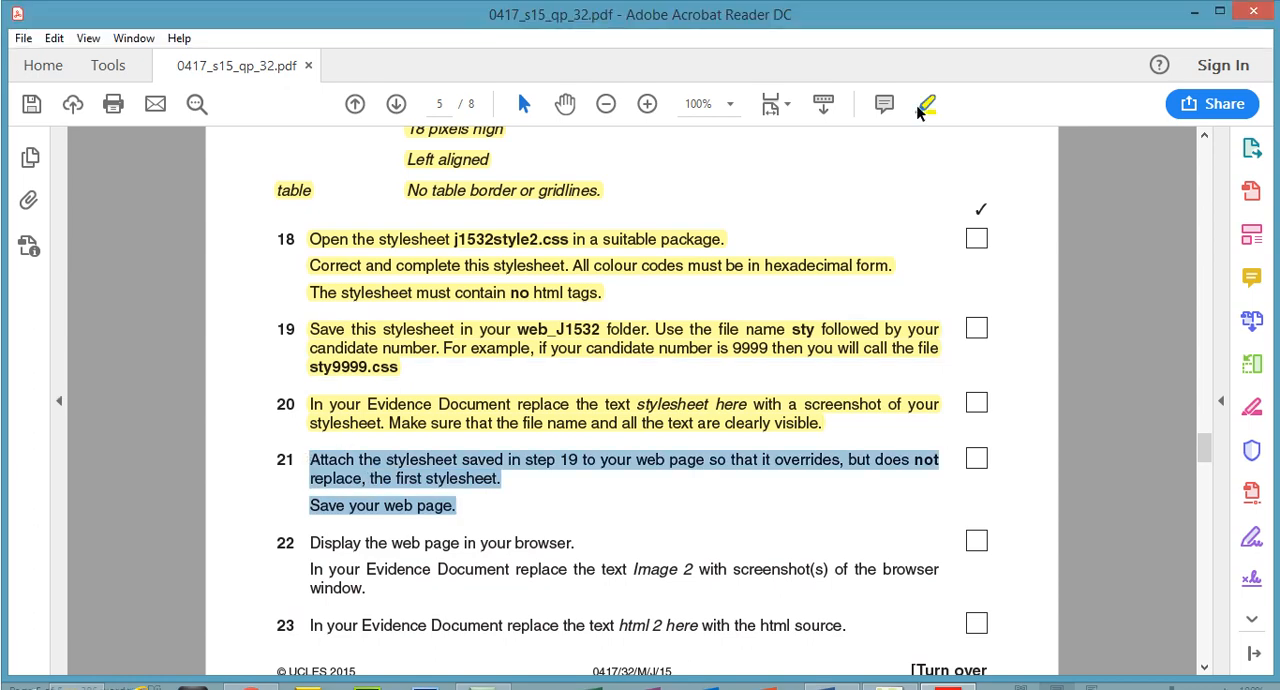
left_click(918, 112)
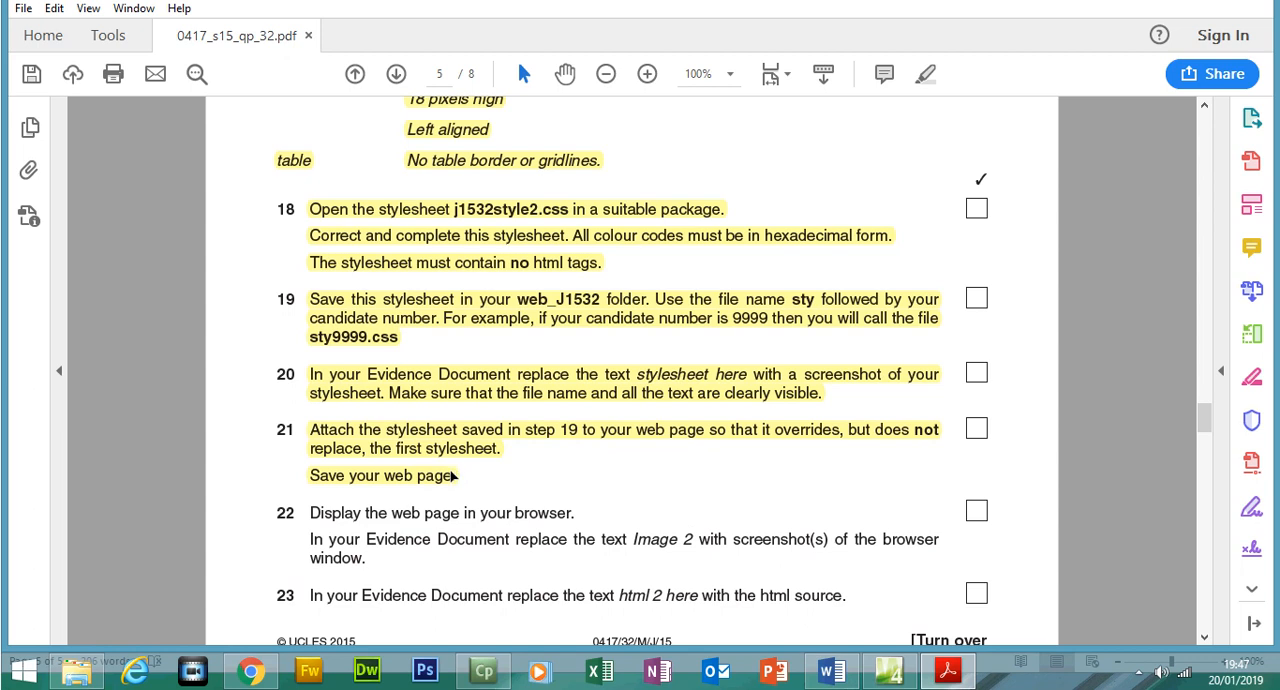
In Expression Web, attach the sty1234 stylesheet to the current page j1532homepage.html as a link
left_click(889, 670)
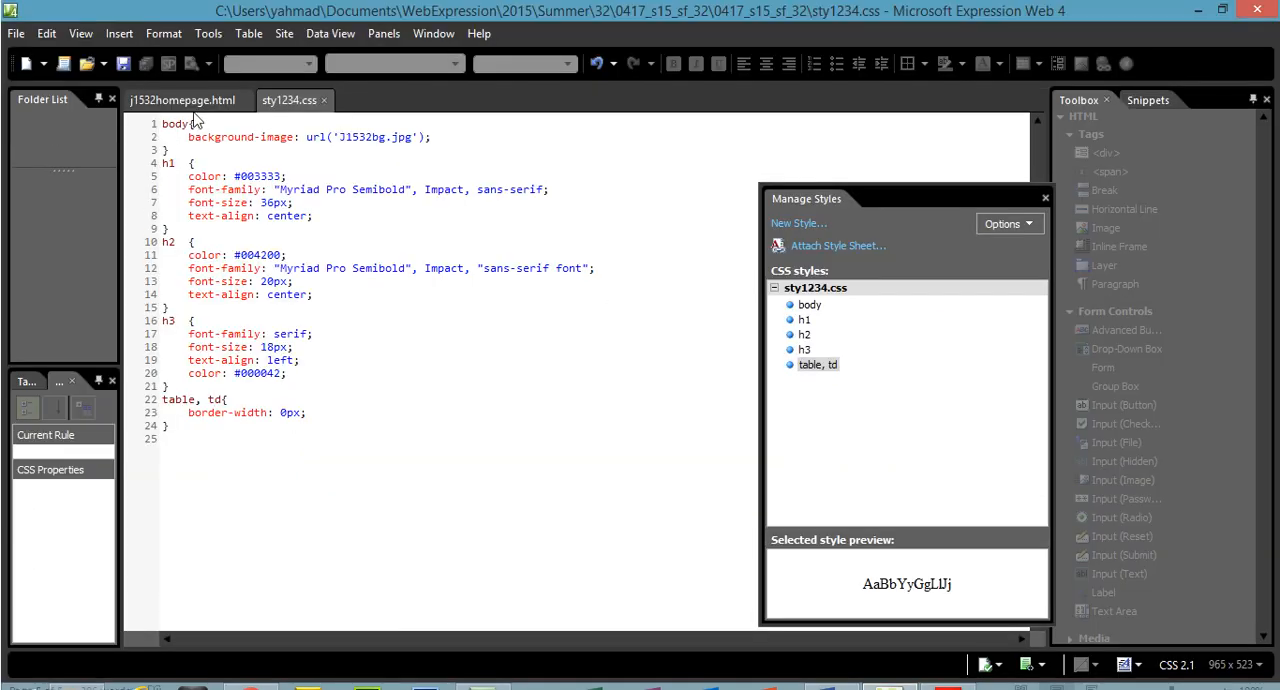
left_click(185, 100)
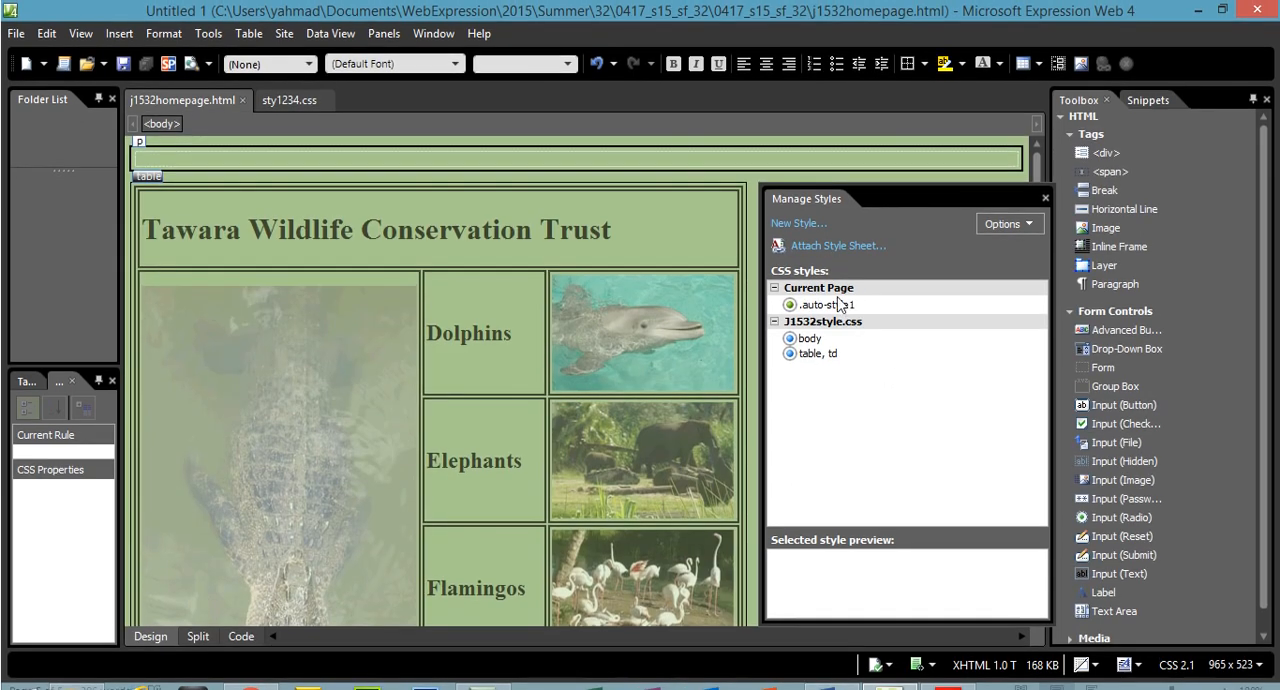
left_click(836, 249)
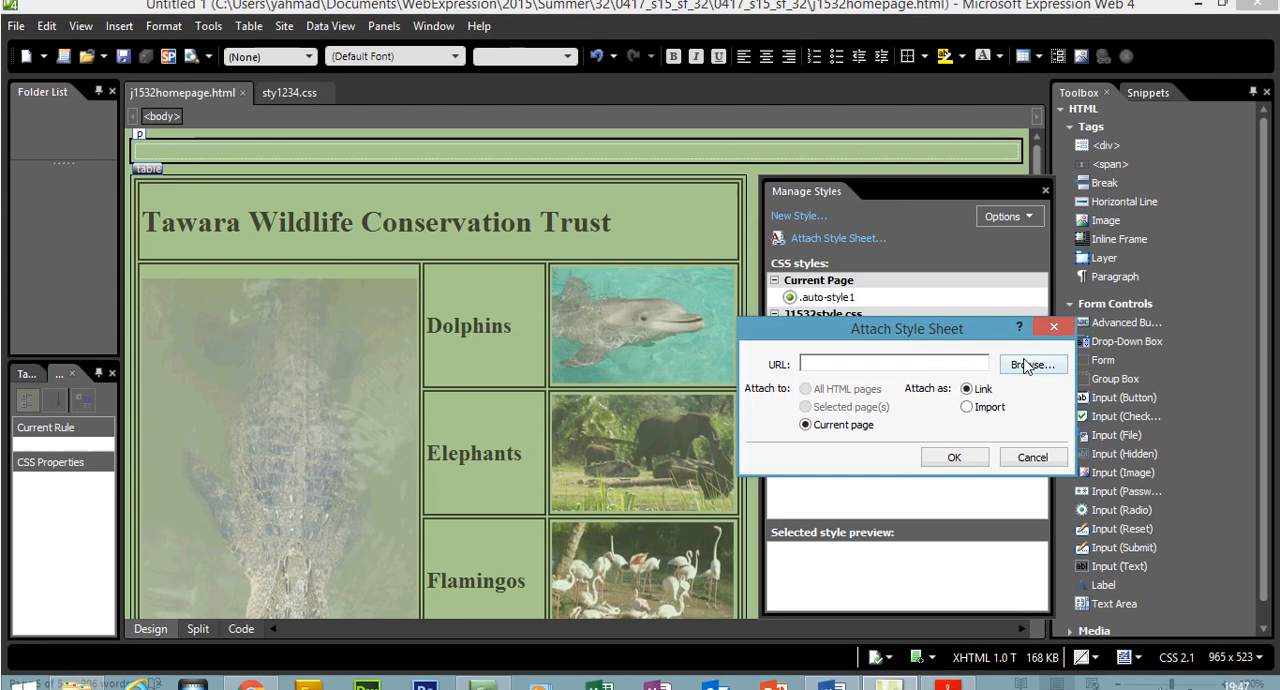
left_click(1027, 373)
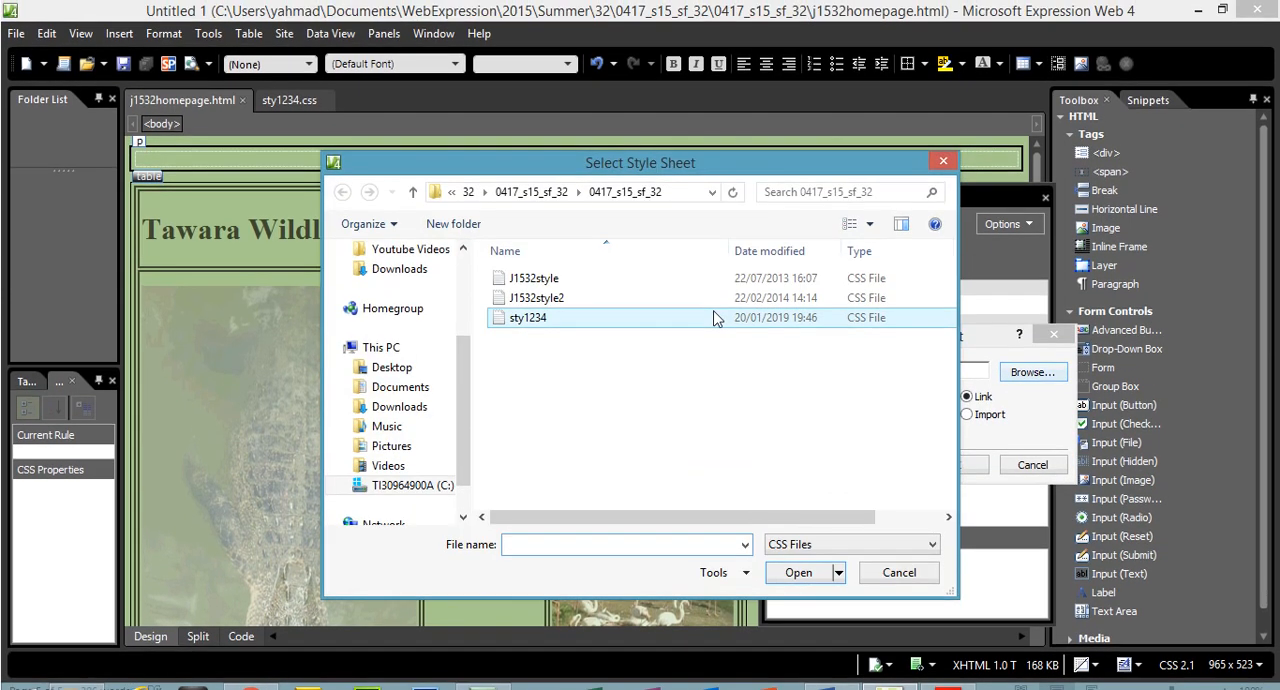
left_click(540, 320)
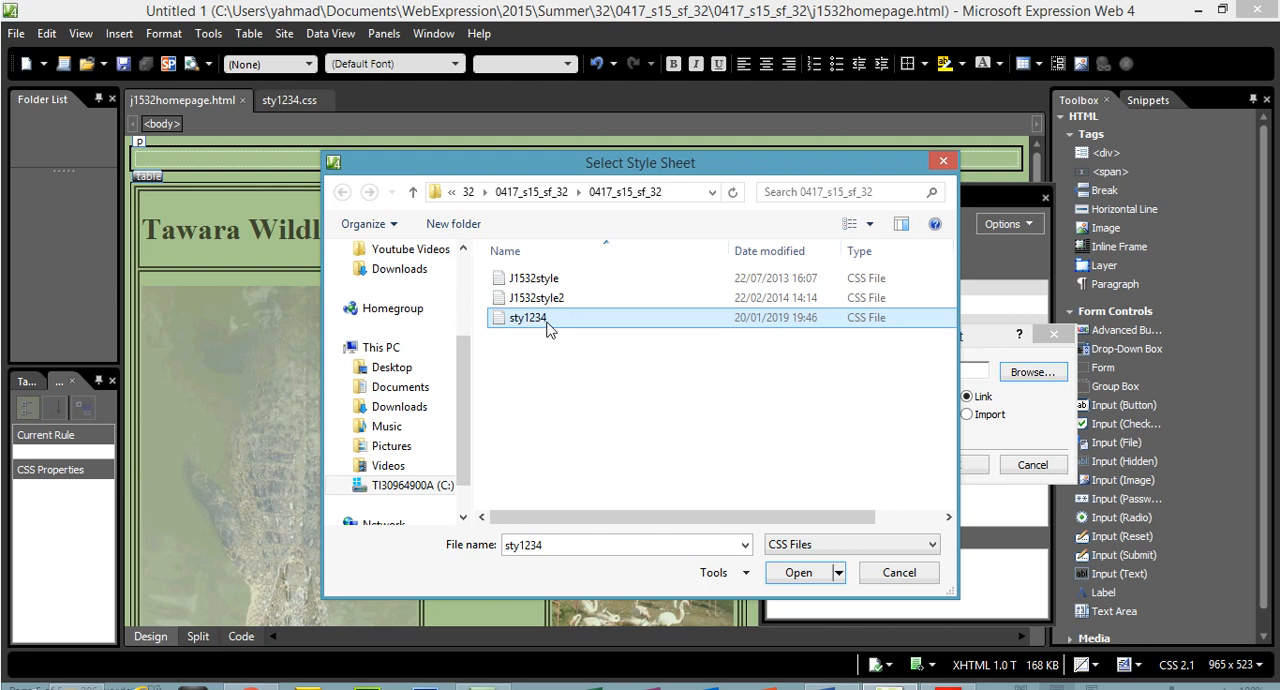
double_click(549, 326)
left_click(950, 434)
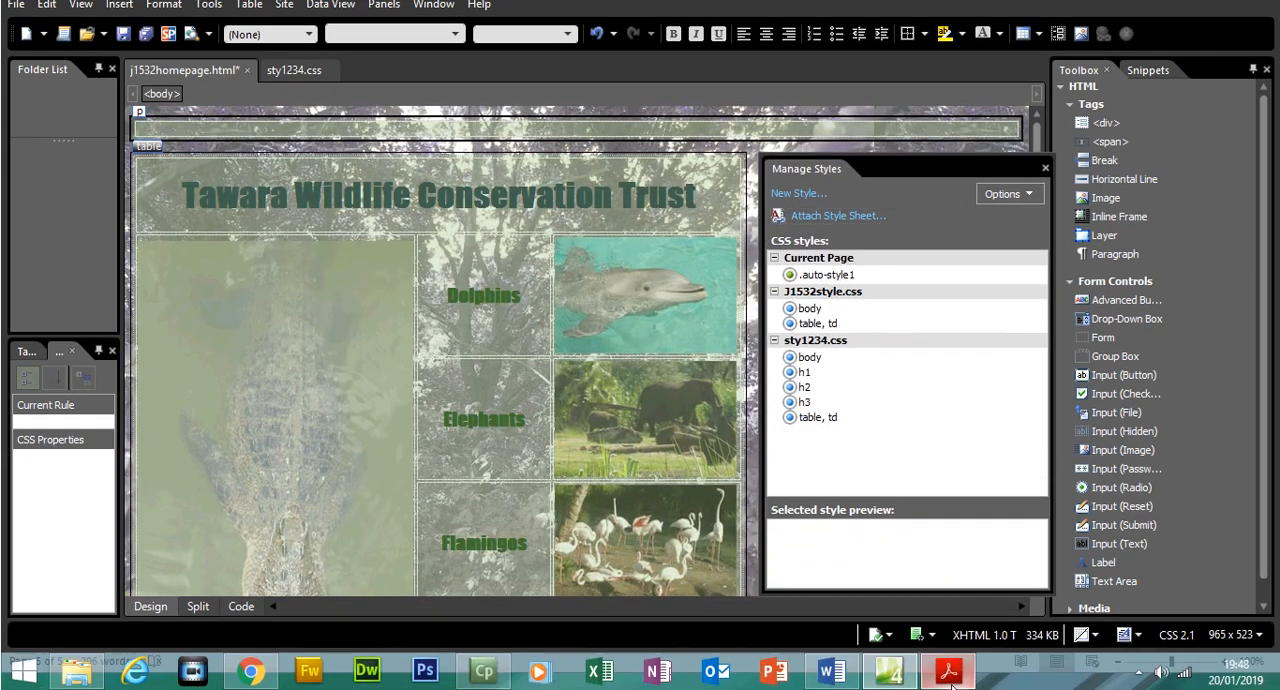
In the exam paper in Acrobat Reader, highlight task 22 about displaying the web page in the browser
left_click(950, 680)
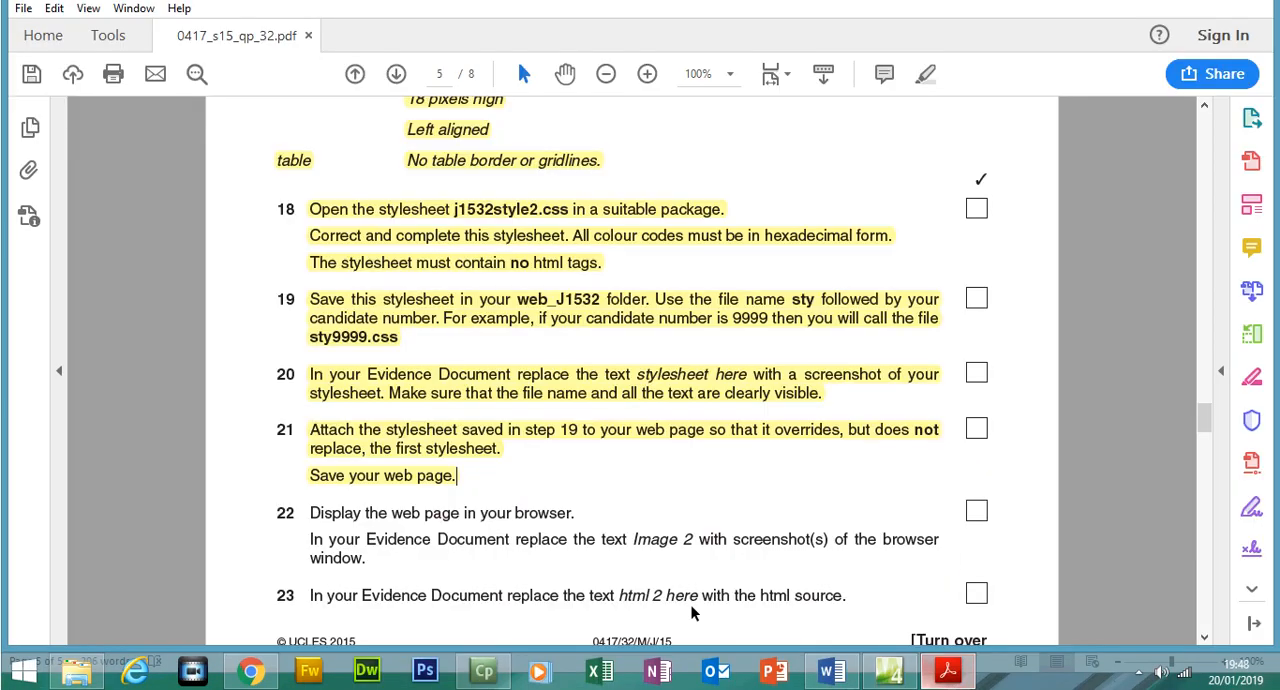
left_click_drag(308, 513, 377, 561)
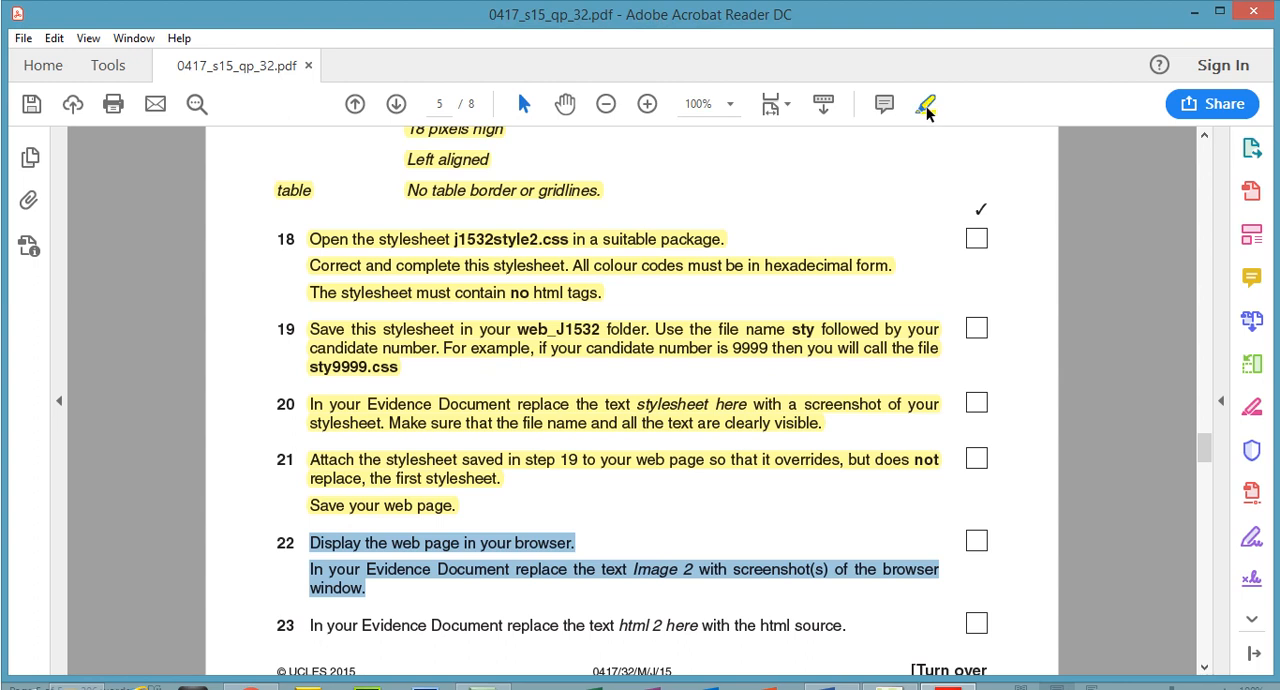
left_click(926, 106)
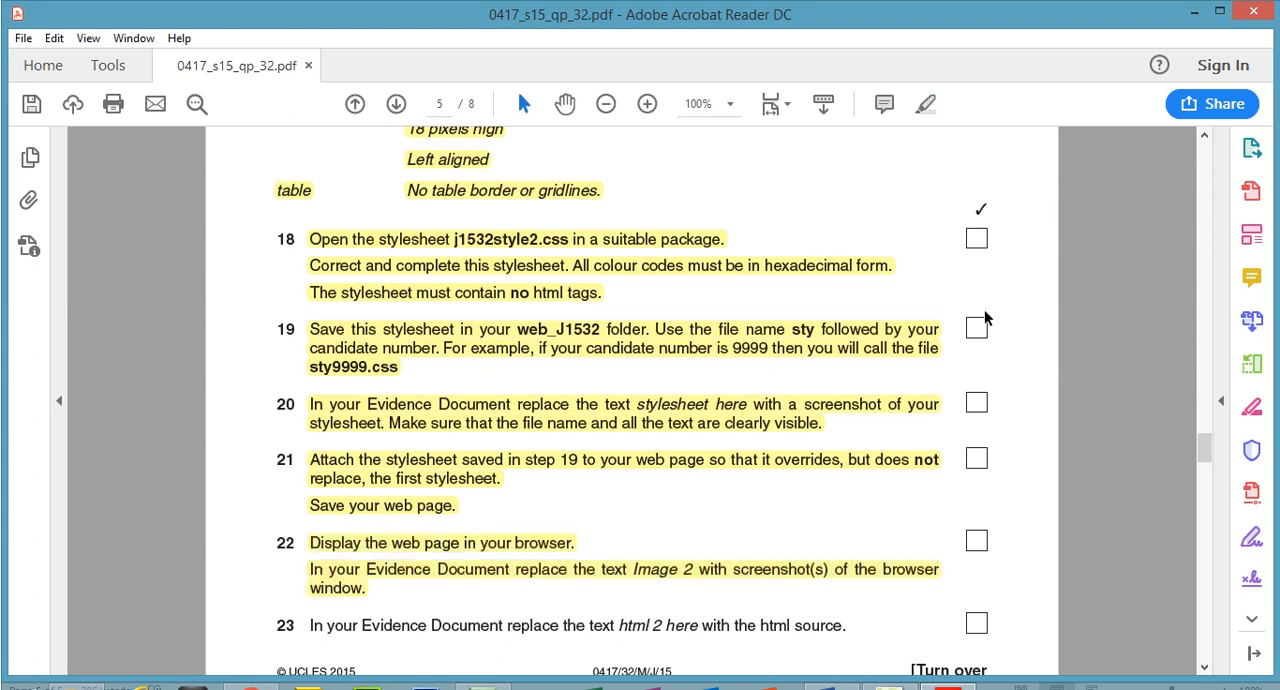
Switch to Expression Web, save j1532homepage.html and preview it in Chrome
left_click(890, 671)
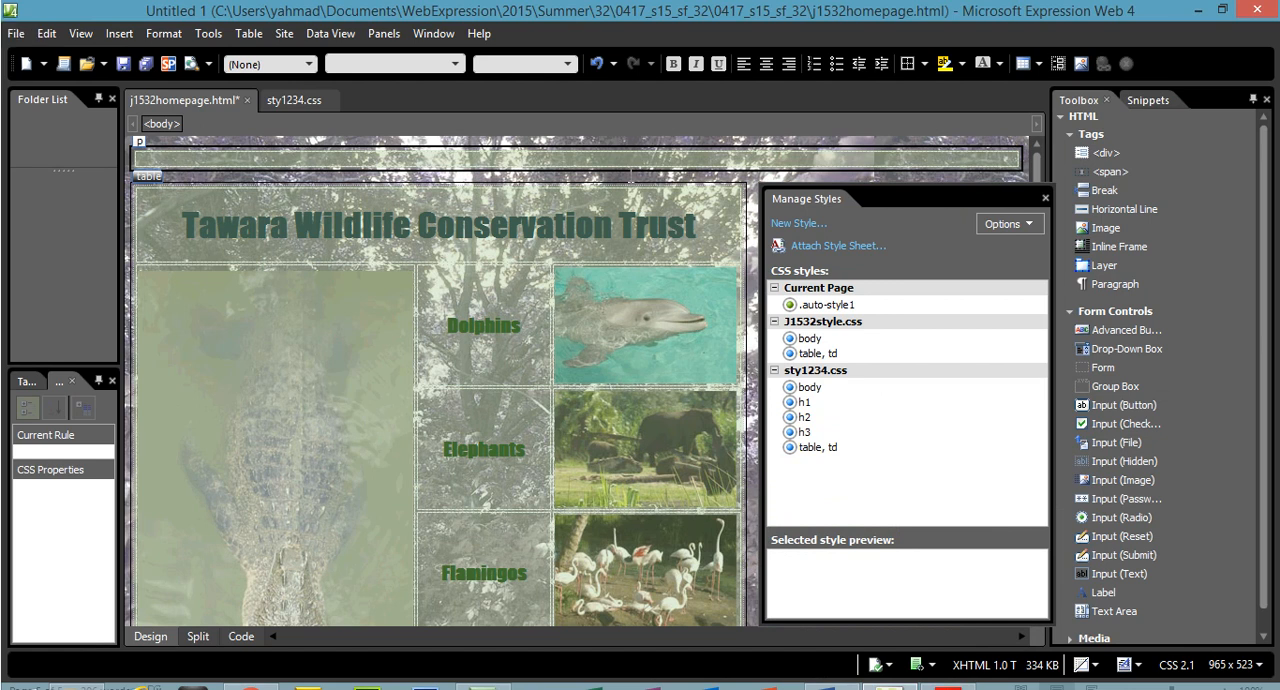
left_click(741, 194)
left_click(722, 188)
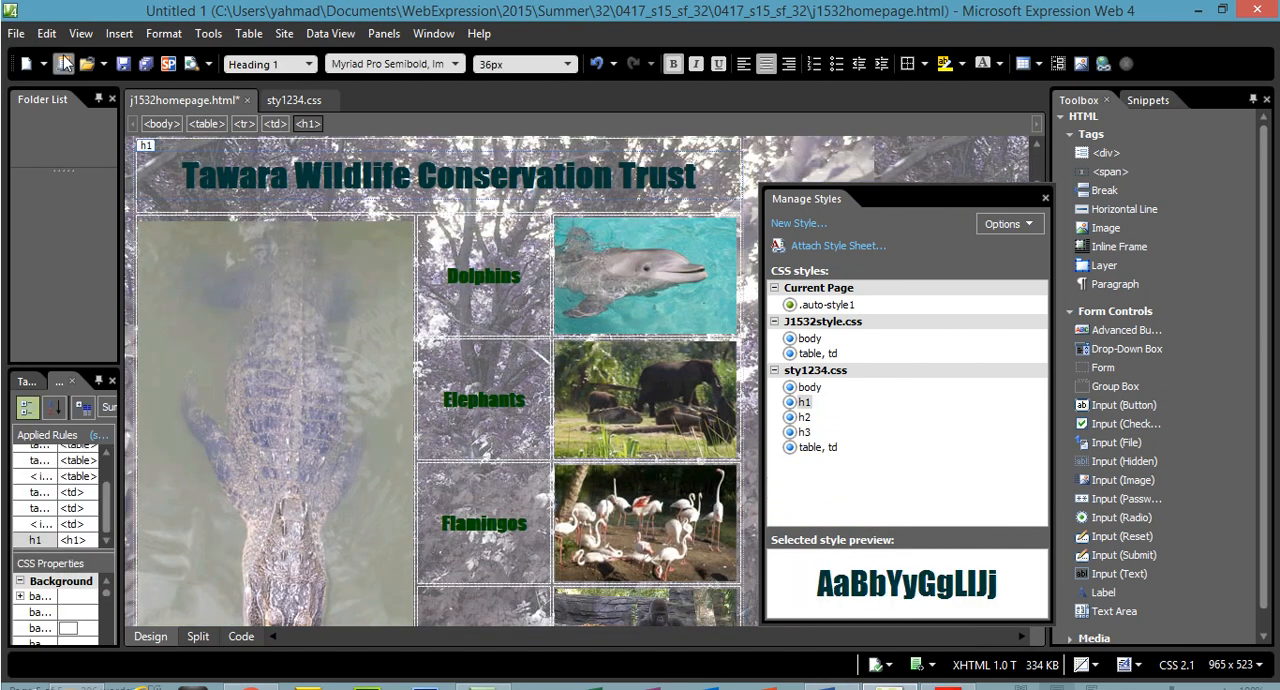
left_click(16, 33)
mouse_move(135, 285)
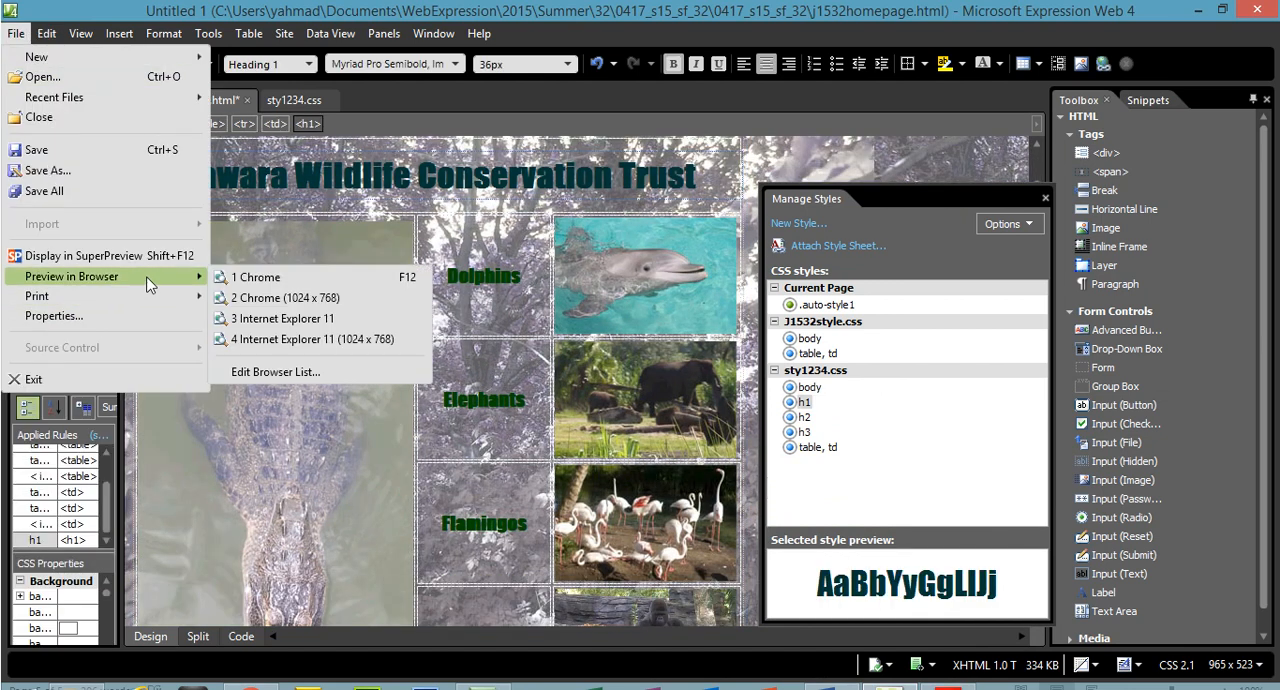
left_click(262, 277)
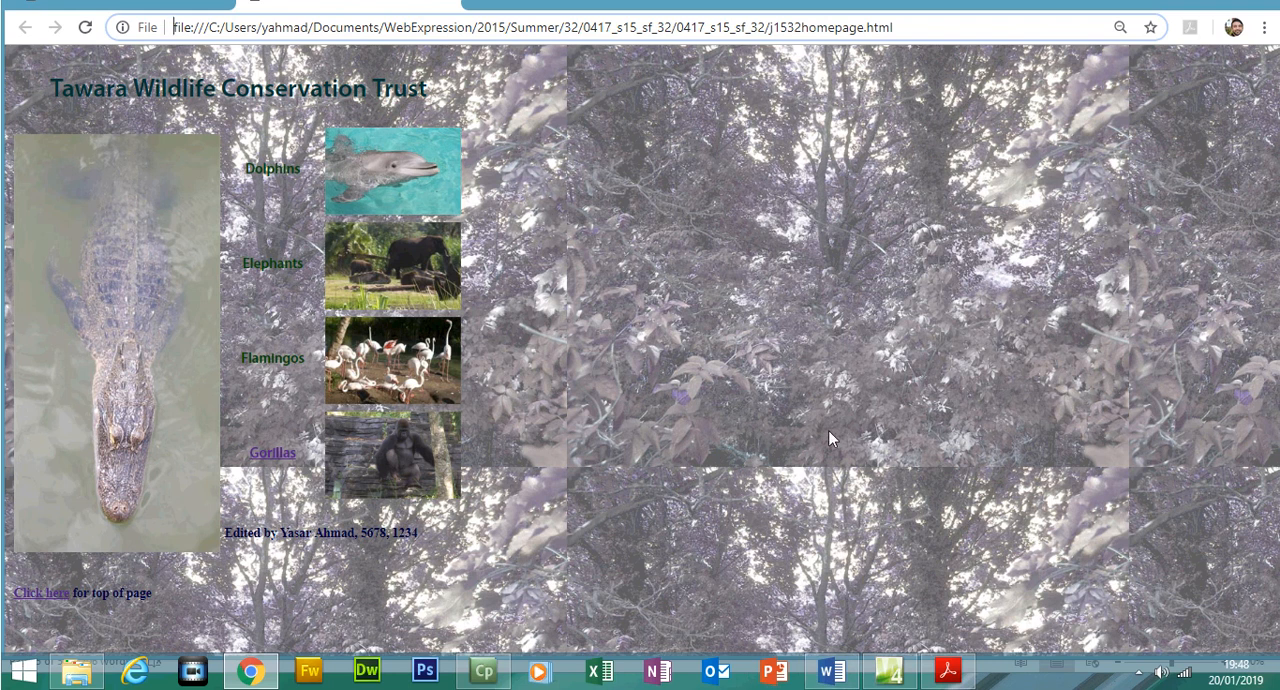
In the Word evidence document, insert a page break before the Step 22 heading
left_click(834, 674)
left_click_drag(1277, 582, 1277, 610)
left_click(352, 310)
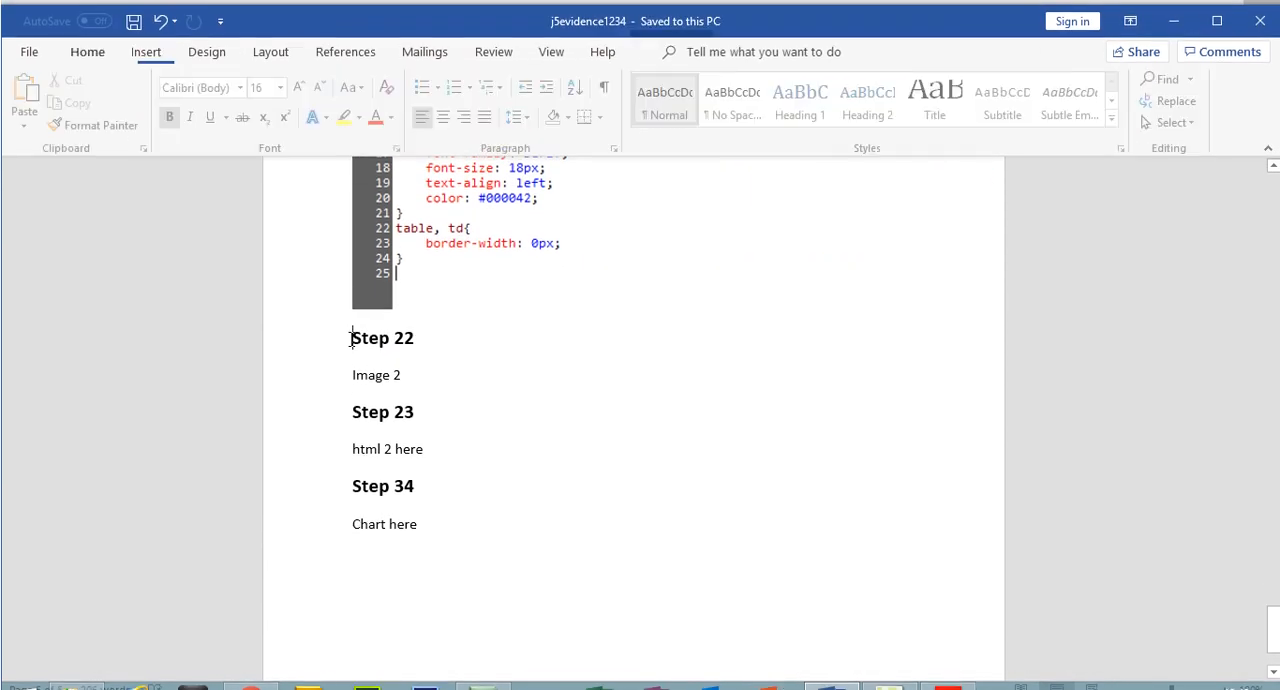
key("ctrl+Return")
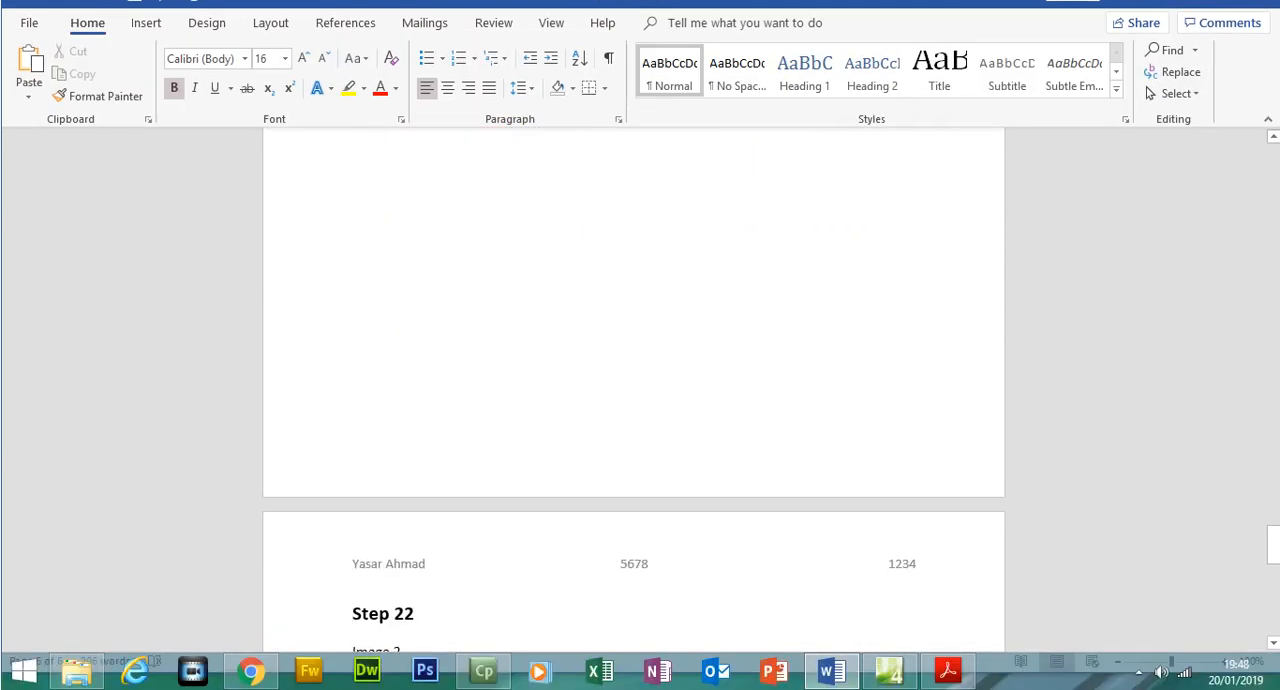
scroll(1275, 557, "down", 3)
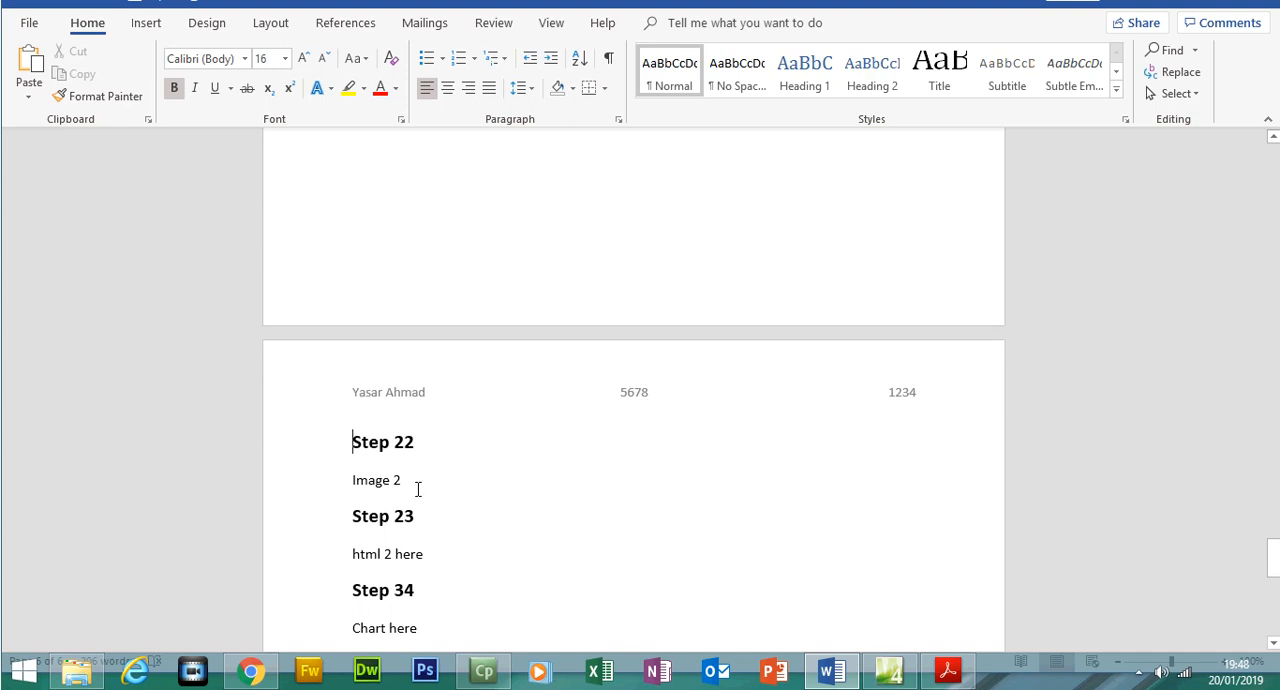
Replace the text "Image 2" under Step 22 with the captured screenshot of the browser window
triple_click(379, 484)
key("Delete")
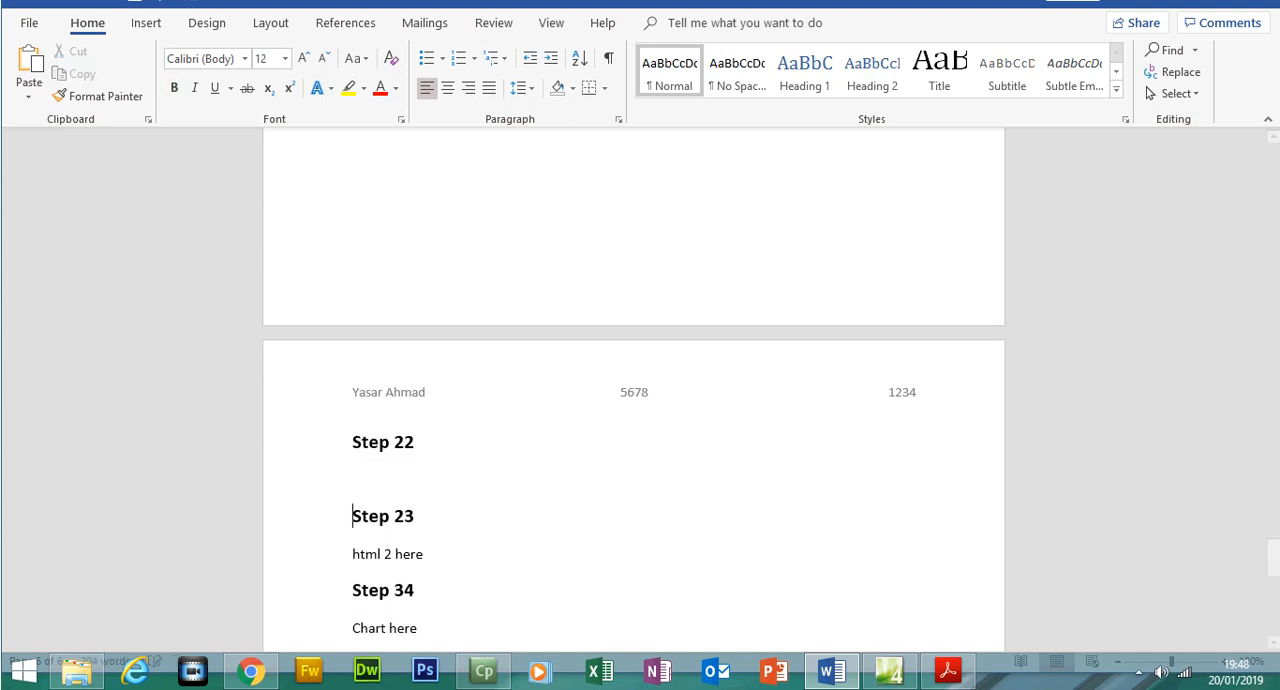
key("ctrl+v")
Crop the Step 22 screenshot to the web page content, and enlarge it to about 17.37 cm high by 13.28 cm wide
left_click(370, 481)
left_click(1104, 95)
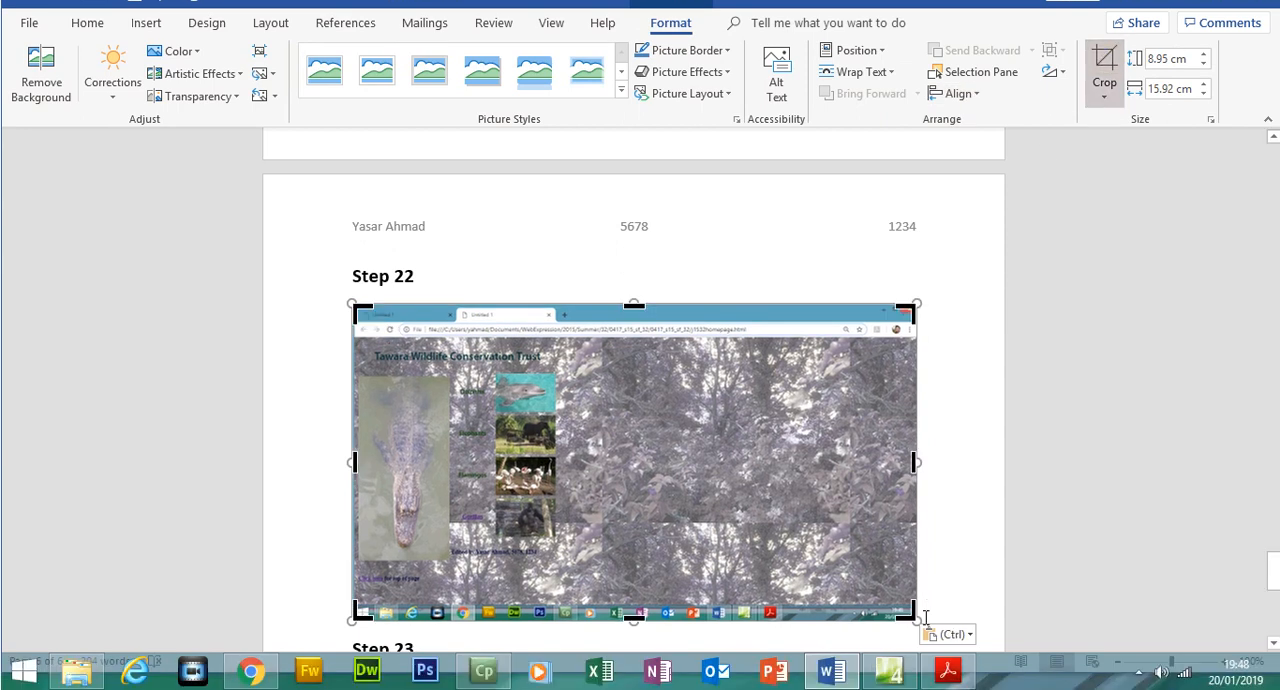
left_click_drag(912, 613, 573, 593)
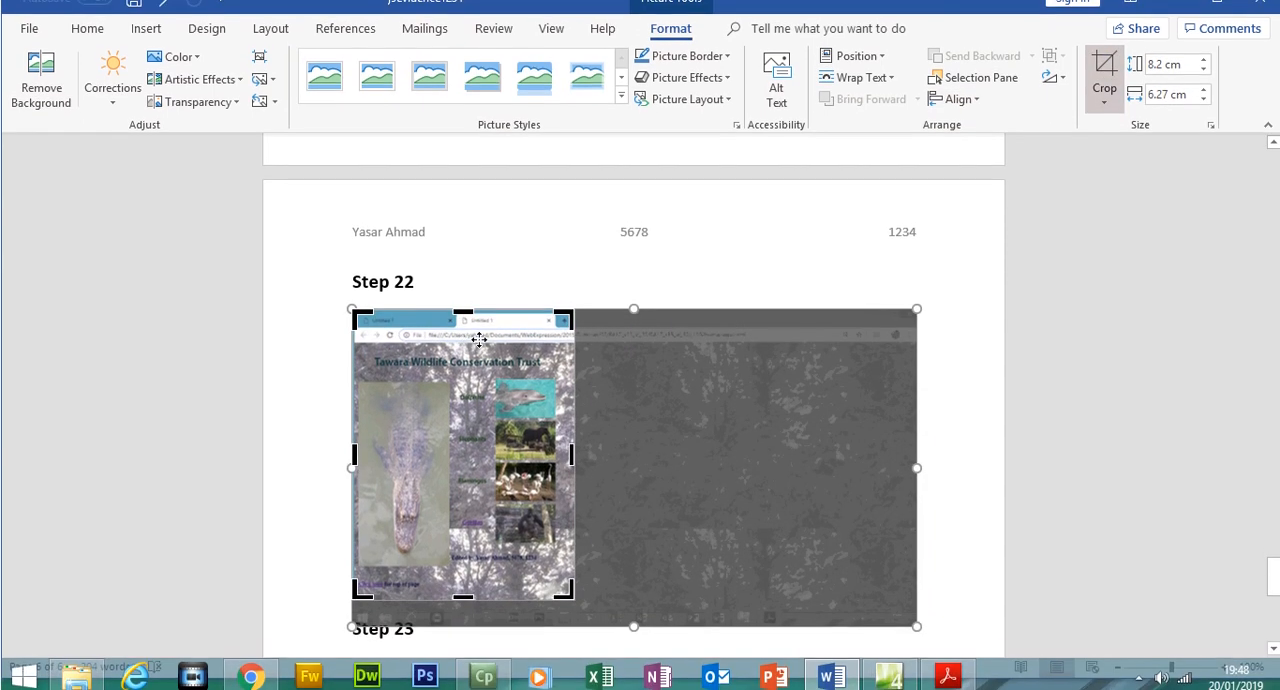
left_click(1104, 113)
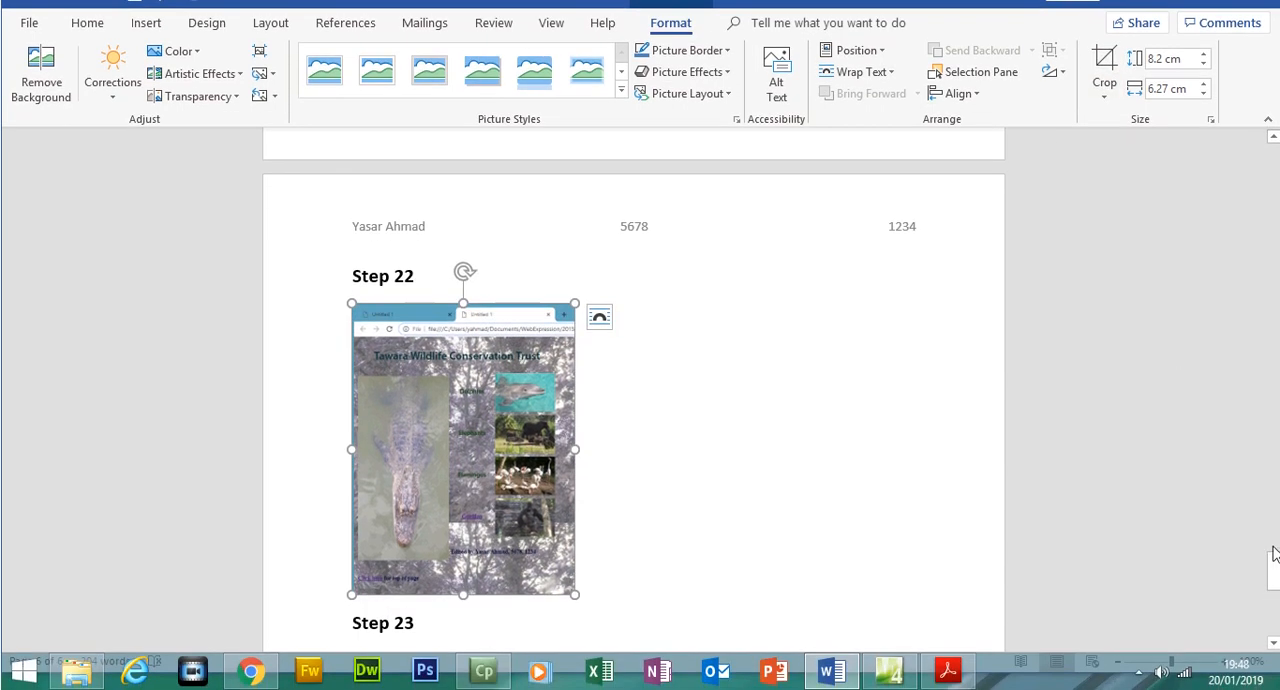
scroll(1275, 578, "down", 3)
left_click_drag(577, 451, 824, 534)
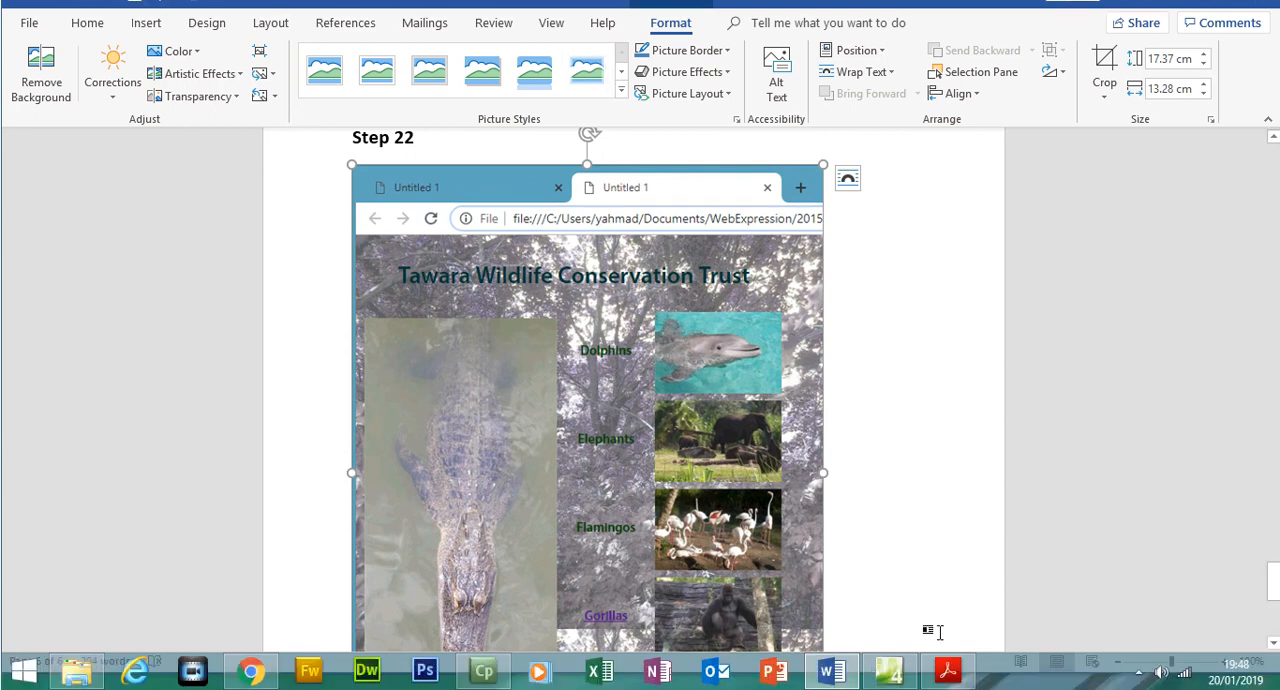
In the exam paper in Acrobat Reader, highlight task 23 about replacing "html 2 here" with the HTML source
left_click(948, 670)
left_click_drag(1207, 414, 1207, 433)
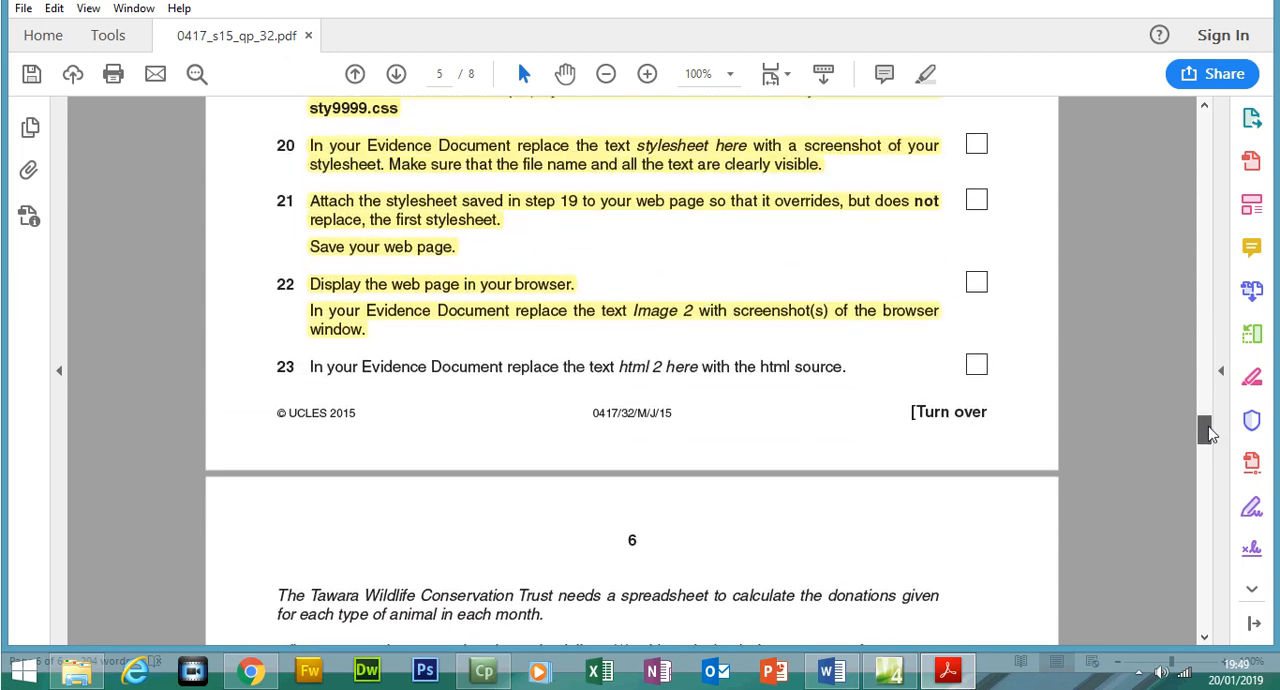
left_click_drag(310, 366, 801, 385)
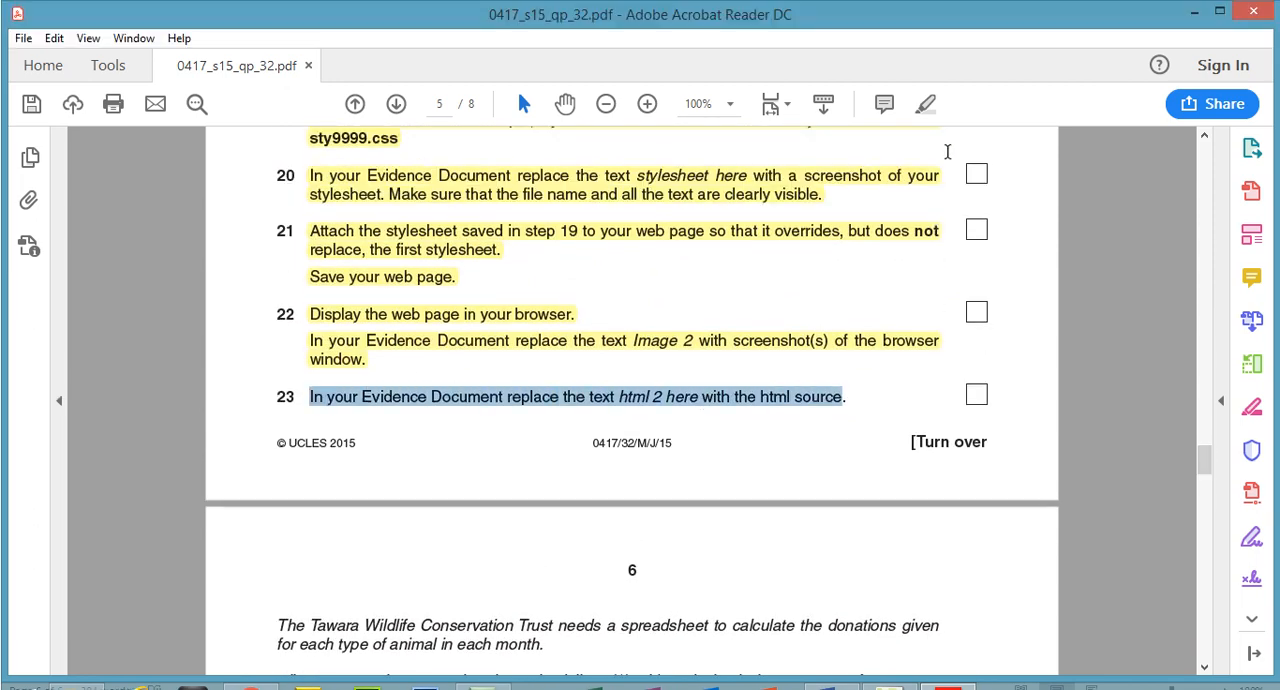
left_click(926, 109)
left_click(947, 675)
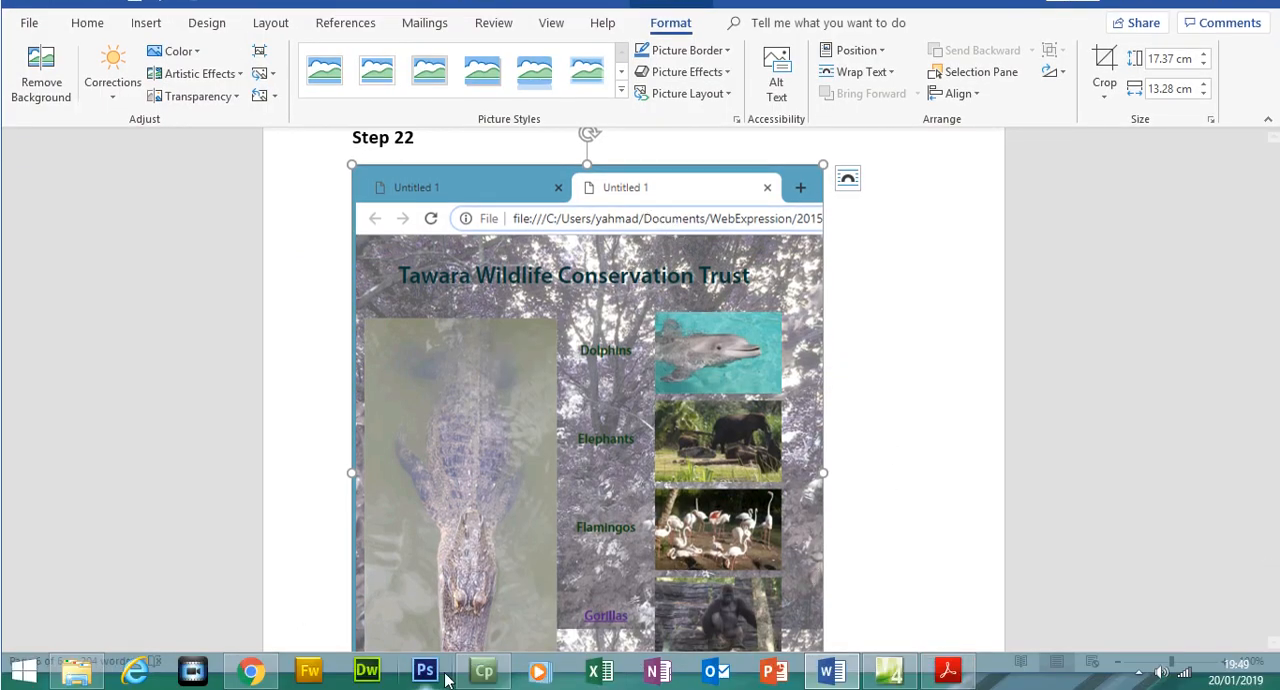
In Expression Web, show the code of j1532homepage.html without the Manage Styles panel and copy the entire HTML source
left_click(250, 675)
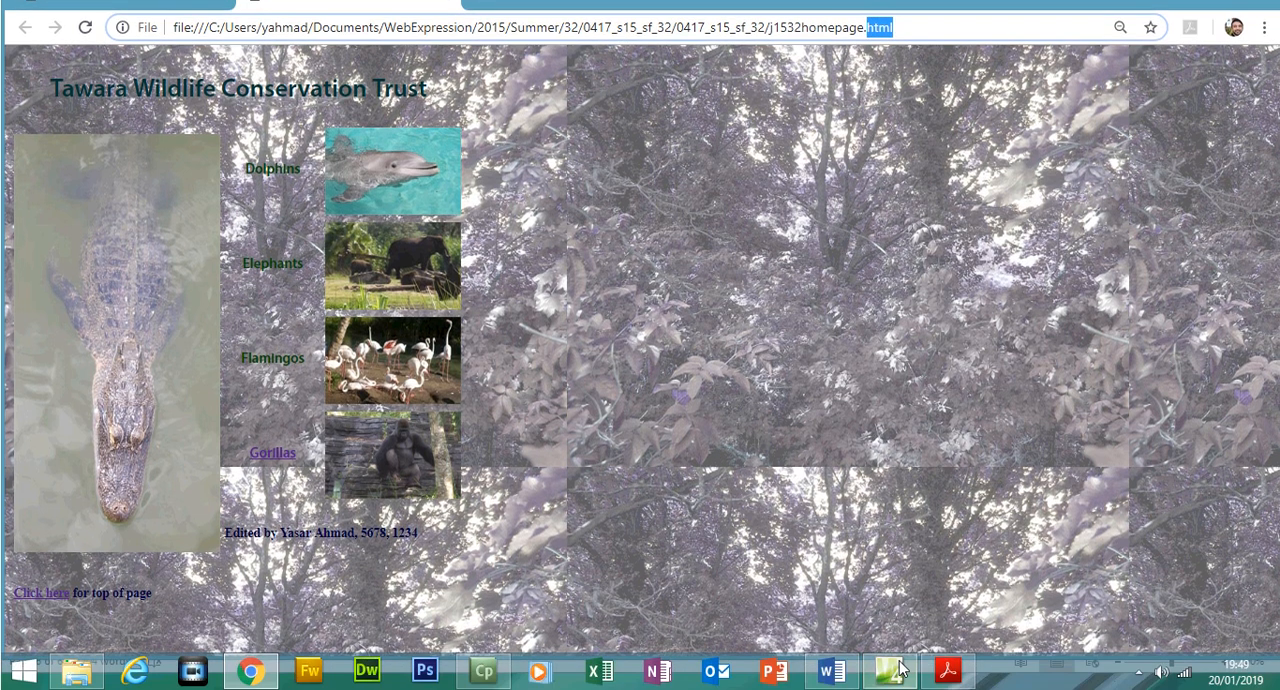
left_click(889, 669)
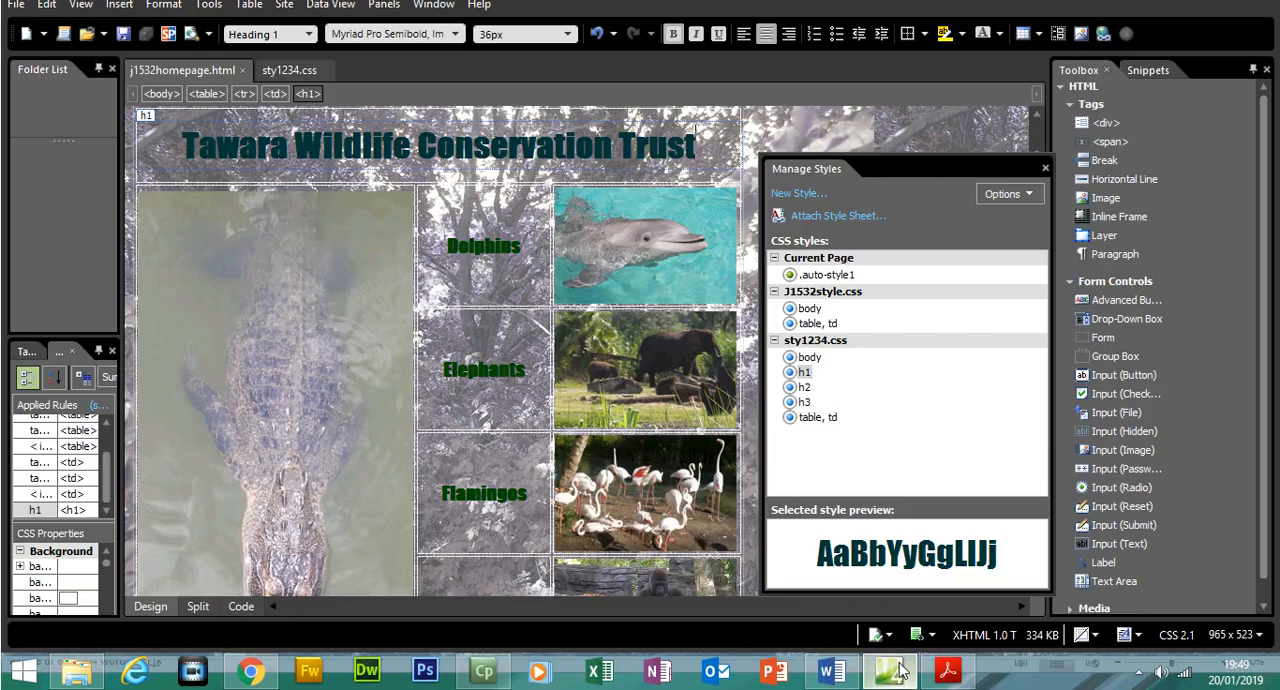
left_click(242, 606)
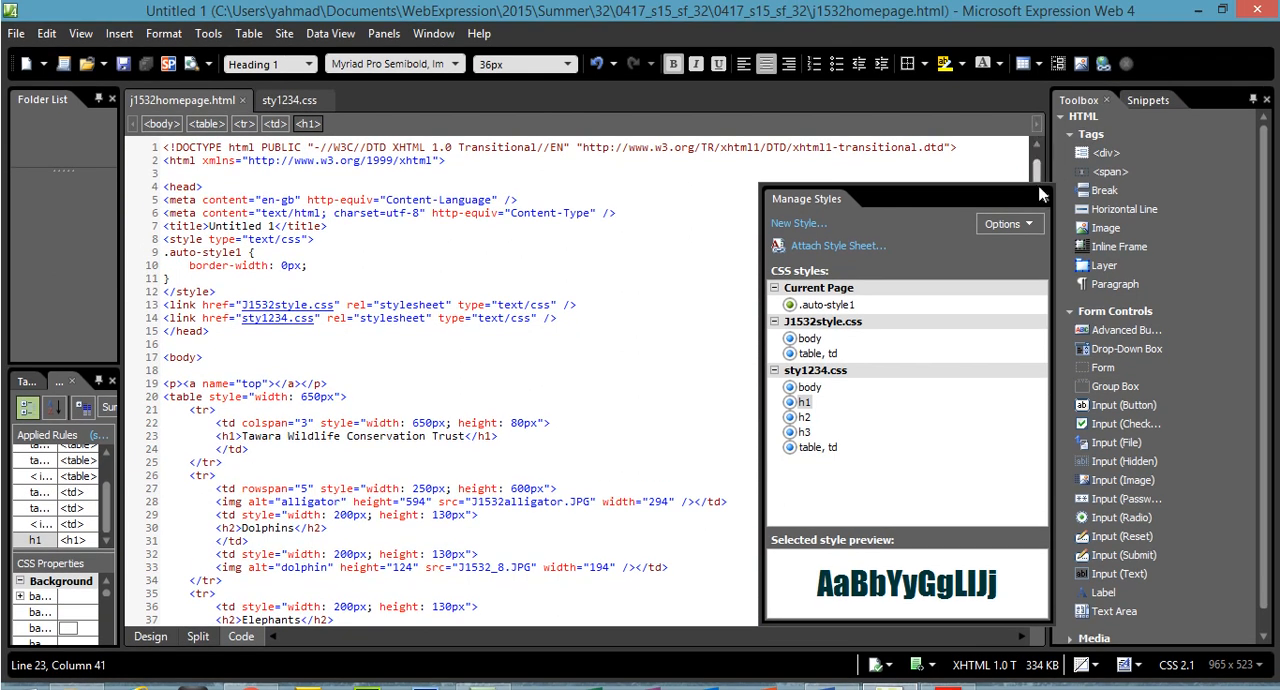
left_click(1045, 199)
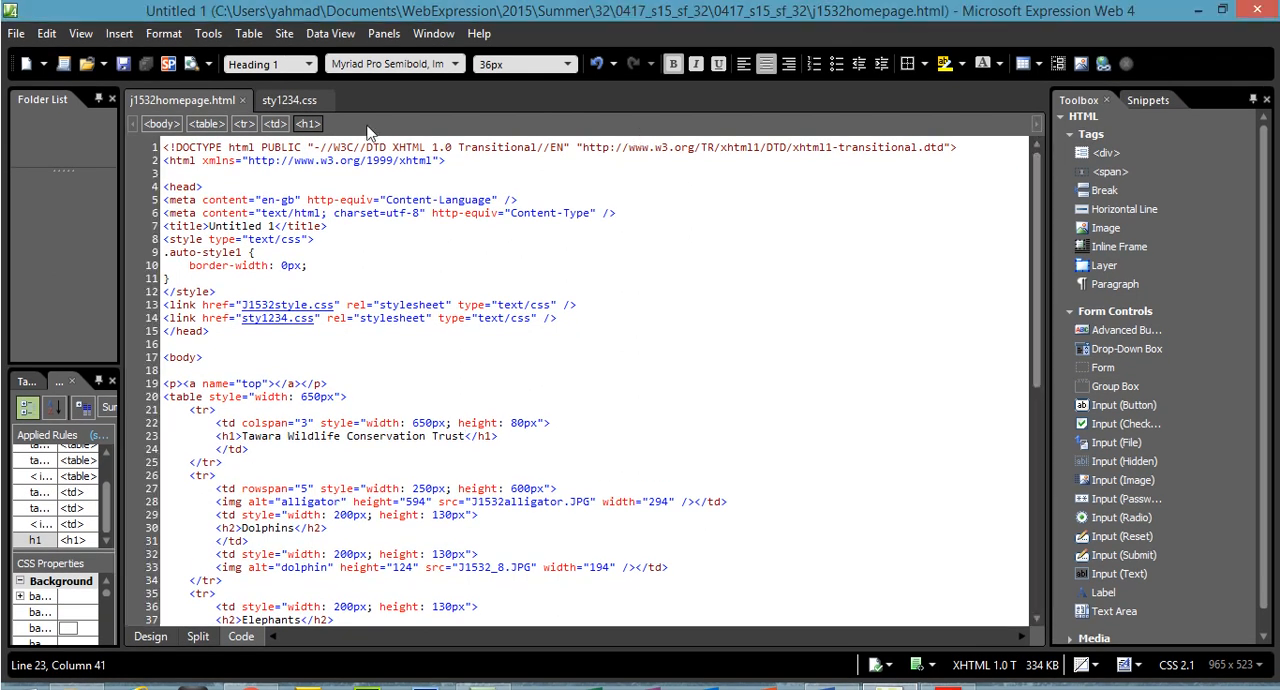
left_click_drag(165, 147, 370, 670)
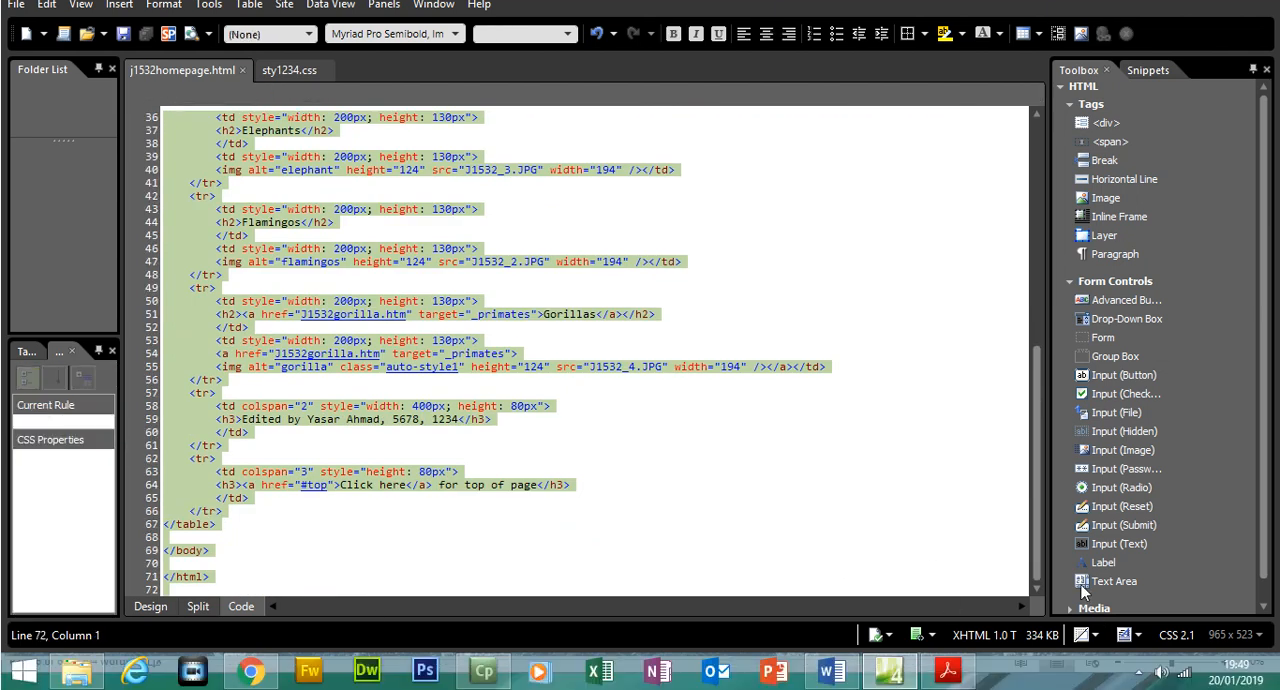
right_click(303, 490)
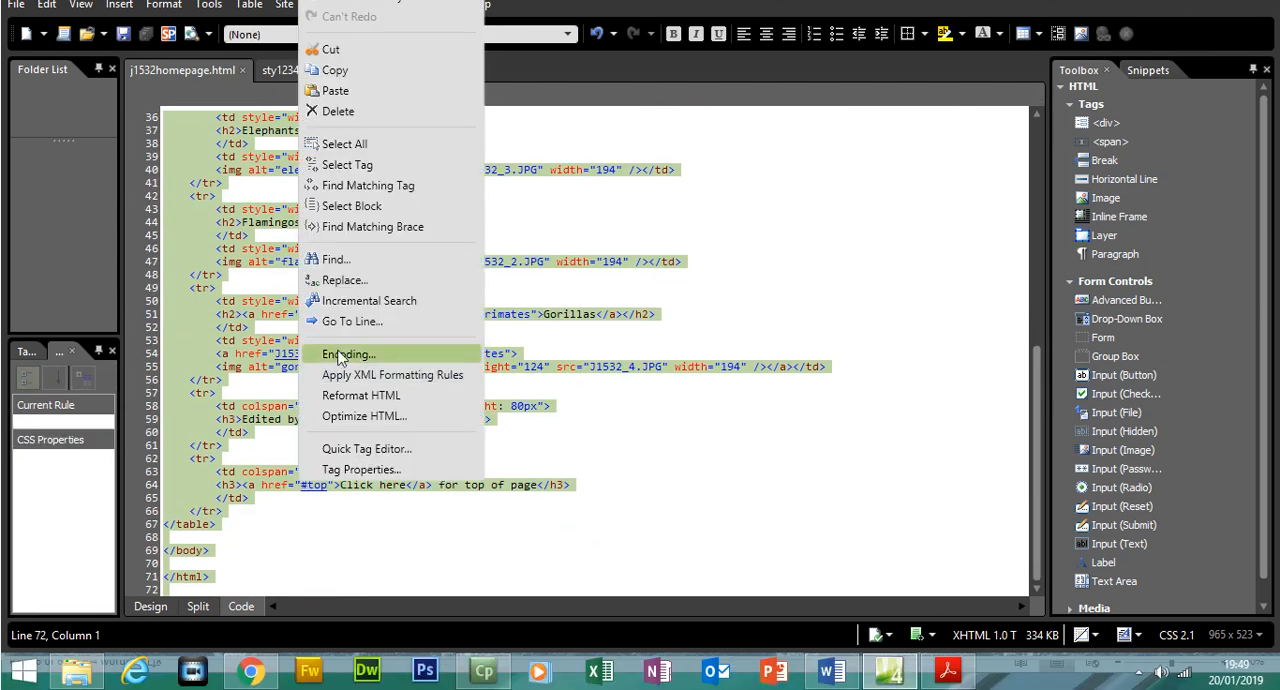
left_click(333, 67)
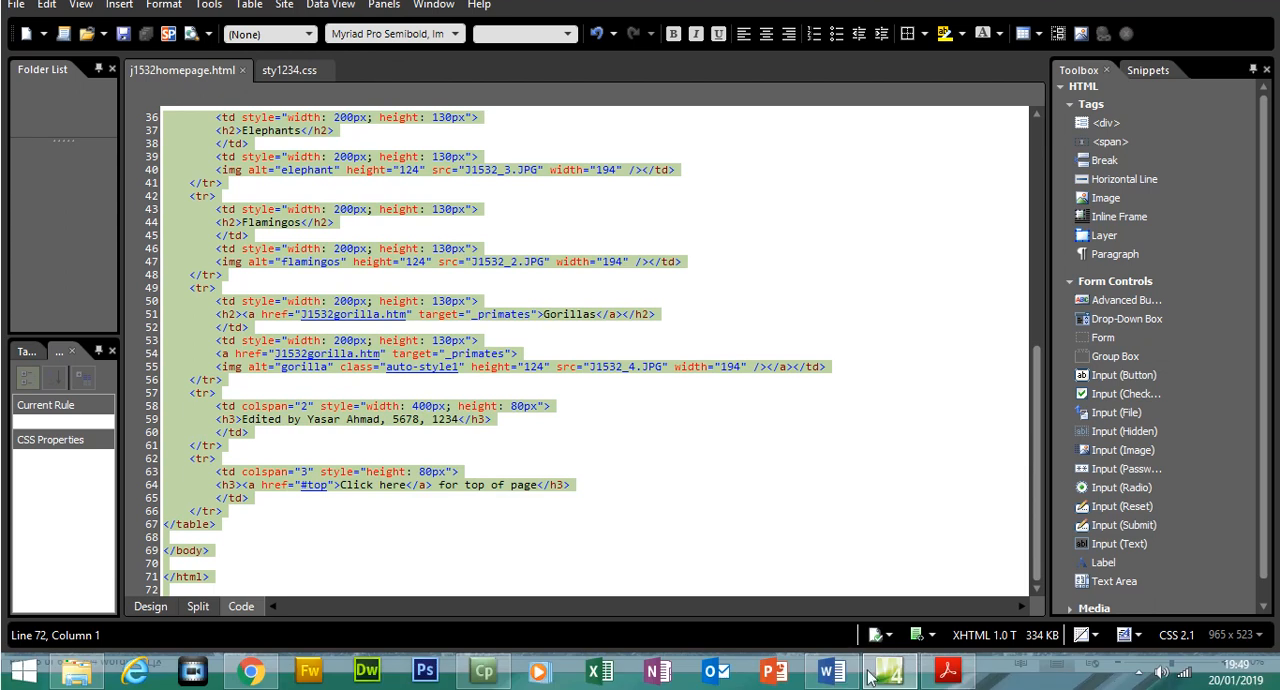
In the Word evidence document, insert a page break before the Step 23 heading
left_click(852, 672)
left_click_drag(1277, 584, 1277, 622)
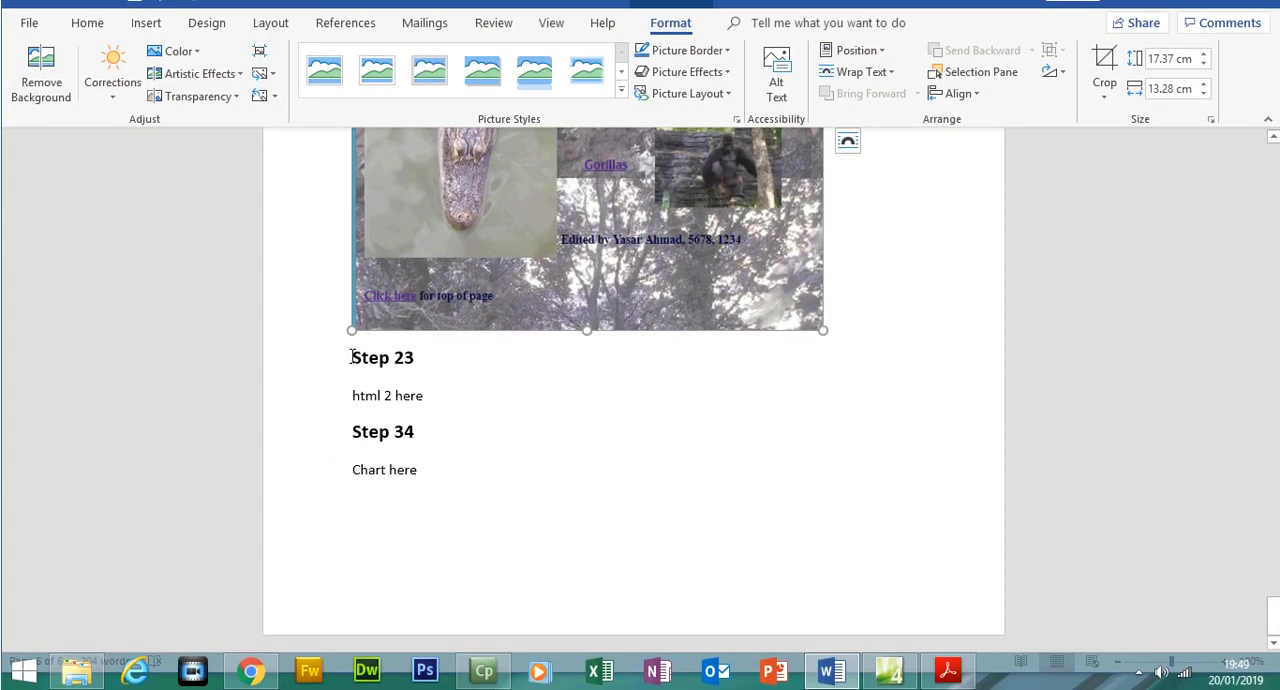
left_click(351, 359)
key("ctrl+Return")
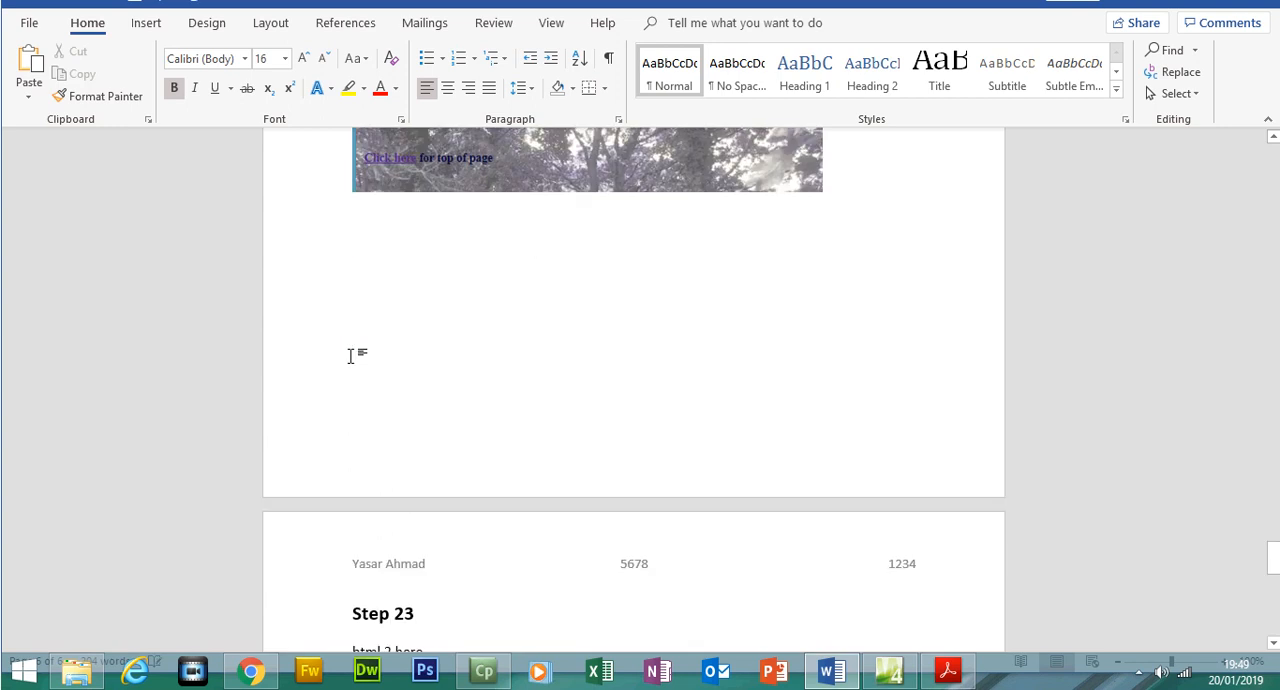
left_click_drag(1276, 575, 1276, 568)
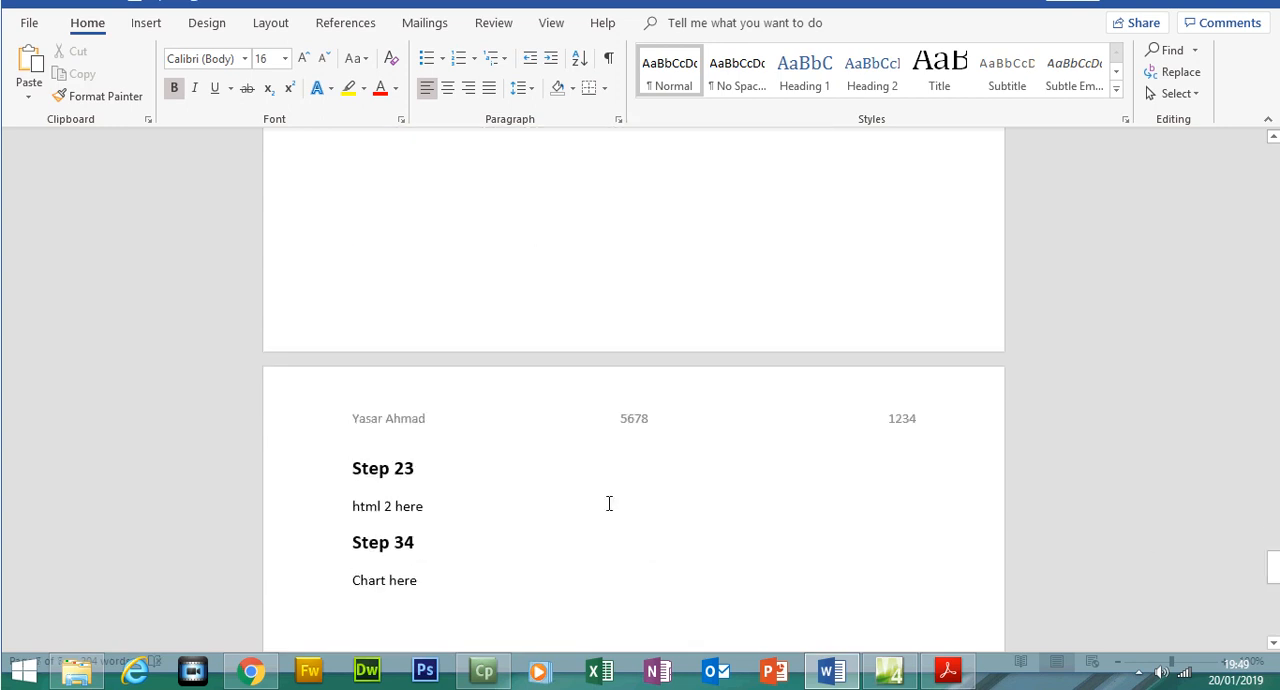
Replace the text "html 2 here" under Step 23 with the copied HTML source
left_click(347, 506)
key("Delete")
key("Return")
key("Up")
key("ctrl+v")
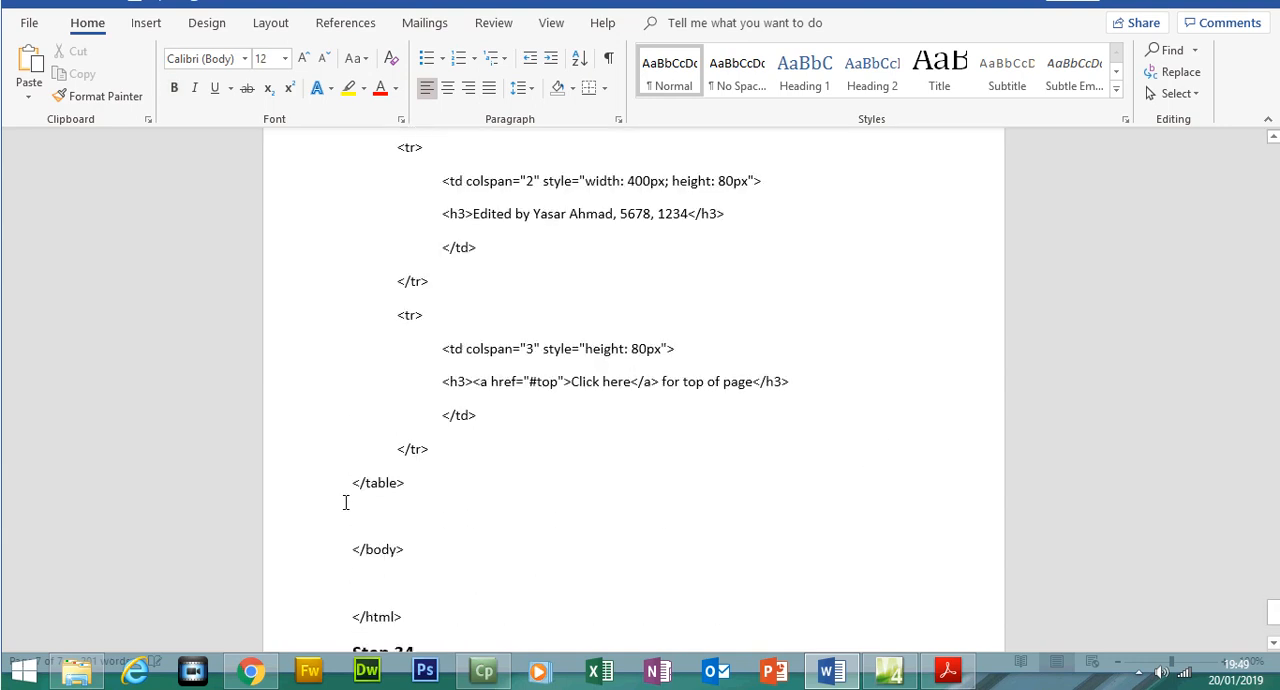
Review the Step 23 source, including its stylesheet links, top anchor, table width, h1 tags and gorilla link, and compare it with the Step 17 source
left_click_drag(1274, 612, 1275, 499)
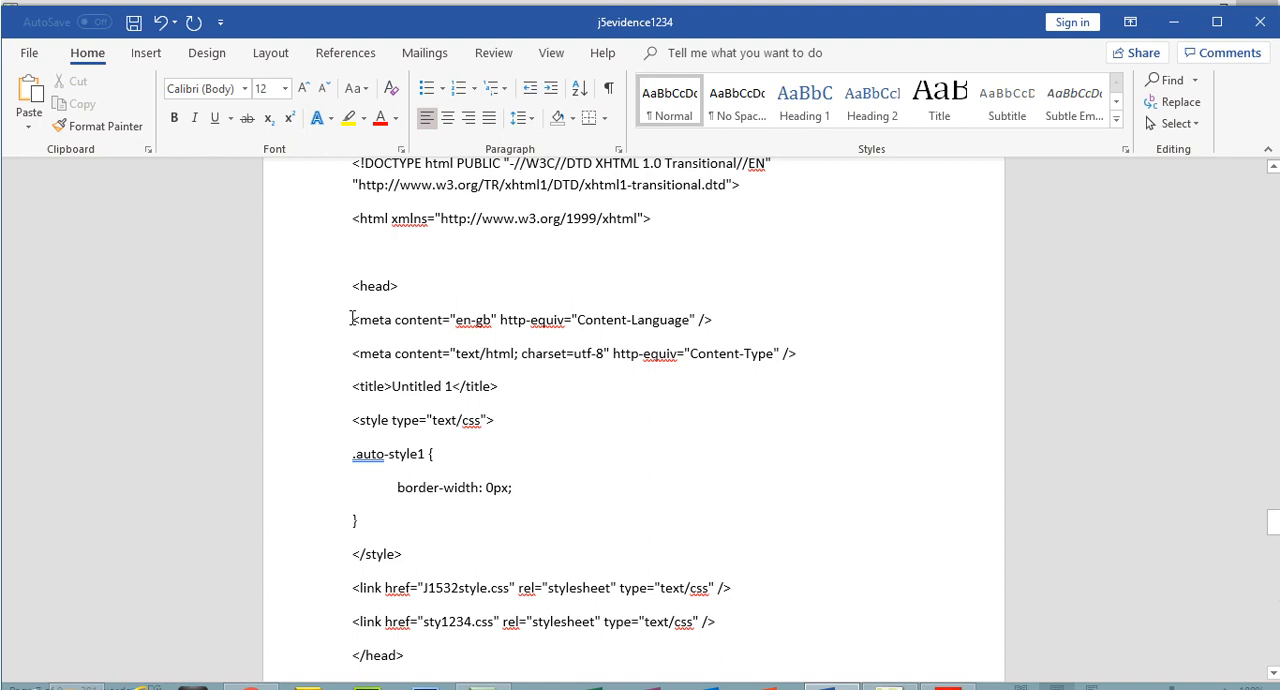
left_click_drag(353, 588, 633, 592)
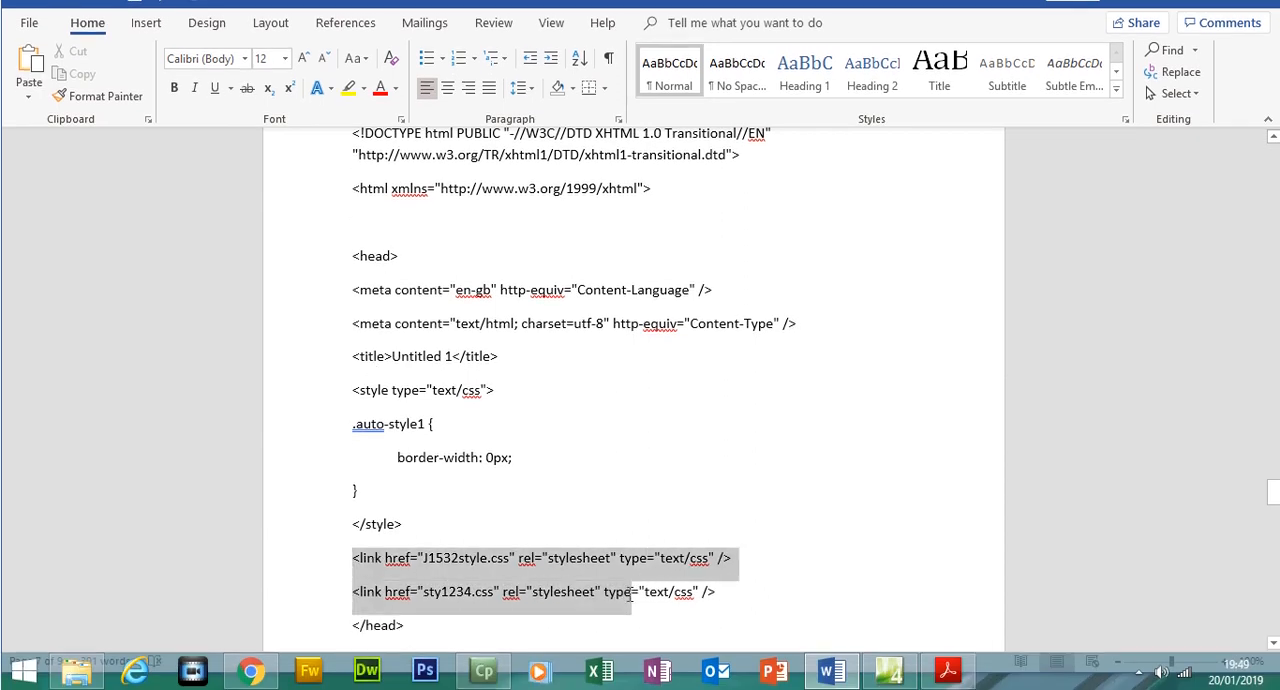
left_click_drag(1274, 490, 1274, 525)
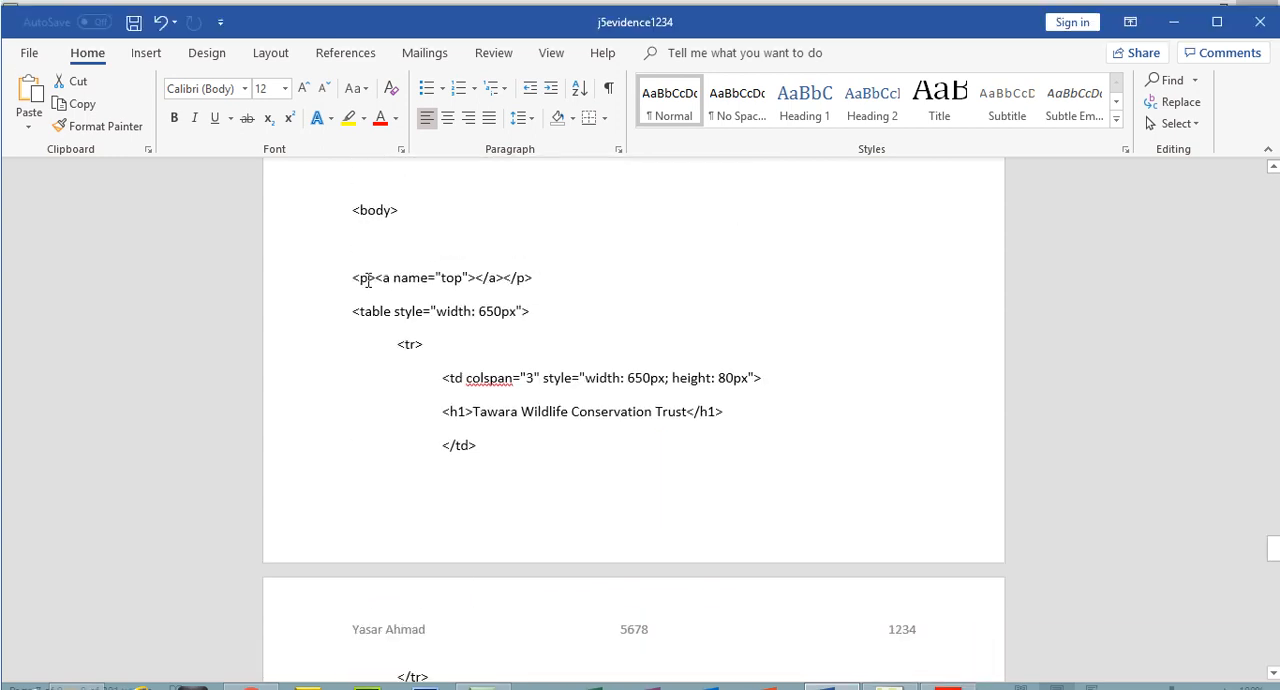
left_click_drag(354, 251, 516, 253)
left_click_drag(396, 312, 516, 313)
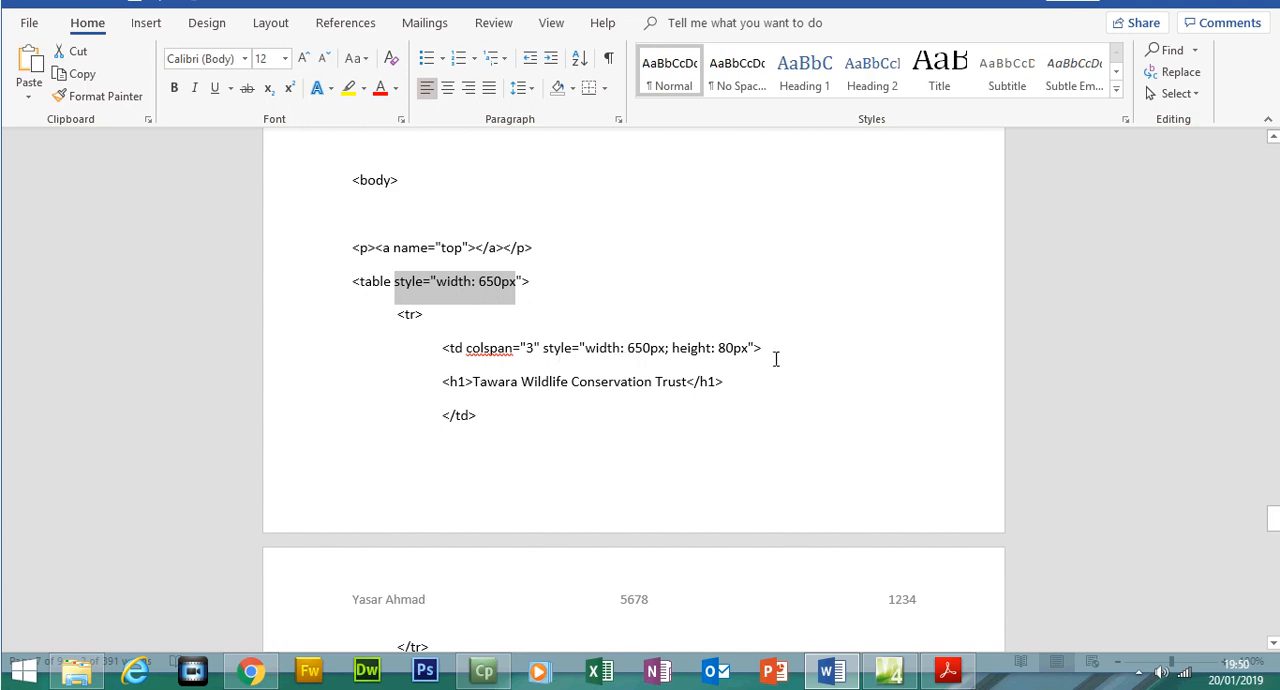
left_click_drag(1277, 543, 1274, 522)
left_click_drag(448, 217, 467, 217)
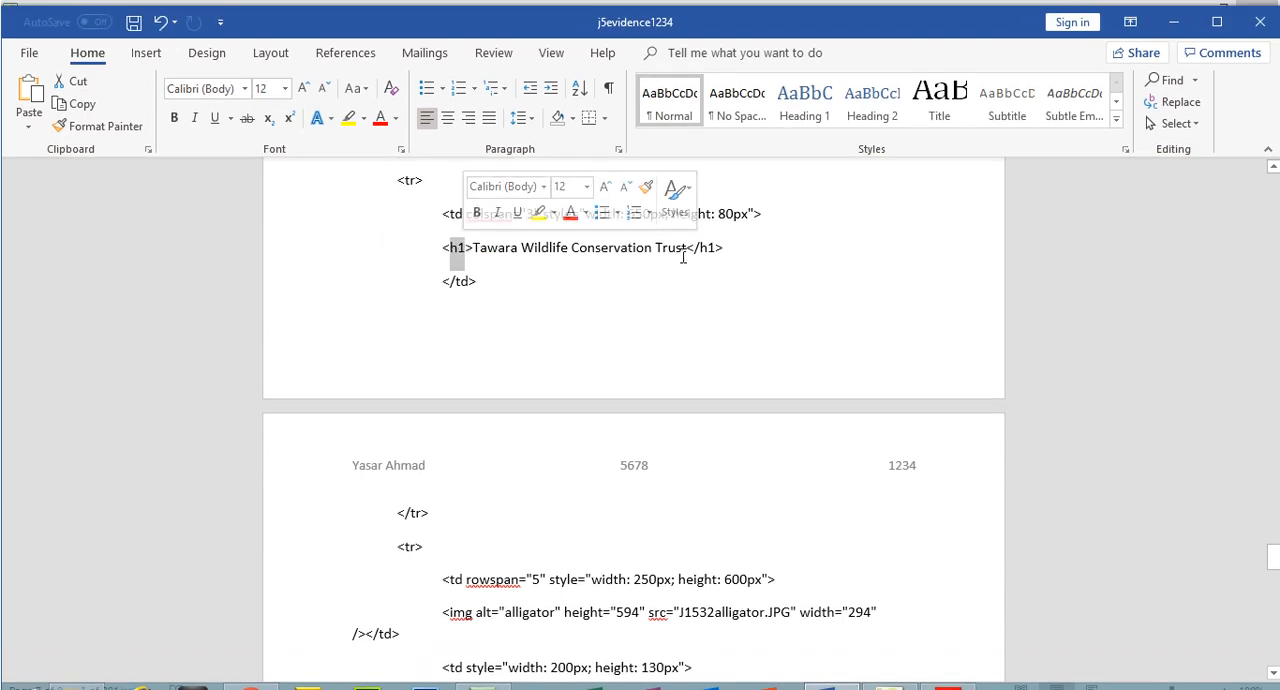
left_click_drag(699, 247, 708, 248)
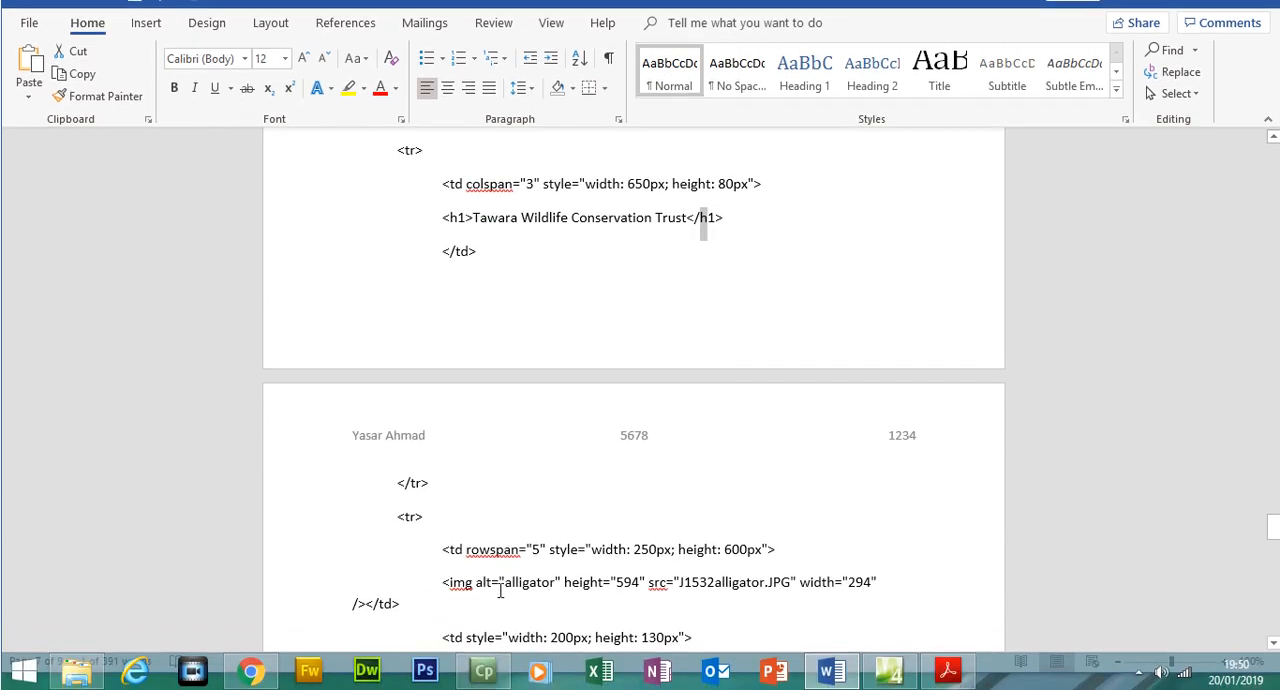
left_click_drag(1275, 545, 1273, 596)
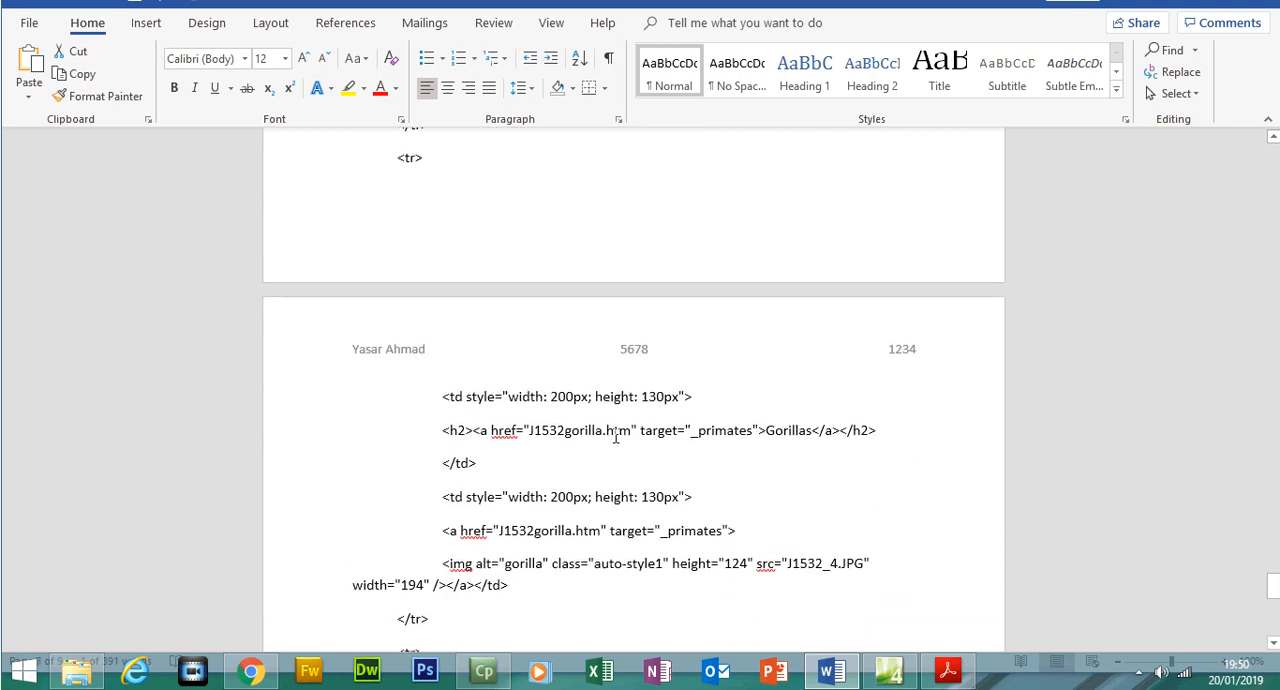
left_click_drag(1273, 590, 1273, 248)
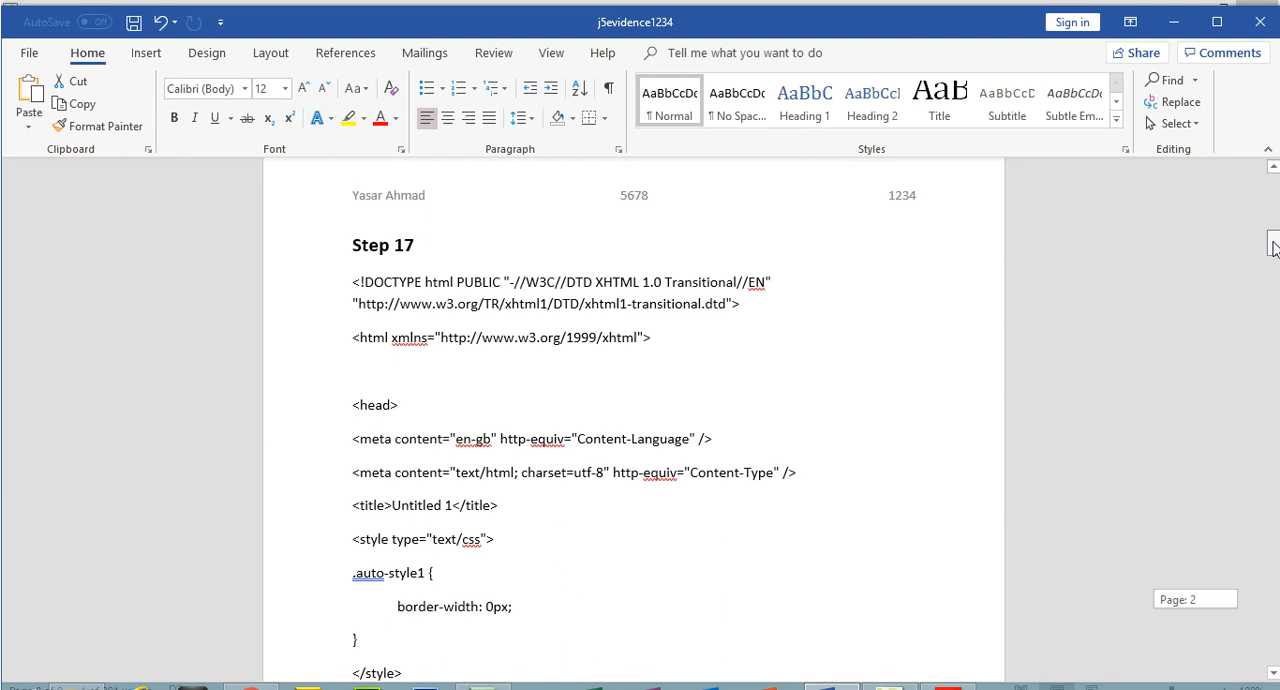
left_click_drag(1273, 248, 1275, 490)
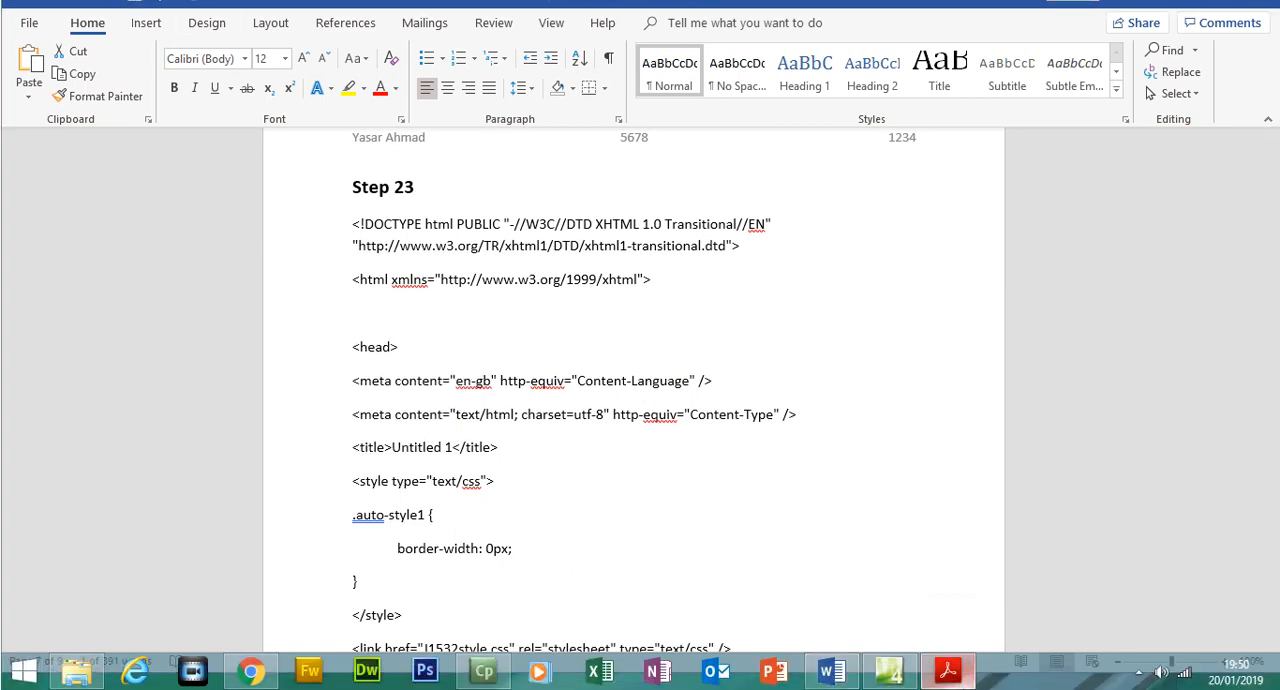
Switch to the exam paper in Acrobat Reader and return to its first page
key("alt+Tab")
left_click_drag(1204, 432, 1185, 172)
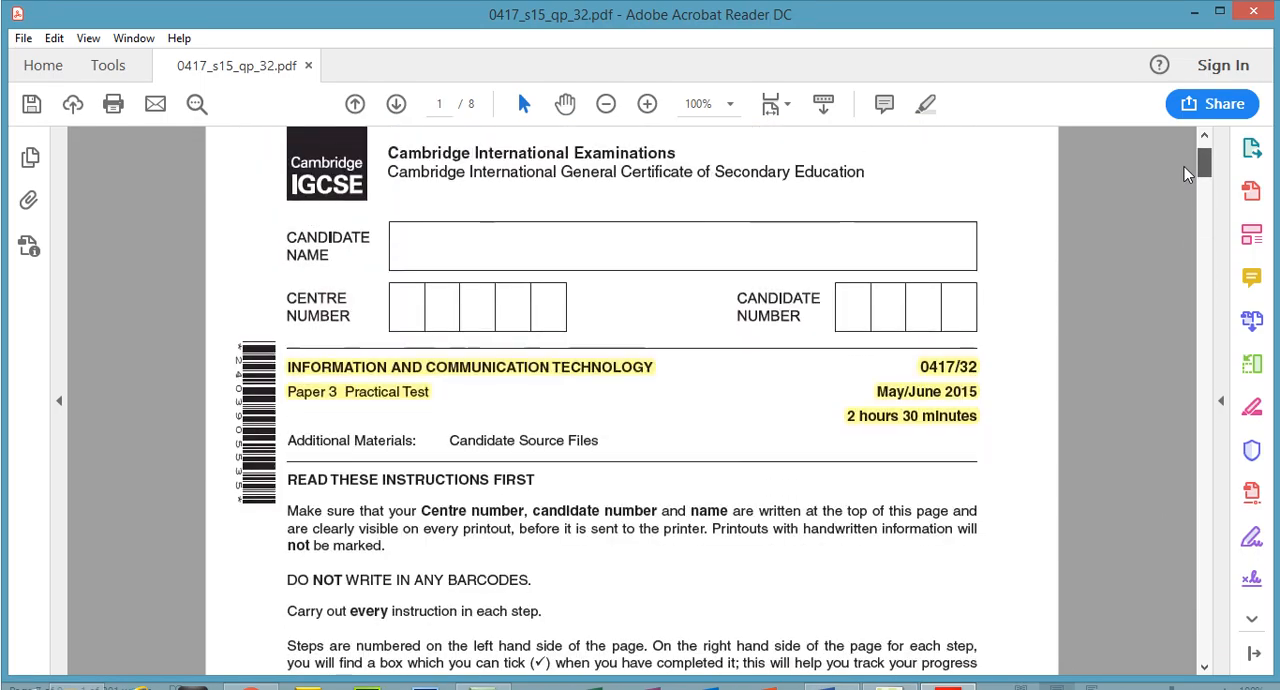